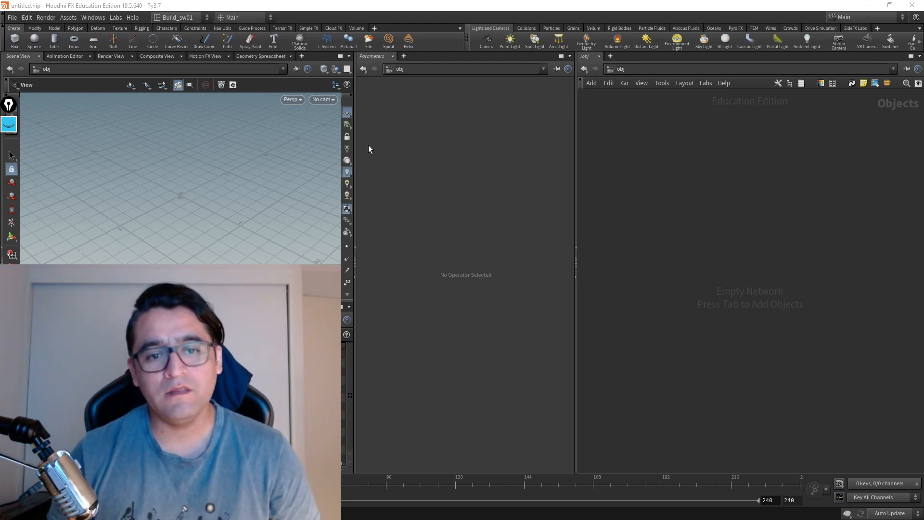
Adjust the dividers between the scene view, parameters and network panes so the network editor is slightly wider
{"action": "mouse_move", "coordinate": [356, 145]}
{"action": "left_mouse_down"}
{"action": "mouse_move", "coordinate": [340, 141]}
{"action": "mouse_move", "coordinate": [363, 148]}
{"action": "left_mouse_up"}
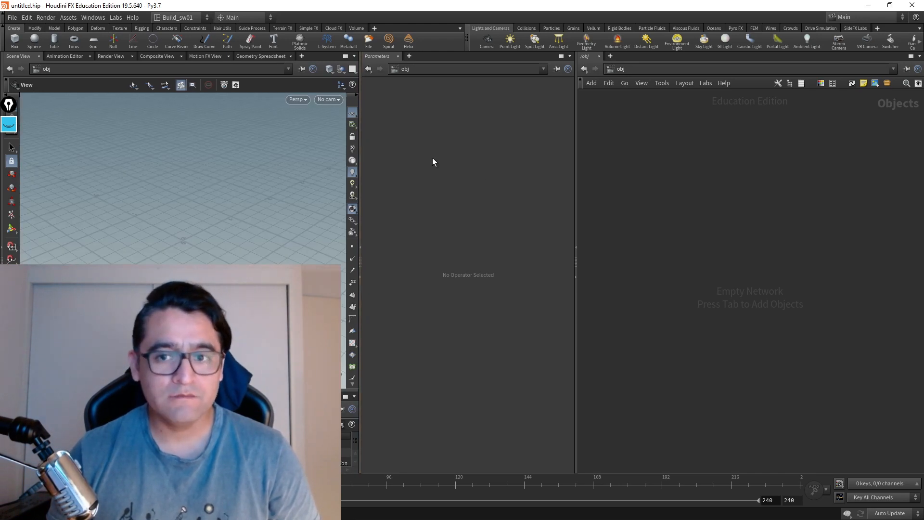
{"action": "left_click_drag", "start_coordinate": [360, 187], "coordinate": [358, 187]}
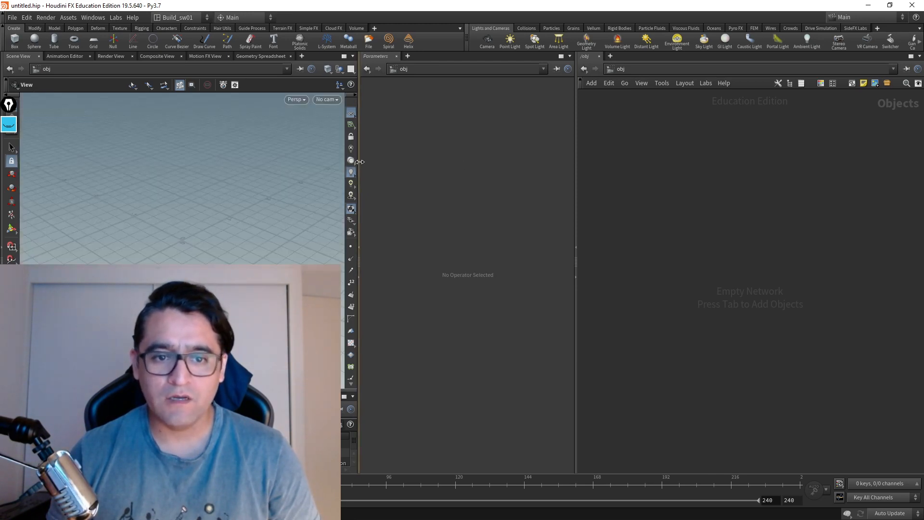
{"action": "left_click_drag", "start_coordinate": [359, 167], "coordinate": [357, 167]}
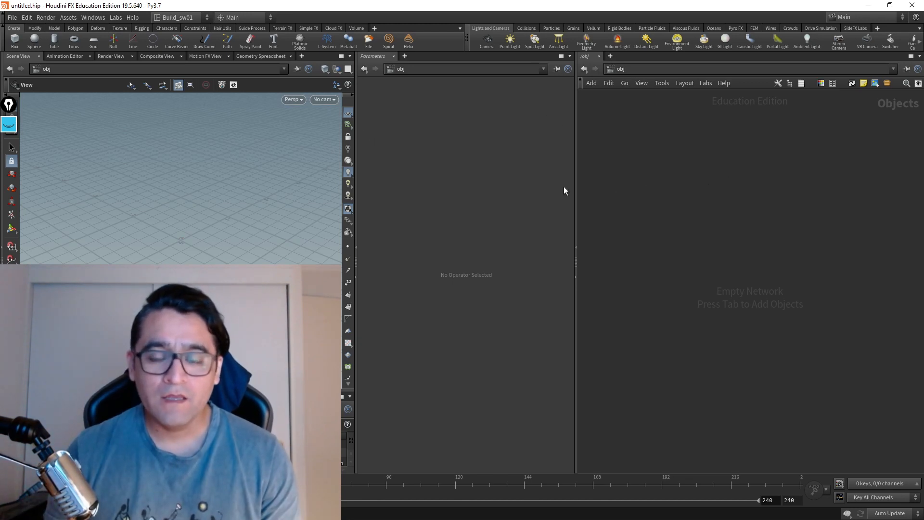
{"action": "left_click_drag", "start_coordinate": [577, 163], "coordinate": [574, 164]}
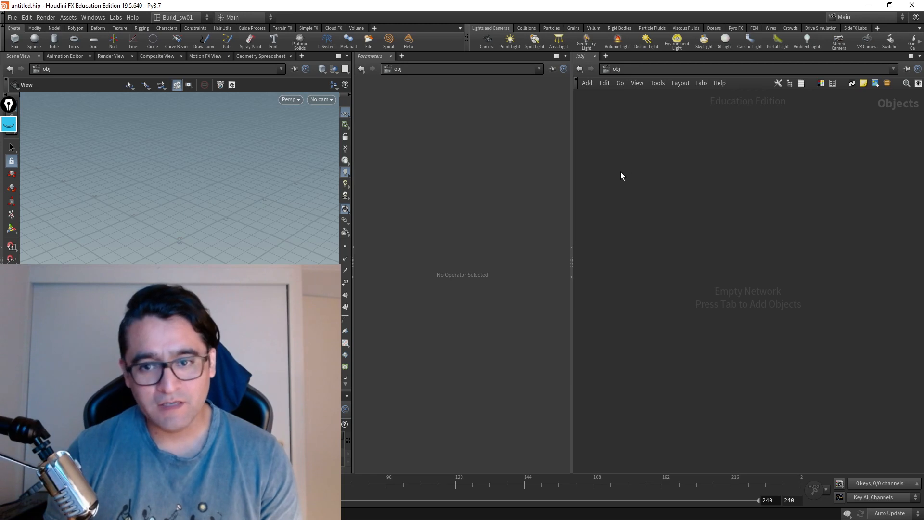
{"action": "left_click_drag", "start_coordinate": [574, 169], "coordinate": [584, 171]}
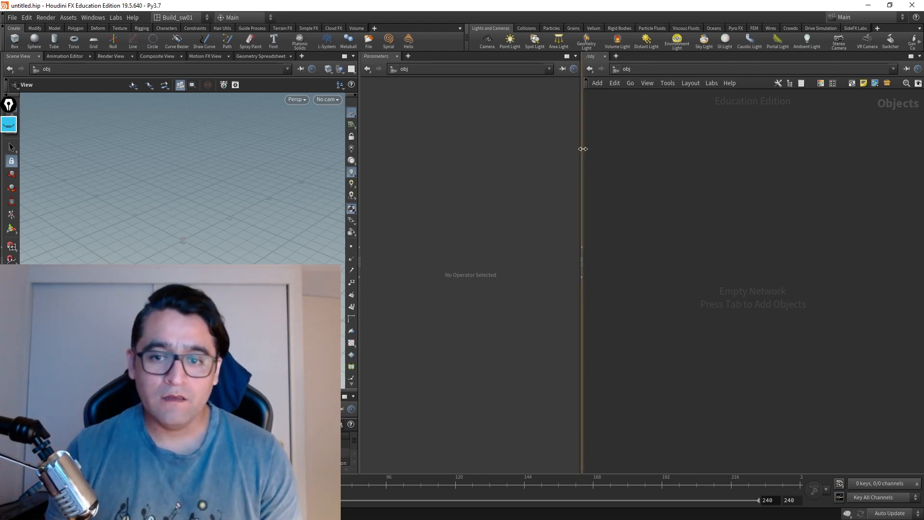
{"action": "left_click_drag", "start_coordinate": [582, 164], "coordinate": [567, 166]}
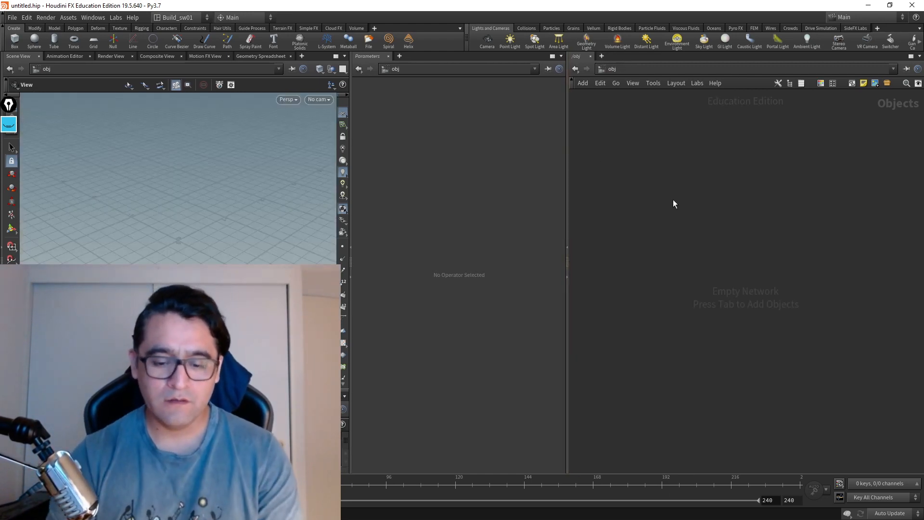
Add a Geometry object to the object-level network and go inside it
{"action": "key", "text": "Tab"}
{"action": "type", "text": "b"}
{"action": "key", "text": "BackSpace"}
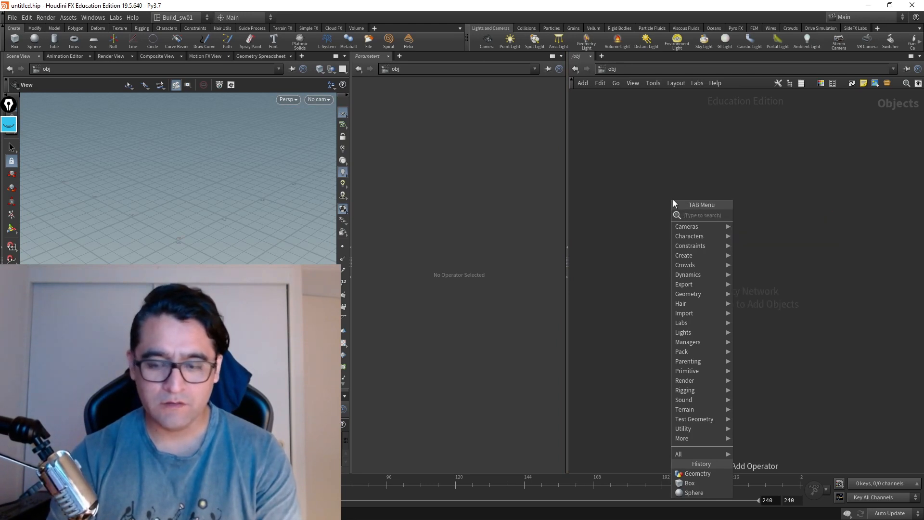
{"action": "type", "text": "geo"}
{"action": "key", "text": "Return"}
{"action": "left_click", "coordinate": [673, 201]}
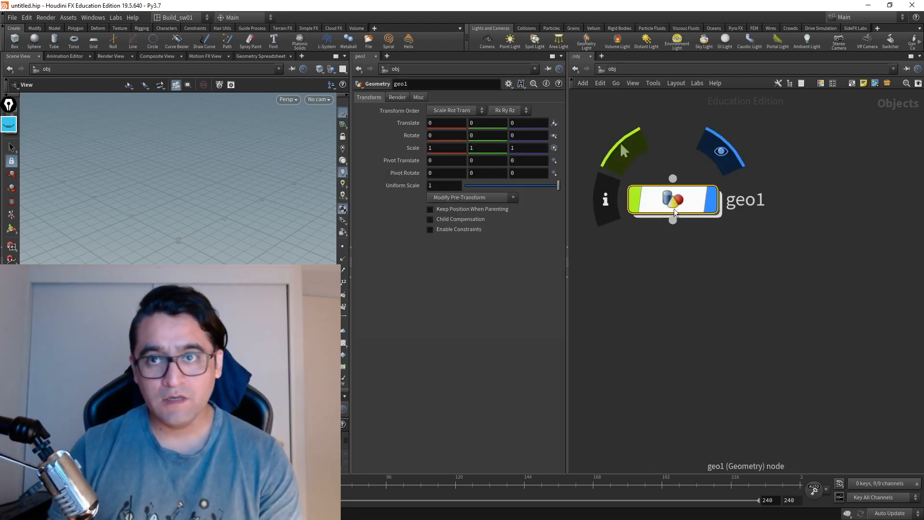
{"action": "double_click", "coordinate": [681, 208]}
{"action": "key", "text": "Tab"}
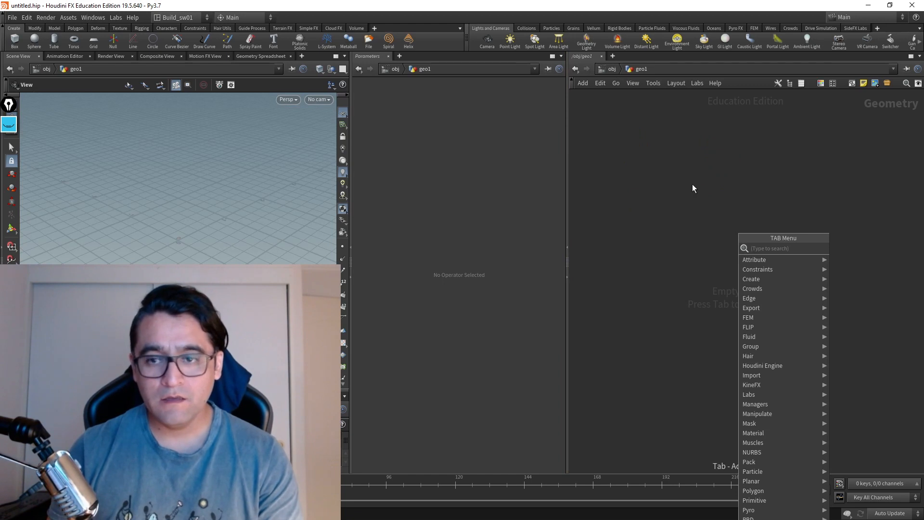
{"action": "key", "text": "Escape"}
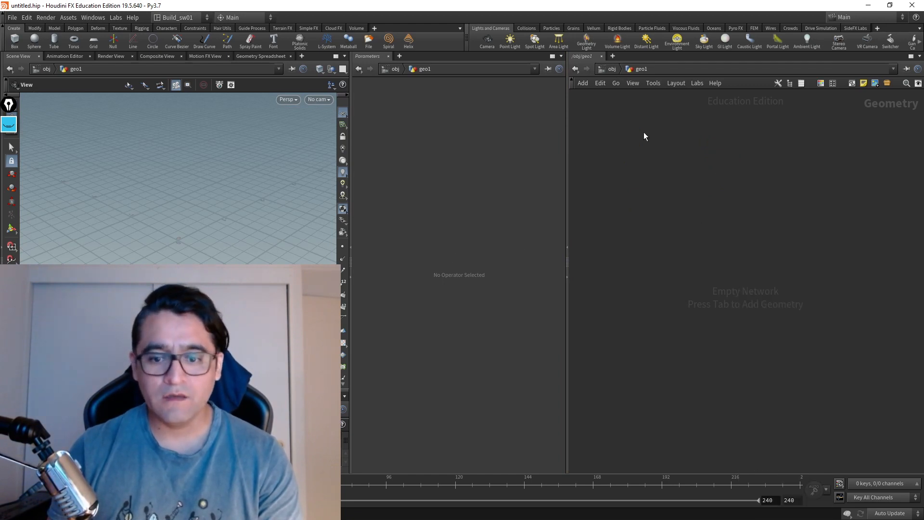
Expand the screen annotation toolbar, place it over the parameters pane and activate its pen
{"action": "left_click", "coordinate": [9, 128]}
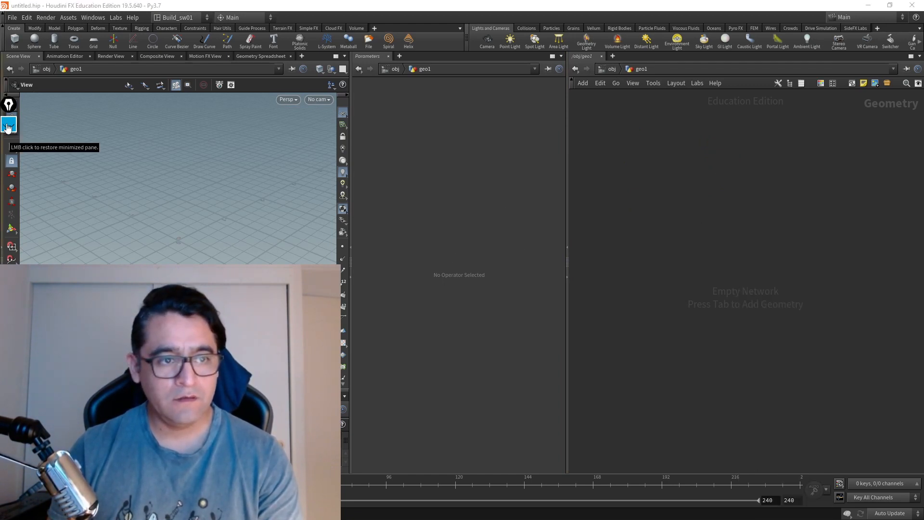
{"action": "left_click_drag", "start_coordinate": [8, 109], "coordinate": [84, 133]}
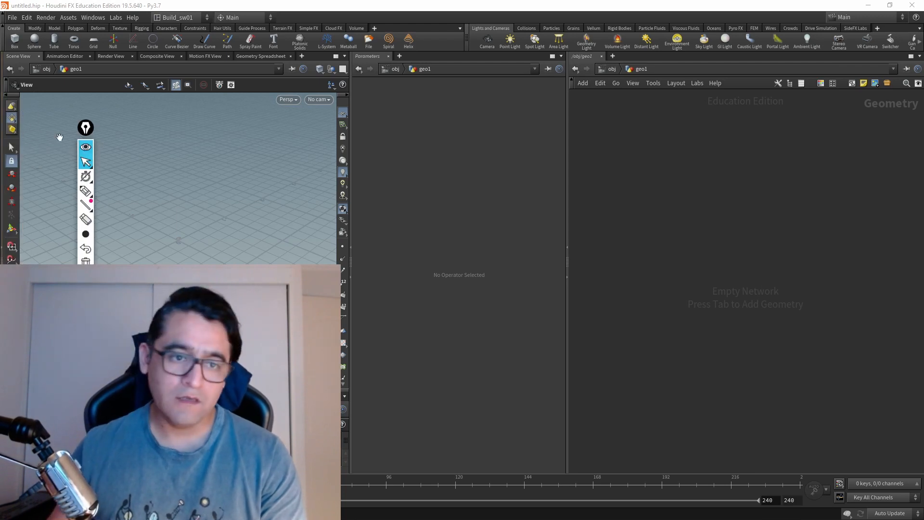
{"action": "mouse_move", "coordinate": [86, 140]}
{"action": "left_mouse_down"}
{"action": "mouse_move", "coordinate": [306, 130]}
{"action": "mouse_move", "coordinate": [371, 111]}
{"action": "left_mouse_up"}
{"action": "mouse_move", "coordinate": [398, 159]}
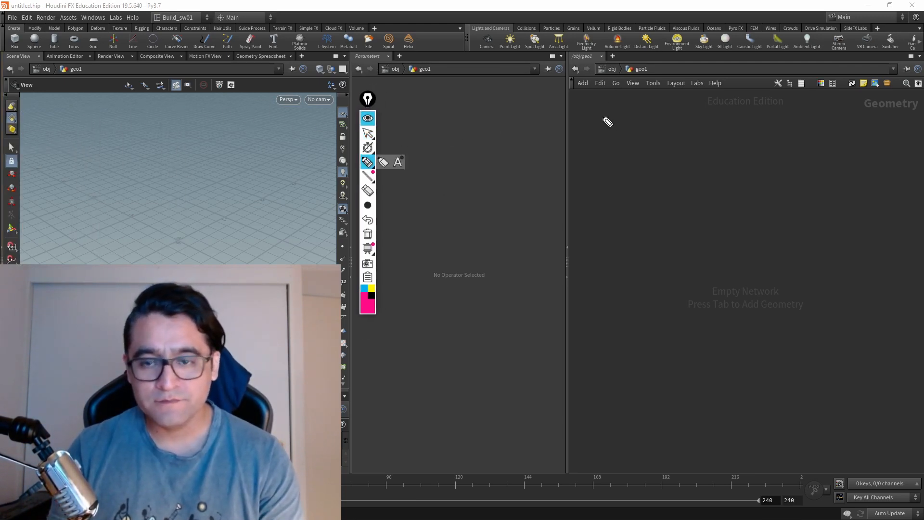
Handwrite "Volumen" in pink over the network editor, with an arrow leading down to the word "Data"
{"action": "mouse_move", "coordinate": [598, 101]}
{"action": "left_mouse_down"}
{"action": "mouse_move", "coordinate": [620, 110]}
{"action": "mouse_move", "coordinate": [618, 101]}
{"action": "left_mouse_up"}
{"action": "mouse_move", "coordinate": [634, 114]}
{"action": "left_mouse_down"}
{"action": "mouse_move", "coordinate": [634, 122]}
{"action": "mouse_move", "coordinate": [635, 115]}
{"action": "left_mouse_up"}
{"action": "mouse_move", "coordinate": [645, 96]}
{"action": "left_mouse_down"}
{"action": "mouse_move", "coordinate": [654, 124]}
{"action": "mouse_move", "coordinate": [736, 126]}
{"action": "left_mouse_up"}
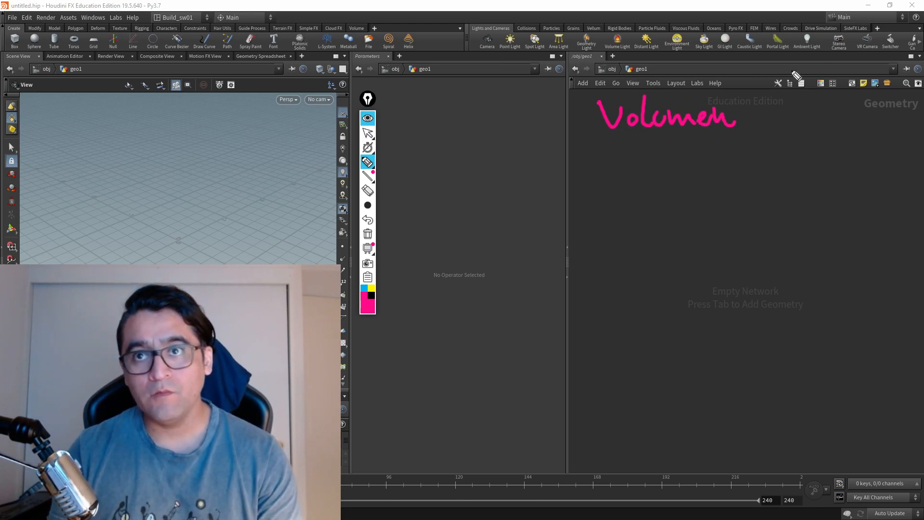
{"action": "left_click_drag", "start_coordinate": [659, 135], "coordinate": [663, 169]}
{"action": "left_click_drag", "start_coordinate": [657, 158], "coordinate": [670, 161]}
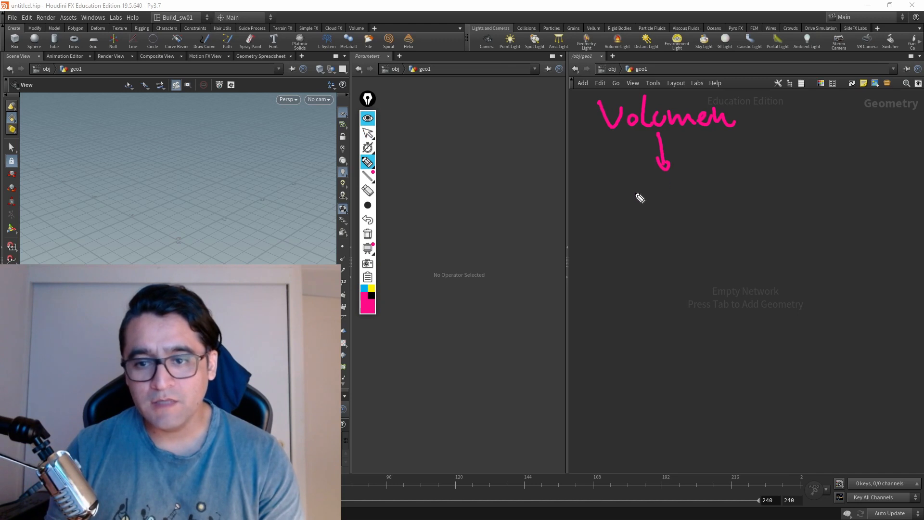
{"action": "left_click_drag", "start_coordinate": [626, 183], "coordinate": [639, 182]}
{"action": "left_click_drag", "start_coordinate": [632, 184], "coordinate": [639, 203]}
{"action": "mouse_move", "coordinate": [658, 190]}
{"action": "left_mouse_down"}
{"action": "mouse_move", "coordinate": [665, 201]}
{"action": "mouse_move", "coordinate": [676, 198]}
{"action": "left_mouse_up"}
{"action": "left_click_drag", "start_coordinate": [679, 169], "coordinate": [684, 200]}
{"action": "left_click_drag", "start_coordinate": [675, 187], "coordinate": [701, 196]}
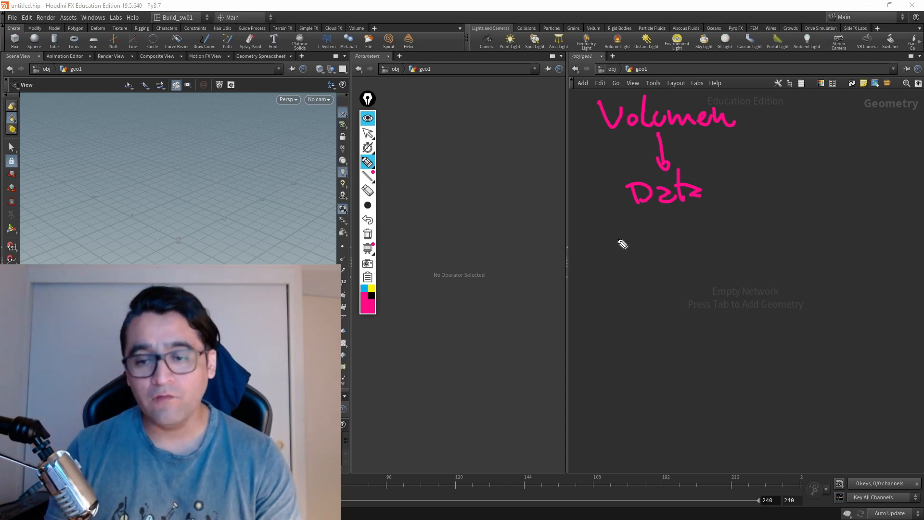
Handwrite a dashed list below "Data" with the entries fuego, nubes, polvo, humo and vapor
{"action": "mouse_move", "coordinate": [622, 227]}
{"action": "left_mouse_down"}
{"action": "mouse_move", "coordinate": [633, 252]}
{"action": "mouse_move", "coordinate": [693, 243]}
{"action": "left_mouse_up"}
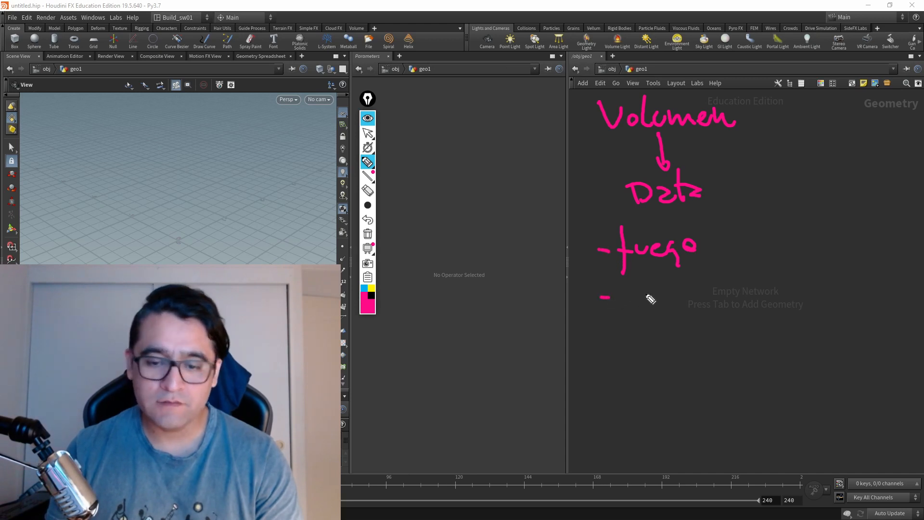
{"action": "mouse_move", "coordinate": [627, 289]}
{"action": "left_mouse_down"}
{"action": "mouse_move", "coordinate": [626, 320]}
{"action": "mouse_move", "coordinate": [656, 310]}
{"action": "mouse_move", "coordinate": [715, 319]}
{"action": "left_mouse_up"}
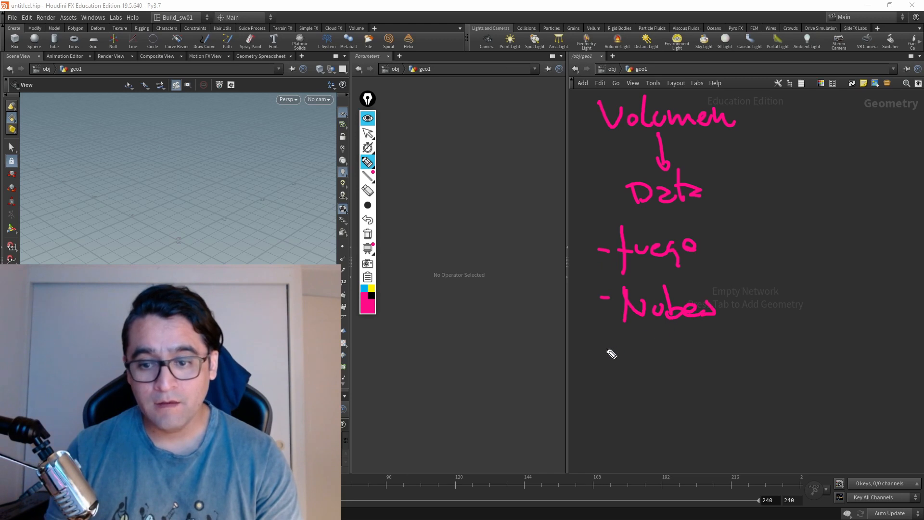
{"action": "left_click_drag", "start_coordinate": [603, 350], "coordinate": [621, 348]}
{"action": "left_click_drag", "start_coordinate": [628, 343], "coordinate": [667, 354]}
{"action": "mouse_move", "coordinate": [668, 331]}
{"action": "left_mouse_down"}
{"action": "mouse_move", "coordinate": [667, 340]}
{"action": "mouse_move", "coordinate": [707, 346]}
{"action": "left_mouse_up"}
{"action": "left_click_drag", "start_coordinate": [601, 387], "coordinate": [612, 388]}
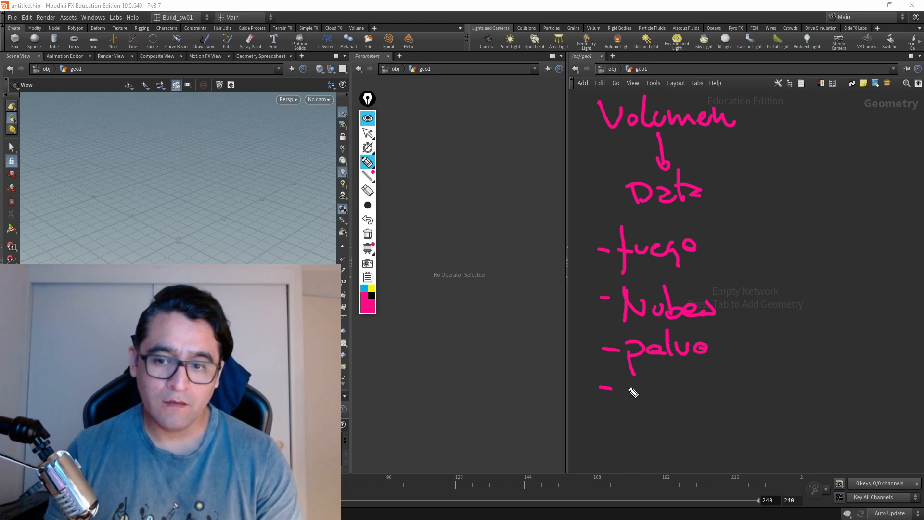
{"action": "mouse_move", "coordinate": [622, 371]}
{"action": "left_mouse_down"}
{"action": "mouse_move", "coordinate": [633, 392]}
{"action": "mouse_move", "coordinate": [664, 385]}
{"action": "mouse_move", "coordinate": [684, 396]}
{"action": "mouse_move", "coordinate": [693, 385]}
{"action": "left_mouse_up"}
{"action": "mouse_move", "coordinate": [598, 426]}
{"action": "left_mouse_down"}
{"action": "mouse_move", "coordinate": [652, 423]}
{"action": "mouse_move", "coordinate": [713, 435]}
{"action": "left_mouse_up"}
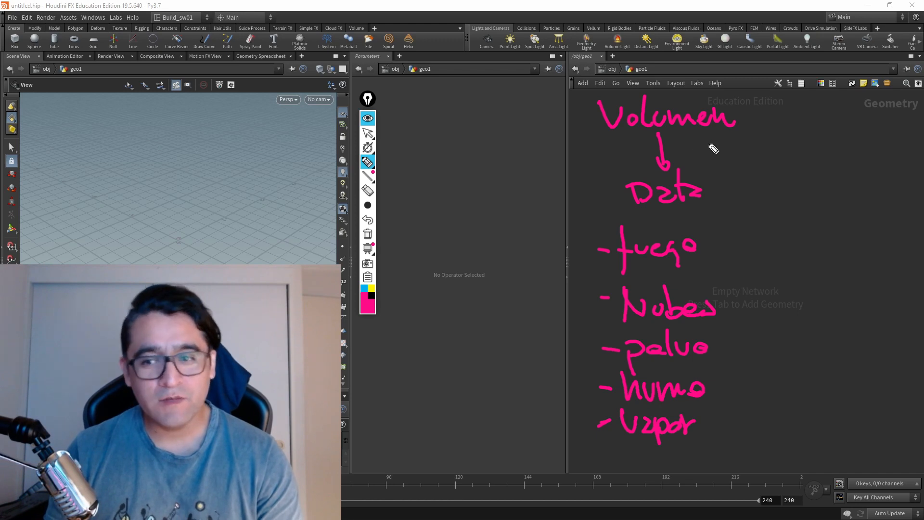
Draw an arrow from "Volumen" to an underlined "voxel", and clear all annotations
{"action": "mouse_move", "coordinate": [754, 125]}
{"action": "left_mouse_down"}
{"action": "mouse_move", "coordinate": [792, 117]}
{"action": "mouse_move", "coordinate": [801, 144]}
{"action": "left_mouse_up"}
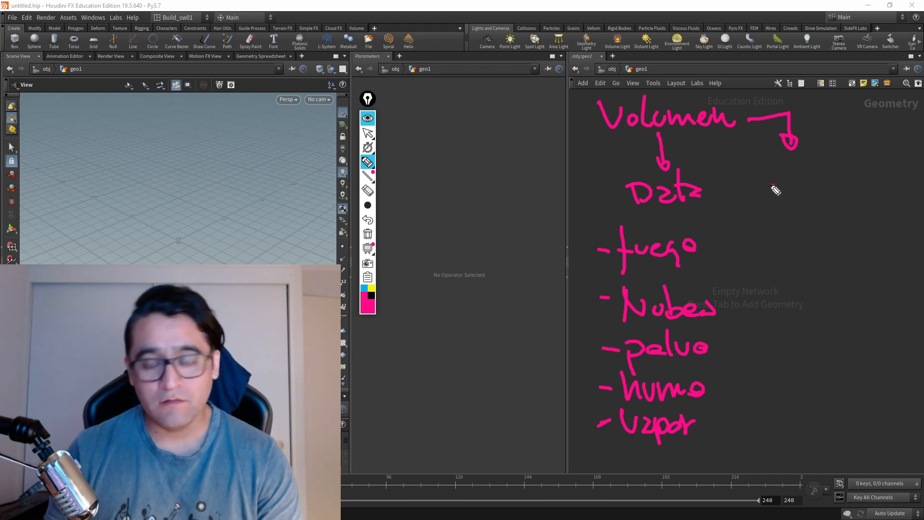
{"action": "mouse_move", "coordinate": [772, 174]}
{"action": "left_mouse_down"}
{"action": "mouse_move", "coordinate": [779, 193]}
{"action": "mouse_move", "coordinate": [789, 178]}
{"action": "mouse_move", "coordinate": [806, 194]}
{"action": "mouse_move", "coordinate": [852, 166]}
{"action": "mouse_move", "coordinate": [853, 187]}
{"action": "left_mouse_up"}
{"action": "left_click_drag", "start_coordinate": [767, 207], "coordinate": [864, 195]}
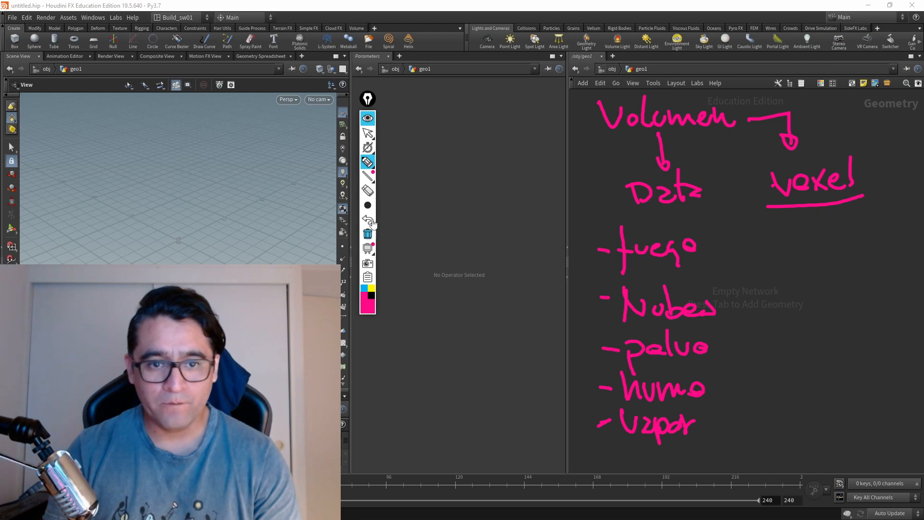
{"action": "left_click", "coordinate": [368, 234]}
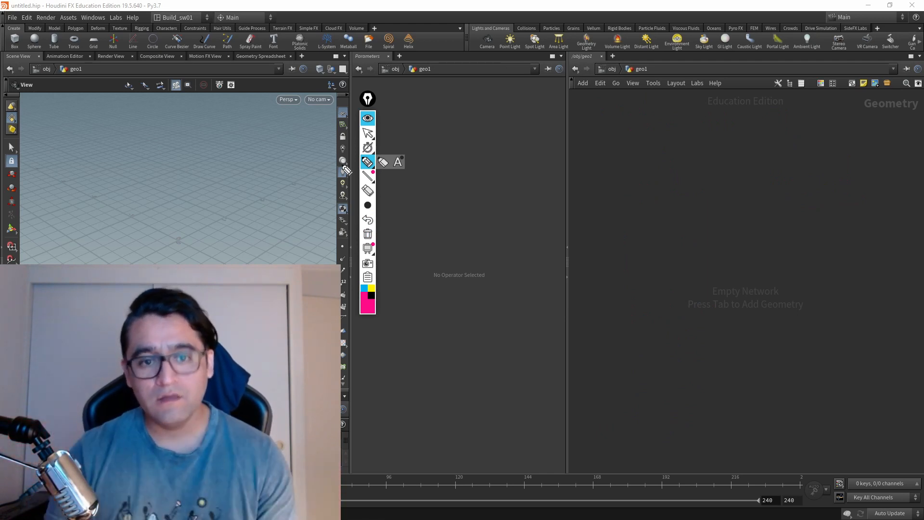
Handwrite "1.- Houdini" in blue over the upper part of the network editor
{"action": "left_click", "coordinate": [364, 288]}
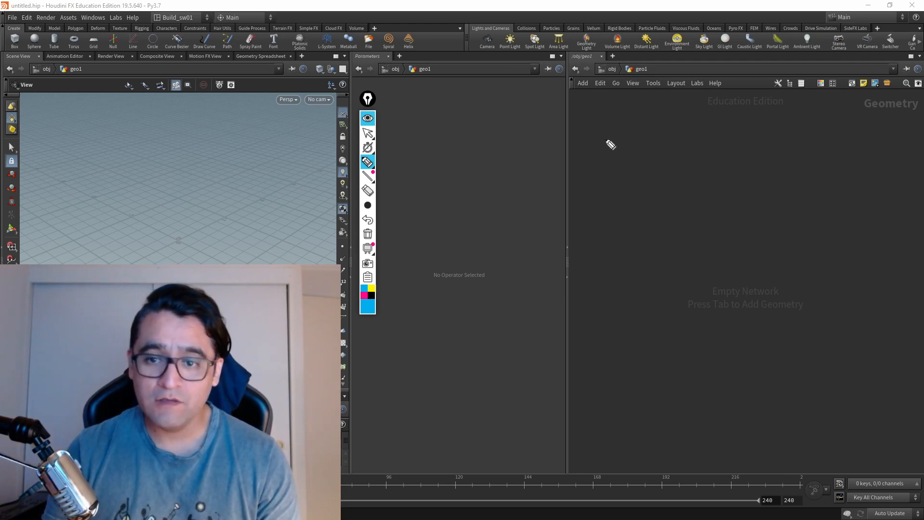
{"action": "left_click_drag", "start_coordinate": [607, 131], "coordinate": [610, 166]}
{"action": "mouse_move", "coordinate": [610, 153]}
{"action": "left_mouse_down"}
{"action": "mouse_move", "coordinate": [625, 151]}
{"action": "mouse_move", "coordinate": [623, 162]}
{"action": "left_mouse_up"}
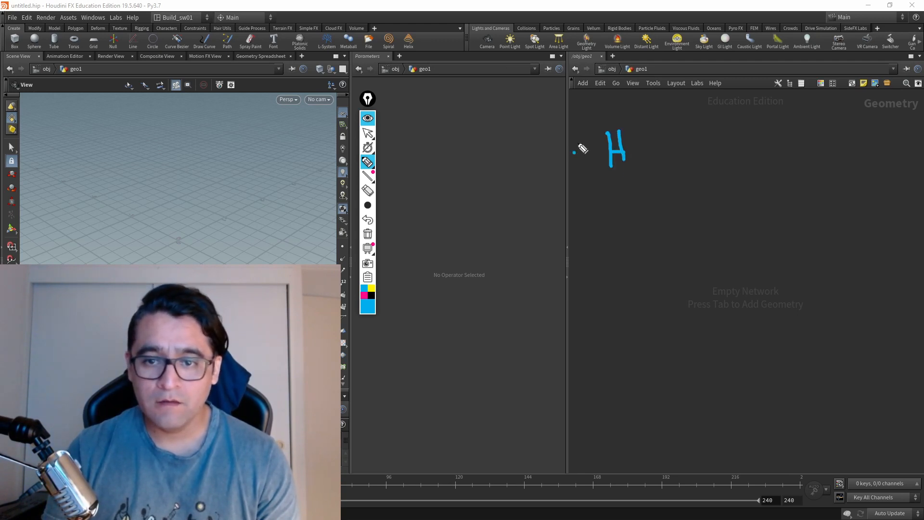
{"action": "left_click", "coordinate": [583, 160]}
{"action": "mouse_move", "coordinate": [576, 140]}
{"action": "left_mouse_down"}
{"action": "mouse_move", "coordinate": [575, 162]}
{"action": "mouse_move", "coordinate": [644, 164]}
{"action": "mouse_move", "coordinate": [664, 155]}
{"action": "left_mouse_up"}
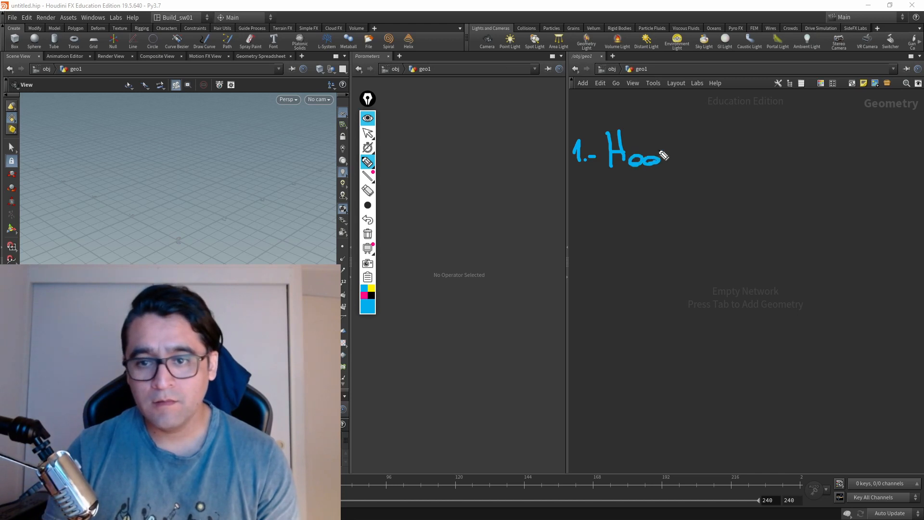
{"action": "left_click", "coordinate": [367, 219]}
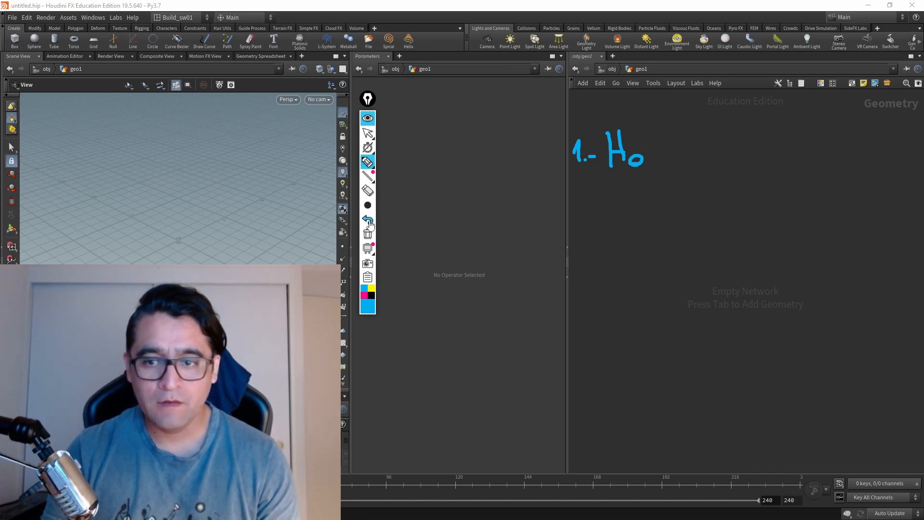
{"action": "mouse_move", "coordinate": [647, 153]}
{"action": "left_mouse_down"}
{"action": "mouse_move", "coordinate": [670, 166]}
{"action": "mouse_move", "coordinate": [685, 150]}
{"action": "mouse_move", "coordinate": [684, 166]}
{"action": "left_mouse_up"}
{"action": "left_click", "coordinate": [690, 141]}
{"action": "mouse_move", "coordinate": [689, 151]}
{"action": "left_mouse_down"}
{"action": "mouse_move", "coordinate": [690, 161]}
{"action": "mouse_move", "coordinate": [723, 163]}
{"action": "left_mouse_up"}
{"action": "left_click", "coordinate": [719, 139]}
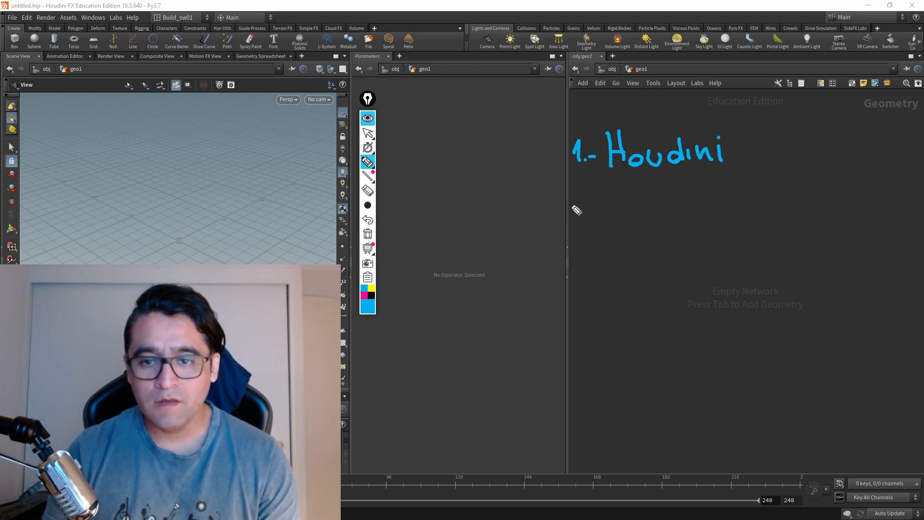
Handwrite "2. VDB" below the first entry and extend both entries with arrows, noting "antigu" beside Houdini
{"action": "mouse_move", "coordinate": [572, 207]}
{"action": "left_mouse_down"}
{"action": "mouse_move", "coordinate": [585, 227]}
{"action": "mouse_move", "coordinate": [631, 204]}
{"action": "mouse_move", "coordinate": [639, 222]}
{"action": "mouse_move", "coordinate": [650, 222]}
{"action": "left_mouse_up"}
{"action": "left_click", "coordinate": [590, 225]}
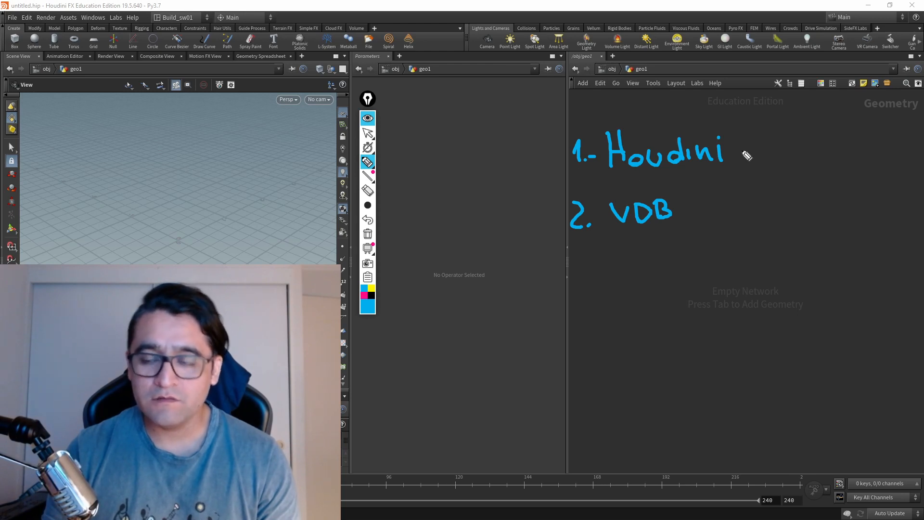
{"action": "mouse_move", "coordinate": [738, 150]}
{"action": "left_mouse_down"}
{"action": "mouse_move", "coordinate": [771, 153]}
{"action": "mouse_move", "coordinate": [824, 129]}
{"action": "mouse_move", "coordinate": [843, 143]}
{"action": "mouse_move", "coordinate": [862, 141]}
{"action": "left_mouse_up"}
{"action": "left_click_drag", "start_coordinate": [687, 208], "coordinate": [709, 209]}
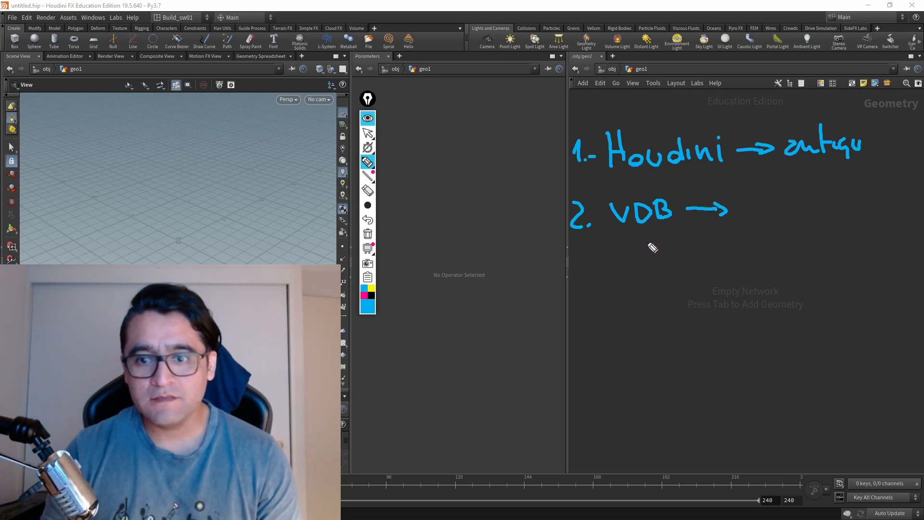
{"action": "left_click_drag", "start_coordinate": [639, 230], "coordinate": [643, 256]}
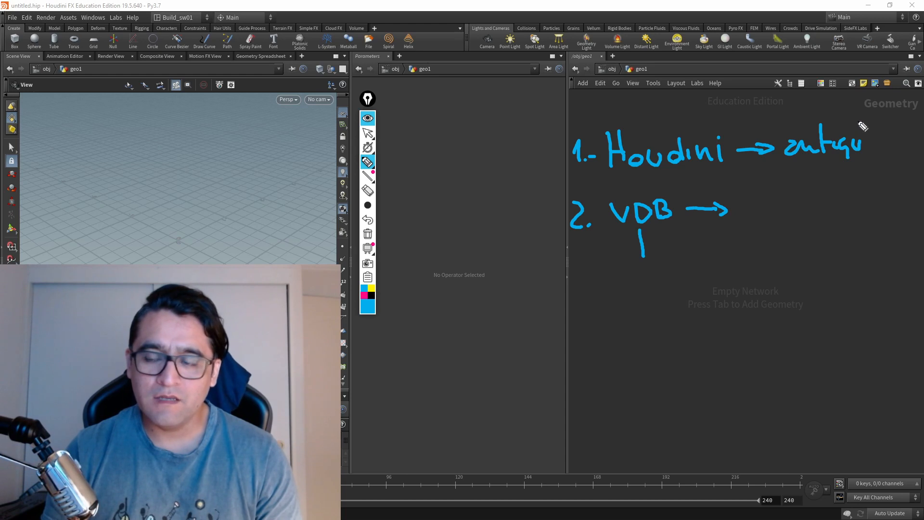
Draw braces around the handwritten entries and label the group "Volumes" on its left side
{"action": "left_click_drag", "start_coordinate": [873, 123], "coordinate": [868, 158]}
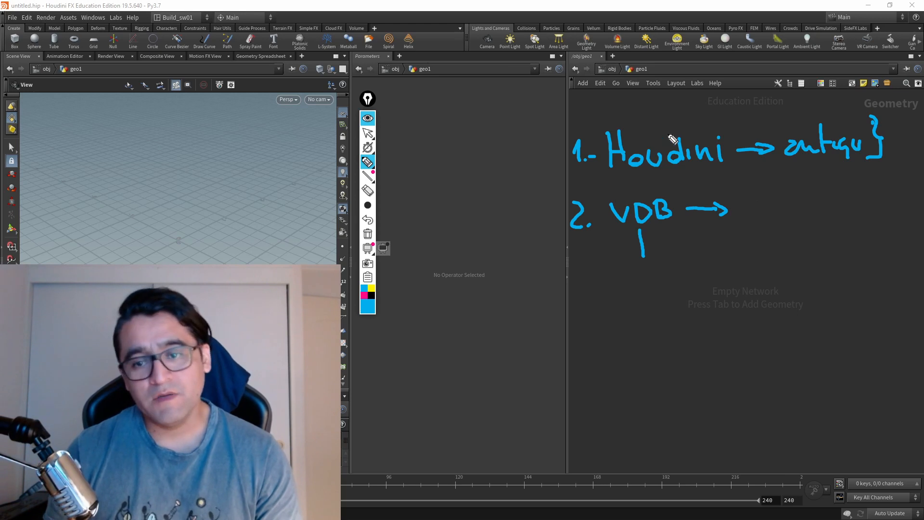
{"action": "mouse_move", "coordinate": [585, 121]}
{"action": "left_mouse_down"}
{"action": "mouse_move", "coordinate": [568, 180]}
{"action": "mouse_move", "coordinate": [589, 243]}
{"action": "left_mouse_up"}
{"action": "mouse_move", "coordinate": [434, 137]}
{"action": "left_mouse_down"}
{"action": "mouse_move", "coordinate": [470, 161]}
{"action": "mouse_move", "coordinate": [515, 151]}
{"action": "mouse_move", "coordinate": [533, 154]}
{"action": "mouse_move", "coordinate": [525, 162]}
{"action": "left_mouse_up"}
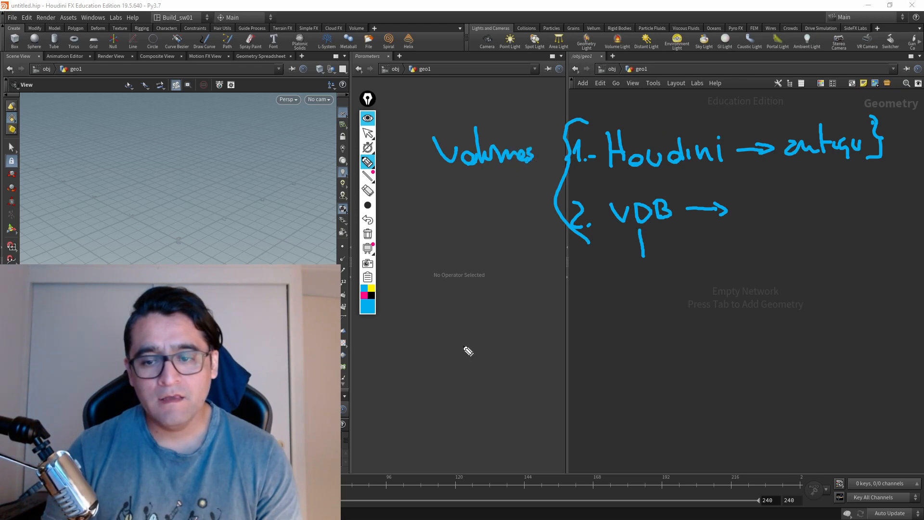
Clear all handwritten annotations and switch the annotation tool back to the normal pointer
{"action": "left_click", "coordinate": [371, 237]}
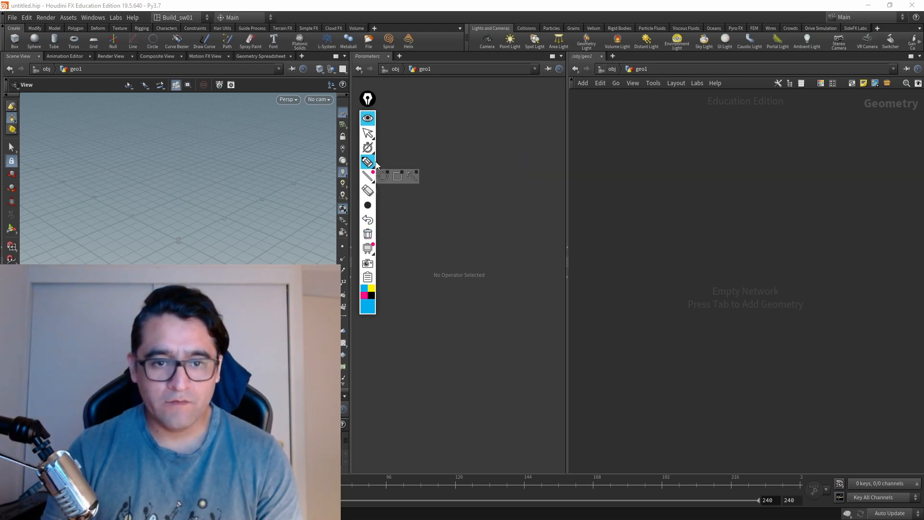
{"action": "left_click", "coordinate": [369, 134]}
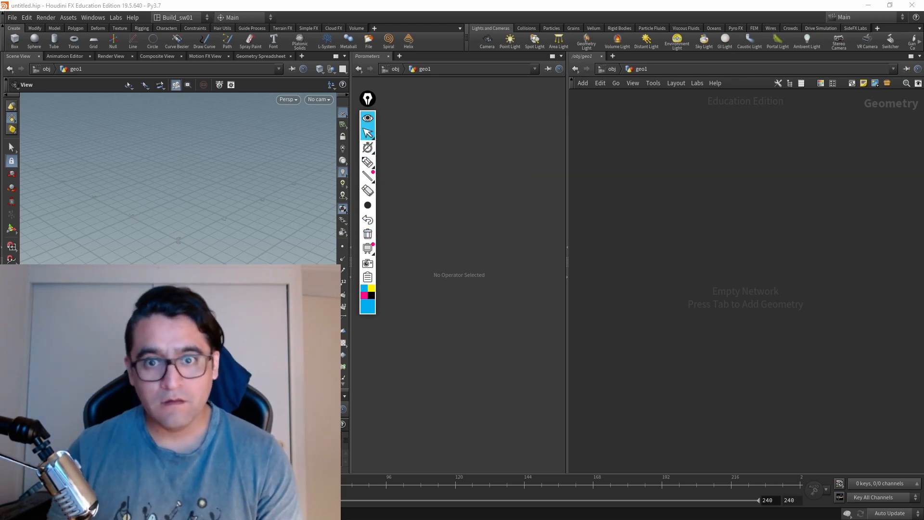
{"action": "key", "text": "Tab"}
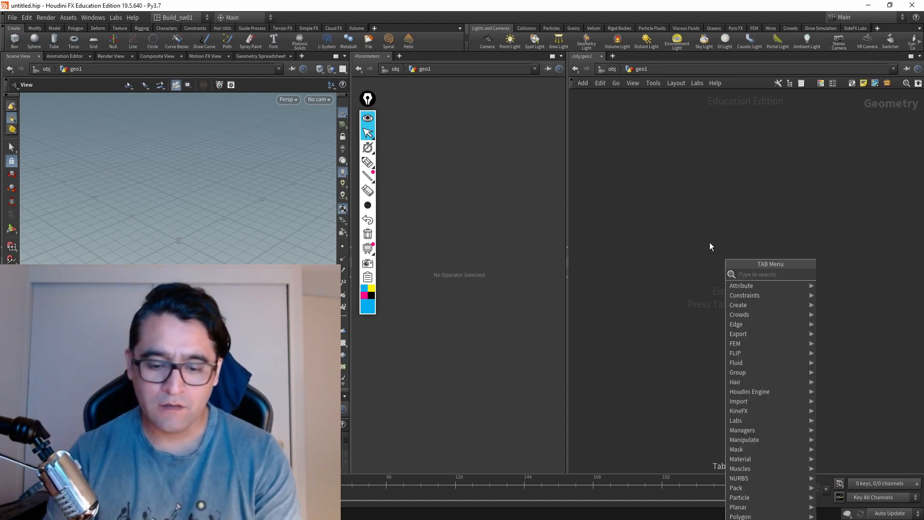
{"action": "type", "text": "geo"}
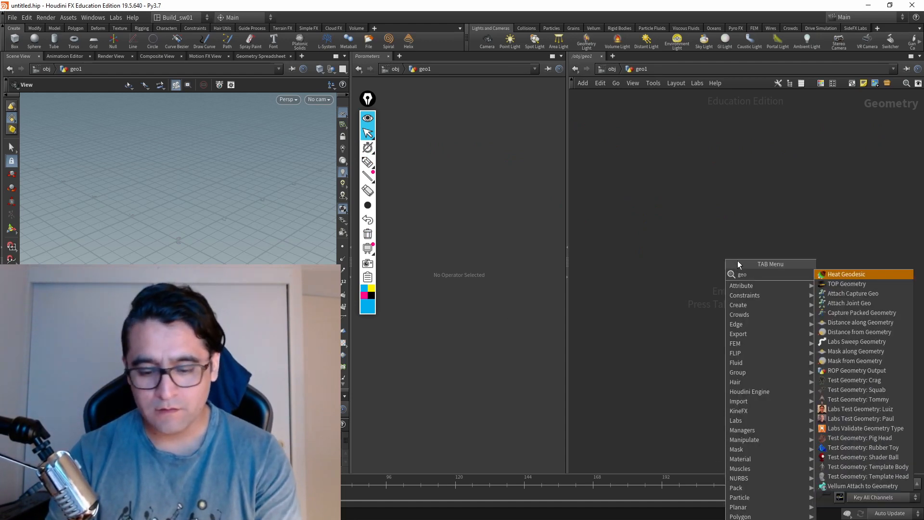
{"action": "key", "text": "BackSpace"}
{"action": "key", "text": "BackSpace"}
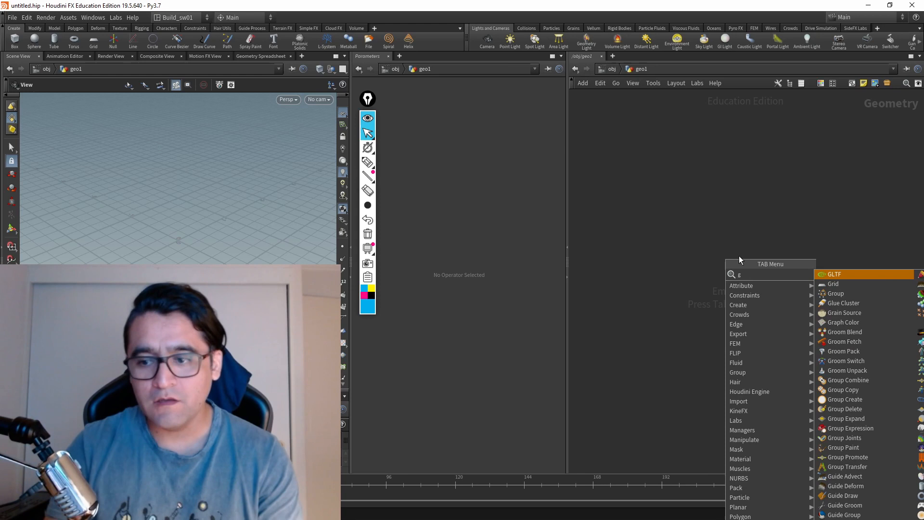
{"action": "left_click", "coordinate": [509, 157]}
{"action": "left_click", "coordinate": [612, 69]}
{"action": "double_click", "coordinate": [673, 204]}
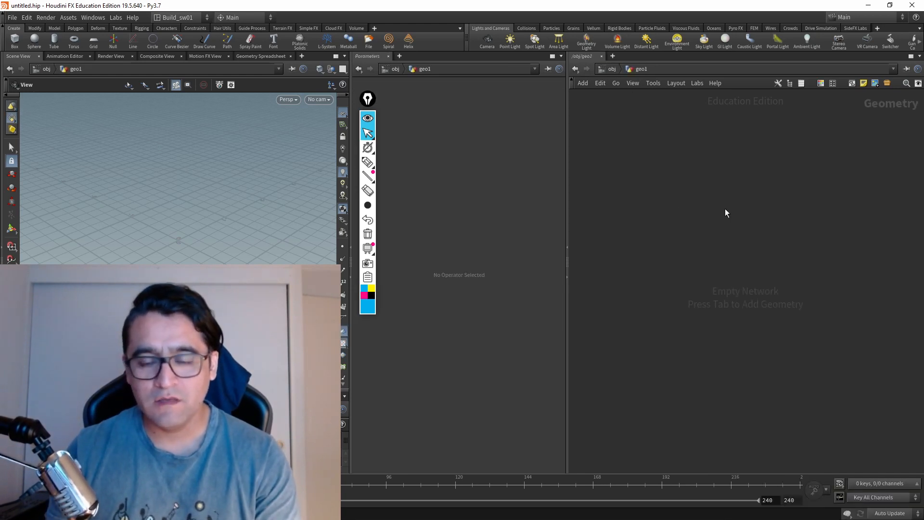
Add a Sphere node to the geometry network and set its primitive type to Polygon
{"action": "key", "text": "Tab"}
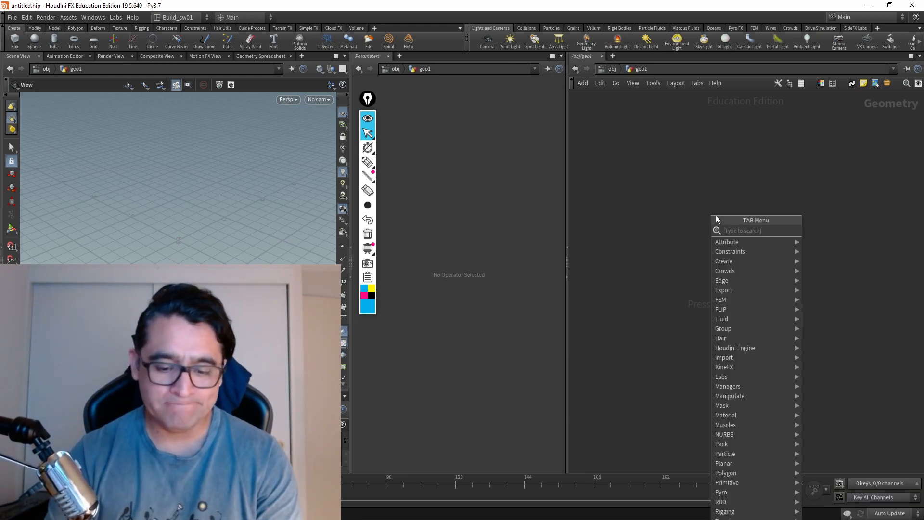
{"action": "type", "text": "sphe"}
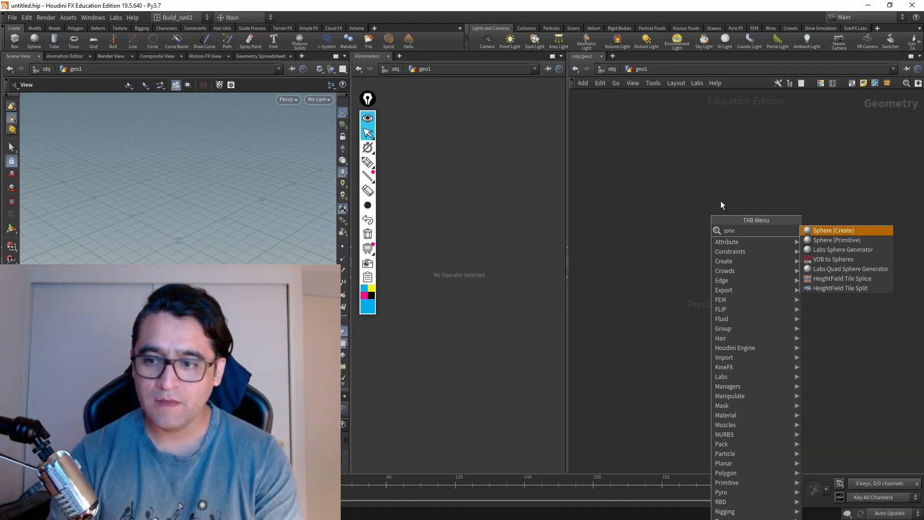
{"action": "key", "text": "Return"}
{"action": "key", "text": "Return"}
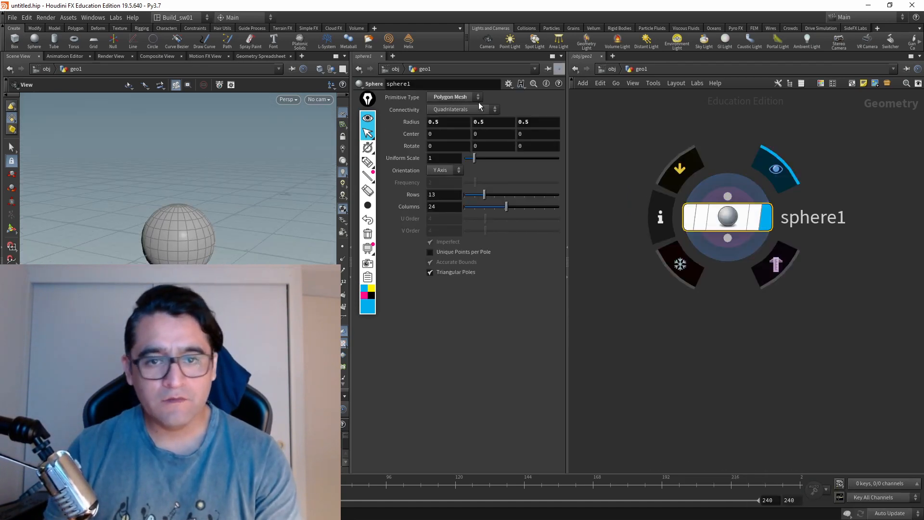
{"action": "left_click", "coordinate": [450, 97]}
{"action": "left_click", "coordinate": [450, 120]}
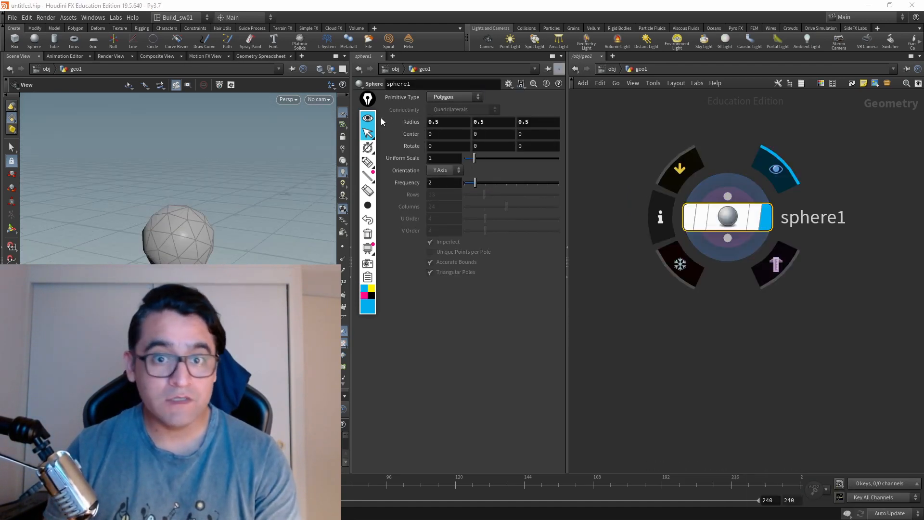
Give the geometry spreadsheet more height and move the annotation palette away from the sphere's parameters
{"action": "middle_click_drag", "start_coordinate": [258, 227], "coordinate": [283, 185]}
{"action": "left_click_drag", "start_coordinate": [741, 221], "coordinate": [715, 203]}
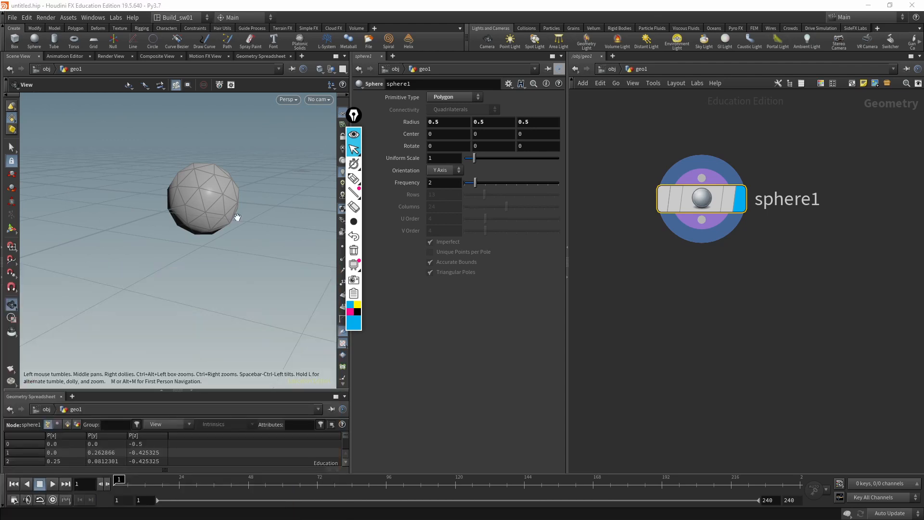
{"action": "middle_click_drag", "start_coordinate": [237, 217], "coordinate": [221, 241]}
{"action": "scroll", "coordinate": [221, 240], "scroll_direction": "up", "scroll_amount": 5}
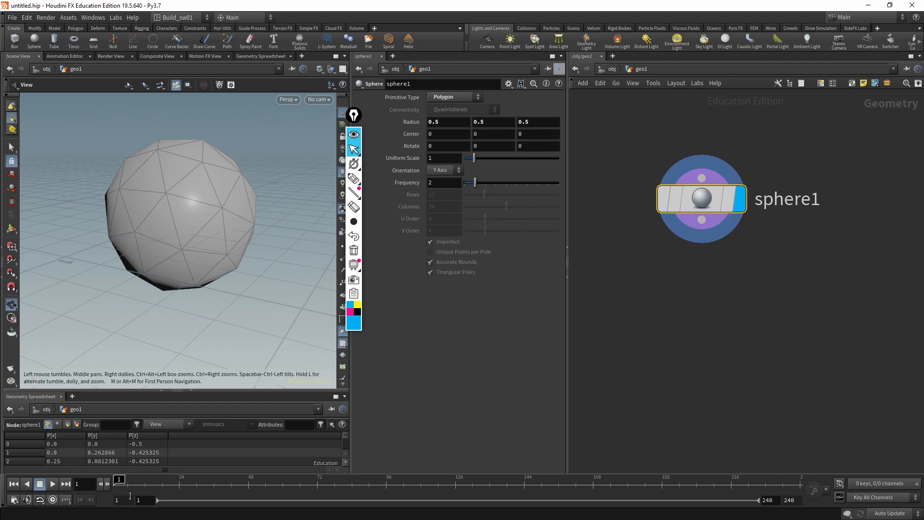
{"action": "left_click_drag", "start_coordinate": [246, 393], "coordinate": [255, 374]}
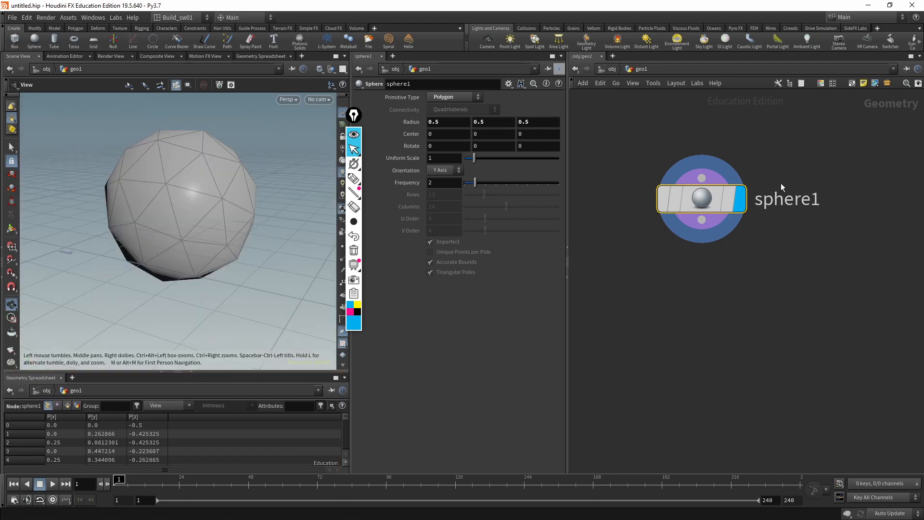
{"action": "mouse_move", "coordinate": [362, 120]}
{"action": "left_mouse_down"}
{"action": "mouse_move", "coordinate": [105, 191]}
{"action": "mouse_move", "coordinate": [25, 180]}
{"action": "left_mouse_up"}
Add an IsoOffset node and place it below the sphere node
{"action": "key", "text": "Tab"}
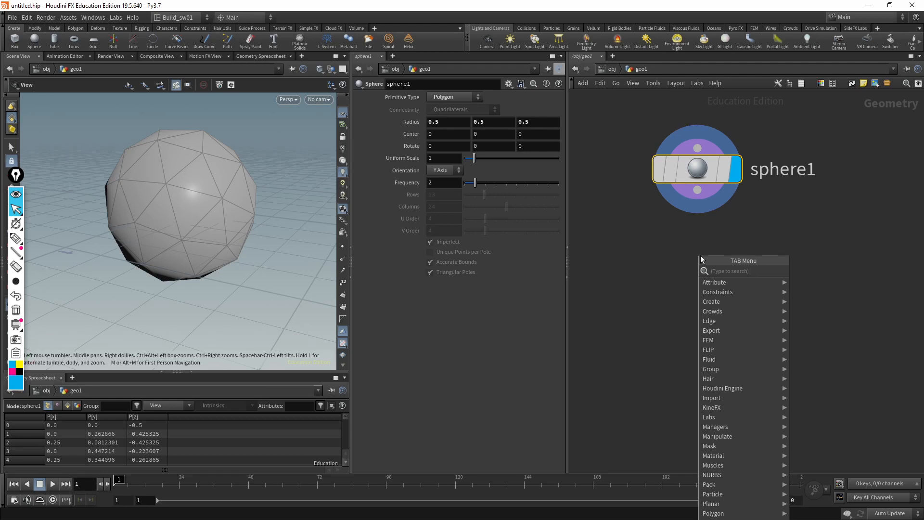
{"action": "type", "text": "isooffset"}
{"action": "key", "text": "Return"}
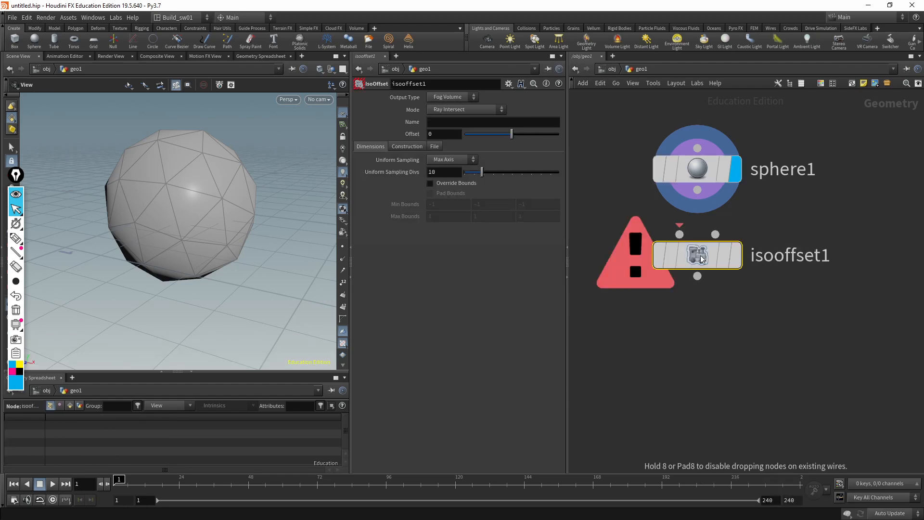
{"action": "left_click", "coordinate": [692, 288]}
Add a Volume node and set it aside, clear of the IsoOffset node
{"action": "key", "text": "Tab"}
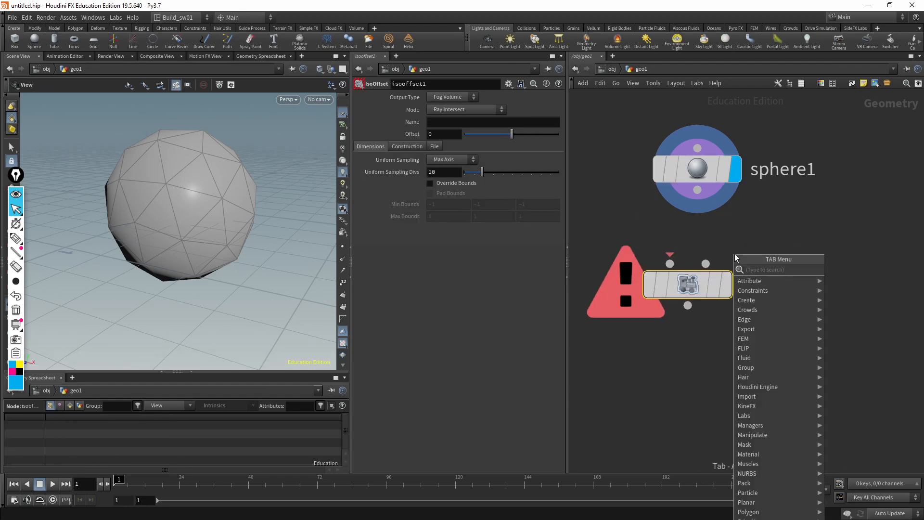
{"action": "type", "text": "vole"}
{"action": "key", "text": "BackSpace"}
{"action": "key", "text": "Return"}
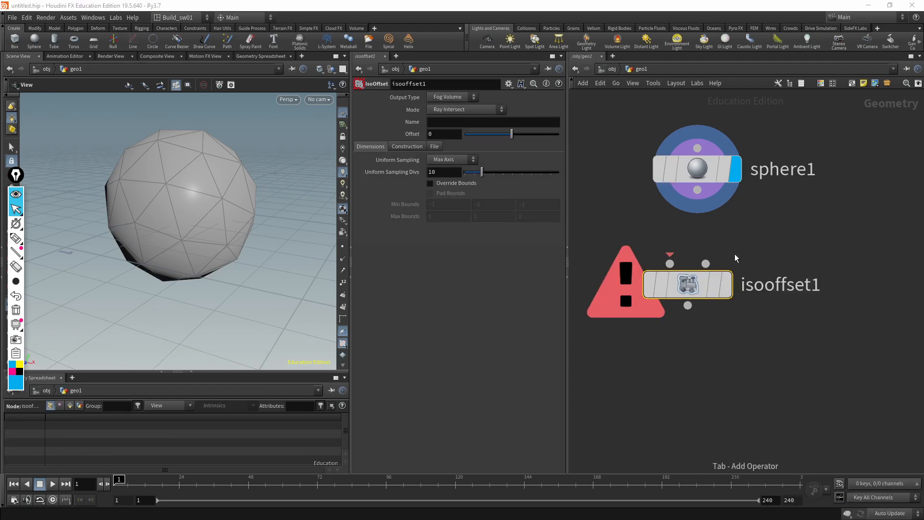
{"action": "left_click", "coordinate": [735, 255]}
{"action": "scroll", "coordinate": [809, 235], "scroll_direction": "down", "scroll_amount": 2}
{"action": "middle_click_drag", "start_coordinate": [799, 238], "coordinate": [900, 266]}
{"action": "scroll", "coordinate": [888, 270], "scroll_direction": "up", "scroll_amount": 1}
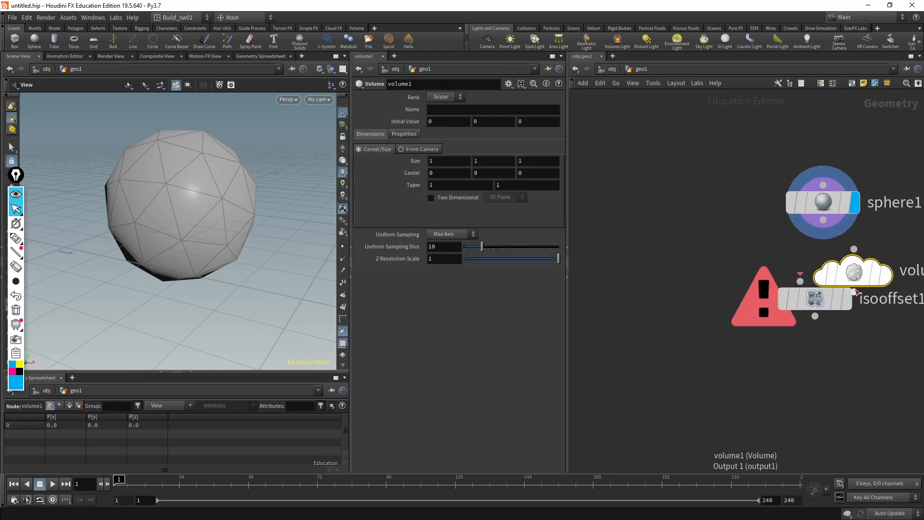
{"action": "left_click_drag", "start_coordinate": [847, 280], "coordinate": [613, 298]}
Wire the sphere's output into the first input of the IsoOffset node and display the IsoOffset result
{"action": "middle_click_drag", "start_coordinate": [849, 269], "coordinate": [810, 251]}
{"action": "left_click_drag", "start_coordinate": [758, 203], "coordinate": [734, 265]}
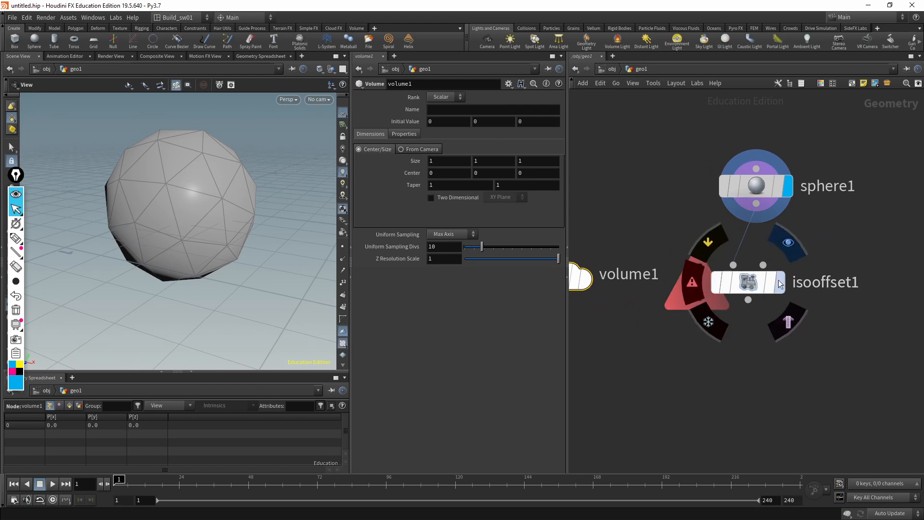
{"action": "left_click", "coordinate": [758, 192]}
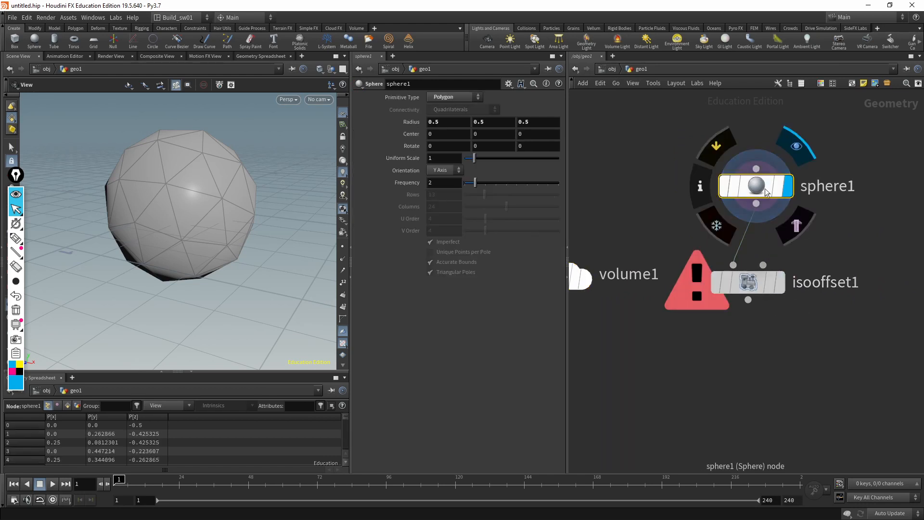
{"action": "left_click", "coordinate": [787, 260]}
{"action": "left_click", "coordinate": [748, 282]}
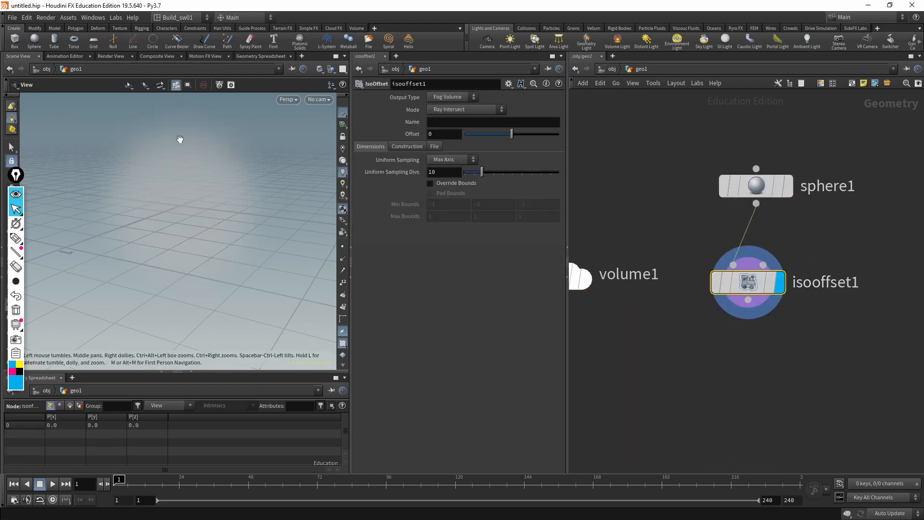
Change the viewport's background color scheme to Dark so the fog volume stands out
{"action": "left_click_drag", "start_coordinate": [213, 165], "coordinate": [193, 196]}
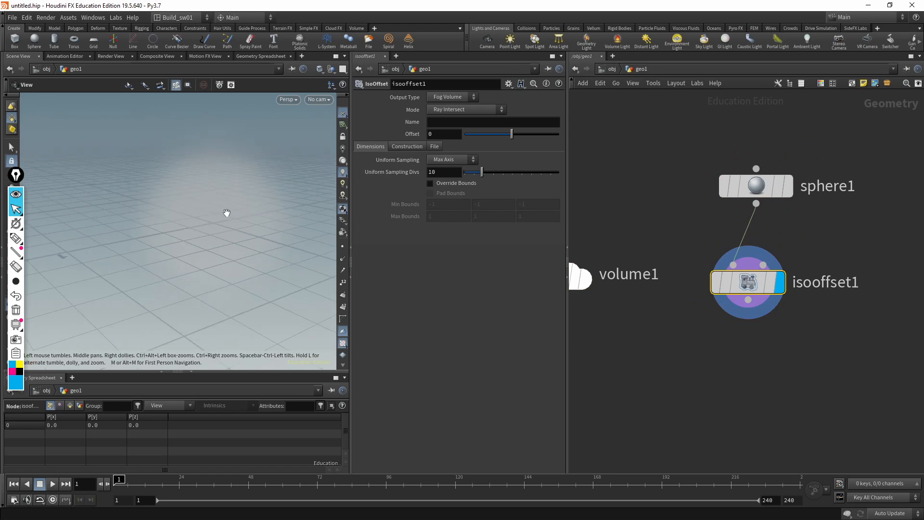
{"action": "key", "text": "d"}
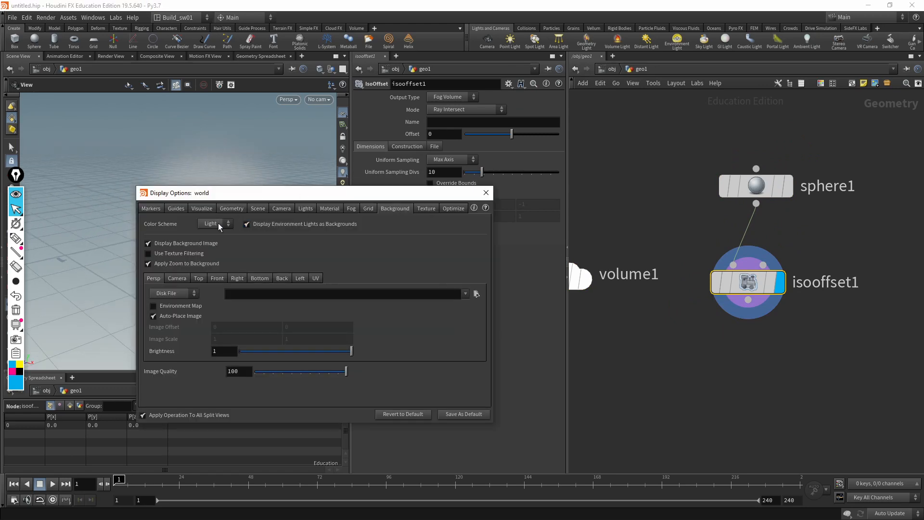
{"action": "left_click", "coordinate": [254, 235]}
{"action": "left_click", "coordinate": [208, 243]}
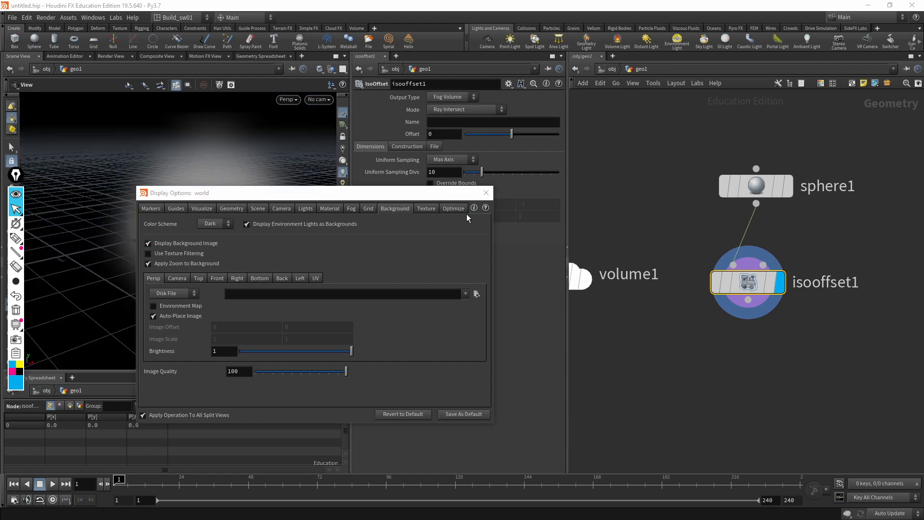
{"action": "left_click", "coordinate": [486, 193]}
{"action": "left_click_drag", "start_coordinate": [215, 208], "coordinate": [230, 181]}
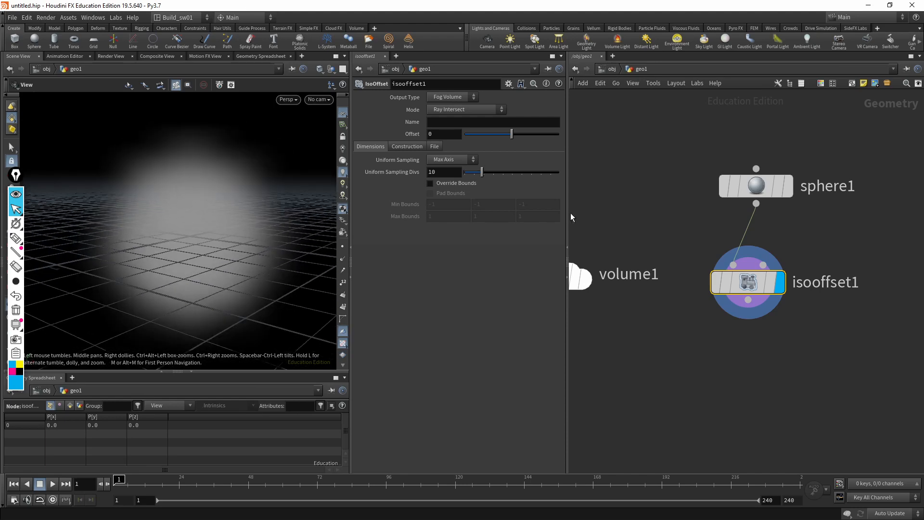
Display the sphere node and examine its polygon surface from several angles, toggling wireframe shading on and off
{"action": "middle_click_drag", "start_coordinate": [647, 229], "coordinate": [601, 227]}
{"action": "left_click_drag", "start_coordinate": [154, 211], "coordinate": [226, 241]}
{"action": "left_click", "coordinate": [743, 190]}
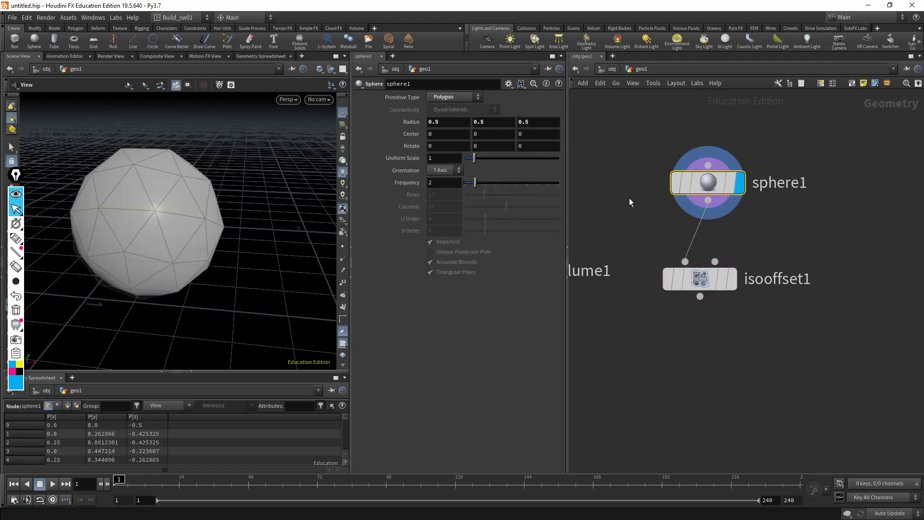
{"action": "key", "text": "shift+w"}
{"action": "mouse_move", "coordinate": [146, 204]}
{"action": "right_mouse_down"}
{"action": "mouse_move", "coordinate": [433, 217]}
{"action": "mouse_move", "coordinate": [280, 221]}
{"action": "mouse_move", "coordinate": [275, 202]}
{"action": "mouse_move", "coordinate": [289, 190]}
{"action": "mouse_move", "coordinate": [216, 217]}
{"action": "mouse_move", "coordinate": [268, 263]}
{"action": "mouse_move", "coordinate": [235, 293]}
{"action": "mouse_move", "coordinate": [326, 279]}
{"action": "mouse_move", "coordinate": [251, 268]}
{"action": "mouse_move", "coordinate": [216, 207]}
{"action": "mouse_move", "coordinate": [29, 322]}
{"action": "mouse_move", "coordinate": [17, 270]}
{"action": "right_mouse_up"}
{"action": "key", "text": "shift+w"}
{"action": "left_click_drag", "start_coordinate": [197, 224], "coordinate": [216, 183]}
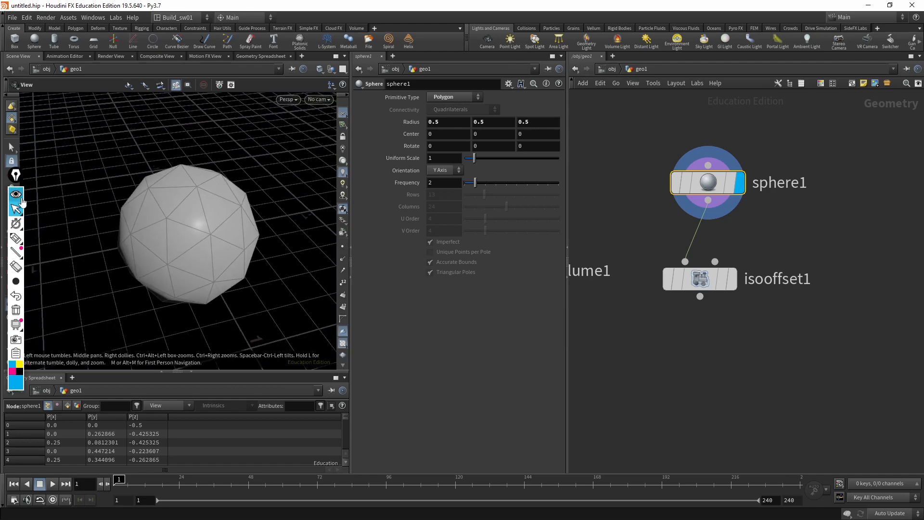
{"action": "left_click_drag", "start_coordinate": [278, 204], "coordinate": [263, 186]}
{"action": "left_click_drag", "start_coordinate": [193, 187], "coordinate": [188, 175]}
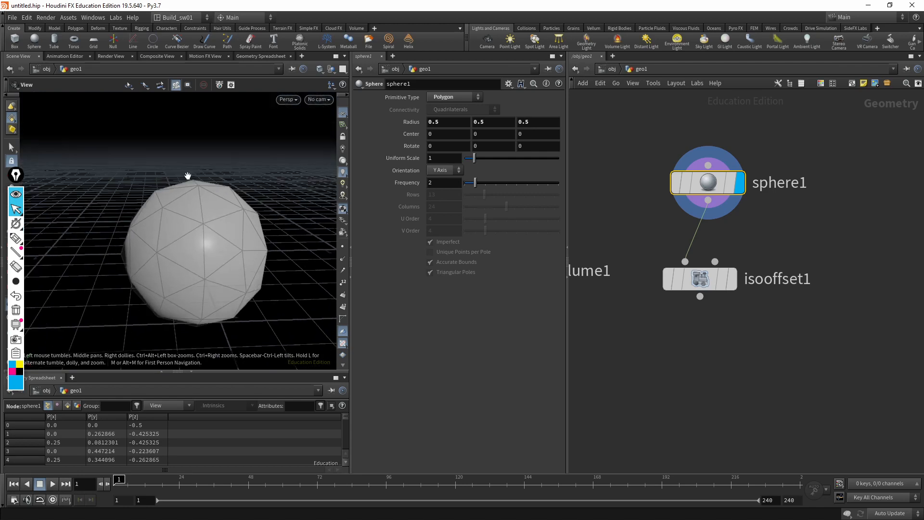
{"action": "right_click_drag", "start_coordinate": [188, 177], "coordinate": [217, 194]}
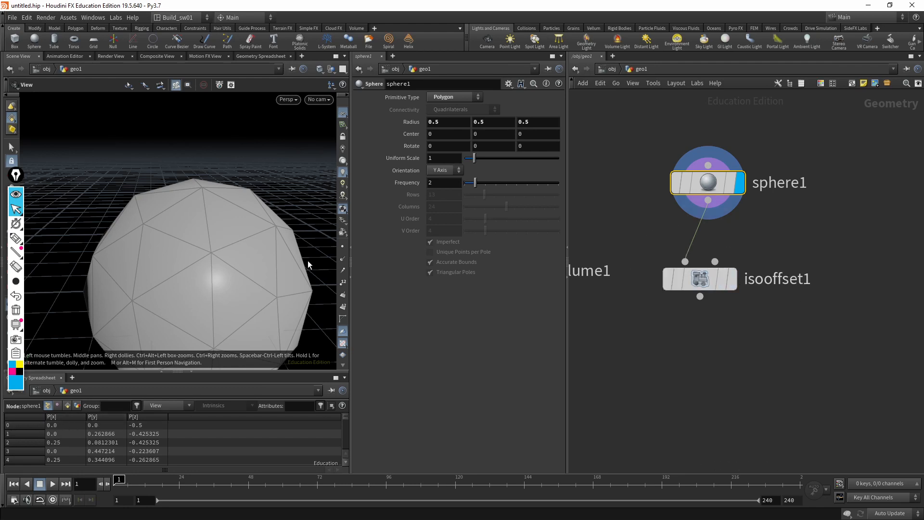
{"action": "middle_click_drag", "start_coordinate": [176, 238], "coordinate": [176, 216]}
{"action": "right_click_drag", "start_coordinate": [176, 216], "coordinate": [19, 238]}
{"action": "middle_click_drag", "start_coordinate": [161, 219], "coordinate": [171, 202]}
{"action": "right_click_drag", "start_coordinate": [258, 202], "coordinate": [196, 209]}
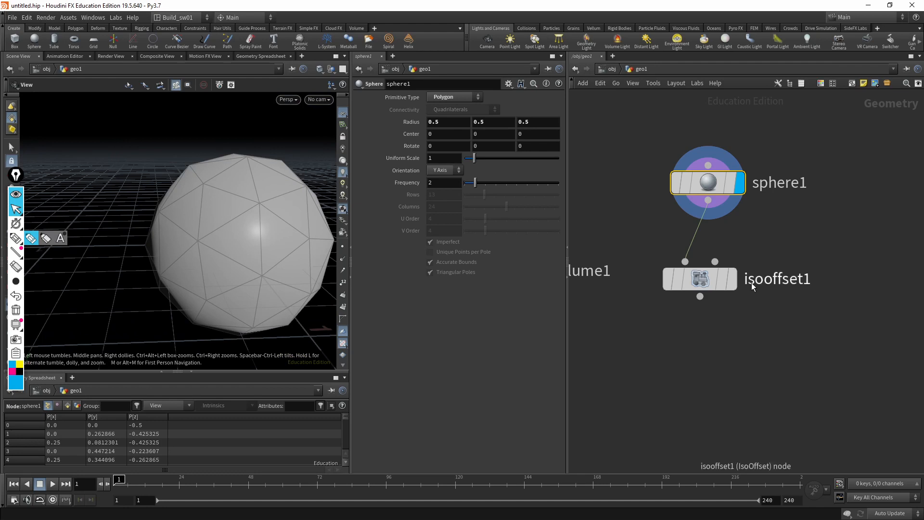
Display the IsoOffset node's fog volume again and select that node
{"action": "left_click", "coordinate": [731, 279]}
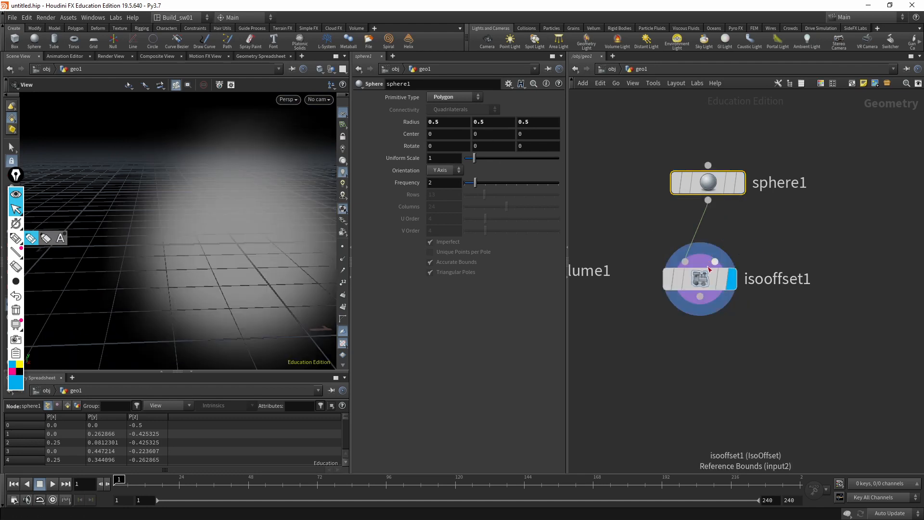
{"action": "left_click", "coordinate": [701, 280]}
{"action": "left_click_drag", "start_coordinate": [818, 250], "coordinate": [625, 327]}
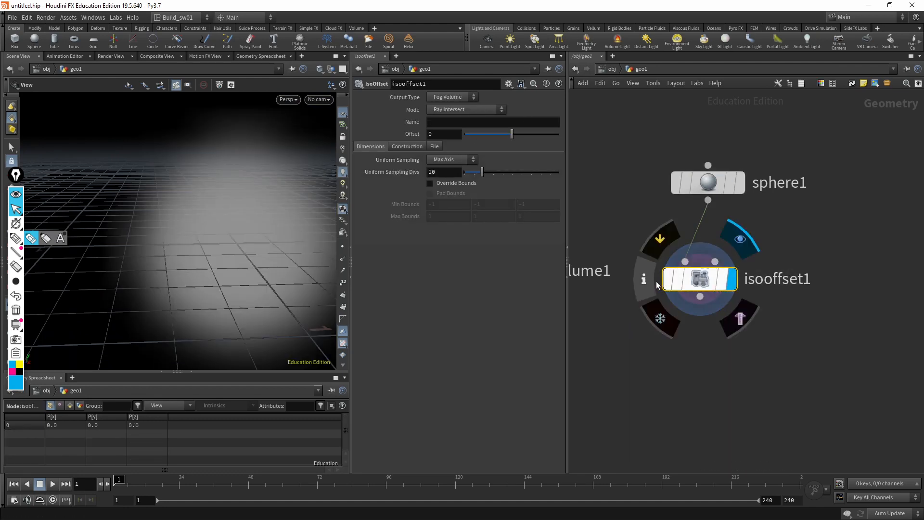
{"action": "left_click", "coordinate": [654, 281]}
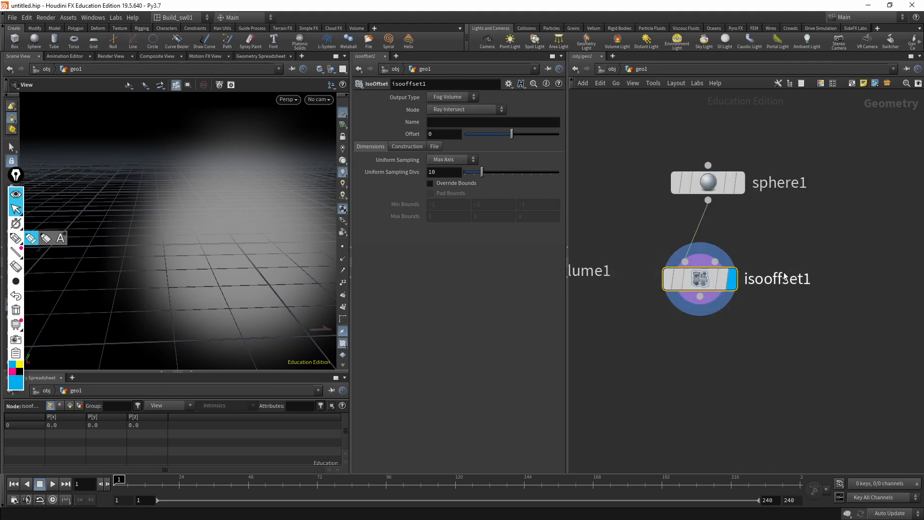
Name the IsoOffset volume density and examine its voxel resolution in the node's information
{"action": "left_click", "coordinate": [463, 121]}
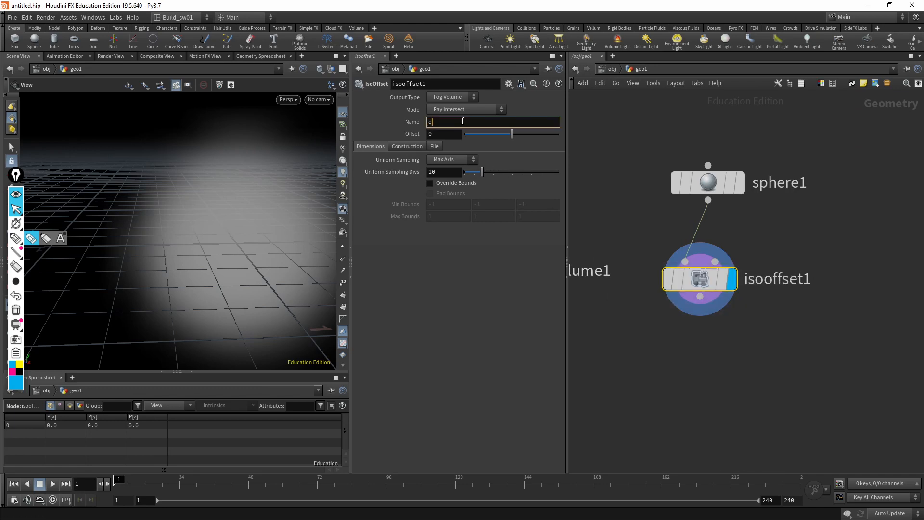
{"action": "key", "text": "Return"}
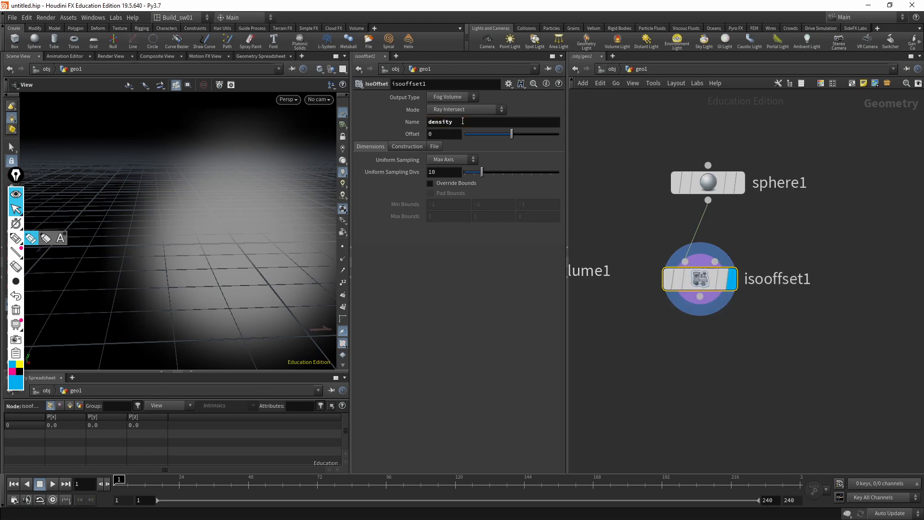
{"action": "middle_click", "coordinate": [705, 280]}
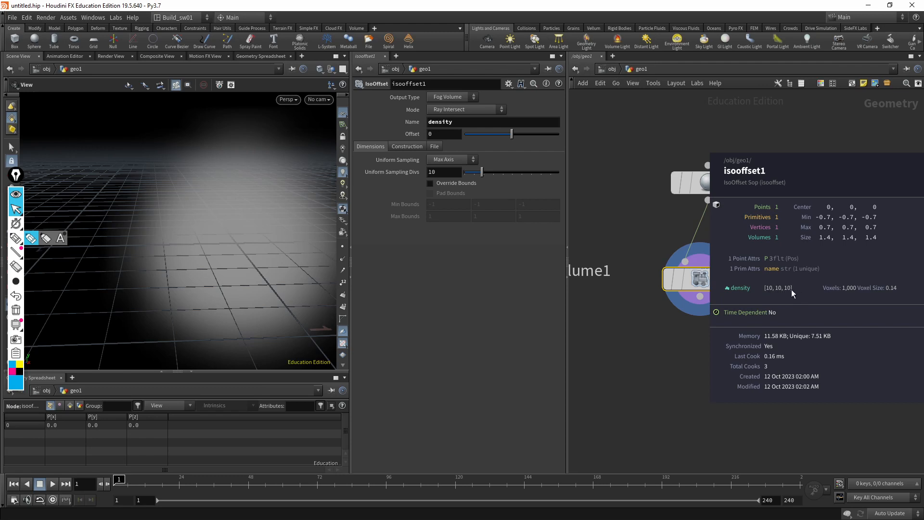
{"action": "scroll", "coordinate": [646, 326], "scroll_direction": "down", "scroll_amount": 2}
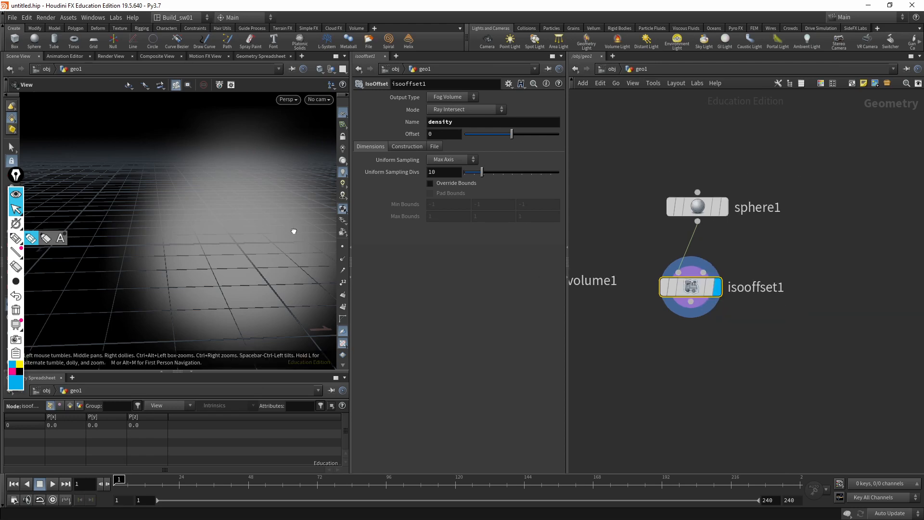
Set the Volume Quality to High in the viewport's geometry display options
{"action": "left_click_drag", "start_coordinate": [294, 231], "coordinate": [244, 195]}
{"action": "key", "text": "d"}
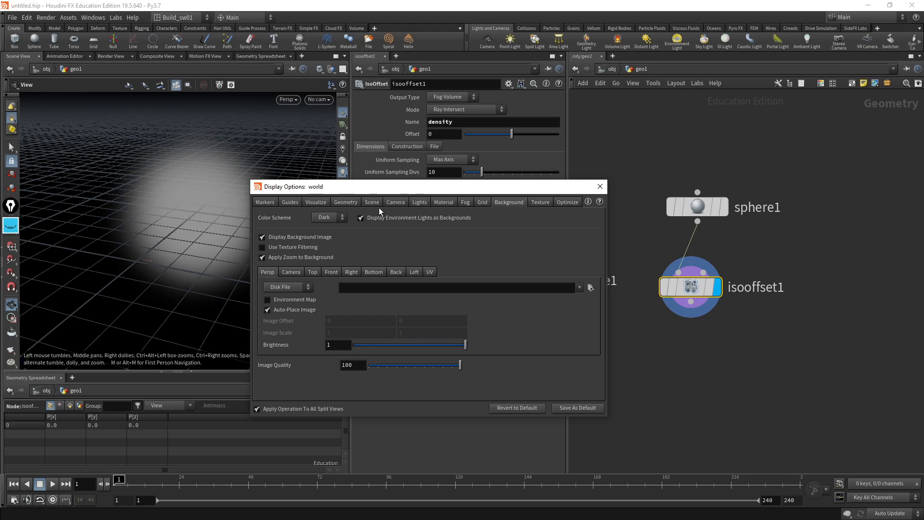
{"action": "left_click", "coordinate": [357, 203]}
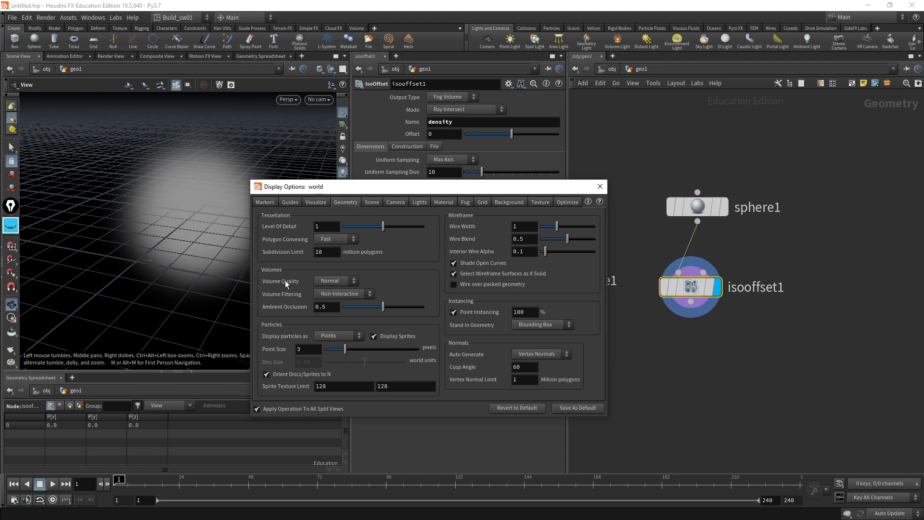
{"action": "left_click", "coordinate": [338, 282]}
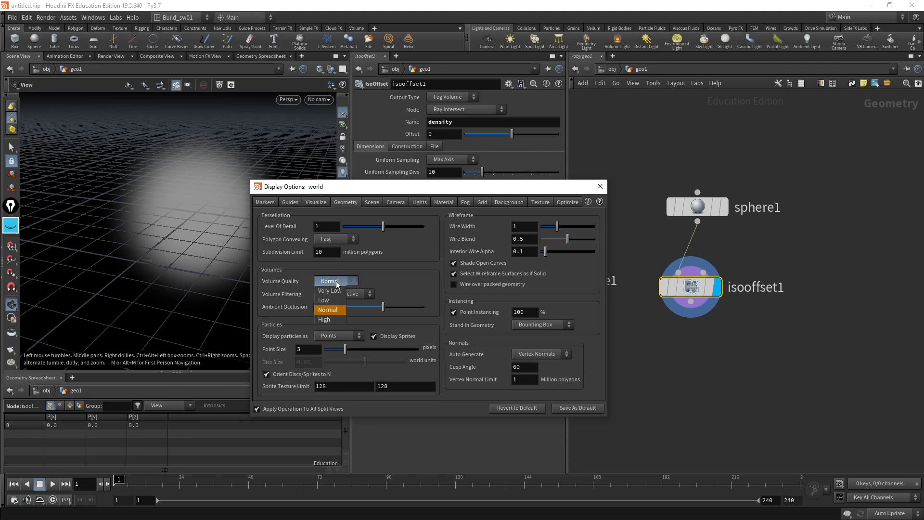
{"action": "left_click", "coordinate": [325, 319]}
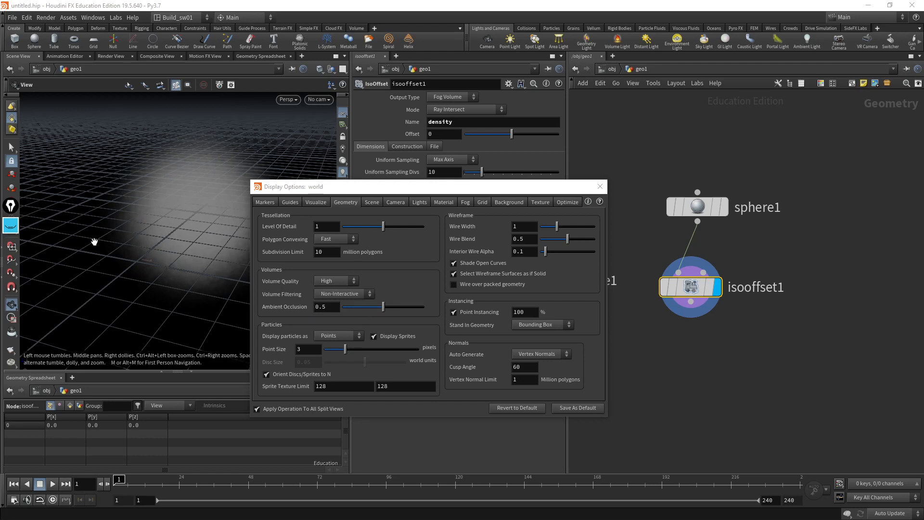
{"action": "left_click_drag", "start_coordinate": [93, 239], "coordinate": [166, 228]}
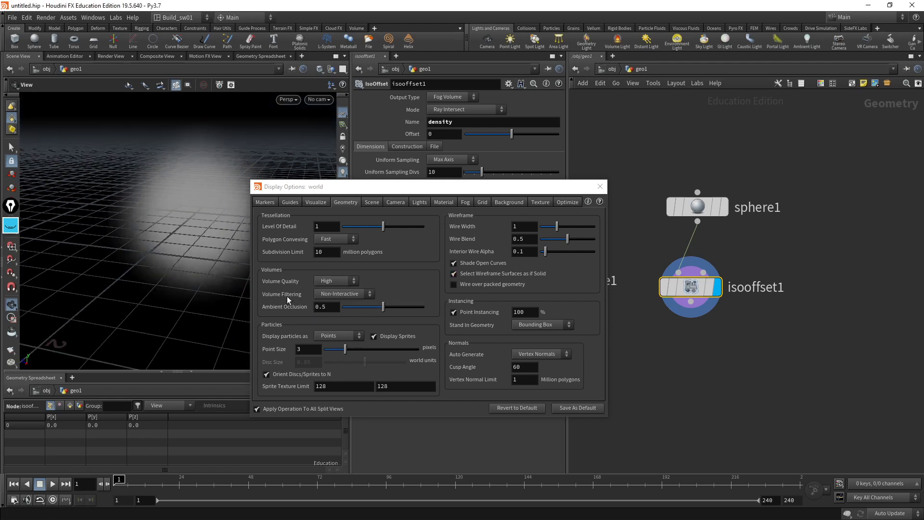
Set the viewport's Volume Filtering to Off and close the display options
{"action": "left_click", "coordinate": [345, 294]}
{"action": "left_click", "coordinate": [342, 303]}
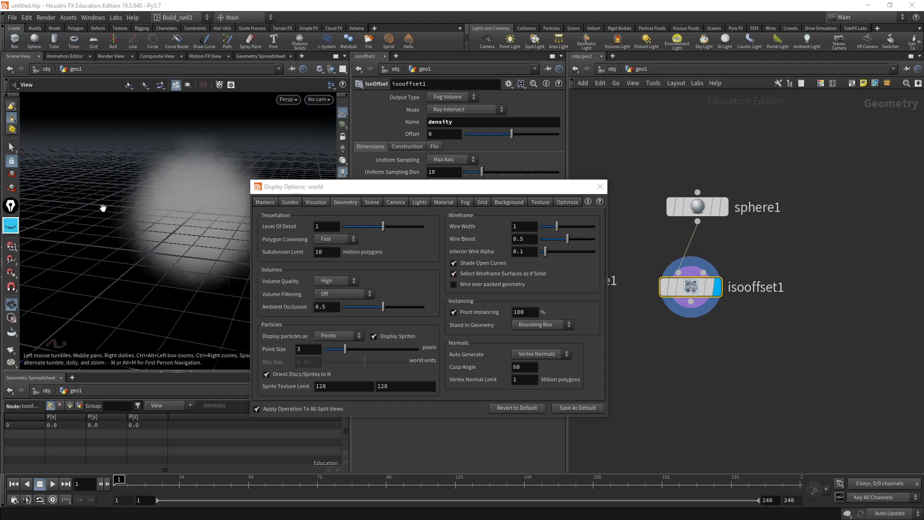
{"action": "left_click_drag", "start_coordinate": [103, 208], "coordinate": [216, 226]}
{"action": "left_click", "coordinate": [601, 186]}
Examine the fog volume from several angles, toggling between shaded and wireframe display to compare the fog with its bounding box
{"action": "left_click_drag", "start_coordinate": [51, 195], "coordinate": [207, 218]}
{"action": "scroll", "coordinate": [207, 218], "scroll_direction": "down", "scroll_amount": 3}
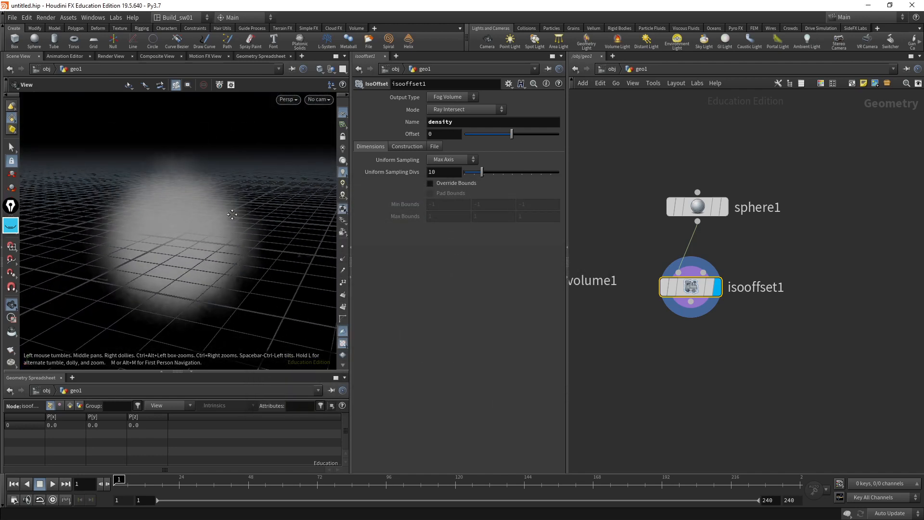
{"action": "middle_click_drag", "start_coordinate": [232, 215], "coordinate": [281, 212]}
{"action": "right_click_drag", "start_coordinate": [282, 212], "coordinate": [261, 219]}
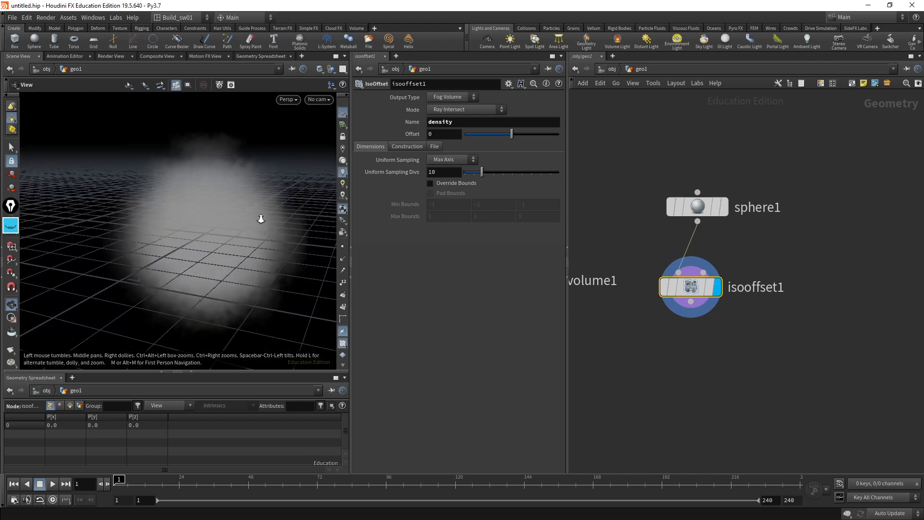
{"action": "left_click_drag", "start_coordinate": [261, 219], "coordinate": [258, 217]}
{"action": "middle_click_drag", "start_coordinate": [258, 217], "coordinate": [221, 223]}
{"action": "right_click_drag", "start_coordinate": [221, 223], "coordinate": [195, 219]}
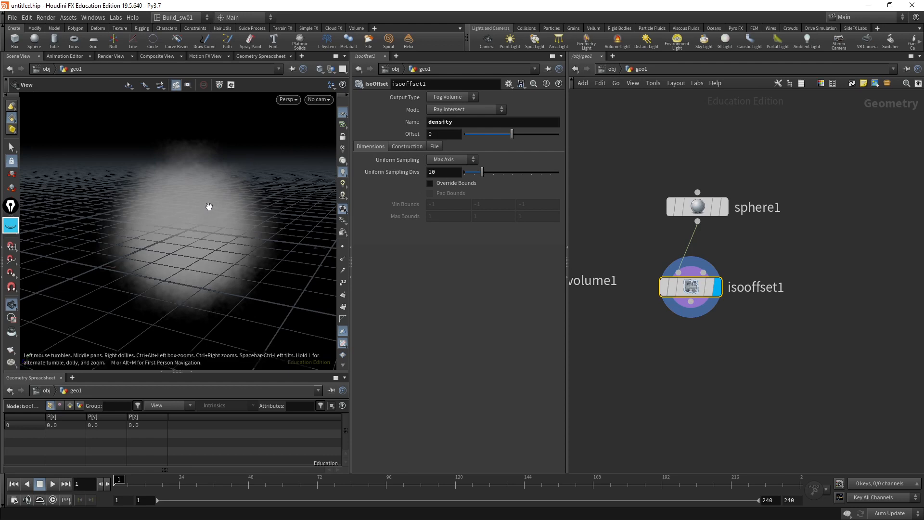
{"action": "key", "text": "w"}
{"action": "key", "text": "w"}
{"action": "key", "text": "w"}
{"action": "key", "text": "w"}
{"action": "key", "text": "w"}
{"action": "left_click_drag", "start_coordinate": [242, 228], "coordinate": [202, 219]}
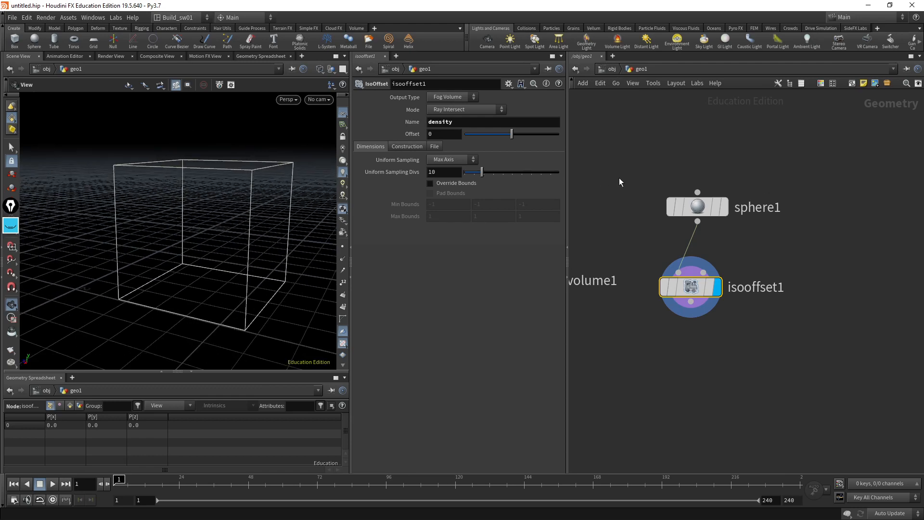
{"action": "key", "text": "w"}
{"action": "key", "text": "w"}
{"action": "left_click_drag", "start_coordinate": [225, 165], "coordinate": [213, 143]}
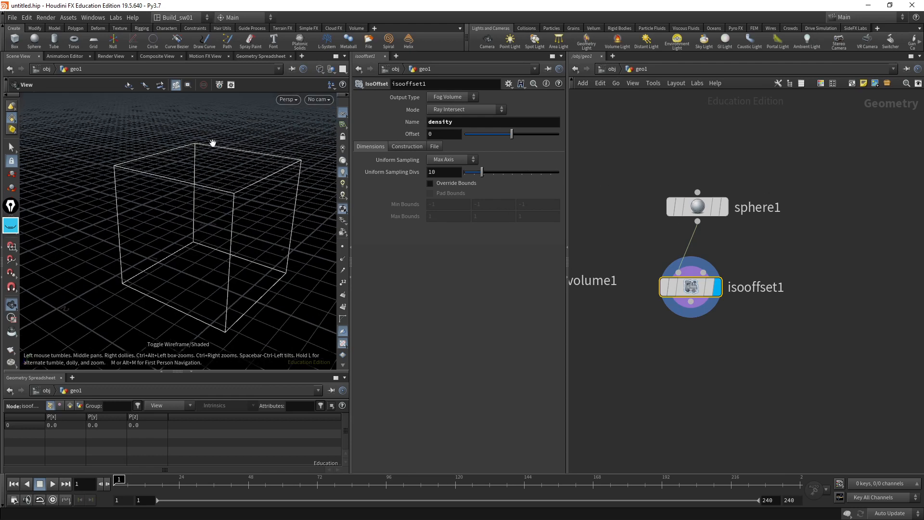
{"action": "key", "text": "w"}
{"action": "key", "text": "w"}
{"action": "key", "text": "w"}
{"action": "key", "text": "w"}
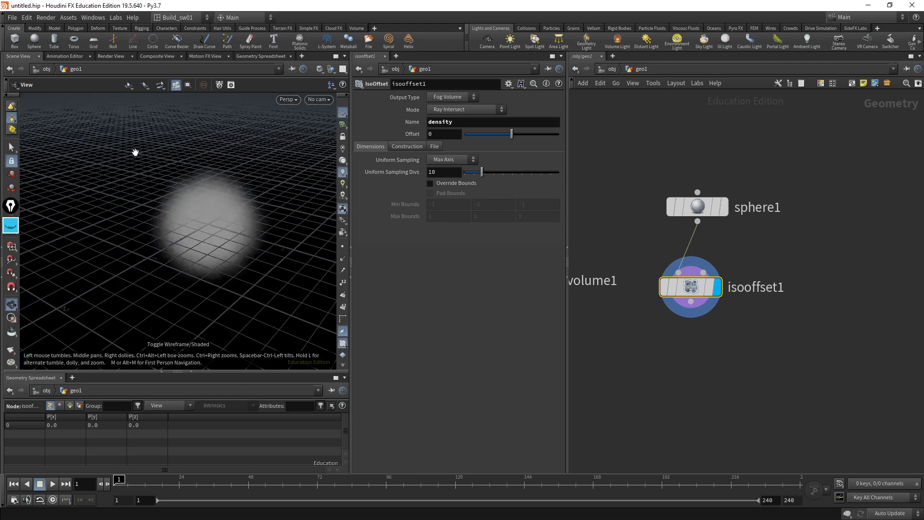
{"action": "key", "text": "w"}
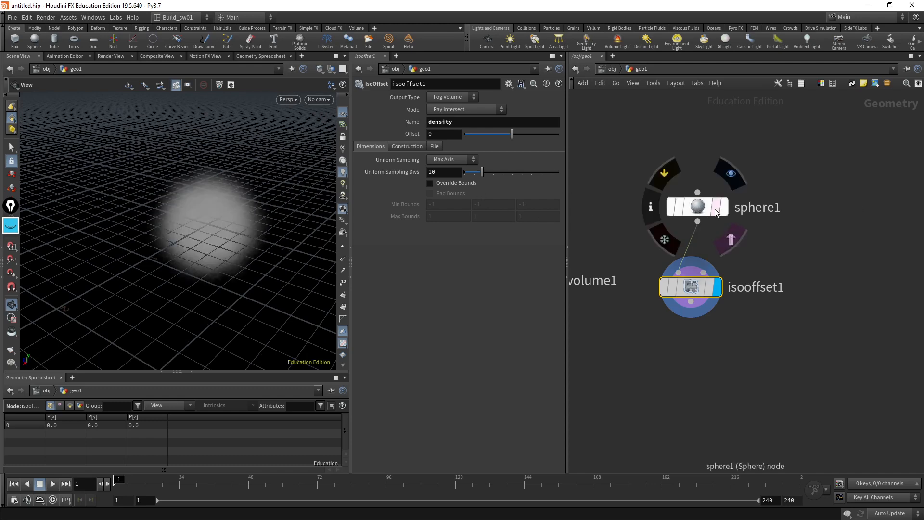
Display and select the sphere node, toggling wireframe shading to view its polygon structure
{"action": "left_click", "coordinate": [725, 207]}
{"action": "left_click", "coordinate": [708, 207]}
{"action": "key", "text": "w"}
{"action": "key", "text": "w"}
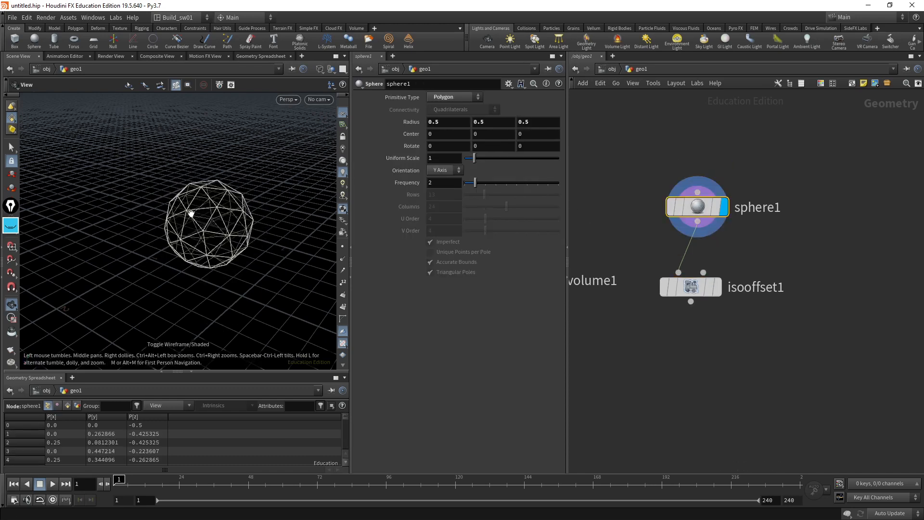
{"action": "key", "text": "w"}
{"action": "key", "text": "w"}
{"action": "key", "text": "w"}
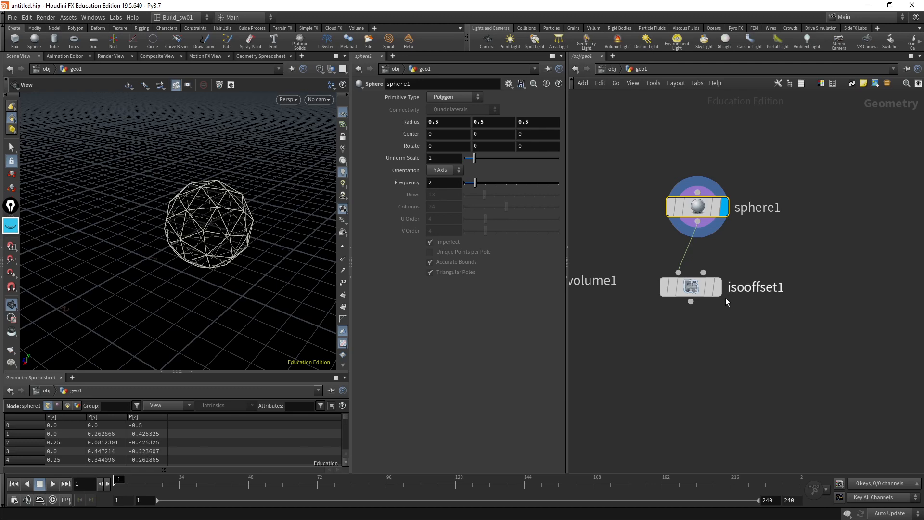
Display the IsoOffset node again and inspect the fog volume's wireframe bounding box from several angles
{"action": "left_click", "coordinate": [718, 288]}
{"action": "left_click", "coordinate": [694, 291]}
{"action": "key", "text": "w"}
{"action": "key", "text": "w"}
{"action": "key", "text": "w"}
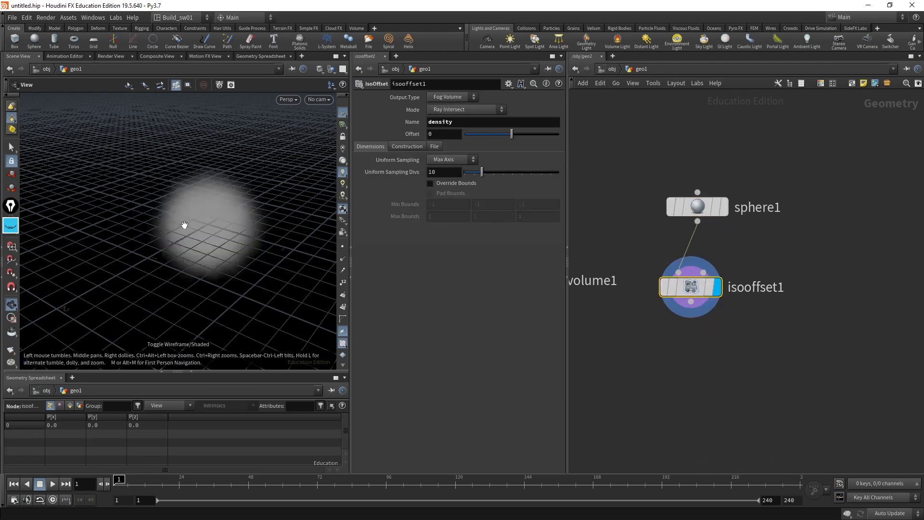
{"action": "key", "text": "w"}
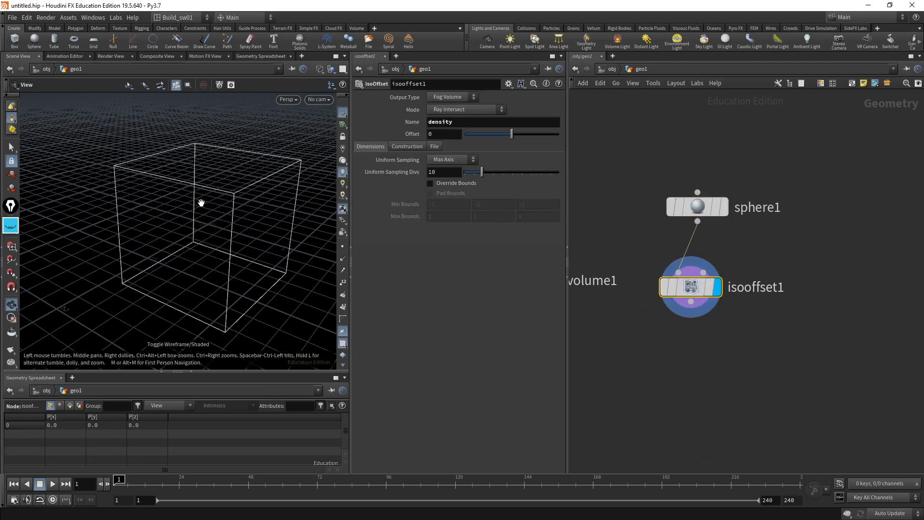
{"action": "key", "text": "w"}
{"action": "key", "text": "w"}
{"action": "key", "text": "w"}
{"action": "key", "text": "w"}
{"action": "left_click_drag", "start_coordinate": [197, 217], "coordinate": [199, 210]}
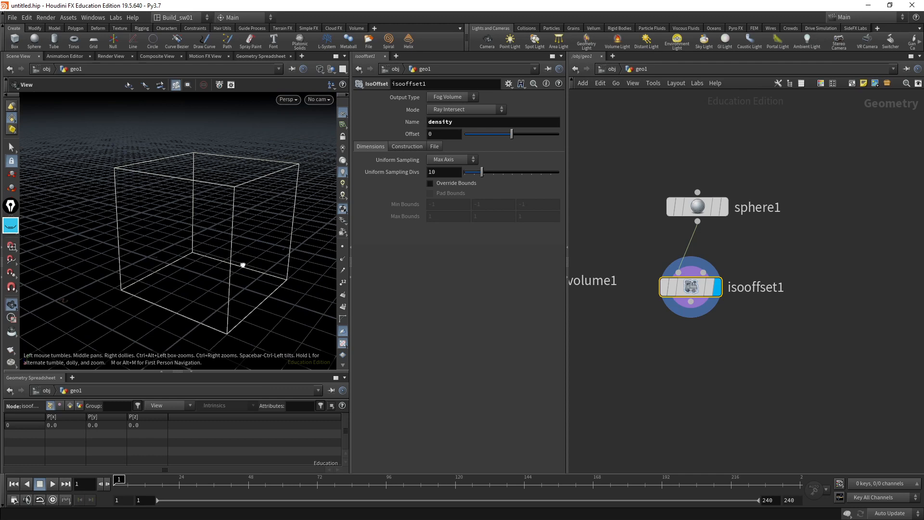
{"action": "mouse_move", "coordinate": [243, 264]}
{"action": "left_mouse_down"}
{"action": "mouse_move", "coordinate": [254, 243]}
{"action": "mouse_move", "coordinate": [237, 261]}
{"action": "left_mouse_up"}
{"action": "key", "text": "w"}
{"action": "key", "text": "w"}
{"action": "key", "text": "w"}
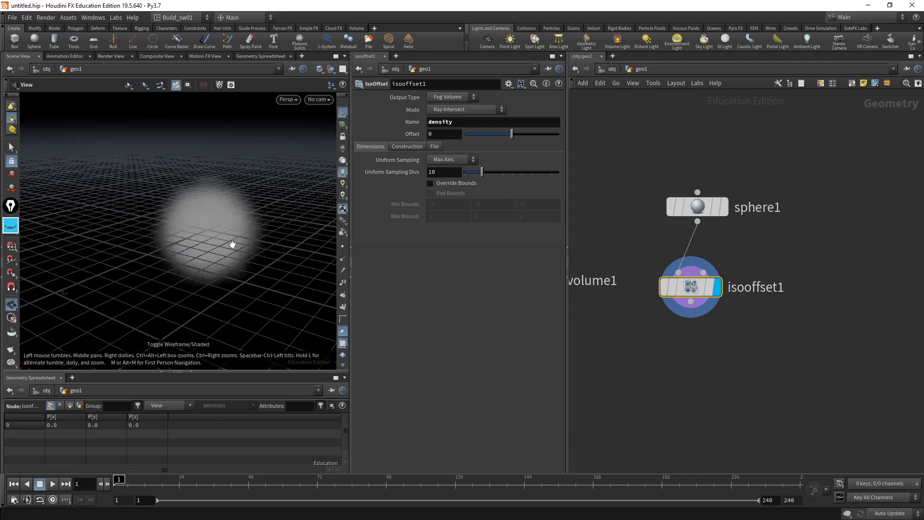
{"action": "mouse_move", "coordinate": [216, 169]}
{"action": "left_mouse_down"}
{"action": "mouse_move", "coordinate": [206, 248]}
{"action": "mouse_move", "coordinate": [222, 239]}
{"action": "left_mouse_up"}
{"action": "key", "text": "w"}
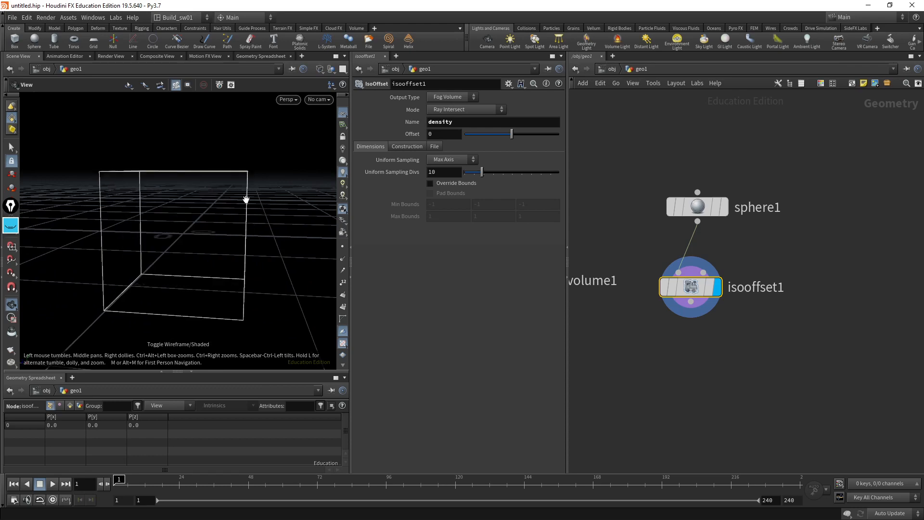
{"action": "mouse_move", "coordinate": [243, 200]}
{"action": "left_mouse_down"}
{"action": "mouse_move", "coordinate": [195, 224]}
{"action": "mouse_move", "coordinate": [192, 167]}
{"action": "left_mouse_up"}
{"action": "left_click_drag", "start_coordinate": [201, 220], "coordinate": [249, 175]}
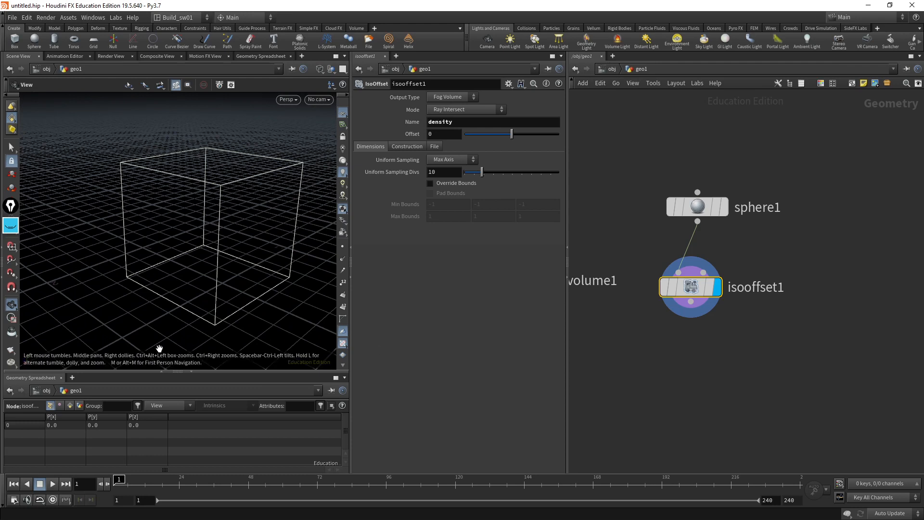
Annotate the viewport with the handwritten word "Domain" and an arrow pointing to the volume's bounding box
{"action": "left_click", "coordinate": [12, 229]}
{"action": "left_click", "coordinate": [12, 268]}
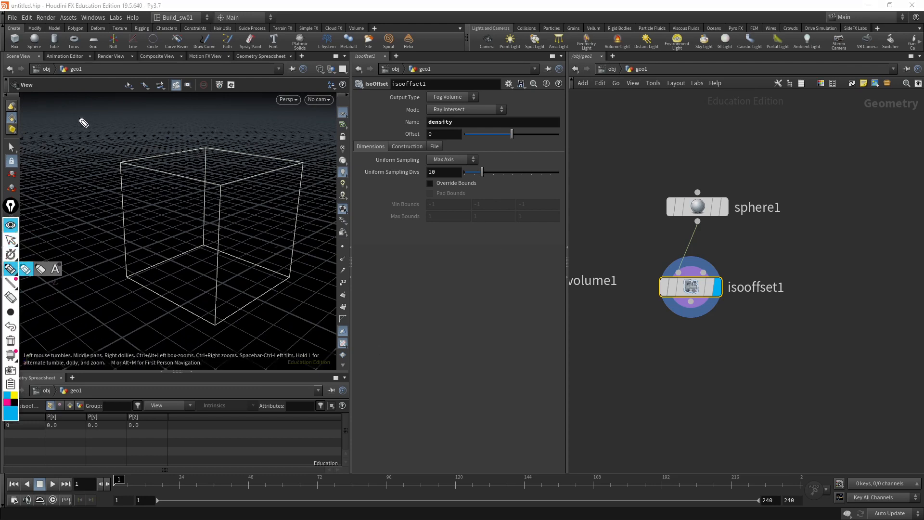
{"action": "mouse_move", "coordinate": [39, 109]}
{"action": "left_mouse_down"}
{"action": "mouse_move", "coordinate": [61, 125]}
{"action": "mouse_move", "coordinate": [126, 118]}
{"action": "mouse_move", "coordinate": [183, 145]}
{"action": "left_mouse_up"}
{"action": "left_click_drag", "start_coordinate": [185, 129], "coordinate": [183, 144]}
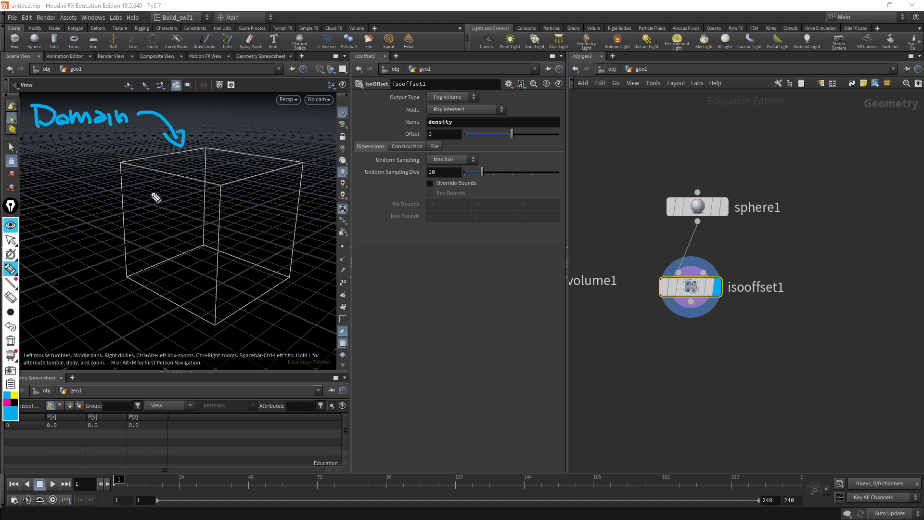
Sketch a cross-hatched sphere inside the bounding box with the annotation pen to mark the filled region
{"action": "mouse_move", "coordinate": [189, 197]}
{"action": "left_mouse_down"}
{"action": "mouse_move", "coordinate": [224, 267]}
{"action": "mouse_move", "coordinate": [228, 202]}
{"action": "mouse_move", "coordinate": [189, 198]}
{"action": "mouse_move", "coordinate": [184, 230]}
{"action": "mouse_move", "coordinate": [193, 242]}
{"action": "left_mouse_up"}
{"action": "mouse_move", "coordinate": [212, 203]}
{"action": "left_mouse_down"}
{"action": "mouse_move", "coordinate": [206, 254]}
{"action": "mouse_move", "coordinate": [220, 258]}
{"action": "left_mouse_up"}
{"action": "left_click_drag", "start_coordinate": [182, 233], "coordinate": [219, 253]}
{"action": "mouse_move", "coordinate": [187, 218]}
{"action": "left_mouse_down"}
{"action": "mouse_move", "coordinate": [237, 237]}
{"action": "mouse_move", "coordinate": [235, 224]}
{"action": "left_mouse_up"}
{"action": "left_click_drag", "start_coordinate": [207, 208], "coordinate": [241, 212]}
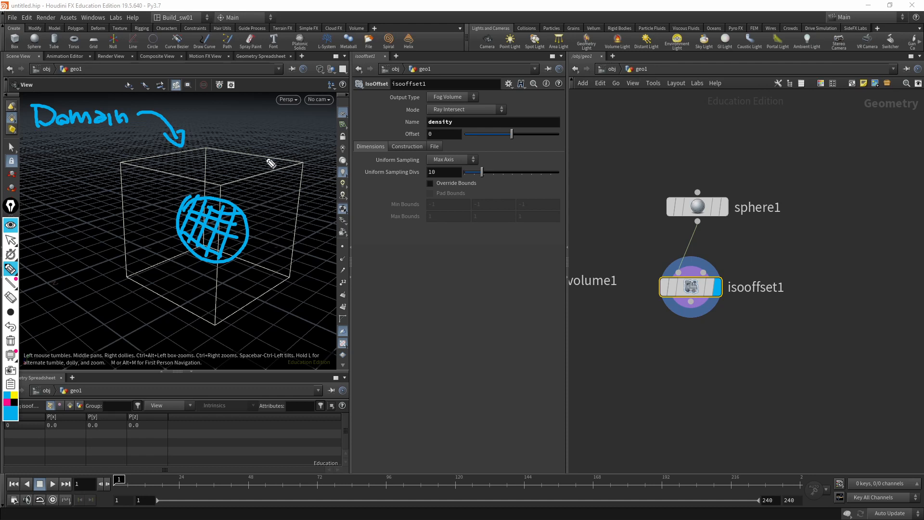
{"action": "mouse_move", "coordinate": [187, 207]}
{"action": "left_mouse_down"}
{"action": "mouse_move", "coordinate": [220, 193]}
{"action": "mouse_move", "coordinate": [248, 252]}
{"action": "mouse_move", "coordinate": [201, 196]}
{"action": "mouse_move", "coordinate": [176, 234]}
{"action": "mouse_move", "coordinate": [210, 261]}
{"action": "mouse_move", "coordinate": [247, 234]}
{"action": "mouse_move", "coordinate": [236, 206]}
{"action": "left_mouse_up"}
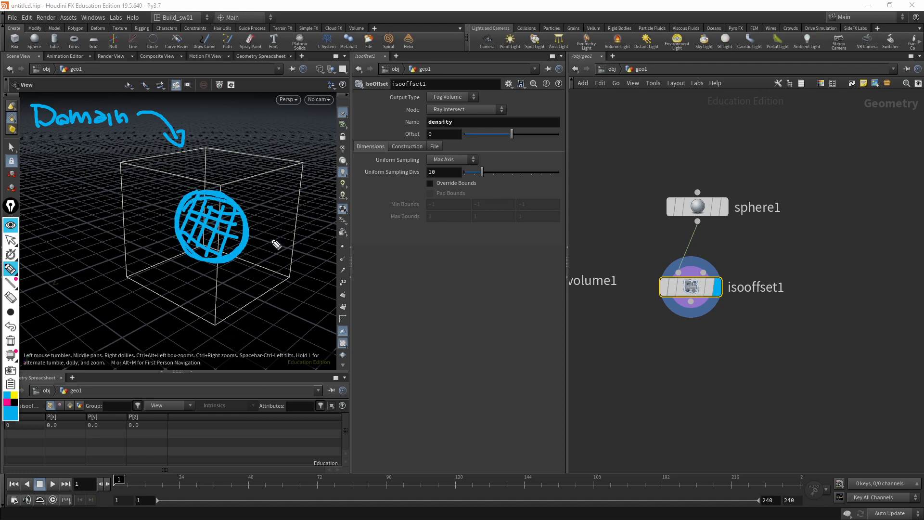
Erase all drawn annotations from the screen and switch from the pen back to the pointer
{"action": "mouse_move", "coordinate": [10, 247]}
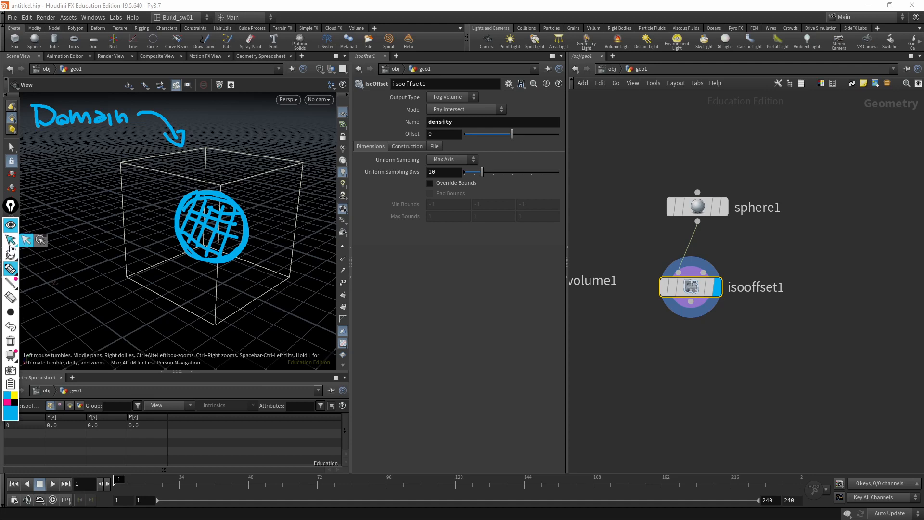
{"action": "left_click", "coordinate": [11, 340]}
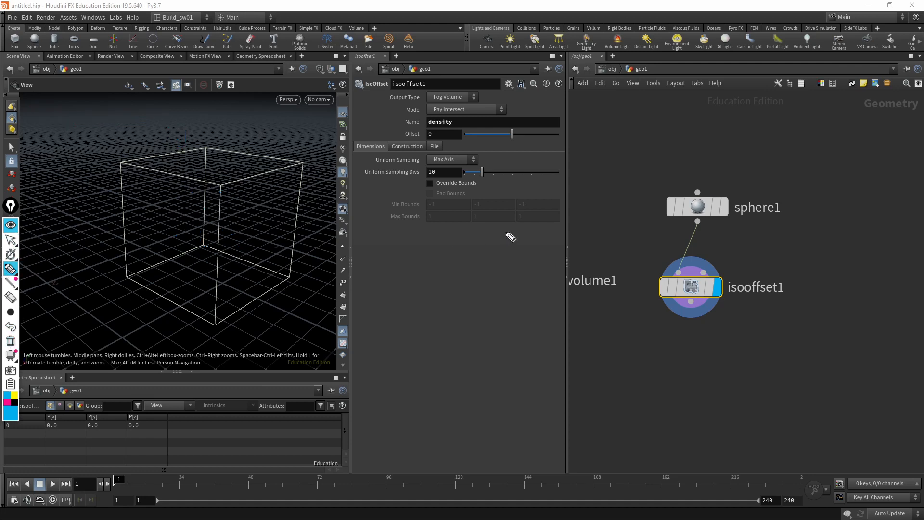
{"action": "left_click", "coordinate": [10, 240]}
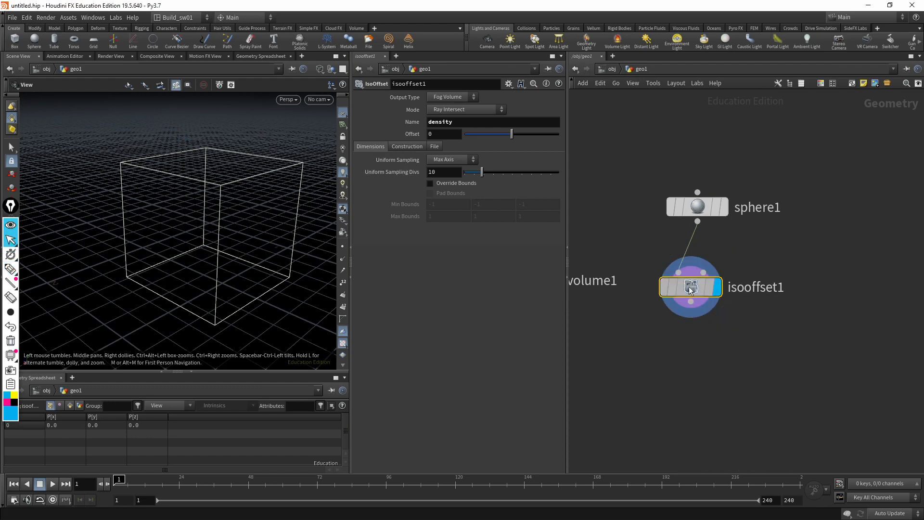
Toggle wireframe shading to compare the fog with its bounding box, and view the sphere's and IsoOffset's parameters
{"action": "mouse_move", "coordinate": [124, 204]}
{"action": "left_mouse_down"}
{"action": "mouse_move", "coordinate": [184, 201]}
{"action": "mouse_move", "coordinate": [229, 233]}
{"action": "left_mouse_up"}
{"action": "key", "text": "w"}
{"action": "key", "text": "w"}
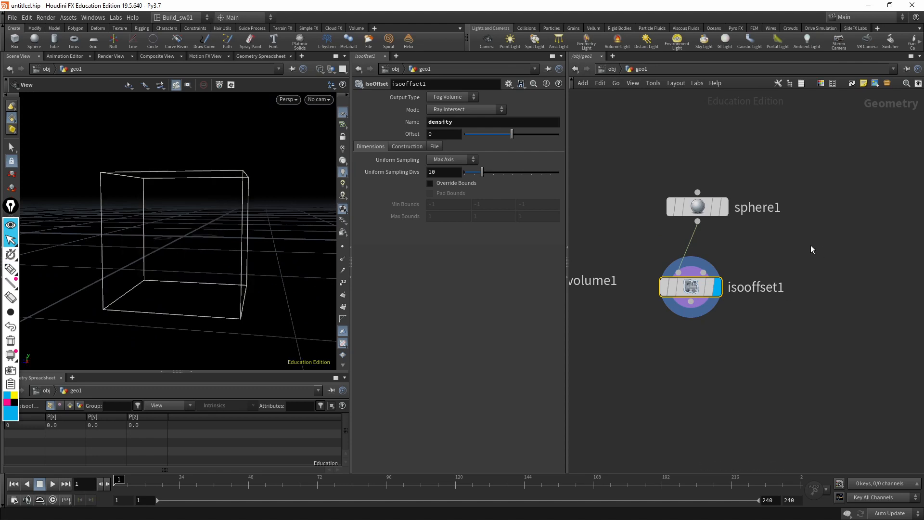
{"action": "key", "text": "w"}
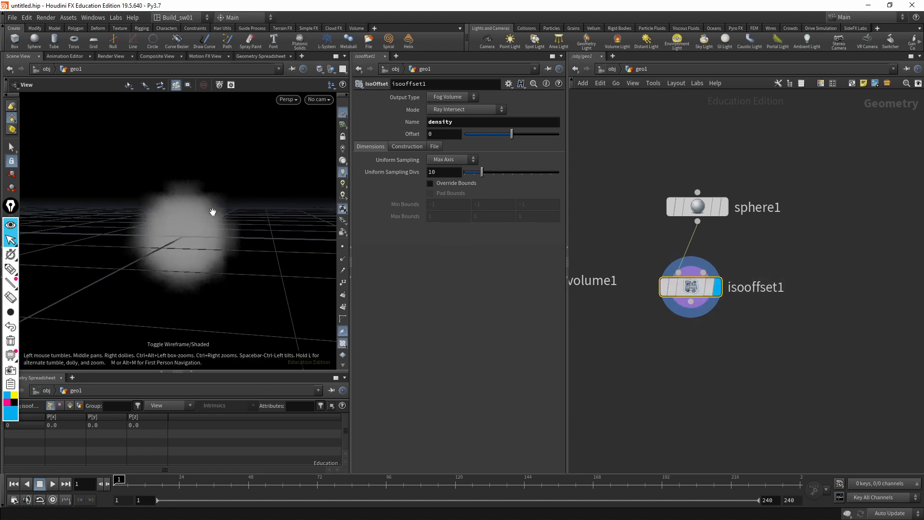
{"action": "key", "text": "w"}
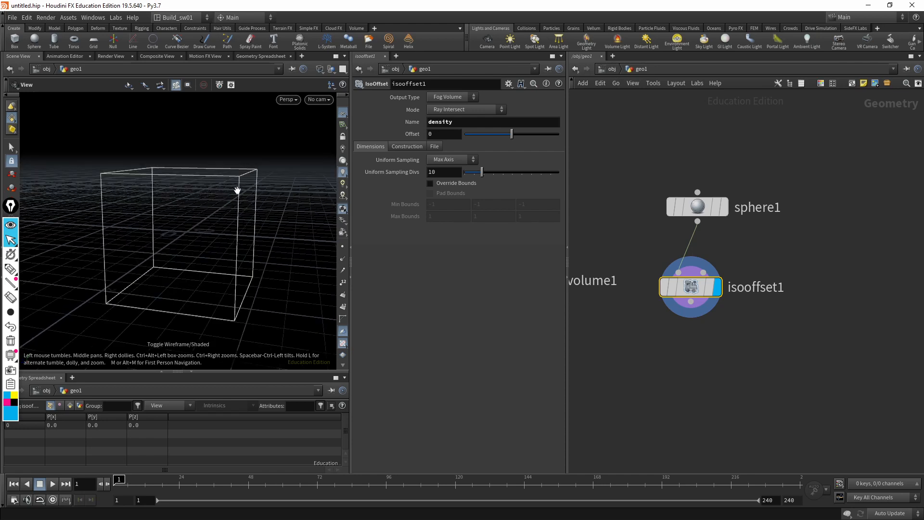
{"action": "key", "text": "w"}
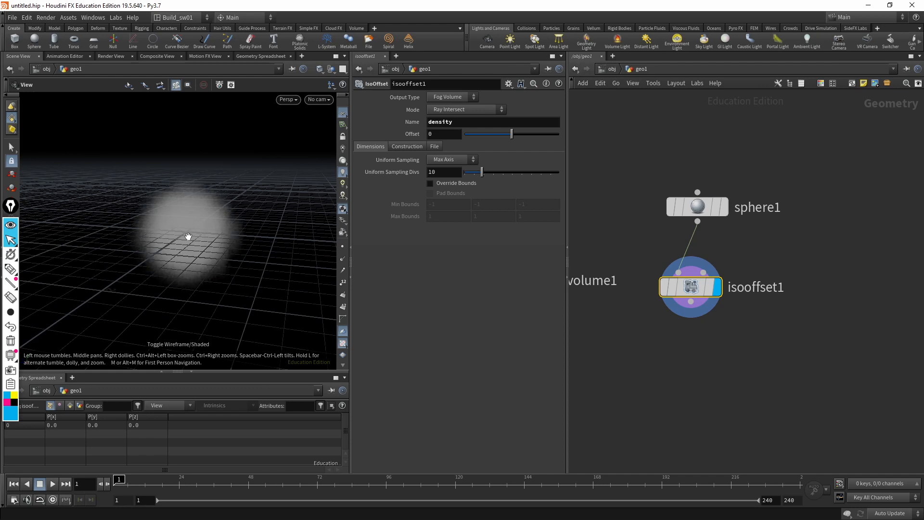
{"action": "key", "text": "w"}
{"action": "key", "text": "w"}
{"action": "key", "text": "w"}
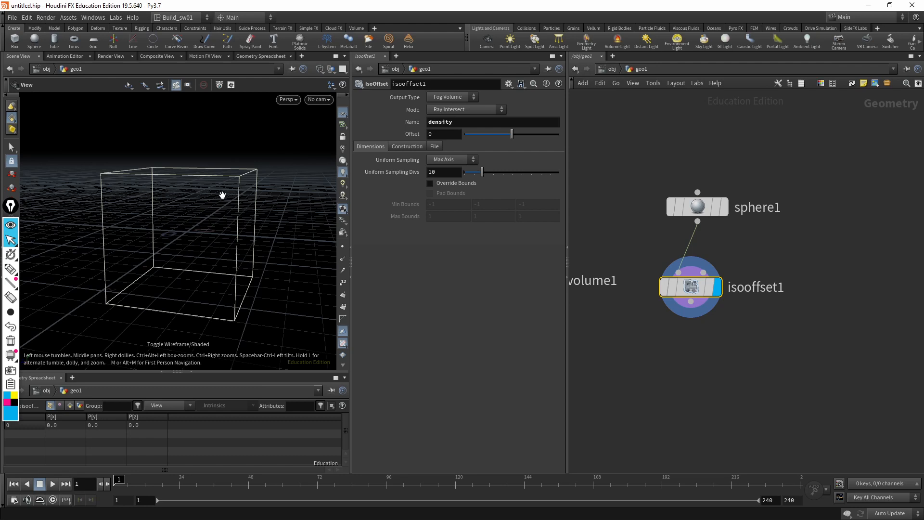
{"action": "key", "text": "w"}
{"action": "left_click", "coordinate": [693, 208]}
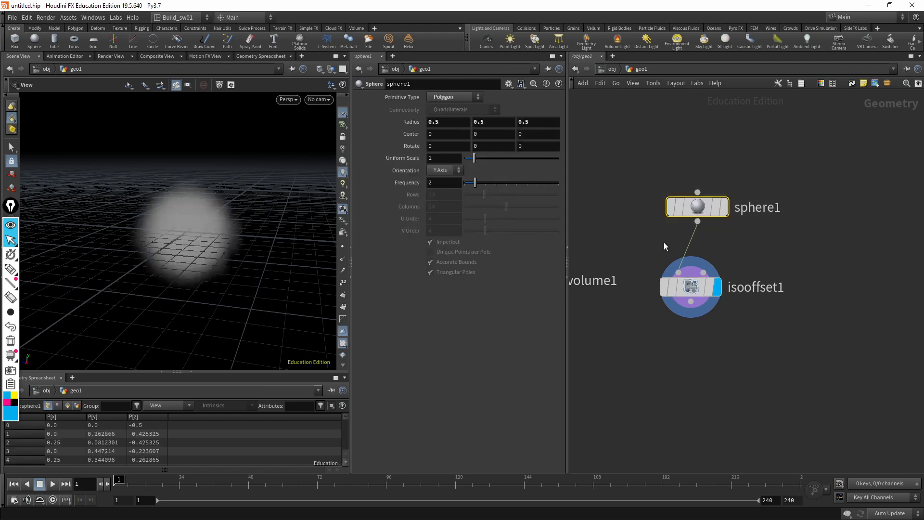
{"action": "left_click", "coordinate": [679, 288]}
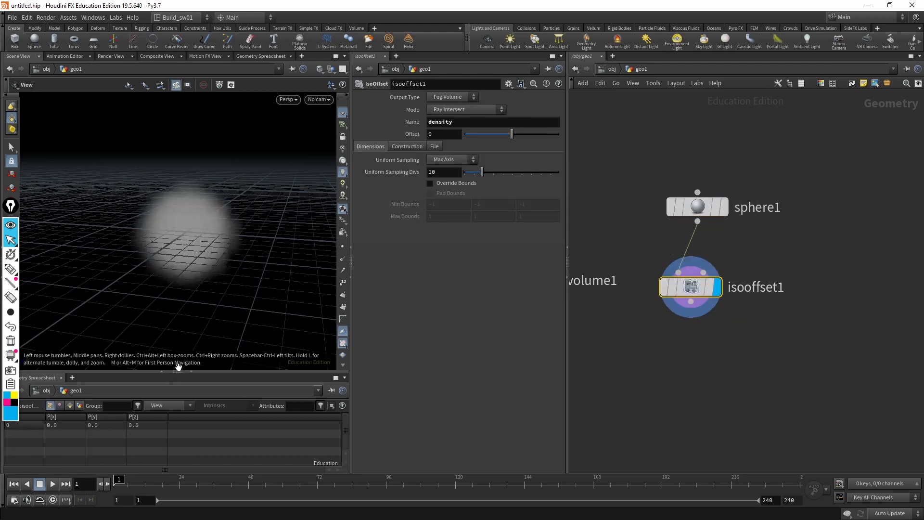
Move the floating annotation toolbar clear of the viewport controls and align the sphere1 node directly above isooffset1
{"action": "left_click_drag", "start_coordinate": [12, 212], "coordinate": [18, 157]}
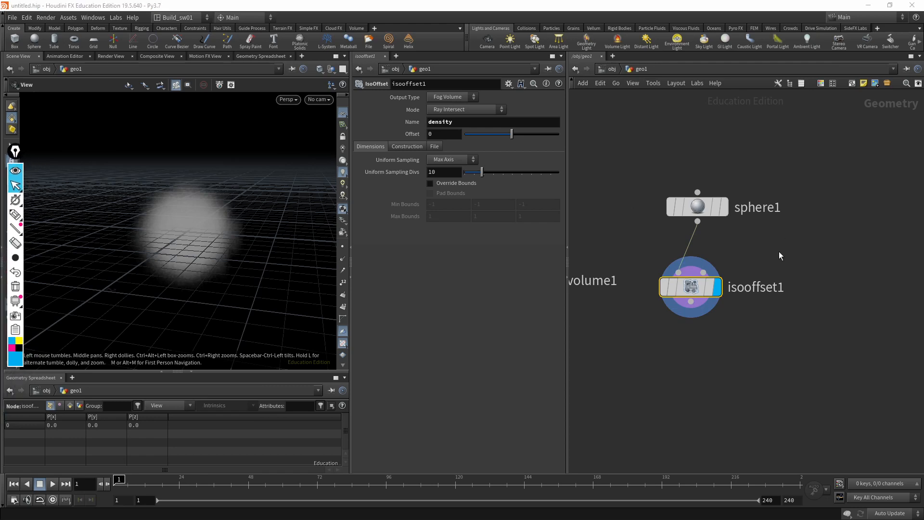
{"action": "mouse_move", "coordinate": [196, 231]}
{"action": "left_mouse_down"}
{"action": "mouse_move", "coordinate": [185, 239]}
{"action": "mouse_move", "coordinate": [191, 231]}
{"action": "left_mouse_up"}
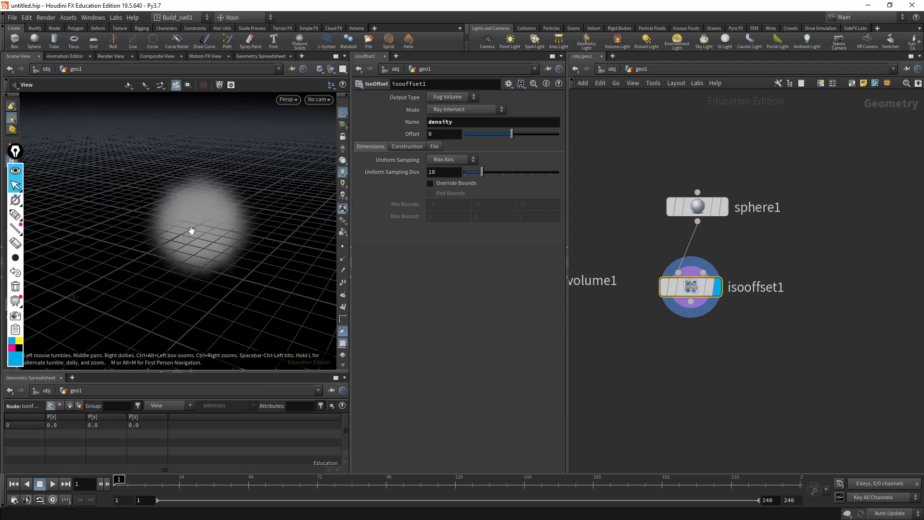
{"action": "left_click_drag", "start_coordinate": [809, 180], "coordinate": [651, 230]}
{"action": "mouse_move", "coordinate": [709, 211]}
{"action": "left_mouse_down"}
{"action": "mouse_move", "coordinate": [693, 215]}
{"action": "mouse_move", "coordinate": [703, 215]}
{"action": "left_mouse_up"}
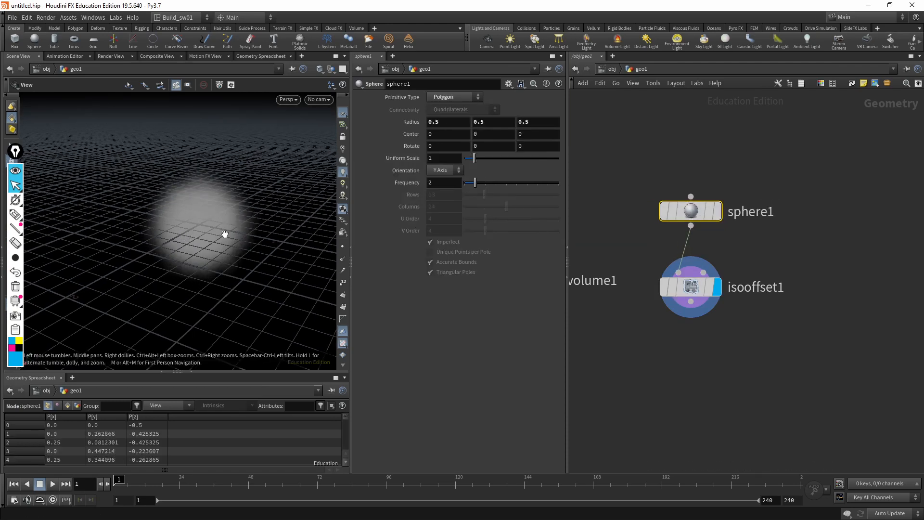
Examine the fog sphere from several angles and view the IsoOffset node's parameters
{"action": "left_click_drag", "start_coordinate": [225, 234], "coordinate": [224, 230]}
{"action": "scroll", "coordinate": [230, 228], "scroll_direction": "up", "scroll_amount": 3}
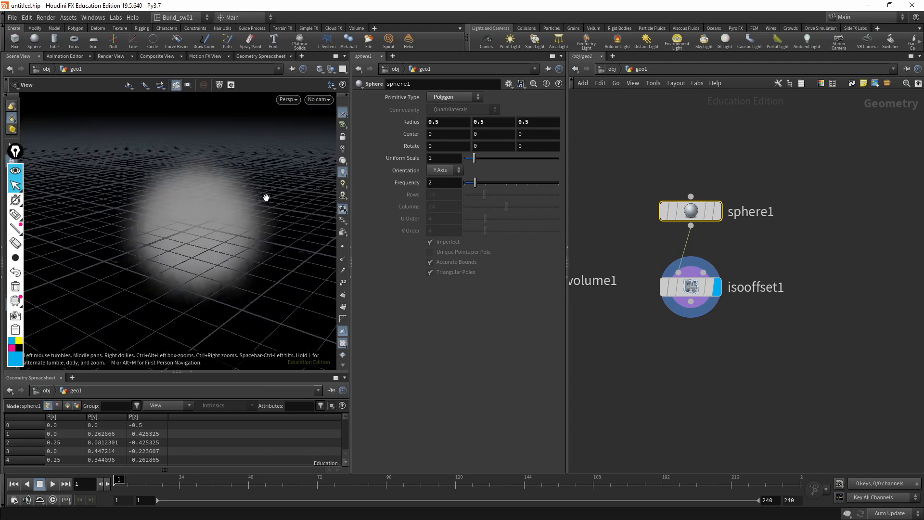
{"action": "scroll", "coordinate": [773, 264], "scroll_direction": "down", "scroll_amount": 2}
{"action": "middle_click_drag", "start_coordinate": [772, 264], "coordinate": [701, 249]}
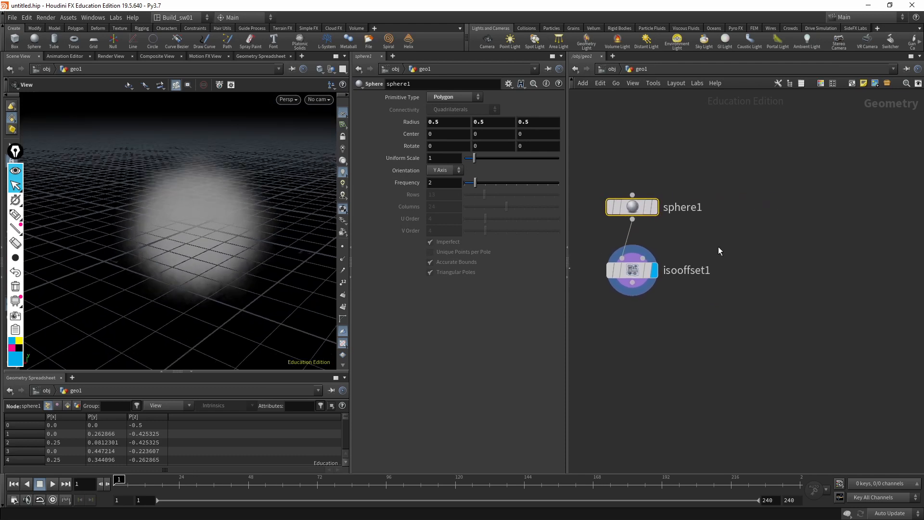
{"action": "left_click_drag", "start_coordinate": [719, 247], "coordinate": [584, 304]}
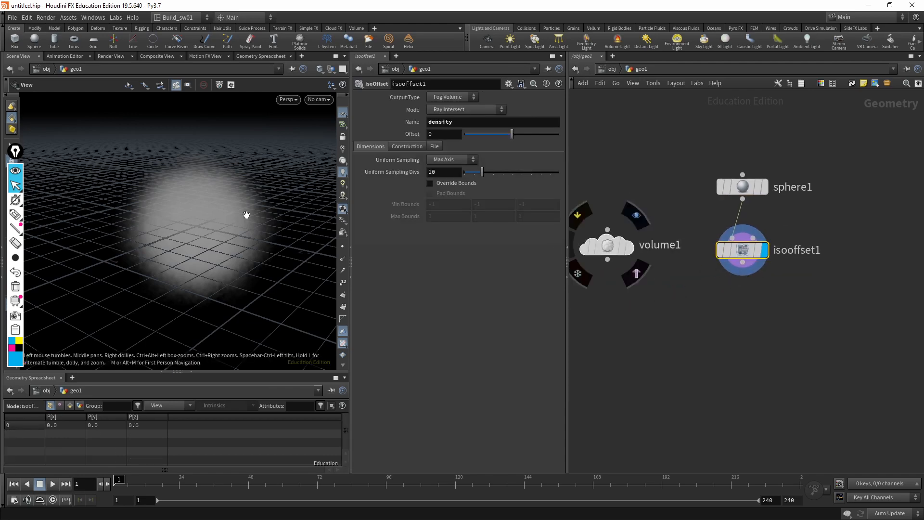
{"action": "left_click_drag", "start_coordinate": [246, 214], "coordinate": [229, 227]}
{"action": "middle_click_drag", "start_coordinate": [765, 292], "coordinate": [734, 315]}
{"action": "key", "text": "Tab"}
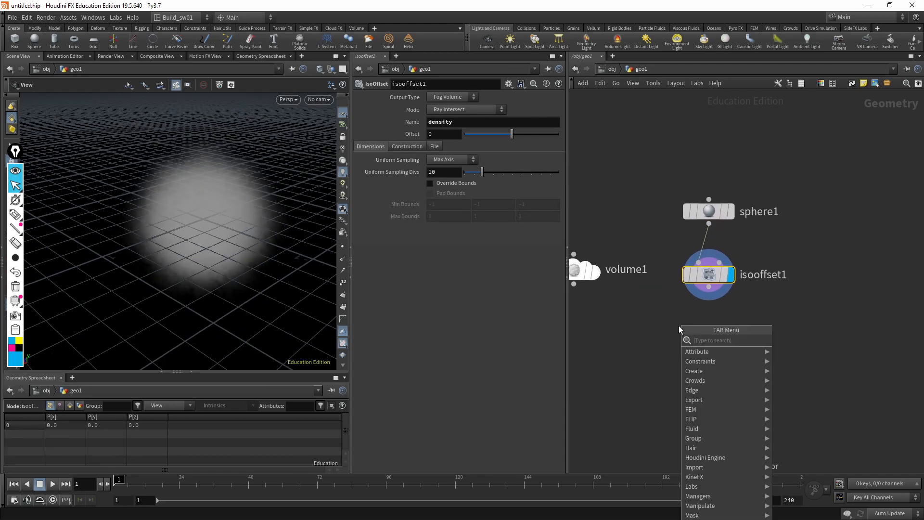
{"action": "key", "text": "Escape"}
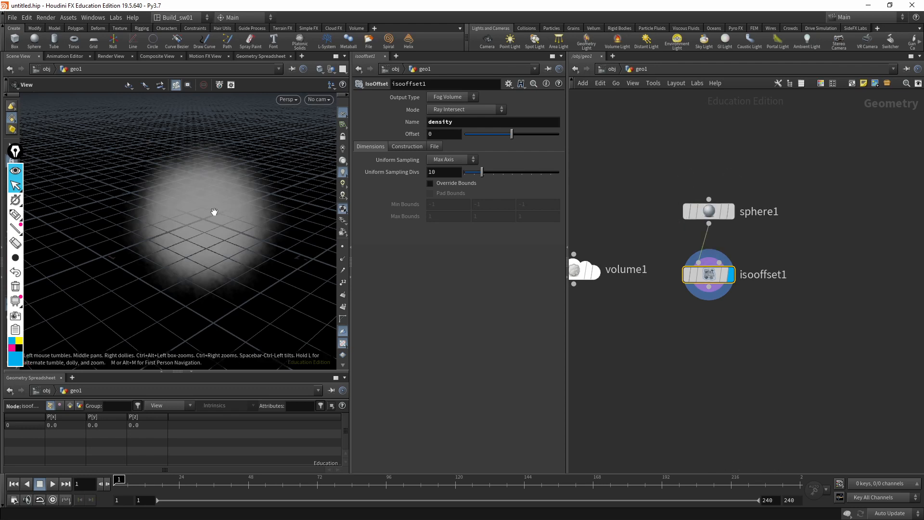
Compare the displayed results of sphere1 and isooffset1 with the viewport in wireframe shading, ending on sphere1
{"action": "left_click", "coordinate": [731, 216]}
{"action": "left_click", "coordinate": [708, 212]}
{"action": "left_click", "coordinate": [729, 275]}
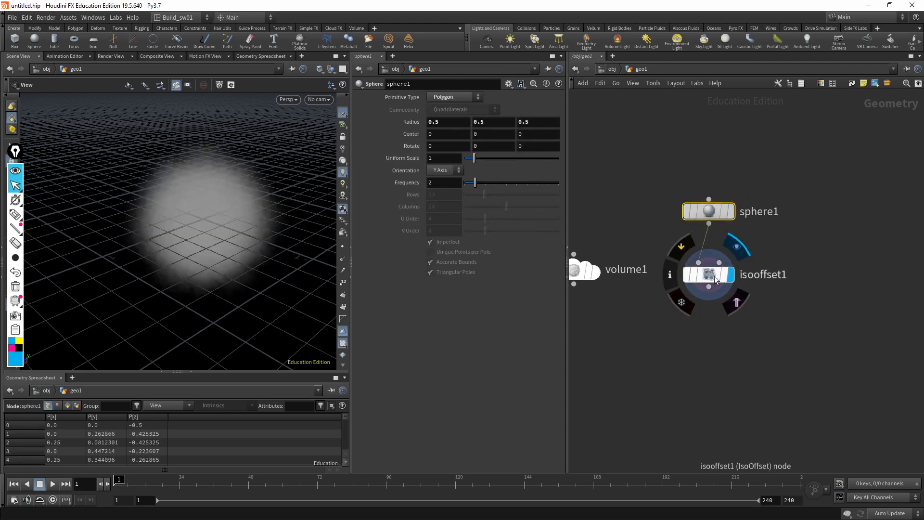
{"action": "left_click", "coordinate": [715, 279]}
{"action": "key", "text": "w"}
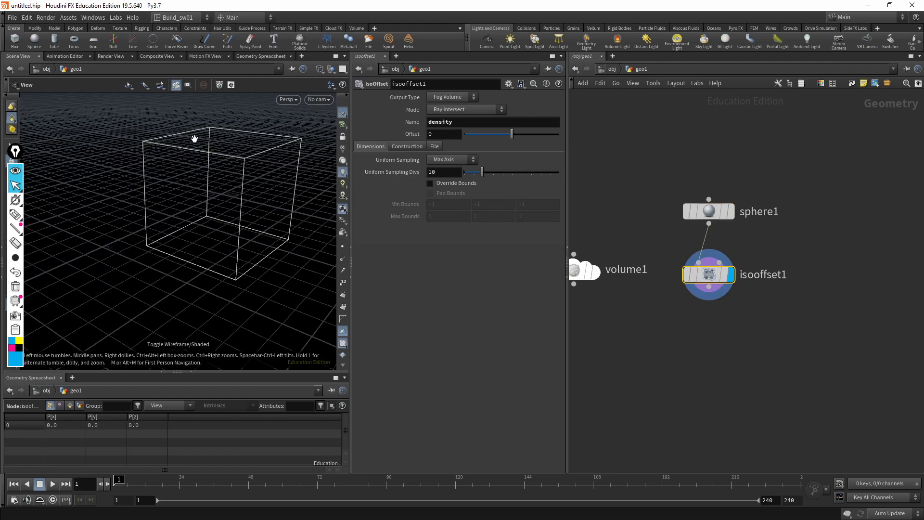
{"action": "mouse_move", "coordinate": [216, 188]}
{"action": "left_mouse_down"}
{"action": "mouse_move", "coordinate": [221, 178]}
{"action": "mouse_move", "coordinate": [149, 213]}
{"action": "mouse_move", "coordinate": [199, 194]}
{"action": "left_mouse_up"}
{"action": "left_click", "coordinate": [731, 211]}
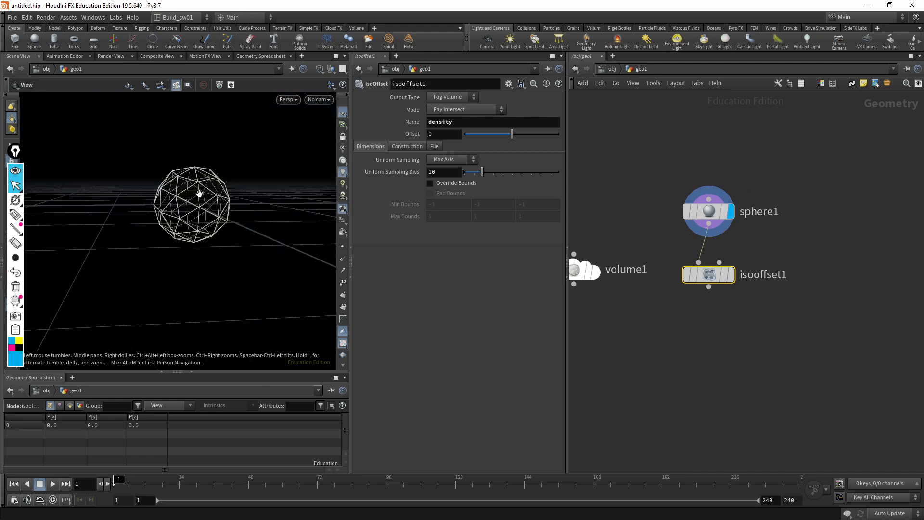
{"action": "right_click_drag", "start_coordinate": [199, 194], "coordinate": [244, 187]}
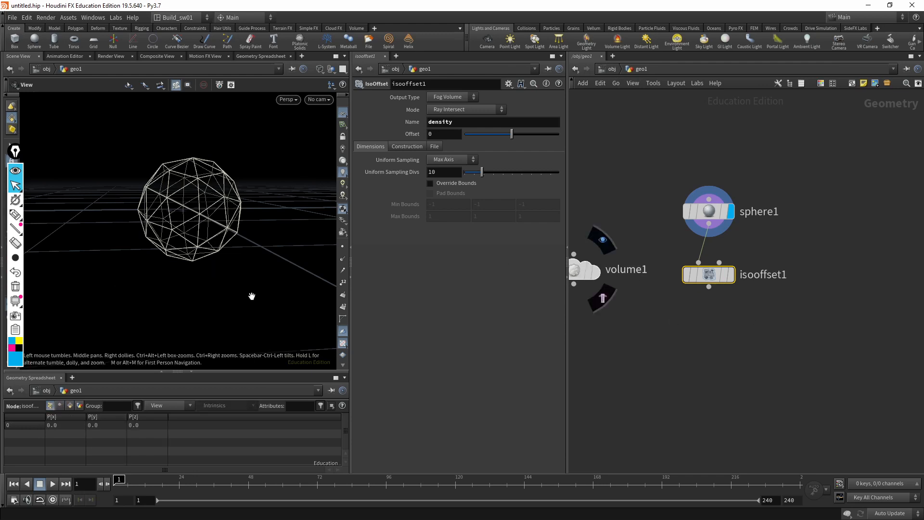
Add a Volume Slice node fed by isooffset1, display its result, and position it below that node
{"action": "scroll", "coordinate": [701, 328], "scroll_direction": "up", "scroll_amount": 2}
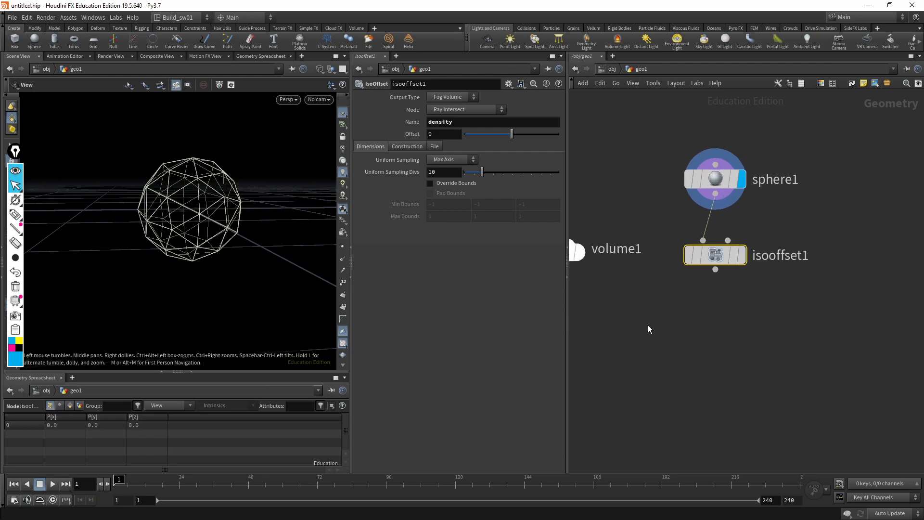
{"action": "key", "text": "Tab"}
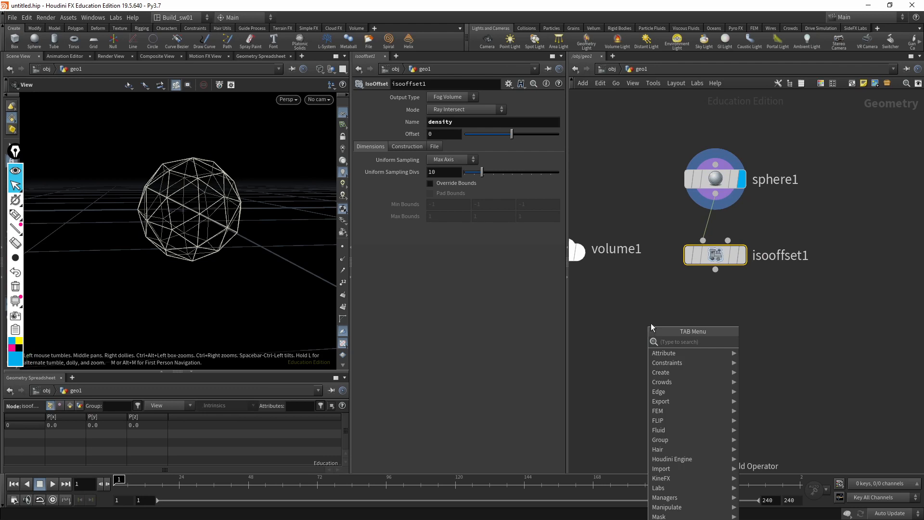
{"action": "type", "text": "slice"}
{"action": "key", "text": "Return"}
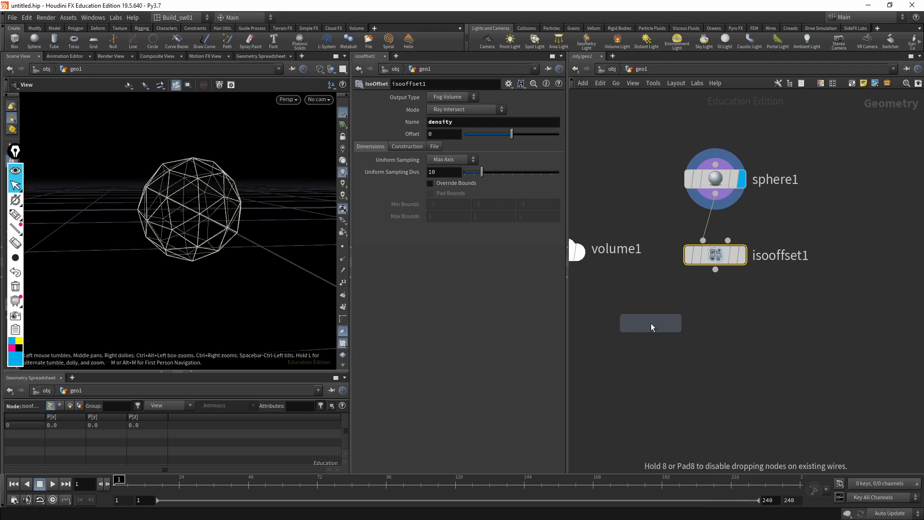
{"action": "left_click", "coordinate": [729, 343]}
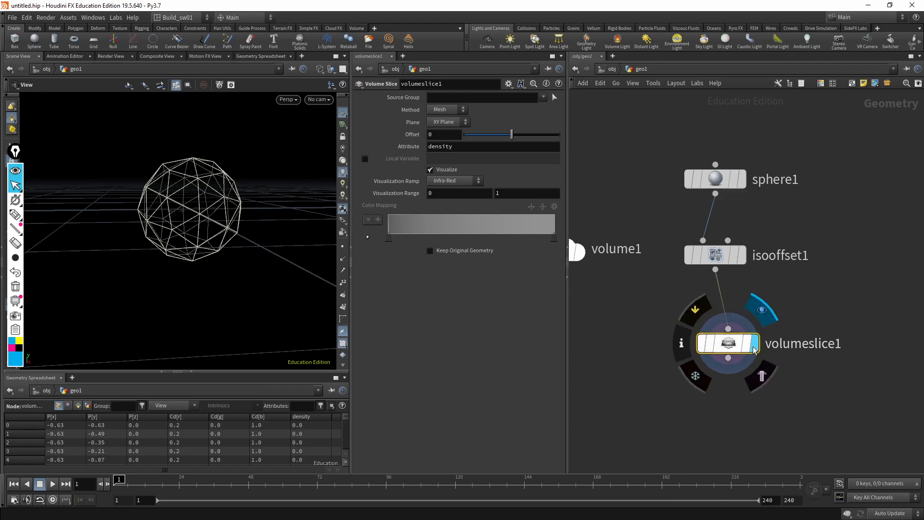
{"action": "left_click_drag", "start_coordinate": [731, 350], "coordinate": [670, 346]}
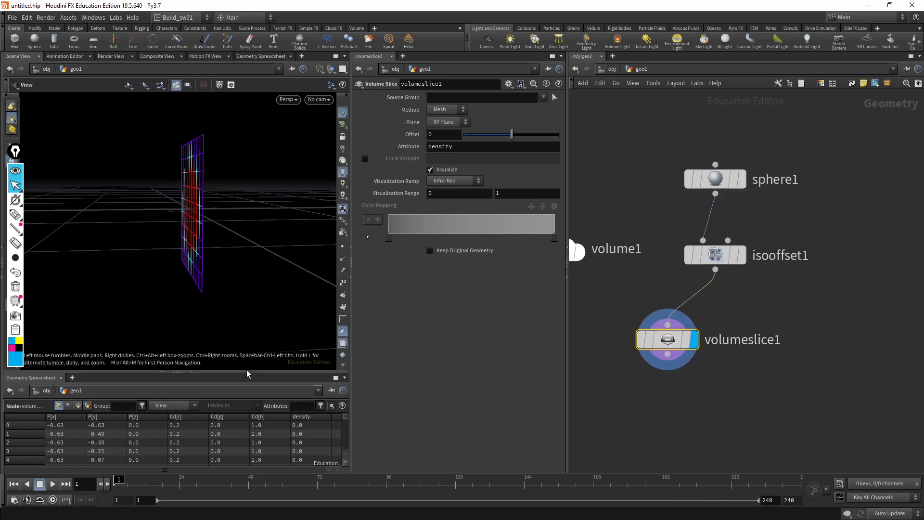
Enlarge the Geometry Spreadsheet and switch the viewport to shaded display to show the coloured density slice
{"action": "left_click_drag", "start_coordinate": [248, 371], "coordinate": [267, 304]}
{"action": "left_click_drag", "start_coordinate": [179, 188], "coordinate": [235, 194]}
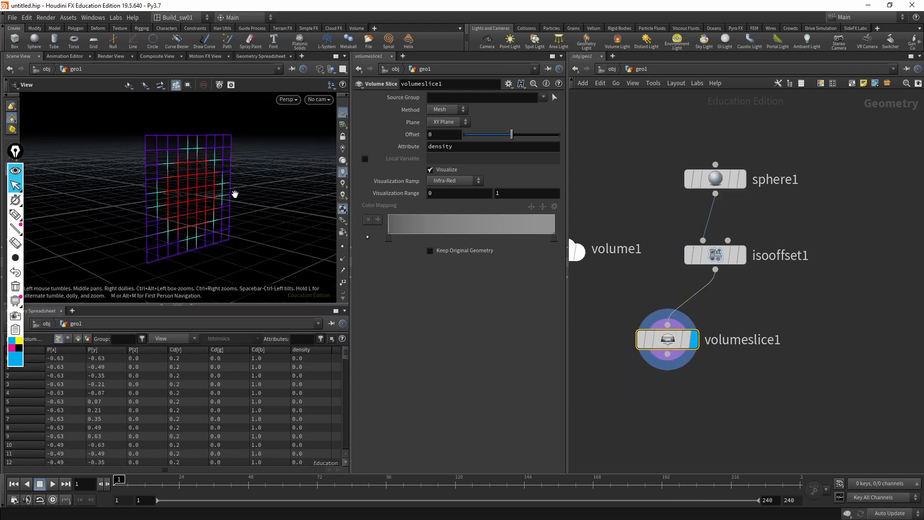
{"action": "key", "text": "w"}
{"action": "scroll", "coordinate": [209, 190], "scroll_direction": "up", "scroll_amount": 3}
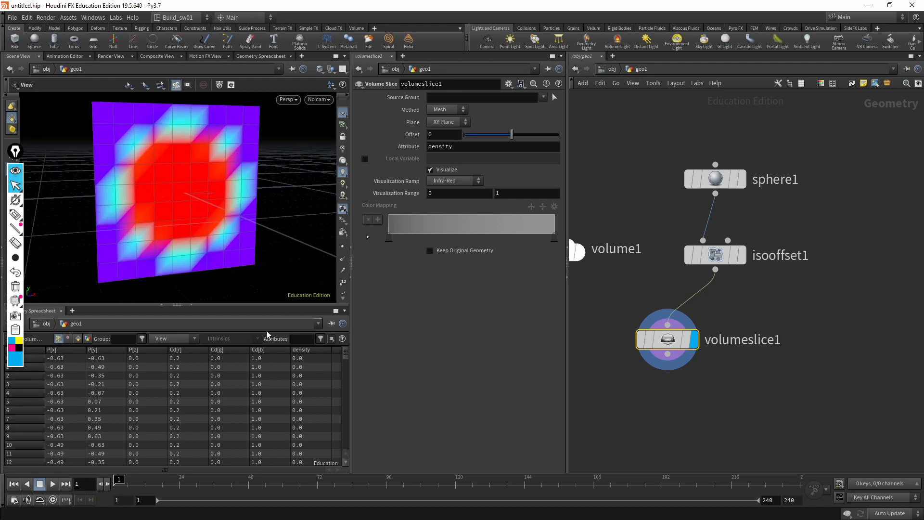
{"action": "left_click_drag", "start_coordinate": [233, 175], "coordinate": [268, 188]}
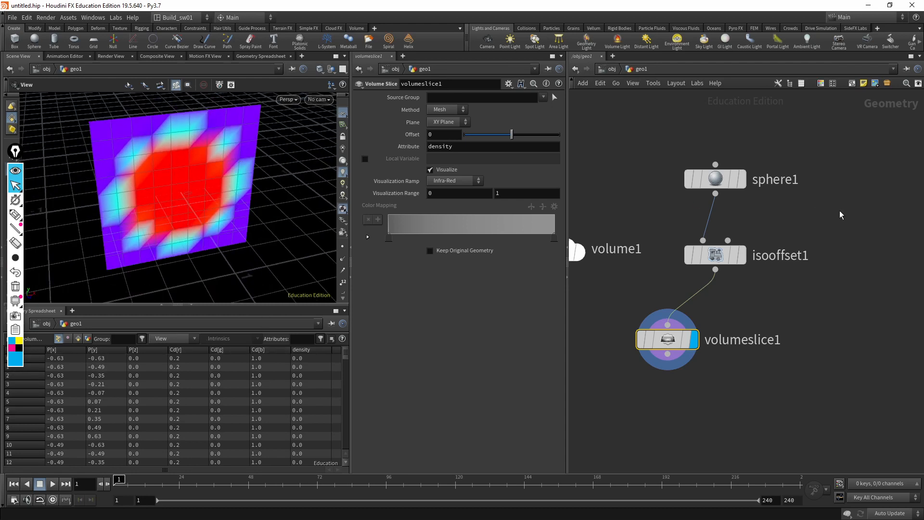
Template isooffset1 to overlay its bounding box on the slice, and hide the viewport's reference grid
{"action": "mouse_move", "coordinate": [738, 185]}
{"action": "mouse_move", "coordinate": [743, 261]}
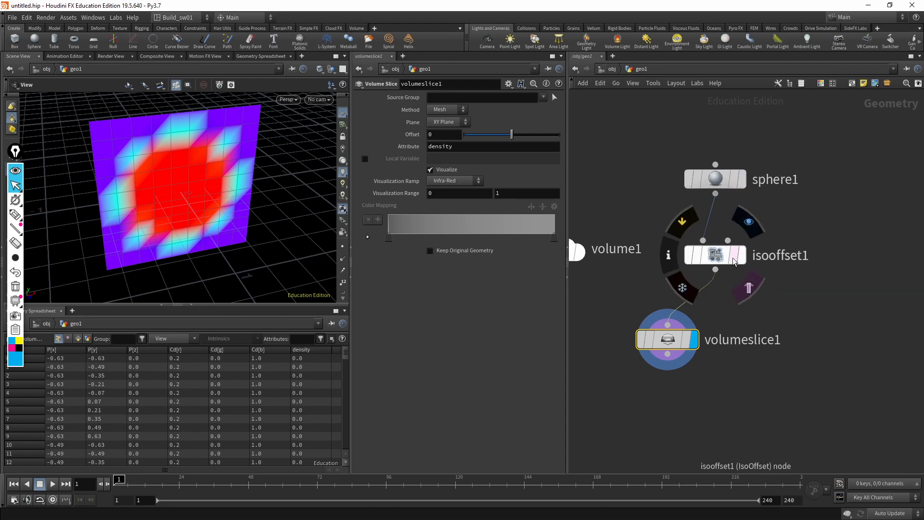
{"action": "left_click", "coordinate": [735, 260]}
{"action": "left_click_drag", "start_coordinate": [171, 227], "coordinate": [226, 152]}
{"action": "left_click_drag", "start_coordinate": [172, 190], "coordinate": [229, 171]}
{"action": "left_click", "coordinate": [342, 115]}
{"action": "middle_click_drag", "start_coordinate": [275, 167], "coordinate": [305, 164]}
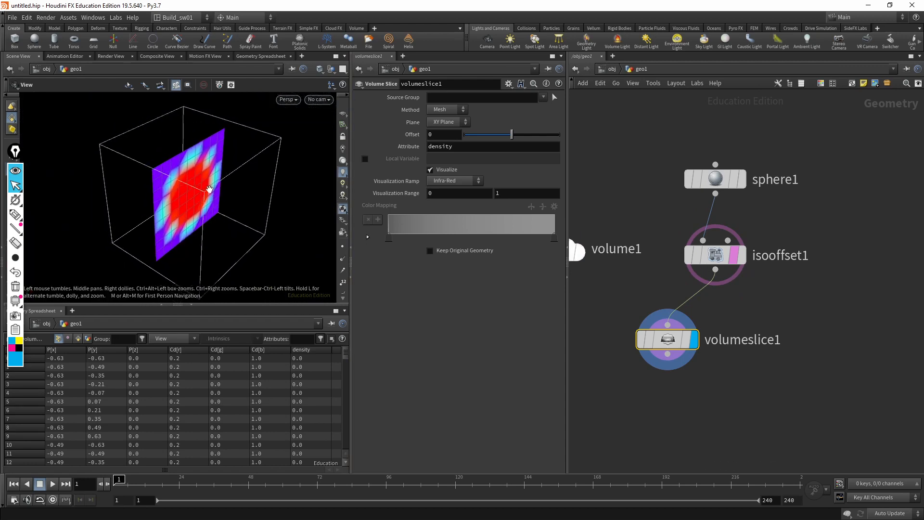
Face the density slice head-on in the viewport and give the Geometry Spreadsheet slightly more height
{"action": "left_click_drag", "start_coordinate": [229, 199], "coordinate": [231, 141]}
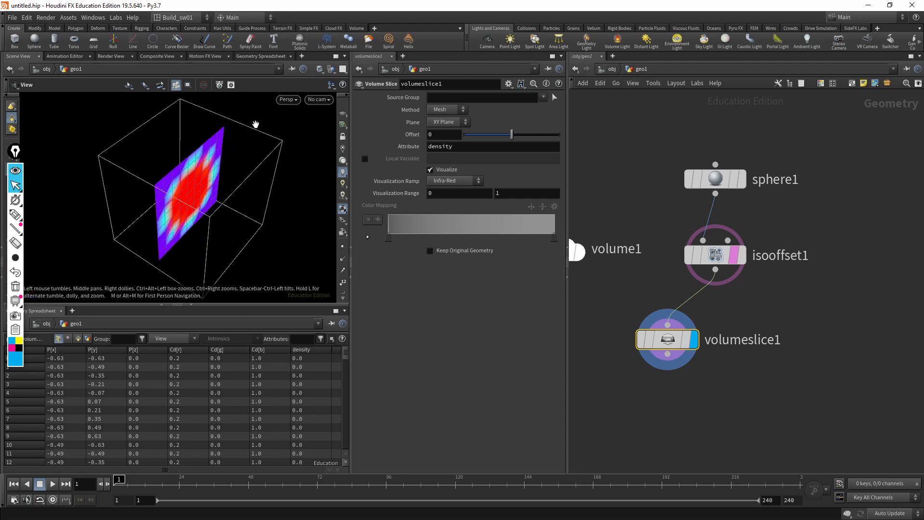
{"action": "left_click_drag", "start_coordinate": [255, 124], "coordinate": [161, 141]}
{"action": "right_click_drag", "start_coordinate": [163, 143], "coordinate": [261, 146]}
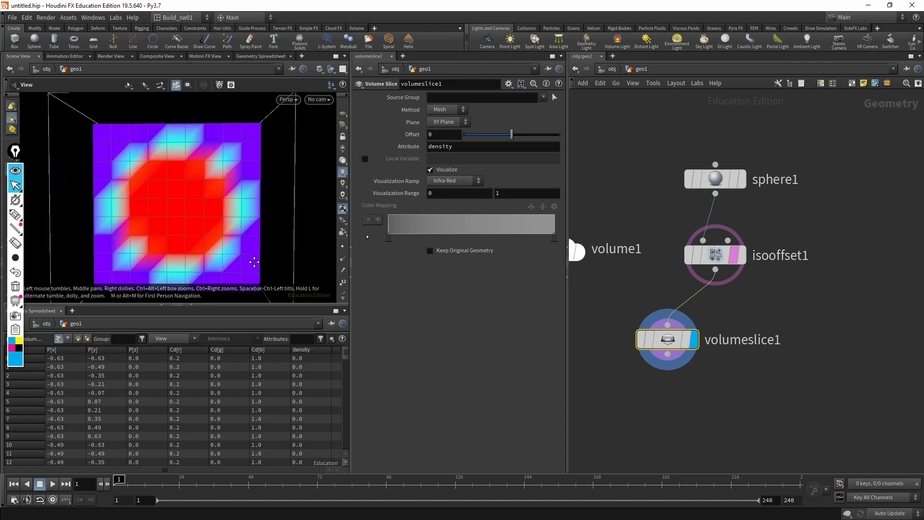
{"action": "left_click_drag", "start_coordinate": [305, 303], "coordinate": [305, 288]}
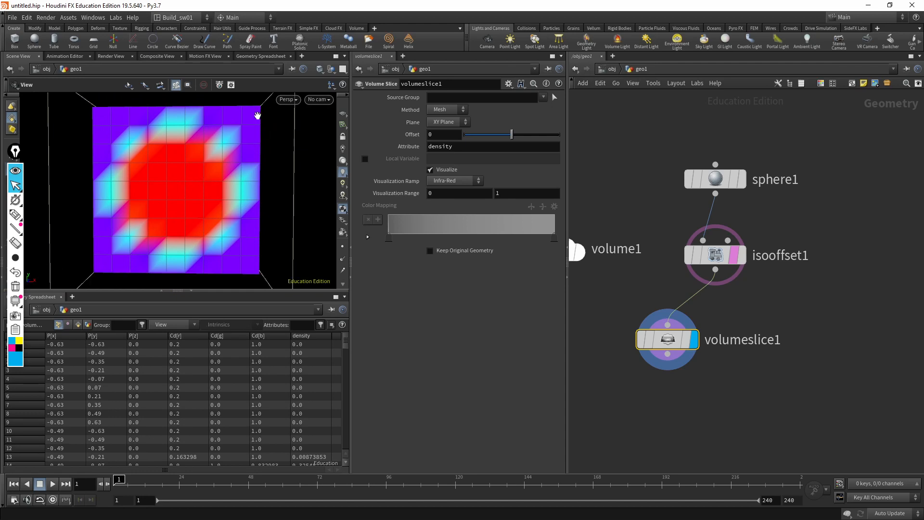
{"action": "left_click_drag", "start_coordinate": [267, 121], "coordinate": [267, 133]}
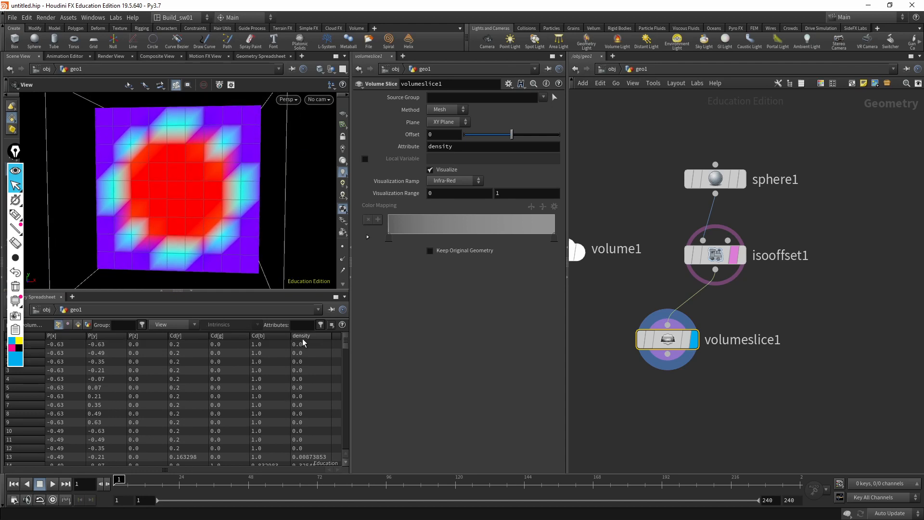
Collapse the annotation toolbar and sort the slice's points by density in descending order in the Geometry Spreadsheet
{"action": "left_click", "coordinate": [14, 171]}
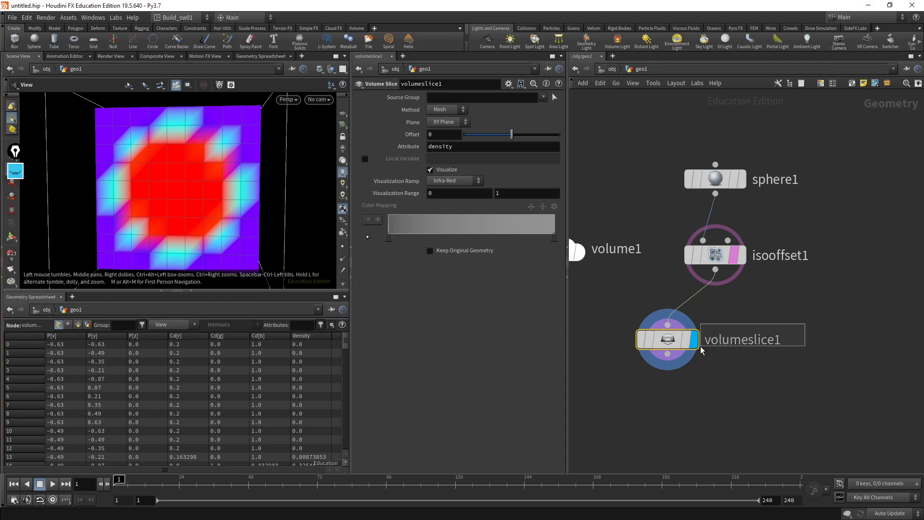
{"action": "scroll", "coordinate": [346, 348], "scroll_direction": "down", "scroll_amount": 3}
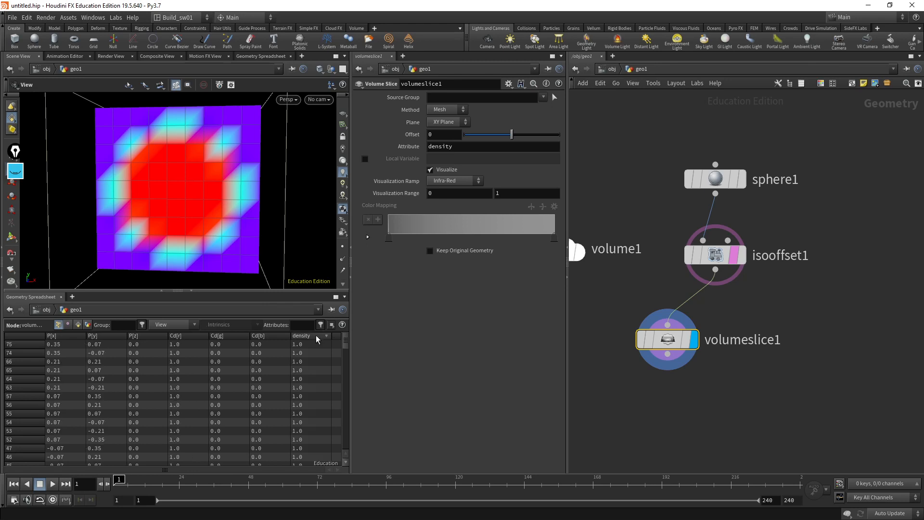
{"action": "left_click", "coordinate": [313, 336]}
{"action": "mouse_move", "coordinate": [345, 347]}
{"action": "left_mouse_down"}
{"action": "mouse_move", "coordinate": [345, 457]}
{"action": "mouse_move", "coordinate": [345, 343]}
{"action": "left_mouse_up"}
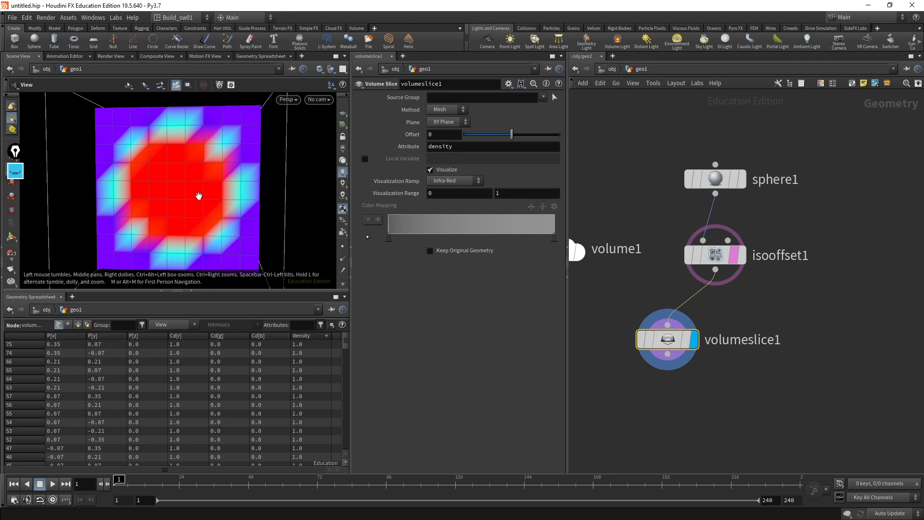
{"action": "left_click_drag", "start_coordinate": [199, 196], "coordinate": [229, 189]}
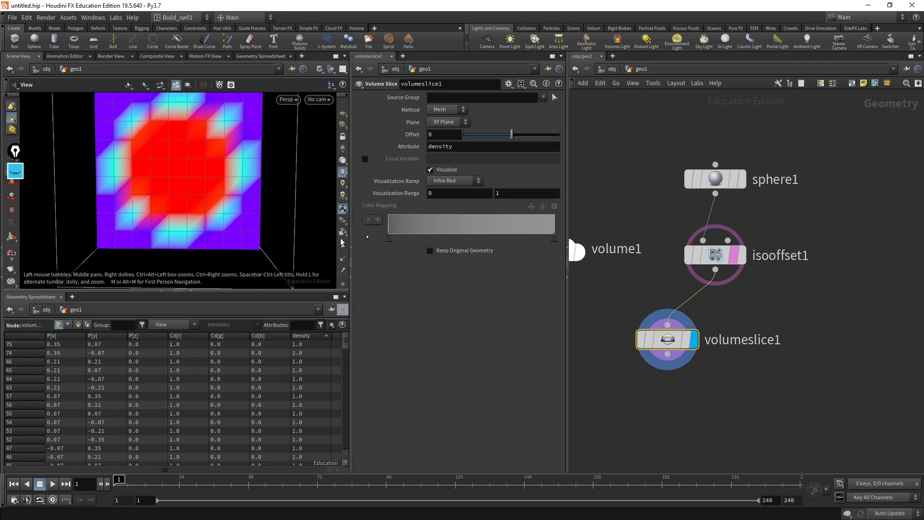
{"action": "scroll", "coordinate": [343, 243], "scroll_direction": "down", "scroll_amount": 5}
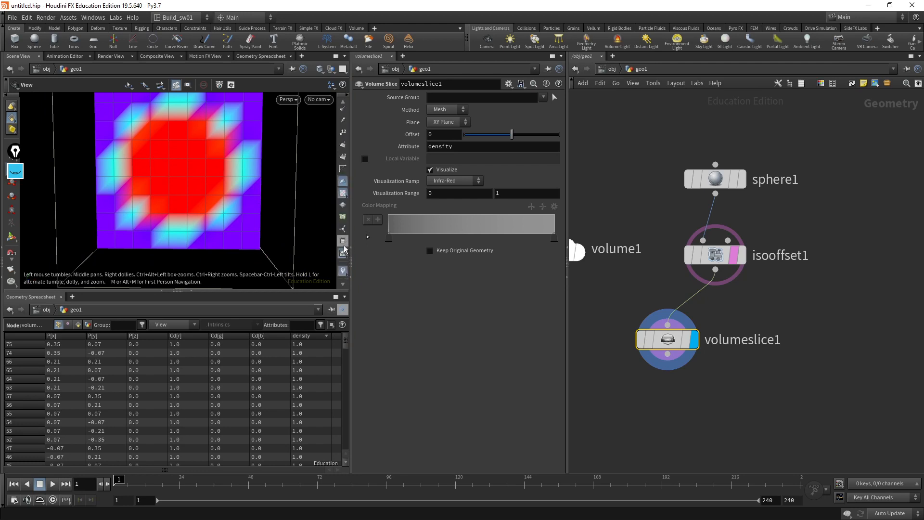
{"action": "scroll", "coordinate": [345, 243], "scroll_direction": "down", "scroll_amount": 3}
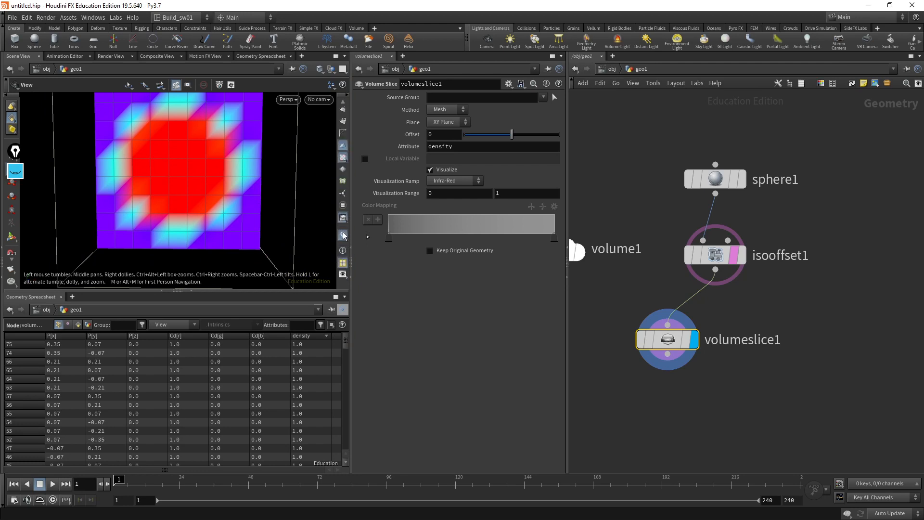
{"action": "left_click", "coordinate": [343, 235]}
{"action": "left_click", "coordinate": [342, 236]}
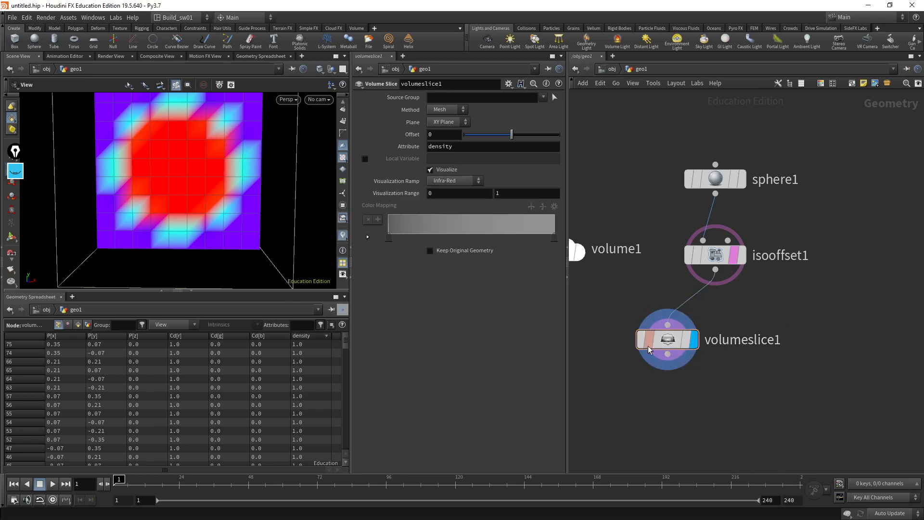
Open the node info of volumeslice1 and visualize its density point attribute in the viewport
{"action": "left_click", "coordinate": [621, 341]}
{"action": "mouse_move", "coordinate": [623, 343]}
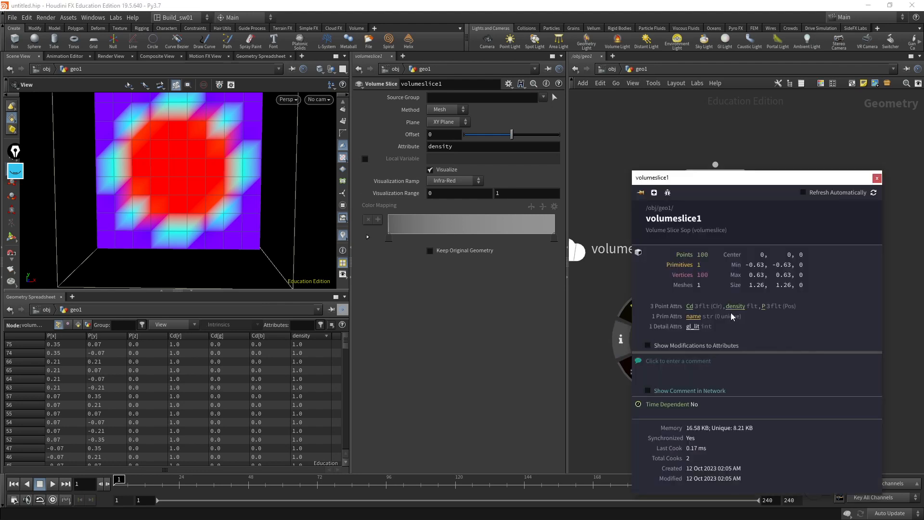
{"action": "left_click", "coordinate": [736, 308]}
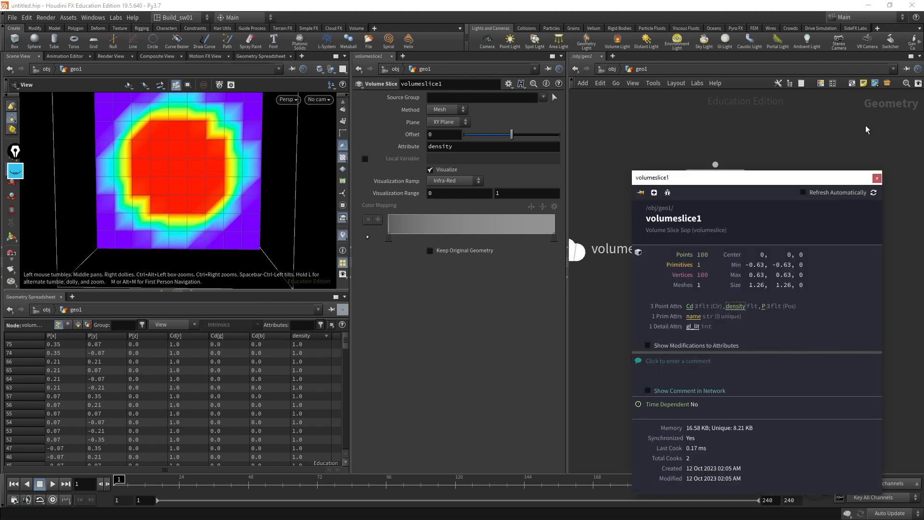
Close the node info and switch the density visualizer's type to Marker so density values show as text on the slice
{"action": "left_click", "coordinate": [878, 179]}
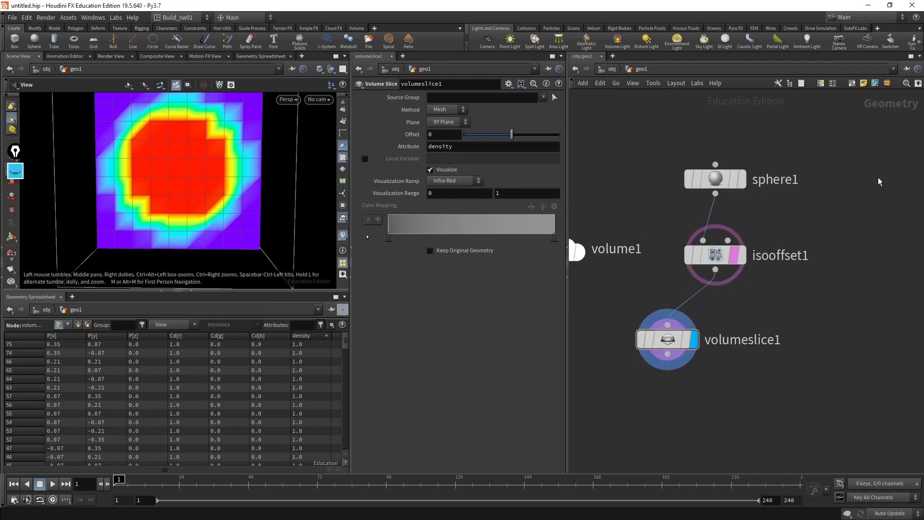
{"action": "left_click", "coordinate": [343, 236]}
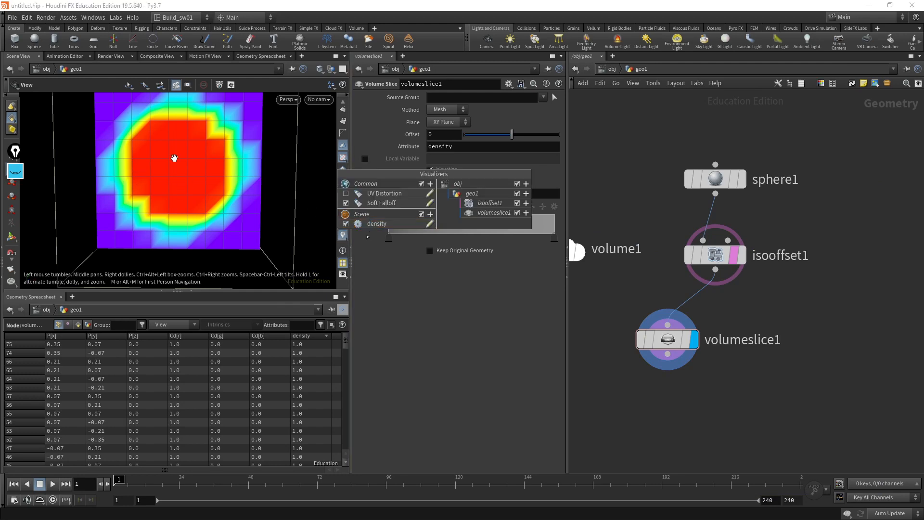
{"action": "left_click", "coordinate": [430, 224]}
{"action": "left_click_drag", "start_coordinate": [443, 96], "coordinate": [484, 119]}
{"action": "left_click", "coordinate": [433, 177]}
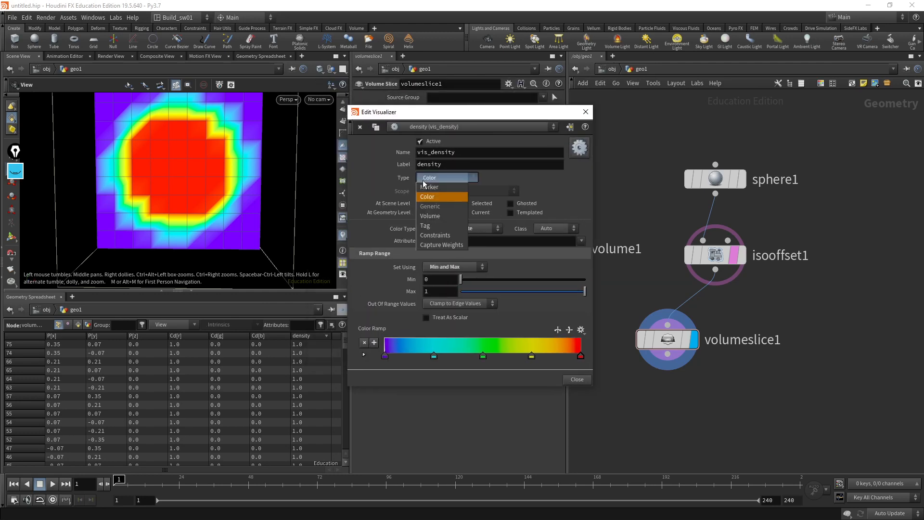
{"action": "left_click", "coordinate": [439, 188]}
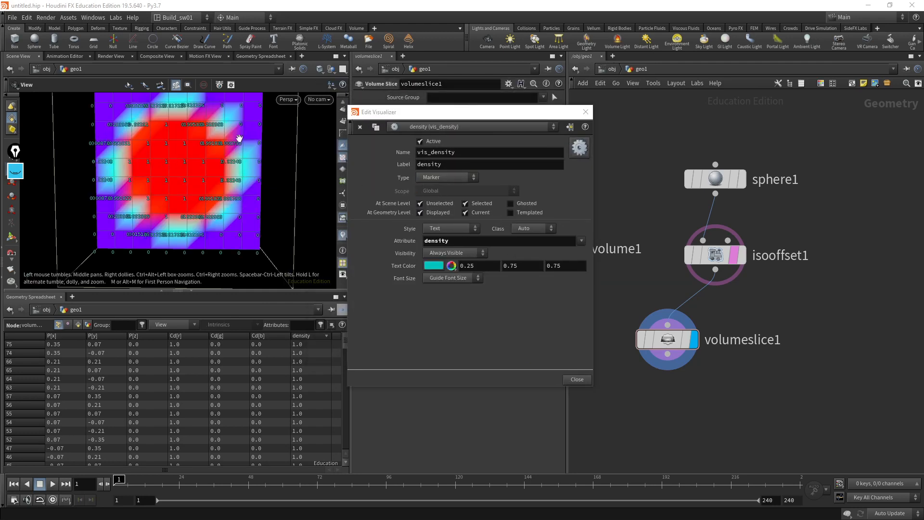
{"action": "left_click", "coordinate": [586, 112]}
Examine the density numbers at the slice's points, comparing the centre with the outer edge in the viewport
{"action": "scroll", "coordinate": [243, 164], "scroll_direction": "up", "scroll_amount": 3}
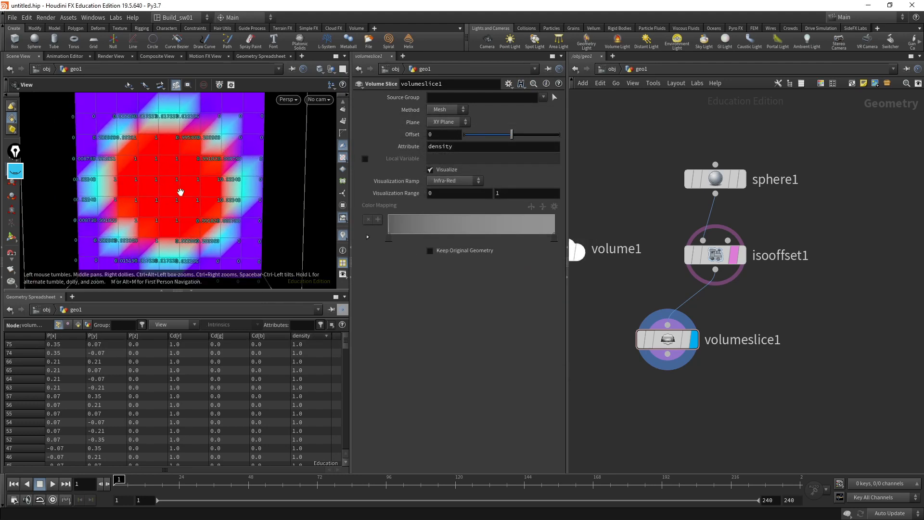
{"action": "scroll", "coordinate": [183, 184], "scroll_direction": "up", "scroll_amount": 5}
{"action": "scroll", "coordinate": [177, 170], "scroll_direction": "down", "scroll_amount": 4}
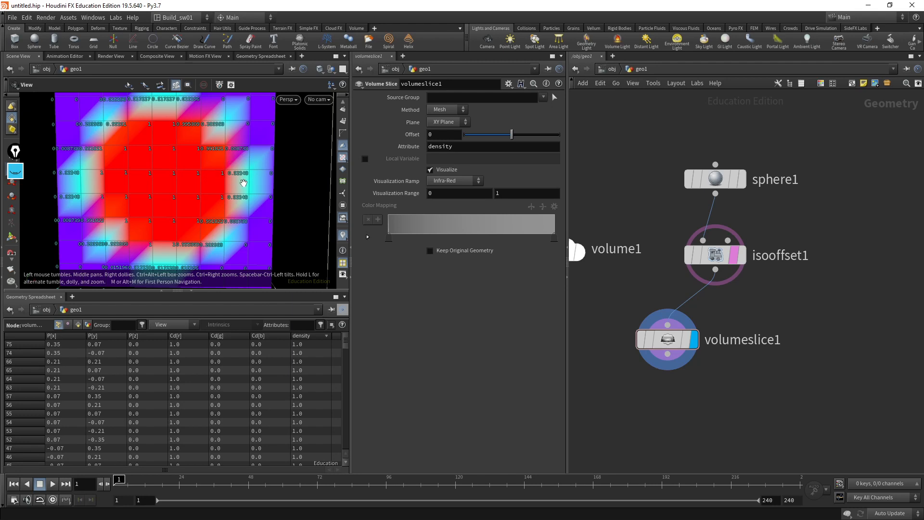
{"action": "scroll", "coordinate": [249, 180], "scroll_direction": "up", "scroll_amount": 4}
{"action": "scroll", "coordinate": [251, 175], "scroll_direction": "up", "scroll_amount": 2}
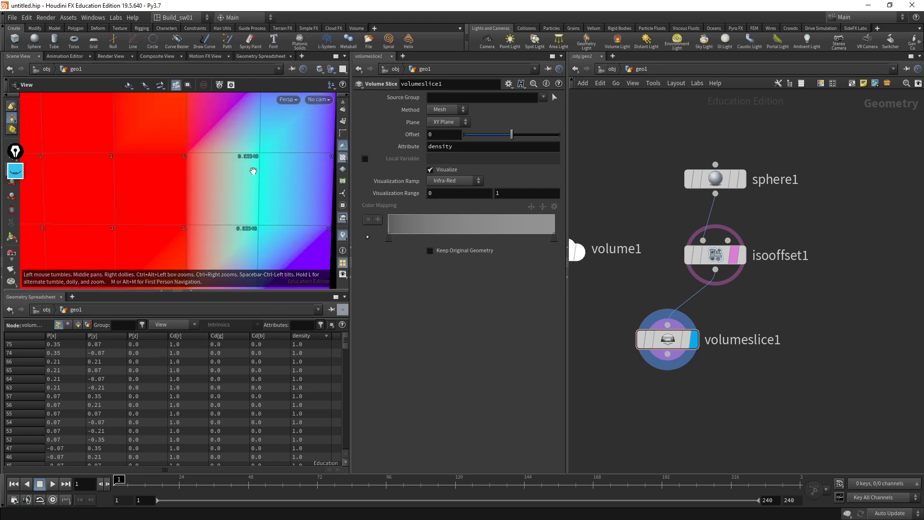
{"action": "scroll", "coordinate": [248, 166], "scroll_direction": "down", "scroll_amount": 2}
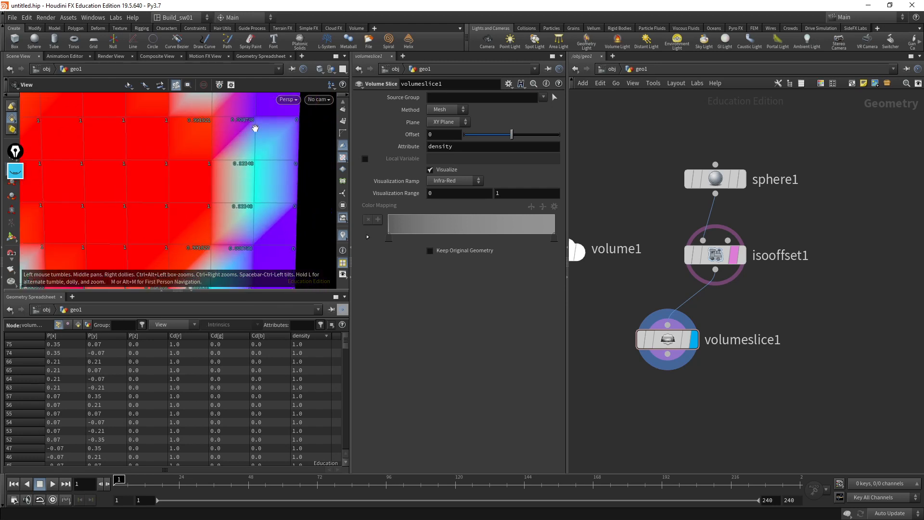
{"action": "scroll", "coordinate": [251, 140], "scroll_direction": "down", "scroll_amount": 3}
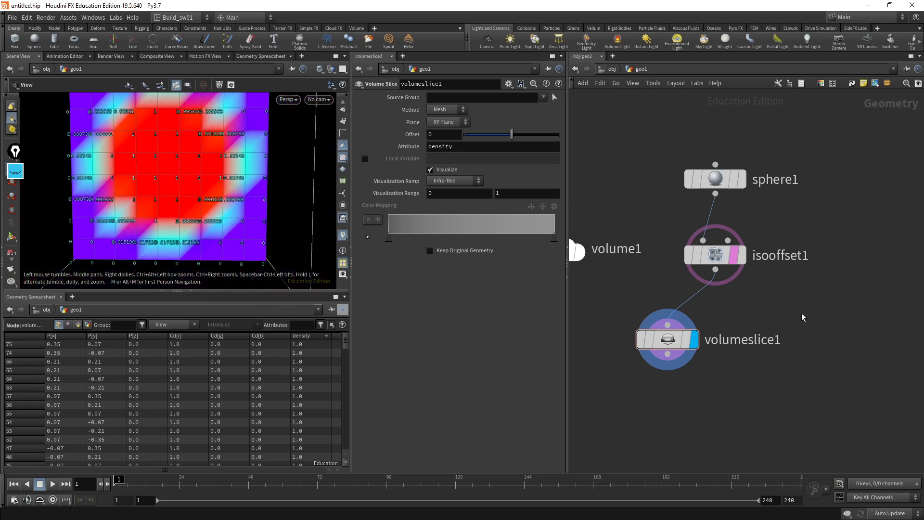
Review isooffset1's File and Dimensions settings and examine the slice inside the volume's bounding box from an angle
{"action": "left_click", "coordinate": [707, 256]}
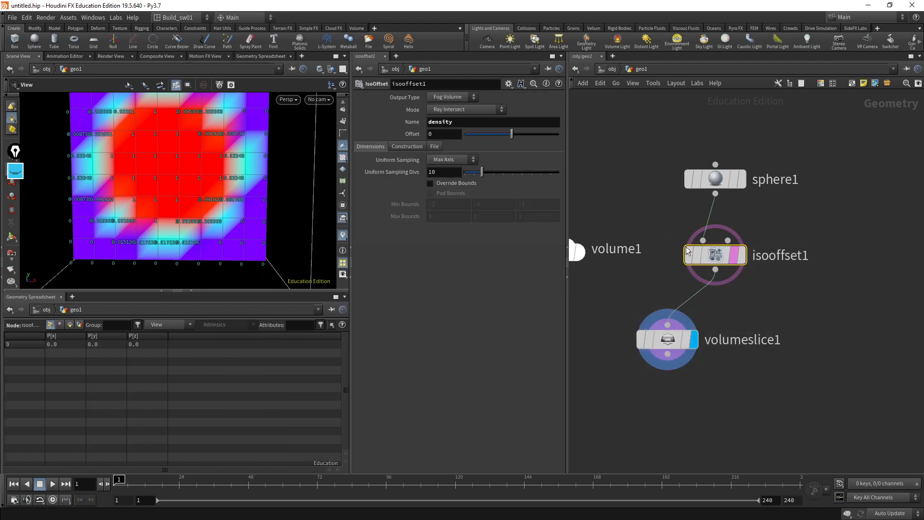
{"action": "left_click", "coordinate": [423, 147]}
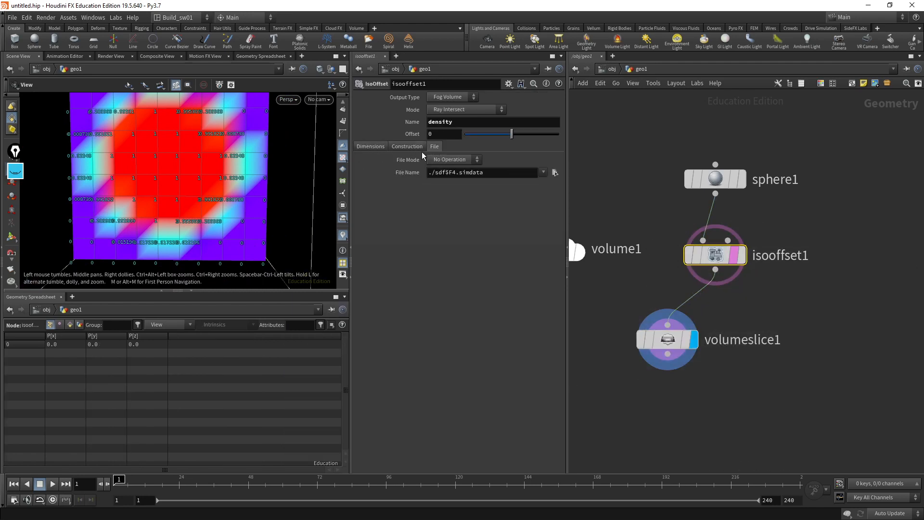
{"action": "left_click", "coordinate": [384, 150]}
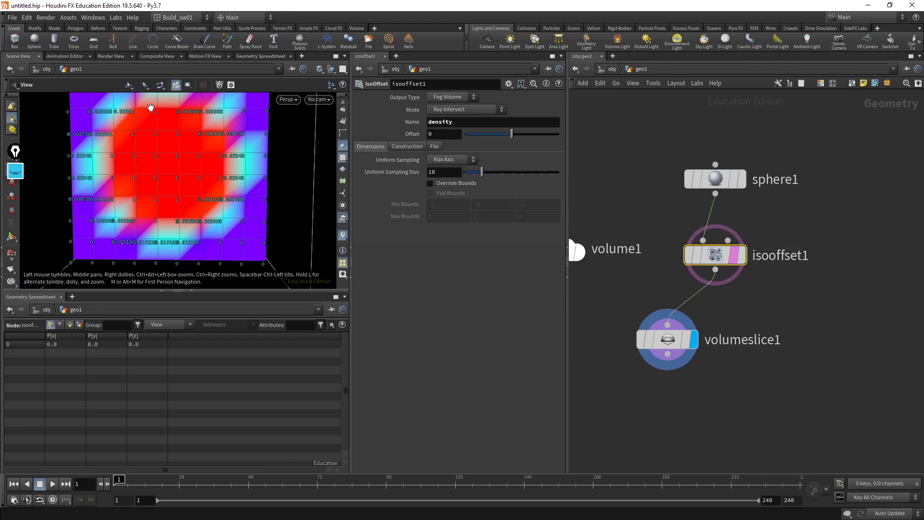
{"action": "left_click_drag", "start_coordinate": [212, 193], "coordinate": [262, 177]}
{"action": "scroll", "coordinate": [236, 176], "scroll_direction": "down", "scroll_amount": 5}
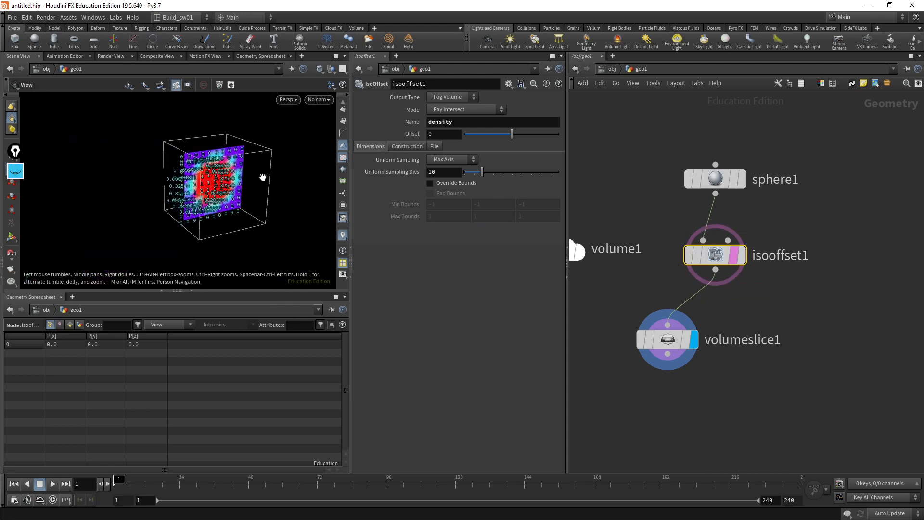
{"action": "right_click_drag", "start_coordinate": [262, 177], "coordinate": [363, 183]}
{"action": "left_click_drag", "start_coordinate": [244, 203], "coordinate": [202, 158]}
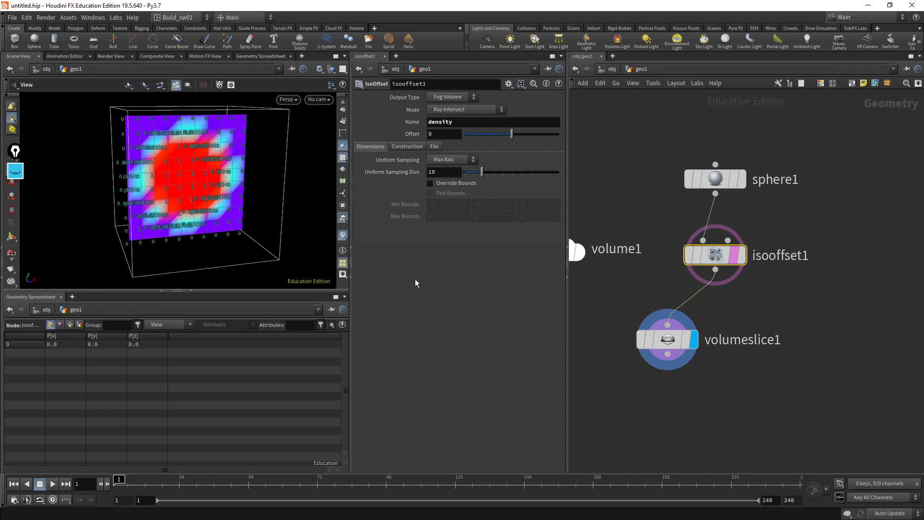
Select volumeslice1 and sort its points by density in descending order in the Geometry Spreadsheet to read the values
{"action": "left_click_drag", "start_coordinate": [718, 322], "coordinate": [621, 354]}
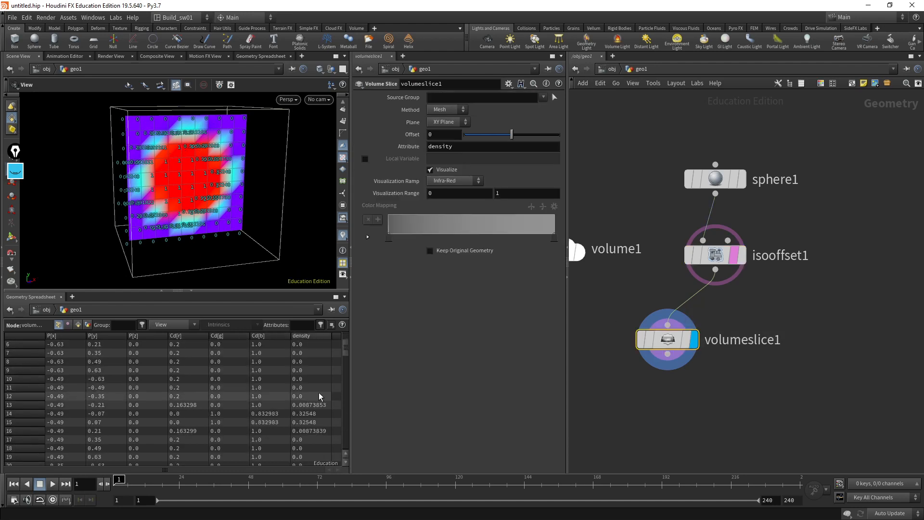
{"action": "scroll", "coordinate": [319, 392], "scroll_direction": "down", "scroll_amount": 8}
{"action": "left_click", "coordinate": [302, 336]}
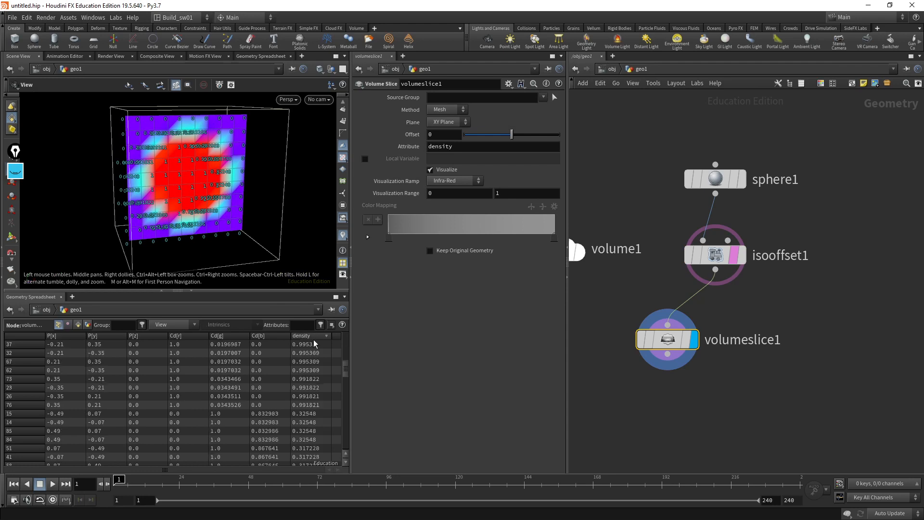
{"action": "left_click_drag", "start_coordinate": [349, 376], "coordinate": [347, 376]}
{"action": "left_click_drag", "start_coordinate": [345, 373], "coordinate": [339, 341]}
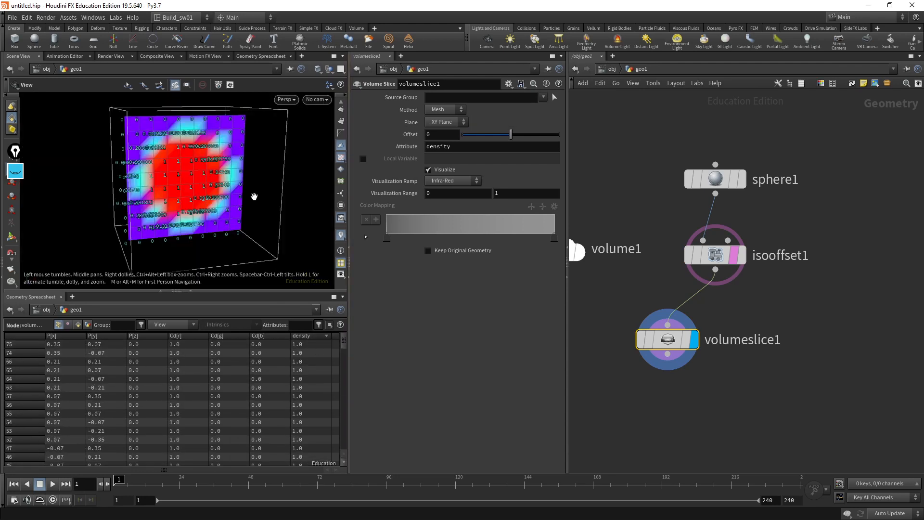
Remove isooffset1's template display, show its fog volume instead, and place volumeslice1 below and to the left of it
{"action": "middle_click_drag", "start_coordinate": [747, 319], "coordinate": [748, 313]}
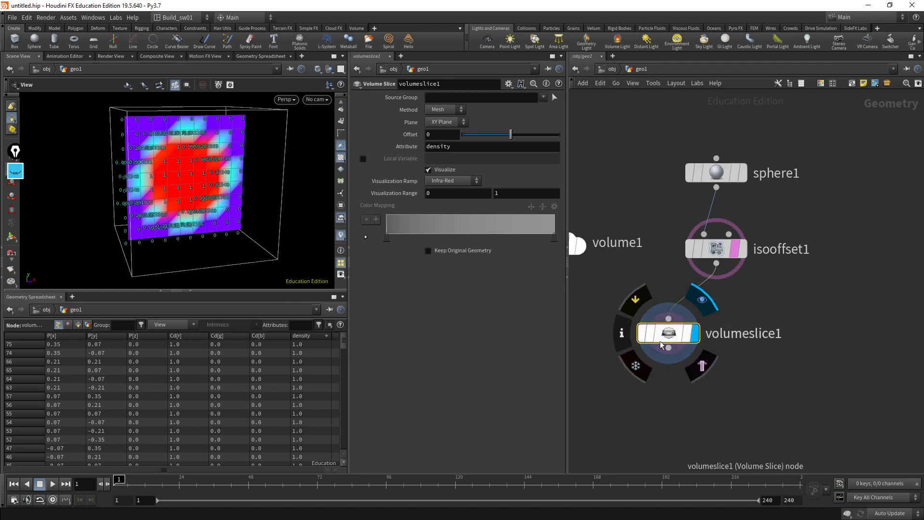
{"action": "left_click_drag", "start_coordinate": [669, 332], "coordinate": [692, 330]}
{"action": "left_click_drag", "start_coordinate": [202, 170], "coordinate": [215, 167]}
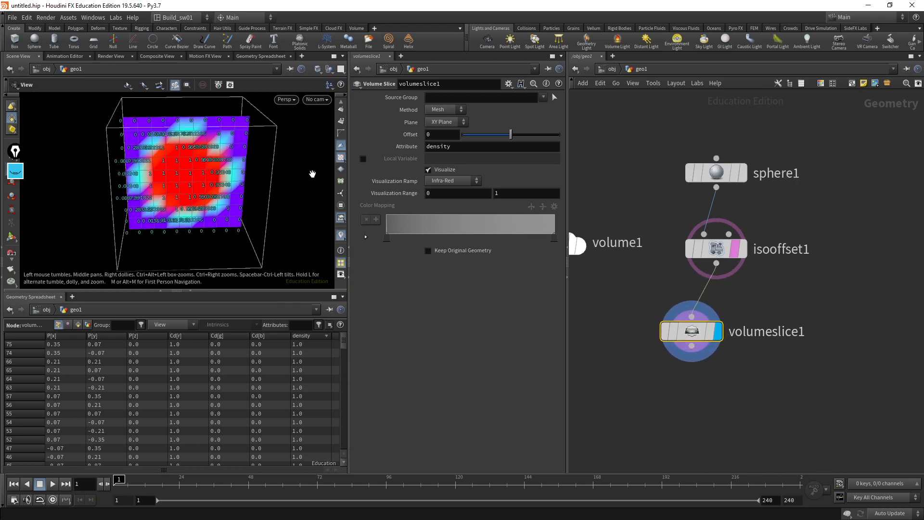
{"action": "left_click", "coordinate": [737, 254]}
{"action": "left_click", "coordinate": [737, 255]}
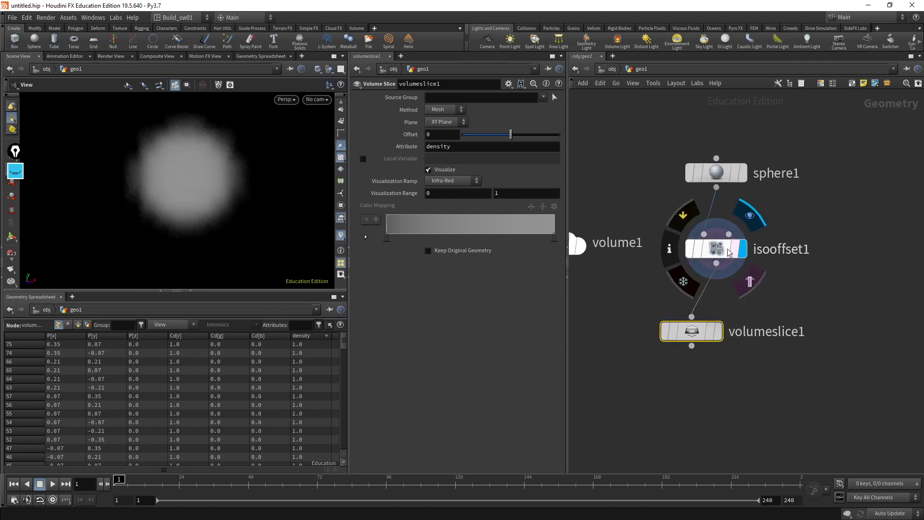
{"action": "left_click", "coordinate": [716, 249]}
{"action": "left_click_drag", "start_coordinate": [699, 336], "coordinate": [629, 329]}
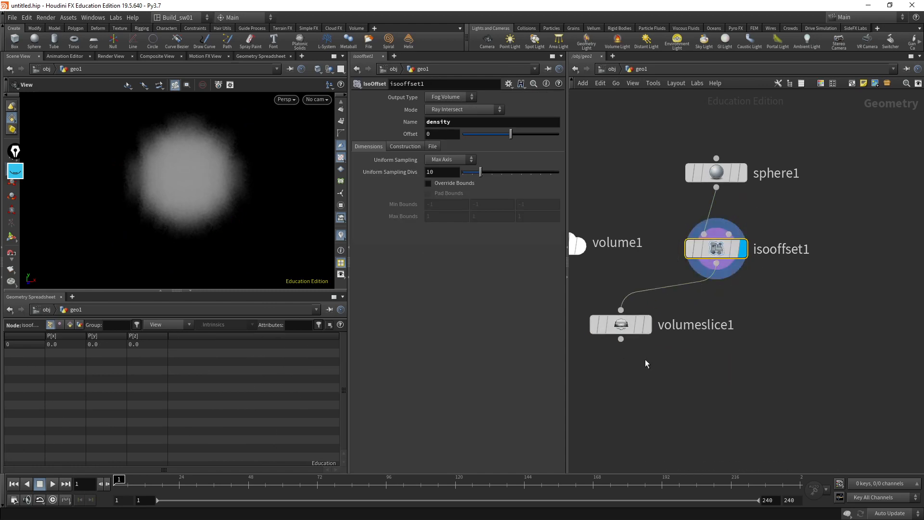
Compare the density slice with the fog volume by alternating the display between volumeslice1 and isooffset1, ending on volumeslice1
{"action": "left_click", "coordinate": [646, 324]}
{"action": "left_click", "coordinate": [621, 323]}
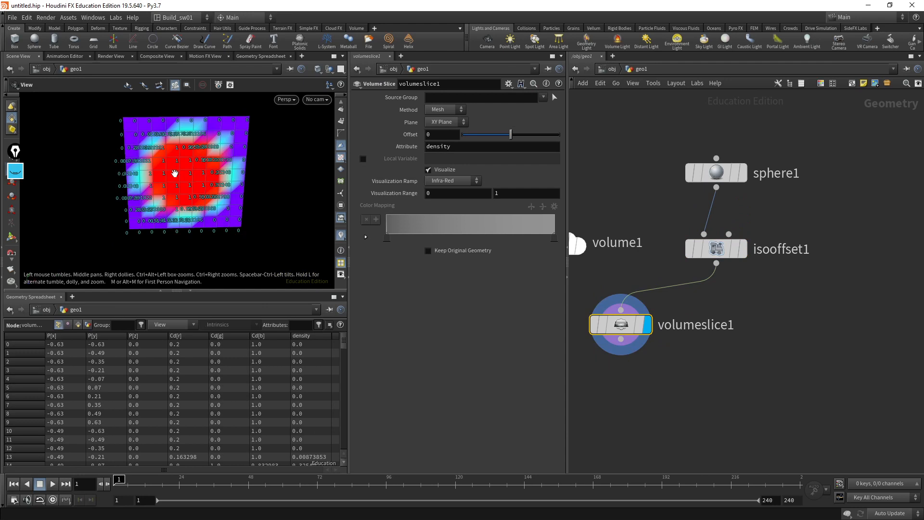
{"action": "left_click_drag", "start_coordinate": [202, 176], "coordinate": [224, 169]}
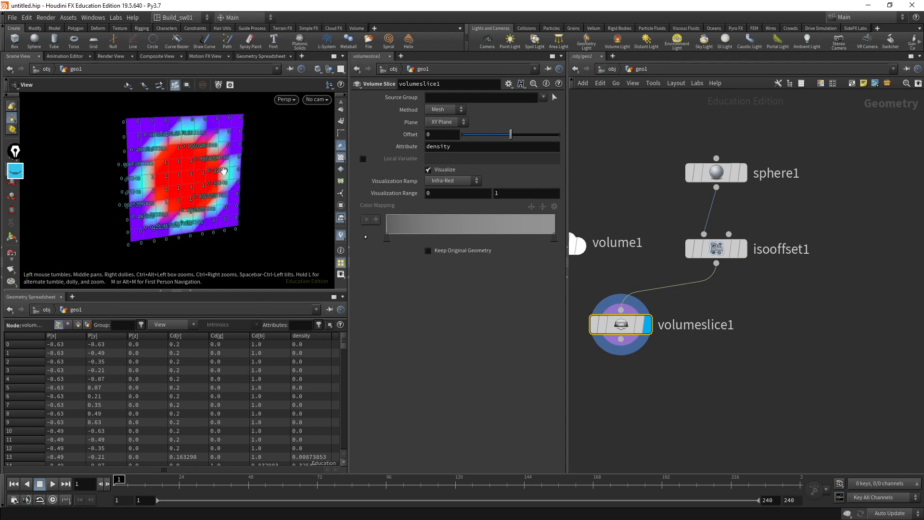
{"action": "left_click", "coordinate": [743, 249]}
{"action": "left_click", "coordinate": [729, 254]}
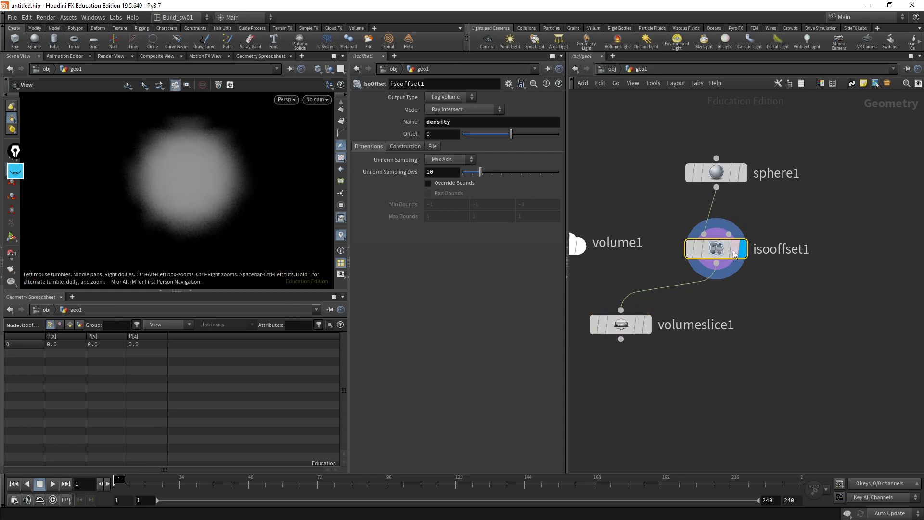
{"action": "left_click", "coordinate": [648, 325]}
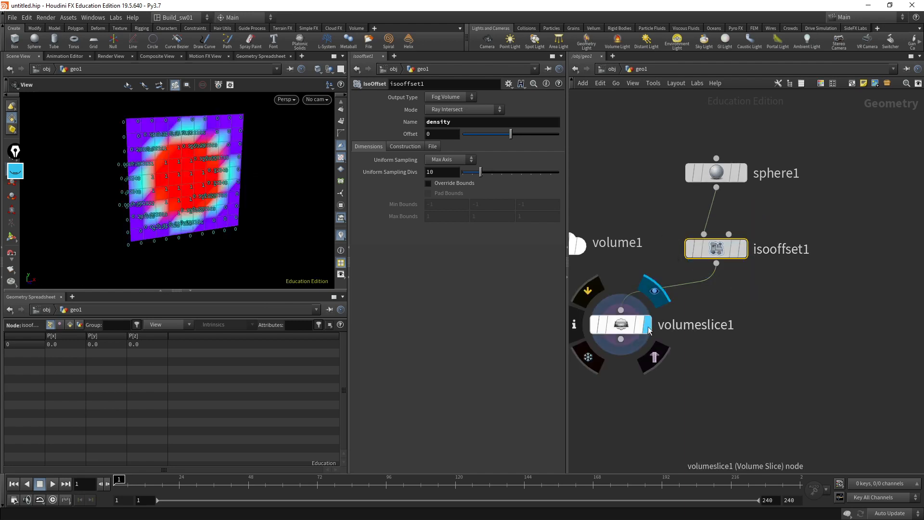
{"action": "left_click", "coordinate": [614, 328]}
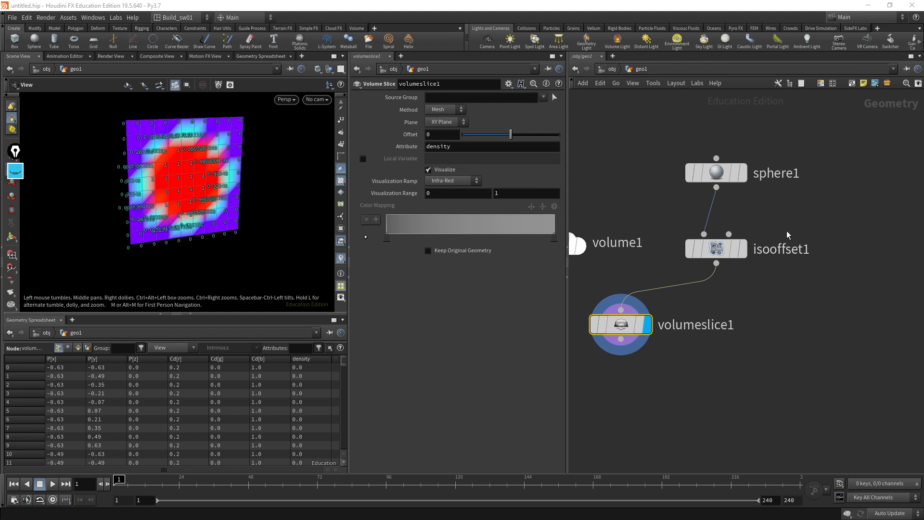
Select isooffset1 and move sphere1 to its upper right in the network to make room for a second branch
{"action": "left_click", "coordinate": [722, 249]}
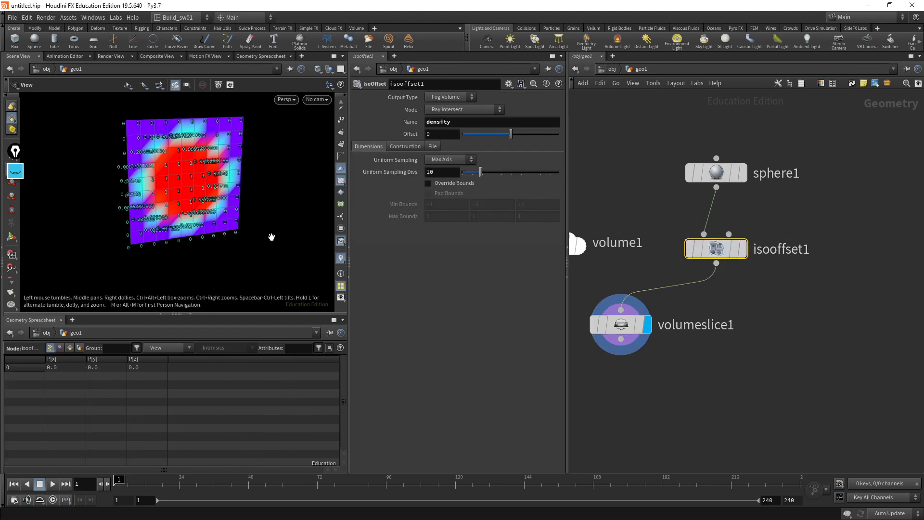
{"action": "left_click_drag", "start_coordinate": [270, 237], "coordinate": [229, 205]}
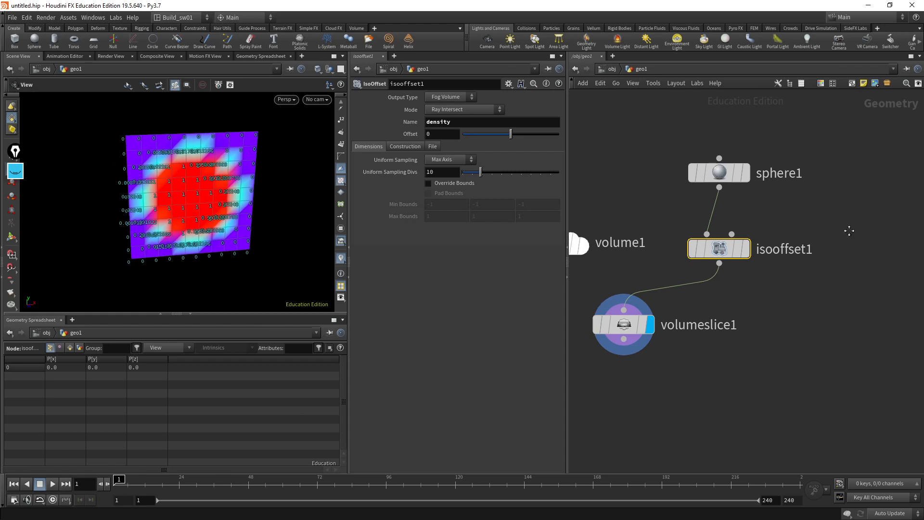
{"action": "scroll", "coordinate": [845, 230], "scroll_direction": "down", "scroll_amount": 2}
{"action": "middle_click_drag", "start_coordinate": [845, 230], "coordinate": [748, 229]}
{"action": "left_click_drag", "start_coordinate": [653, 181], "coordinate": [732, 181]}
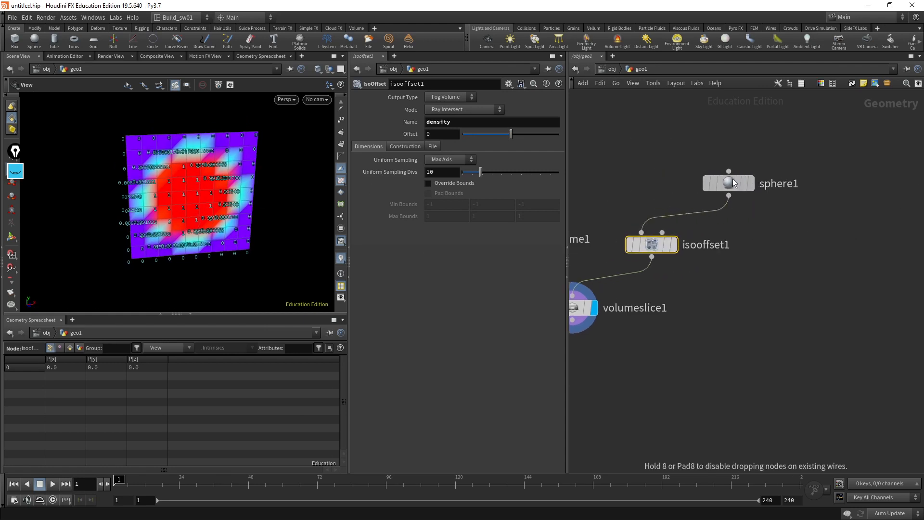
Add a VDB from Polygons node and place it below and to the right of sphere1
{"action": "key", "text": "Tab"}
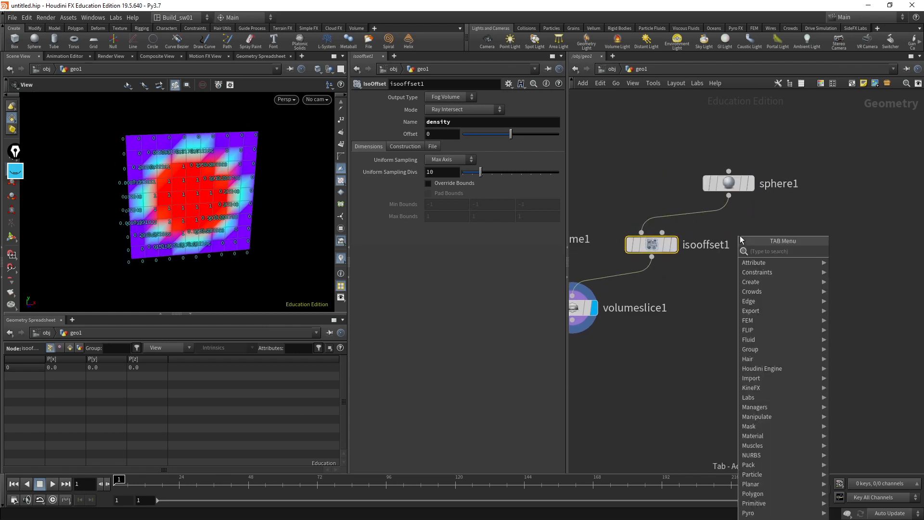
{"action": "type", "text": "vdbf"}
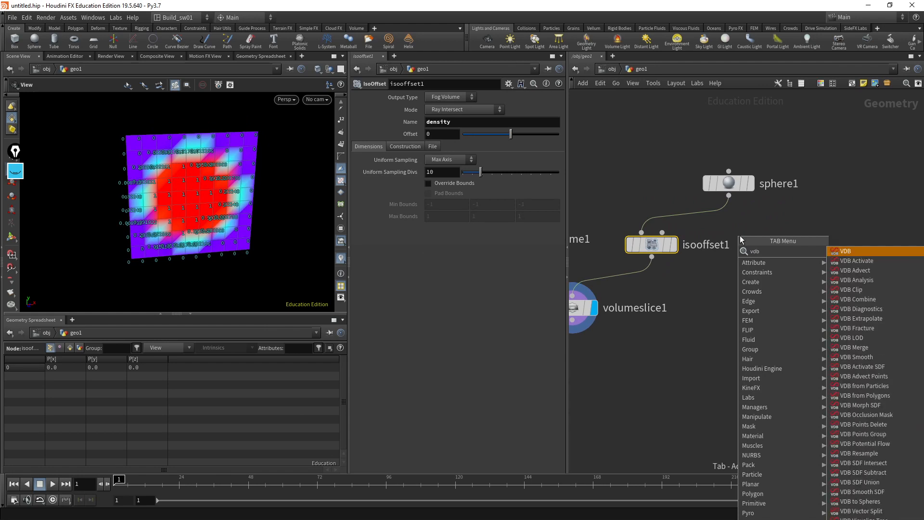
{"action": "key", "text": "Down"}
{"action": "key", "text": "Down"}
{"action": "key", "text": "Return"}
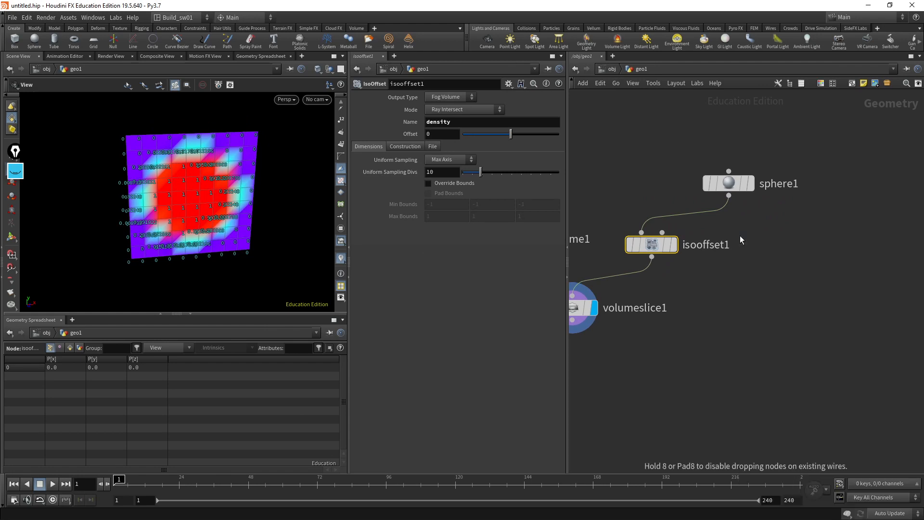
{"action": "left_click", "coordinate": [740, 236]}
{"action": "left_click_drag", "start_coordinate": [740, 236], "coordinate": [831, 250]}
Connect sphere1's output to the first input of vdbfrompolygons1 and display that node
{"action": "left_click_drag", "start_coordinate": [729, 171], "coordinate": [763, 157]}
{"action": "middle_click_drag", "start_coordinate": [735, 192], "coordinate": [680, 181]}
{"action": "left_click_drag", "start_coordinate": [680, 178], "coordinate": [801, 247]}
{"action": "left_click", "coordinate": [801, 247]}
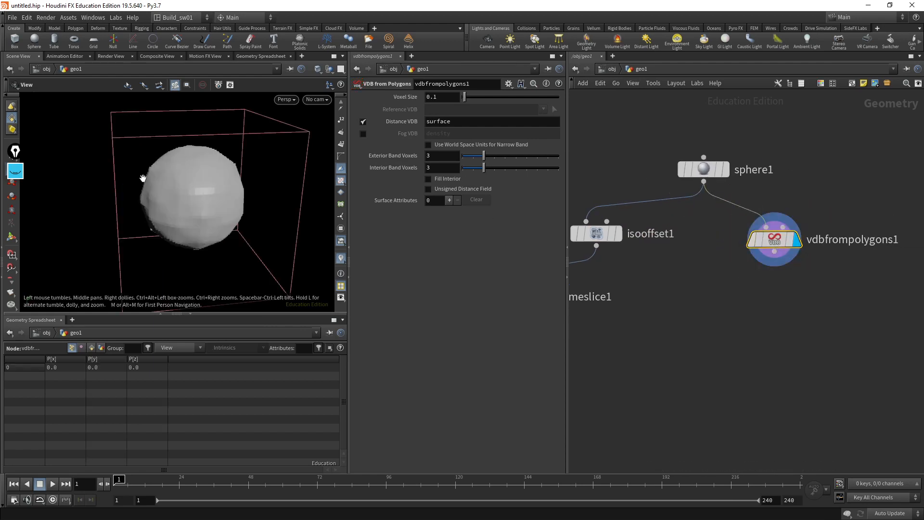
Inspect the VDB sphere's surface in the viewport, toggling wireframe shading on and off
{"action": "scroll", "coordinate": [173, 160], "scroll_direction": "up", "scroll_amount": 5}
{"action": "key", "text": "shift+w"}
{"action": "key", "text": "shift+w"}
{"action": "mouse_move", "coordinate": [218, 170]}
{"action": "left_mouse_down"}
{"action": "mouse_move", "coordinate": [214, 157]}
{"action": "mouse_move", "coordinate": [178, 161]}
{"action": "mouse_move", "coordinate": [231, 159]}
{"action": "mouse_move", "coordinate": [182, 172]}
{"action": "mouse_move", "coordinate": [214, 160]}
{"action": "mouse_move", "coordinate": [243, 129]}
{"action": "mouse_move", "coordinate": [140, 158]}
{"action": "mouse_move", "coordinate": [208, 136]}
{"action": "mouse_move", "coordinate": [233, 158]}
{"action": "left_mouse_up"}
{"action": "scroll", "coordinate": [177, 161], "scroll_direction": "down", "scroll_amount": 3}
{"action": "key", "text": "shift+w"}
{"action": "key", "text": "shift+w"}
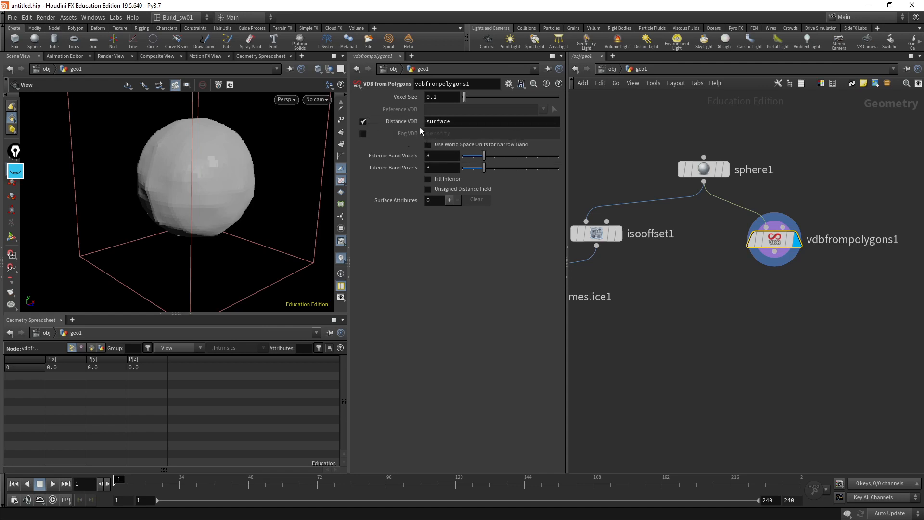
Display isooffset1 and compare its node information with that of vdbfrompolygons1
{"action": "middle_click_drag", "start_coordinate": [636, 249], "coordinate": [692, 250]}
{"action": "left_click", "coordinate": [674, 234]}
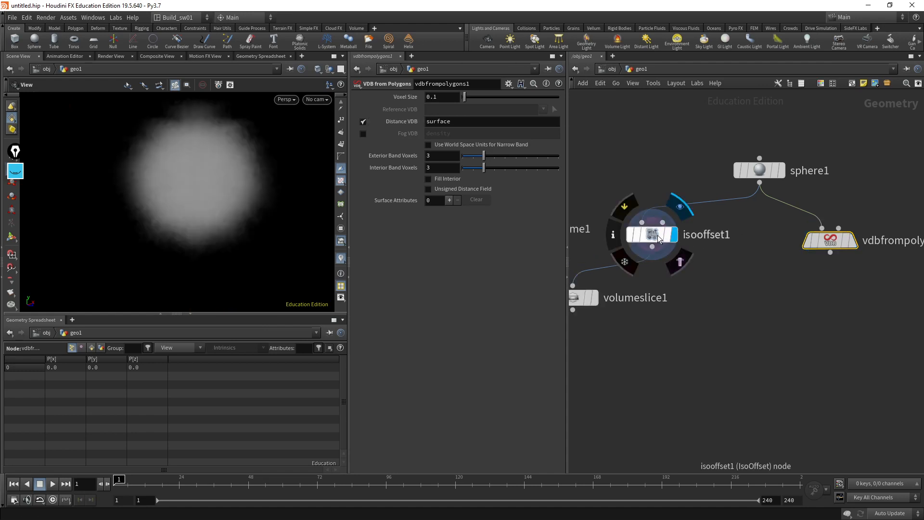
{"action": "left_click", "coordinate": [658, 236]}
{"action": "middle_click", "coordinate": [658, 235]}
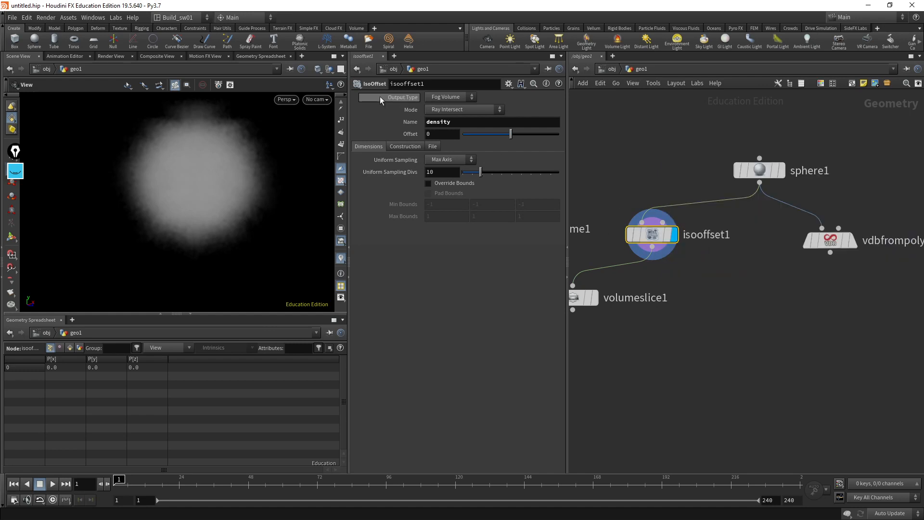
{"action": "middle_click", "coordinate": [663, 235]}
{"action": "middle_click_drag", "start_coordinate": [776, 276], "coordinate": [672, 263]}
{"action": "middle_click", "coordinate": [731, 228]}
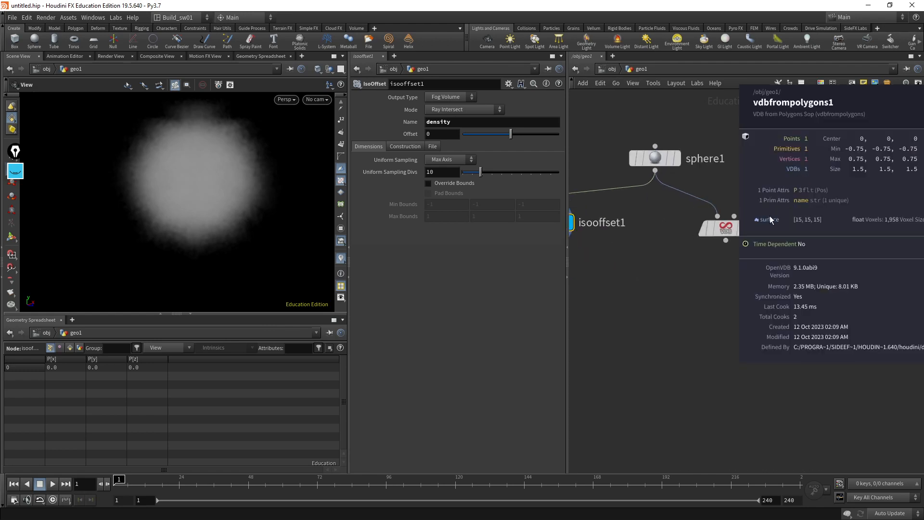
{"action": "middle_click_drag", "start_coordinate": [581, 254], "coordinate": [666, 250]}
{"action": "middle_click", "coordinate": [638, 219]}
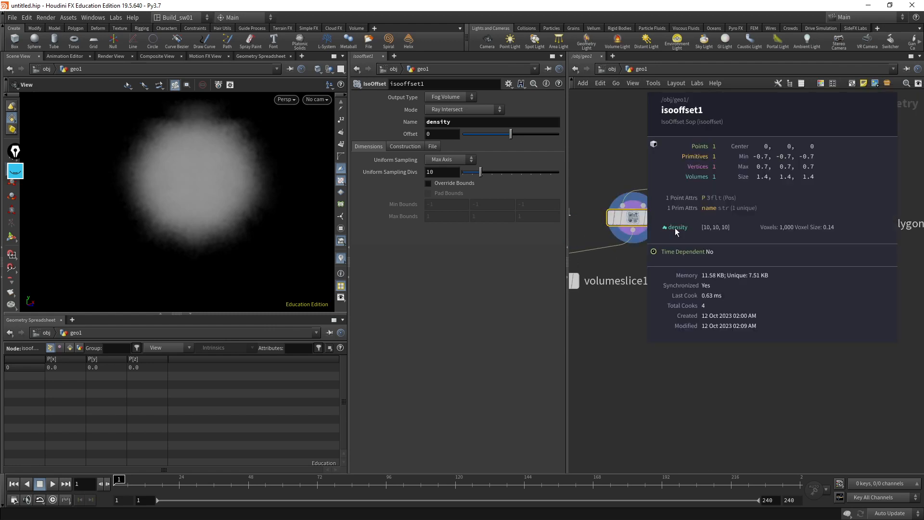
Select isooffset1 and set its Output Type to SDF Volume
{"action": "left_click", "coordinate": [811, 224]}
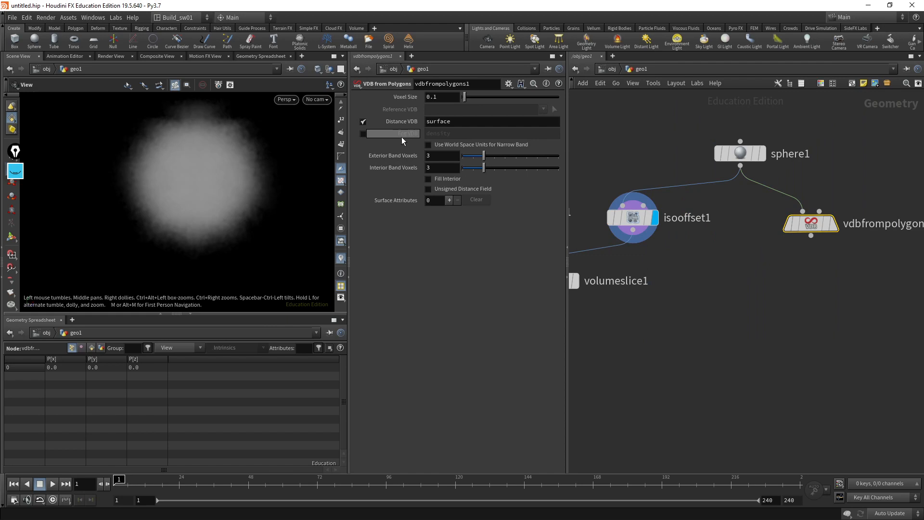
{"action": "middle_click_drag", "start_coordinate": [763, 271], "coordinate": [787, 249]}
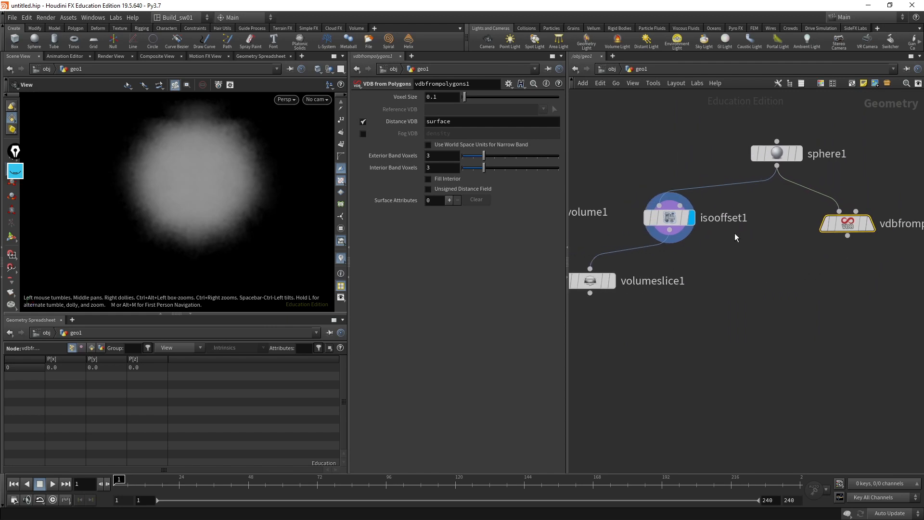
{"action": "left_click", "coordinate": [670, 218]}
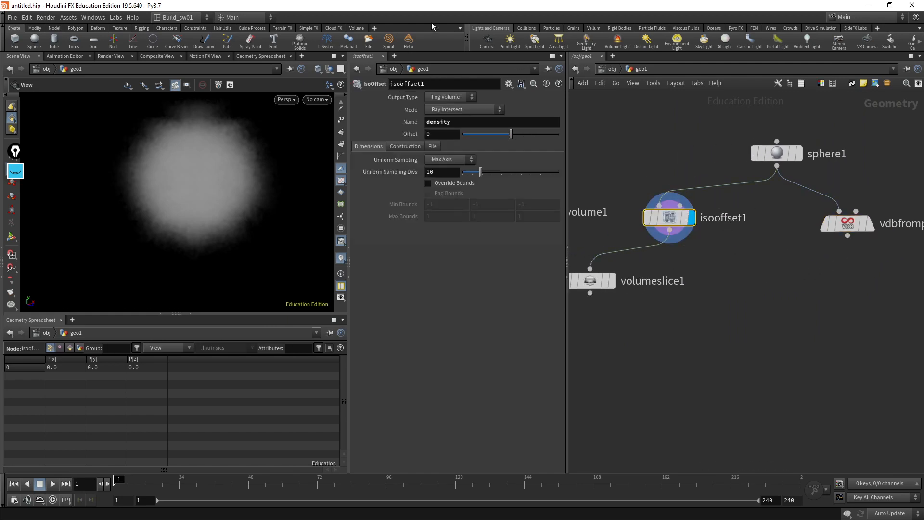
{"action": "left_click", "coordinate": [456, 98]}
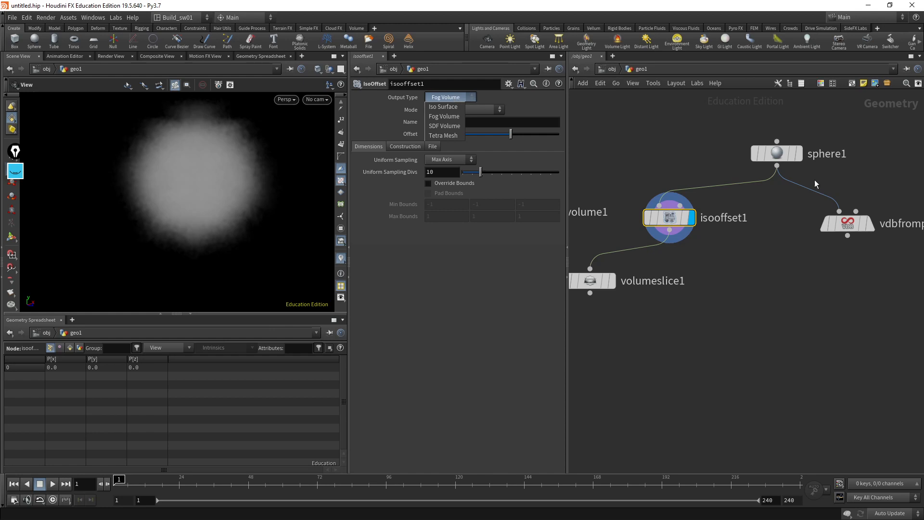
{"action": "left_click", "coordinate": [445, 126]}
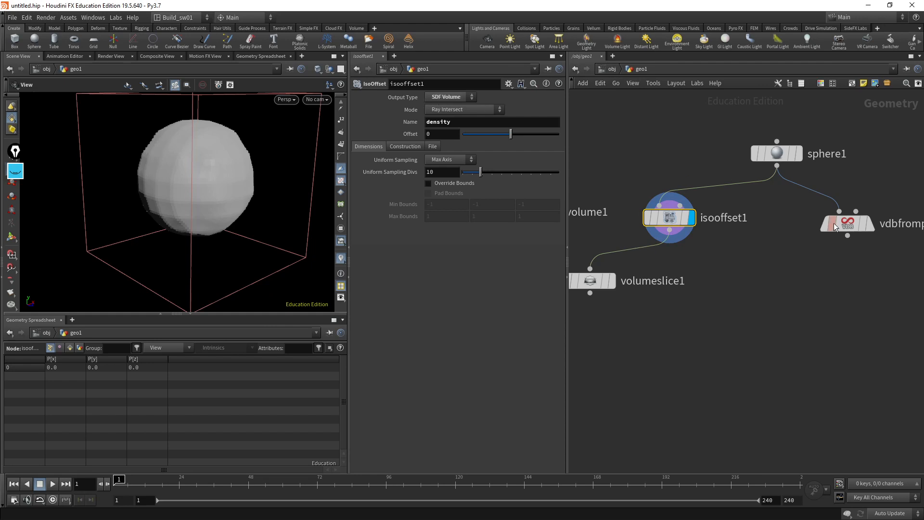
Alternate the display between vdbfrompolygons1 and isooffset1 to compare the two spheres and their bounding boxes
{"action": "mouse_move", "coordinate": [841, 227]}
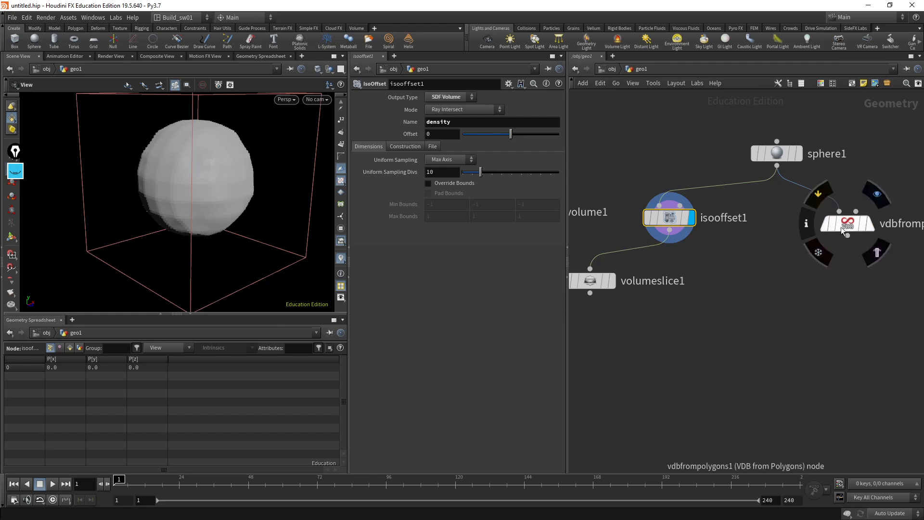
{"action": "left_click", "coordinate": [869, 226]}
{"action": "middle_click_drag", "start_coordinate": [852, 309], "coordinate": [799, 319]}
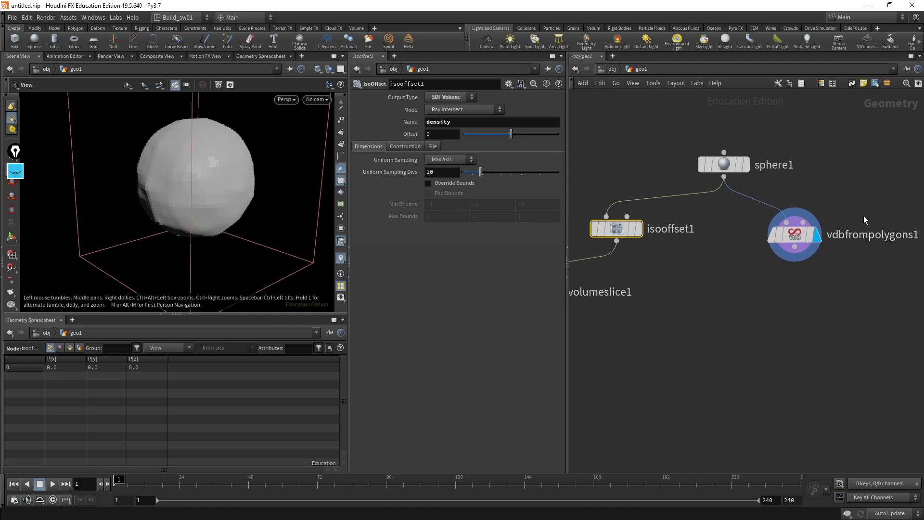
{"action": "left_click", "coordinate": [638, 229]}
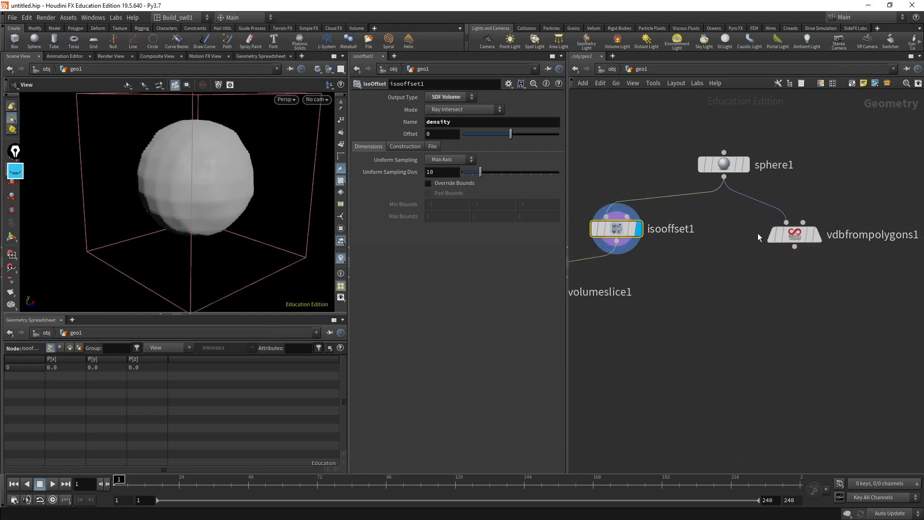
{"action": "middle_click", "coordinate": [615, 238]}
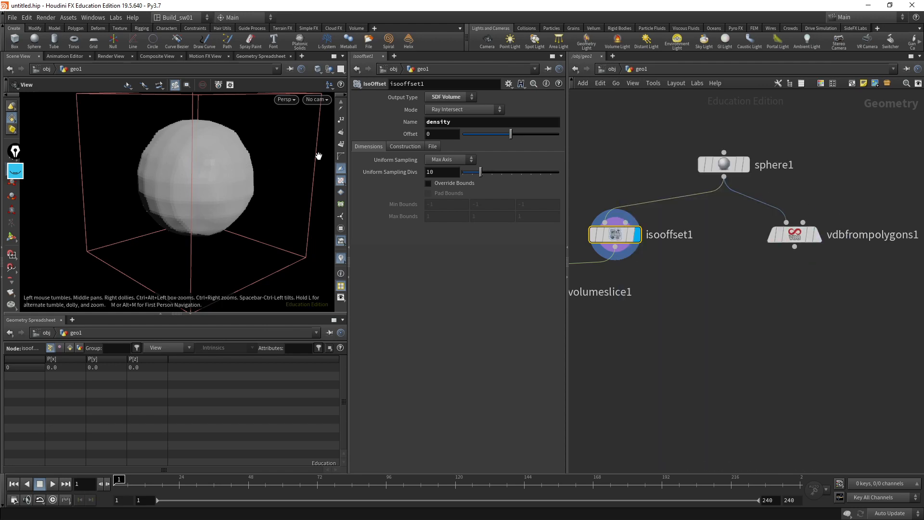
{"action": "mouse_move", "coordinate": [820, 235]}
{"action": "mouse_move", "coordinate": [638, 241]}
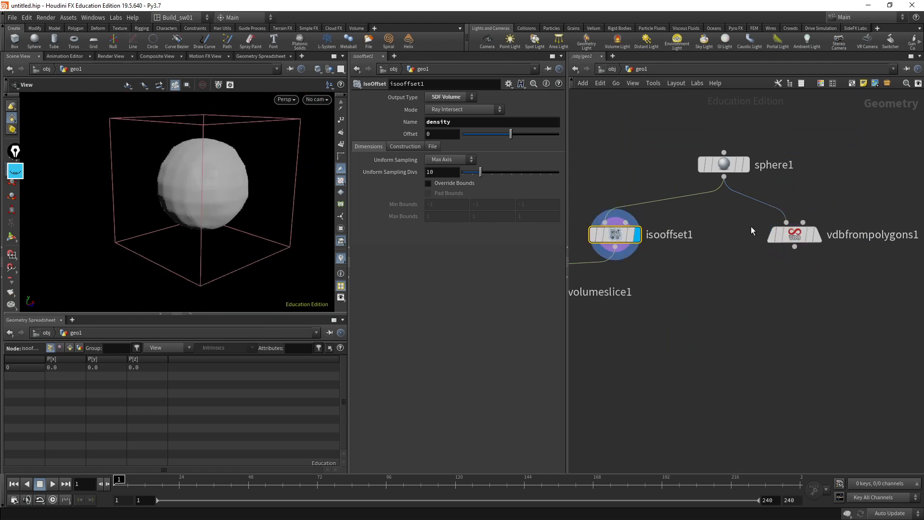
{"action": "left_click", "coordinate": [819, 241]}
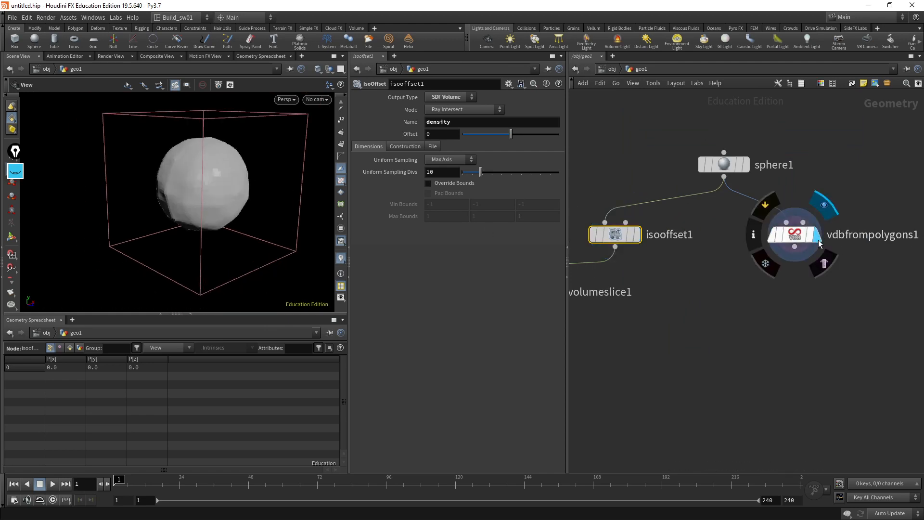
{"action": "left_click", "coordinate": [636, 234]}
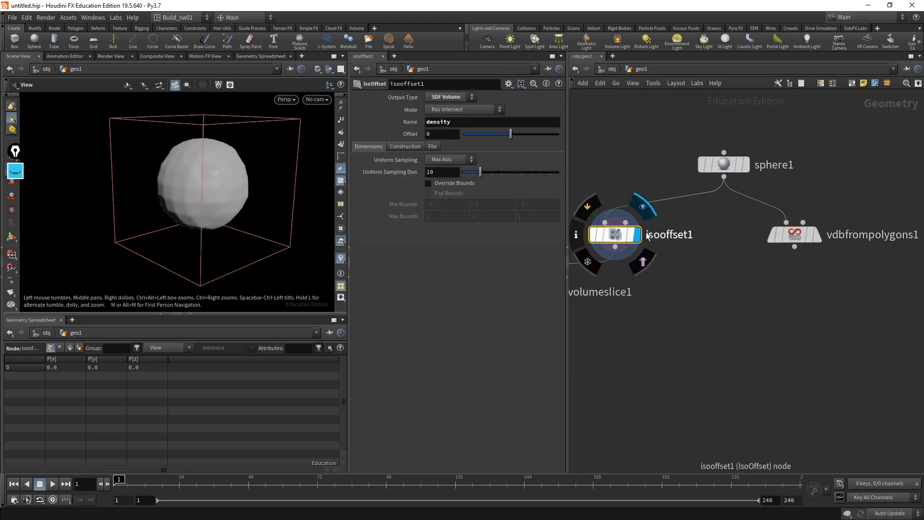
Examine the faceted surface of isooffset1's SDF sphere up close and from several angles in the viewport
{"action": "left_click_drag", "start_coordinate": [89, 172], "coordinate": [270, 182]}
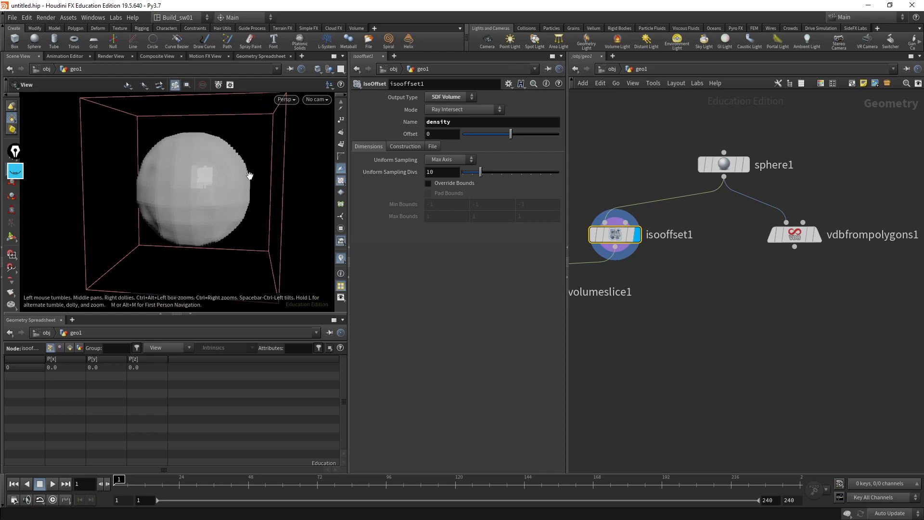
{"action": "right_click_drag", "start_coordinate": [216, 188], "coordinate": [151, 194]}
{"action": "left_click_drag", "start_coordinate": [188, 186], "coordinate": [29, 191]}
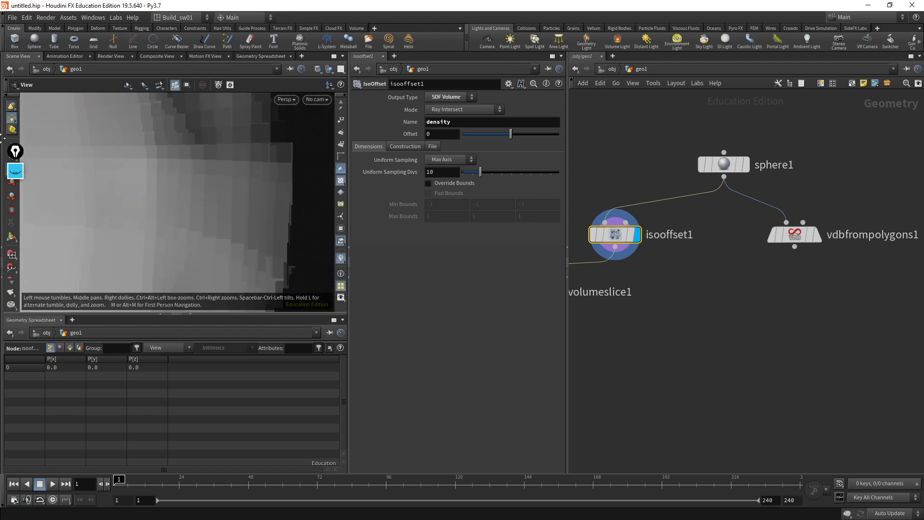
{"action": "left_click_drag", "start_coordinate": [204, 173], "coordinate": [306, 182]}
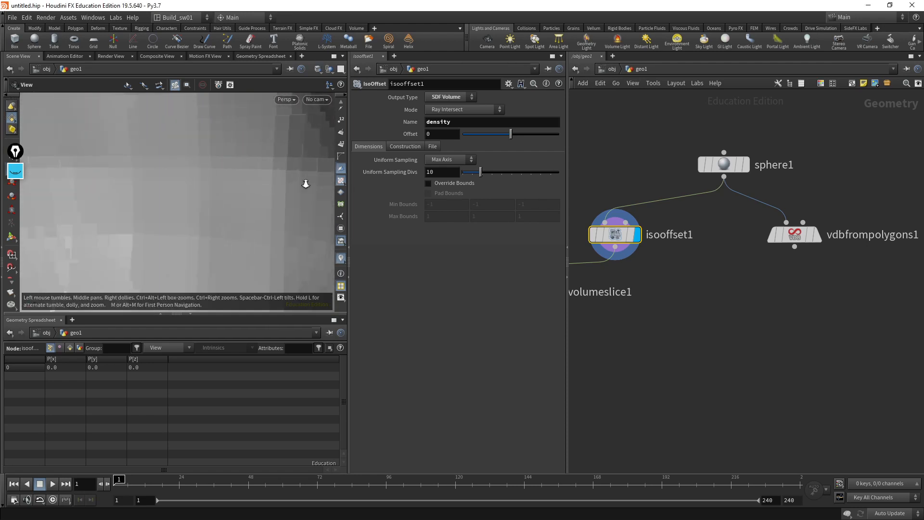
{"action": "right_click_drag", "start_coordinate": [306, 181], "coordinate": [149, 187]}
{"action": "middle_click_drag", "start_coordinate": [219, 182], "coordinate": [74, 182]}
{"action": "right_click_drag", "start_coordinate": [75, 182], "coordinate": [216, 186]}
{"action": "left_click_drag", "start_coordinate": [217, 185], "coordinate": [241, 186]}
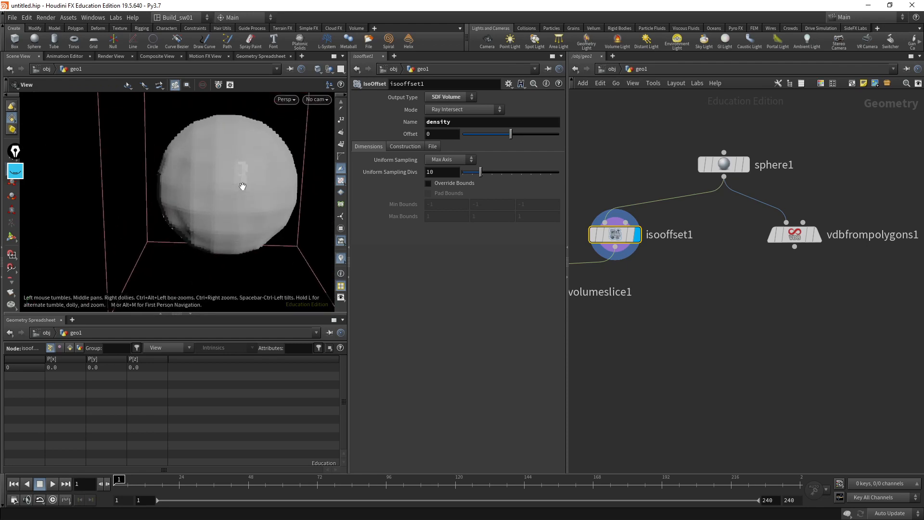
{"action": "middle_click_drag", "start_coordinate": [241, 186], "coordinate": [212, 189]}
{"action": "left_click_drag", "start_coordinate": [255, 164], "coordinate": [232, 155]}
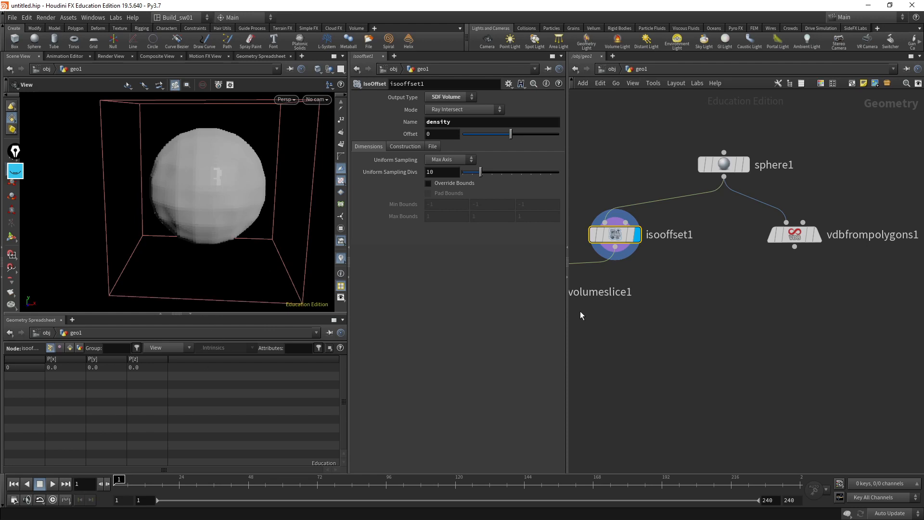
Select and display volumeslice1, then sort its points by density in the Geometry Spreadsheet
{"action": "middle_click_drag", "start_coordinate": [664, 291], "coordinate": [792, 281]}
{"action": "left_click", "coordinate": [687, 284]}
{"action": "left_click", "coordinate": [656, 284]}
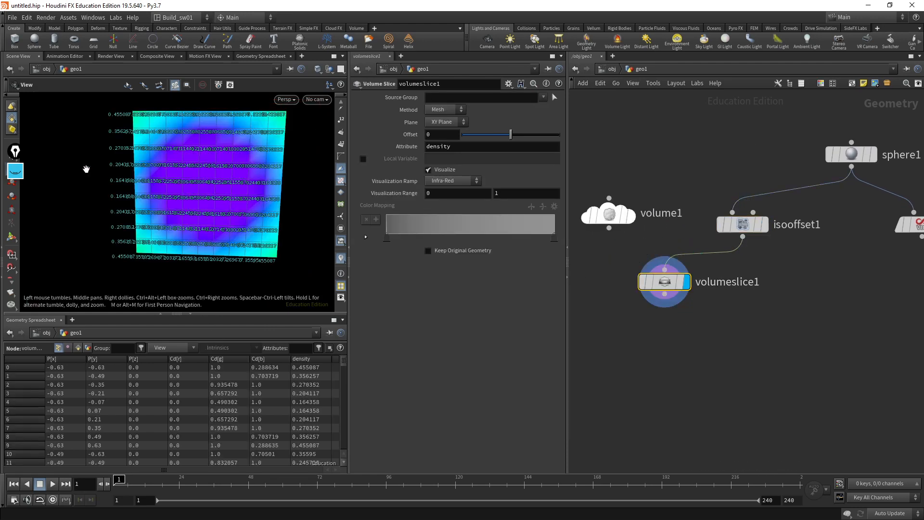
{"action": "left_click", "coordinate": [324, 360]}
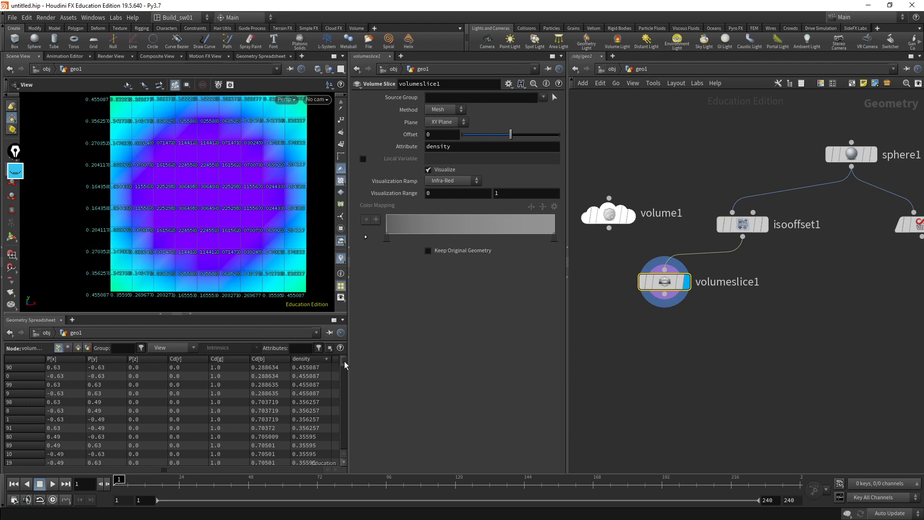
{"action": "mouse_move", "coordinate": [345, 361]}
{"action": "left_mouse_down"}
{"action": "mouse_move", "coordinate": [345, 452]}
{"action": "mouse_move", "coordinate": [344, 362]}
{"action": "left_mouse_up"}
{"action": "scroll", "coordinate": [328, 178], "scroll_direction": "up", "scroll_amount": 3}
Examine the density values from the center to the edges of the volume slice in the viewport
{"action": "right_click_drag", "start_coordinate": [328, 178], "coordinate": [398, 182]}
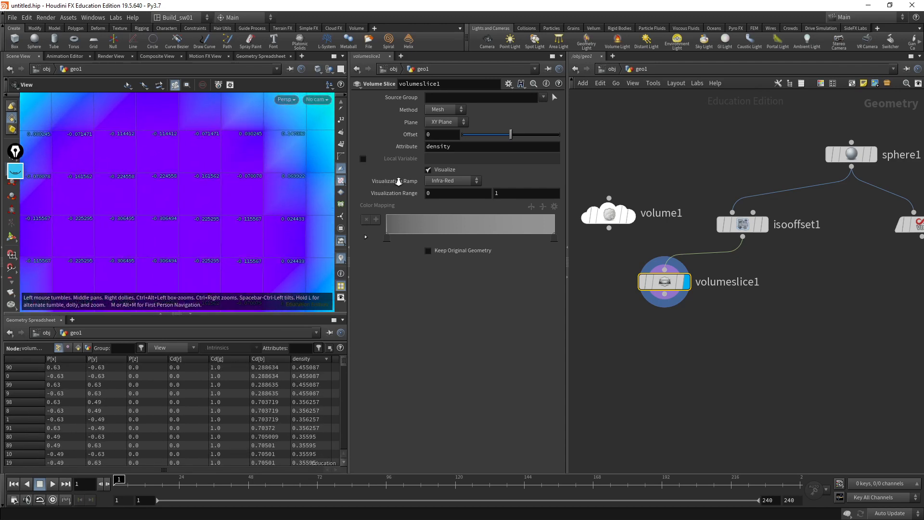
{"action": "middle_click_drag", "start_coordinate": [279, 184], "coordinate": [227, 200]}
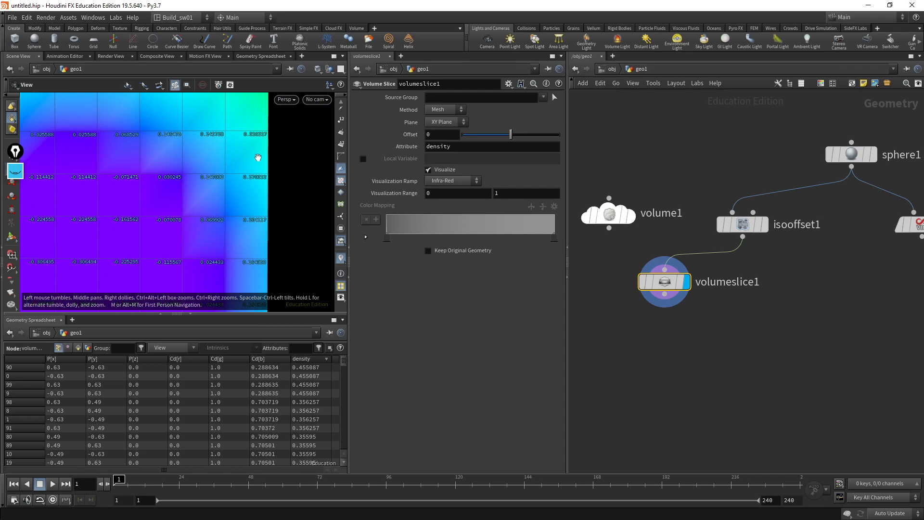
{"action": "mouse_move", "coordinate": [258, 157]}
{"action": "middle_mouse_down"}
{"action": "mouse_move", "coordinate": [249, 206]}
{"action": "mouse_move", "coordinate": [223, 182]}
{"action": "mouse_move", "coordinate": [265, 148]}
{"action": "middle_mouse_up"}
{"action": "right_click_drag", "start_coordinate": [265, 153], "coordinate": [188, 164]}
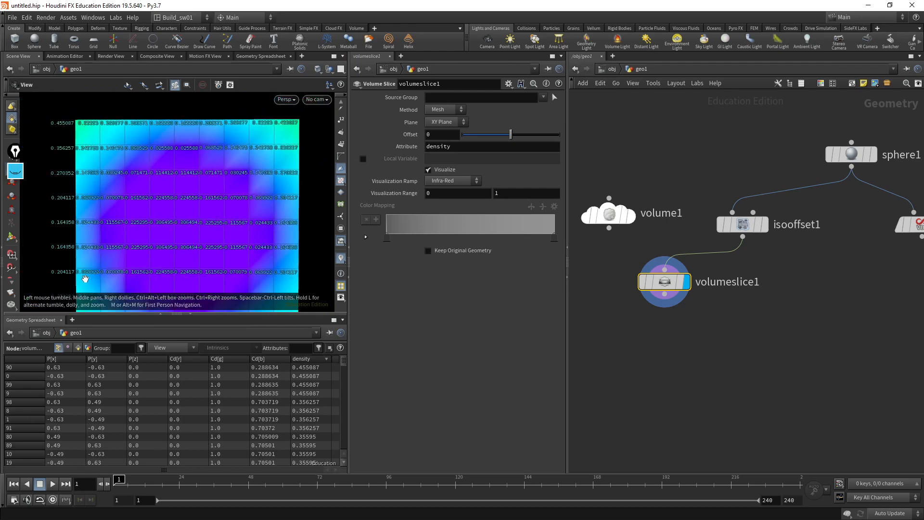
{"action": "middle_click_drag", "start_coordinate": [244, 244], "coordinate": [242, 219]}
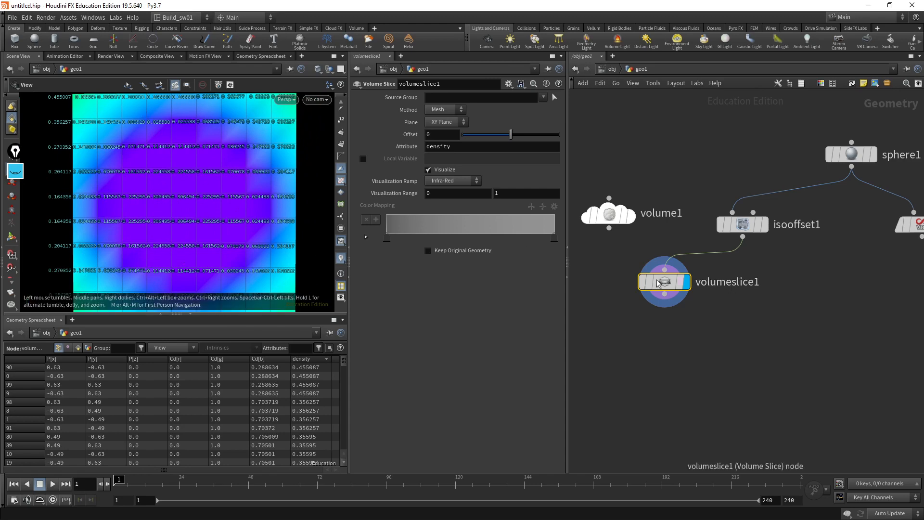
{"action": "right_click_drag", "start_coordinate": [235, 187], "coordinate": [169, 193]}
{"action": "left_click_drag", "start_coordinate": [169, 194], "coordinate": [189, 205]}
Move volumeslice1 slightly closer beneath isooffset1 and view its slice values again up close
{"action": "middle_click_drag", "start_coordinate": [905, 286], "coordinate": [796, 291]}
{"action": "scroll", "coordinate": [766, 266], "scroll_direction": "down", "scroll_amount": 1}
{"action": "left_click_drag", "start_coordinate": [592, 283], "coordinate": [611, 290]}
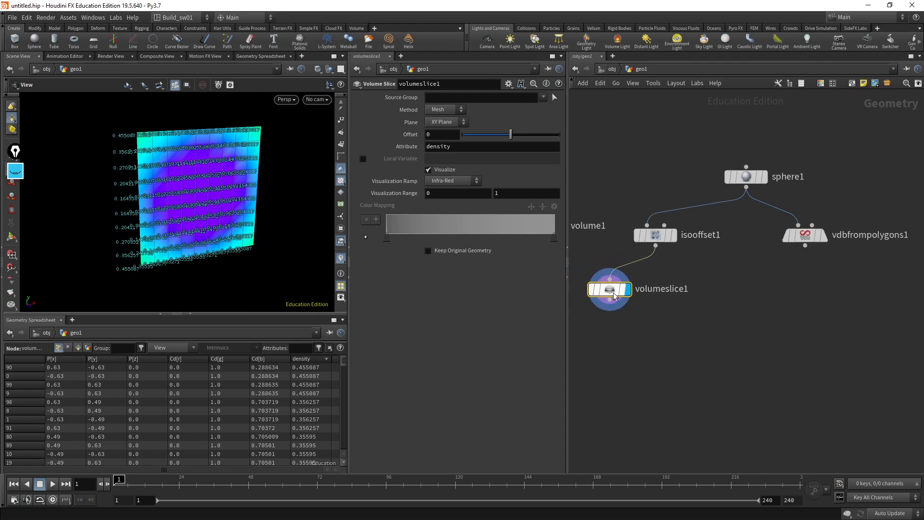
{"action": "left_click_drag", "start_coordinate": [186, 169], "coordinate": [202, 148]}
{"action": "scroll", "coordinate": [202, 148], "scroll_direction": "up", "scroll_amount": 3}
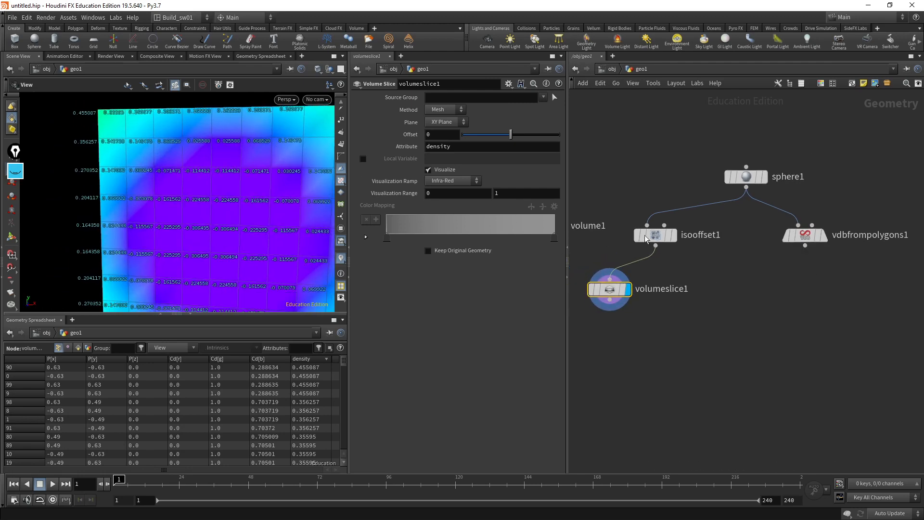
Select and display isooffset1, and inspect its SDF sphere inside the bounding box from several angles
{"action": "left_click", "coordinate": [655, 235]}
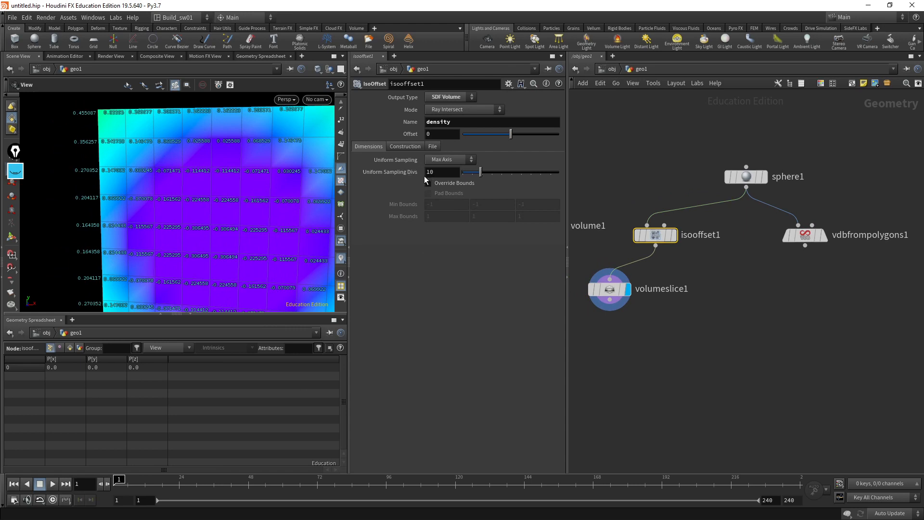
{"action": "left_click", "coordinate": [673, 235]}
{"action": "right_click_drag", "start_coordinate": [211, 214], "coordinate": [149, 200]}
{"action": "left_click_drag", "start_coordinate": [148, 200], "coordinate": [256, 235]}
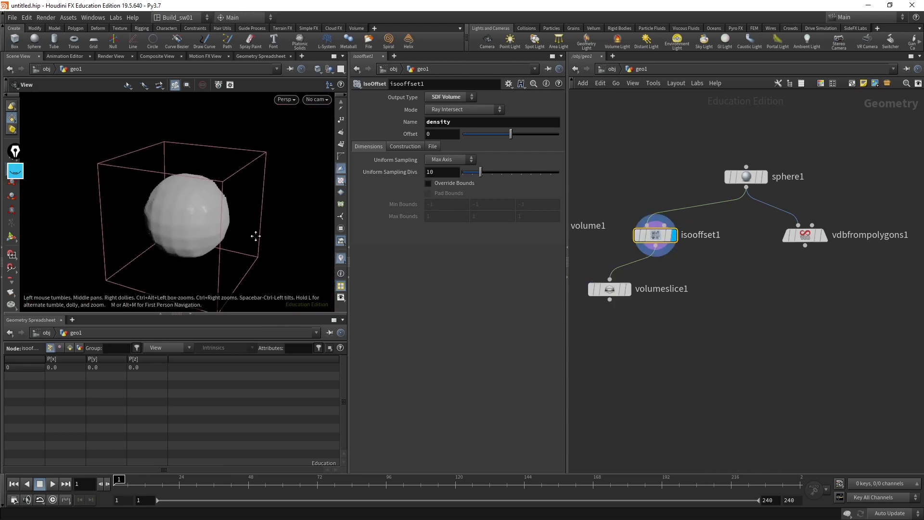
{"action": "middle_click_drag", "start_coordinate": [250, 235], "coordinate": [281, 196]}
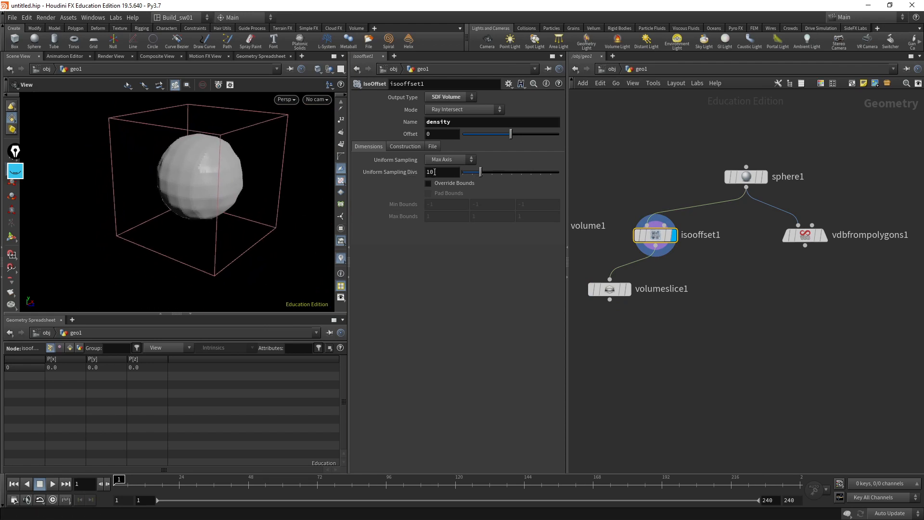
{"action": "left_click_drag", "start_coordinate": [255, 252], "coordinate": [212, 274]}
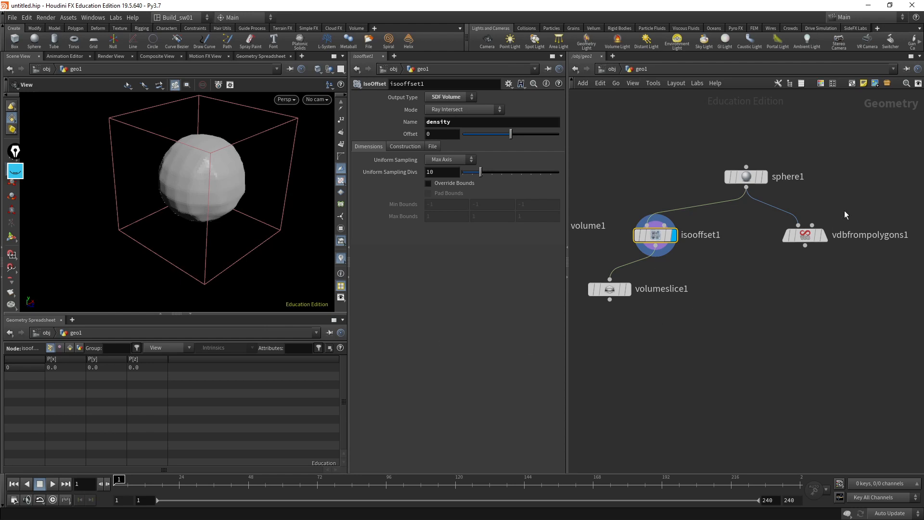
Add a Box node in the empty network space above isooffset1
{"action": "middle_click_drag", "start_coordinate": [719, 190], "coordinate": [765, 200]}
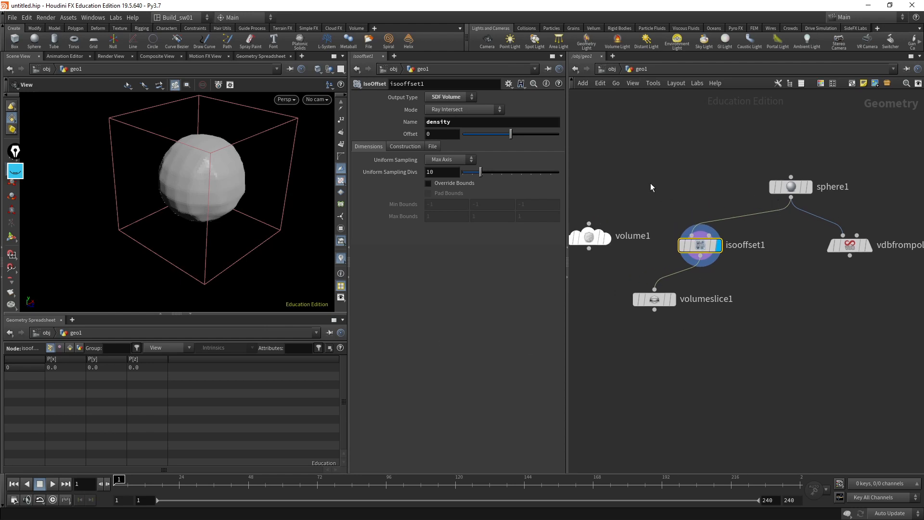
{"action": "key", "text": "Tab"}
{"action": "type", "text": "bpo"}
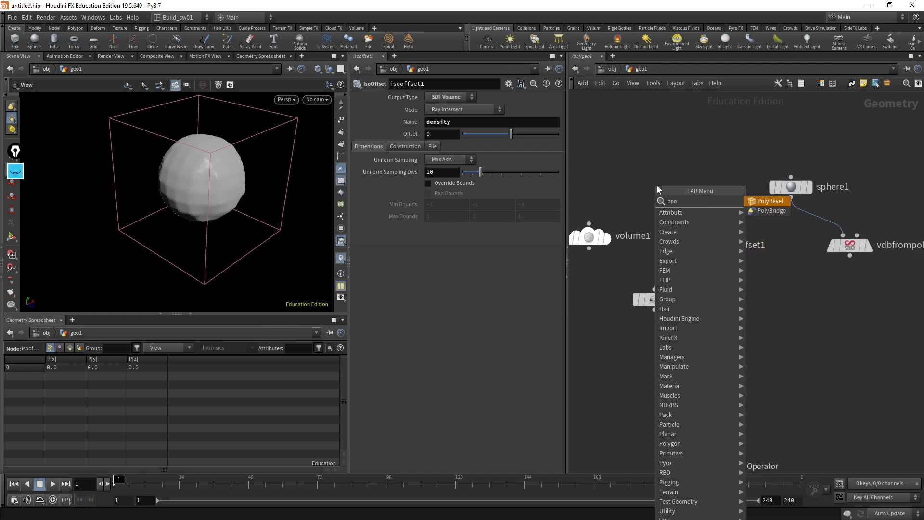
{"action": "key", "text": "BackSpace"}
{"action": "key", "text": "BackSpace"}
{"action": "key", "text": "BackSpace"}
{"action": "type", "text": "box"}
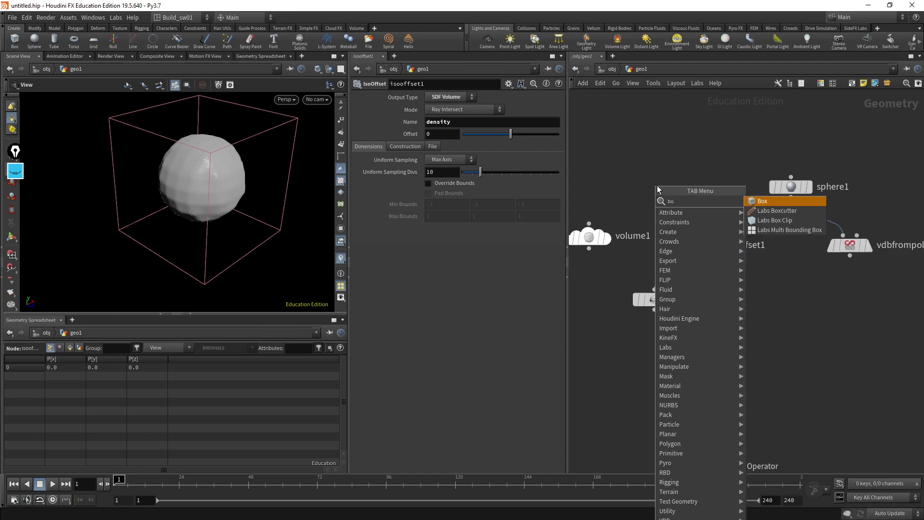
{"action": "key", "text": "Return"}
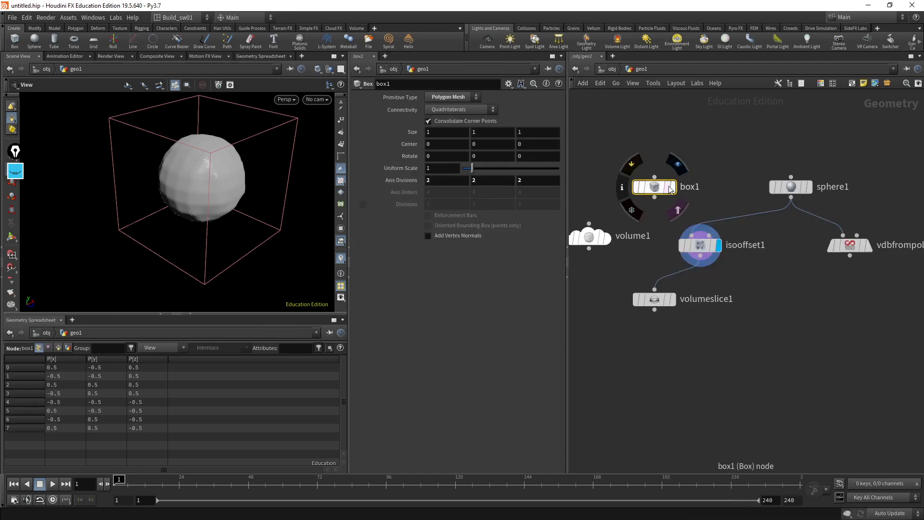
Template box1 and compare its wireframe with the SDF sphere and bounding box of isooffset1
{"action": "left_click", "coordinate": [669, 188]}
{"action": "left_click_drag", "start_coordinate": [105, 210], "coordinate": [255, 169]}
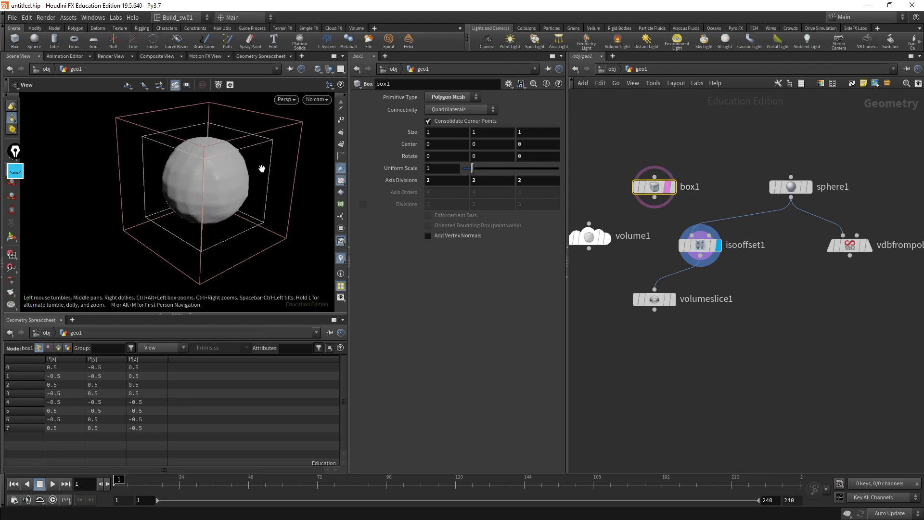
{"action": "left_click_drag", "start_coordinate": [66, 205], "coordinate": [383, 219]}
{"action": "left_click", "coordinate": [700, 245]}
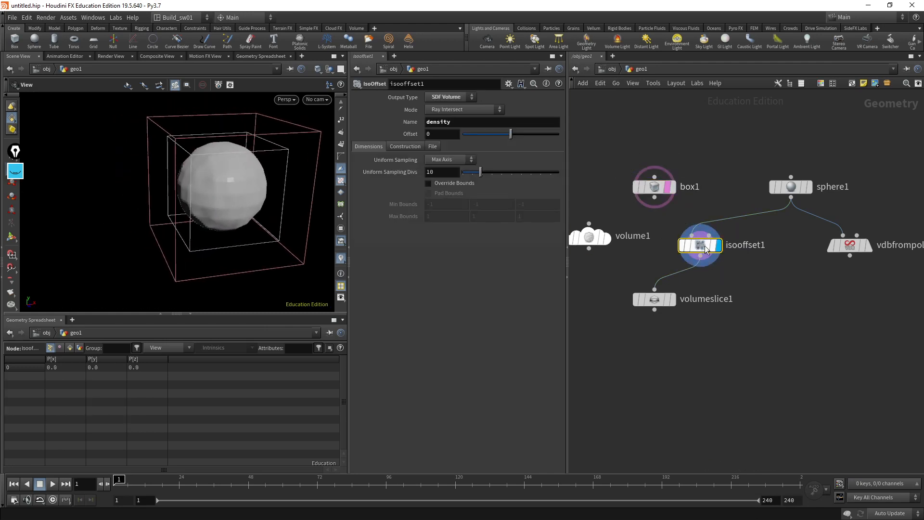
Set box1's Axis Divisions to 10, 10, 10 and view the grid around the sphere
{"action": "left_click", "coordinate": [654, 188]}
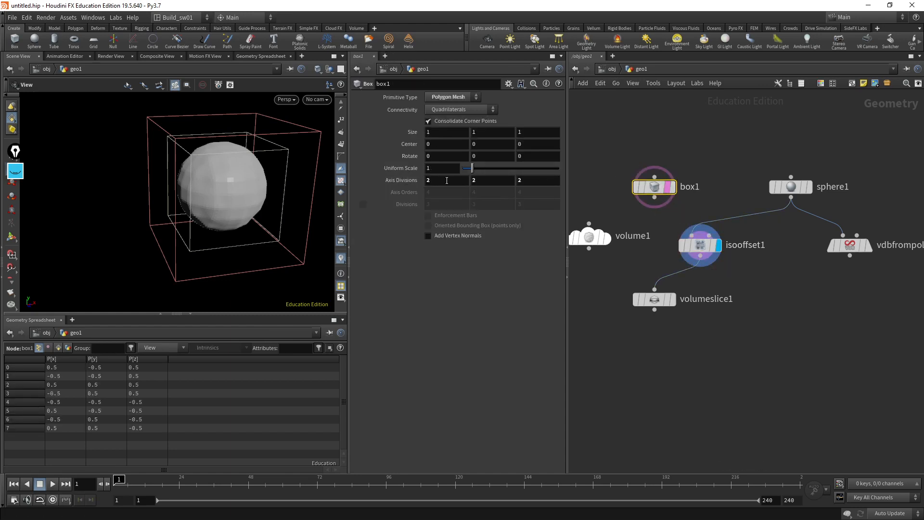
{"action": "type", "text": "10"}
{"action": "double_click", "coordinate": [475, 181]}
{"action": "type", "text": "1"}
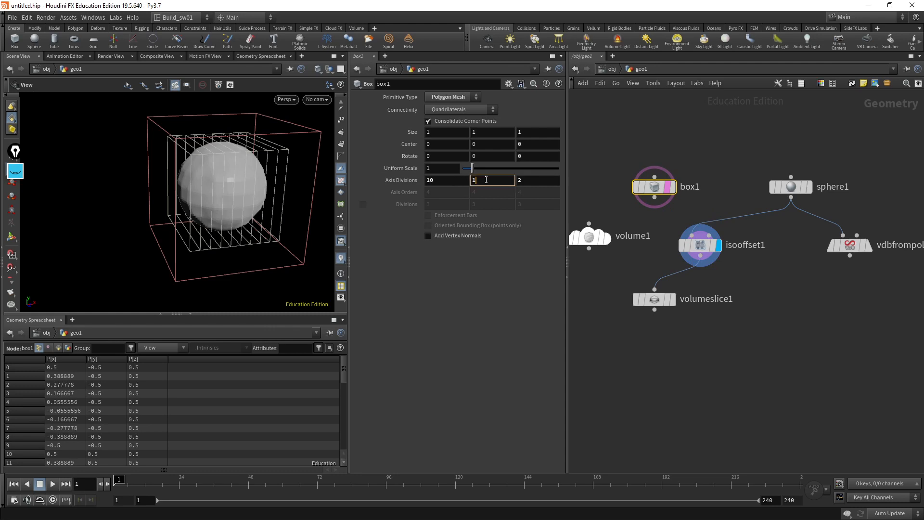
{"action": "type", "text": "0"}
{"action": "key", "text": "Tab"}
{"action": "type", "text": "10"}
{"action": "key", "text": "Return"}
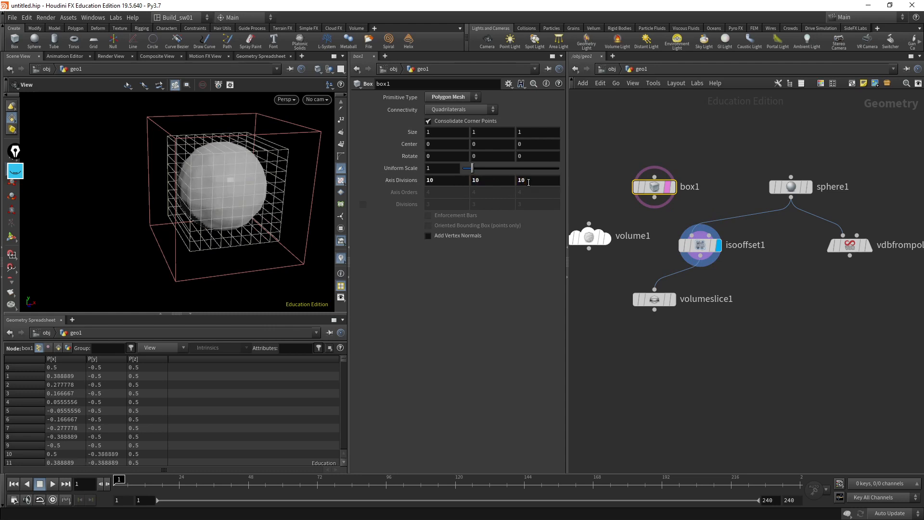
{"action": "left_click_drag", "start_coordinate": [167, 228], "coordinate": [204, 220]}
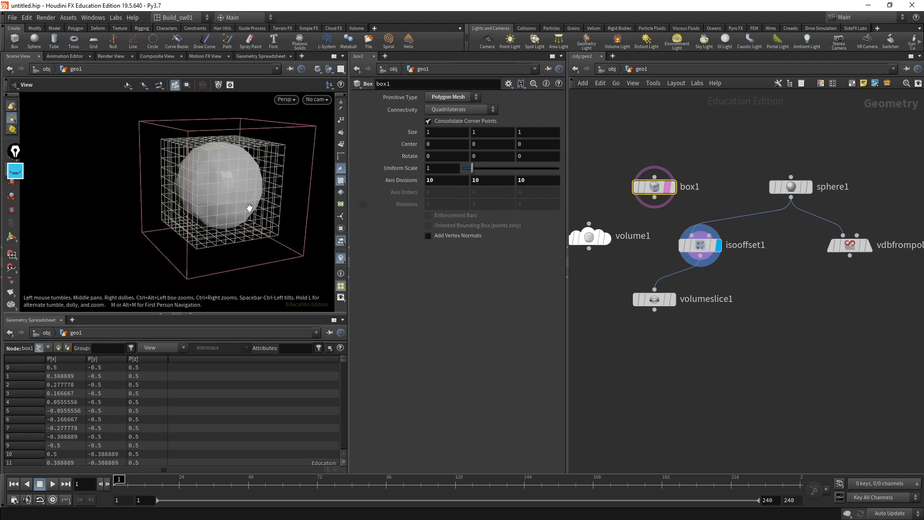
Display volumeslice1, box1 and isooffset1 in turn to compare the slice and sphere with the box grid
{"action": "left_click", "coordinate": [672, 300]}
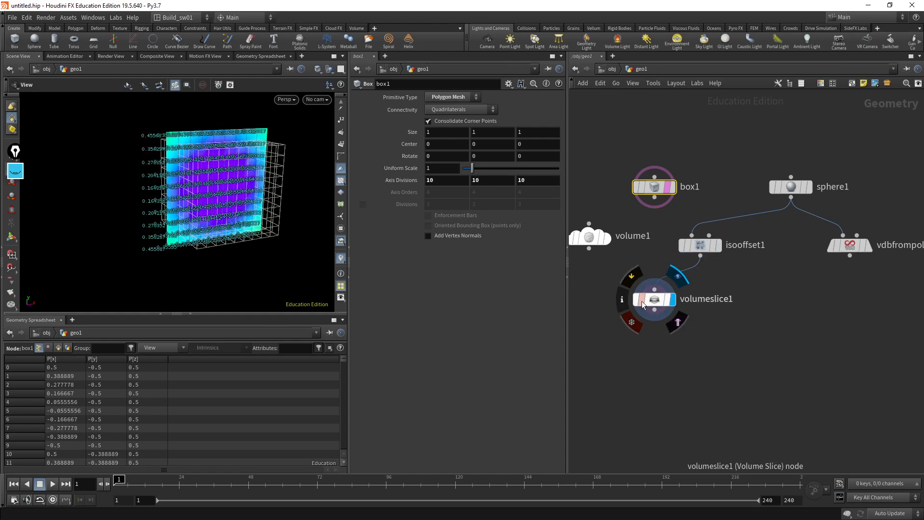
{"action": "left_click_drag", "start_coordinate": [225, 212], "coordinate": [256, 221]}
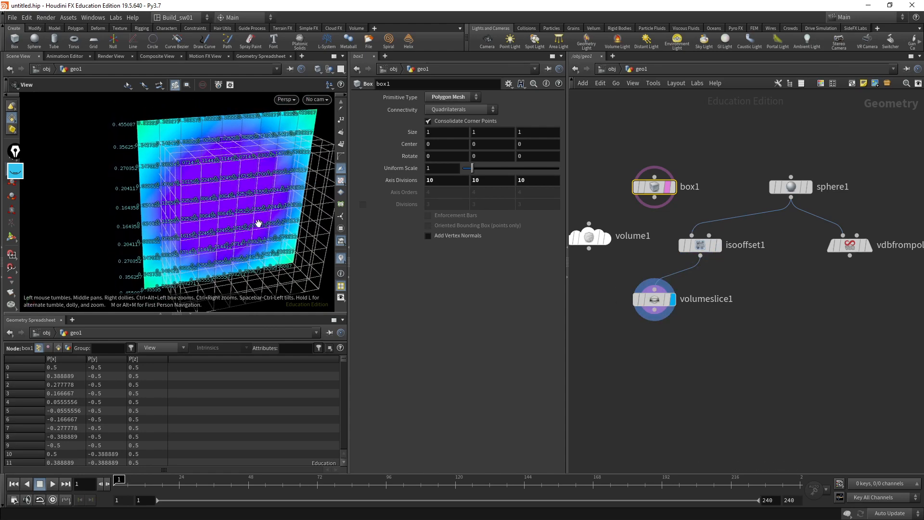
{"action": "left_click", "coordinate": [672, 187]}
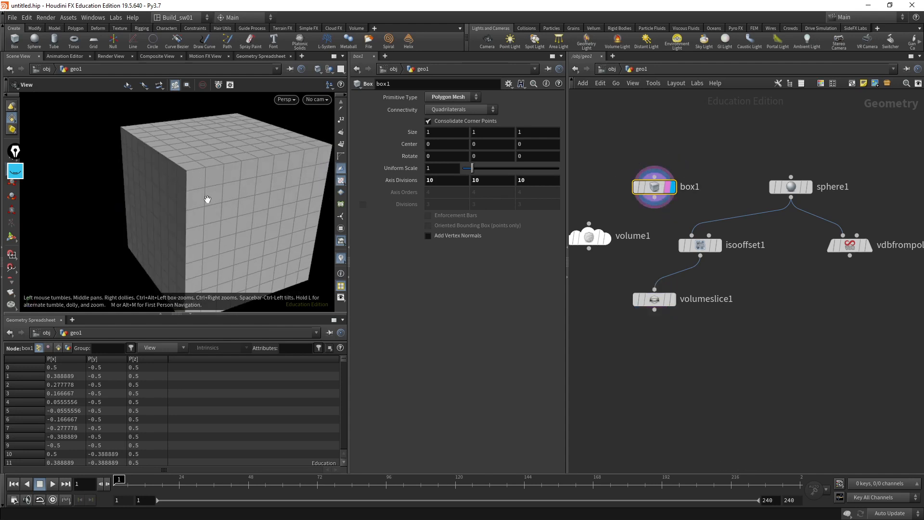
{"action": "left_click_drag", "start_coordinate": [207, 199], "coordinate": [244, 157]}
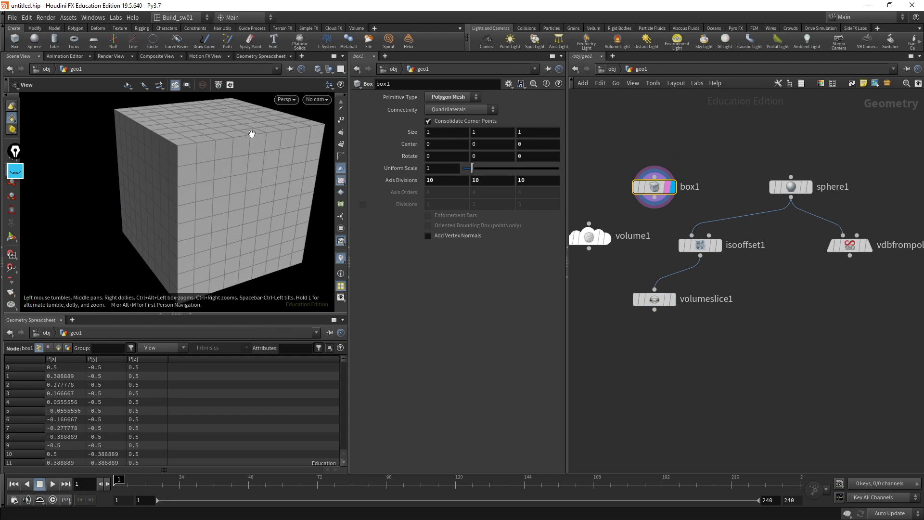
{"action": "left_click", "coordinate": [718, 245]}
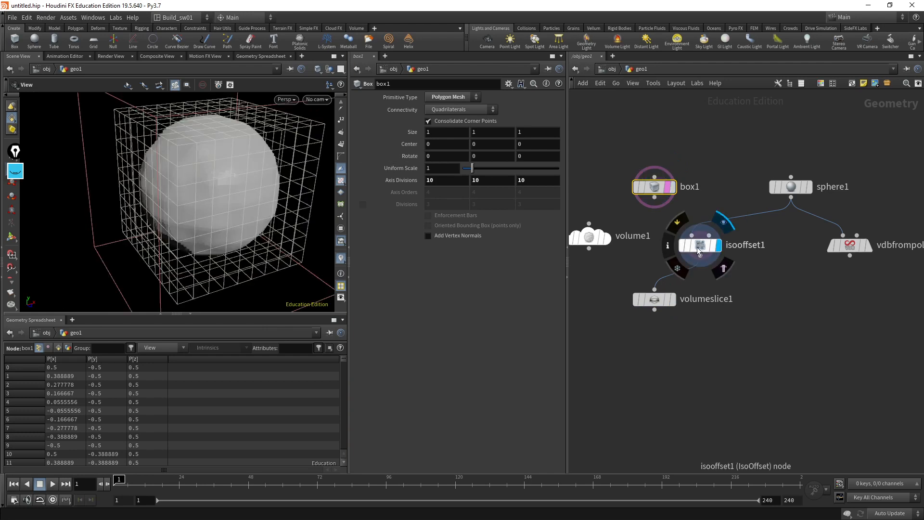
{"action": "left_click", "coordinate": [701, 245]}
Turn off box1's template display, then select and display volumeslice1 and view the slice from the front
{"action": "left_click", "coordinate": [670, 187]}
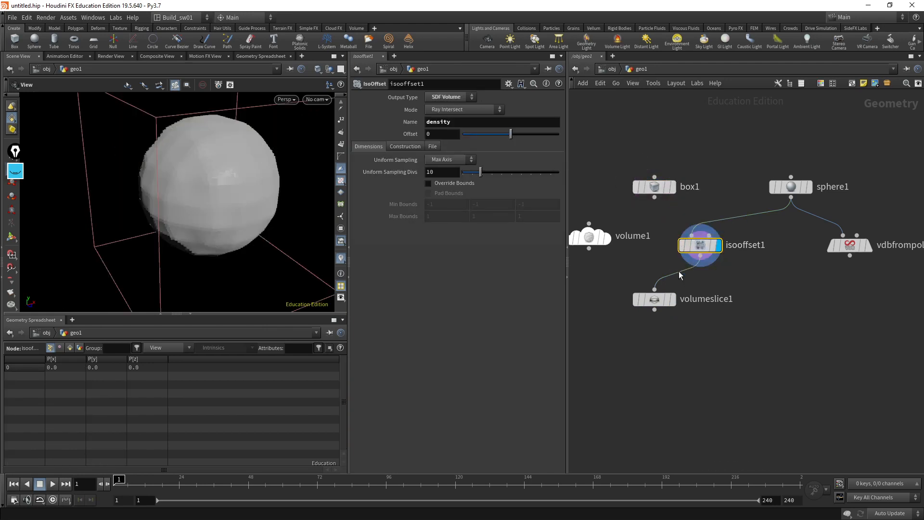
{"action": "left_click", "coordinate": [673, 300]}
{"action": "left_click", "coordinate": [659, 304]}
{"action": "left_click_drag", "start_coordinate": [138, 194], "coordinate": [141, 179]}
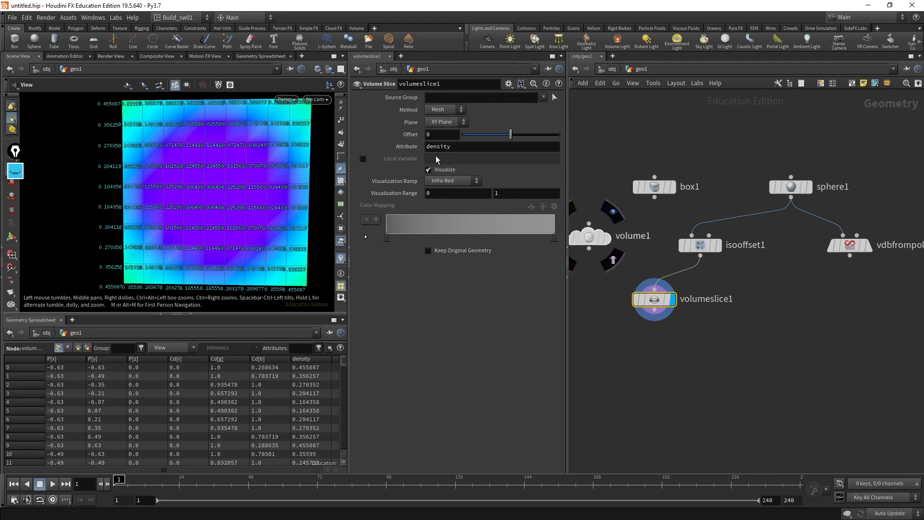
Set isooffset1's Uniform Sampling to By Size
{"action": "left_click", "coordinate": [700, 245]}
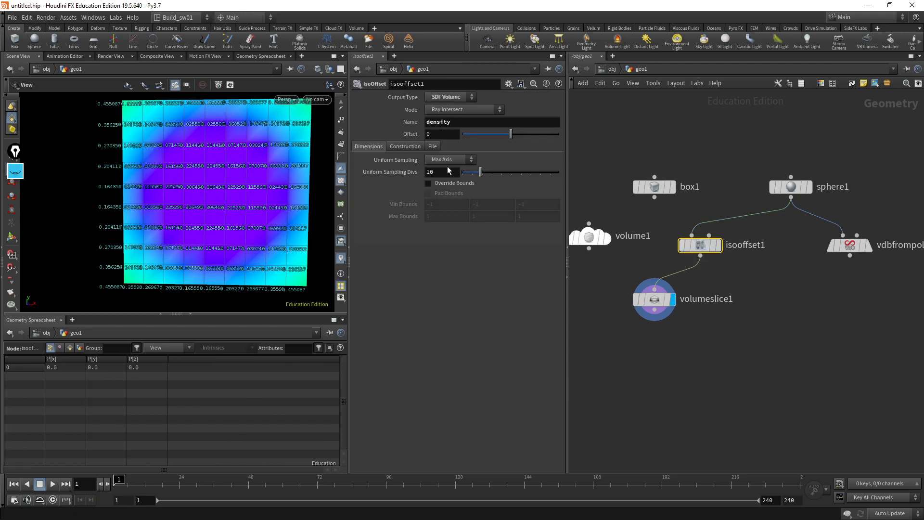
{"action": "left_click", "coordinate": [432, 172]}
{"action": "left_click", "coordinate": [452, 161]}
{"action": "left_click", "coordinate": [447, 161]}
{"action": "left_click", "coordinate": [446, 161]}
{"action": "left_click", "coordinate": [448, 217]}
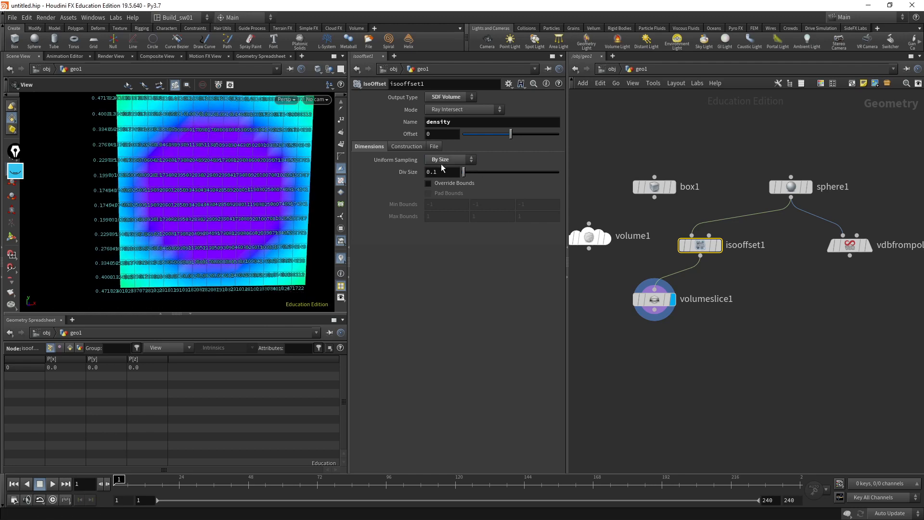
{"action": "left_click", "coordinate": [450, 161]}
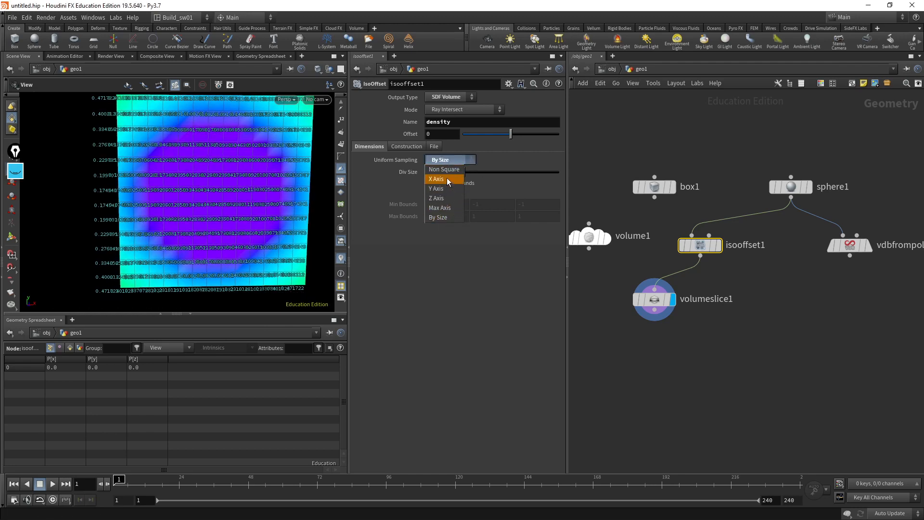
{"action": "left_click", "coordinate": [438, 217]}
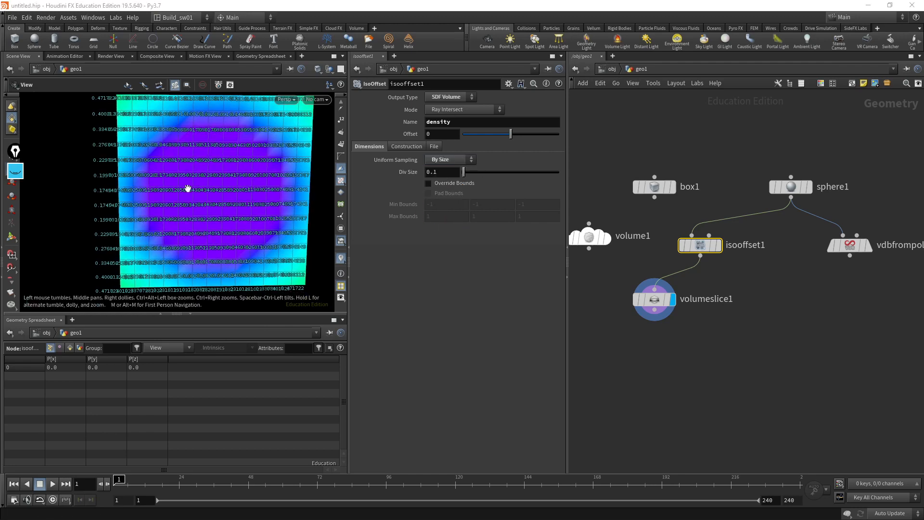
Display isooffset1 to inspect its sphere, then set Uniform Sampling back to Max Axis
{"action": "left_click", "coordinate": [718, 245]}
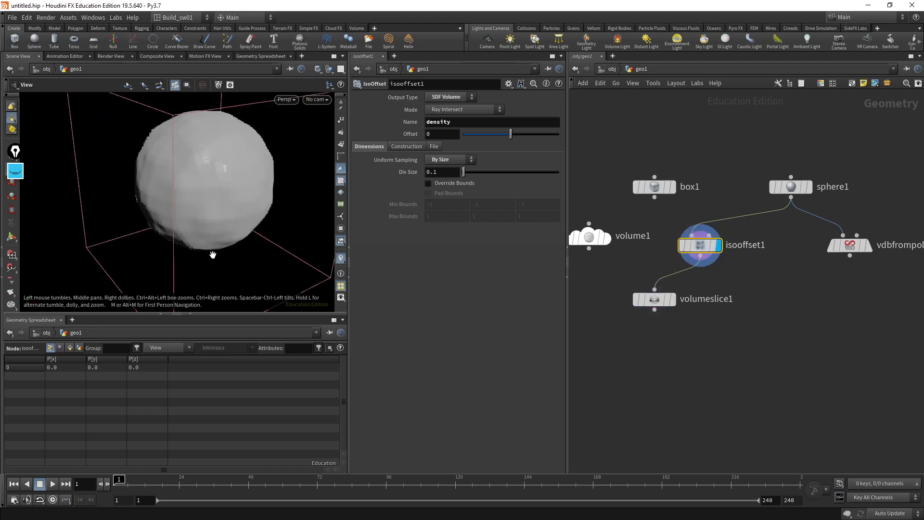
{"action": "left_click_drag", "start_coordinate": [212, 251], "coordinate": [280, 231]}
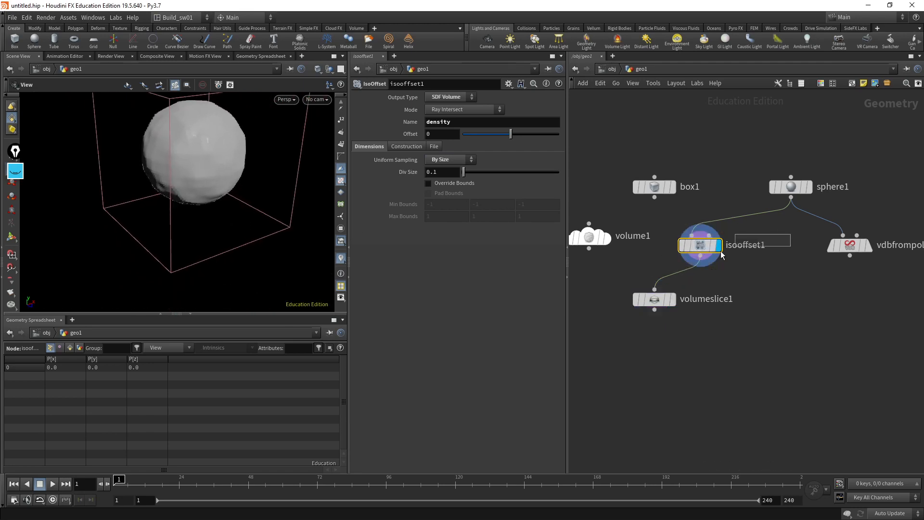
{"action": "left_click", "coordinate": [446, 161]}
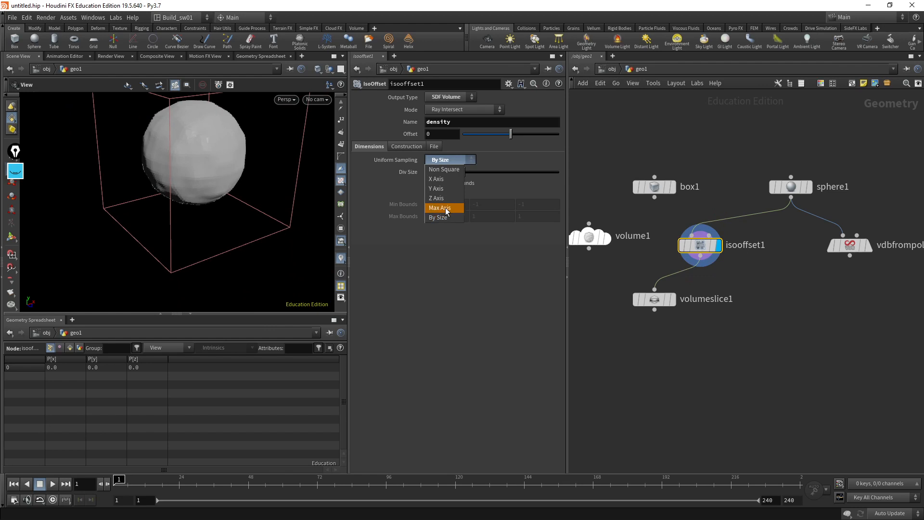
{"action": "left_click", "coordinate": [445, 207]}
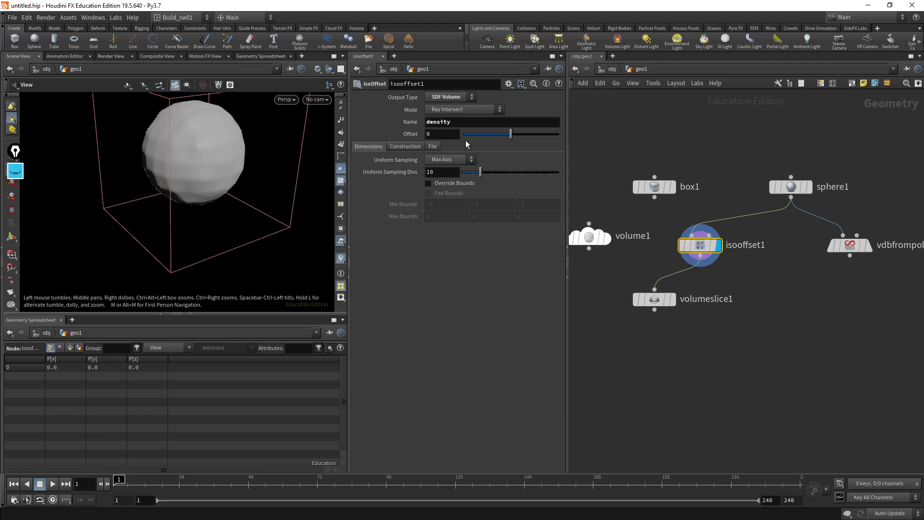
Review isooffset1's Construction and Dimensions parameters and view its sphere again
{"action": "left_click", "coordinate": [407, 147]}
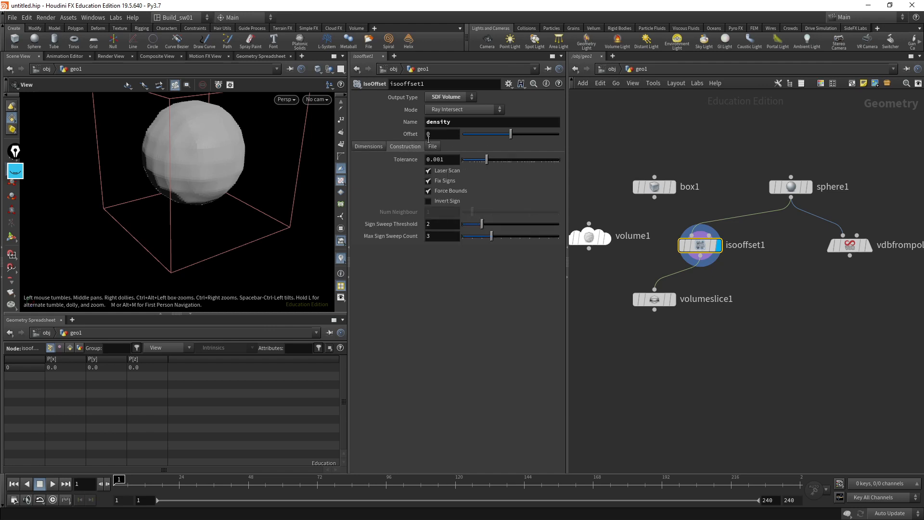
{"action": "left_click", "coordinate": [429, 146]}
{"action": "left_click", "coordinate": [410, 146]}
{"action": "left_click", "coordinate": [368, 147]}
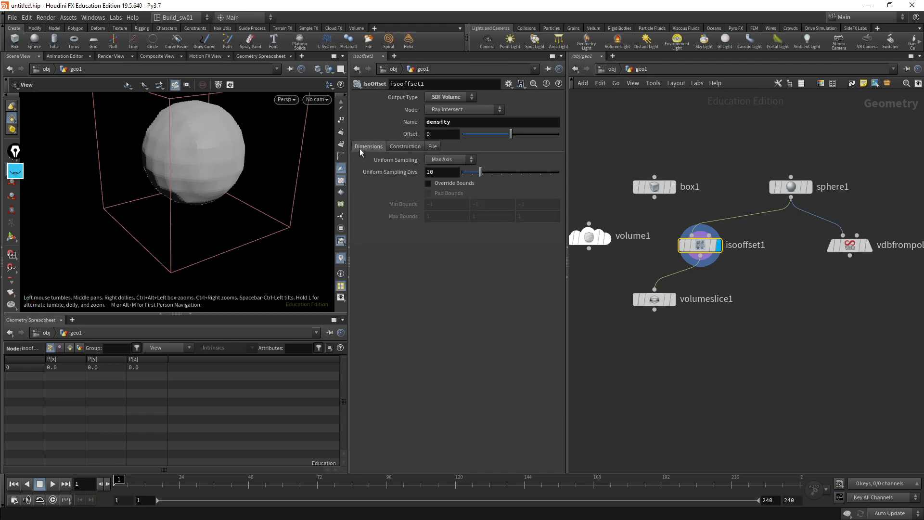
{"action": "mouse_move", "coordinate": [196, 277]}
{"action": "left_mouse_down"}
{"action": "mouse_move", "coordinate": [289, 221]}
{"action": "mouse_move", "coordinate": [208, 254]}
{"action": "left_mouse_up"}
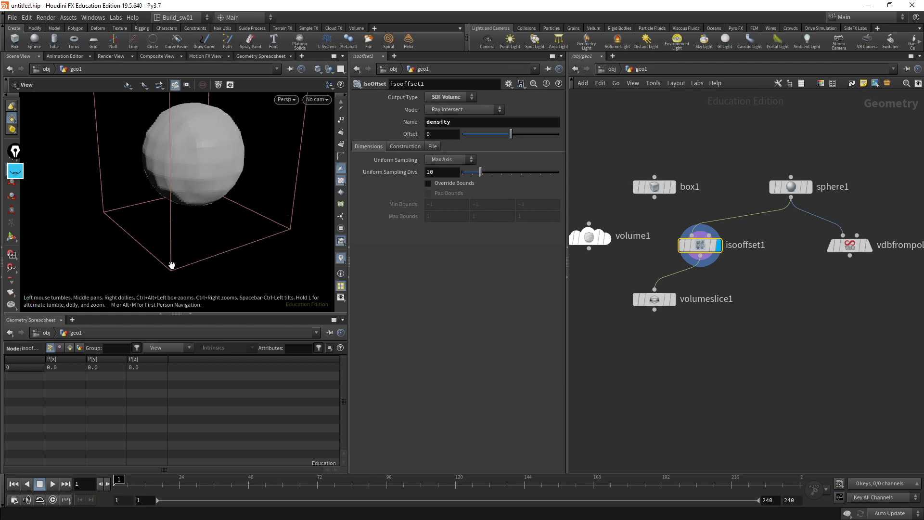
Set isooffset1's Uniform Sampling to By Size with a Div Size of 0.05
{"action": "left_click", "coordinate": [457, 160]}
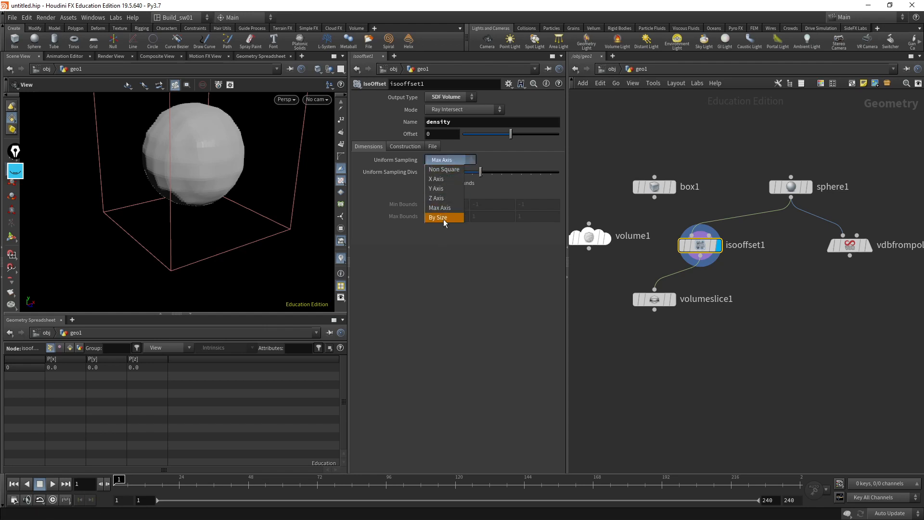
{"action": "left_click", "coordinate": [443, 218]}
{"action": "left_click", "coordinate": [447, 172]}
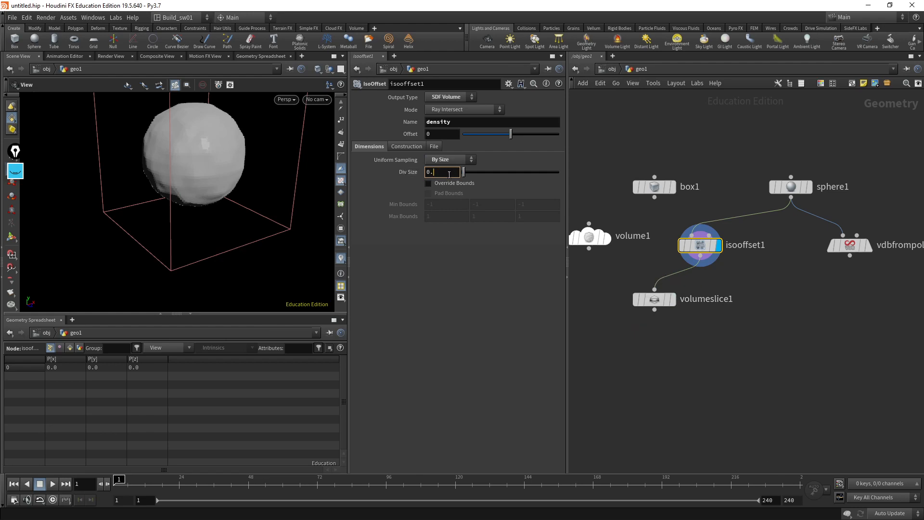
{"action": "type", "text": "5"}
{"action": "key", "text": "Return"}
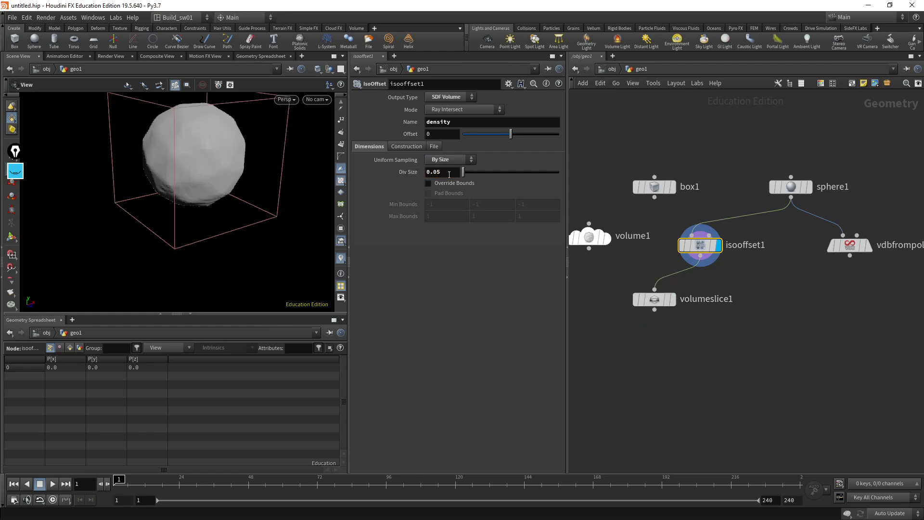
Select and display volumeslice1, and template box1 to overlay its grid on the slice
{"action": "left_click", "coordinate": [674, 299]}
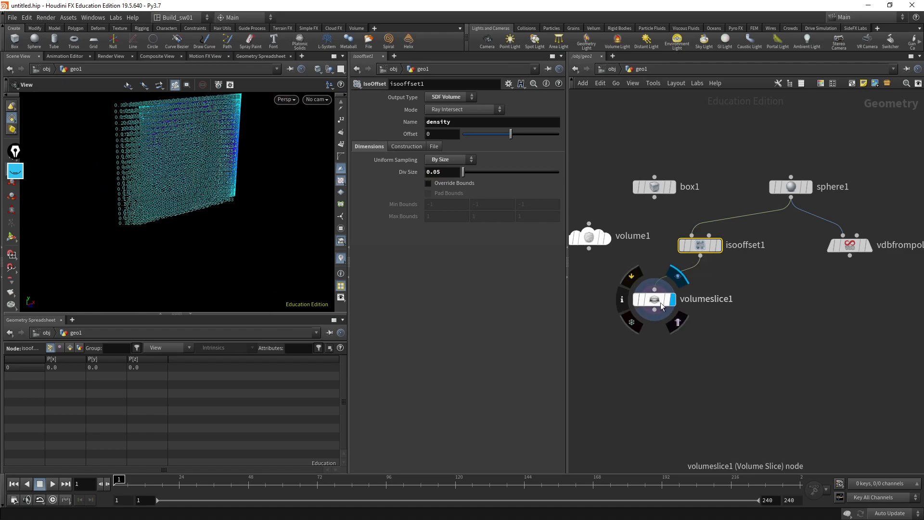
{"action": "left_click", "coordinate": [655, 299]}
{"action": "left_click_drag", "start_coordinate": [148, 177], "coordinate": [217, 182]}
{"action": "left_click", "coordinate": [668, 188]}
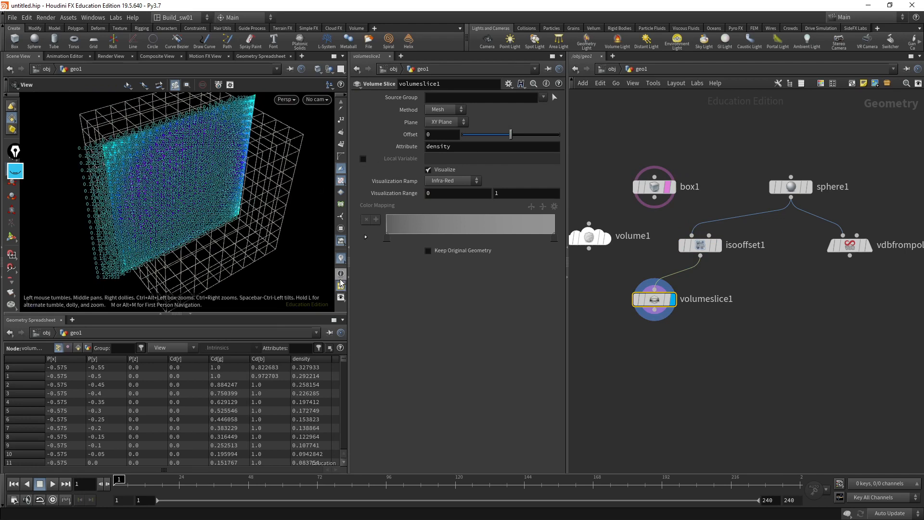
Hide the density value labels in the viewport, view the slice against the box grid, and display isooffset1
{"action": "left_click", "coordinate": [340, 259]}
{"action": "left_click_drag", "start_coordinate": [231, 137], "coordinate": [255, 106]}
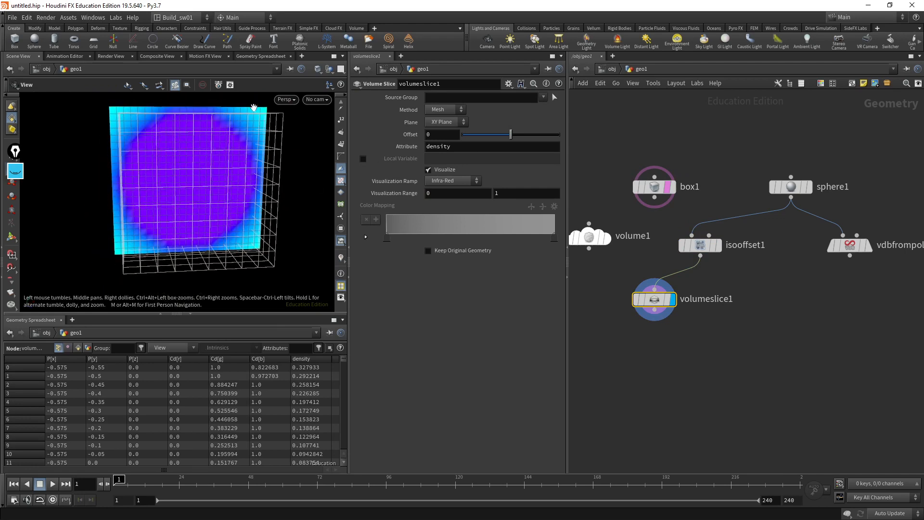
{"action": "left_click", "coordinate": [719, 245]}
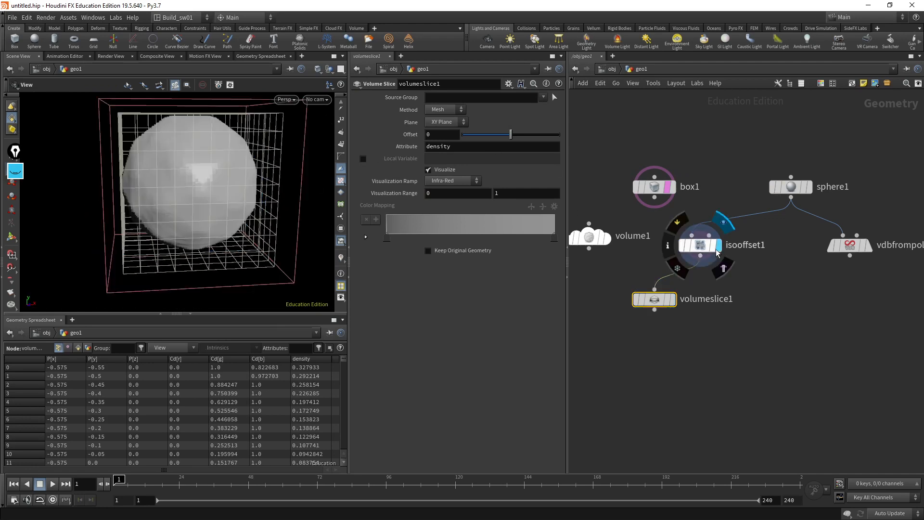
Display and select volumeslice1 and turn off box1's template overlay so the slice shows alone
{"action": "left_click", "coordinate": [672, 299]}
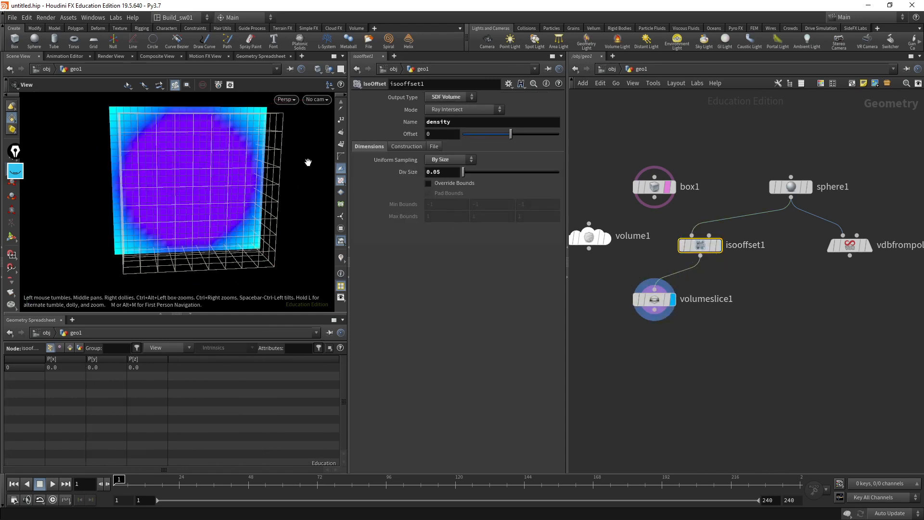
{"action": "left_click_drag", "start_coordinate": [270, 165], "coordinate": [251, 172]}
{"action": "mouse_move", "coordinate": [672, 192]}
{"action": "left_click", "coordinate": [665, 299]}
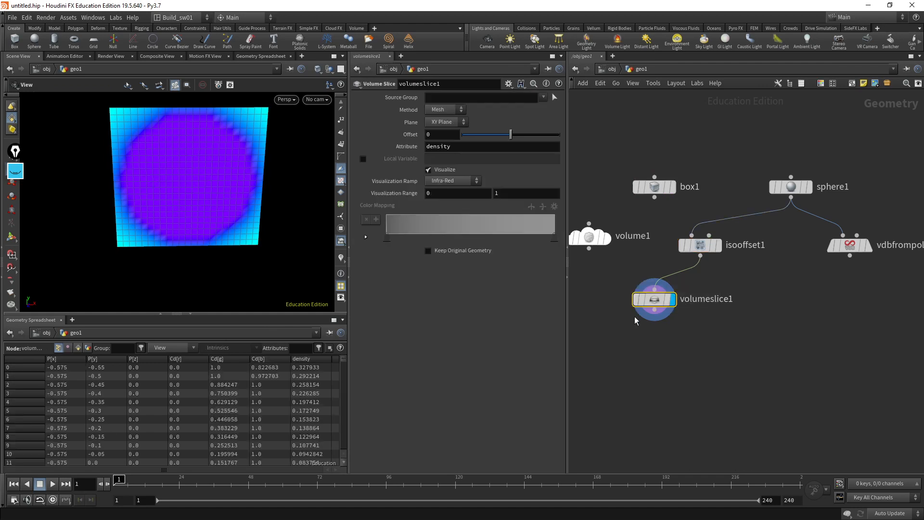
{"action": "left_click_drag", "start_coordinate": [183, 151], "coordinate": [276, 126]}
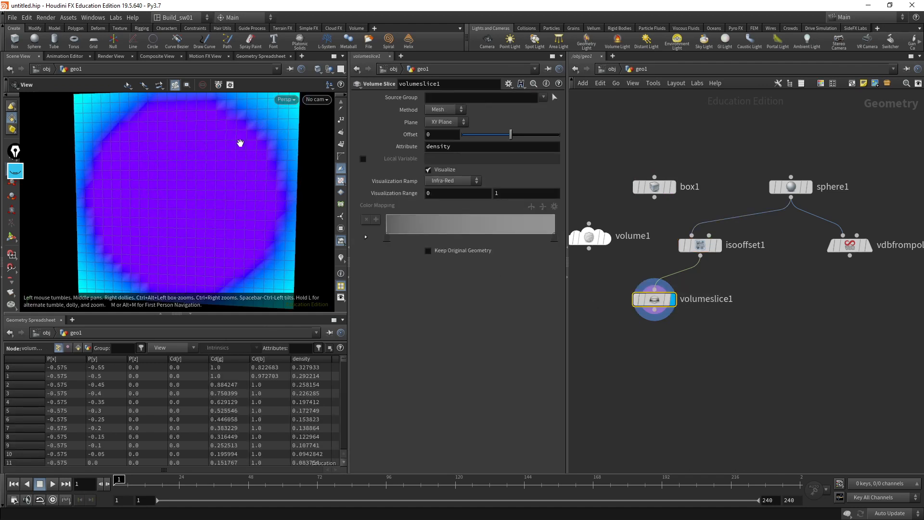
Show the density value labels on the slice and examine them from its centre out to its corner
{"action": "left_click", "coordinate": [340, 258]}
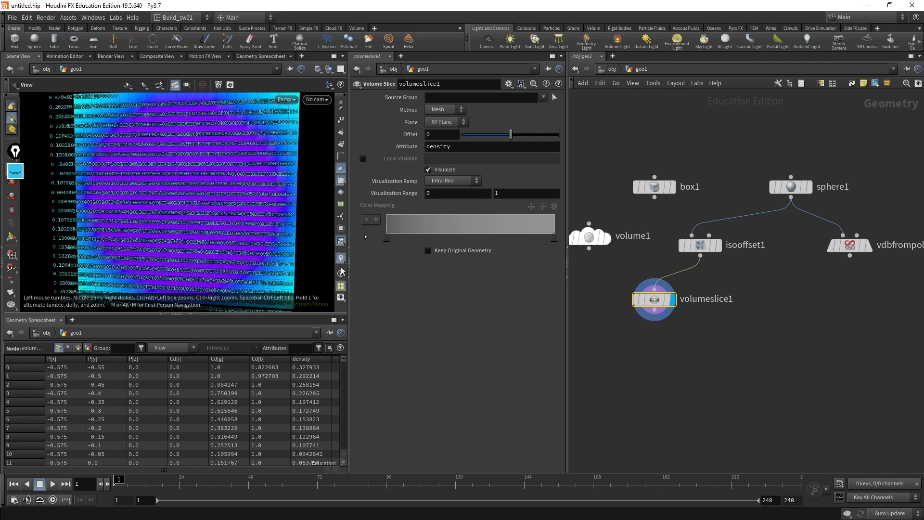
{"action": "scroll", "coordinate": [224, 193], "scroll_direction": "up", "scroll_amount": 5}
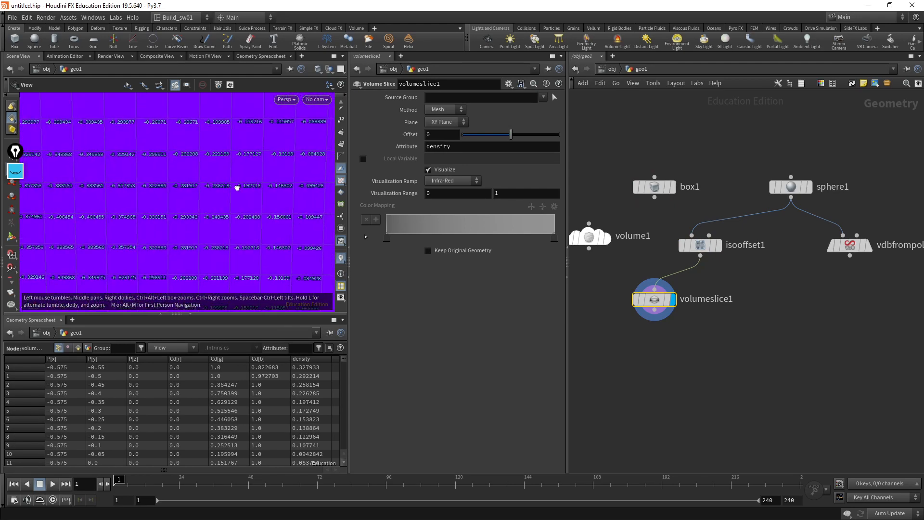
{"action": "middle_click_drag", "start_coordinate": [183, 189], "coordinate": [147, 277]}
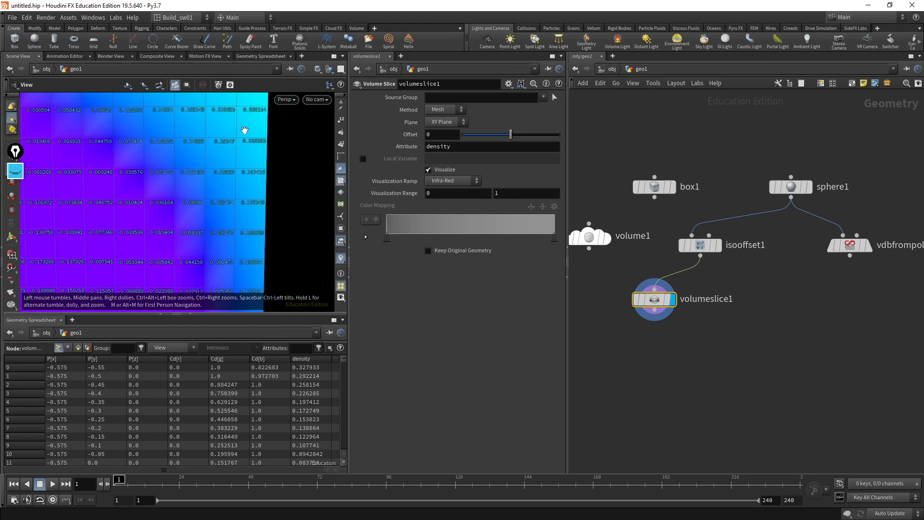
{"action": "scroll", "coordinate": [245, 130], "scroll_direction": "down", "scroll_amount": 10}
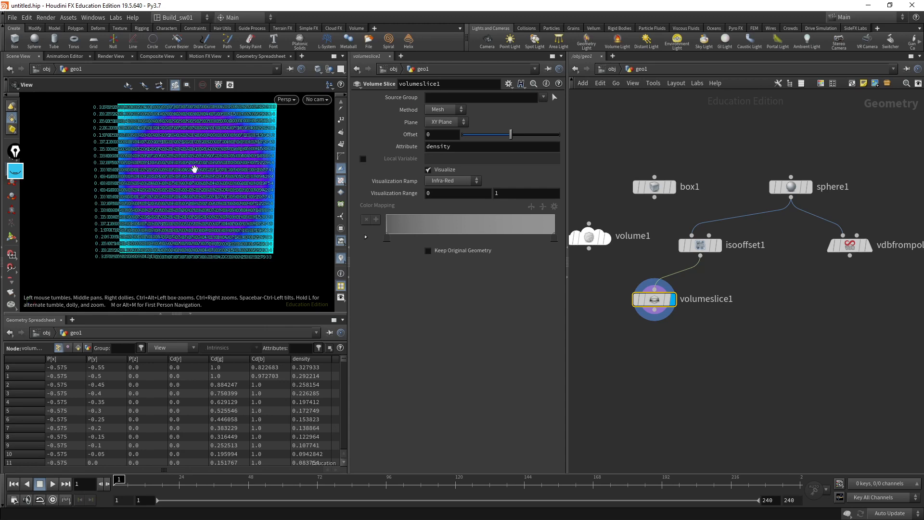
{"action": "left_click_drag", "start_coordinate": [152, 184], "coordinate": [185, 200]}
Display and select isooffset1 and view its SDF sphere
{"action": "mouse_move", "coordinate": [726, 245]}
{"action": "left_click", "coordinate": [724, 222]}
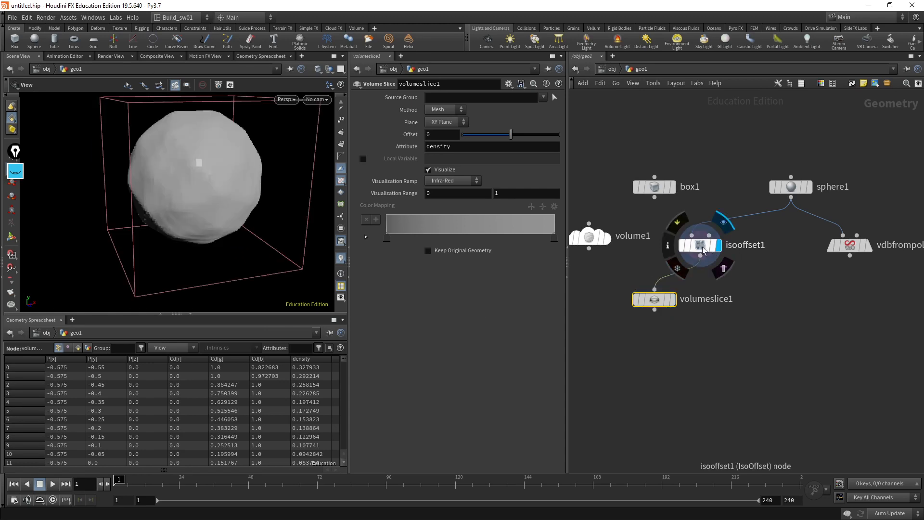
{"action": "left_click", "coordinate": [700, 246]}
{"action": "left_click_drag", "start_coordinate": [198, 169], "coordinate": [217, 177]}
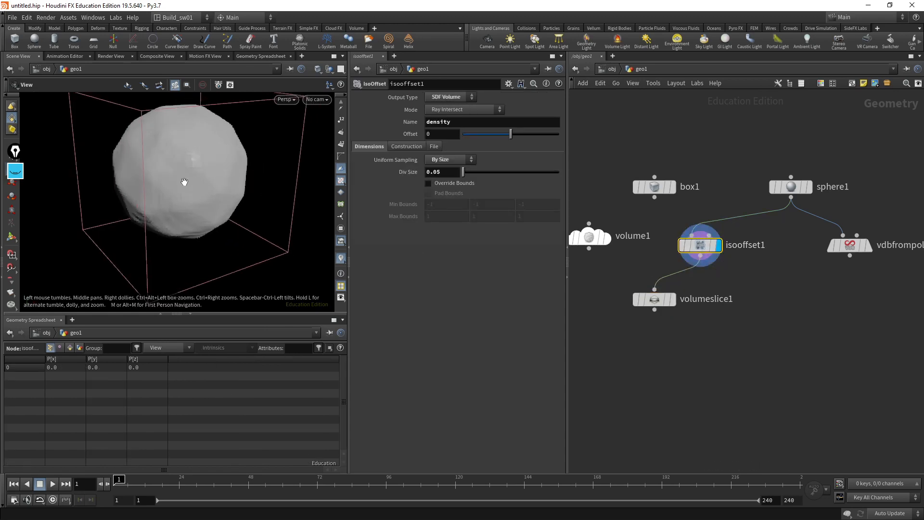
Place volumeslice1 below vdbfrompolygons1, rewire its input to vdbfrompolygons1, and display and select the slice
{"action": "scroll", "coordinate": [781, 292], "scroll_direction": "down", "scroll_amount": 1}
{"action": "middle_click_drag", "start_coordinate": [781, 291], "coordinate": [710, 300]}
{"action": "left_click_drag", "start_coordinate": [603, 307], "coordinate": [759, 312]}
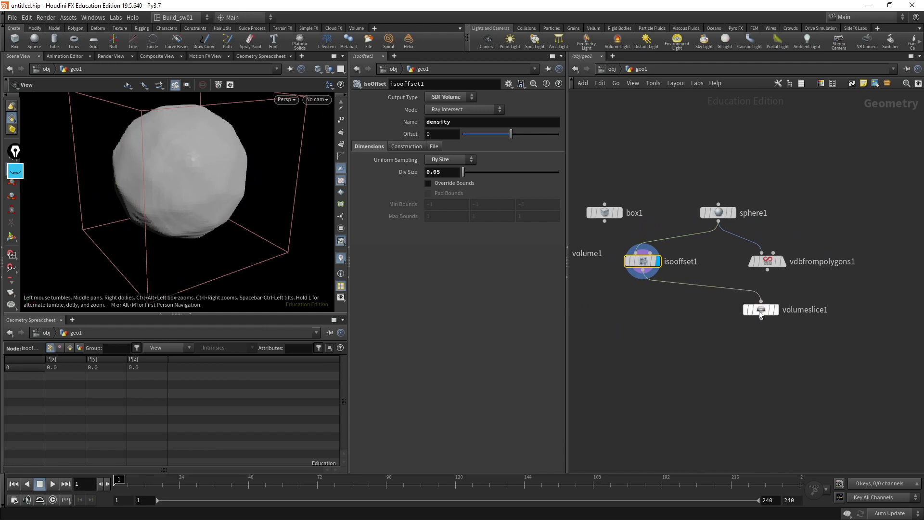
{"action": "mouse_move", "coordinate": [761, 313]}
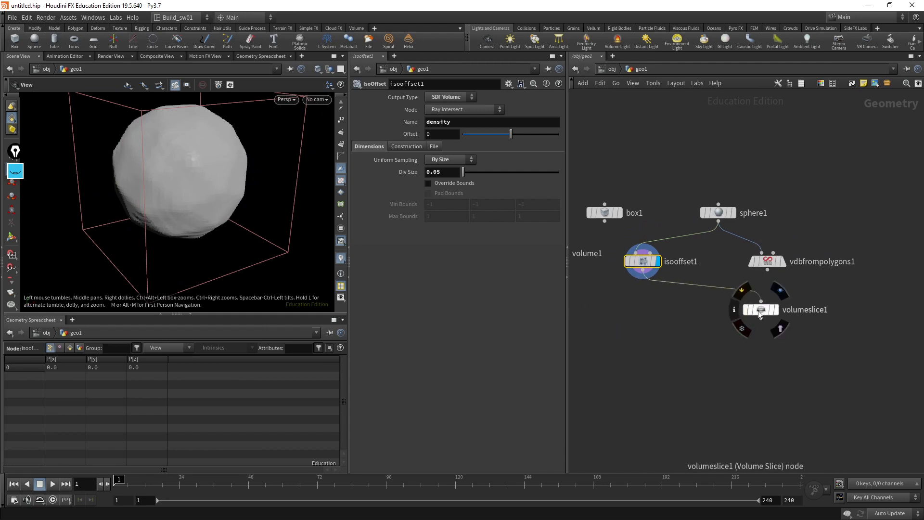
{"action": "left_click_drag", "start_coordinate": [767, 270], "coordinate": [761, 301]}
{"action": "left_click", "coordinate": [776, 310]}
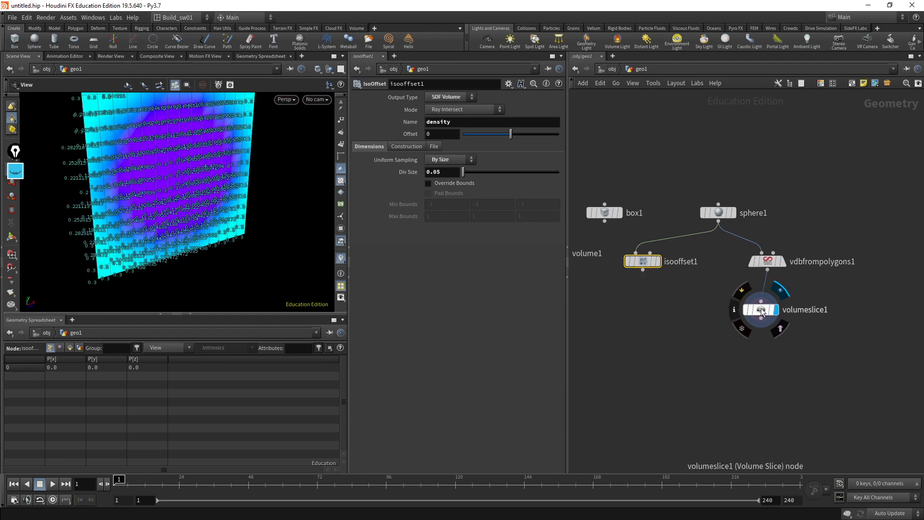
{"action": "left_click", "coordinate": [762, 312]}
{"action": "left_click_drag", "start_coordinate": [246, 187], "coordinate": [253, 221]}
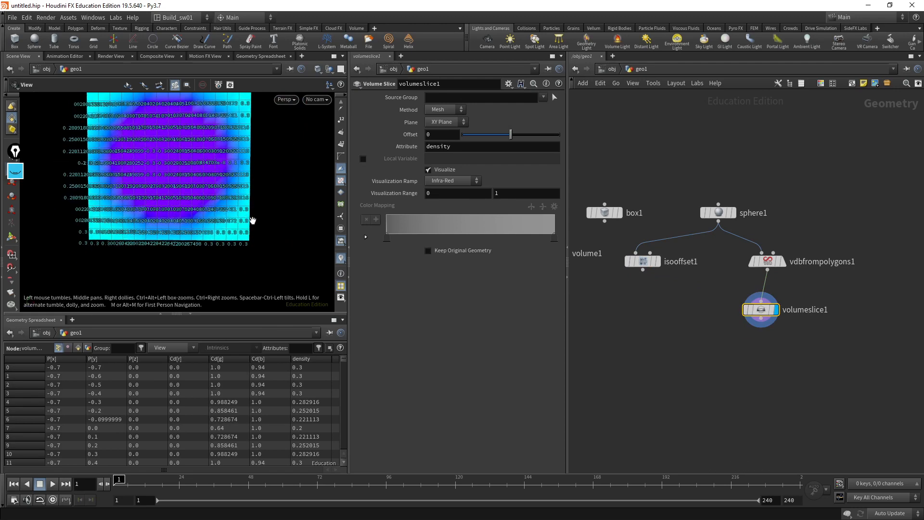
{"action": "middle_click_drag", "start_coordinate": [252, 221], "coordinate": [260, 243]}
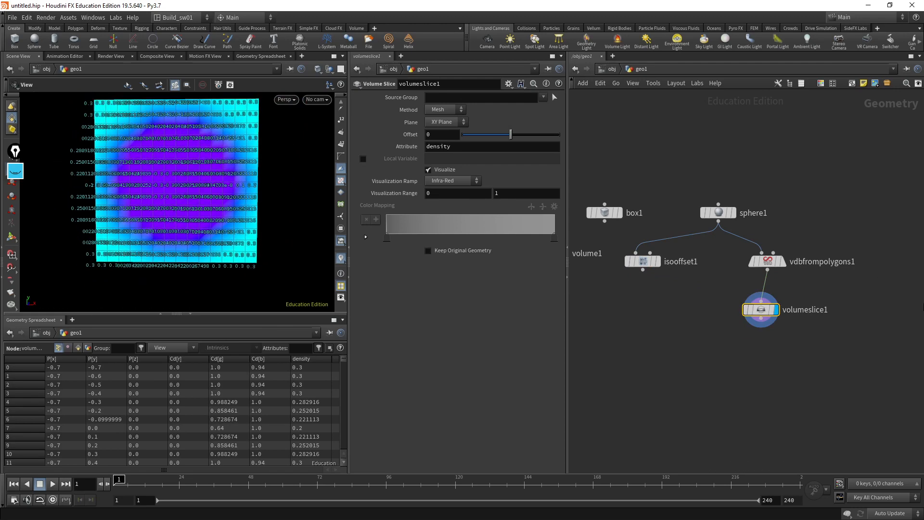
Display and select vdbfrompolygons1 to view its surface, switch the display back to volumeslice1, and reposition the slice node
{"action": "left_click", "coordinate": [782, 261]}
{"action": "left_click", "coordinate": [767, 262]}
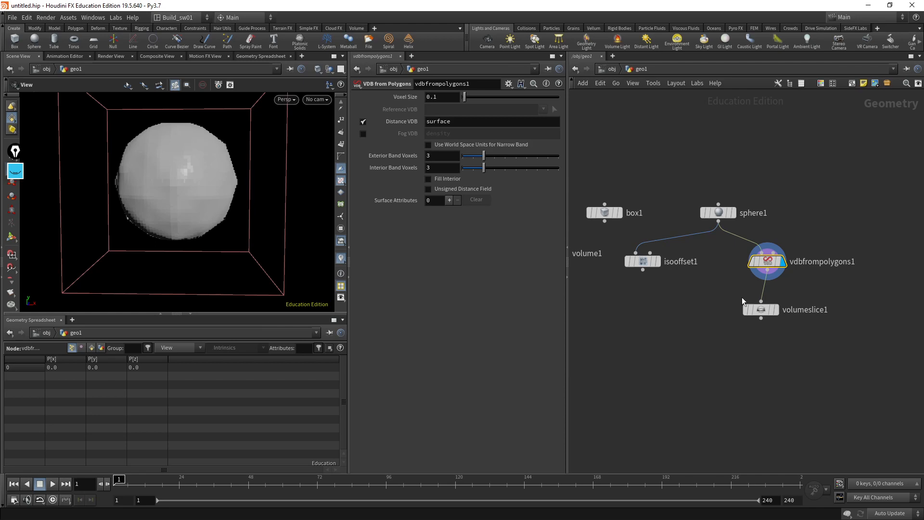
{"action": "left_click", "coordinate": [776, 310]}
{"action": "left_click_drag", "start_coordinate": [764, 314], "coordinate": [730, 321]}
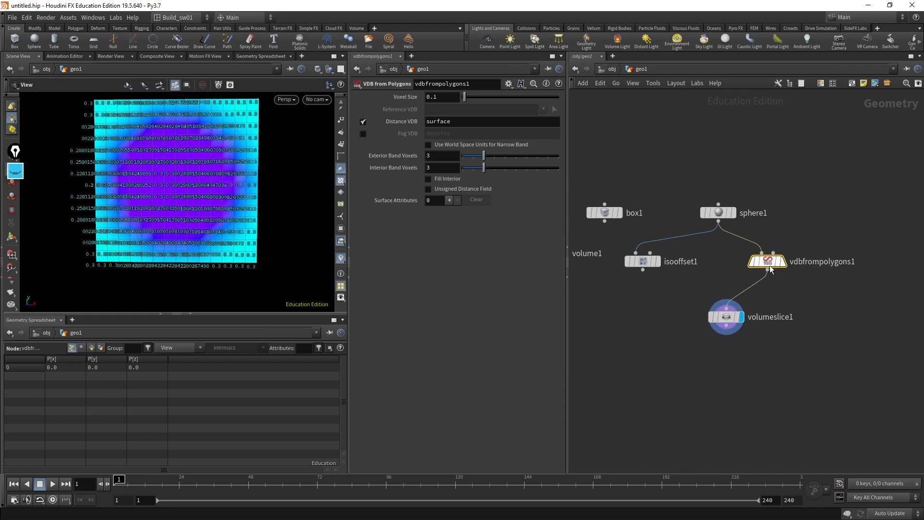
{"action": "right_click_drag", "start_coordinate": [238, 198], "coordinate": [198, 193]}
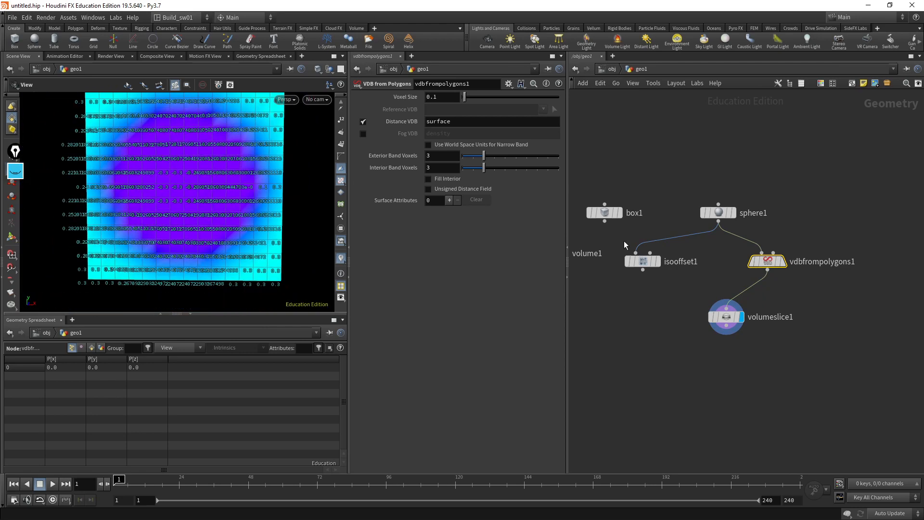
Set vdbfrompolygons1's Voxel Size to 0.01 and hide the density value labels in the viewport
{"action": "double_click", "coordinate": [447, 97]}
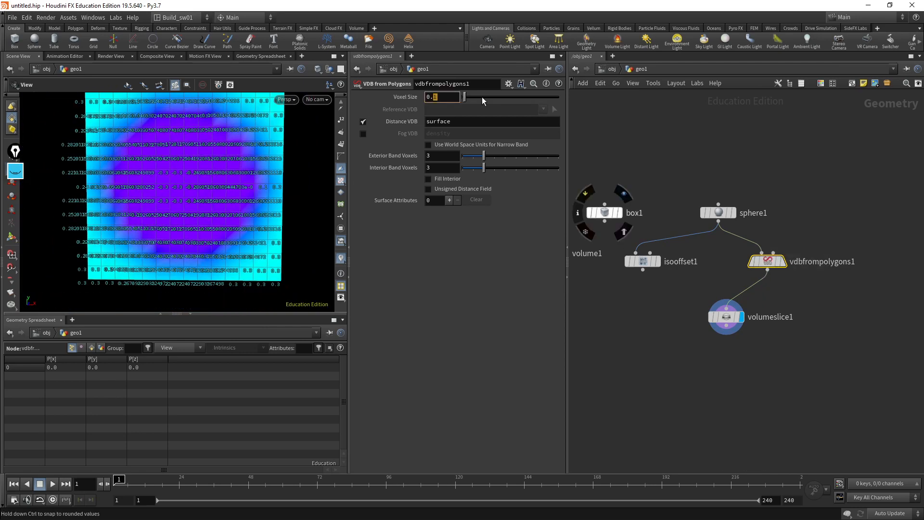
{"action": "type", "text": "01"}
{"action": "key", "text": "Return"}
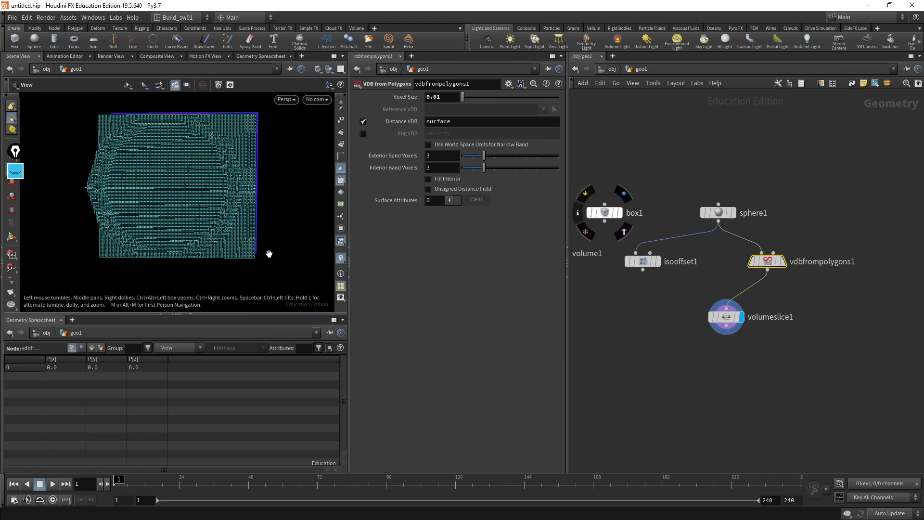
{"action": "right_click_drag", "start_coordinate": [196, 189], "coordinate": [379, 219]}
{"action": "left_click", "coordinate": [342, 260]}
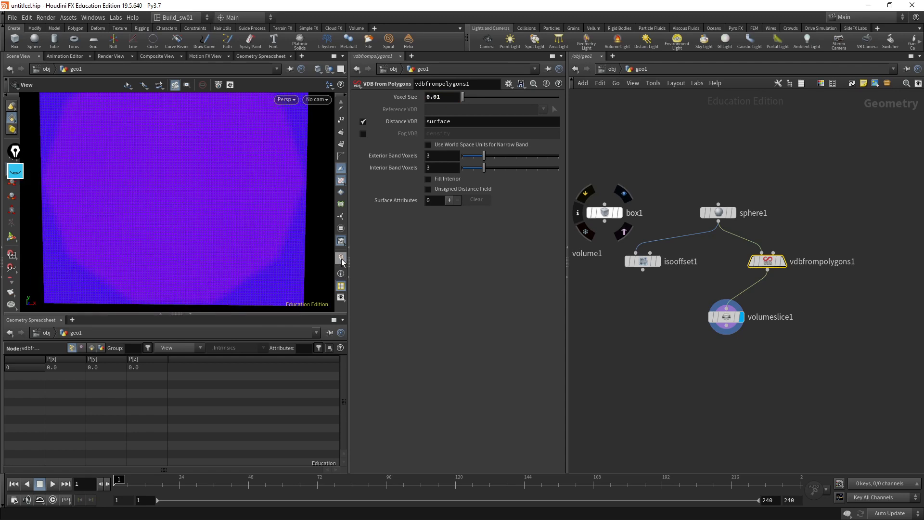
{"action": "right_click_drag", "start_coordinate": [272, 203], "coordinate": [244, 212]}
{"action": "left_click_drag", "start_coordinate": [244, 209], "coordinate": [233, 206]}
Select volumeslice1 and set its Visualization Ramp to Blackbody
{"action": "left_click_drag", "start_coordinate": [766, 299], "coordinate": [722, 330]}
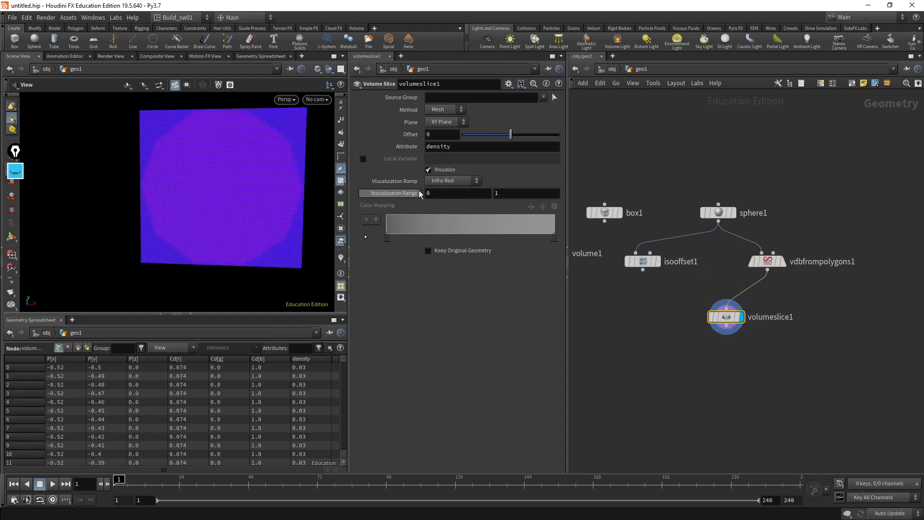
{"action": "left_click", "coordinate": [448, 181]}
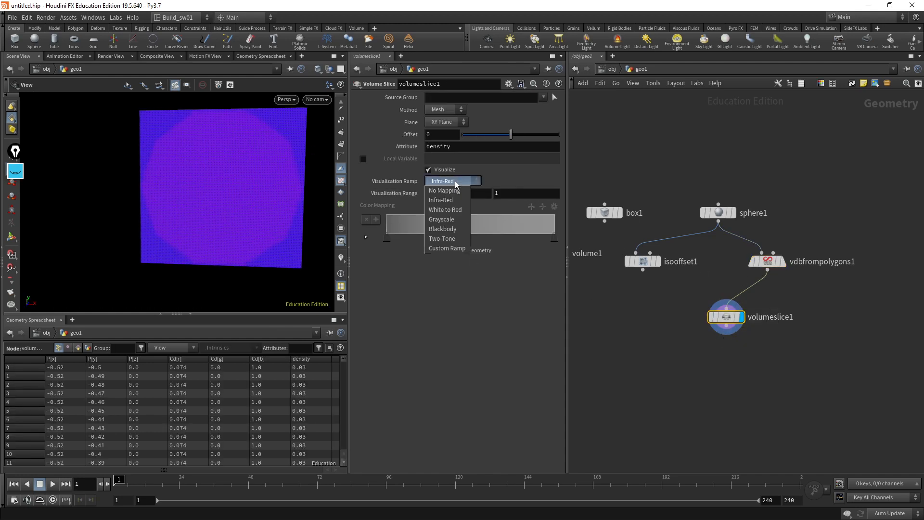
{"action": "left_click", "coordinate": [452, 229]}
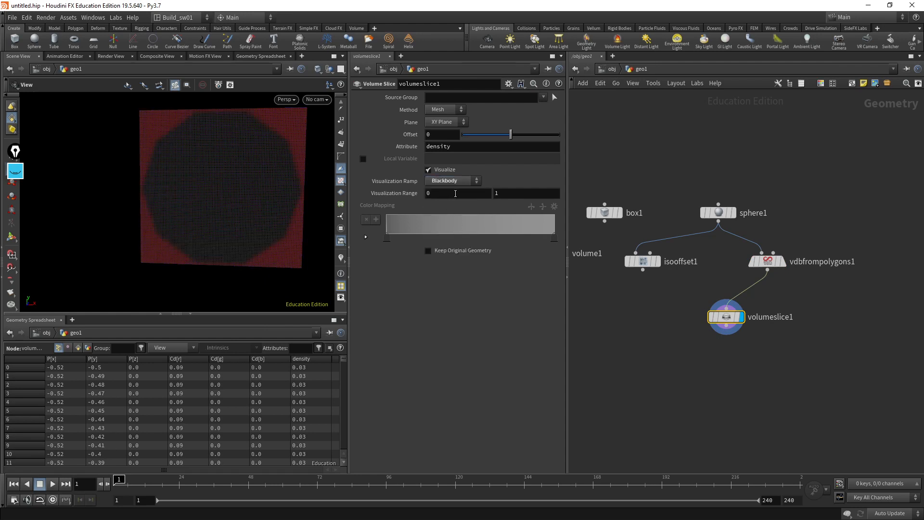
Set volumeslice1's Visualization Range to -0.3 and 0.3
{"action": "left_click", "coordinate": [462, 197]}
{"action": "type", "text": "-"}
{"action": "key", "text": "Tab"}
{"action": "type", "text": ".3;"}
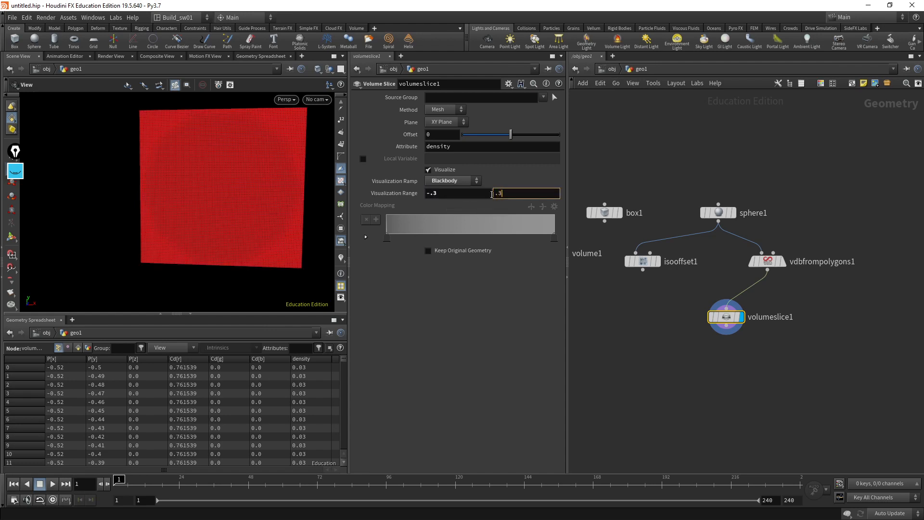
{"action": "key", "text": "Return"}
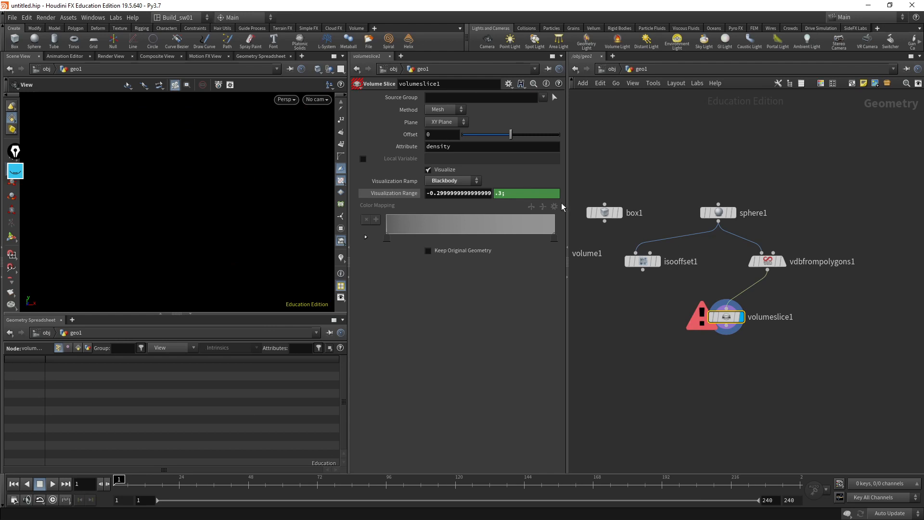
{"action": "key", "text": "ctrl+z"}
{"action": "left_click", "coordinate": [519, 195]}
{"action": "type", "text": ".3"}
{"action": "key", "text": "Return"}
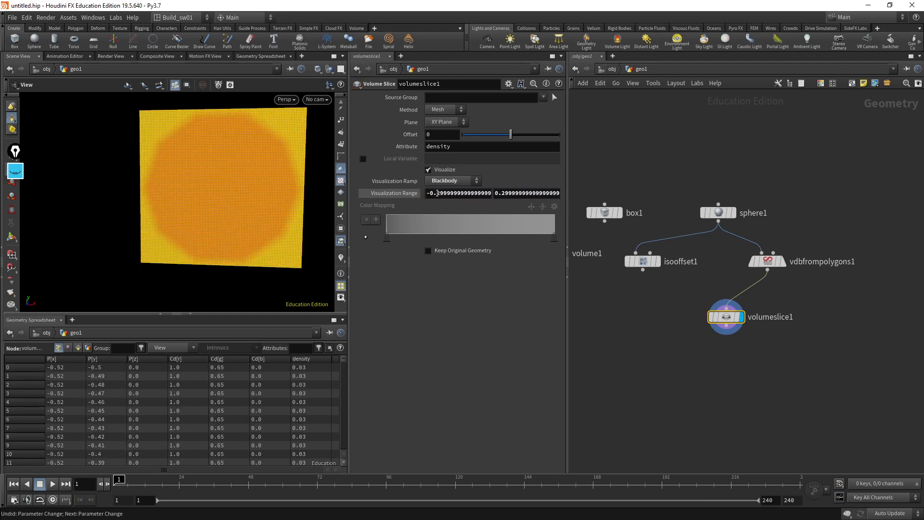
Set volumeslice1's Visualization Range to -1 and 1
{"action": "left_click_drag", "start_coordinate": [431, 193], "coordinate": [460, 194]}
{"action": "type", "text": "1"}
{"action": "key", "text": "Return"}
{"action": "type", "text": "1"}
{"action": "left_click", "coordinate": [459, 194]}
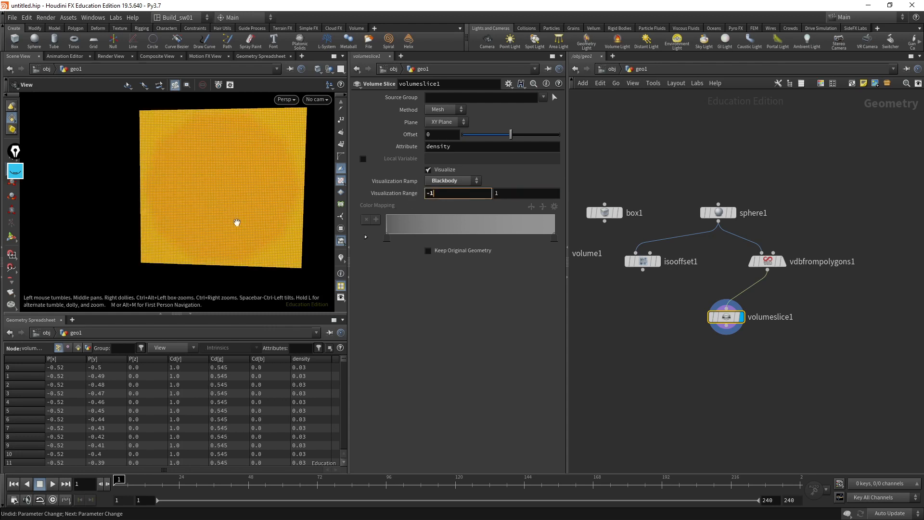
Try the White to Red and Grayscale Visualization Ramps on the slice, and set the ramp back to Infra-Red
{"action": "left_click", "coordinate": [449, 182]}
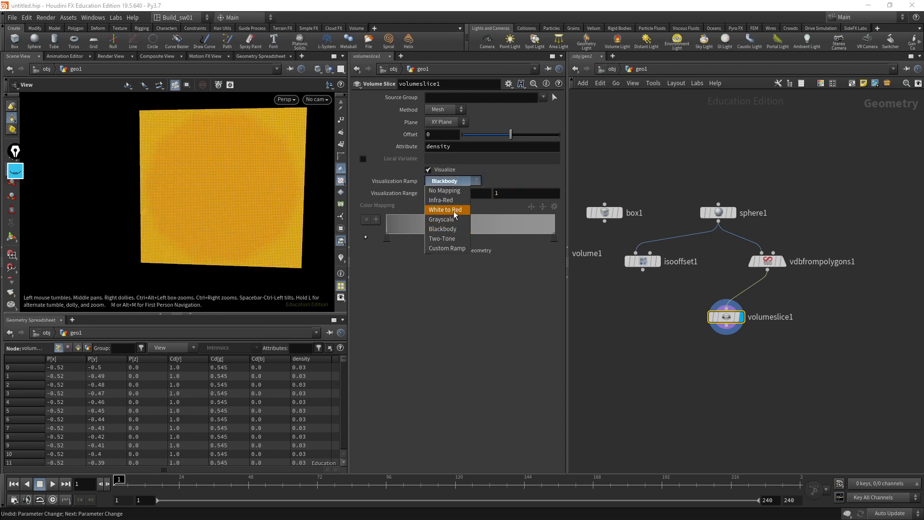
{"action": "left_click", "coordinate": [453, 210]}
{"action": "left_click", "coordinate": [450, 183]}
{"action": "left_click", "coordinate": [442, 220]}
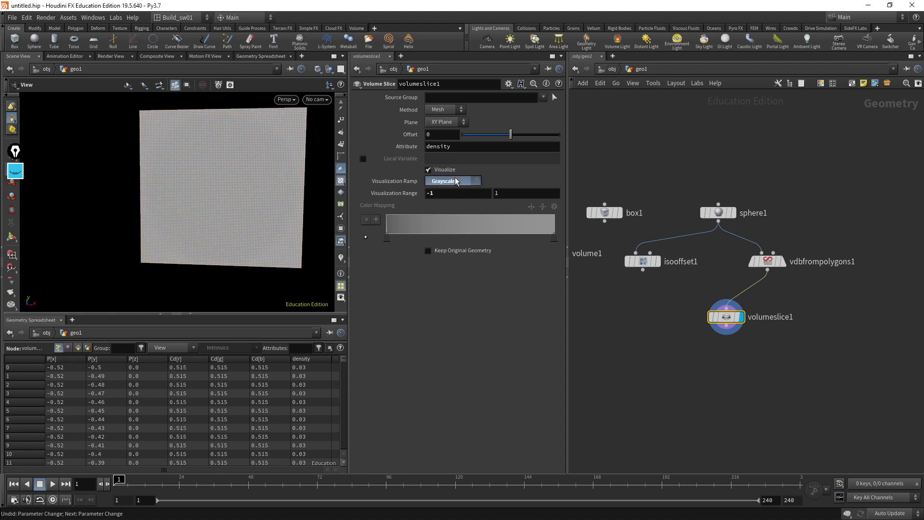
{"action": "left_click", "coordinate": [450, 181]}
{"action": "left_click", "coordinate": [458, 201]}
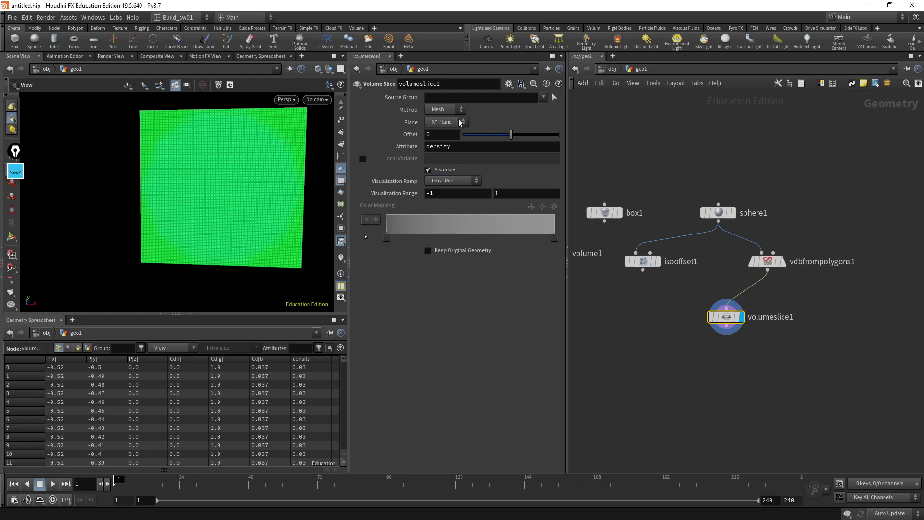
View the slice at an angle and adjust its Visualization Range to -0.3 and 1.6
{"action": "left_click_drag", "start_coordinate": [294, 163], "coordinate": [159, 202]}
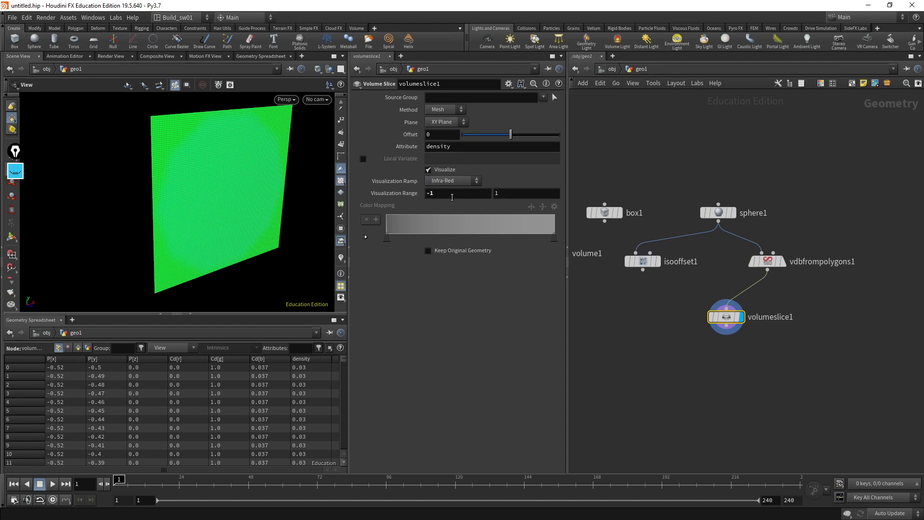
{"action": "middle_click_drag", "start_coordinate": [452, 197], "coordinate": [554, 189]}
Select vdbfrompolygons1 and set its Voxel Size to 0.1
{"action": "left_click_drag", "start_coordinate": [840, 236], "coordinate": [770, 279]}
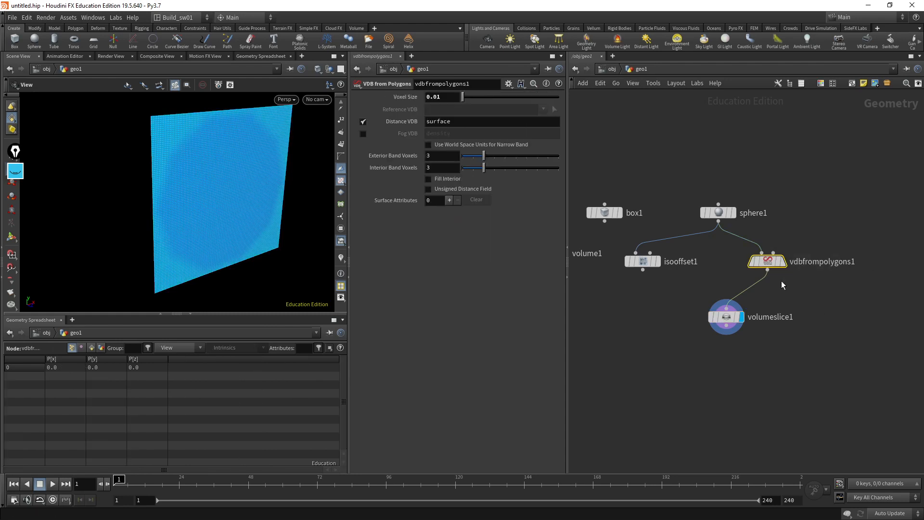
{"action": "left_click", "coordinate": [449, 98]}
{"action": "key", "text": "BackSpace"}
{"action": "key", "text": "BackSpace"}
{"action": "type", "text": "1"}
{"action": "key", "text": "Return"}
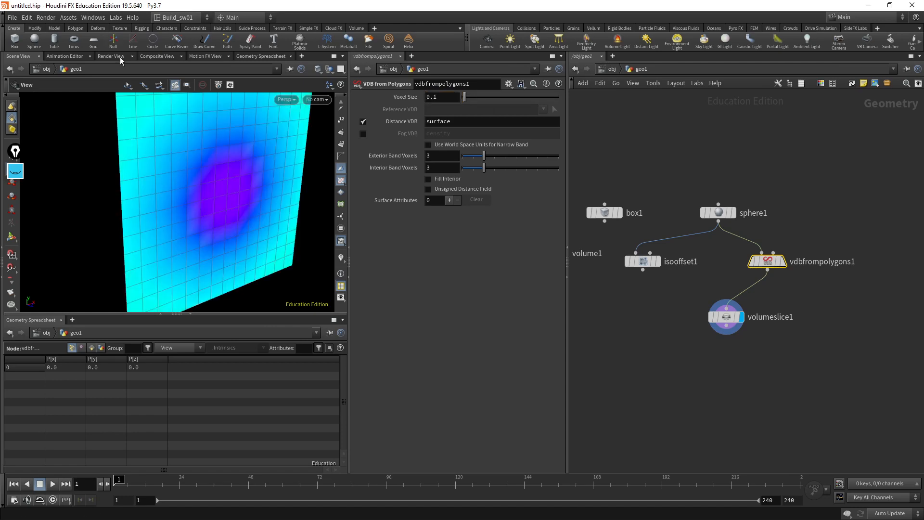
Select volumeslice1 again and set its Visualization Range to -0.3 and 1
{"action": "left_click_drag", "start_coordinate": [294, 237], "coordinate": [253, 230]}
{"action": "left_click_drag", "start_coordinate": [820, 352], "coordinate": [669, 290]}
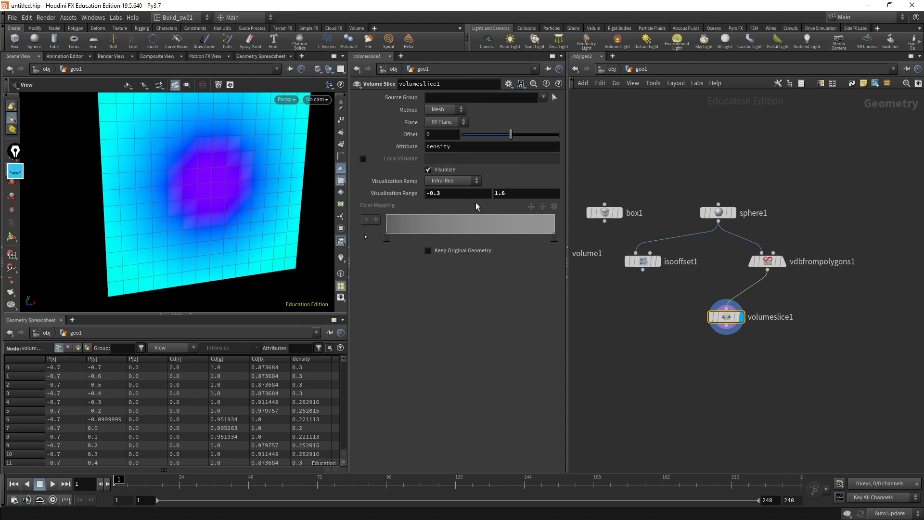
{"action": "middle_click_drag", "start_coordinate": [461, 196], "coordinate": [479, 198]}
{"action": "key", "text": "BackSpace"}
{"action": "key", "text": "BackSpace"}
{"action": "key", "text": "Return"}
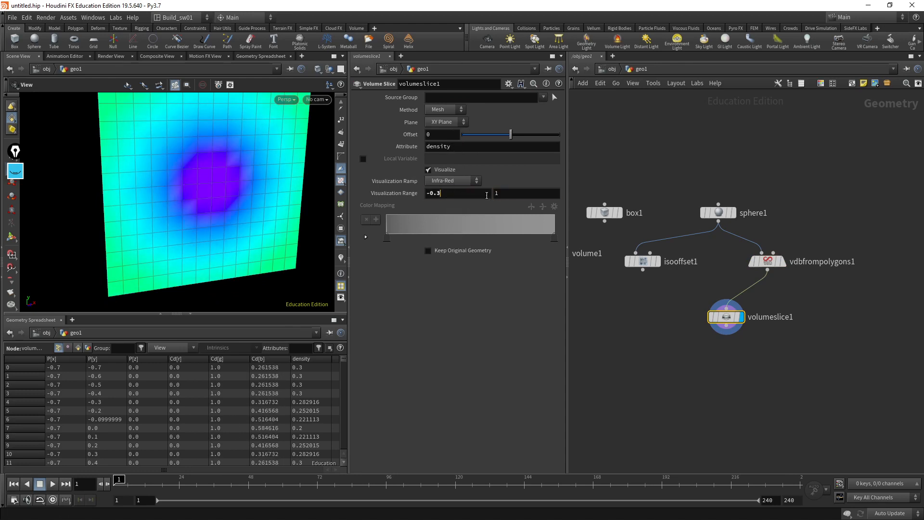
Try the Grayscale Visualization Ramp on the slice, then switch the ramp to Blackbody and frame the slice
{"action": "left_click", "coordinate": [455, 180]}
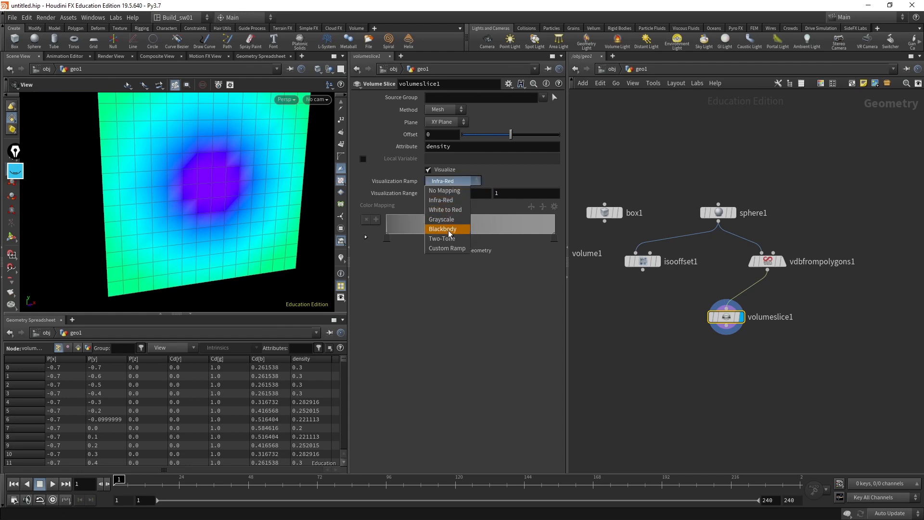
{"action": "left_click", "coordinate": [455, 220]}
{"action": "left_click", "coordinate": [455, 181]}
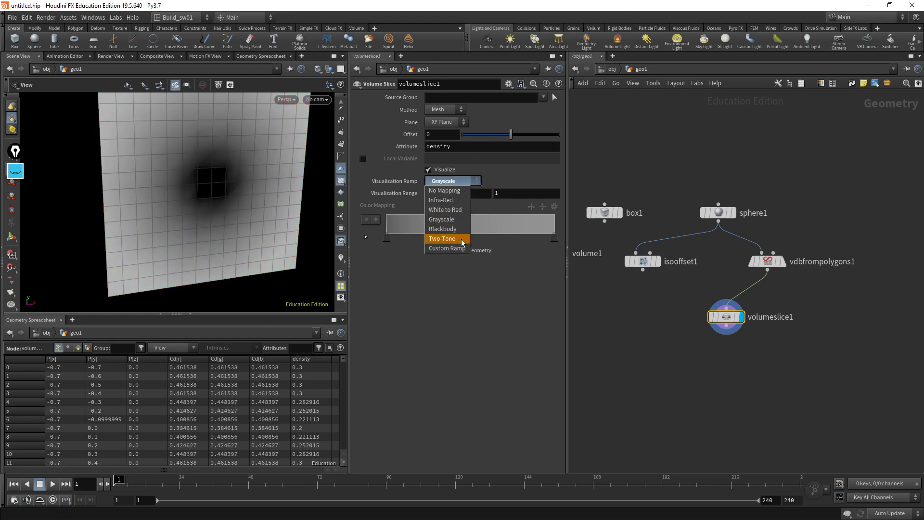
{"action": "left_click", "coordinate": [460, 230]}
{"action": "right_click_drag", "start_coordinate": [243, 200], "coordinate": [225, 189]}
{"action": "middle_click_drag", "start_coordinate": [247, 182], "coordinate": [248, 209]}
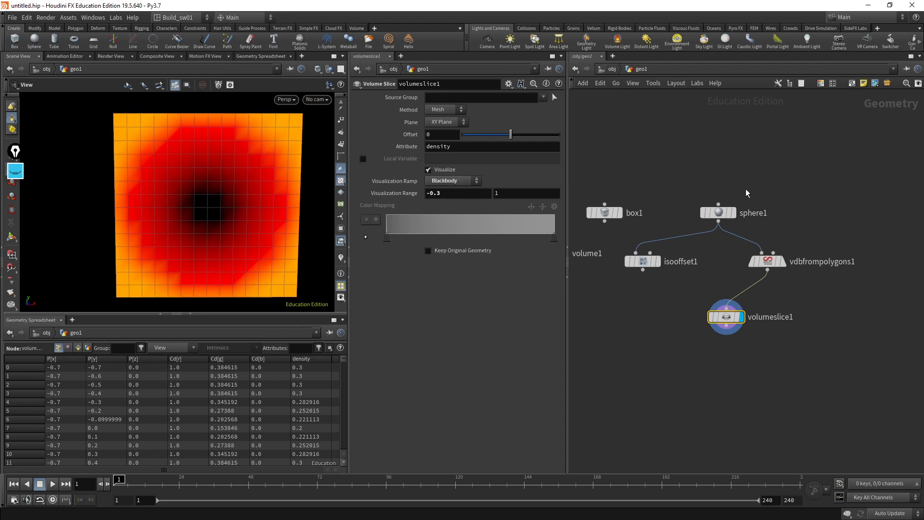
Check vdbfrompolygons1, then reselect volumeslice1 and set the upper Visualization Range value to .3
{"action": "left_click", "coordinate": [767, 261]}
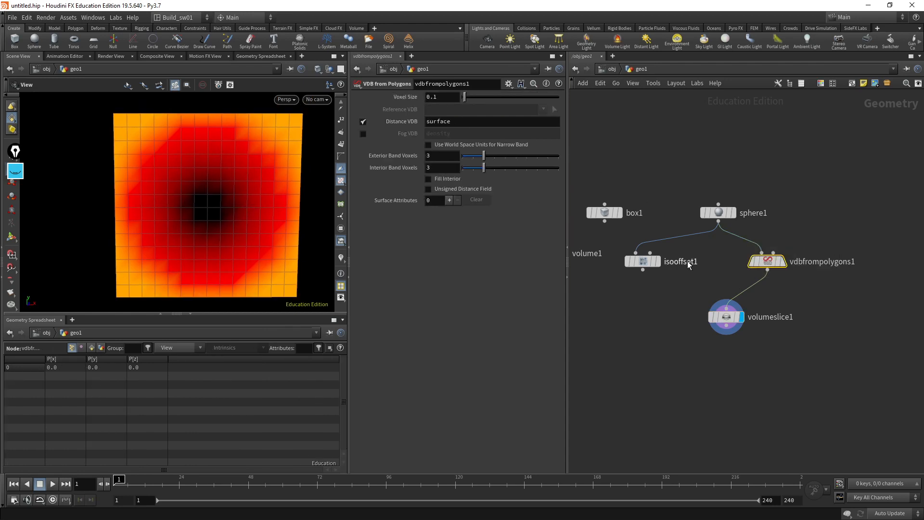
{"action": "left_click", "coordinate": [750, 317]}
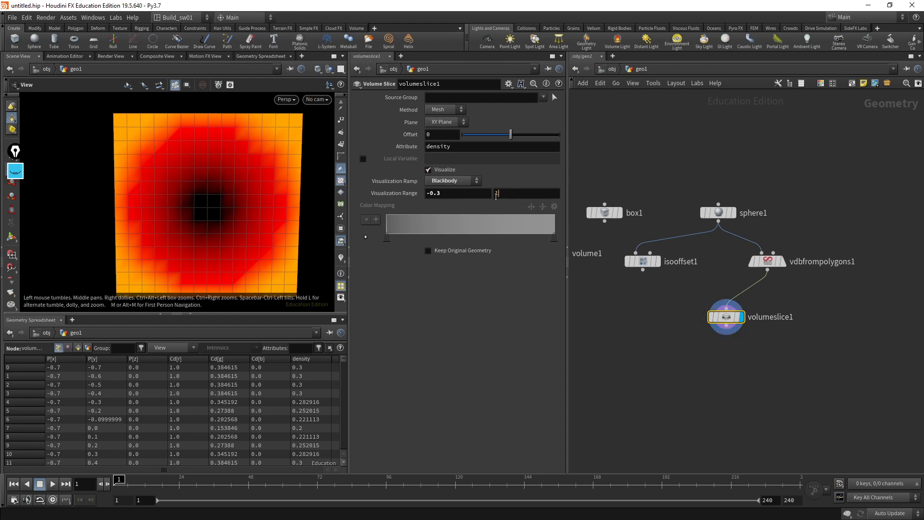
{"action": "left_click", "coordinate": [496, 194]}
{"action": "key", "text": "Return"}
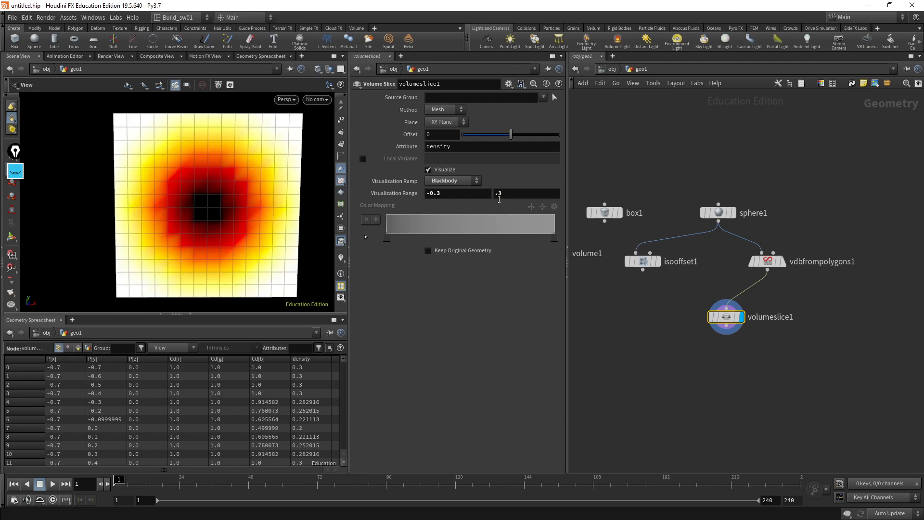
Set the slice's Visualization Range to 0 and 1
{"action": "left_click_drag", "start_coordinate": [455, 197], "coordinate": [425, 193]}
{"action": "type", "text": "0"}
{"action": "left_click_drag", "start_coordinate": [525, 193], "coordinate": [419, 194]}
{"action": "type", "text": "1"}
{"action": "left_click", "coordinate": [433, 194]}
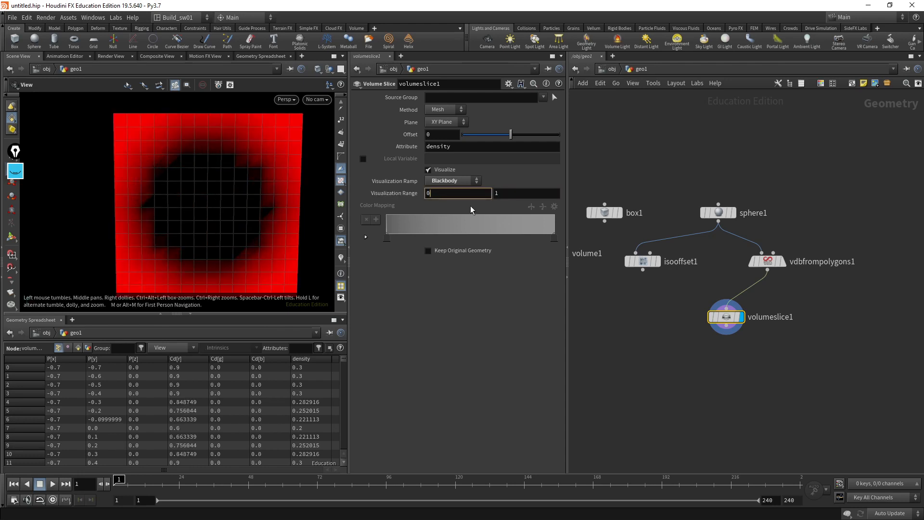
Select vdbfrompolygons1, display it in the viewport and move its node slightly farther from isooffset1
{"action": "left_click", "coordinate": [769, 262]}
{"action": "middle_click_drag", "start_coordinate": [760, 242], "coordinate": [686, 250]}
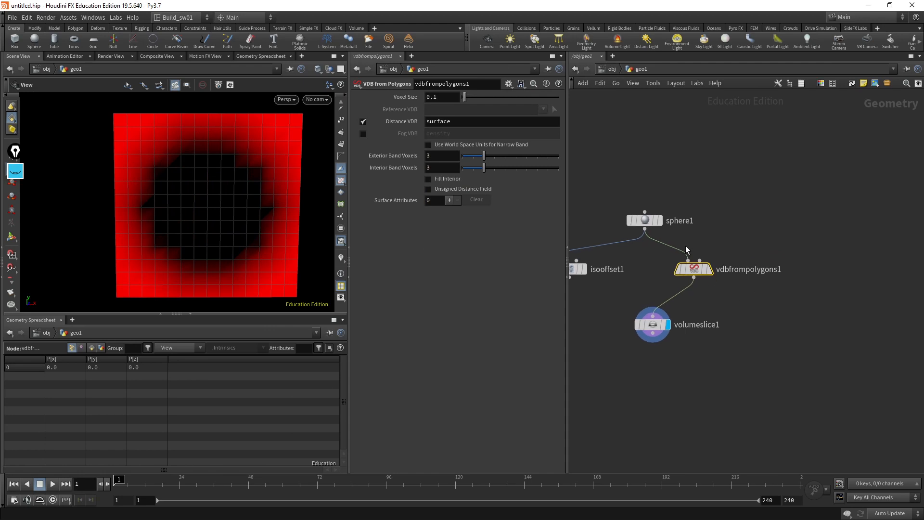
{"action": "left_click", "coordinate": [711, 271]}
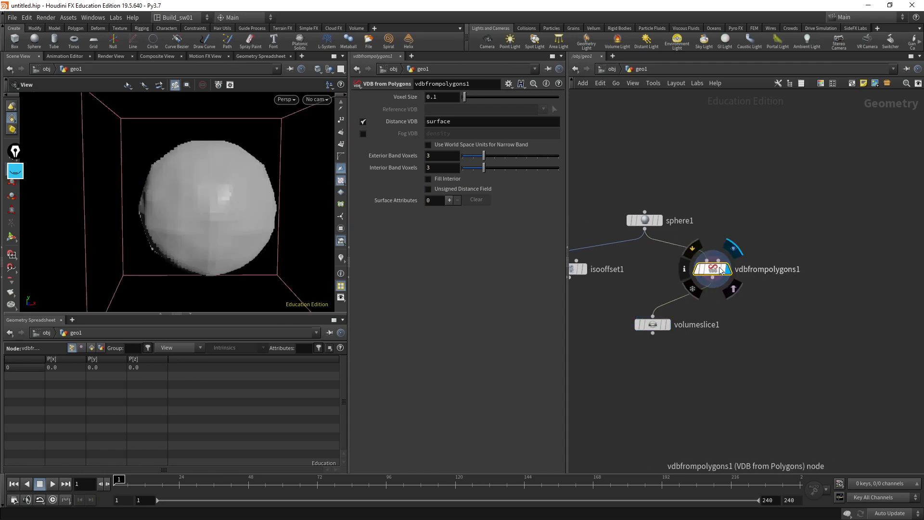
{"action": "left_click_drag", "start_coordinate": [686, 270], "coordinate": [716, 269]}
Examine the VDB sphere's surface up close and its bounding box from several angles
{"action": "key", "text": "shift+w"}
{"action": "mouse_move", "coordinate": [233, 206]}
{"action": "left_mouse_down"}
{"action": "mouse_move", "coordinate": [245, 203]}
{"action": "mouse_move", "coordinate": [235, 184]}
{"action": "left_mouse_up"}
{"action": "key", "text": "shift+w"}
{"action": "mouse_move", "coordinate": [263, 164]}
{"action": "right_mouse_down"}
{"action": "mouse_move", "coordinate": [418, 182]}
{"action": "mouse_move", "coordinate": [295, 169]}
{"action": "right_mouse_up"}
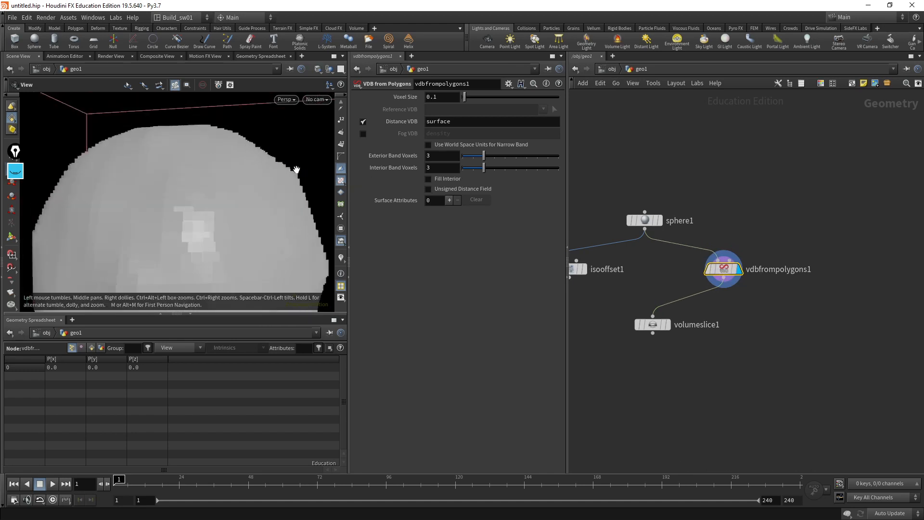
{"action": "middle_click_drag", "start_coordinate": [298, 195], "coordinate": [239, 132]}
{"action": "right_click_drag", "start_coordinate": [239, 132], "coordinate": [48, 152]}
{"action": "middle_click_drag", "start_coordinate": [223, 169], "coordinate": [256, 139]}
{"action": "left_click_drag", "start_coordinate": [256, 139], "coordinate": [297, 189]}
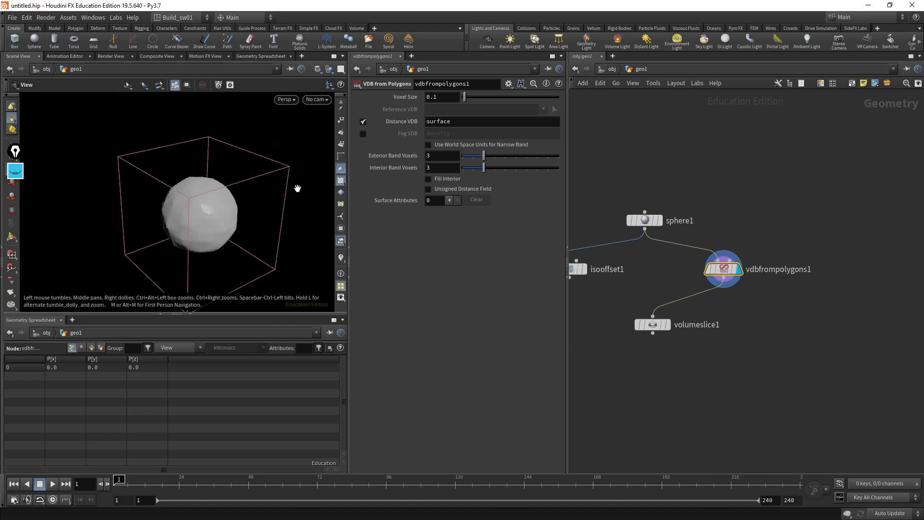
{"action": "left_click_drag", "start_coordinate": [255, 254], "coordinate": [226, 196]}
{"action": "right_click_drag", "start_coordinate": [226, 196], "coordinate": [344, 207]}
{"action": "middle_click_drag", "start_coordinate": [301, 181], "coordinate": [261, 171]}
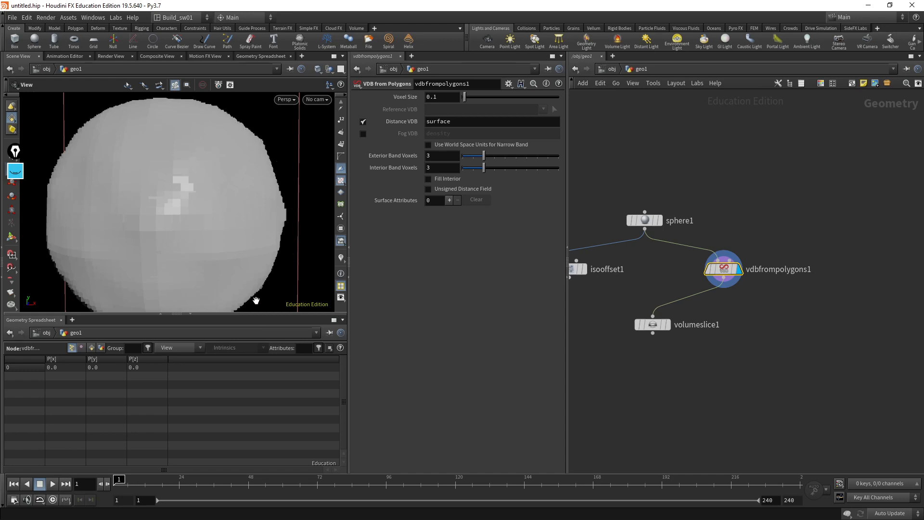
Compare the parameters of isooffset1 with those of vdbfrompolygons1
{"action": "middle_click_drag", "start_coordinate": [557, 279], "coordinate": [597, 282]}
{"action": "left_click", "coordinate": [609, 273]}
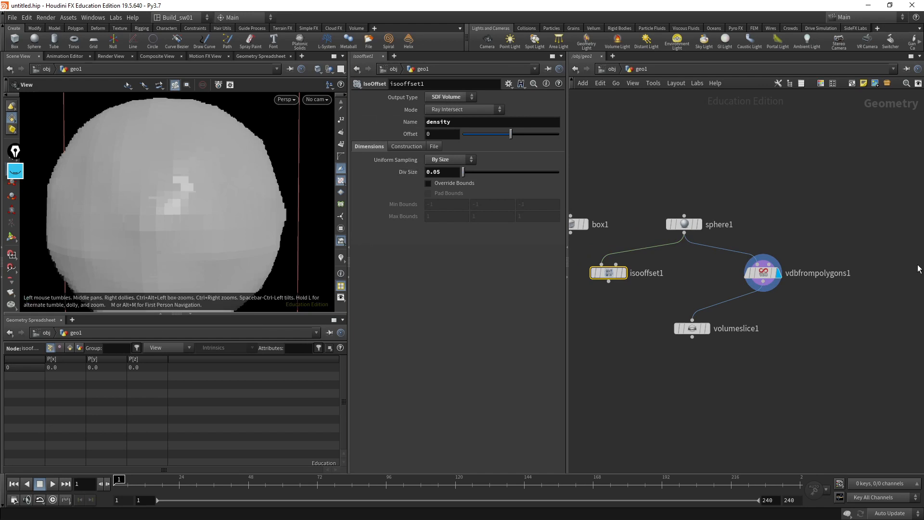
{"action": "left_click", "coordinate": [763, 273]}
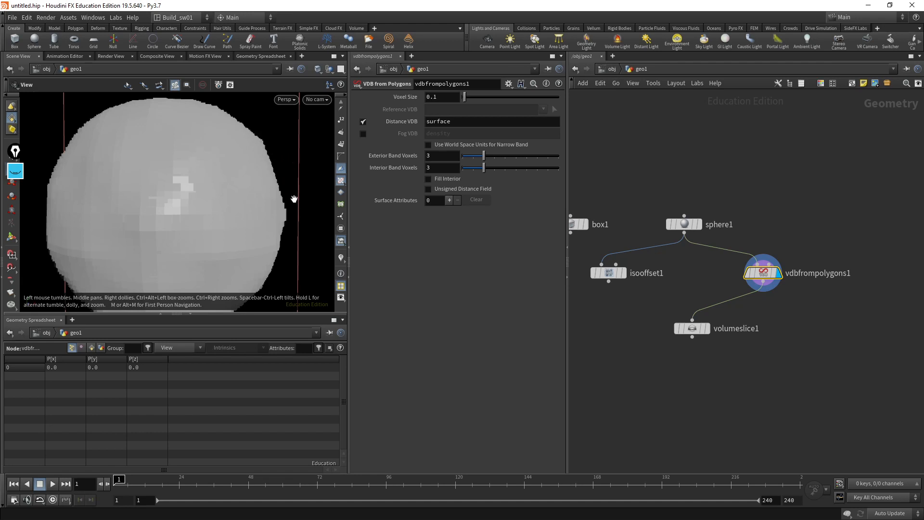
Inspect the space between the VDB sphere and its surrounding bounding box
{"action": "right_click_drag", "start_coordinate": [298, 152], "coordinate": [253, 149]}
{"action": "left_click_drag", "start_coordinate": [253, 149], "coordinate": [198, 196]}
{"action": "left_click_drag", "start_coordinate": [217, 156], "coordinate": [122, 126]}
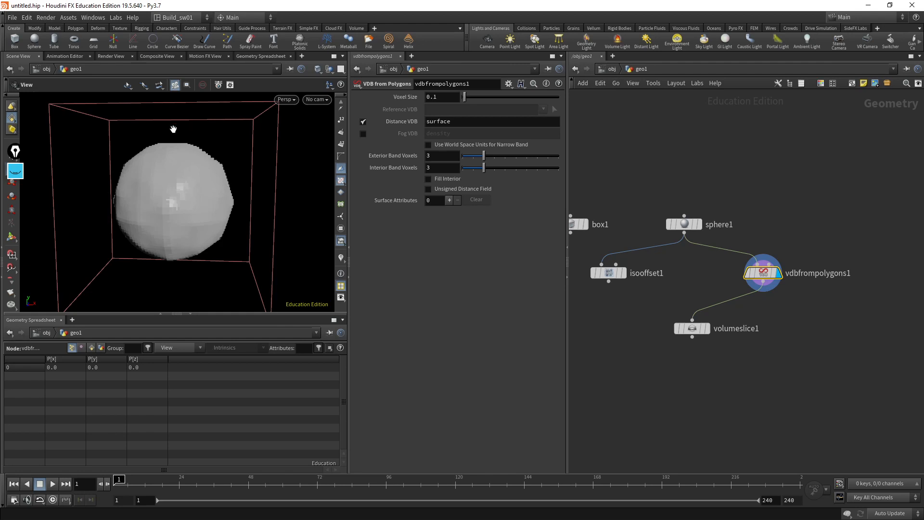
{"action": "left_click_drag", "start_coordinate": [264, 132], "coordinate": [254, 138]}
{"action": "middle_click_drag", "start_coordinate": [254, 138], "coordinate": [241, 180]}
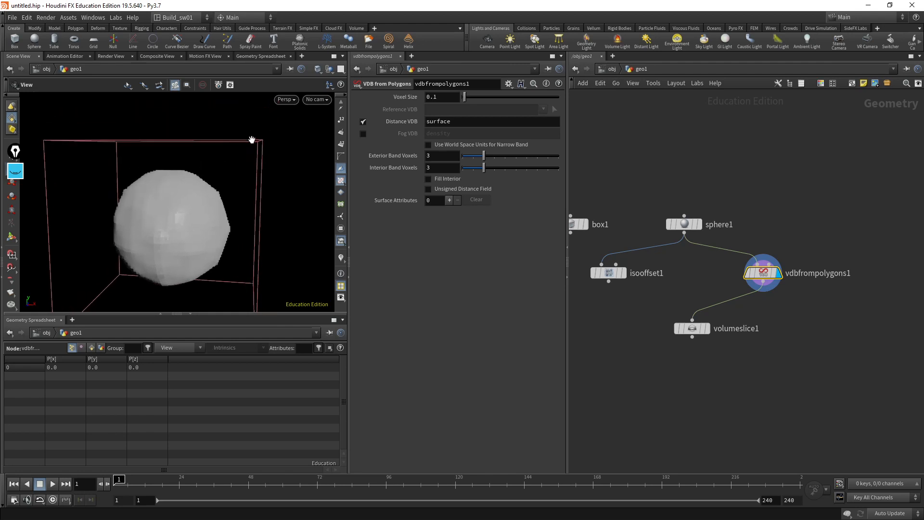
{"action": "middle_click_drag", "start_coordinate": [189, 151], "coordinate": [255, 148]}
{"action": "left_click_drag", "start_coordinate": [255, 148], "coordinate": [248, 166]}
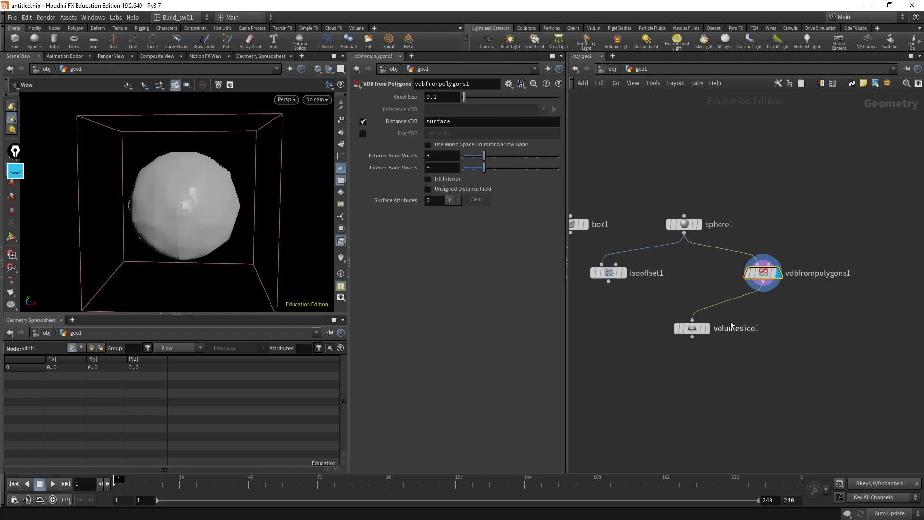
Display volumeslice1 briefly, then display vdbfrompolygons1 again and examine its surface up close
{"action": "left_click", "coordinate": [709, 330]}
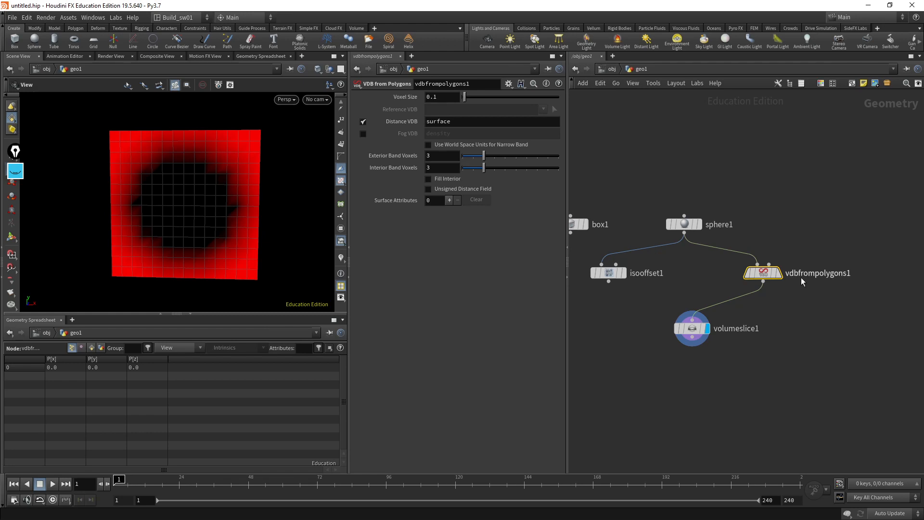
{"action": "left_click", "coordinate": [776, 273]}
{"action": "scroll", "coordinate": [252, 197], "scroll_direction": "up", "scroll_amount": 3}
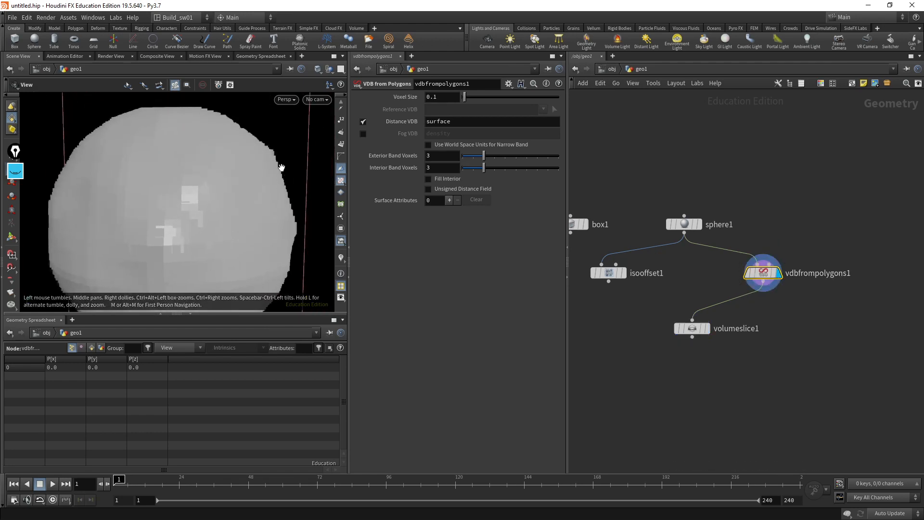
{"action": "left_click_drag", "start_coordinate": [286, 169], "coordinate": [255, 176]}
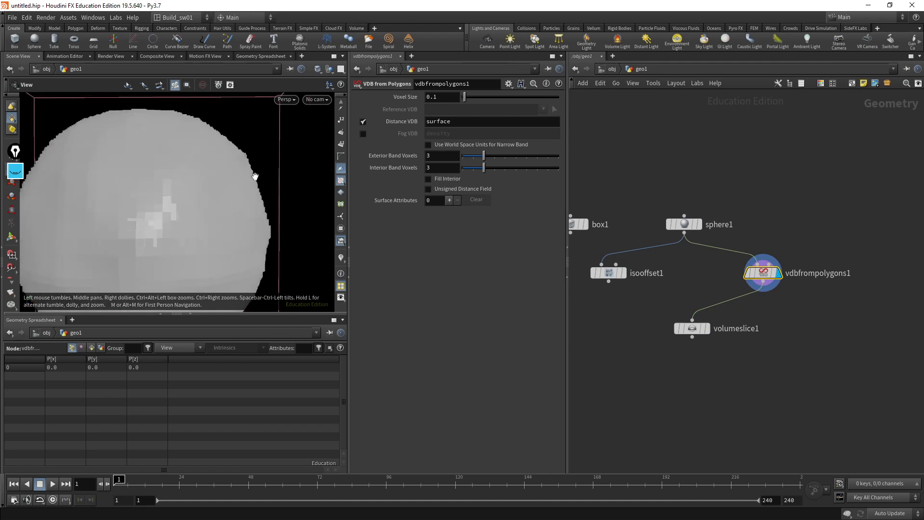
Check the VDB sphere in the Front and Top views and in wireframe shading
{"action": "key", "text": "space+3"}
{"action": "right_click_drag", "start_coordinate": [251, 193], "coordinate": [277, 192]}
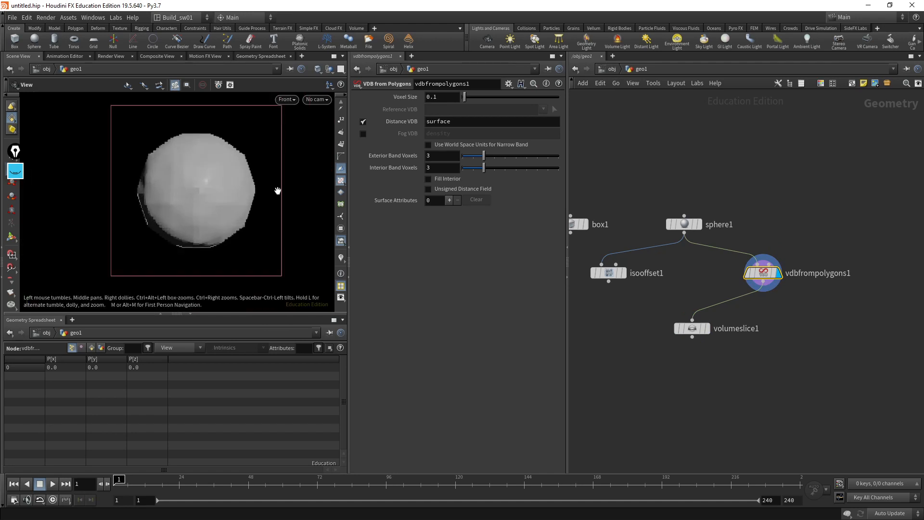
{"action": "key", "text": "space+2"}
{"action": "key", "text": "w"}
{"action": "middle_click_drag", "start_coordinate": [276, 204], "coordinate": [258, 190]}
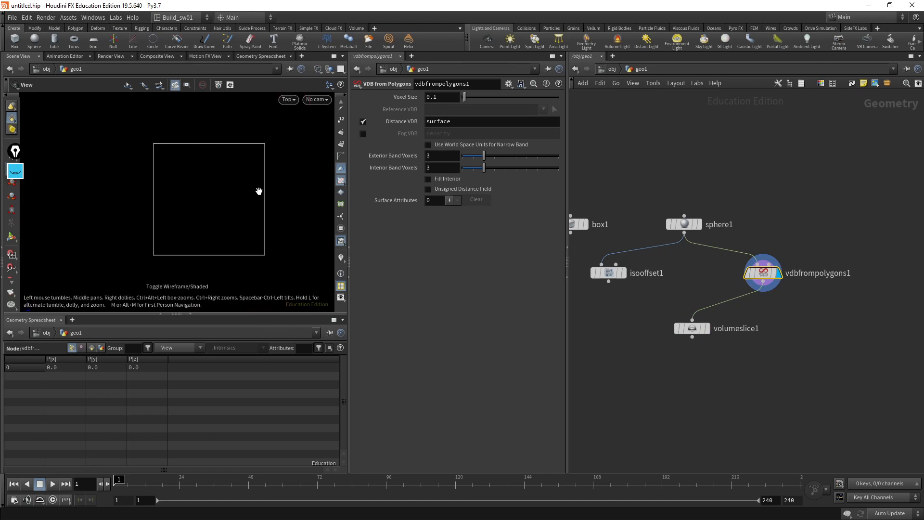
{"action": "key", "text": "w"}
Display and select volumeslice1, and show the slice shaded in the Front view
{"action": "left_click", "coordinate": [707, 329]}
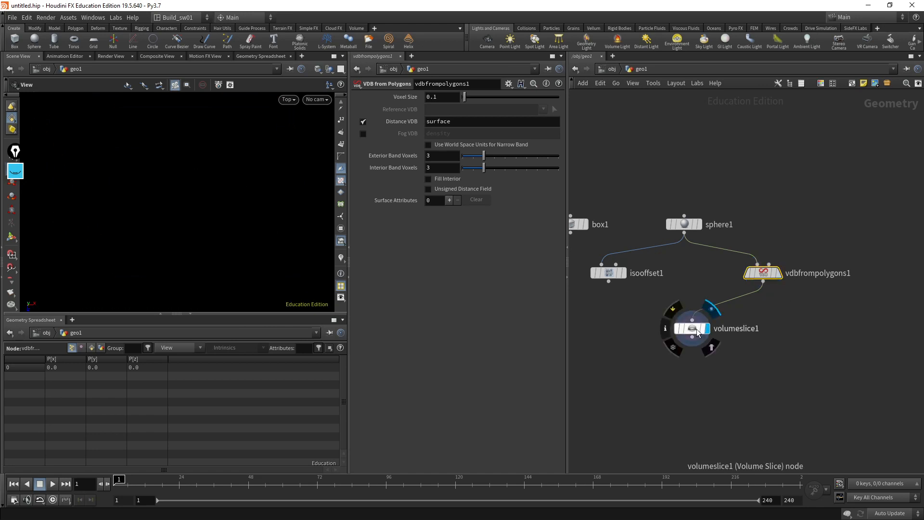
{"action": "left_click", "coordinate": [692, 328]}
{"action": "key", "text": "space+1"}
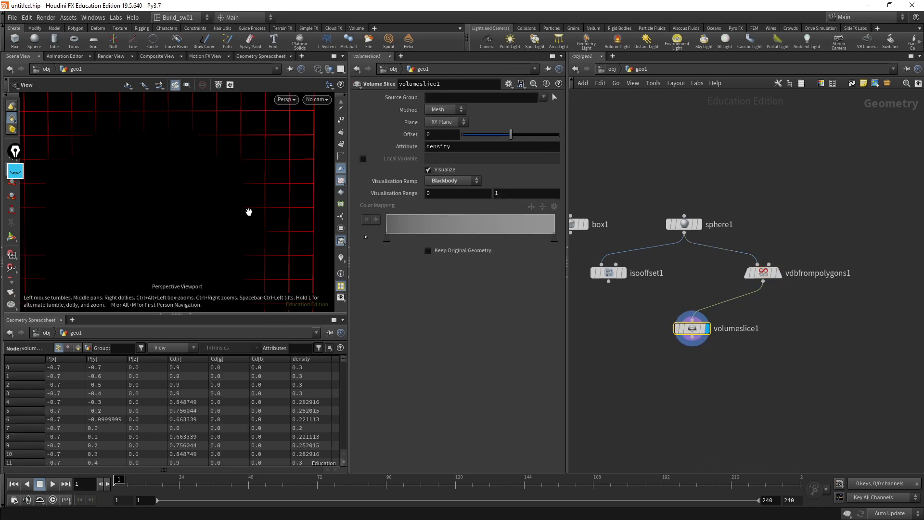
{"action": "key", "text": "space+2"}
{"action": "key", "text": "space+3"}
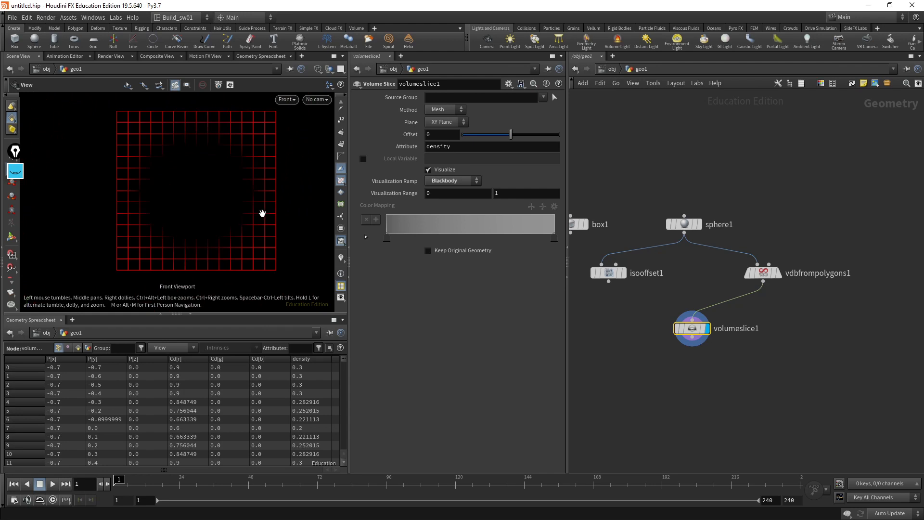
{"action": "key", "text": "w"}
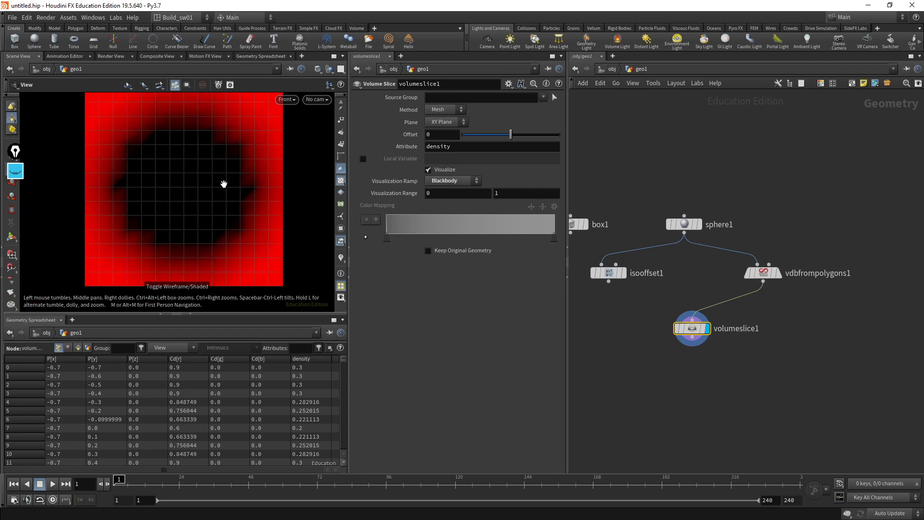
{"action": "middle_click_drag", "start_coordinate": [240, 188], "coordinate": [236, 210]}
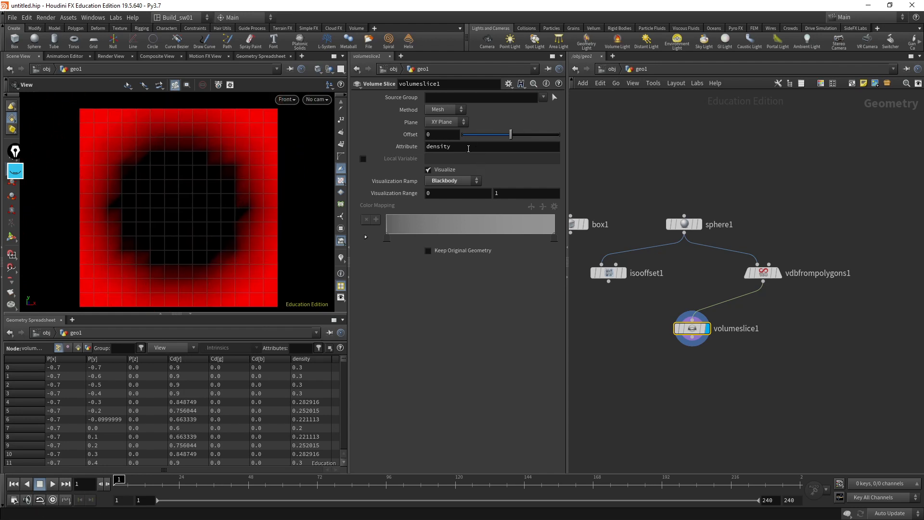
Try No Mapping as the slice's Visualization Ramp, then set the ramp to Grayscale
{"action": "left_click", "coordinate": [460, 181]}
{"action": "left_click", "coordinate": [457, 188]}
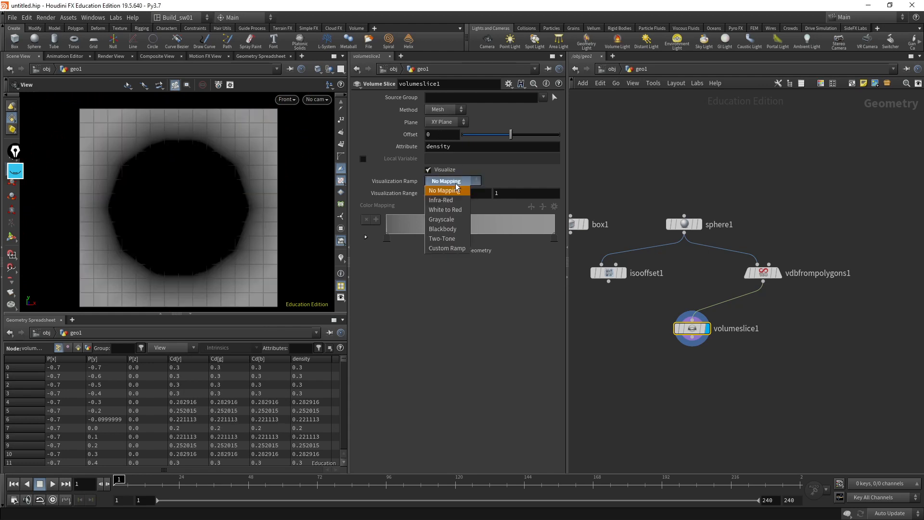
{"action": "left_click", "coordinate": [452, 220]}
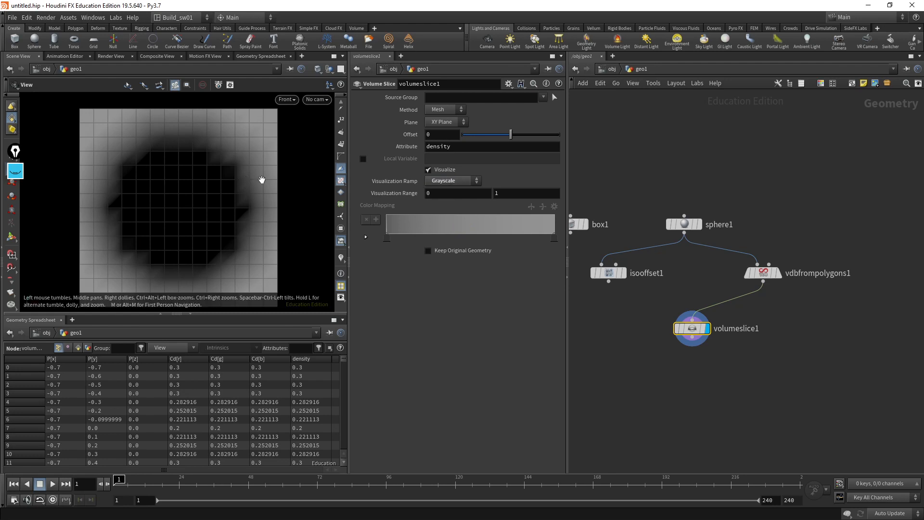
{"action": "scroll", "coordinate": [194, 204], "scroll_direction": "up", "scroll_amount": 1}
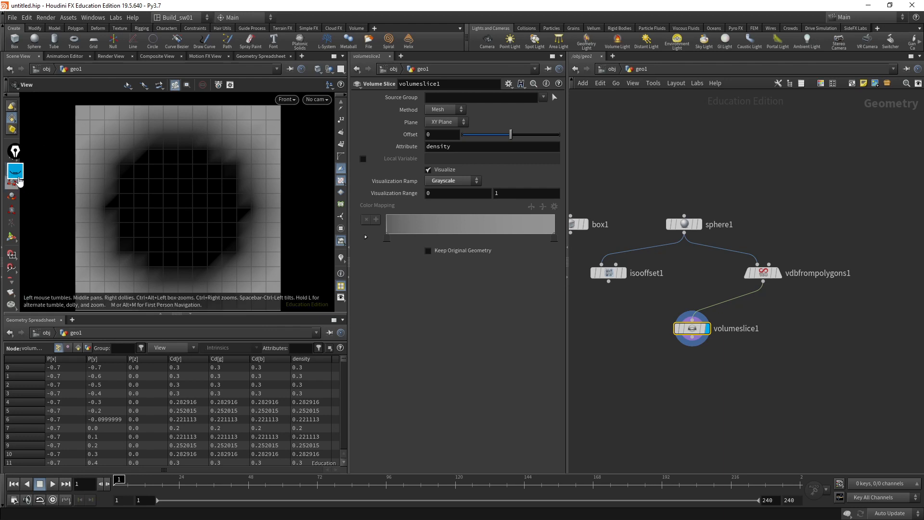
Annotate the slice with a blue circle around the dark sphere area and a larger pink circle outside it
{"action": "left_click", "coordinate": [15, 171]}
{"action": "left_click", "coordinate": [15, 214]}
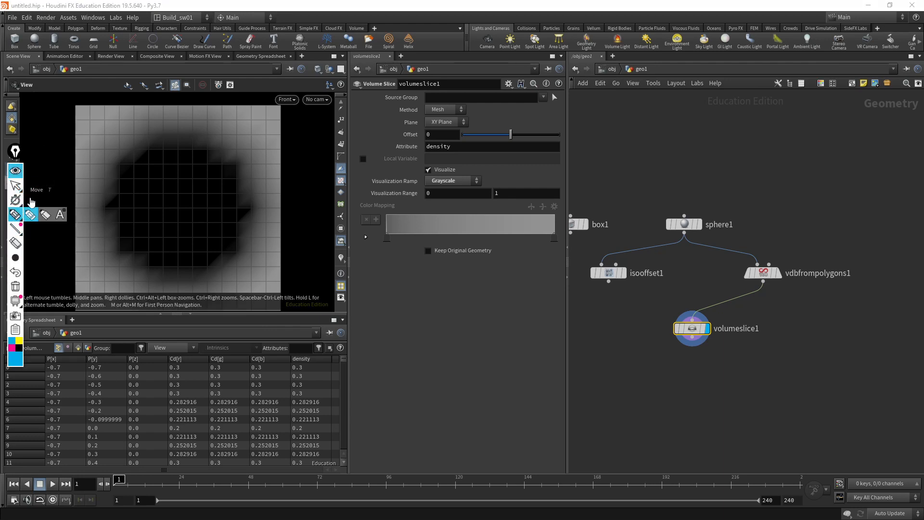
{"action": "mouse_move", "coordinate": [160, 138]}
{"action": "left_mouse_down"}
{"action": "mouse_move", "coordinate": [118, 186]}
{"action": "mouse_move", "coordinate": [120, 236]}
{"action": "mouse_move", "coordinate": [202, 267]}
{"action": "mouse_move", "coordinate": [244, 207]}
{"action": "mouse_move", "coordinate": [210, 151]}
{"action": "mouse_move", "coordinate": [161, 139]}
{"action": "left_mouse_up"}
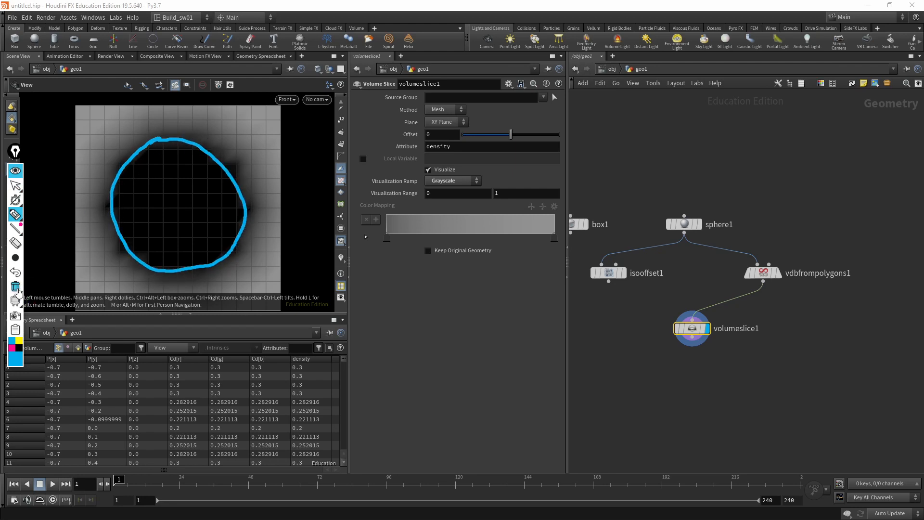
{"action": "left_click", "coordinate": [16, 259]}
{"action": "left_click", "coordinate": [11, 347]}
{"action": "mouse_move", "coordinate": [186, 118]}
{"action": "left_mouse_down"}
{"action": "mouse_move", "coordinate": [208, 124]}
{"action": "mouse_move", "coordinate": [261, 177]}
{"action": "mouse_move", "coordinate": [257, 252]}
{"action": "mouse_move", "coordinate": [218, 292]}
{"action": "mouse_move", "coordinate": [139, 297]}
{"action": "mouse_move", "coordinate": [85, 231]}
{"action": "mouse_move", "coordinate": [100, 148]}
{"action": "mouse_move", "coordinate": [189, 117]}
{"action": "left_mouse_up"}
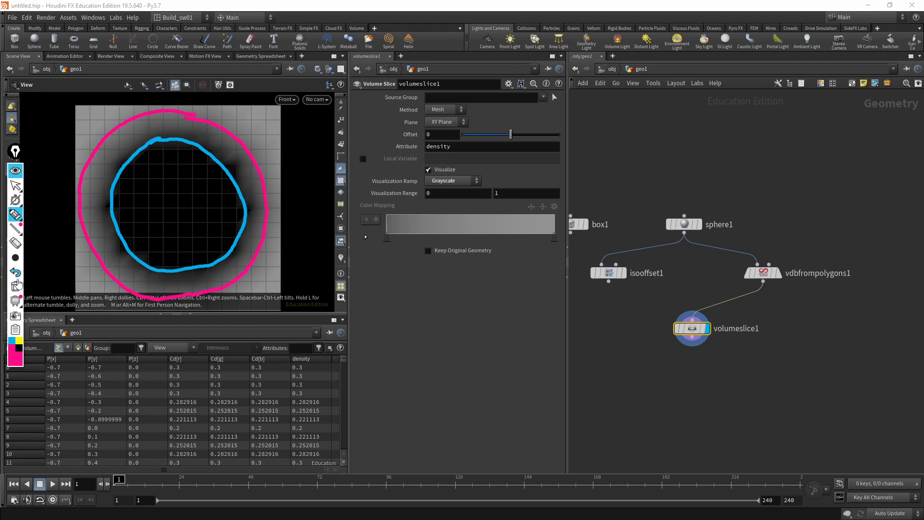
Annotate the slice with a yellow circle inside the blue one and a yellow line leading outward from the blue circle
{"action": "left_click", "coordinate": [19, 342]}
{"action": "left_click", "coordinate": [13, 349]}
{"action": "left_click", "coordinate": [19, 349]}
{"action": "left_click", "coordinate": [19, 341]}
{"action": "mouse_move", "coordinate": [160, 176]}
{"action": "left_mouse_down"}
{"action": "mouse_move", "coordinate": [140, 206]}
{"action": "mouse_move", "coordinate": [163, 240]}
{"action": "mouse_move", "coordinate": [217, 225]}
{"action": "mouse_move", "coordinate": [201, 172]}
{"action": "mouse_move", "coordinate": [159, 182]}
{"action": "left_mouse_up"}
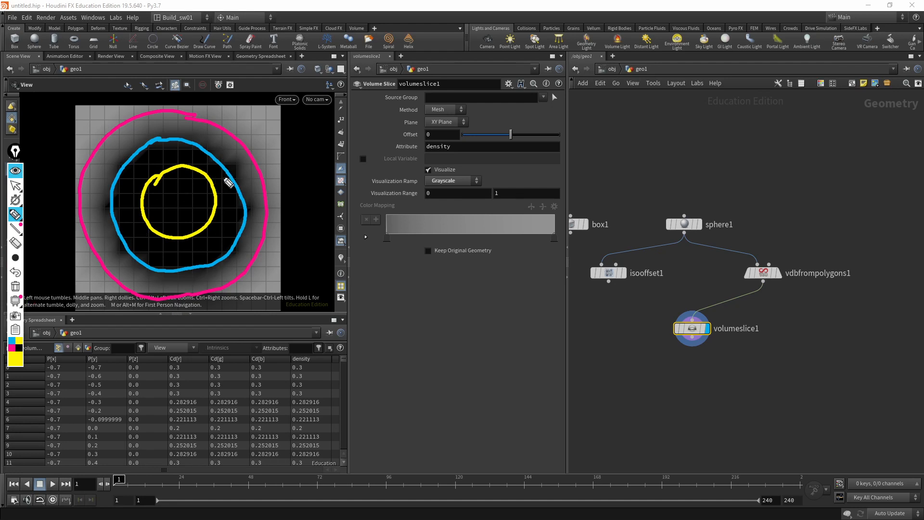
{"action": "left_click_drag", "start_coordinate": [226, 169], "coordinate": [285, 130]}
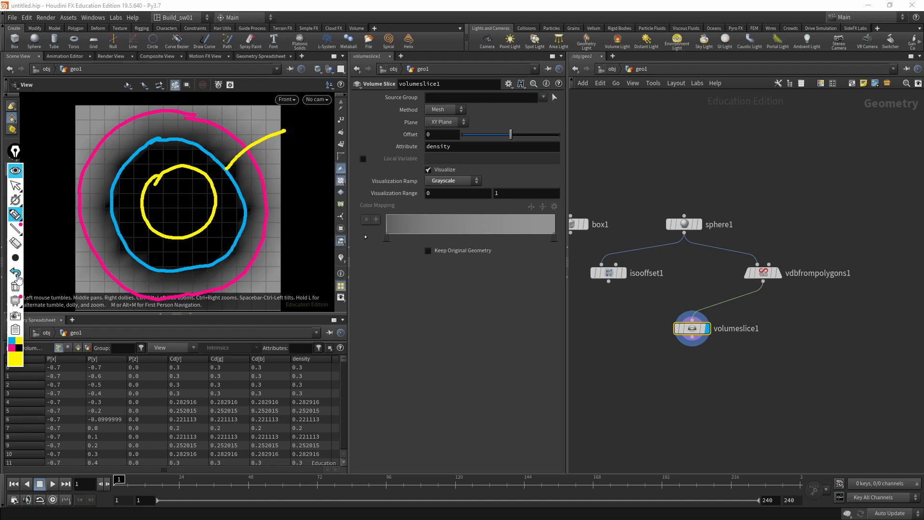
Replace the yellow line with a blue line leading outward from the blue circle, and label it 0 in blue
{"action": "left_click", "coordinate": [15, 272]}
{"action": "left_click", "coordinate": [15, 342]}
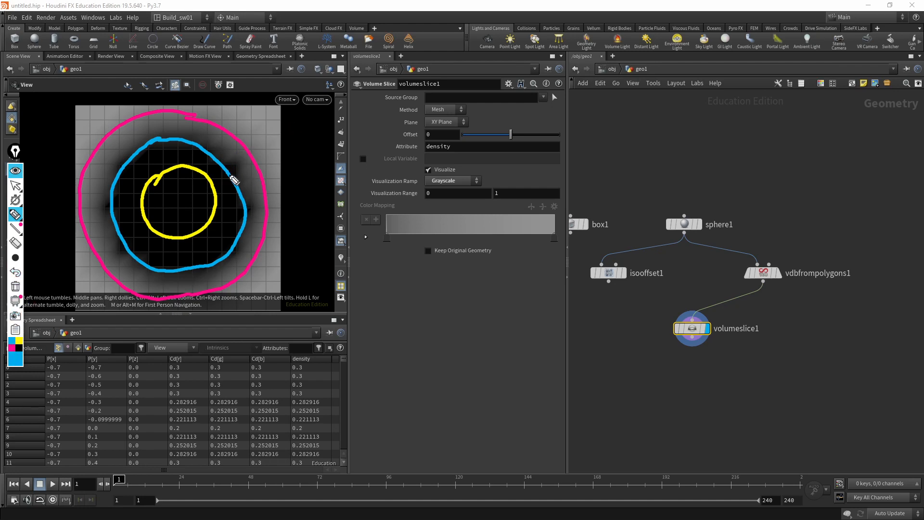
{"action": "mouse_move", "coordinate": [230, 176]}
{"action": "left_mouse_down"}
{"action": "mouse_move", "coordinate": [283, 142]}
{"action": "mouse_move", "coordinate": [305, 145]}
{"action": "mouse_move", "coordinate": [301, 152]}
{"action": "left_mouse_up"}
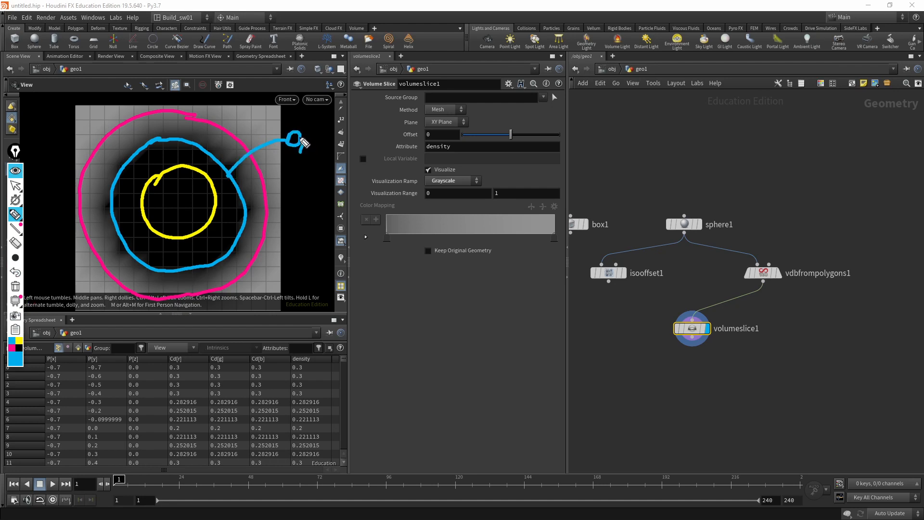
{"action": "key", "text": "ctrl+z"}
{"action": "key", "text": "ctrl+z"}
{"action": "mouse_move", "coordinate": [301, 140]}
{"action": "left_mouse_down"}
{"action": "mouse_move", "coordinate": [314, 129]}
{"action": "mouse_move", "coordinate": [299, 139]}
{"action": "left_mouse_up"}
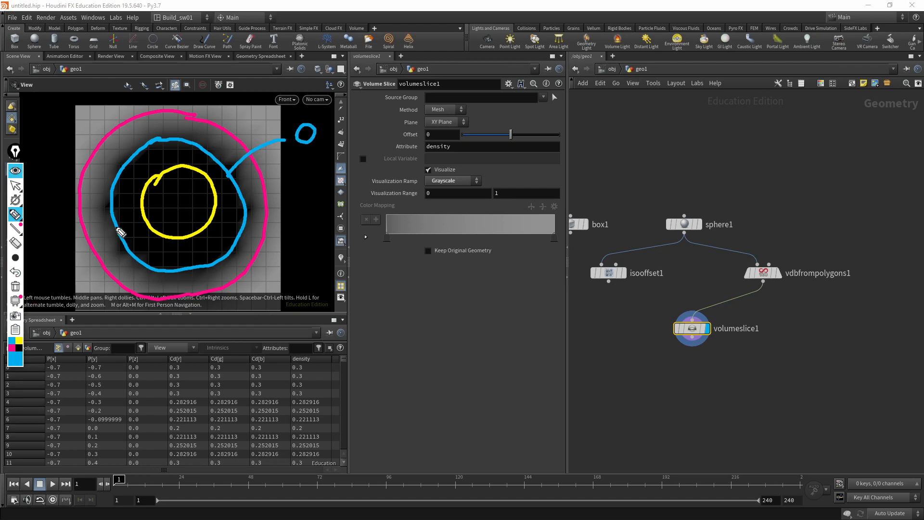
Annotate the pink outer circle with a pink leader line and the value 0,3
{"action": "left_click", "coordinate": [11, 347]}
{"action": "mouse_move", "coordinate": [221, 127]}
{"action": "left_mouse_down"}
{"action": "mouse_move", "coordinate": [284, 88]}
{"action": "mouse_move", "coordinate": [269, 88]}
{"action": "left_mouse_up"}
{"action": "mouse_move", "coordinate": [289, 98]}
{"action": "left_mouse_down"}
{"action": "mouse_move", "coordinate": [299, 95]}
{"action": "mouse_move", "coordinate": [292, 103]}
{"action": "left_mouse_up"}
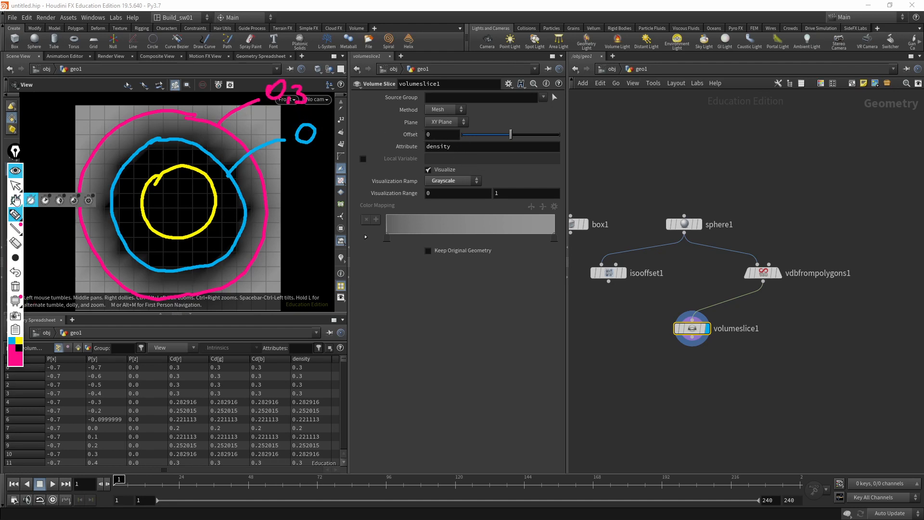
{"action": "left_click", "coordinate": [15, 186]}
Select vdbfrompolygons1 and examine its Exterior Band Voxels and Interior Band Voxels settings
{"action": "left_click", "coordinate": [766, 273]}
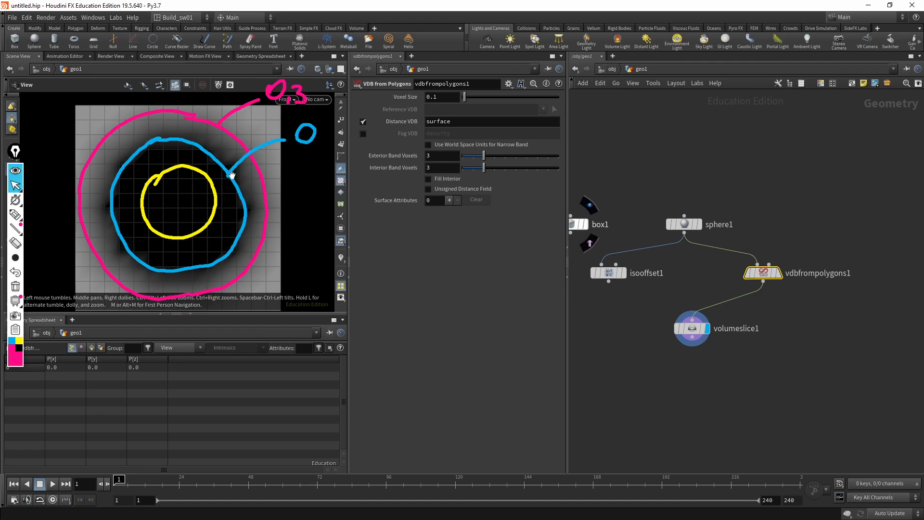
{"action": "middle_click", "coordinate": [430, 156]}
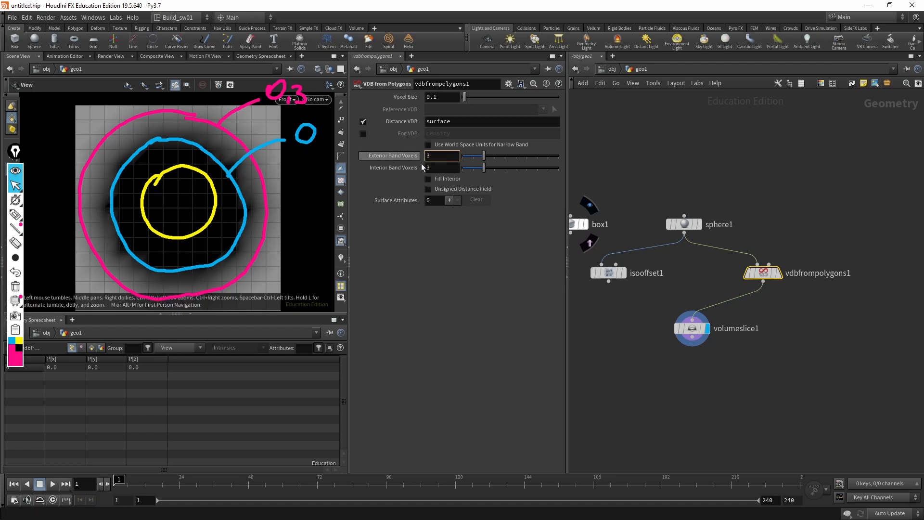
{"action": "key", "text": "Tab"}
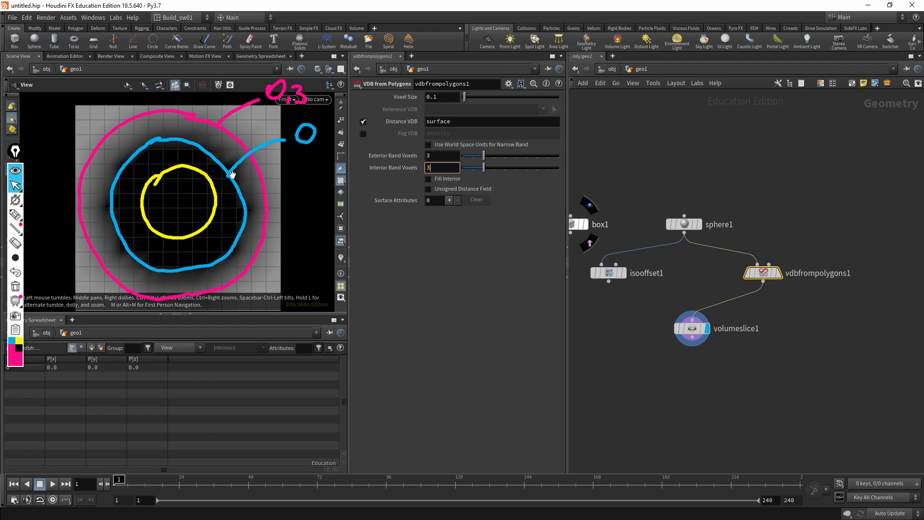
Annotate the yellow inner circle with a yellow leader line labelled -0,3, and add a short yellow mark on the blue circle
{"action": "left_click", "coordinate": [15, 214]}
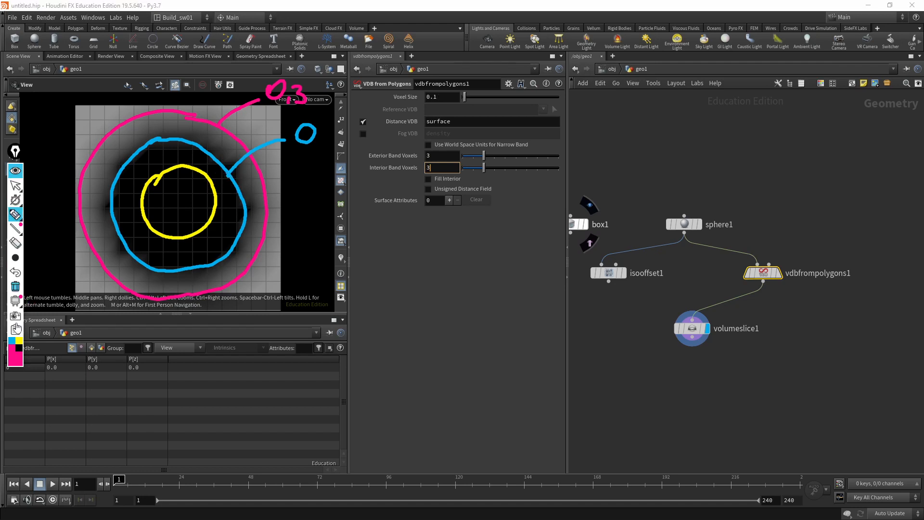
{"action": "left_click", "coordinate": [19, 340]}
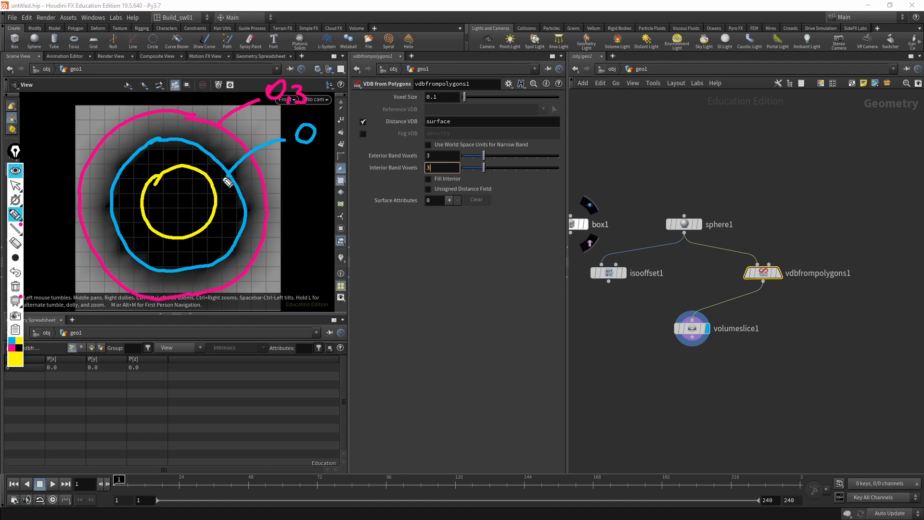
{"action": "mouse_move", "coordinate": [214, 198]}
{"action": "left_mouse_down"}
{"action": "mouse_move", "coordinate": [241, 231]}
{"action": "mouse_move", "coordinate": [297, 233]}
{"action": "mouse_move", "coordinate": [321, 214]}
{"action": "mouse_move", "coordinate": [328, 238]}
{"action": "left_mouse_up"}
{"action": "mouse_move", "coordinate": [344, 214]}
{"action": "left_mouse_down"}
{"action": "mouse_move", "coordinate": [354, 217]}
{"action": "mouse_move", "coordinate": [343, 228]}
{"action": "left_mouse_up"}
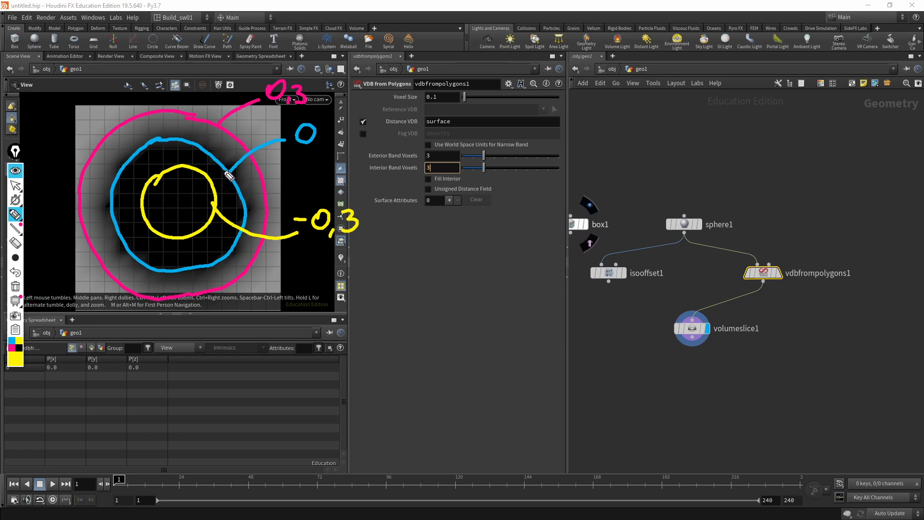
{"action": "left_click_drag", "start_coordinate": [226, 172], "coordinate": [231, 176]}
{"action": "left_click", "coordinate": [15, 186]}
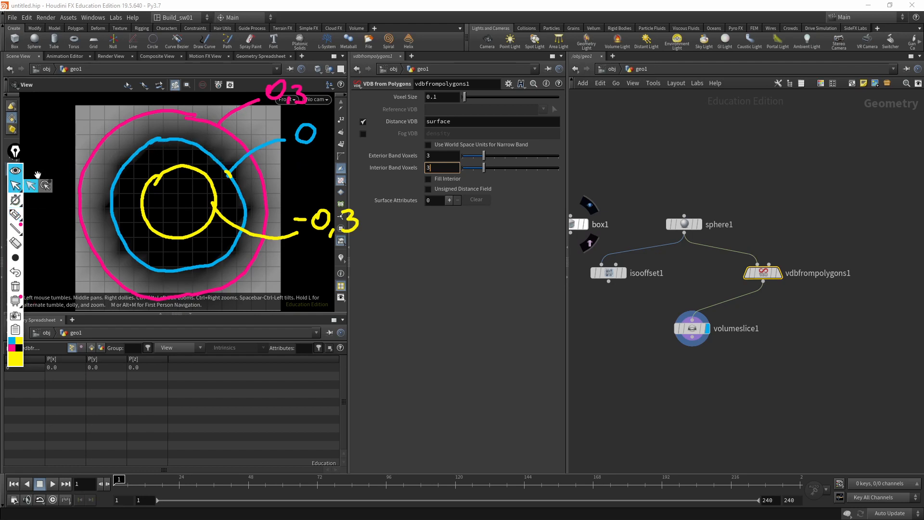
Set the Voxel Size of vdbfrompolygons1 to 0.05
{"action": "left_click", "coordinate": [433, 97]}
{"action": "key", "text": "BackSpace"}
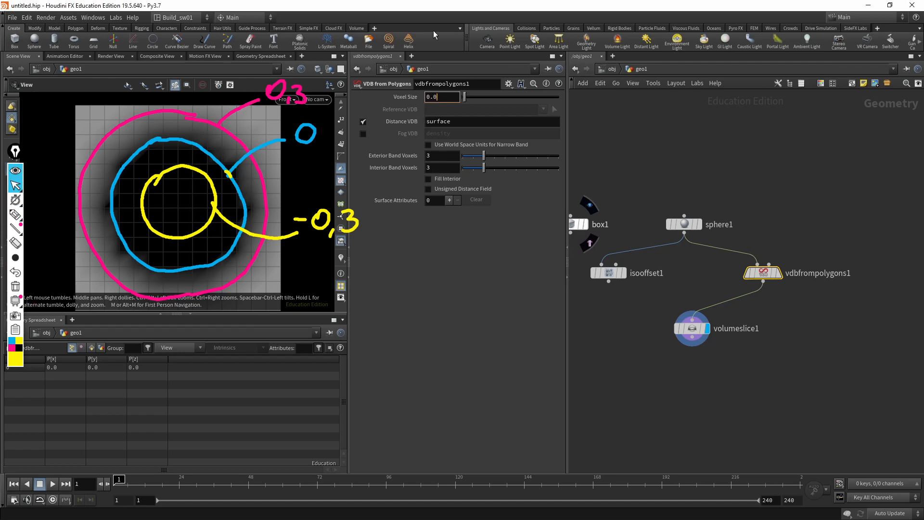
{"action": "type", "text": "05"}
{"action": "key", "text": "Return"}
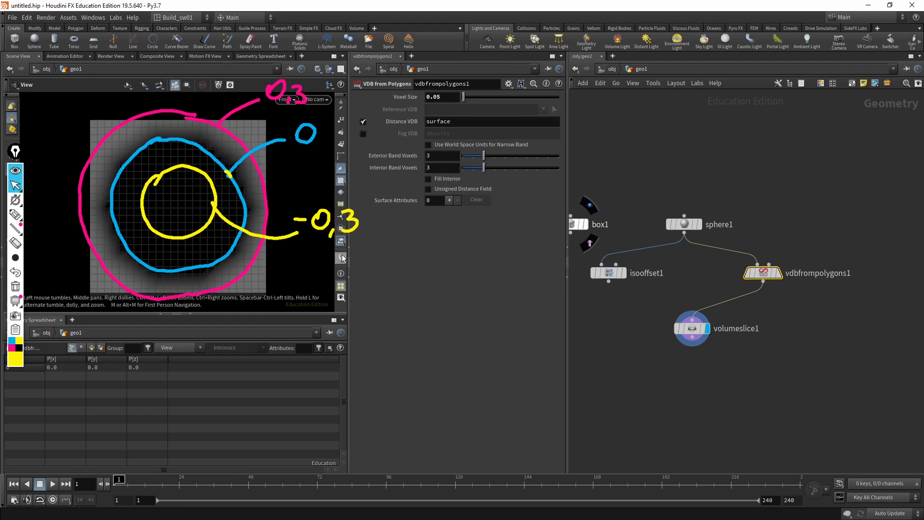
Clear all the screen annotations and set the Visualization Ramp of volumeslice1 to Blackbody
{"action": "left_click", "coordinate": [17, 187]}
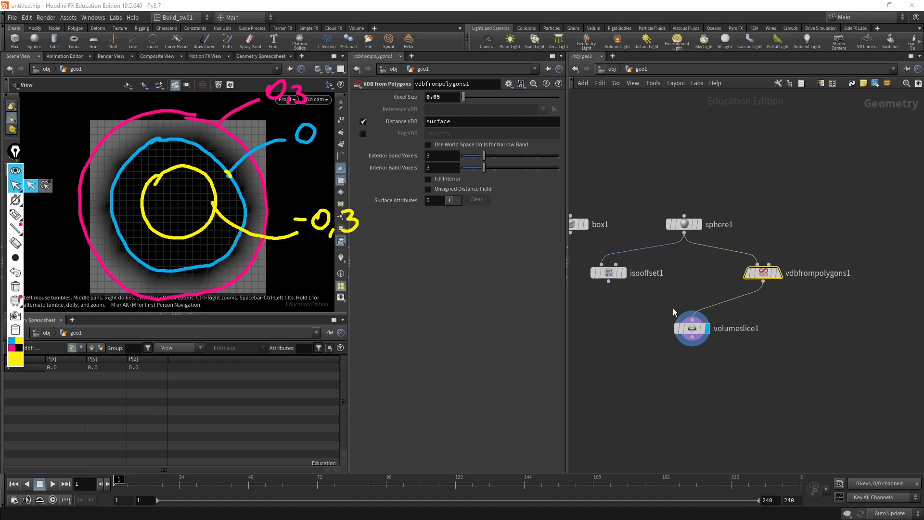
{"action": "left_click", "coordinate": [15, 286]}
{"action": "left_click", "coordinate": [692, 328]}
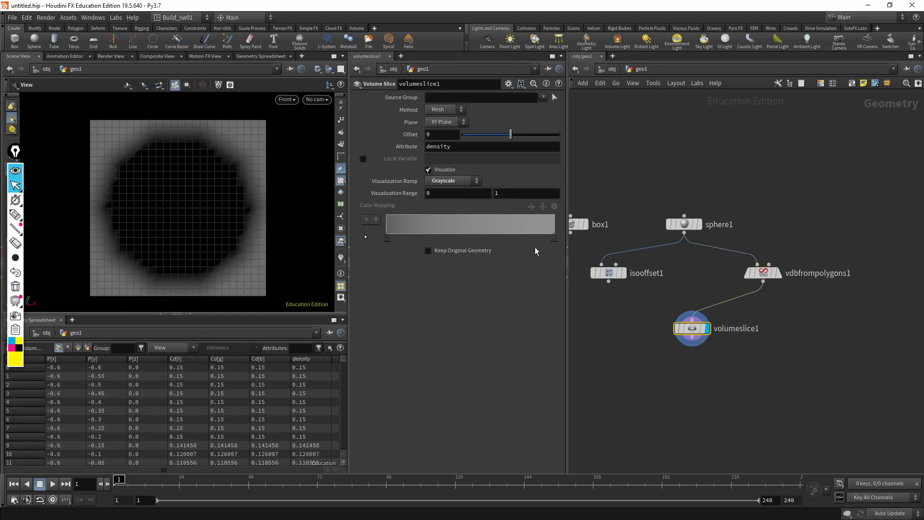
{"action": "left_click", "coordinate": [447, 180]}
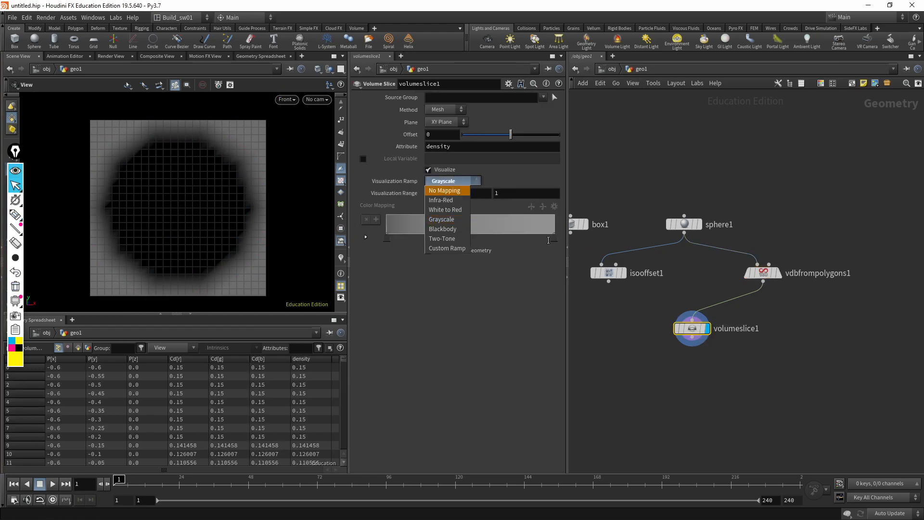
{"action": "left_click", "coordinate": [646, 307]}
{"action": "left_click", "coordinate": [443, 182]}
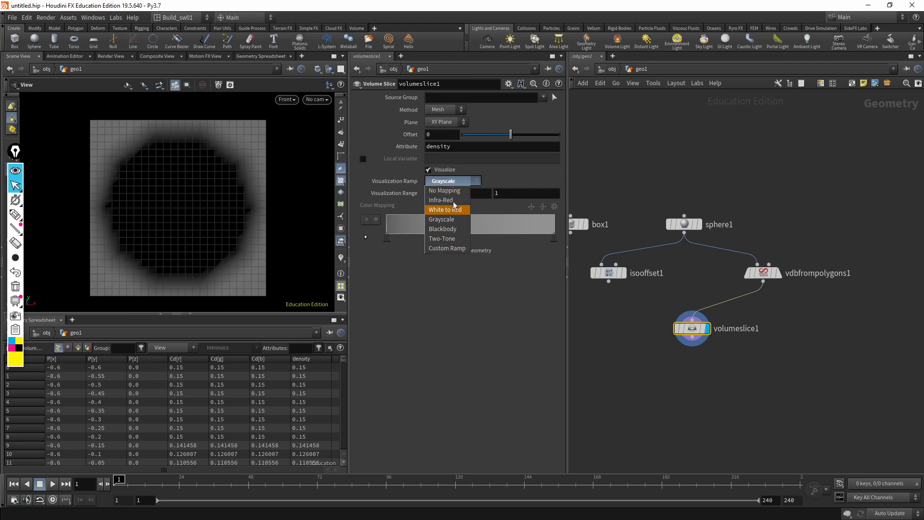
{"action": "left_click", "coordinate": [445, 228]}
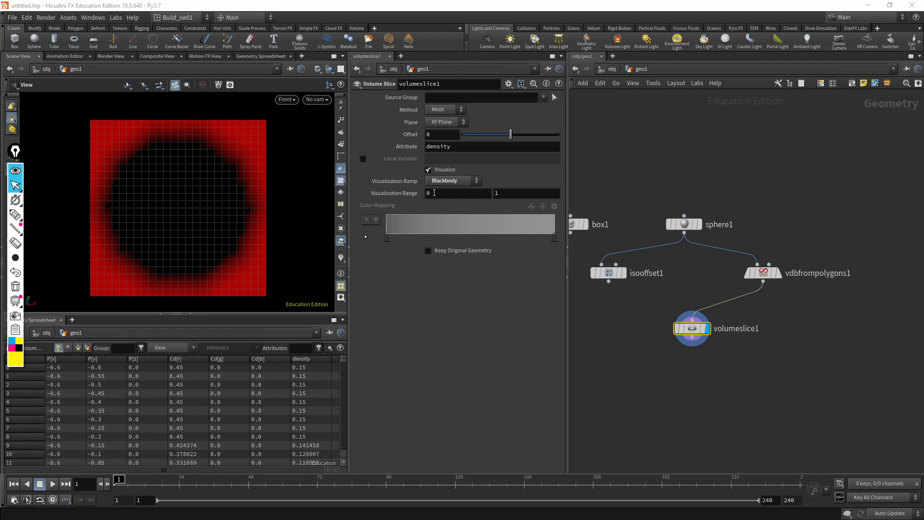
Set the Voxel Size of vdbfrompolygons1 to 0.1 and check its Interior Band Voxels setting
{"action": "left_click", "coordinate": [765, 272]}
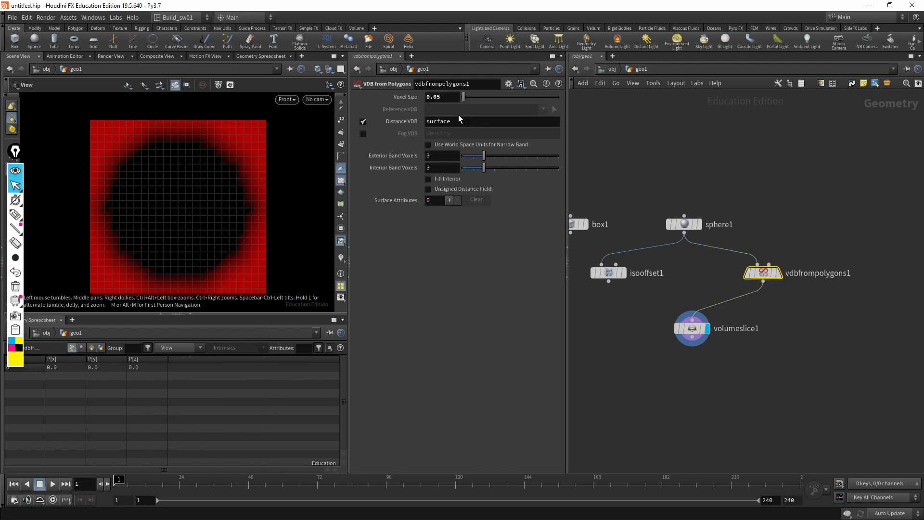
{"action": "double_click", "coordinate": [434, 97]}
{"action": "type", "text": "1"}
{"action": "key", "text": "Return"}
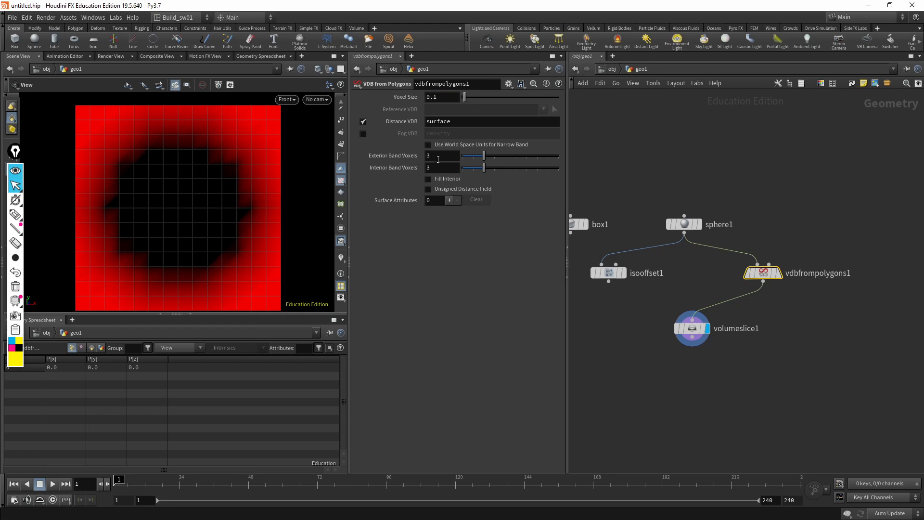
{"action": "left_click", "coordinate": [438, 171]}
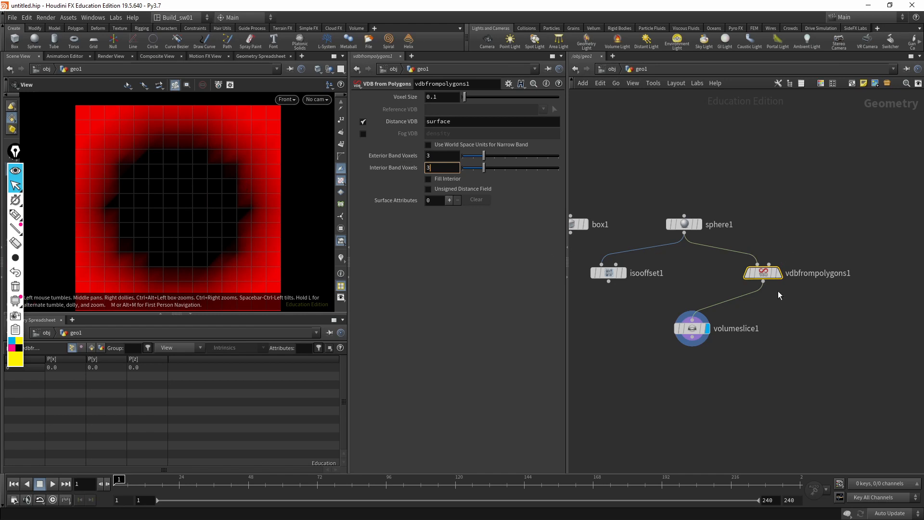
Select volumeslice1 and open the lower value of its Visualization Range for editing
{"action": "left_click", "coordinate": [692, 329]}
{"action": "left_click", "coordinate": [437, 196]}
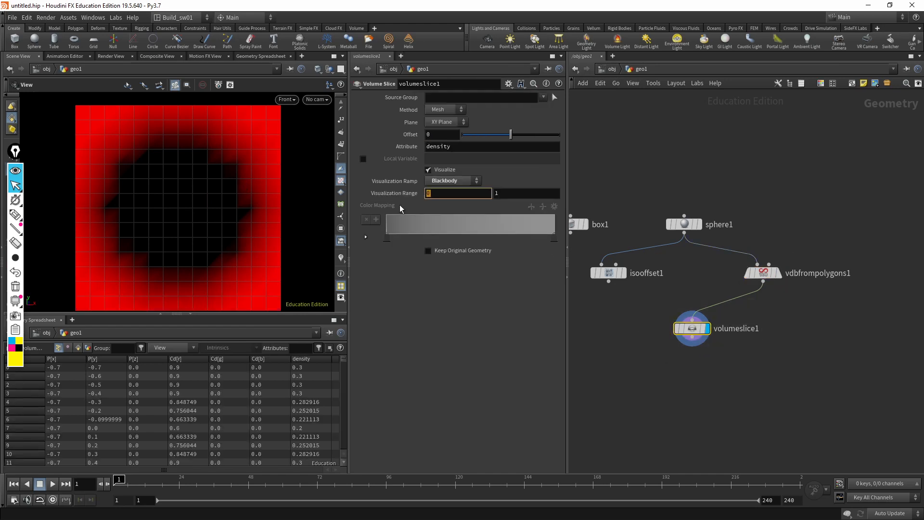
Set the volume slice's visualization range to -.3 and .3
{"action": "type", "text": "-.3"}
{"action": "key", "text": "Tab"}
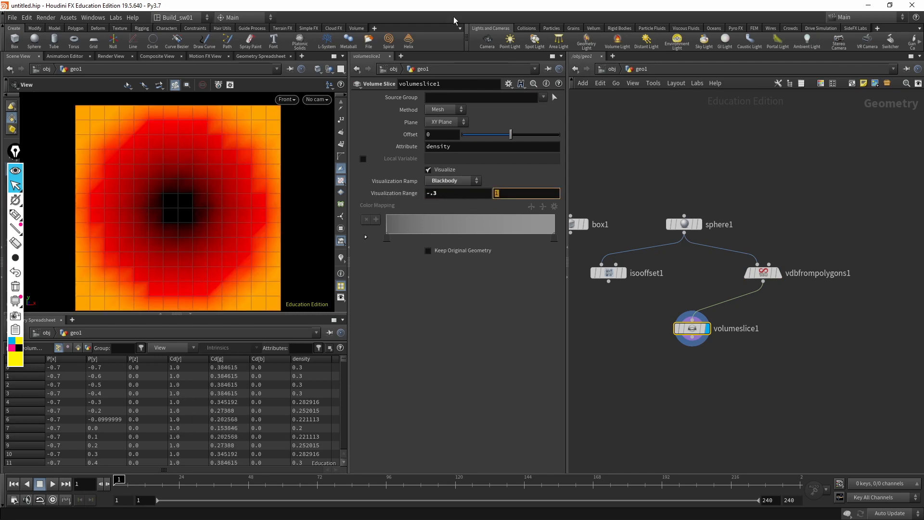
{"action": "type", "text": ".3"}
{"action": "key", "text": "Return"}
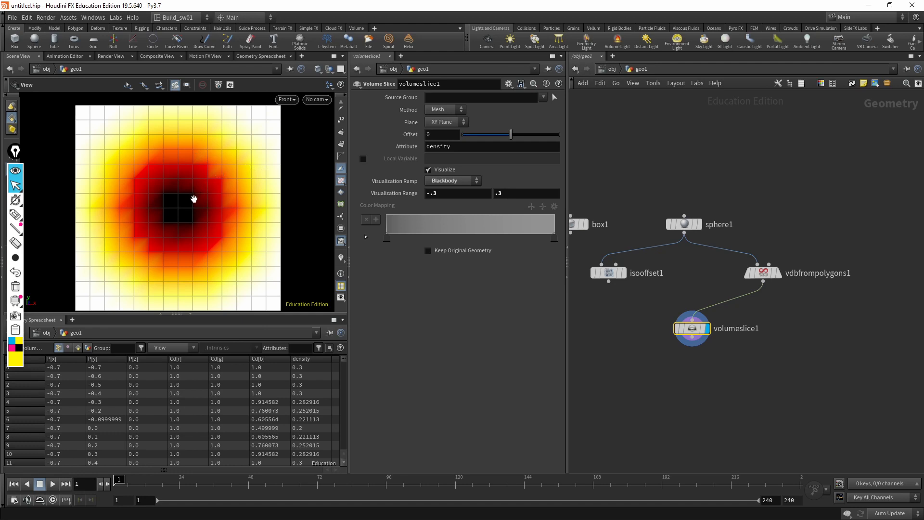
{"action": "middle_click_drag", "start_coordinate": [238, 236], "coordinate": [263, 224]}
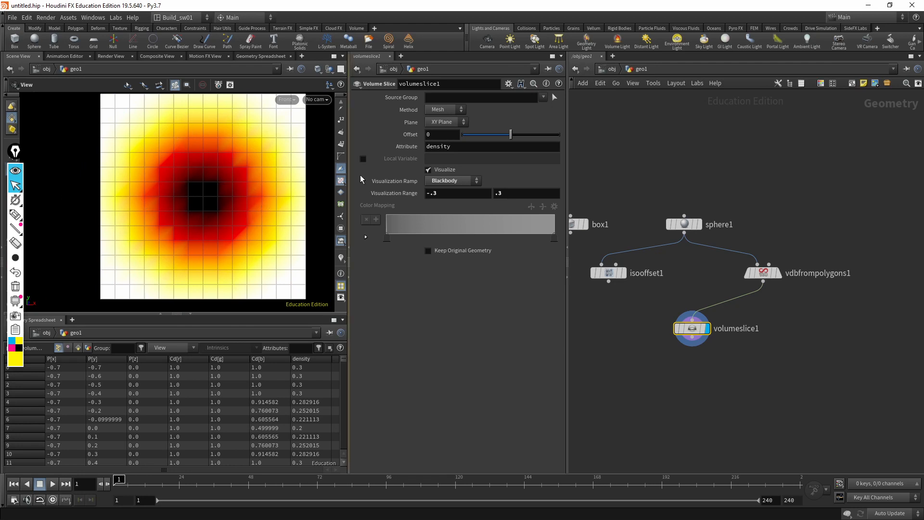
{"action": "middle_click_drag", "start_coordinate": [320, 217], "coordinate": [284, 237]}
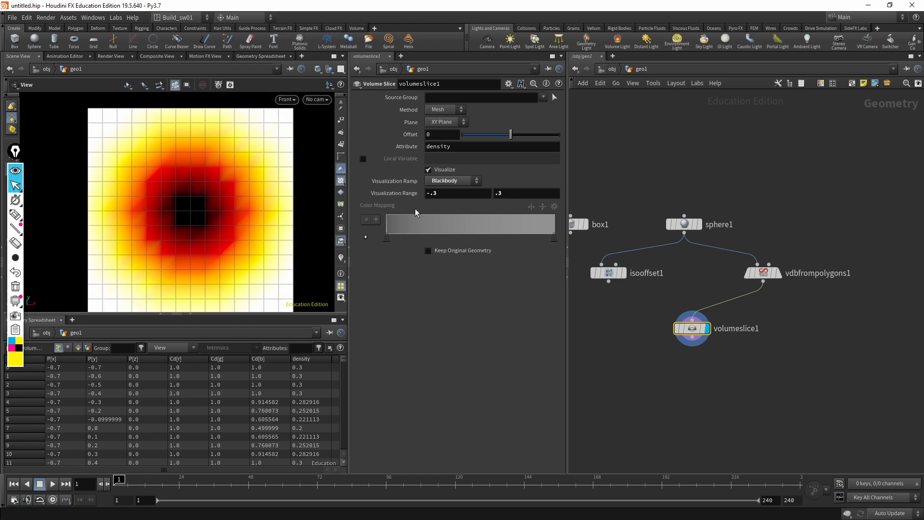
Set the voxel size of vdbfrompolygons1 to 0.05 and try an exterior band of 6 voxels
{"action": "left_click", "coordinate": [763, 273]}
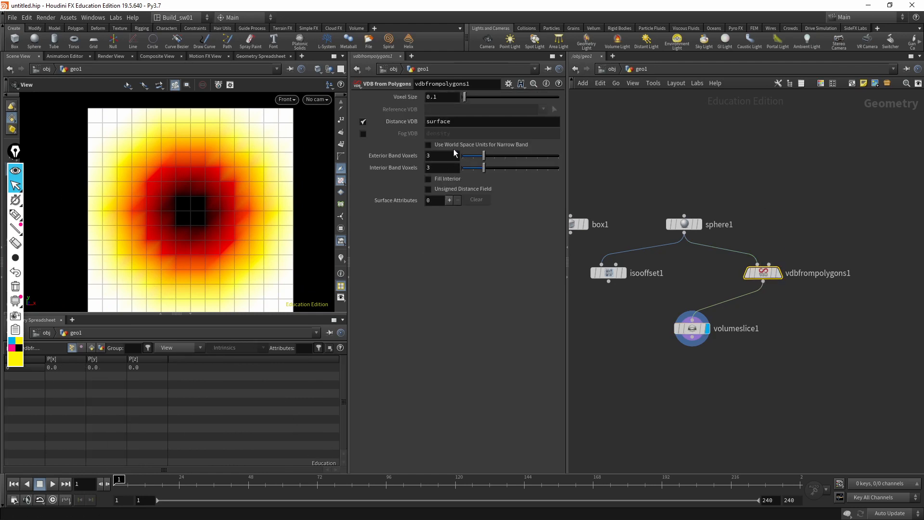
{"action": "mouse_move", "coordinate": [481, 158]}
{"action": "left_mouse_down"}
{"action": "mouse_move", "coordinate": [522, 152]}
{"action": "mouse_move", "coordinate": [485, 157]}
{"action": "left_mouse_up"}
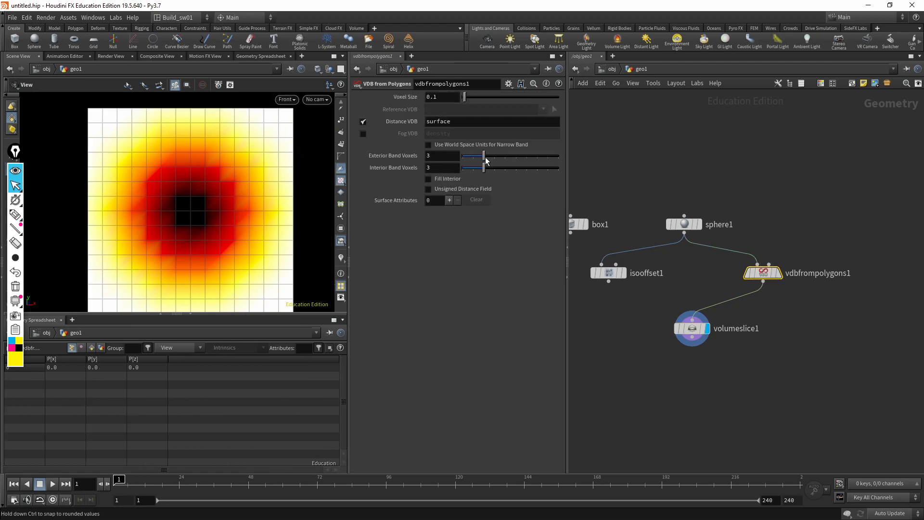
{"action": "left_click", "coordinate": [435, 97]}
{"action": "key", "text": "BackSpace"}
{"action": "type", "text": "0"}
{"action": "type", "text": "5"}
{"action": "key", "text": "Return"}
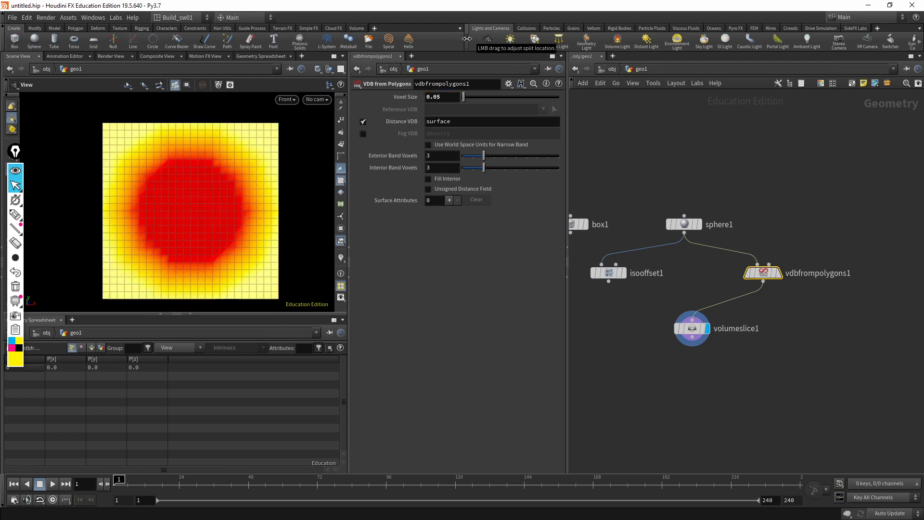
{"action": "left_click_drag", "start_coordinate": [484, 156], "coordinate": [515, 151]}
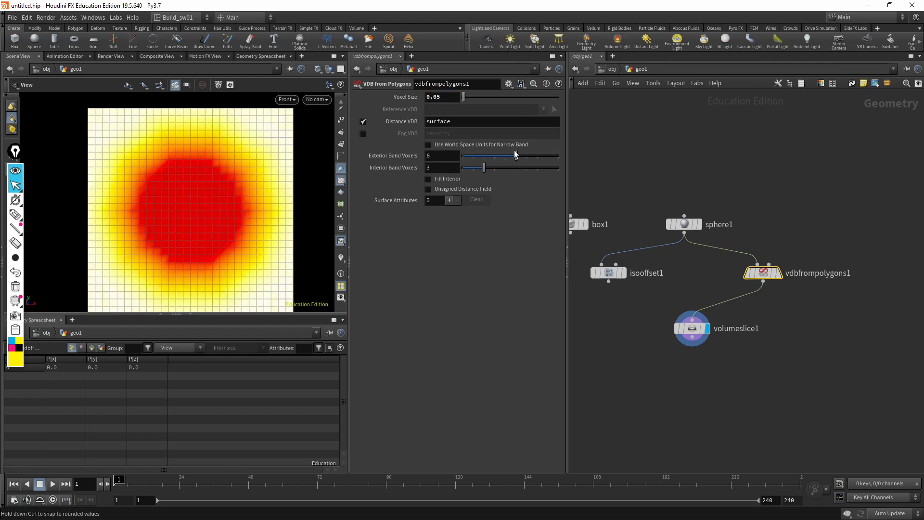
{"action": "key", "text": "ctrl+z"}
Set the voxel size of vdbfrompolygons1 to 0.01 and try a wider exterior band
{"action": "left_click", "coordinate": [438, 98]}
{"action": "key", "text": "BackSpace"}
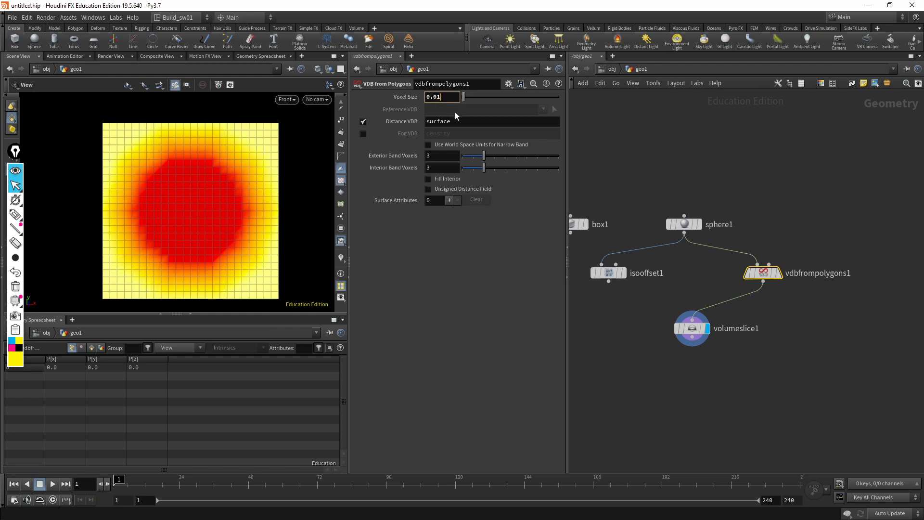
{"action": "type", "text": "1"}
{"action": "key", "text": "Return"}
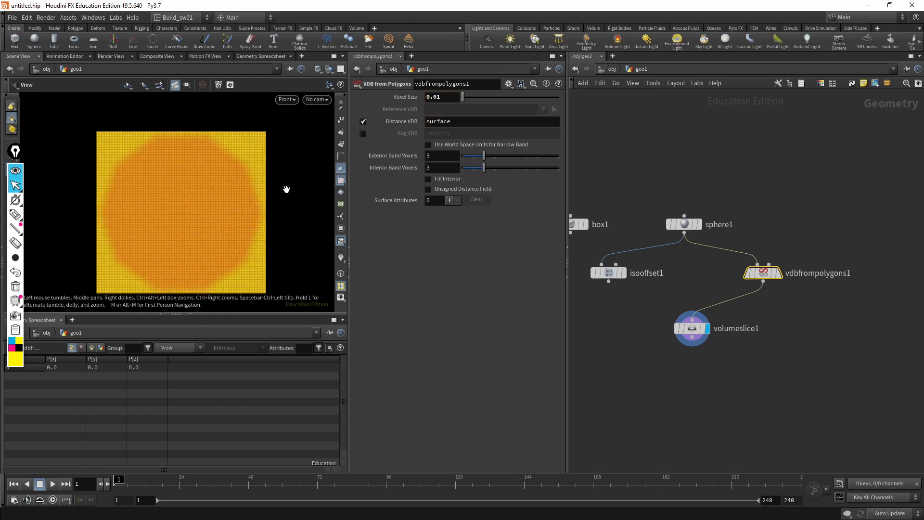
{"action": "left_click_drag", "start_coordinate": [484, 154], "coordinate": [521, 146]}
{"action": "key", "text": "ctrl+z"}
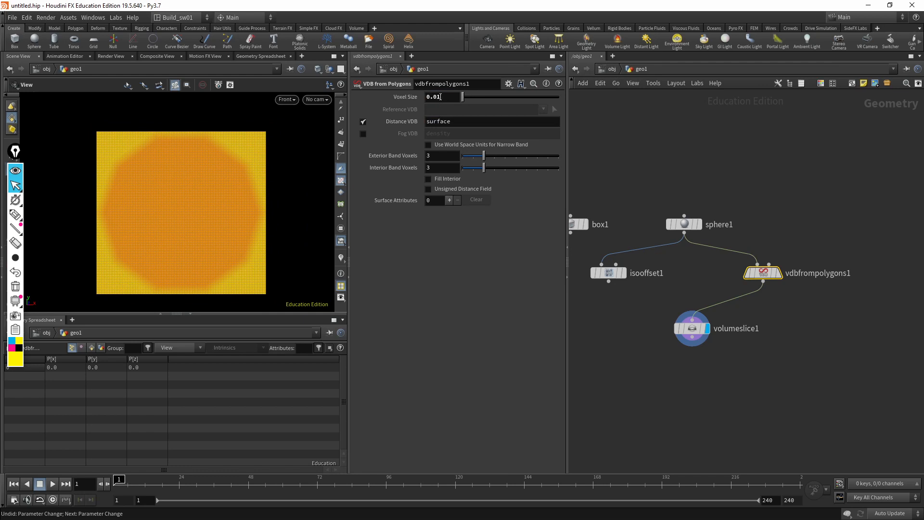
Set the visualization range of volumeslice1 to -.03 and .03
{"action": "left_click", "coordinate": [693, 323]}
{"action": "left_click", "coordinate": [763, 273]}
{"action": "left_click", "coordinate": [695, 332]}
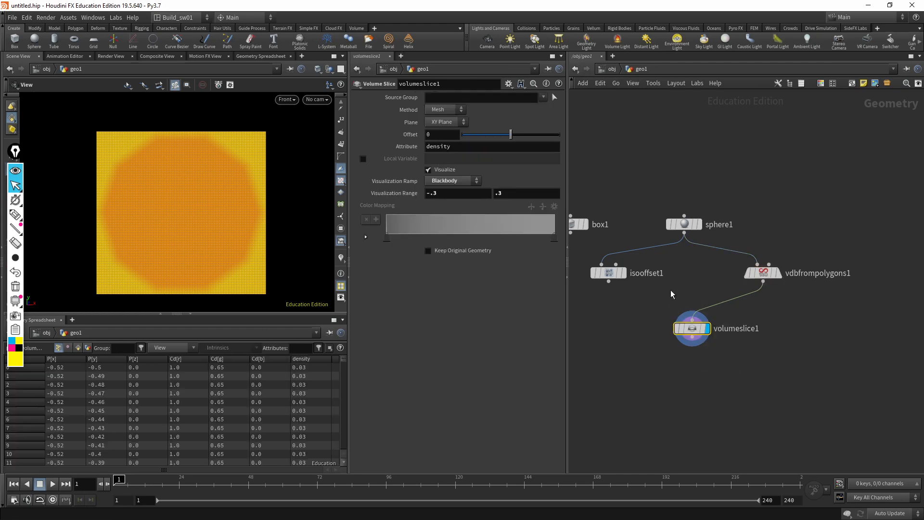
{"action": "left_click", "coordinate": [435, 193]}
{"action": "left_click", "coordinate": [500, 194]}
{"action": "type", "text": "0"}
{"action": "key", "text": "Return"}
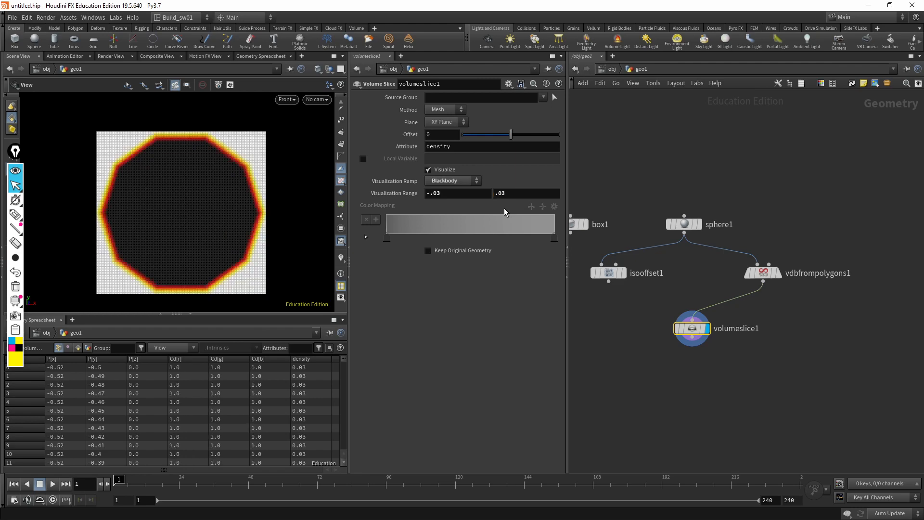
Examine the slice's edge up close and sort the point spreadsheet by density, descending and ascending
{"action": "scroll", "coordinate": [249, 181], "scroll_direction": "up", "scroll_amount": 6}
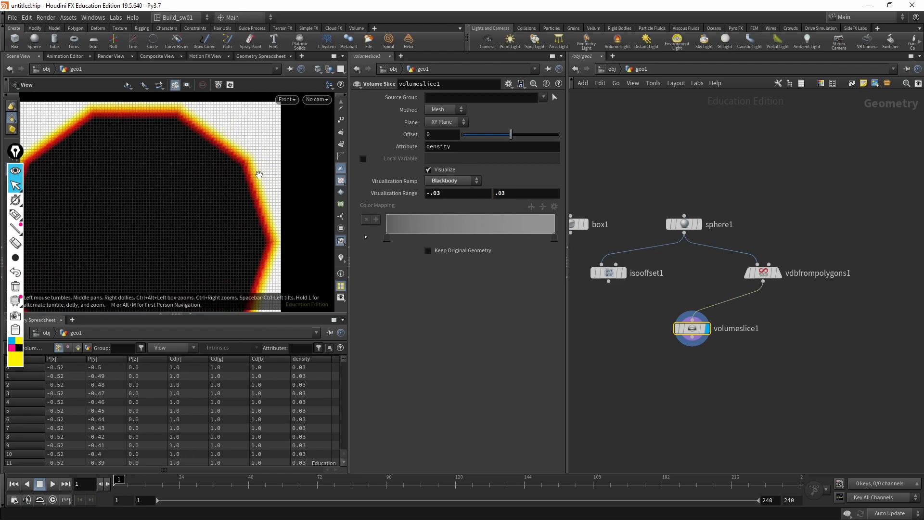
{"action": "middle_click_drag", "start_coordinate": [254, 179], "coordinate": [243, 174]}
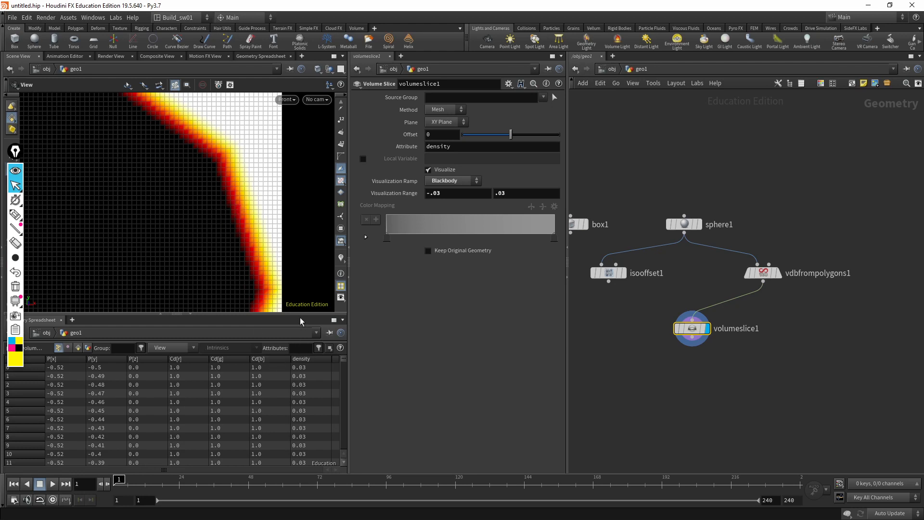
{"action": "left_click_drag", "start_coordinate": [300, 321], "coordinate": [300, 300]}
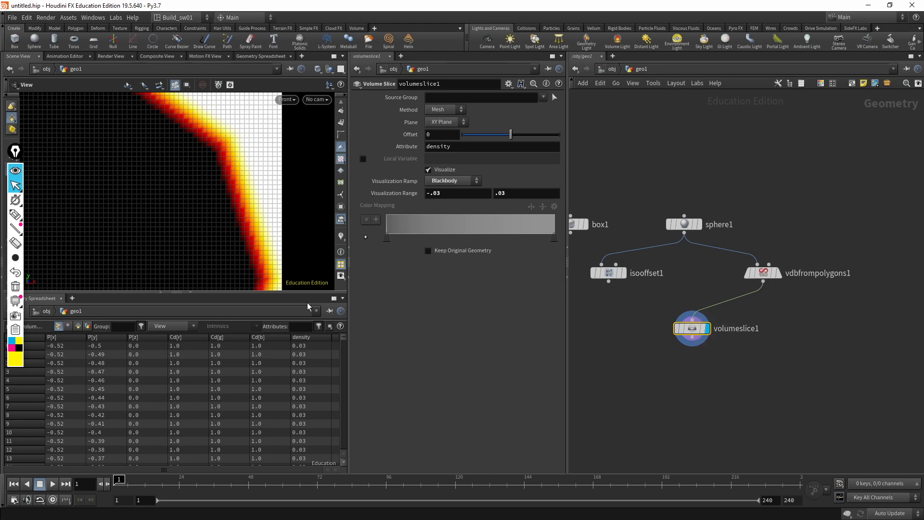
{"action": "left_click", "coordinate": [321, 337]}
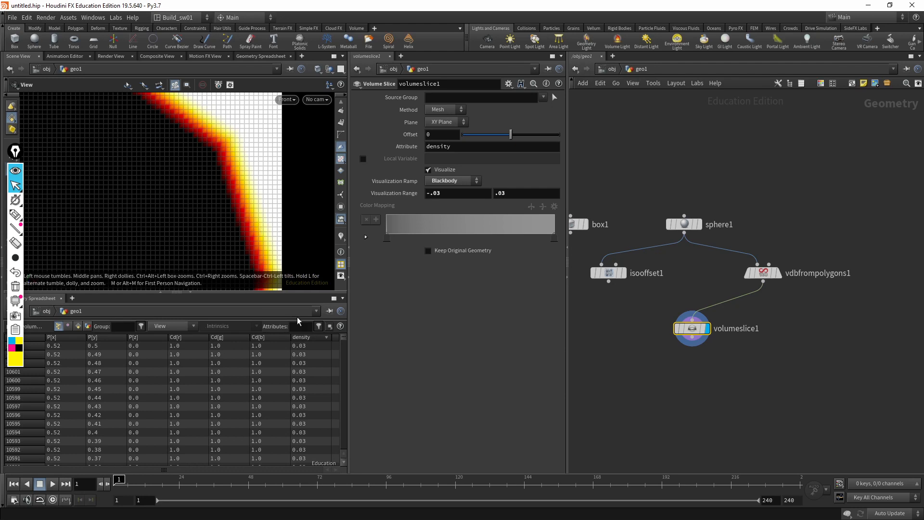
{"action": "left_click", "coordinate": [315, 338]}
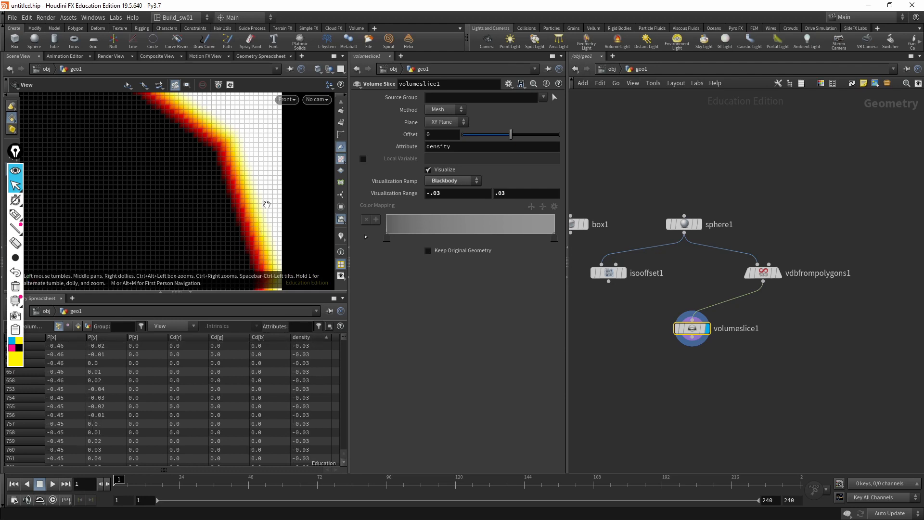
Show the node information for volumeslice1 to inspect its point attributes
{"action": "key", "text": "h"}
{"action": "left_click_drag", "start_coordinate": [259, 189], "coordinate": [259, 209]}
{"action": "key", "text": "2"}
{"action": "key", "text": "3"}
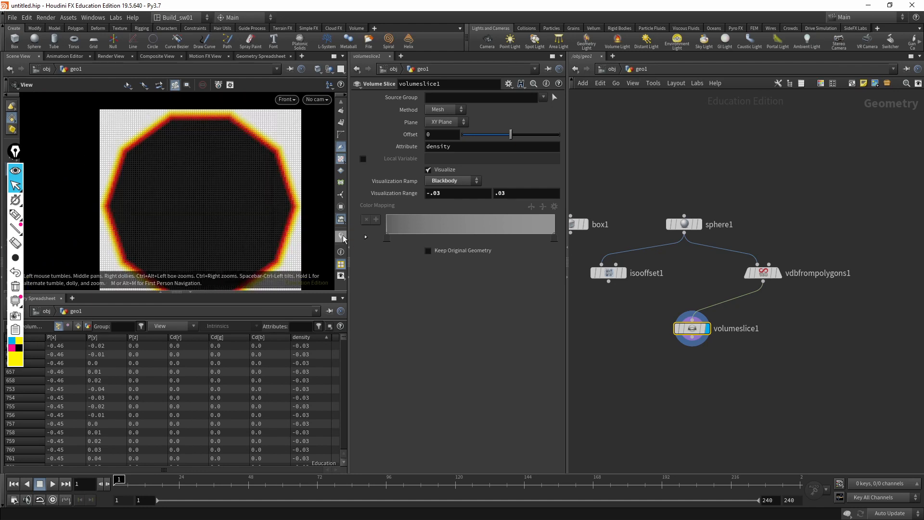
{"action": "left_click_drag", "start_coordinate": [675, 334], "coordinate": [668, 332]}
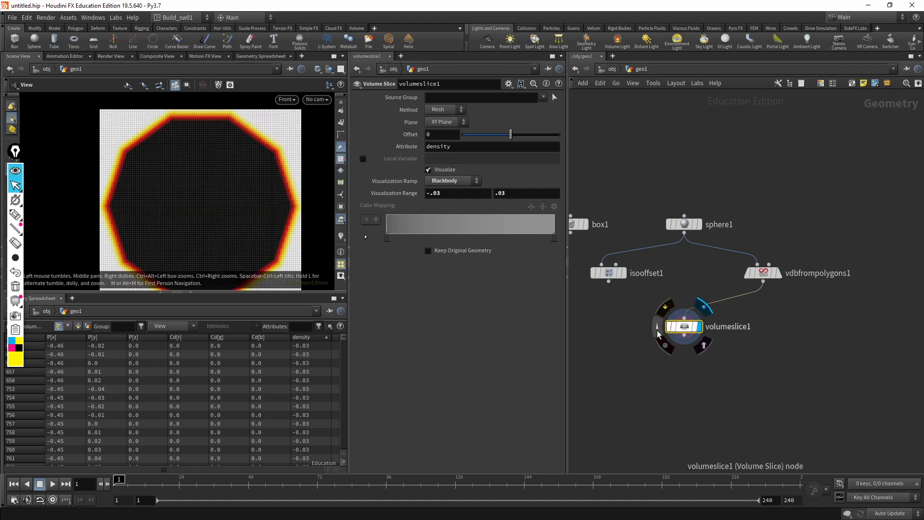
{"action": "left_click", "coordinate": [657, 328]}
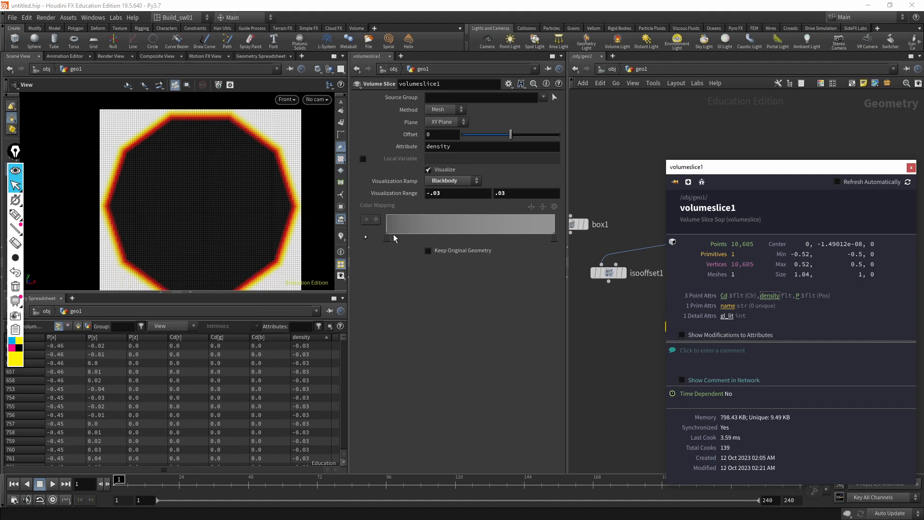
Review the scene's density visualizer settings, keeping the Marker type, and activate the visualizer
{"action": "left_click", "coordinate": [341, 237]}
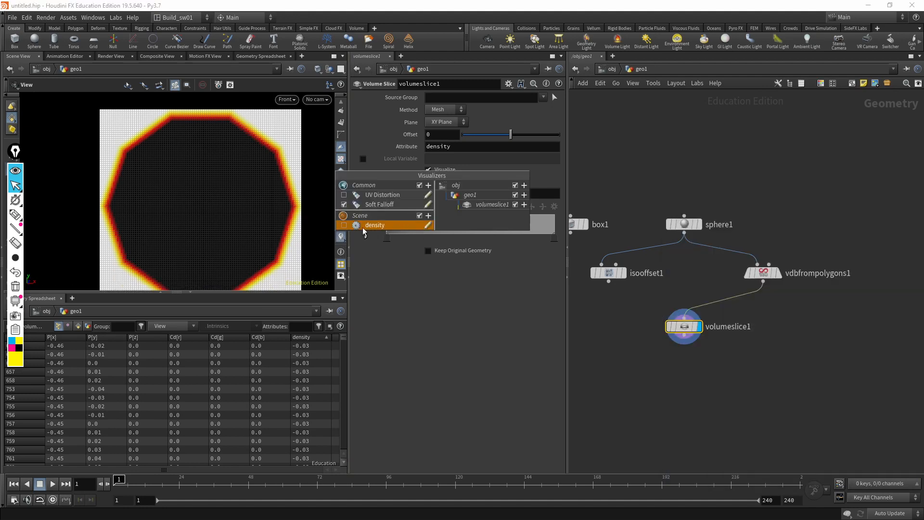
{"action": "left_click", "coordinate": [427, 225]}
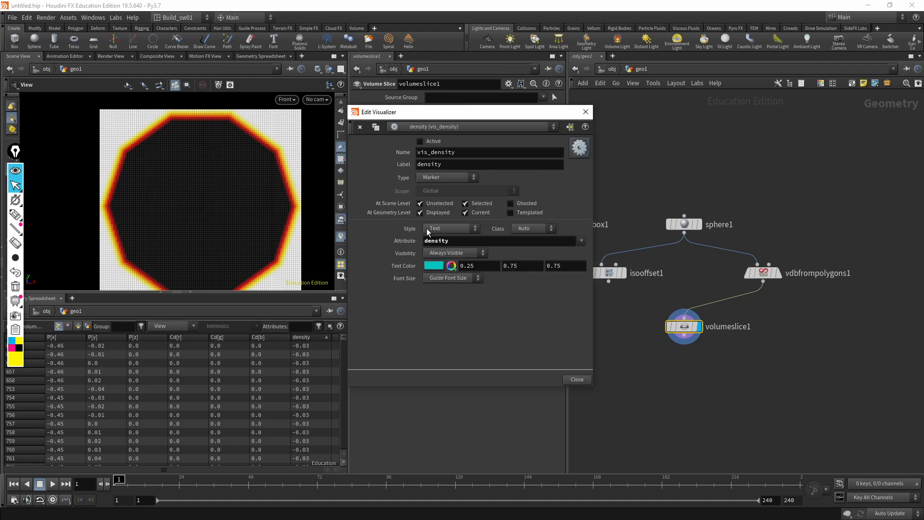
{"action": "left_click", "coordinate": [455, 177]}
{"action": "left_click", "coordinate": [452, 186]}
{"action": "left_click_drag", "start_coordinate": [520, 113], "coordinate": [605, 110]}
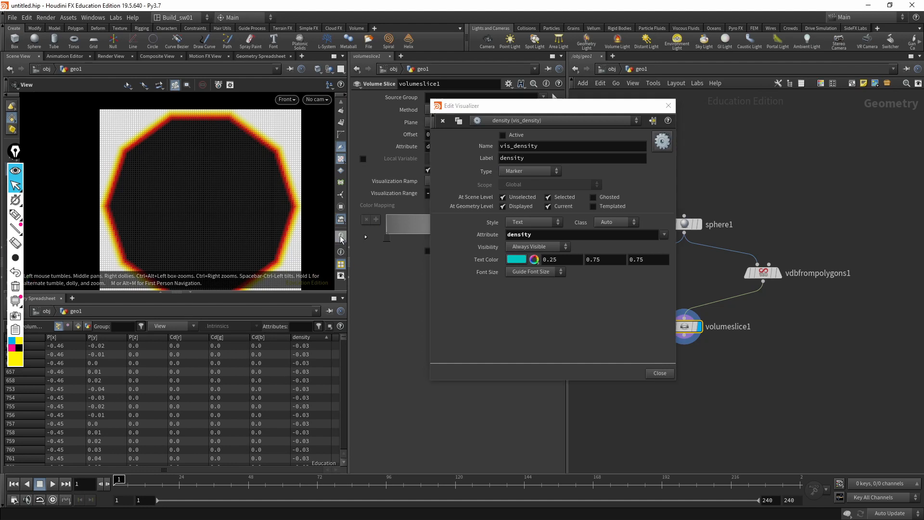
{"action": "left_click", "coordinate": [342, 235]}
{"action": "left_click", "coordinate": [344, 225]}
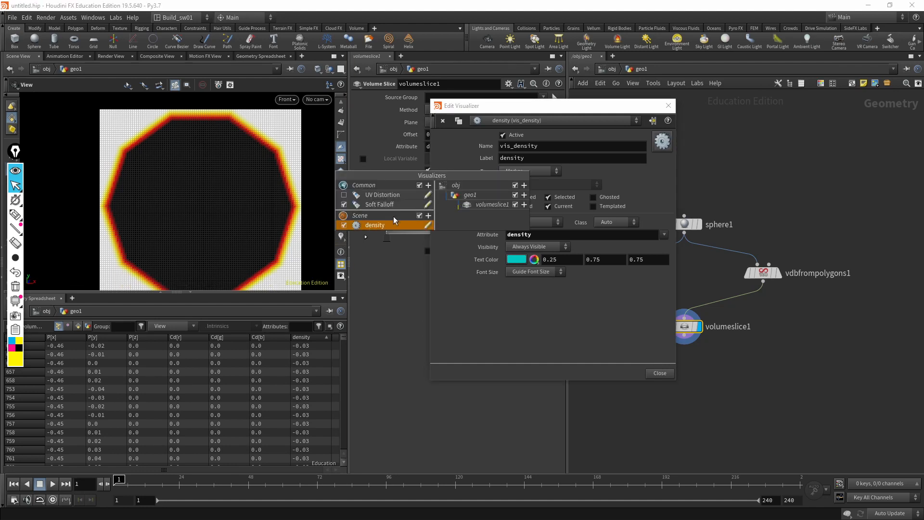
{"action": "left_click", "coordinate": [668, 106]}
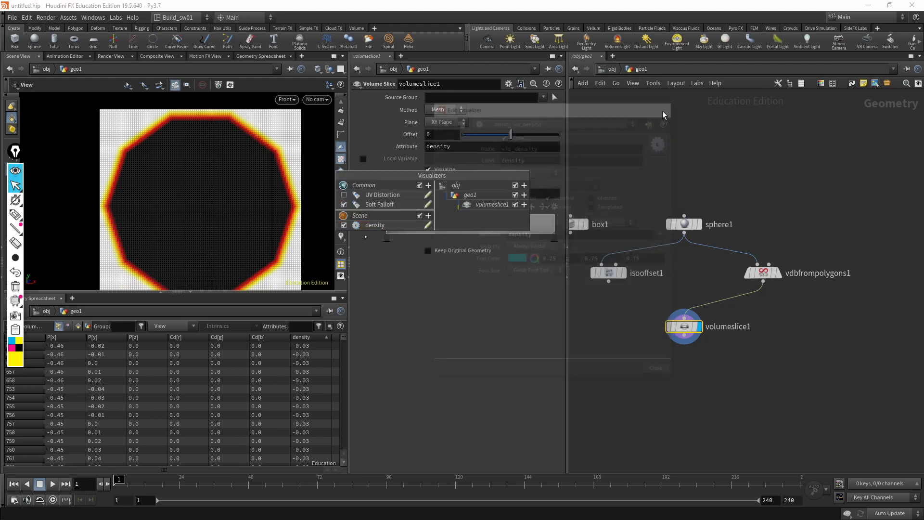
Display the output of vdbfrompolygons1 briefly and switch the display back to volumeslice1
{"action": "left_click", "coordinate": [777, 273]}
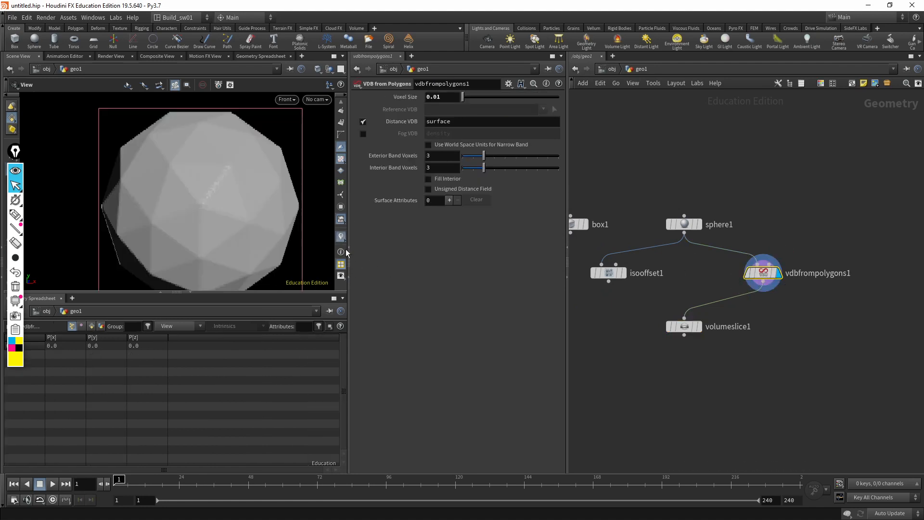
{"action": "left_click", "coordinate": [699, 326]}
{"action": "left_click", "coordinate": [684, 327]}
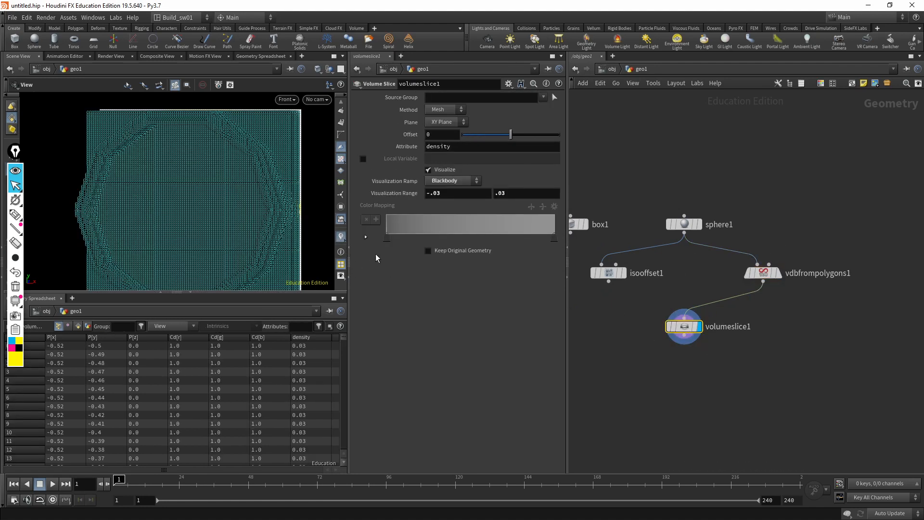
Toggle the density visualizer off and on and examine the density labels near the slice's edge
{"action": "right_click", "coordinate": [344, 234]}
{"action": "left_click", "coordinate": [345, 228]}
{"action": "left_click", "coordinate": [343, 225]}
{"action": "left_click", "coordinate": [382, 296]}
{"action": "scroll", "coordinate": [308, 221], "scroll_direction": "up", "scroll_amount": 10}
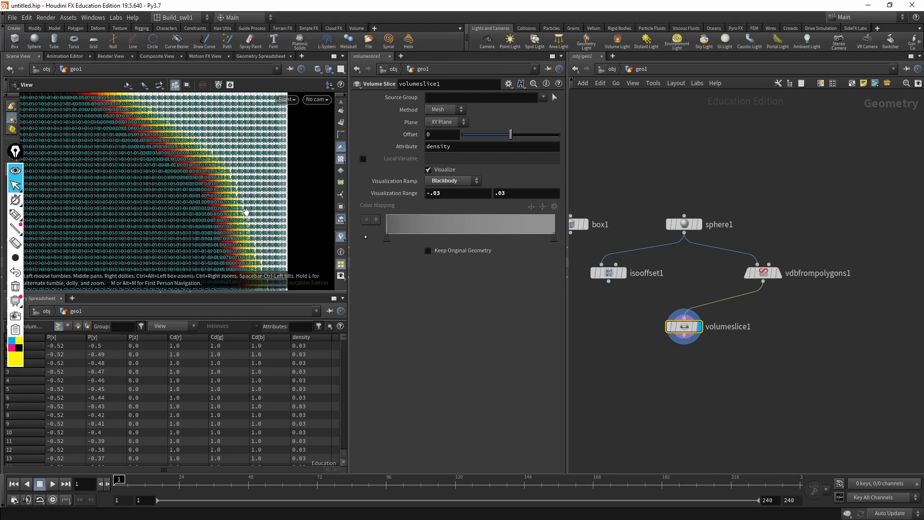
{"action": "scroll", "coordinate": [246, 212], "scroll_direction": "up", "scroll_amount": 10}
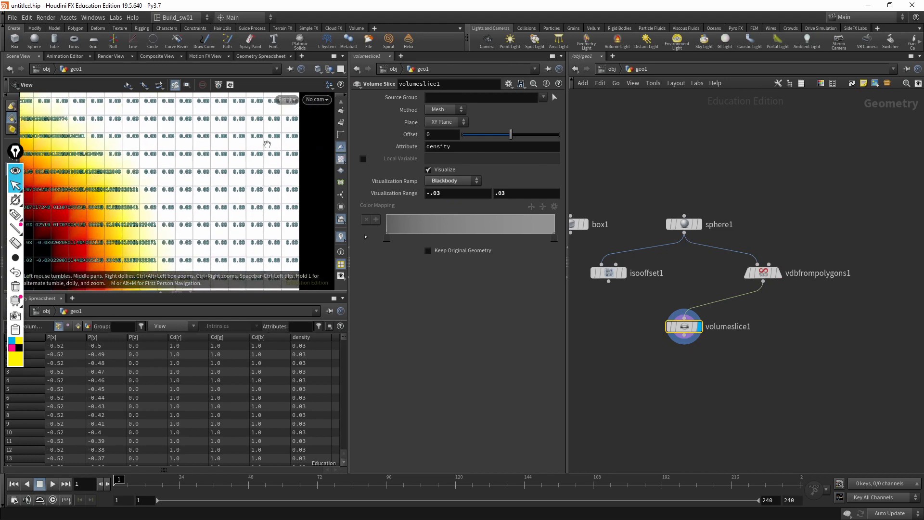
{"action": "middle_click_drag", "start_coordinate": [267, 144], "coordinate": [276, 134]}
Set the density visualizer's font size to Tiny after trying Small
{"action": "right_click", "coordinate": [341, 236]}
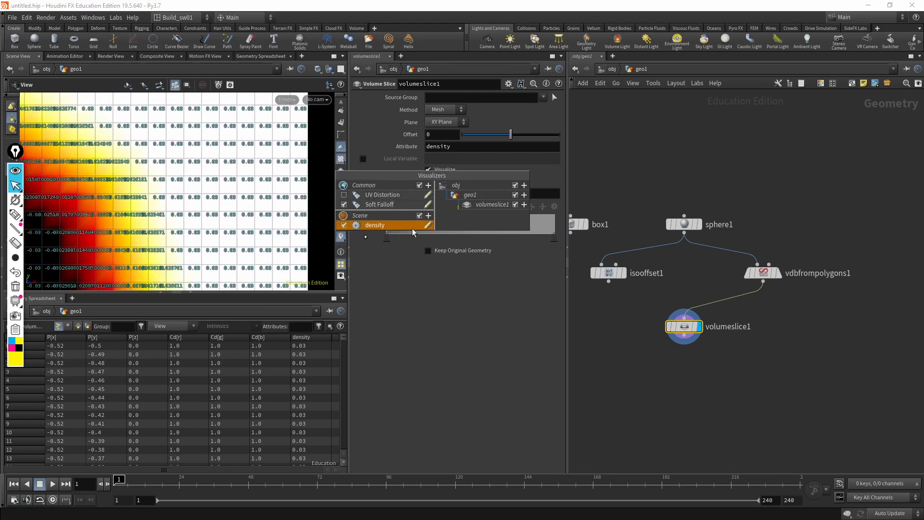
{"action": "left_click", "coordinate": [428, 226]}
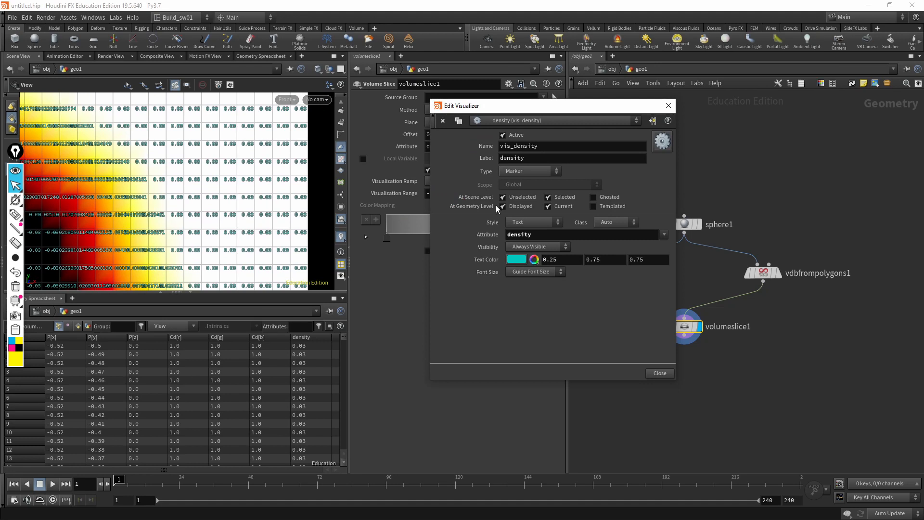
{"action": "left_click", "coordinate": [531, 276]}
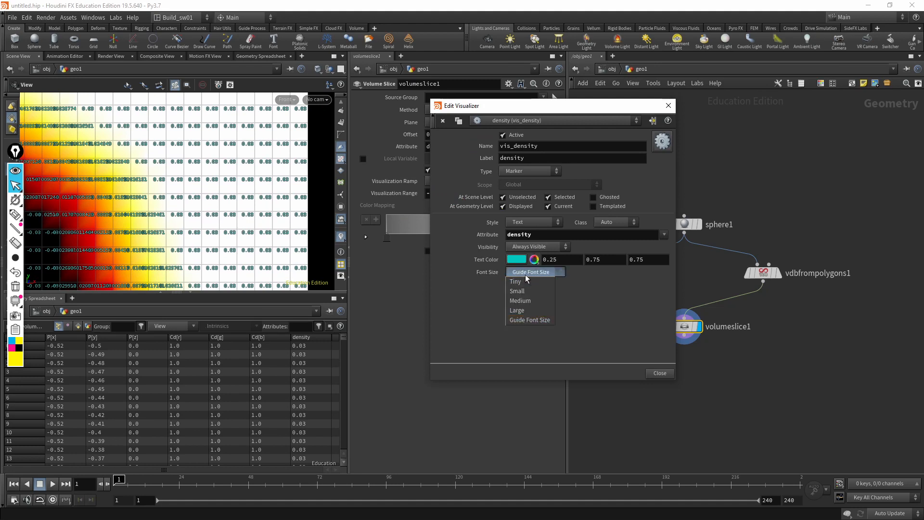
{"action": "left_click", "coordinate": [531, 291]}
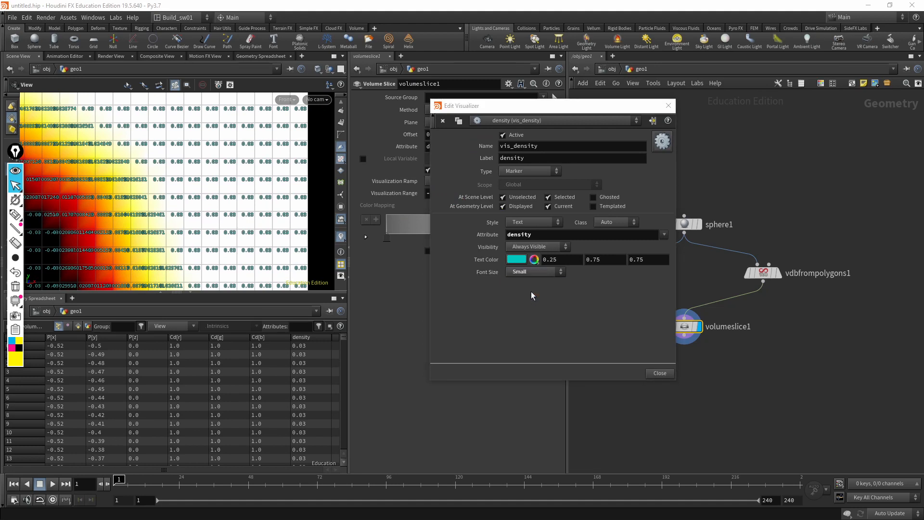
{"action": "left_click", "coordinate": [534, 273]}
{"action": "left_click", "coordinate": [535, 281]}
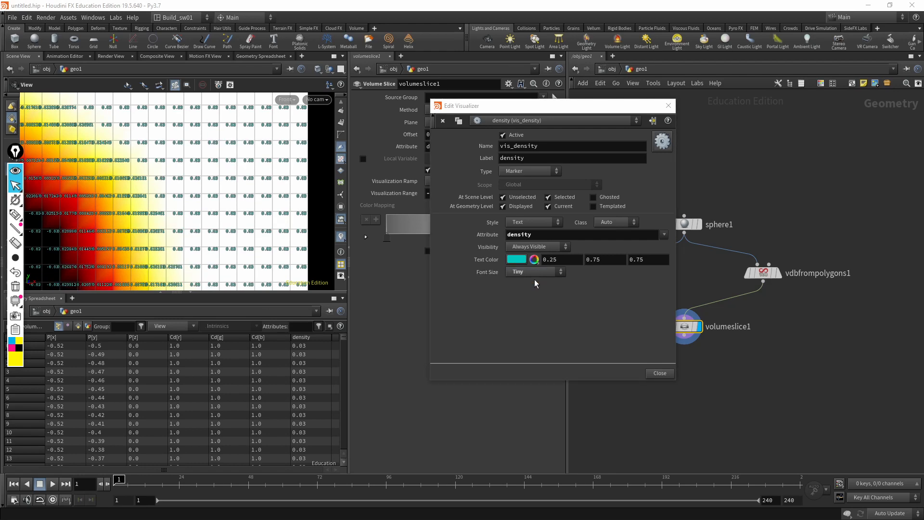
Close the visualizer settings and examine the tiny density labels across the slice's black, red, yellow and white areas
{"action": "left_click", "coordinate": [669, 106]}
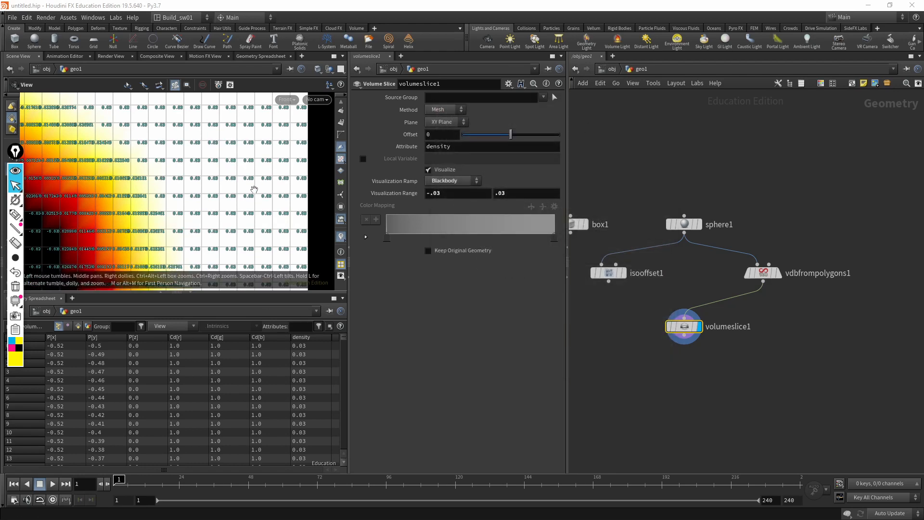
{"action": "middle_click_drag", "start_coordinate": [116, 267], "coordinate": [292, 171]}
{"action": "middle_click_drag", "start_coordinate": [195, 183], "coordinate": [231, 216]}
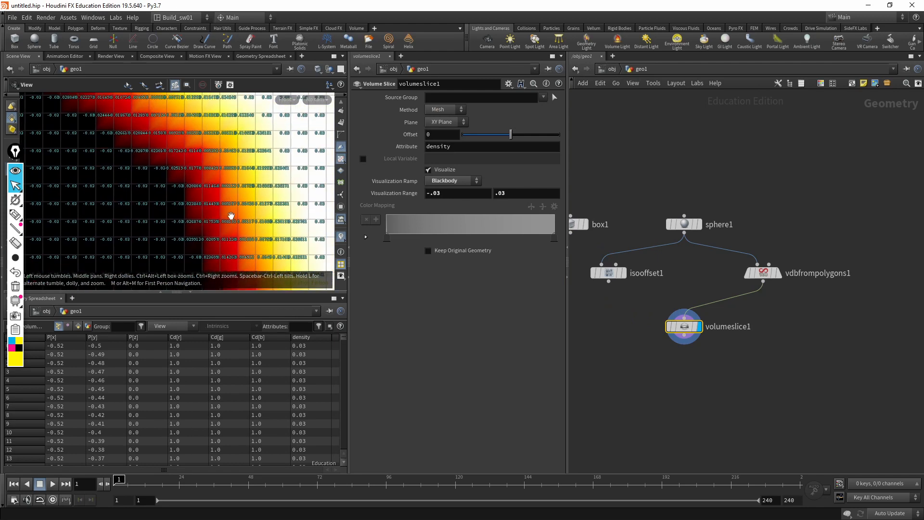
{"action": "right_click_drag", "start_coordinate": [232, 204], "coordinate": [324, 176]}
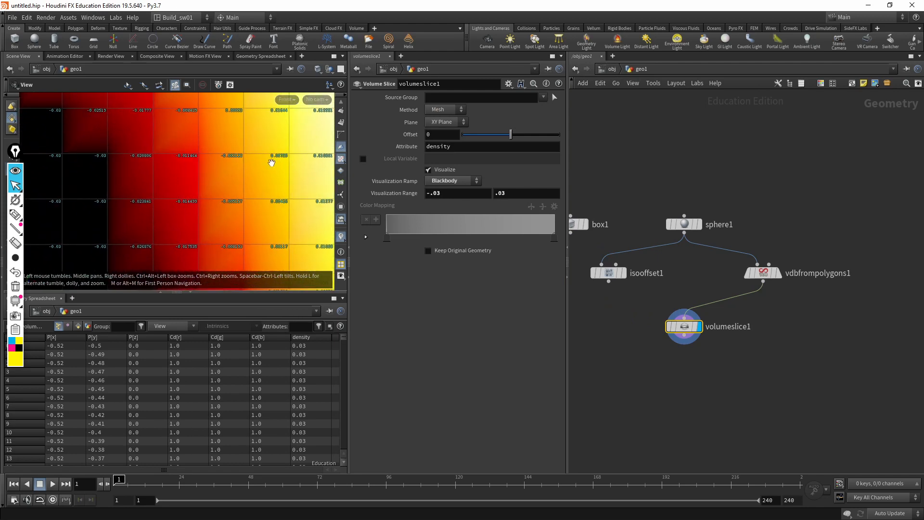
{"action": "middle_click_drag", "start_coordinate": [271, 163], "coordinate": [246, 204]}
{"action": "right_click_drag", "start_coordinate": [246, 204], "coordinate": [293, 194]}
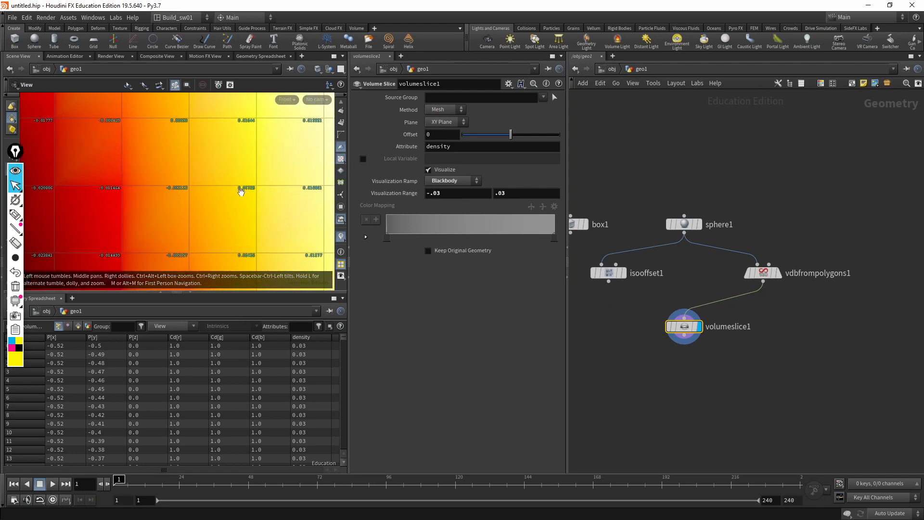
{"action": "middle_click_drag", "start_coordinate": [181, 119], "coordinate": [183, 194]}
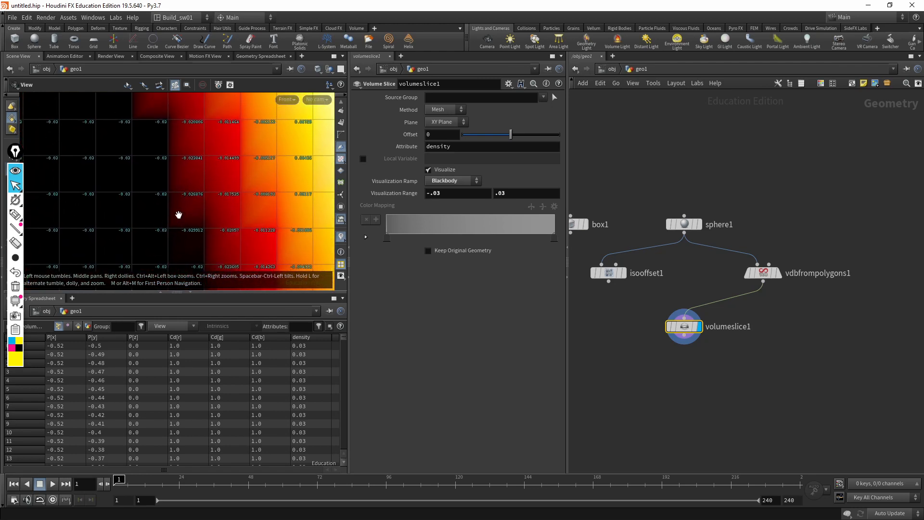
{"action": "right_click_drag", "start_coordinate": [195, 223], "coordinate": [141, 222]}
{"action": "middle_click_drag", "start_coordinate": [195, 179], "coordinate": [135, 256]}
{"action": "middle_click_drag", "start_coordinate": [282, 161], "coordinate": [190, 212]}
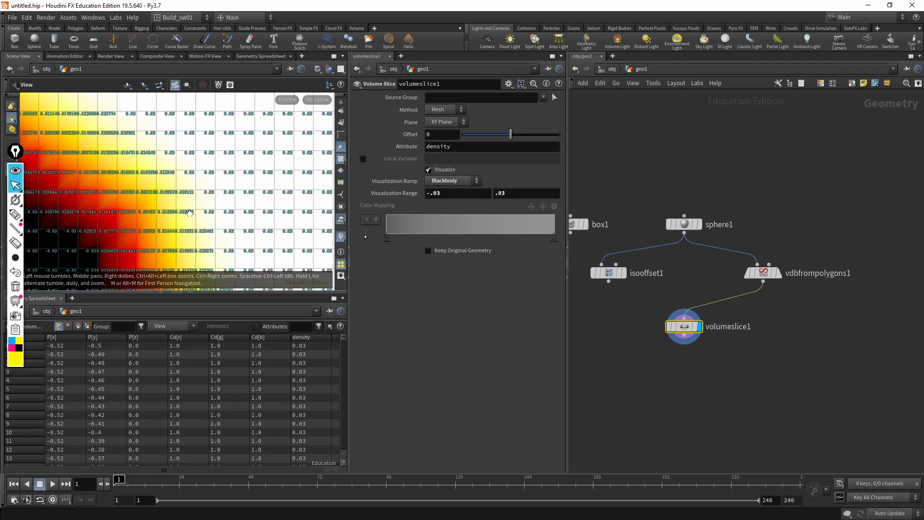
{"action": "middle_click_drag", "start_coordinate": [259, 157], "coordinate": [194, 229]}
{"action": "middle_click_drag", "start_coordinate": [232, 174], "coordinate": [224, 234]}
{"action": "middle_click_drag", "start_coordinate": [267, 167], "coordinate": [258, 234]}
{"action": "mouse_move", "coordinate": [262, 163]}
{"action": "right_mouse_down"}
{"action": "mouse_move", "coordinate": [235, 164]}
{"action": "mouse_move", "coordinate": [217, 180]}
{"action": "right_mouse_up"}
{"action": "middle_click_drag", "start_coordinate": [248, 179], "coordinate": [292, 153]}
{"action": "right_click_drag", "start_coordinate": [292, 159], "coordinate": [184, 178]}
{"action": "middle_click_drag", "start_coordinate": [250, 178], "coordinate": [288, 155]}
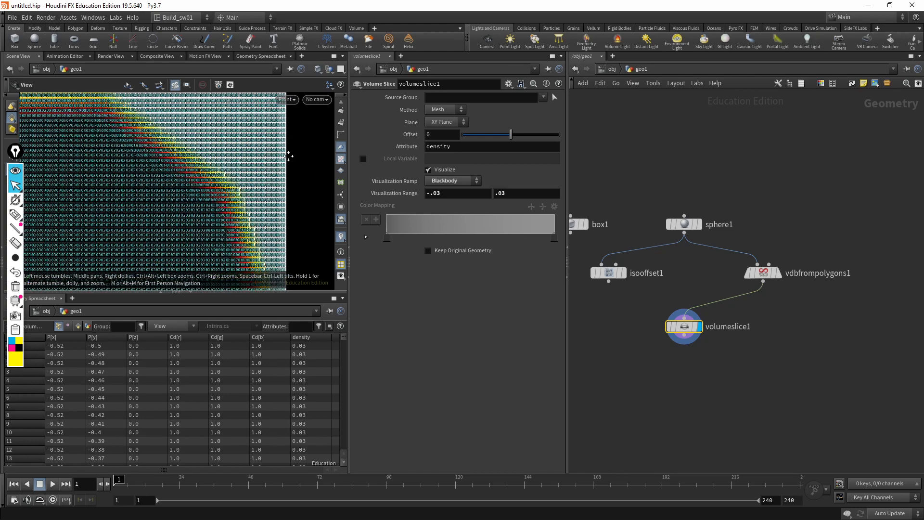
{"action": "right_click_drag", "start_coordinate": [288, 155], "coordinate": [231, 201]}
Switch to the perspective view and turn off the density labels on the slice
{"action": "left_click_drag", "start_coordinate": [231, 200], "coordinate": [202, 186]}
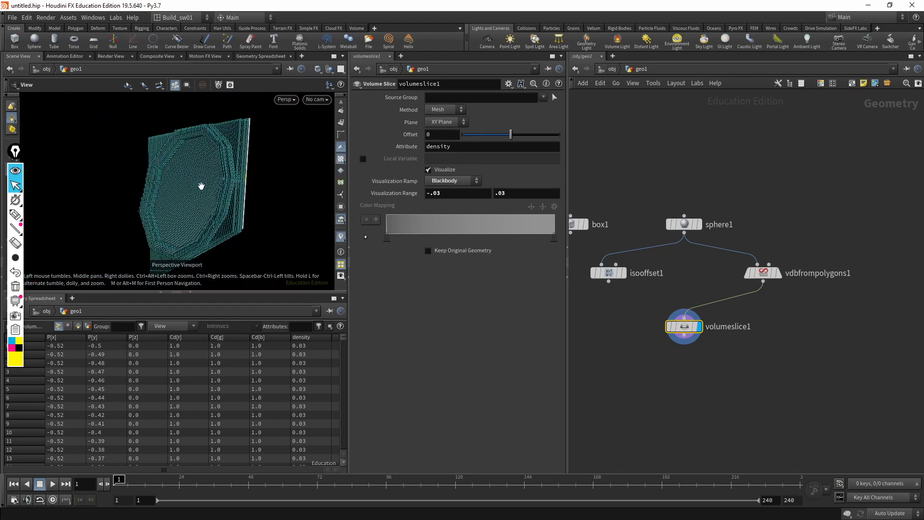
{"action": "left_click", "coordinate": [344, 239]}
{"action": "left_click_drag", "start_coordinate": [264, 209], "coordinate": [249, 193]}
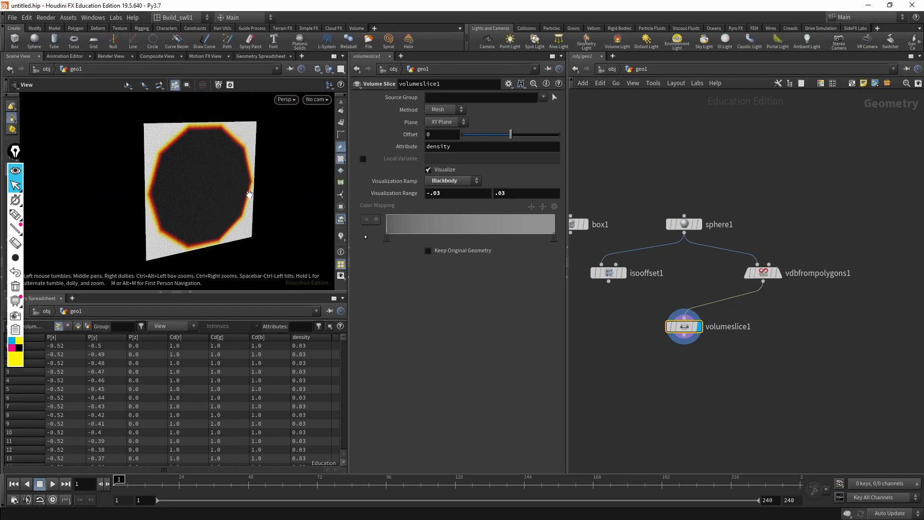
Connect the isooffset1 output to volumeslice1 in place of vdbfrompolygons1 to slice the SDF volume
{"action": "left_click_drag", "start_coordinate": [609, 281], "coordinate": [652, 322]}
{"action": "left_click_drag", "start_coordinate": [629, 292], "coordinate": [601, 259]}
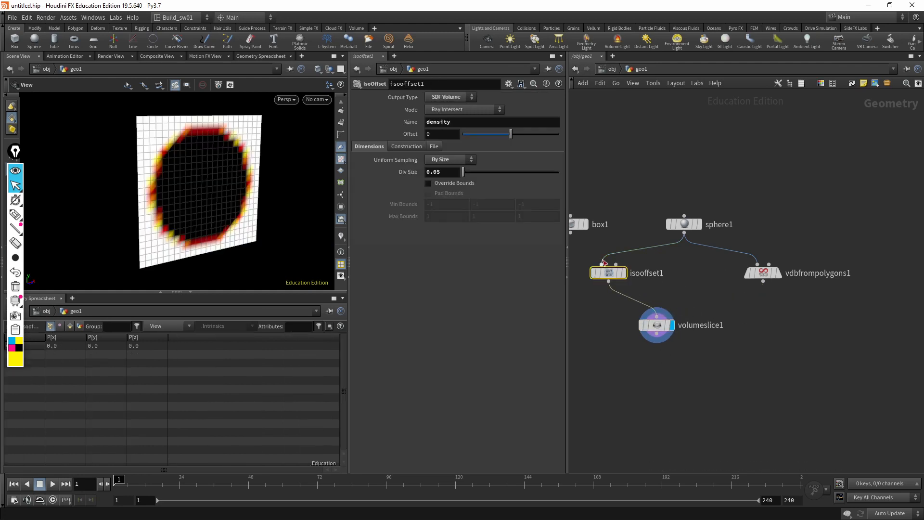
{"action": "left_click_drag", "start_coordinate": [782, 250], "coordinate": [744, 298]}
{"action": "left_click_drag", "start_coordinate": [663, 250], "coordinate": [616, 283]}
Display the isooffset1 output and inspect its volume and bounding box from several angles
{"action": "left_click", "coordinate": [624, 273]}
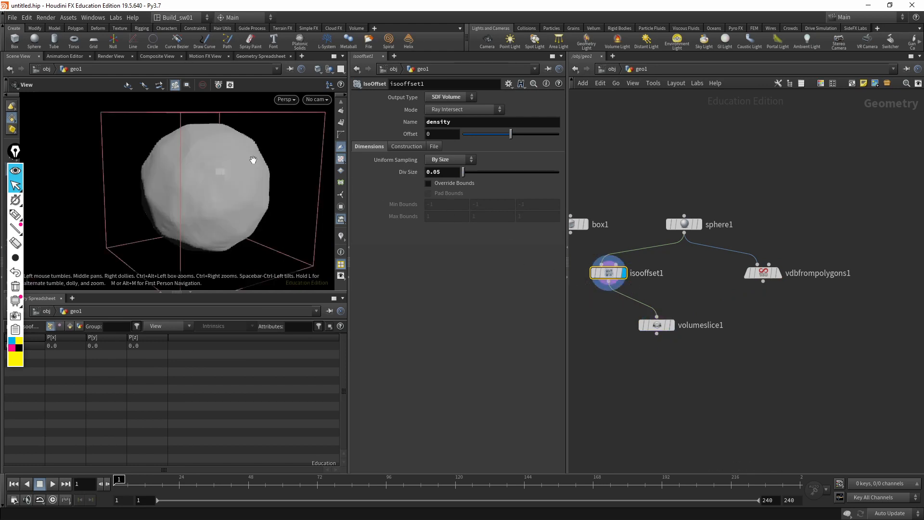
{"action": "left_click_drag", "start_coordinate": [253, 160], "coordinate": [269, 158]}
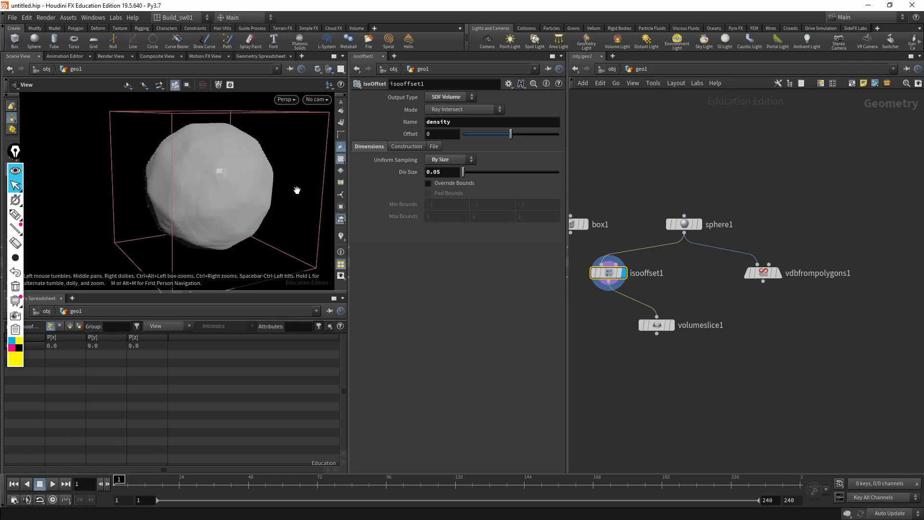
{"action": "left_click_drag", "start_coordinate": [297, 191], "coordinate": [286, 134]}
{"action": "left_click_drag", "start_coordinate": [275, 175], "coordinate": [217, 175]}
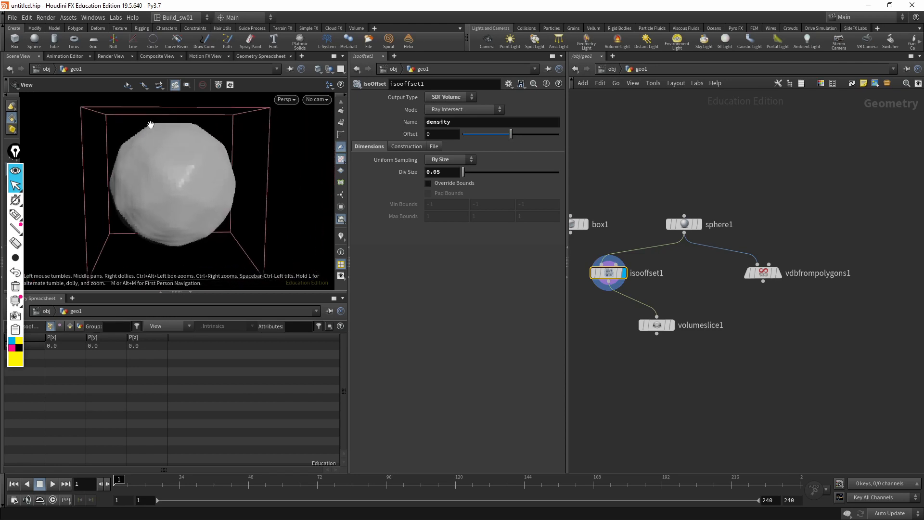
{"action": "left_click_drag", "start_coordinate": [165, 156], "coordinate": [264, 96]}
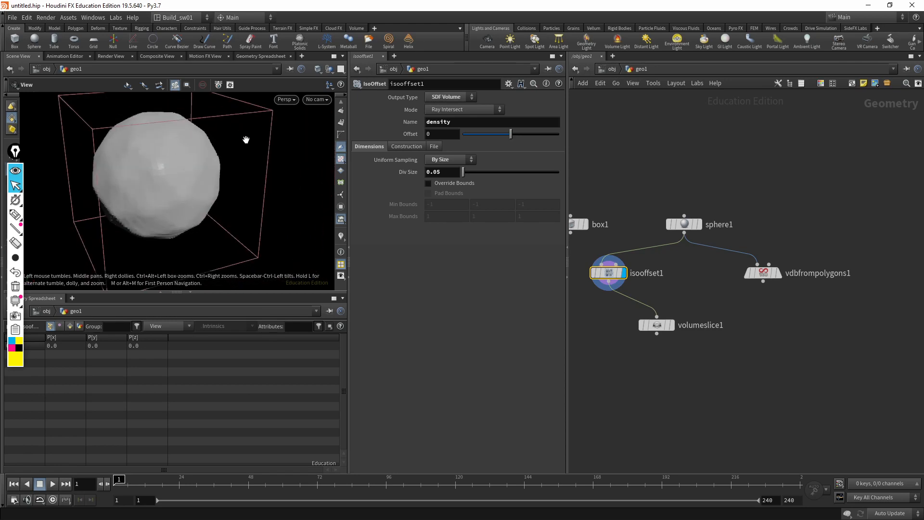
{"action": "left_click_drag", "start_coordinate": [251, 150], "coordinate": [174, 164]}
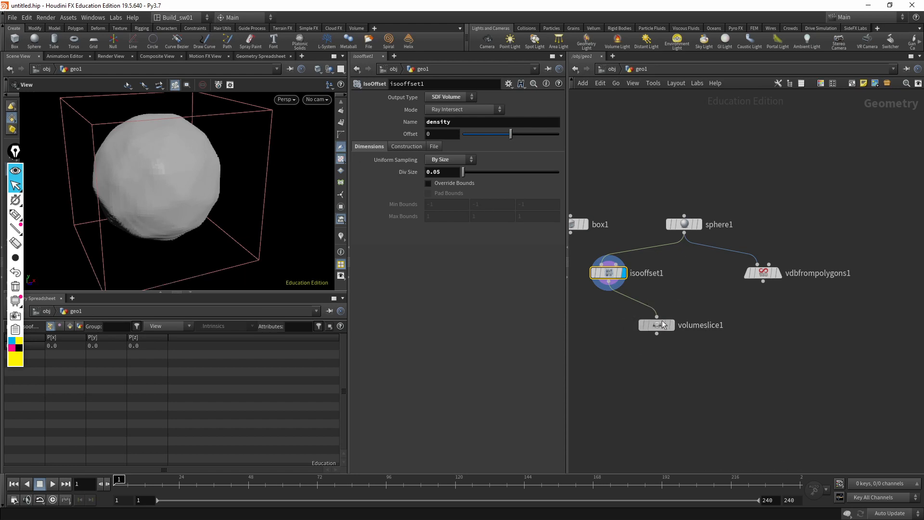
Reconnect volumeslice1 to the vdbfrompolygons1 output, display the slice and frame its colored edge
{"action": "left_click_drag", "start_coordinate": [657, 325], "coordinate": [719, 324]}
{"action": "left_click_drag", "start_coordinate": [763, 282], "coordinate": [735, 316]}
{"action": "left_click", "coordinate": [732, 324]}
{"action": "left_click_drag", "start_coordinate": [199, 161], "coordinate": [217, 171]}
{"action": "right_click_drag", "start_coordinate": [217, 171], "coordinate": [291, 181]}
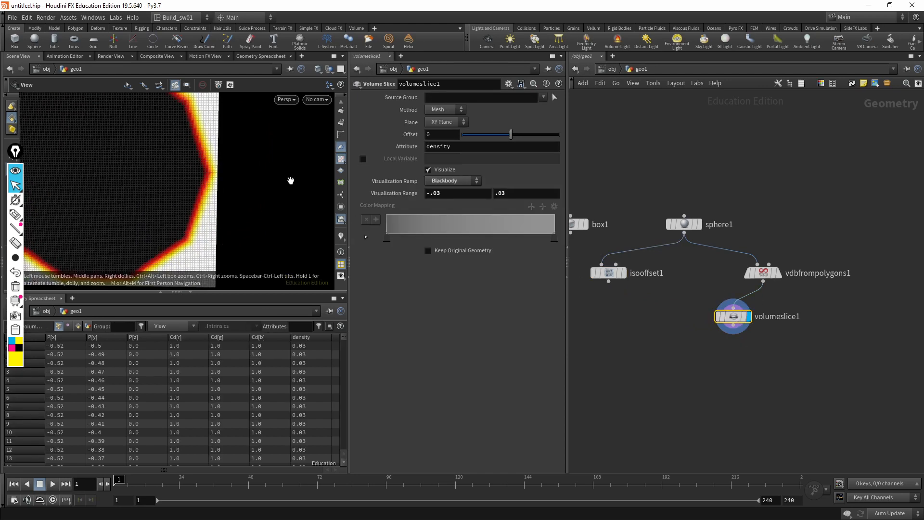
{"action": "middle_click_drag", "start_coordinate": [211, 145], "coordinate": [244, 193]}
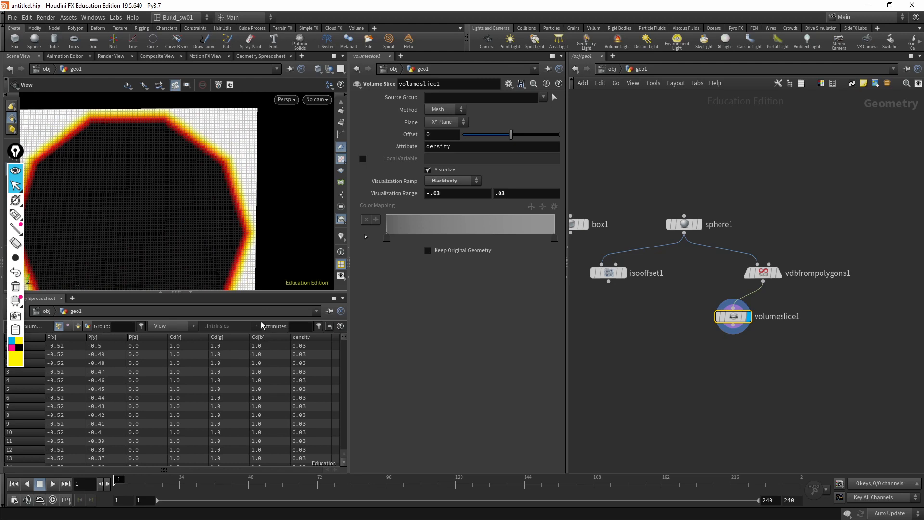
Sort the slice's spreadsheet points by density and look through the values
{"action": "left_click", "coordinate": [312, 337]}
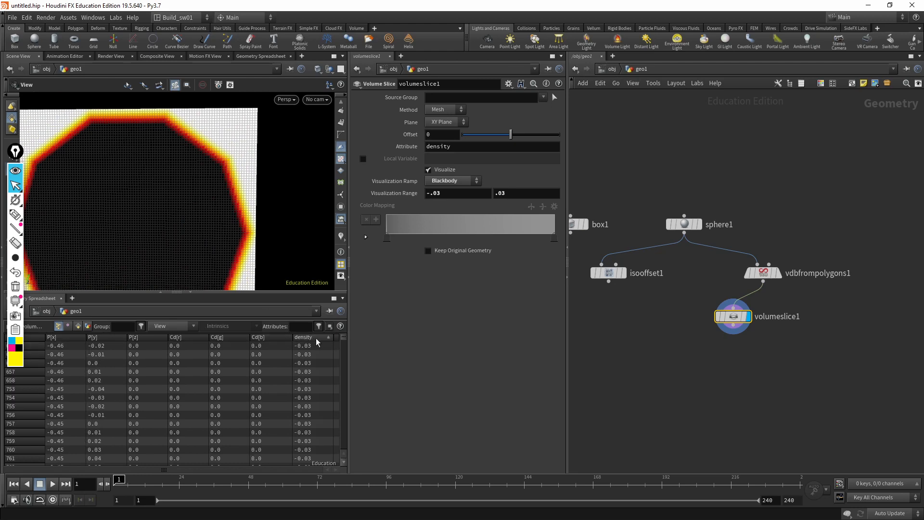
{"action": "left_click", "coordinate": [316, 338]}
{"action": "left_click_drag", "start_coordinate": [341, 339], "coordinate": [351, 411]}
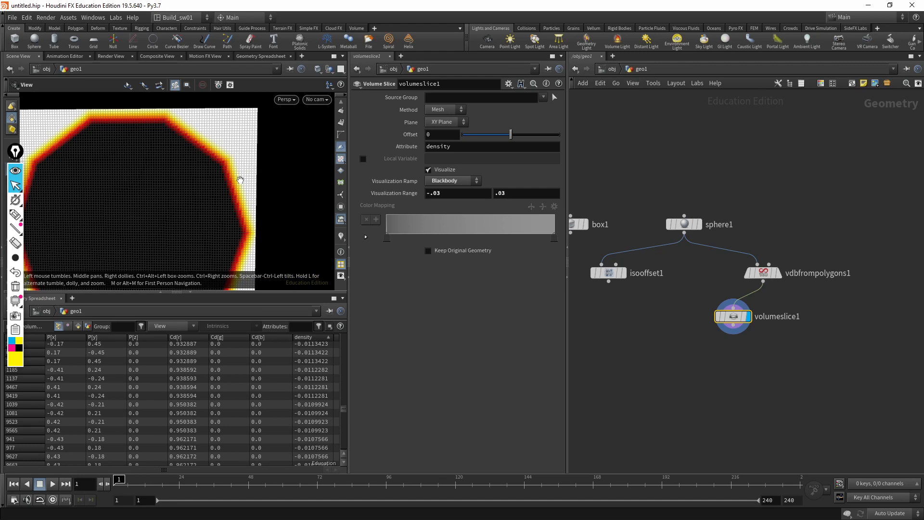
Set the exterior and interior band voxels of vdbfrompolygons1 to 7 and inspect the slice's border
{"action": "left_click", "coordinate": [763, 273]}
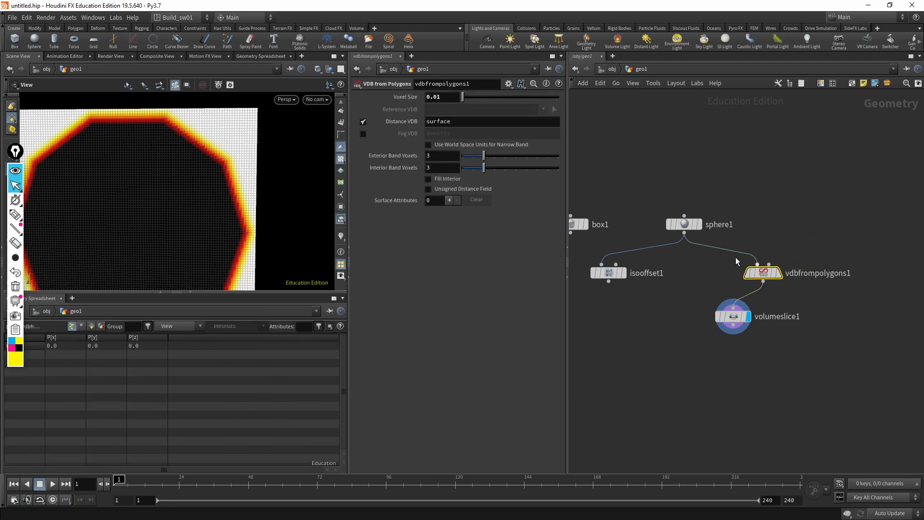
{"action": "left_click_drag", "start_coordinate": [484, 157], "coordinate": [518, 167]}
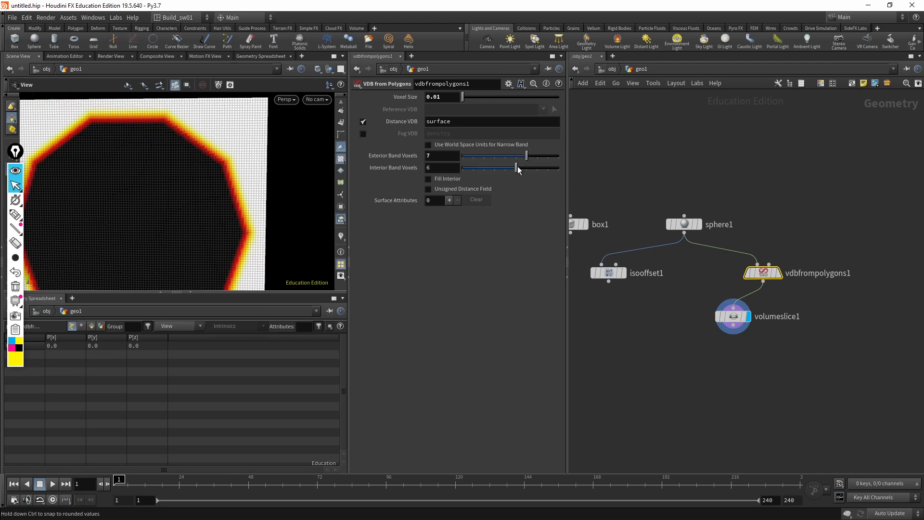
{"action": "scroll", "coordinate": [271, 162], "scroll_direction": "up", "scroll_amount": 3}
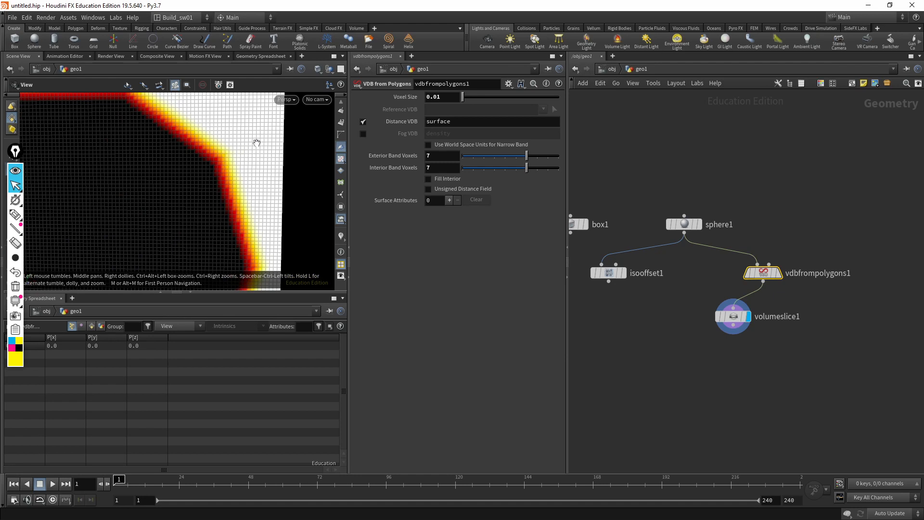
Return both band voxel values of vdbfrompolygons1 to 3, and raise the exterior and interior bands to 5
{"action": "left_click", "coordinate": [484, 156]}
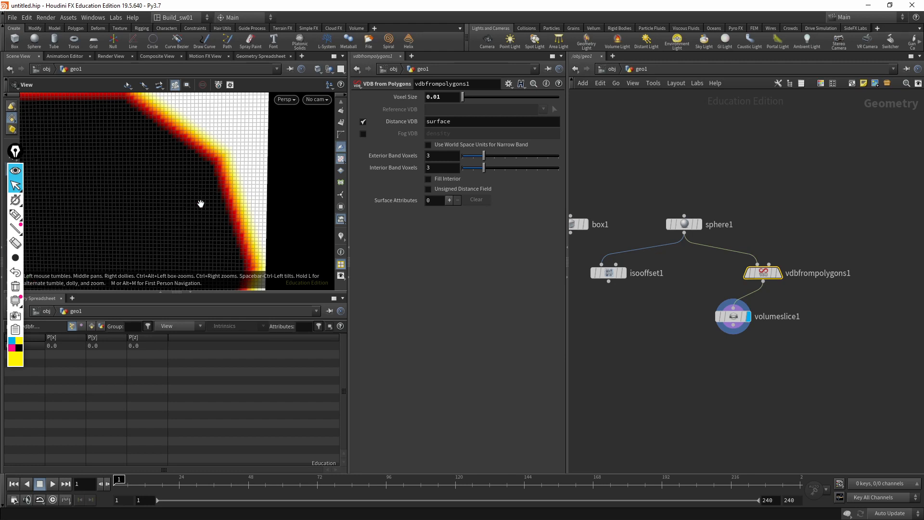
{"action": "left_click_drag", "start_coordinate": [484, 156], "coordinate": [507, 156]}
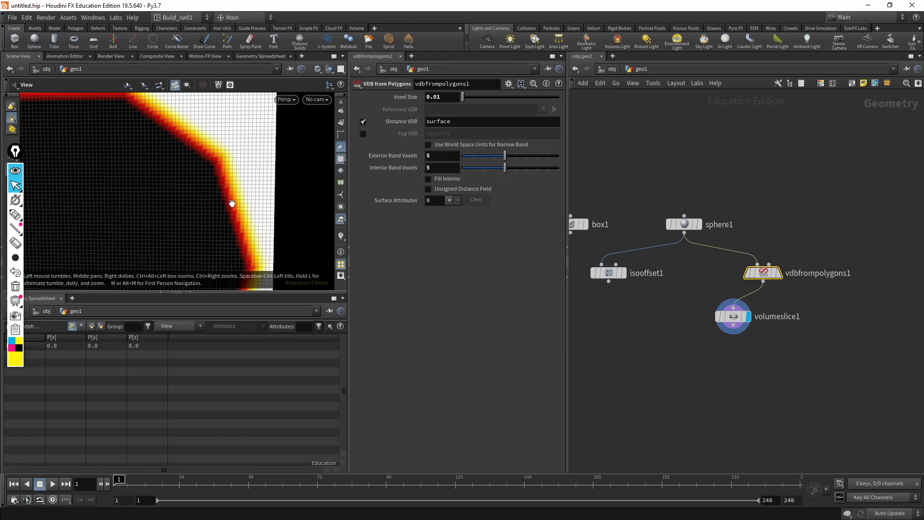
{"action": "scroll", "coordinate": [211, 214], "scroll_direction": "down", "scroll_amount": 5}
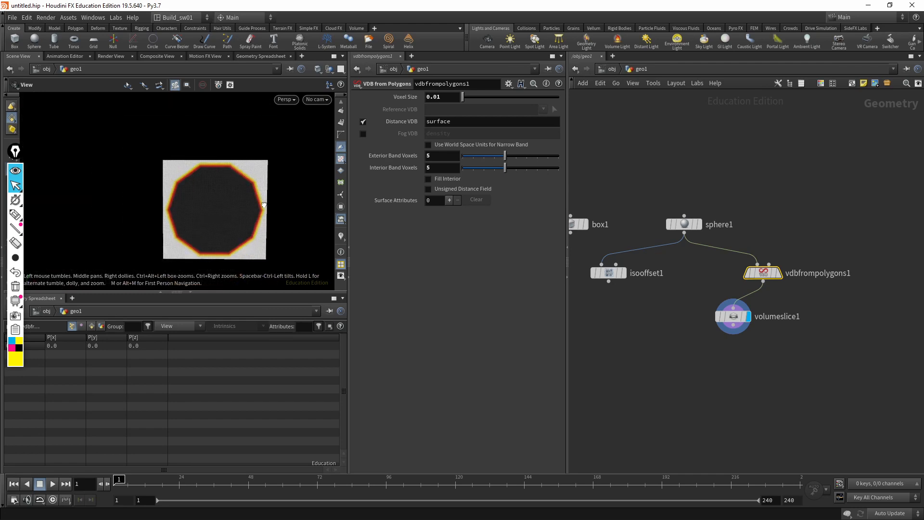
Compare the node information of vdbfrompolygons1 and isooffset1
{"action": "middle_click", "coordinate": [758, 279]}
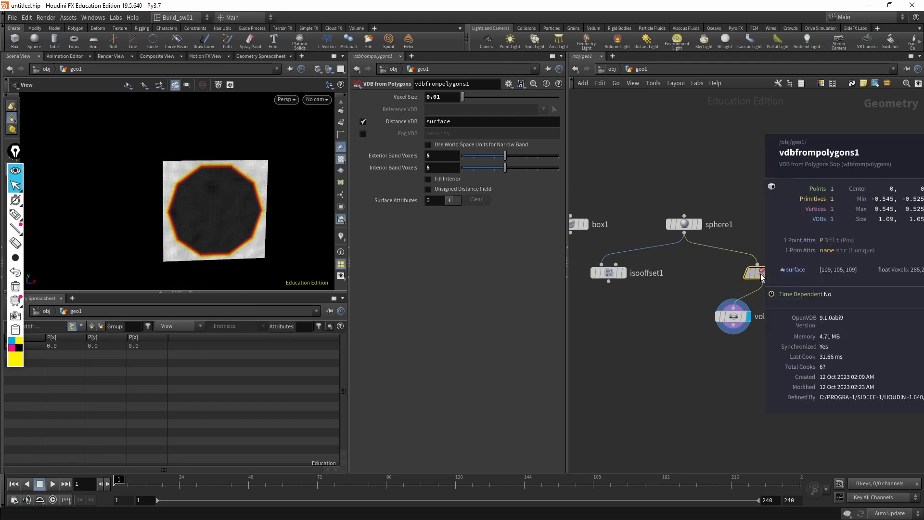
{"action": "middle_click", "coordinate": [609, 276]}
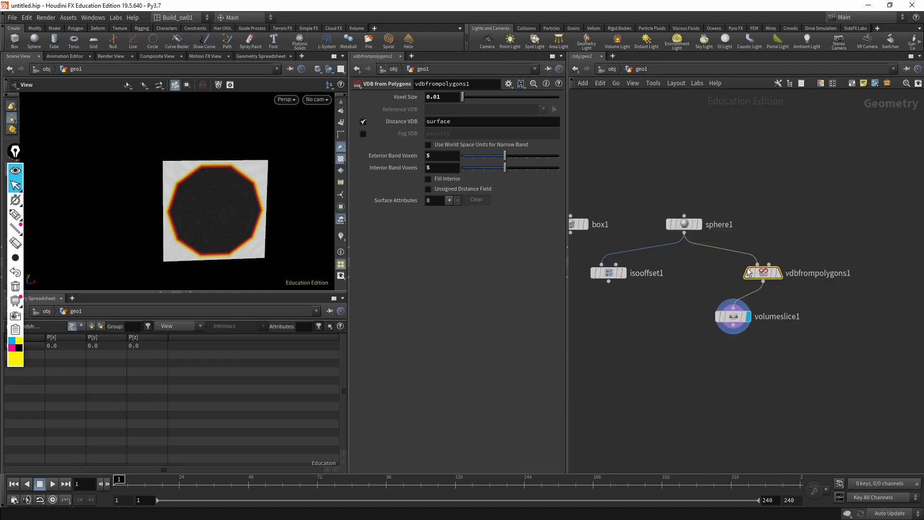
{"action": "middle_click", "coordinate": [760, 279]}
Display isooffset1 and vdbfrompolygons1 in turn, and move the volumeslice1 node lower in the network
{"action": "left_click", "coordinate": [621, 273]}
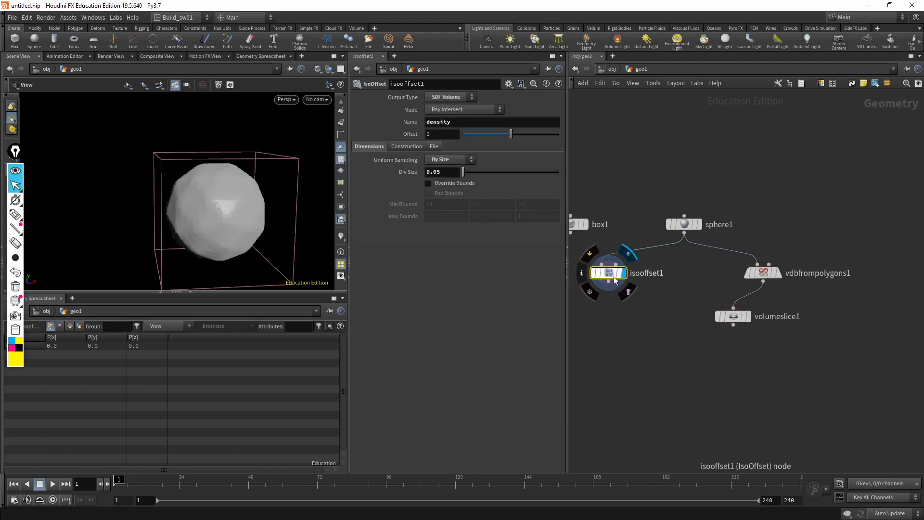
{"action": "left_click", "coordinate": [763, 273]}
{"action": "left_click_drag", "start_coordinate": [746, 318], "coordinate": [724, 340]}
Set the output type of isooffset1 to Fog Volume and display the node's output
{"action": "left_click", "coordinate": [621, 274]}
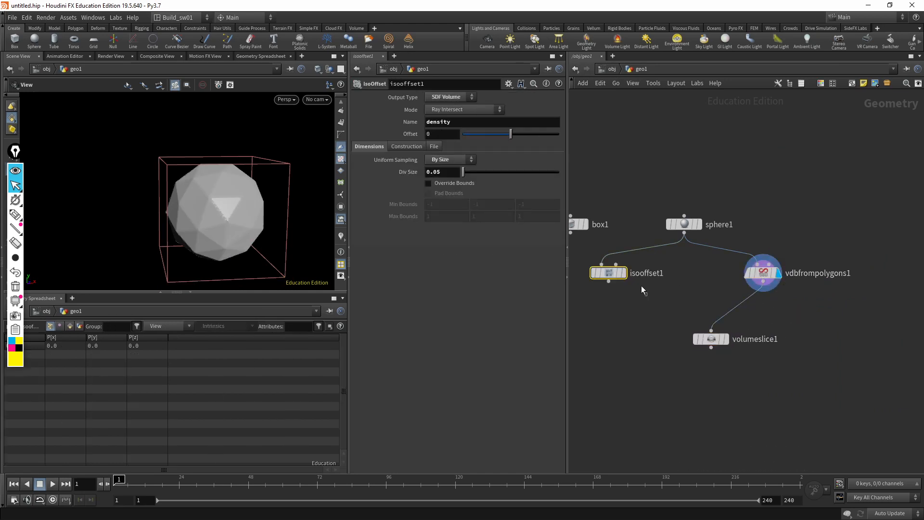
{"action": "left_click", "coordinate": [454, 97]}
{"action": "left_click", "coordinate": [449, 112]}
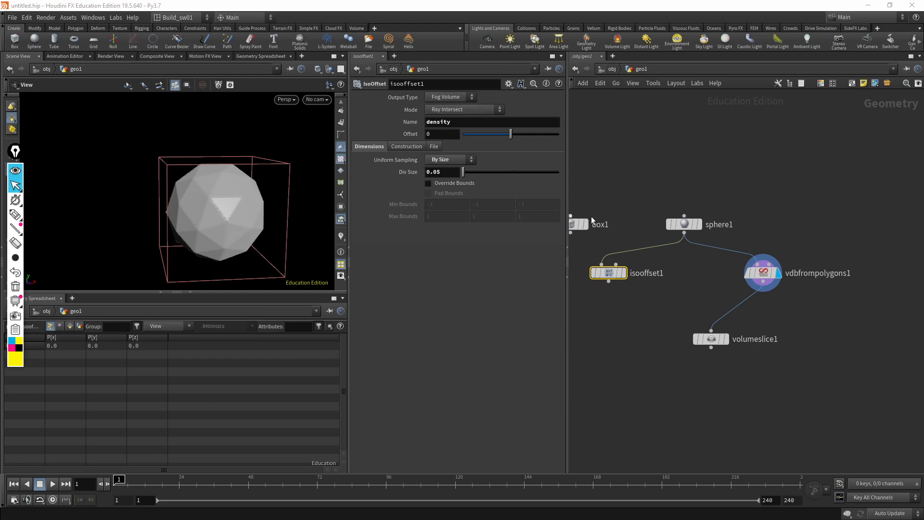
{"action": "left_click", "coordinate": [623, 273]}
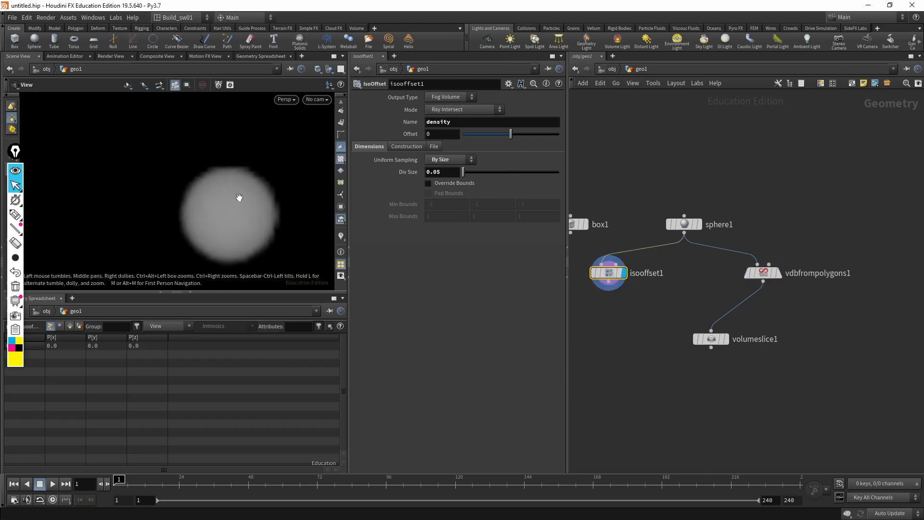
{"action": "scroll", "coordinate": [235, 196], "scroll_direction": "down", "scroll_amount": 2}
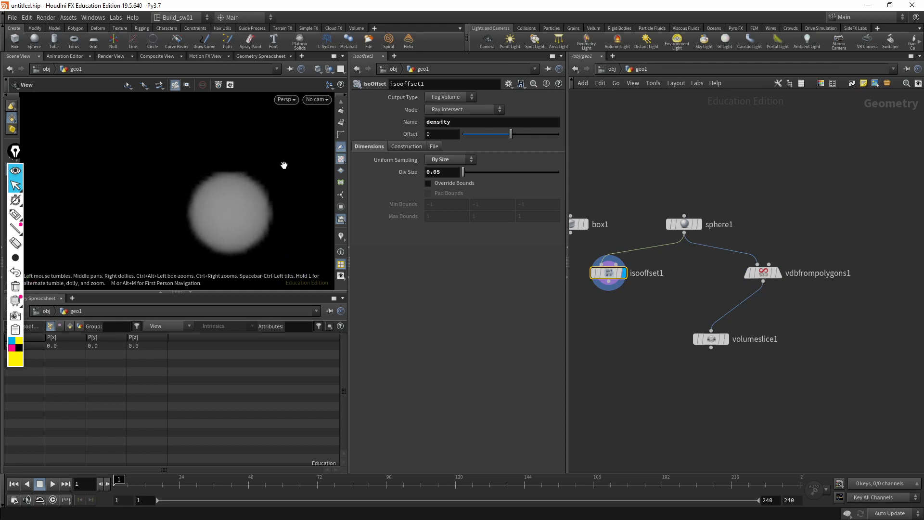
Toggle between shaded and wireframe display to inspect the isooffset1 fog volume, ending in wireframe
{"action": "key", "text": "w"}
{"action": "mouse_move", "coordinate": [314, 206]}
{"action": "left_mouse_down"}
{"action": "mouse_move", "coordinate": [299, 221]}
{"action": "mouse_move", "coordinate": [249, 190]}
{"action": "left_mouse_up"}
{"action": "key", "text": "w"}
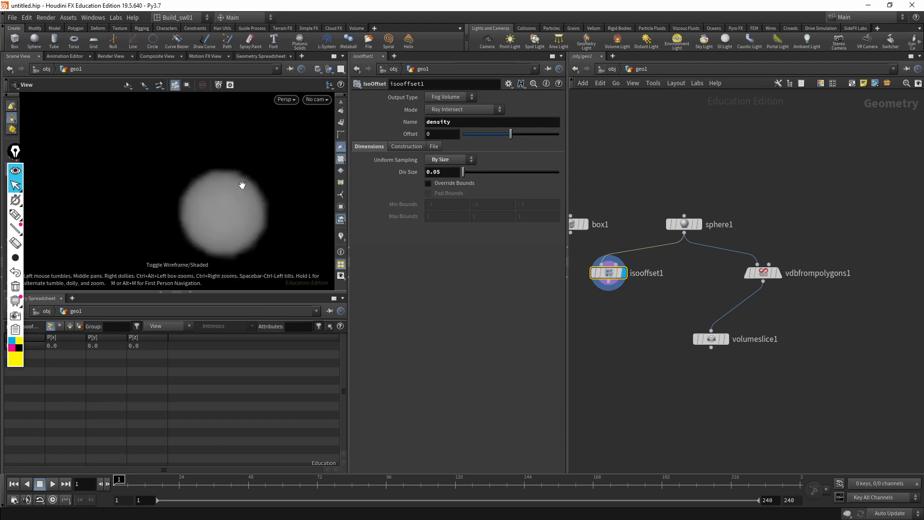
{"action": "key", "text": "w"}
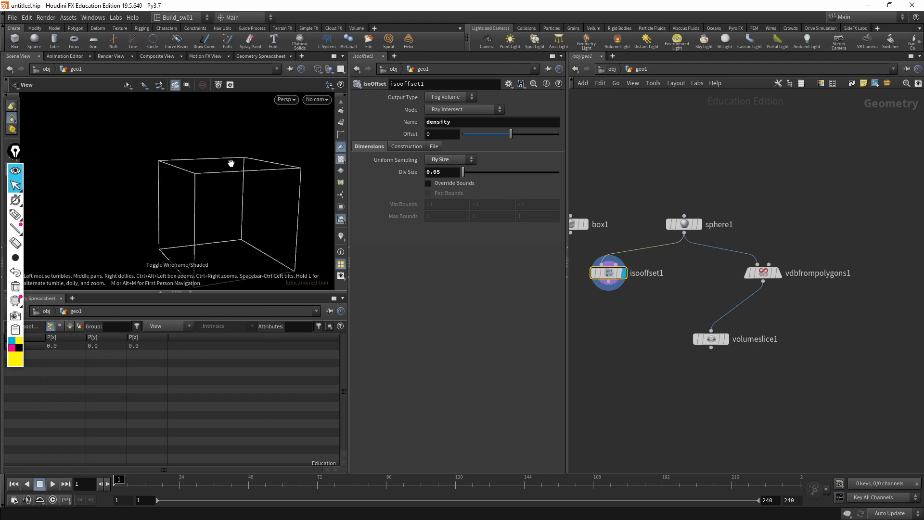
Display the vdbfrompolygons1 output and check the output type options of isooffset1
{"action": "left_click", "coordinate": [763, 272]}
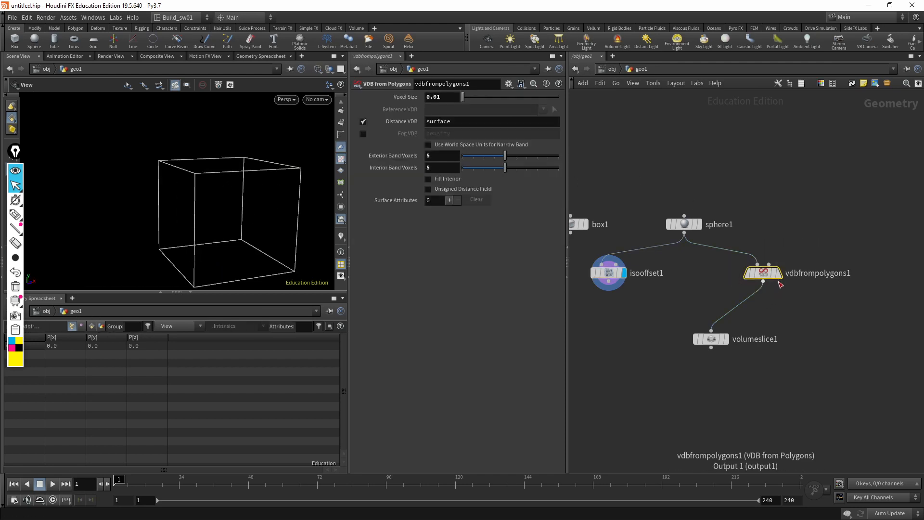
{"action": "left_click", "coordinate": [779, 273]}
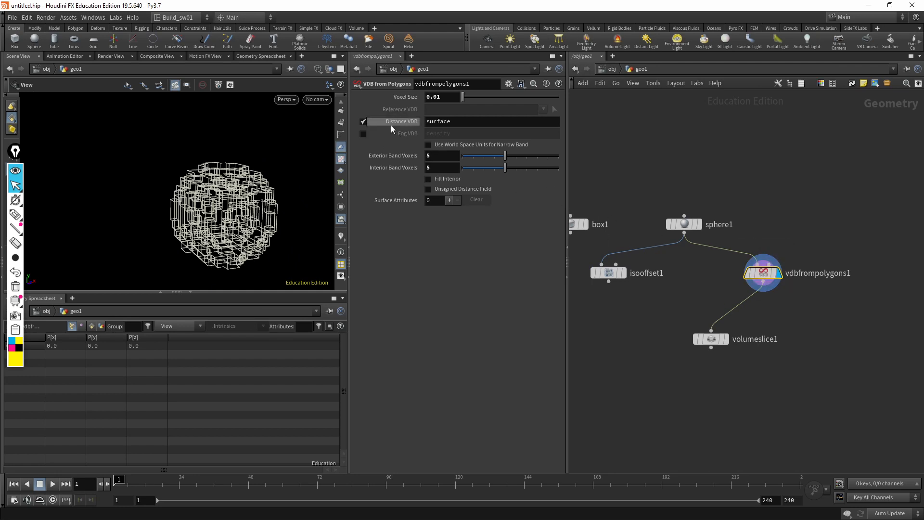
{"action": "left_click", "coordinate": [608, 273]}
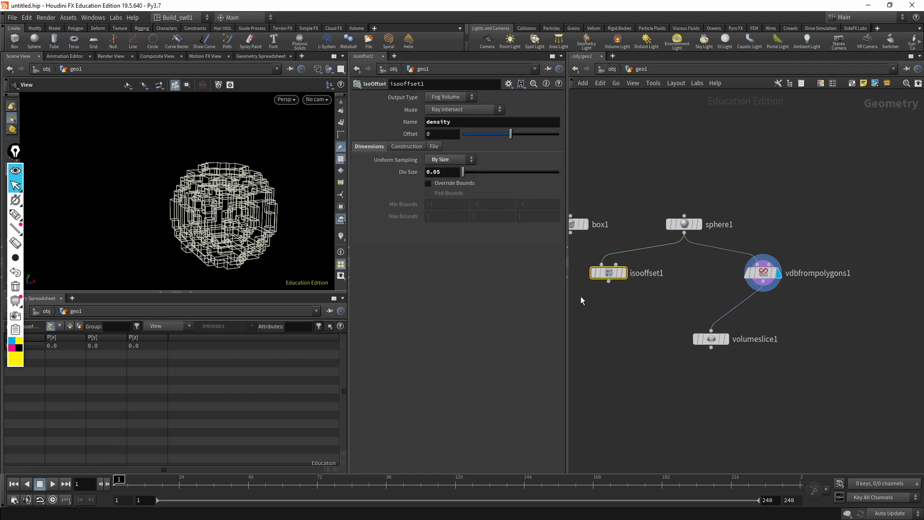
{"action": "left_click", "coordinate": [446, 98]}
{"action": "left_click", "coordinate": [454, 126]}
Turn off Distance VDB and enable Fog VDB on vdbfrompolygons1, and inspect the fog in shaded display
{"action": "left_click", "coordinate": [765, 273]}
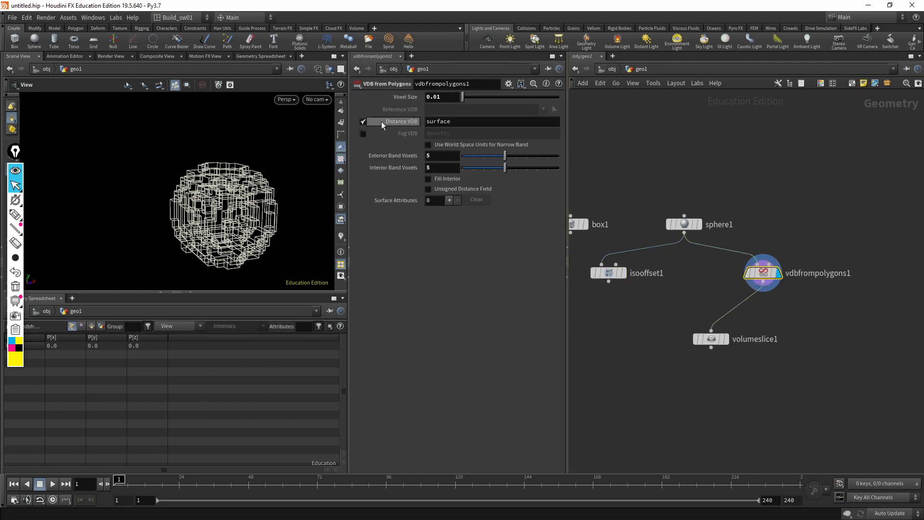
{"action": "left_click", "coordinate": [363, 121]}
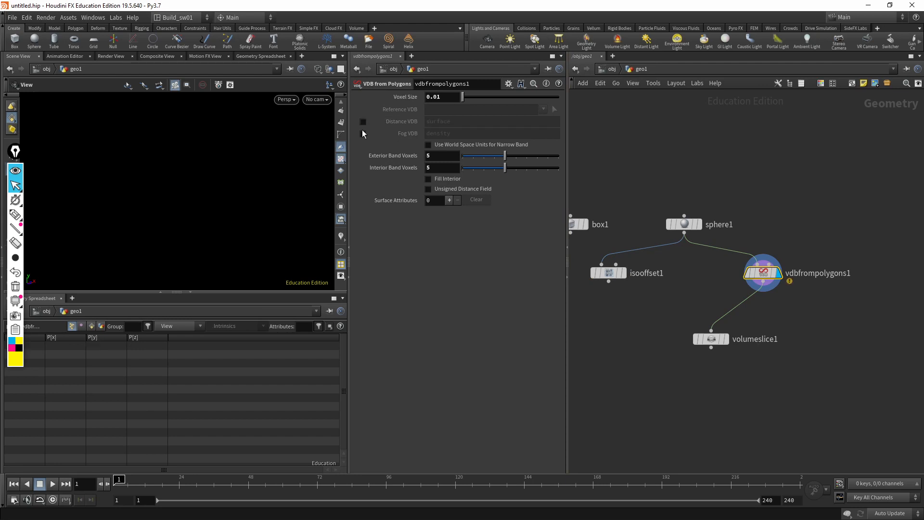
{"action": "left_click", "coordinate": [363, 134]}
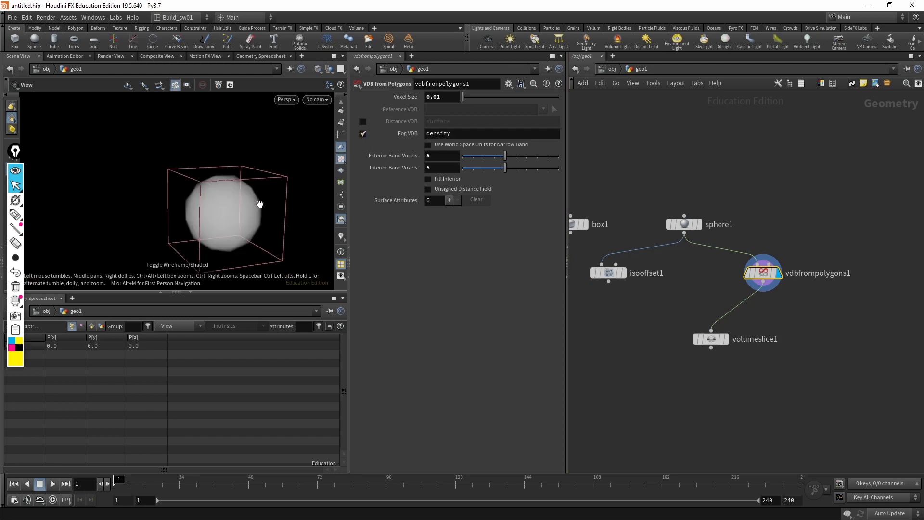
{"action": "middle_click_drag", "start_coordinate": [266, 207], "coordinate": [248, 207]}
{"action": "right_click_drag", "start_coordinate": [248, 207], "coordinate": [334, 177]}
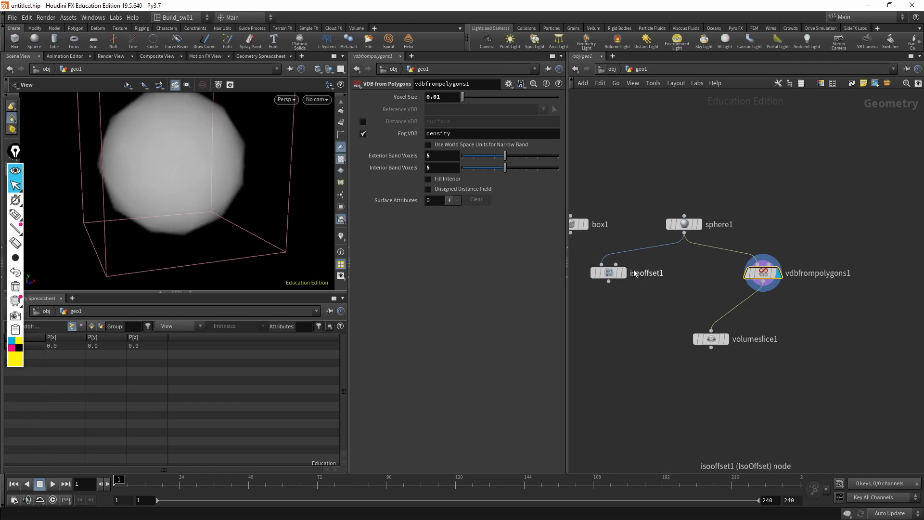
Compare the isooffset1 fog with that of vdbfrompolygons1, and set the voxel size of vdbfrompolygons1 to 0.1
{"action": "left_click_drag", "start_coordinate": [648, 275], "coordinate": [629, 274]}
{"action": "left_click", "coordinate": [624, 273]}
{"action": "left_click", "coordinate": [611, 273]}
{"action": "left_click", "coordinate": [768, 275]}
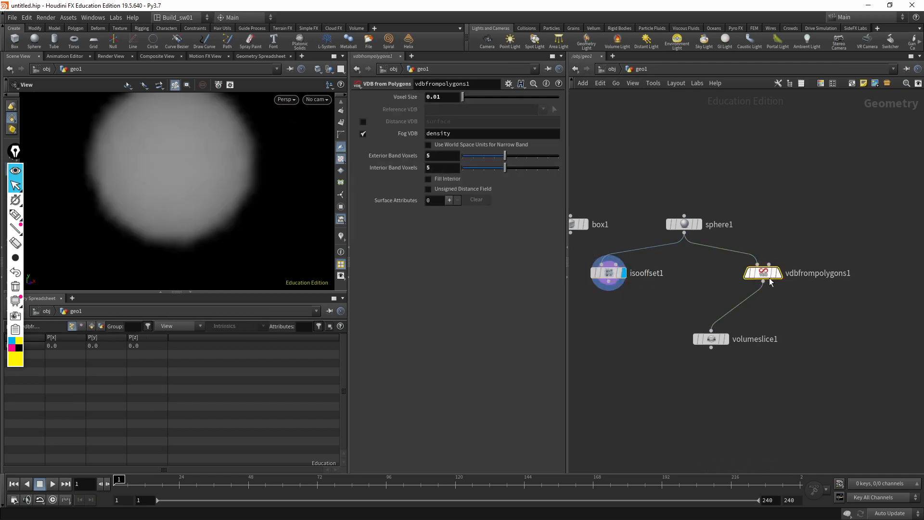
{"action": "left_click", "coordinate": [779, 273]}
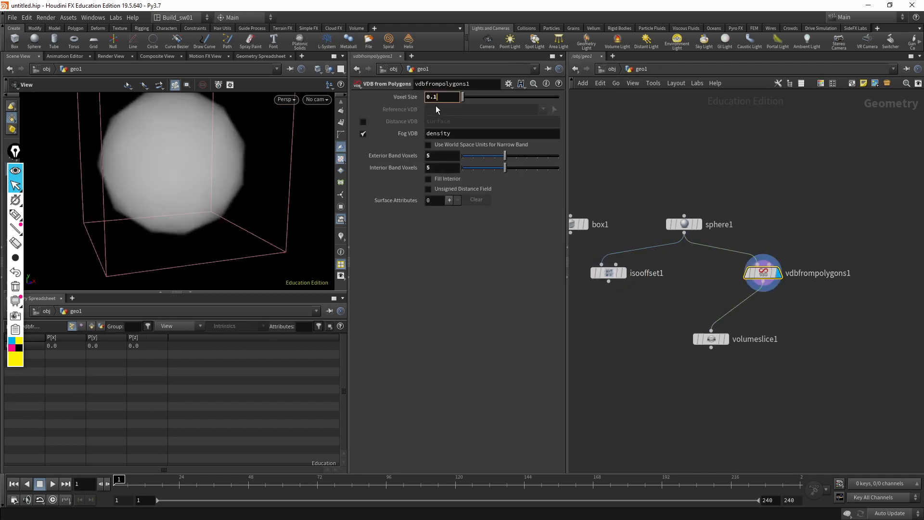
Display isooffset1 and set its division size to 0.1
{"action": "left_click", "coordinate": [624, 273]}
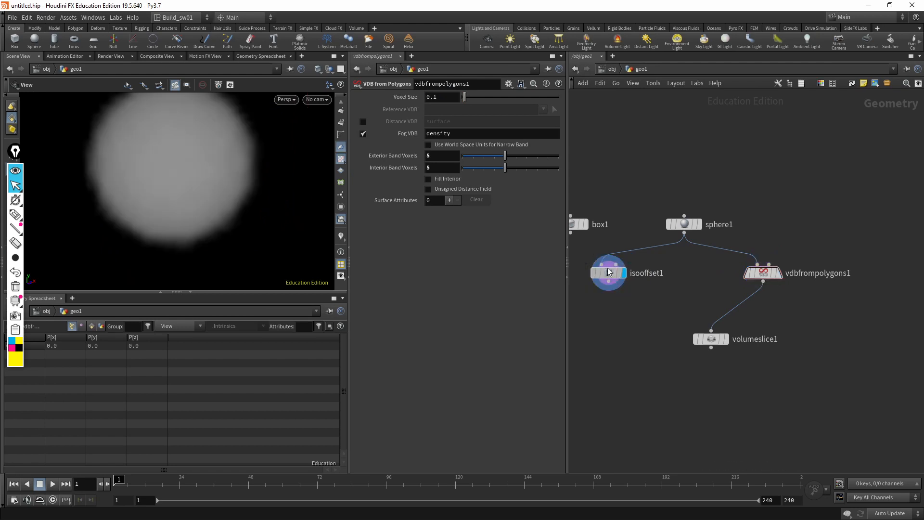
{"action": "left_click", "coordinate": [609, 273]}
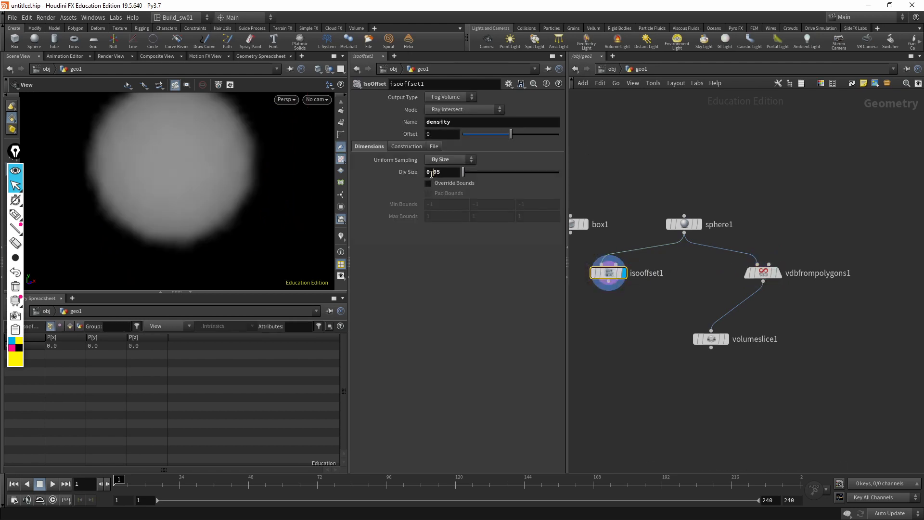
{"action": "key", "text": "Return"}
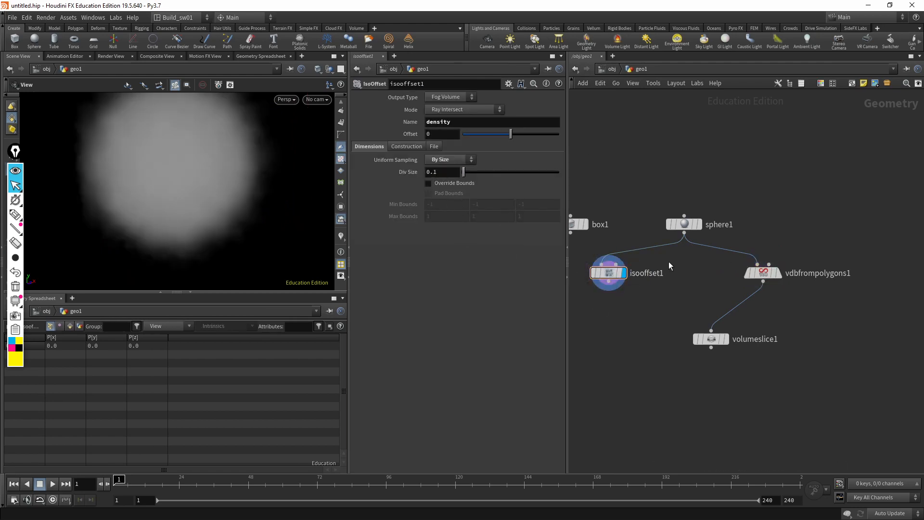
{"action": "mouse_move", "coordinate": [620, 263]}
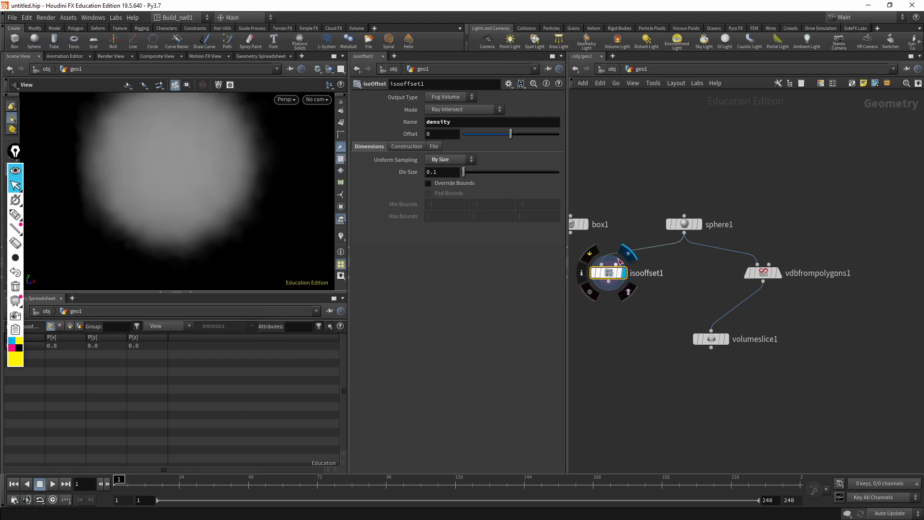
Display vdbfrompolygons1 and set both its exterior and interior band voxels to 3
{"action": "left_click", "coordinate": [777, 273]}
{"action": "left_click", "coordinate": [763, 276]}
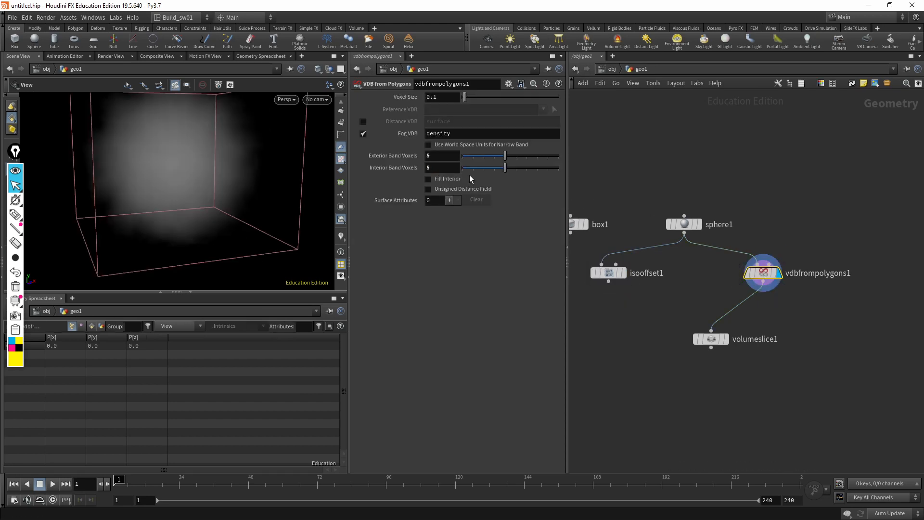
{"action": "left_click_drag", "start_coordinate": [505, 156], "coordinate": [484, 168]}
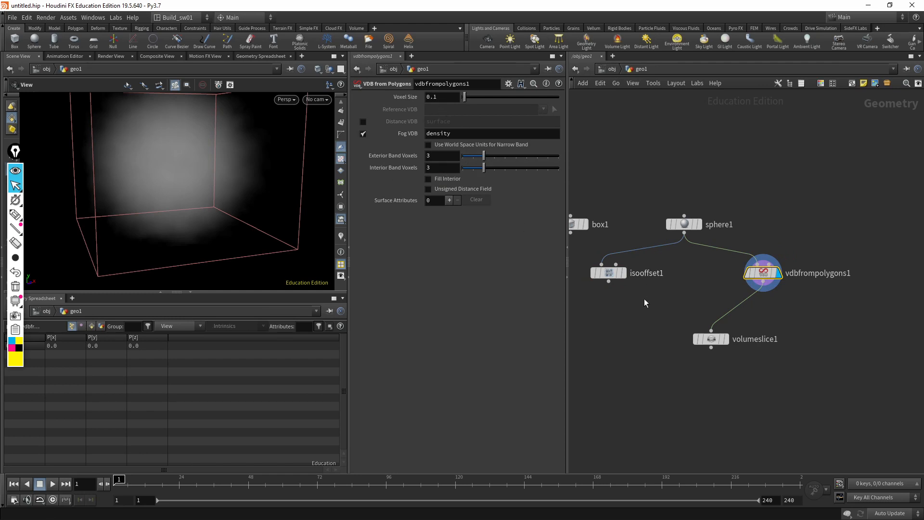
Alternate the display between isooffset1 and vdbfrompolygons1 to compare their fog volumes
{"action": "left_click", "coordinate": [609, 273]}
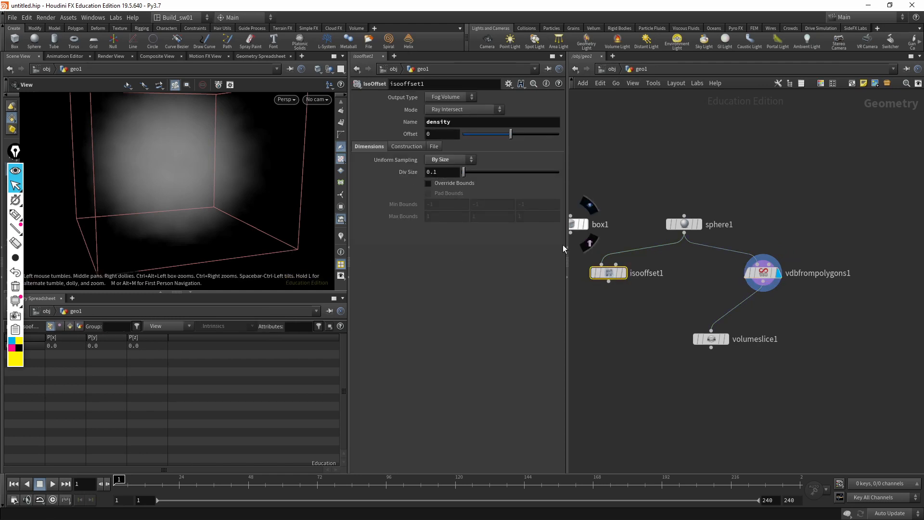
{"action": "left_click", "coordinate": [623, 273]}
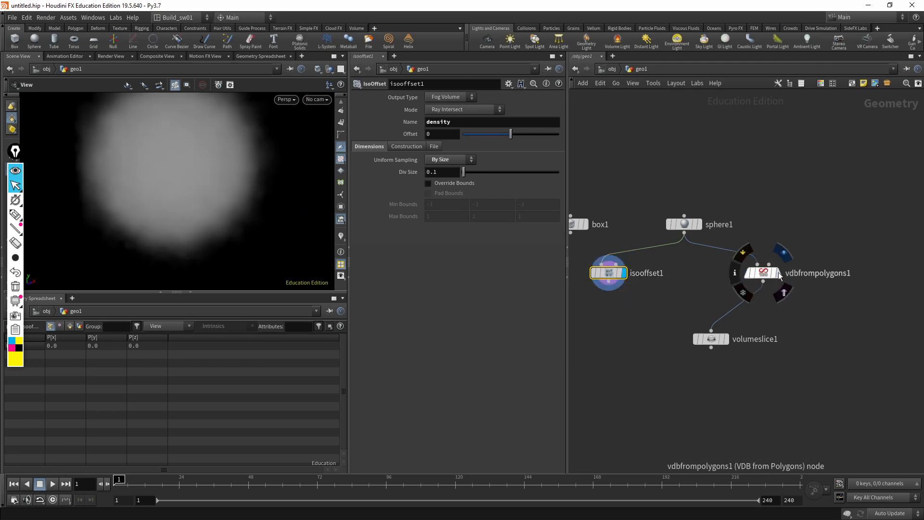
{"action": "left_click", "coordinate": [770, 273]}
{"action": "left_click", "coordinate": [623, 273]}
{"action": "left_click", "coordinate": [776, 273]}
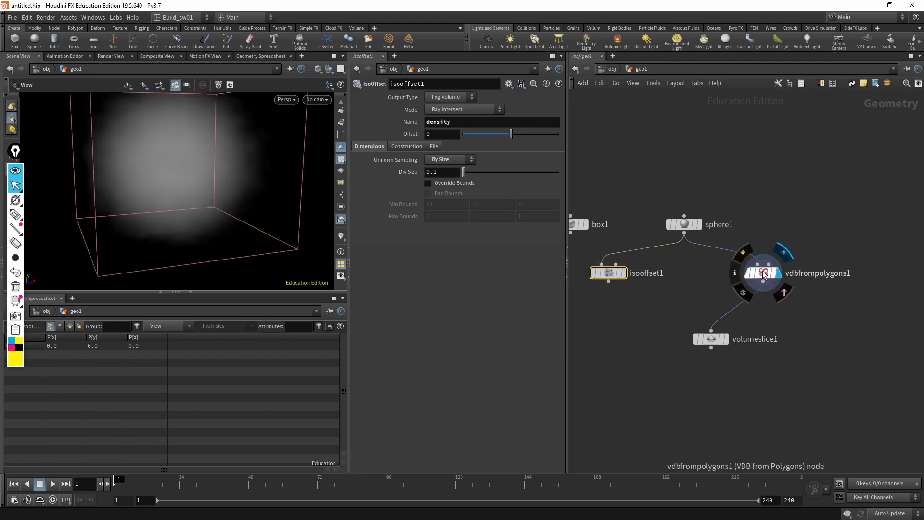
{"action": "left_click", "coordinate": [623, 273]}
{"action": "left_click", "coordinate": [779, 274]}
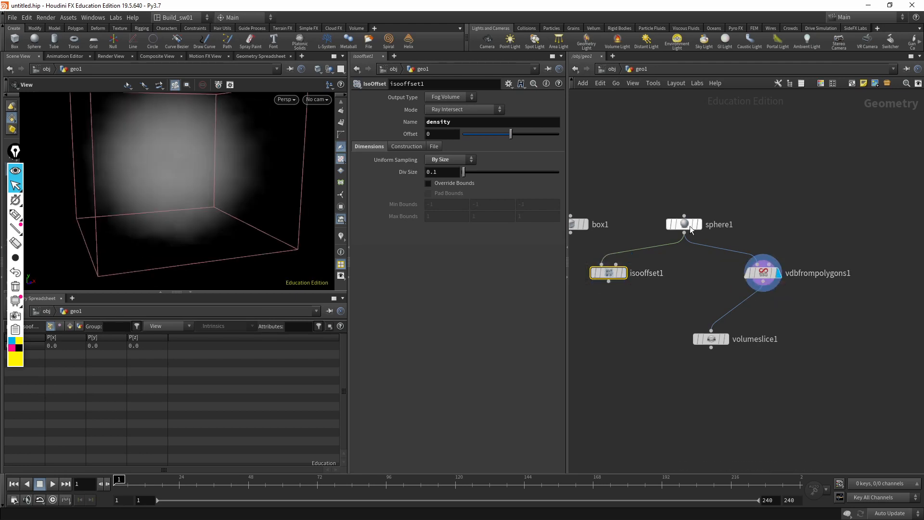
Nudge sphere1 slightly upward, display isooffset1, and move isooffset1 slightly closer to the other branch
{"action": "left_click_drag", "start_coordinate": [686, 225], "coordinate": [684, 220]}
{"action": "left_click", "coordinate": [624, 273]}
{"action": "mouse_move", "coordinate": [616, 271]}
{"action": "left_mouse_down"}
{"action": "mouse_move", "coordinate": [616, 281]}
{"action": "mouse_move", "coordinate": [624, 276]}
{"action": "left_mouse_up"}
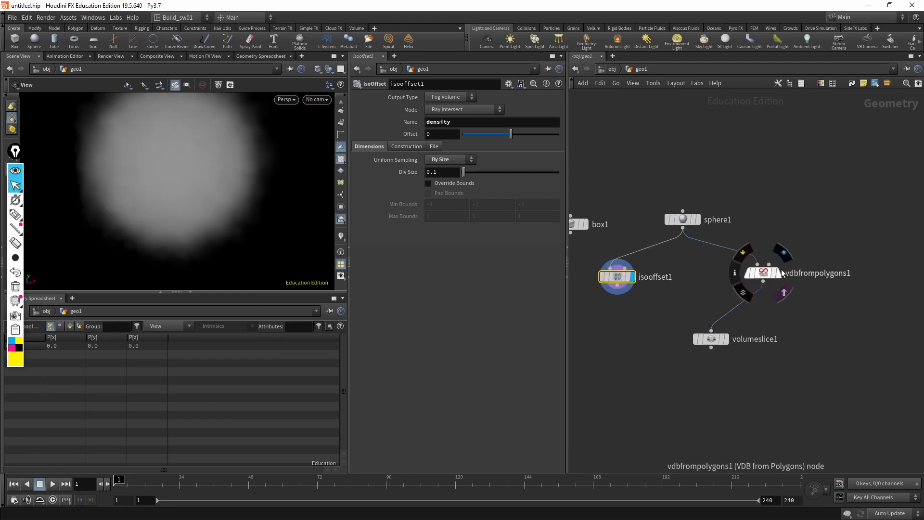
Display vdbfrompolygons1 and isooffset1 in turn, and inspect the isooffset1 volume in shaded and wireframe modes
{"action": "left_click", "coordinate": [776, 273]}
{"action": "left_click", "coordinate": [763, 273]}
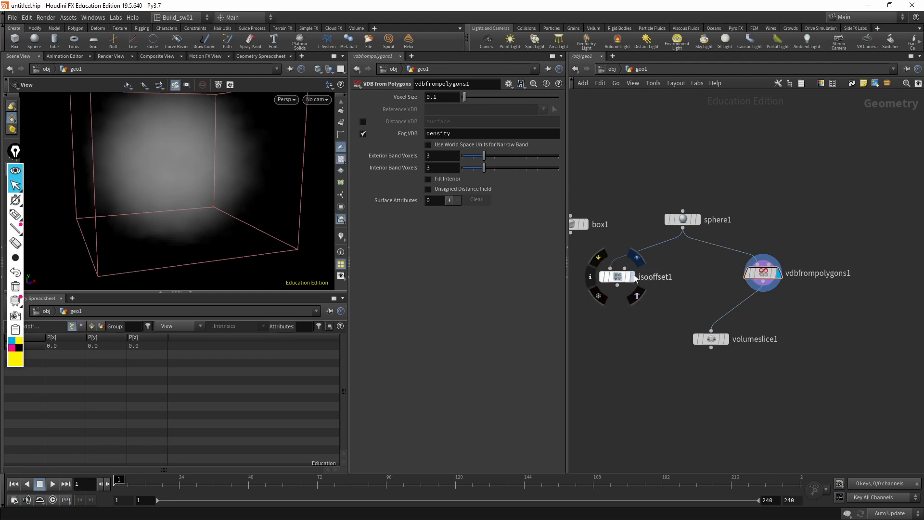
{"action": "left_click", "coordinate": [631, 277]}
{"action": "left_click", "coordinate": [617, 277]}
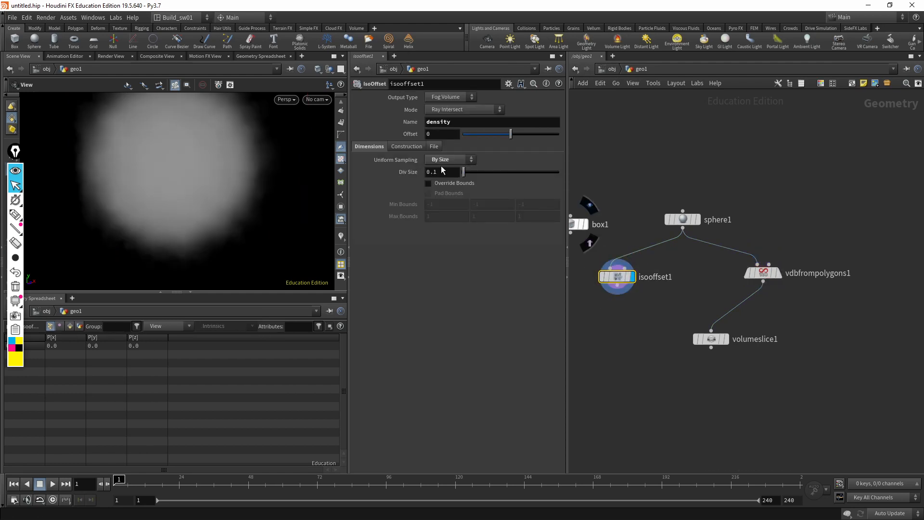
{"action": "left_click_drag", "start_coordinate": [324, 244], "coordinate": [224, 150]}
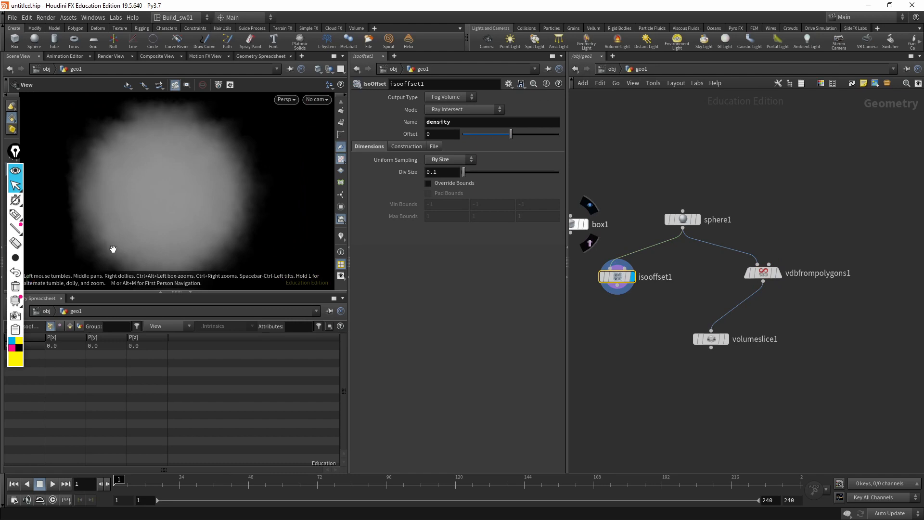
{"action": "left_click_drag", "start_coordinate": [316, 219], "coordinate": [256, 155]}
{"action": "key", "text": "shift+w"}
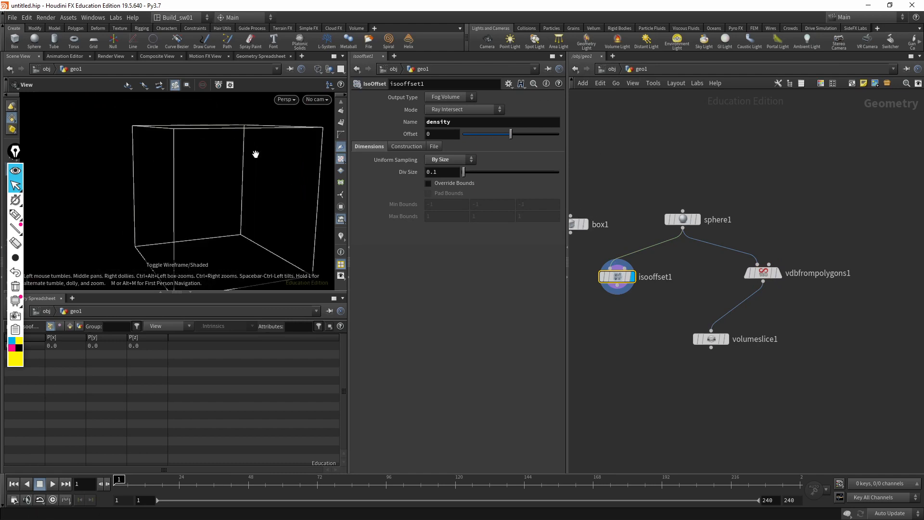
Display vdbfrompolygons1 and inspect its shaded fog and bounding box from several angles
{"action": "left_click", "coordinate": [778, 274]}
{"action": "left_click_drag", "start_coordinate": [197, 172], "coordinate": [238, 176]}
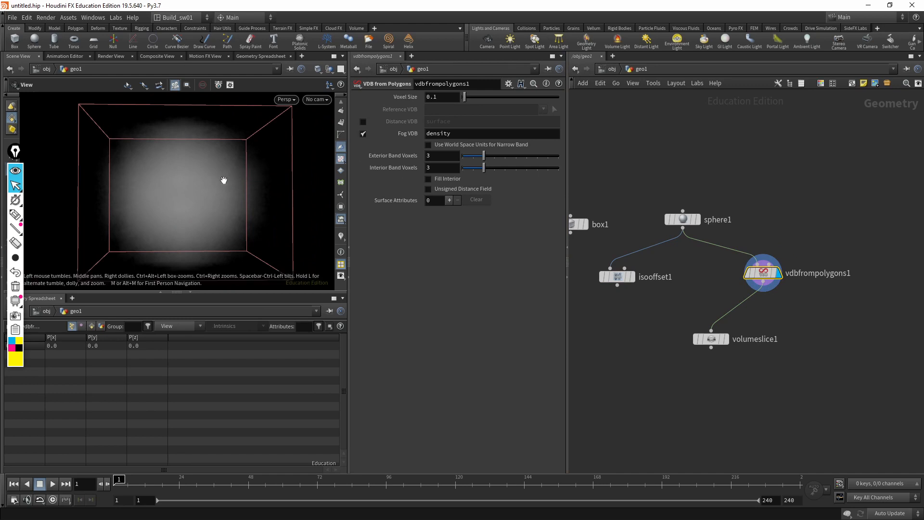
{"action": "left_click_drag", "start_coordinate": [223, 180], "coordinate": [222, 157]}
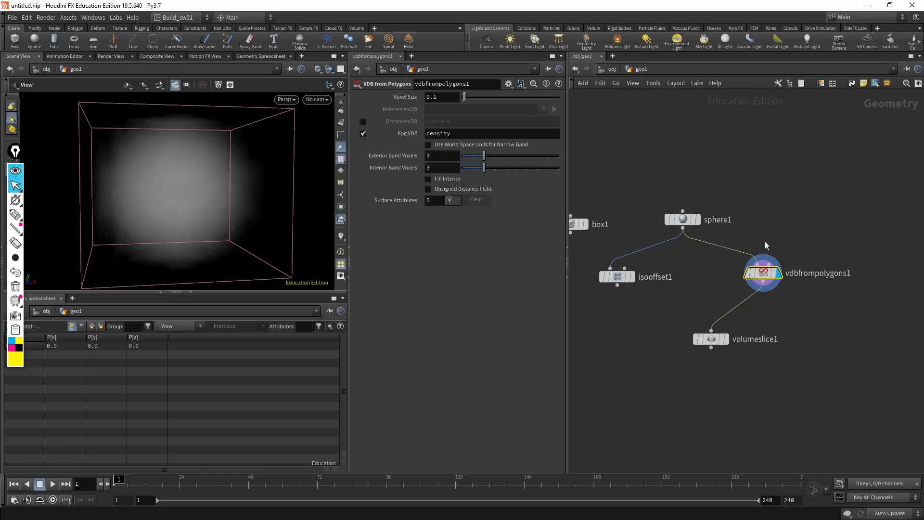
Compare the node information of isooffset1 and vdbfrompolygons1, including their density resolution and voxel size
{"action": "middle_click_drag", "start_coordinate": [804, 262], "coordinate": [751, 232]}
{"action": "scroll", "coordinate": [752, 233], "scroll_direction": "down", "scroll_amount": 1}
{"action": "middle_click_drag", "start_coordinate": [706, 203], "coordinate": [762, 205]}
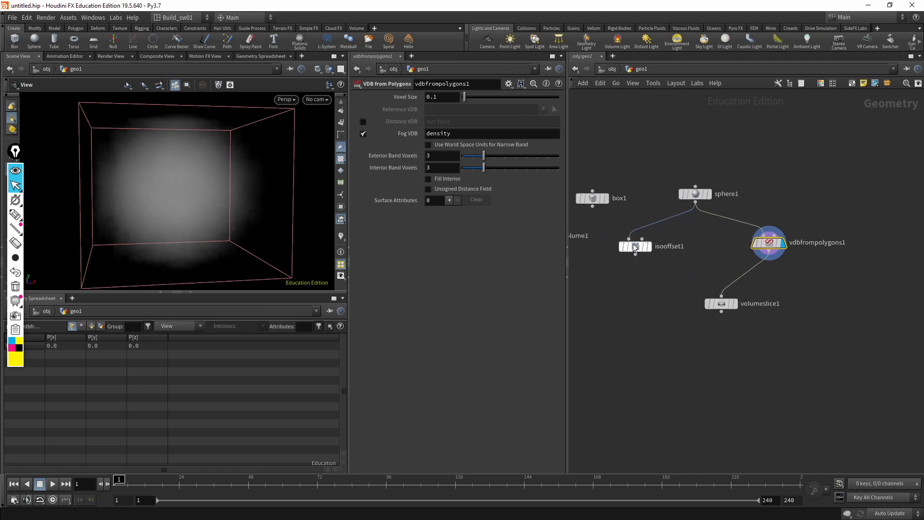
{"action": "middle_click", "coordinate": [638, 246]}
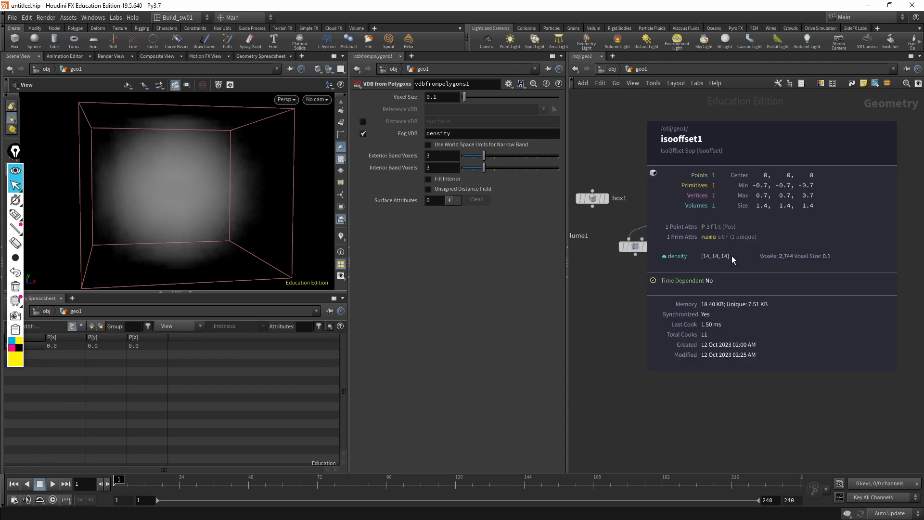
{"action": "middle_click", "coordinate": [770, 243]}
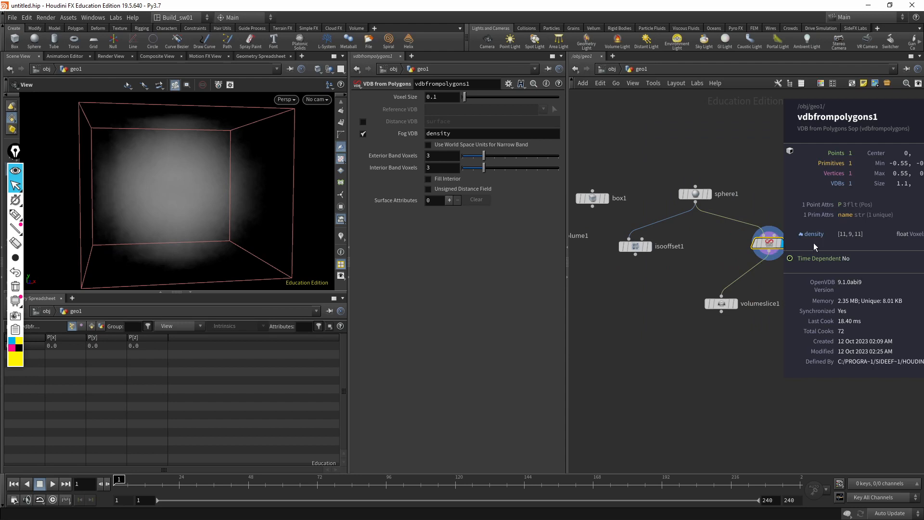
{"action": "middle_click_drag", "start_coordinate": [828, 220], "coordinate": [780, 219]}
{"action": "middle_click", "coordinate": [717, 249]}
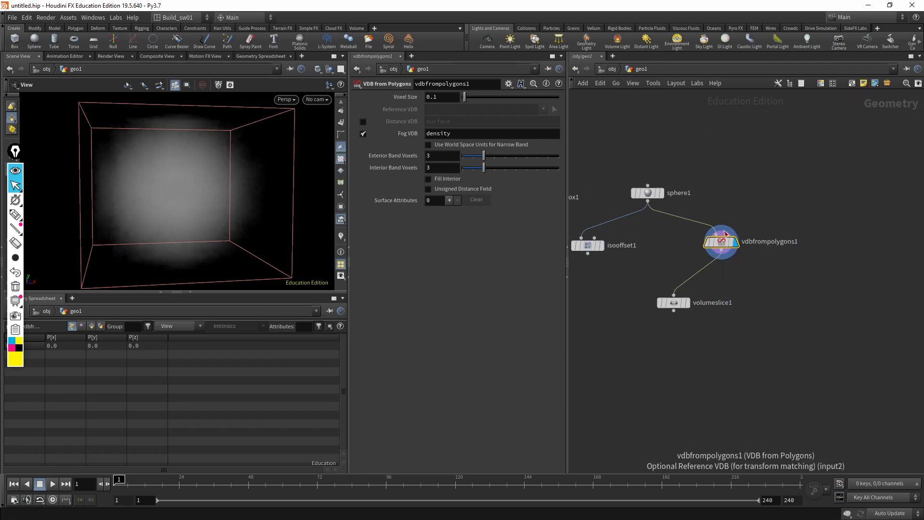
{"action": "middle_click_drag", "start_coordinate": [623, 242], "coordinate": [616, 227]}
{"action": "middle_click", "coordinate": [617, 227]}
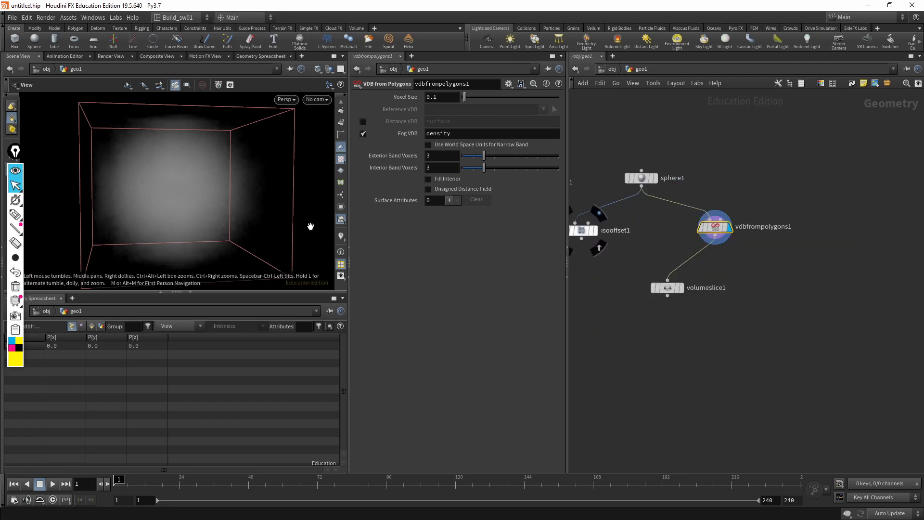
{"action": "middle_click", "coordinate": [715, 227]}
{"action": "middle_click_drag", "start_coordinate": [673, 238], "coordinate": [684, 229]}
Move isooffset1 level with vdbfrompolygons1 and compare the parameters of the two nodes
{"action": "left_click", "coordinate": [601, 221]}
{"action": "left_click_drag", "start_coordinate": [601, 222], "coordinate": [620, 218]}
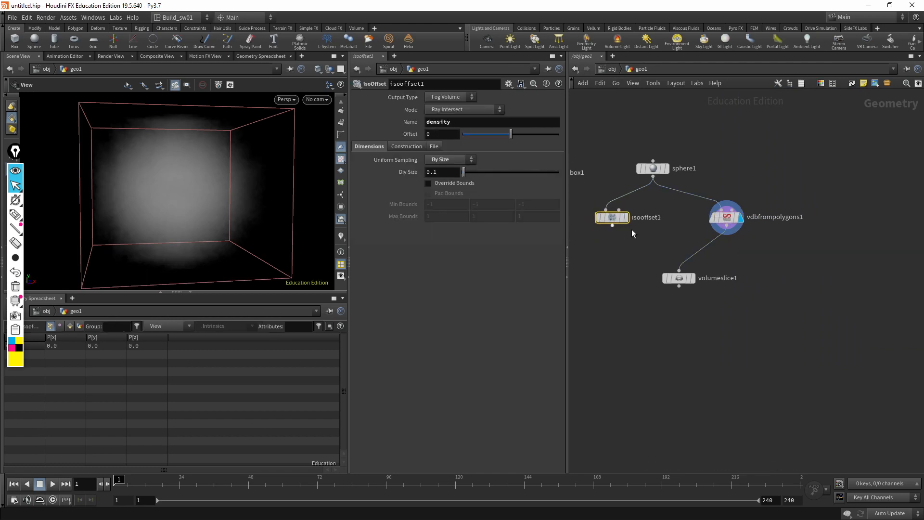
{"action": "left_click", "coordinate": [726, 217]}
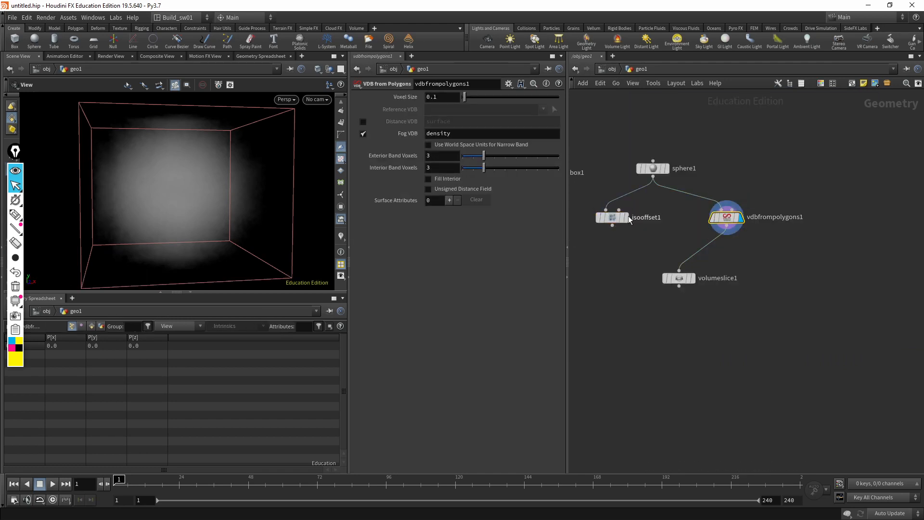
{"action": "middle_click", "coordinate": [613, 226]}
{"action": "left_click", "coordinate": [613, 217]}
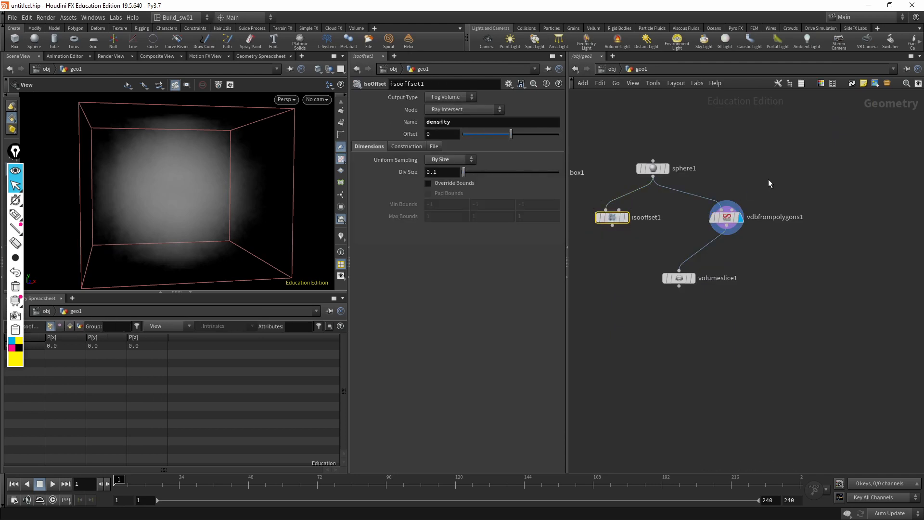
{"action": "left_click", "coordinate": [739, 216]}
{"action": "left_click", "coordinate": [612, 218]}
Move vdbfrompolygons1 directly above volumeslice1 and shift isooffset1 farther away from it
{"action": "left_click", "coordinate": [726, 216]}
{"action": "left_click_drag", "start_coordinate": [726, 218], "coordinate": [679, 224]}
{"action": "left_click_drag", "start_coordinate": [613, 218], "coordinate": [592, 205]}
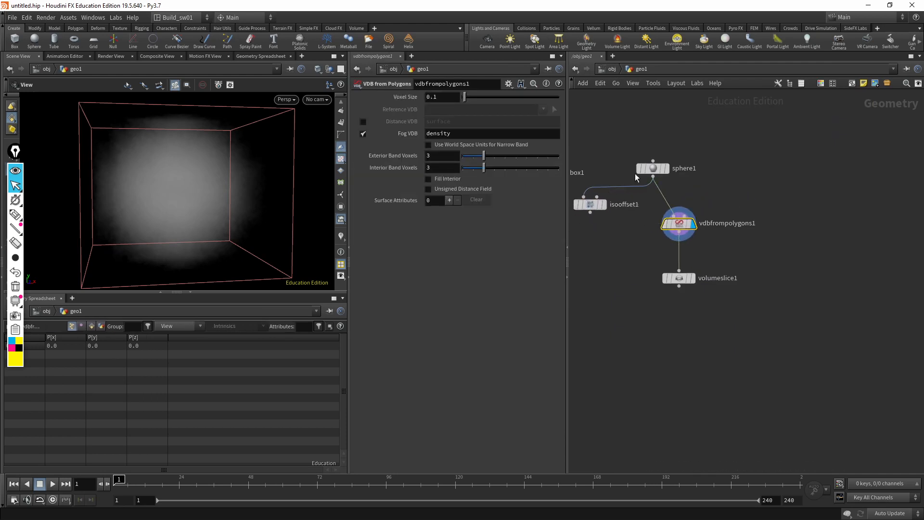
Move sphere1 closer above vdbfrompolygons1 and shift isooffset1 slightly within the network
{"action": "left_click_drag", "start_coordinate": [643, 172], "coordinate": [669, 166]}
{"action": "middle_click_drag", "start_coordinate": [635, 221], "coordinate": [657, 205]}
{"action": "left_click_drag", "start_coordinate": [616, 190], "coordinate": [617, 210]}
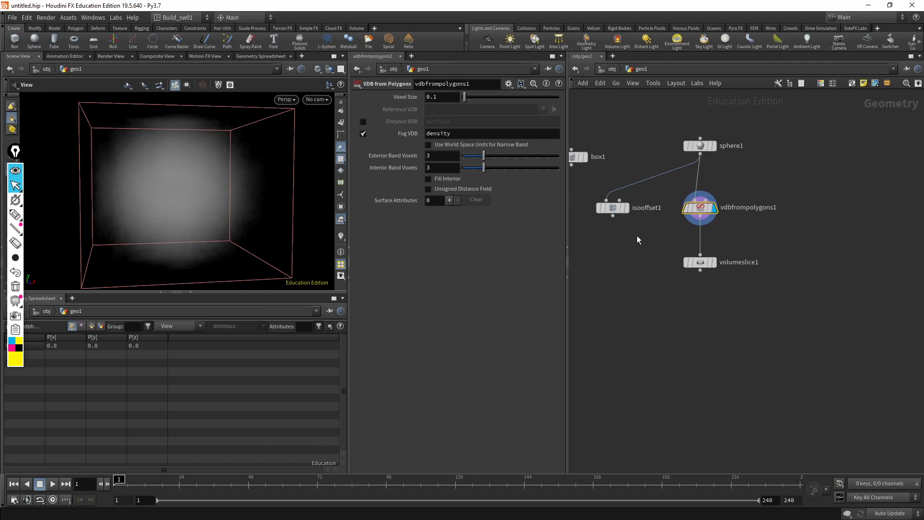
{"action": "middle_click_drag", "start_coordinate": [630, 175], "coordinate": [652, 194]}
{"action": "left_click_drag", "start_coordinate": [636, 229], "coordinate": [642, 229]}
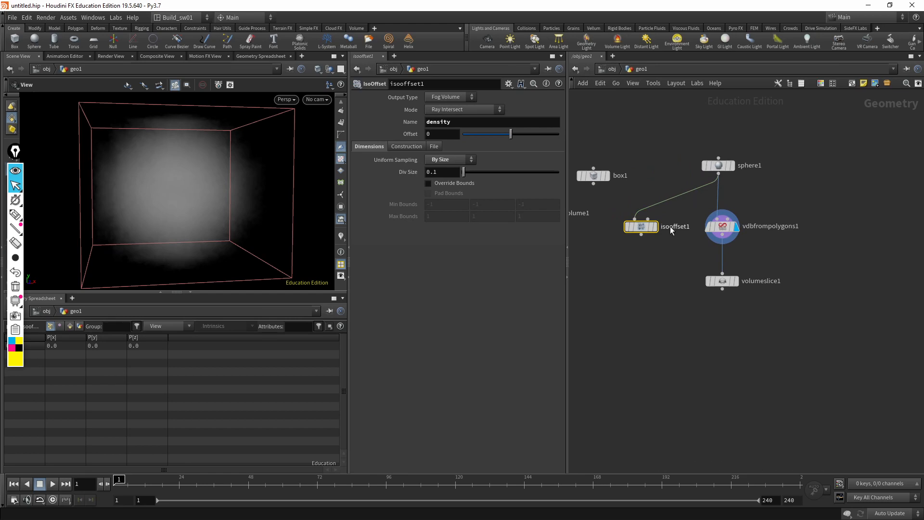
{"action": "left_click_drag", "start_coordinate": [649, 232], "coordinate": [642, 227]}
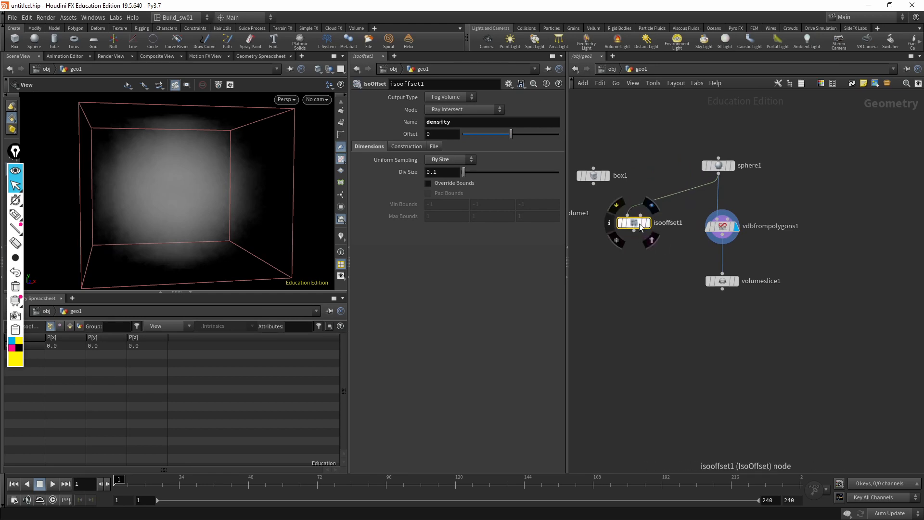
Compare the parameters of isooffset1 and vdbfrompolygons1 again, moving isooffset1 a little farther from the VDB node
{"action": "left_click", "coordinate": [722, 226]}
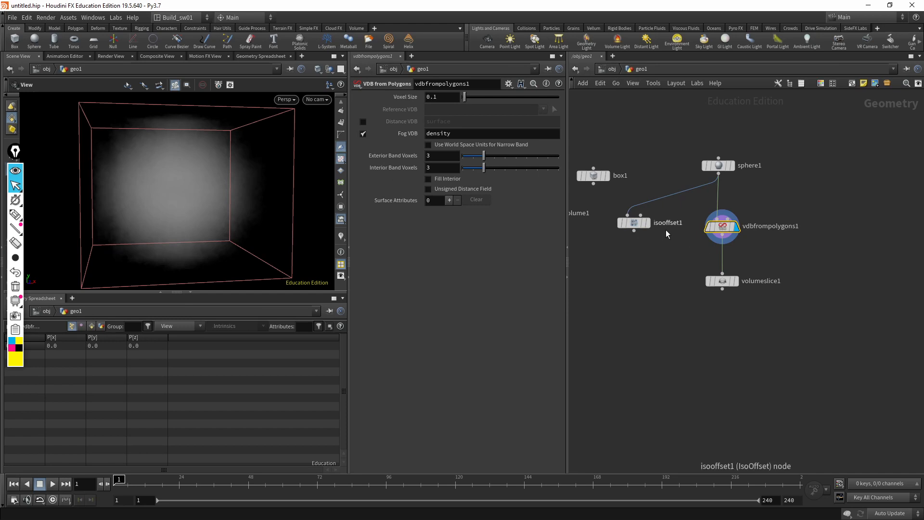
{"action": "left_click", "coordinate": [636, 223]}
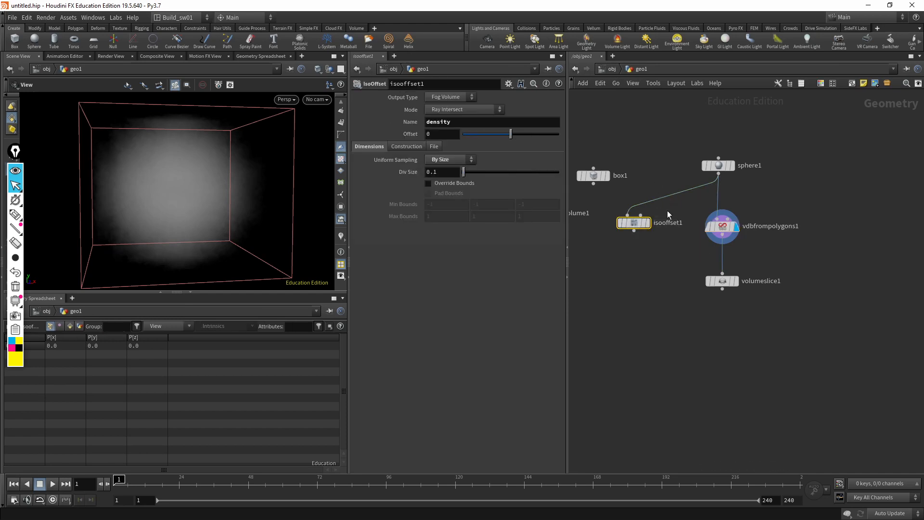
{"action": "left_click_drag", "start_coordinate": [634, 223], "coordinate": [625, 222]}
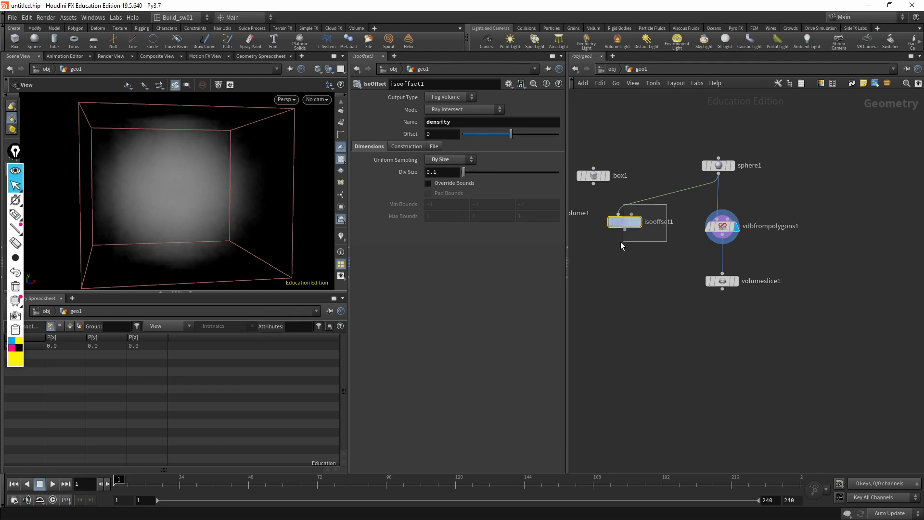
{"action": "left_click", "coordinate": [709, 228]}
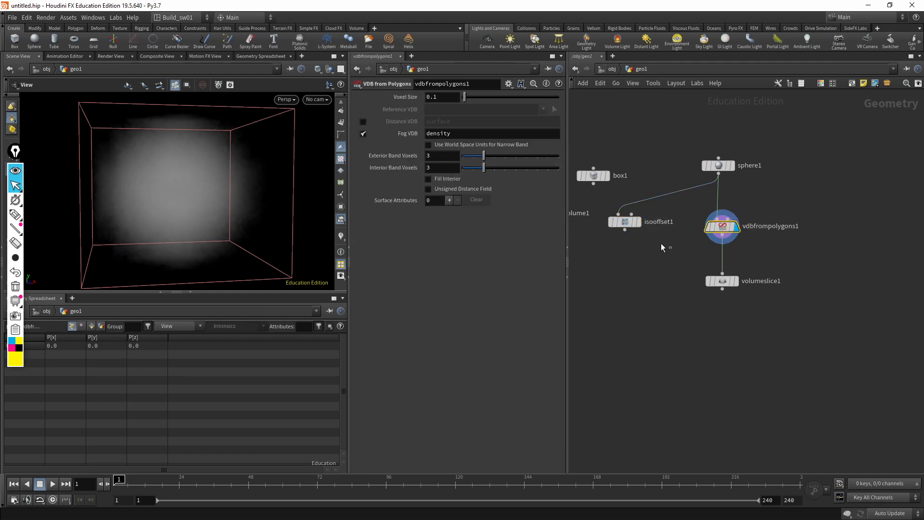
Delete the unused box1 node and offset vdbfrompolygons1 slightly from volumeslice1
{"action": "left_click_drag", "start_coordinate": [594, 174], "coordinate": [603, 164]}
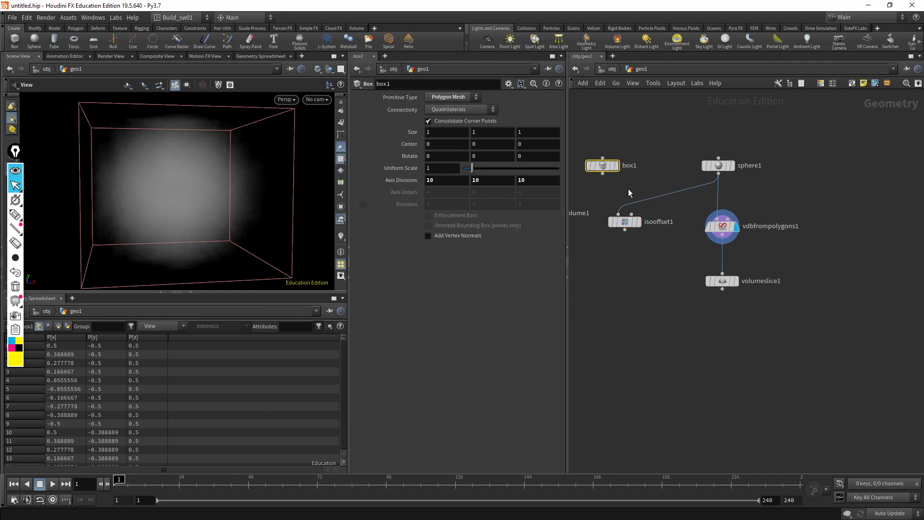
{"action": "key", "text": "Delete"}
{"action": "left_click", "coordinate": [625, 222]}
{"action": "left_click", "coordinate": [728, 228]}
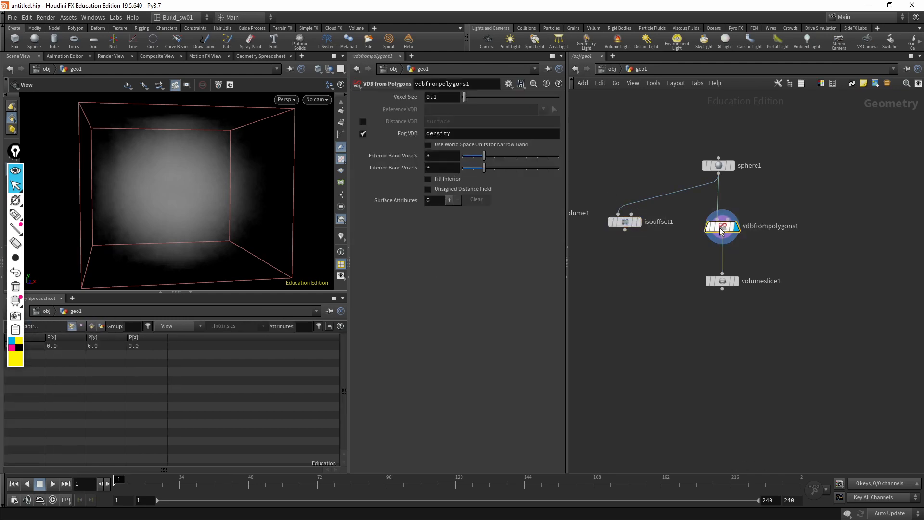
{"action": "left_click_drag", "start_coordinate": [726, 229], "coordinate": [742, 225]}
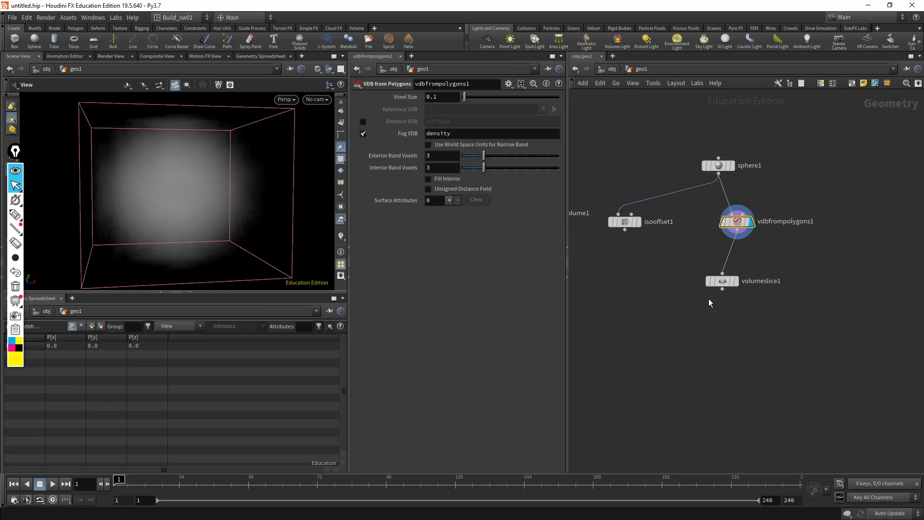
Toggle vdbfrompolygons1 between its surface Distance VDB and density Fog VDB outputs, ending with only the fog output enabled
{"action": "left_click", "coordinate": [363, 134]}
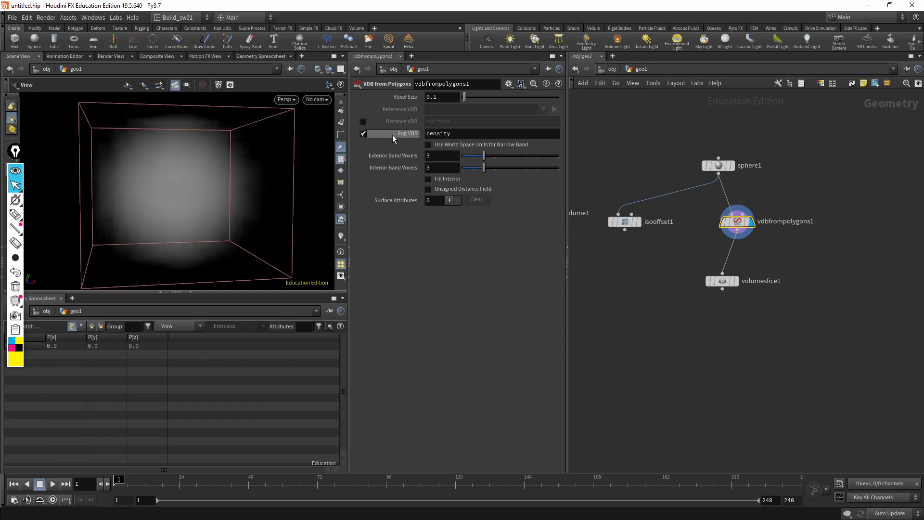
{"action": "left_click", "coordinate": [363, 134]}
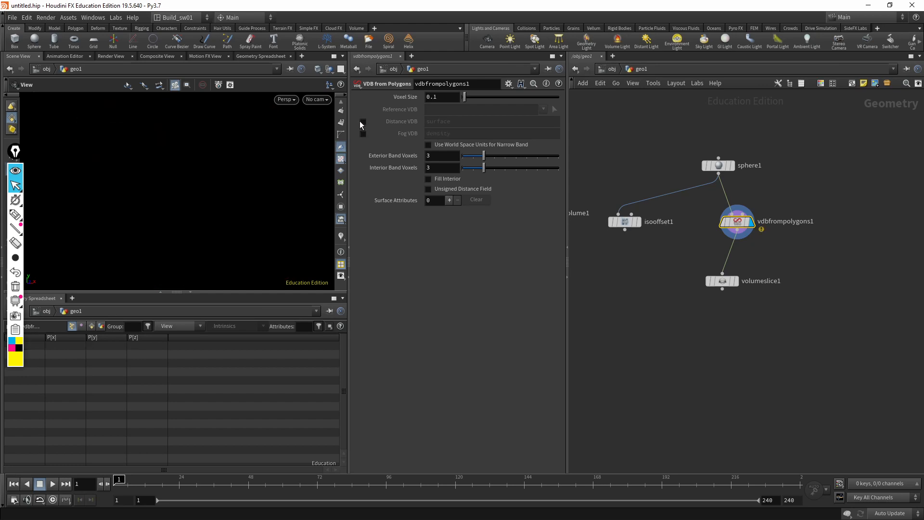
{"action": "left_click", "coordinate": [363, 122]}
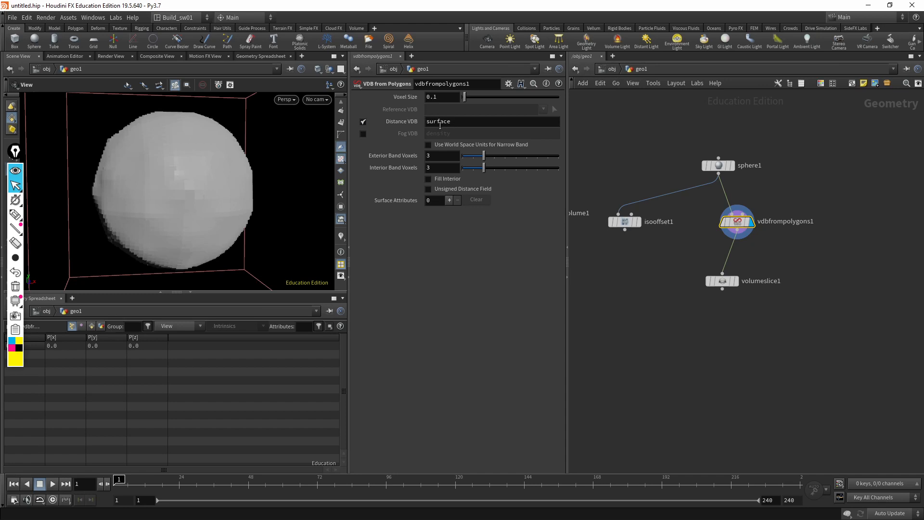
{"action": "left_click", "coordinate": [364, 122]}
{"action": "left_click", "coordinate": [363, 122]}
{"action": "left_click", "coordinate": [364, 134]}
{"action": "left_click", "coordinate": [364, 124]}
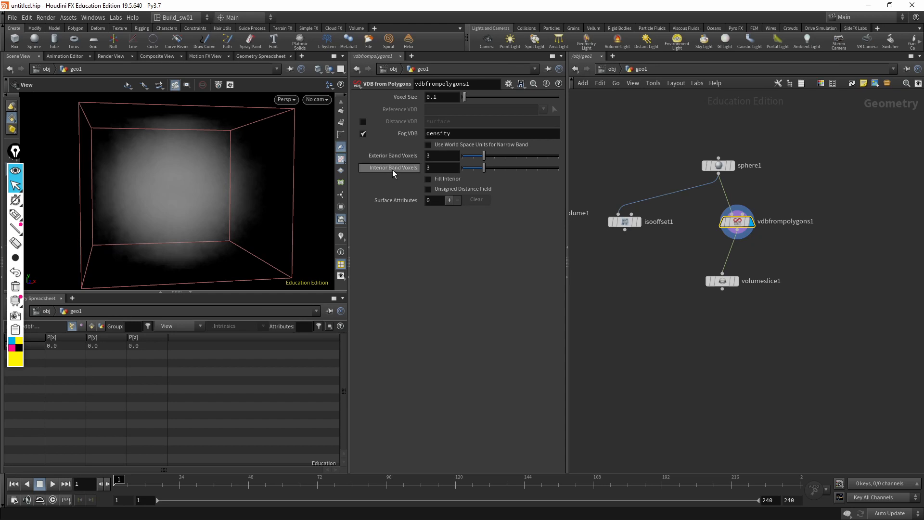
{"action": "left_click", "coordinate": [363, 134]}
{"action": "left_click", "coordinate": [625, 222]}
{"action": "left_click", "coordinate": [737, 221]}
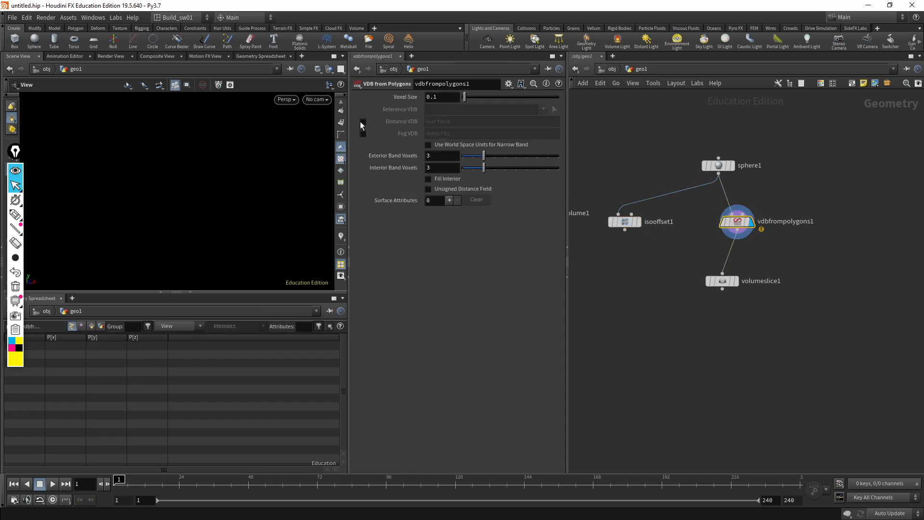
{"action": "left_click", "coordinate": [363, 134]}
Delete the isooffset1 and volume1 nodes and frame the remaining network
{"action": "middle_click_drag", "start_coordinate": [692, 217], "coordinate": [752, 209]}
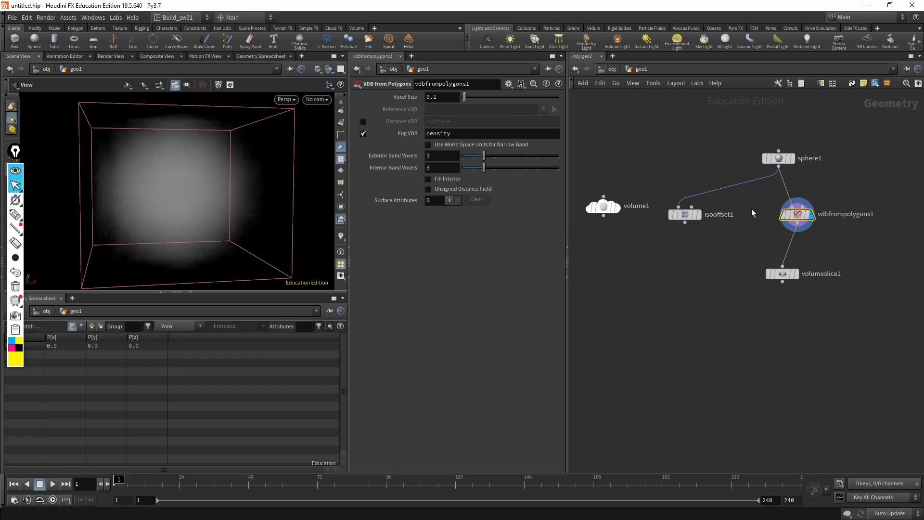
{"action": "left_click_drag", "start_coordinate": [648, 207], "coordinate": [650, 207]}
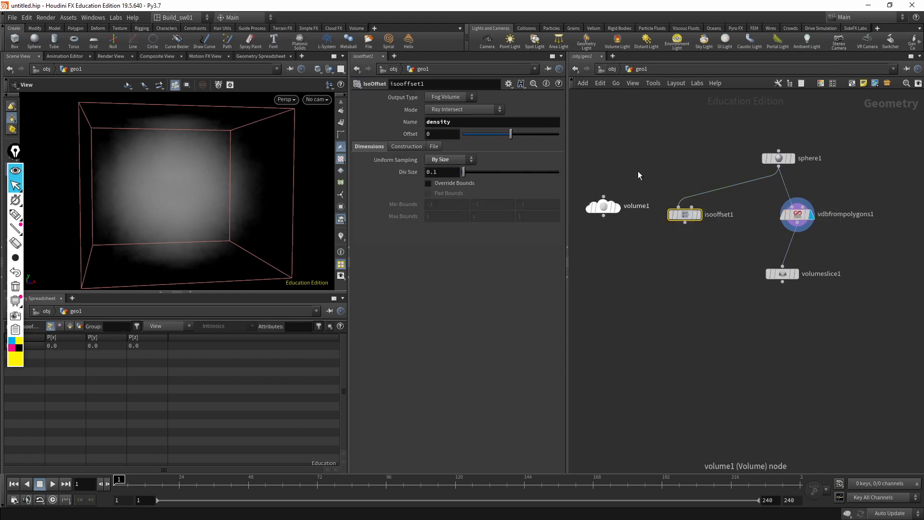
{"action": "key", "text": "Delete"}
{"action": "key", "text": "h"}
Rearrange sphere1, vdbfrompolygons1 and volumeslice1, placing the slice node lower and to one side of the VDB node
{"action": "left_click", "coordinate": [709, 231]}
{"action": "left_click_drag", "start_coordinate": [708, 232], "coordinate": [666, 234]}
{"action": "left_click_drag", "start_coordinate": [690, 178], "coordinate": [670, 171]}
{"action": "left_click_drag", "start_coordinate": [667, 235], "coordinate": [687, 227]}
{"action": "left_click_drag", "start_coordinate": [697, 294], "coordinate": [651, 294]}
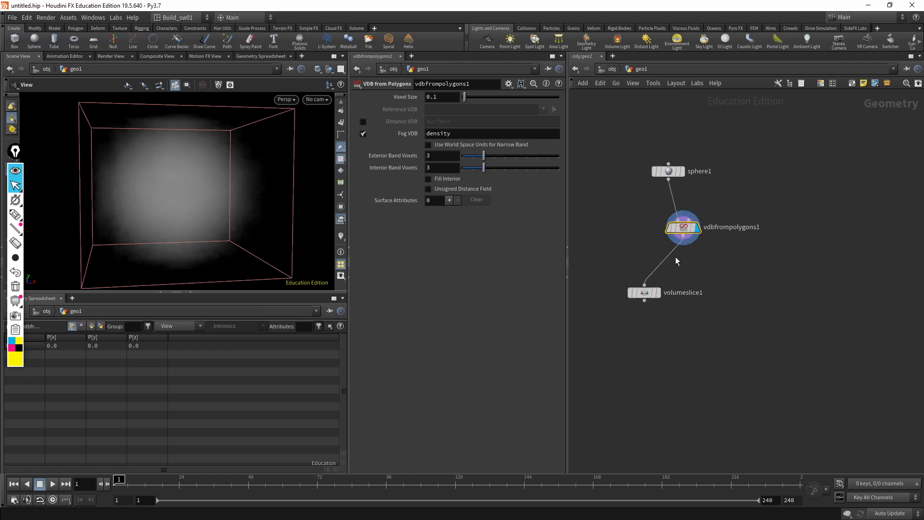
Display volumeslice1 and set its visualization range from -.3 to .3
{"action": "left_click", "coordinate": [658, 293]}
{"action": "left_click", "coordinate": [640, 294]}
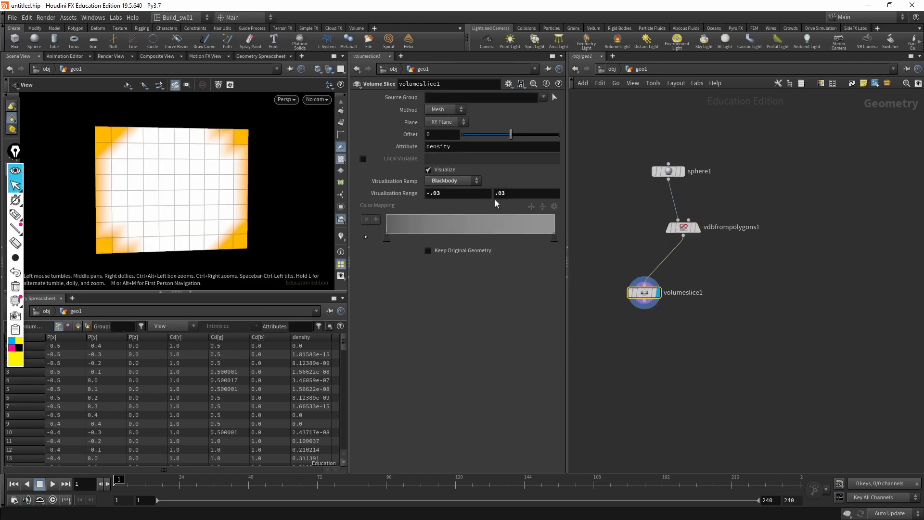
{"action": "left_click", "coordinate": [684, 227]}
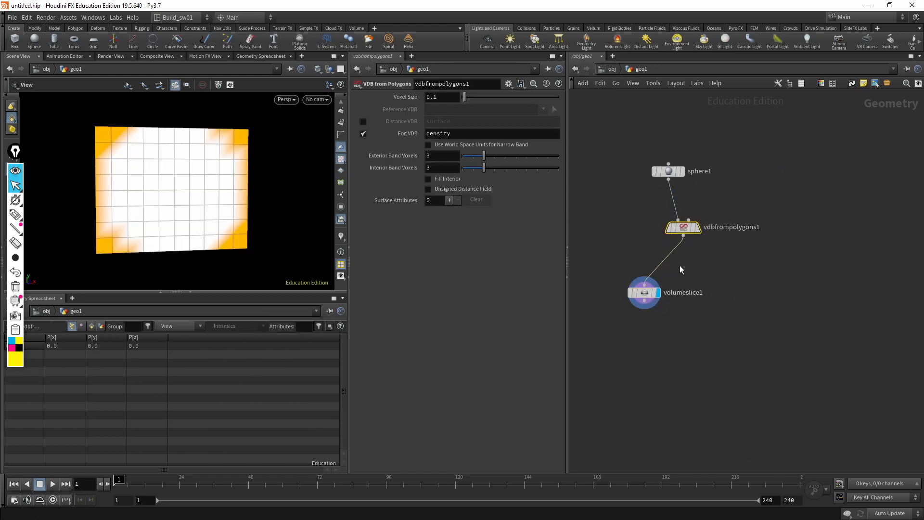
{"action": "left_click", "coordinate": [644, 292]}
{"action": "double_click", "coordinate": [434, 193]}
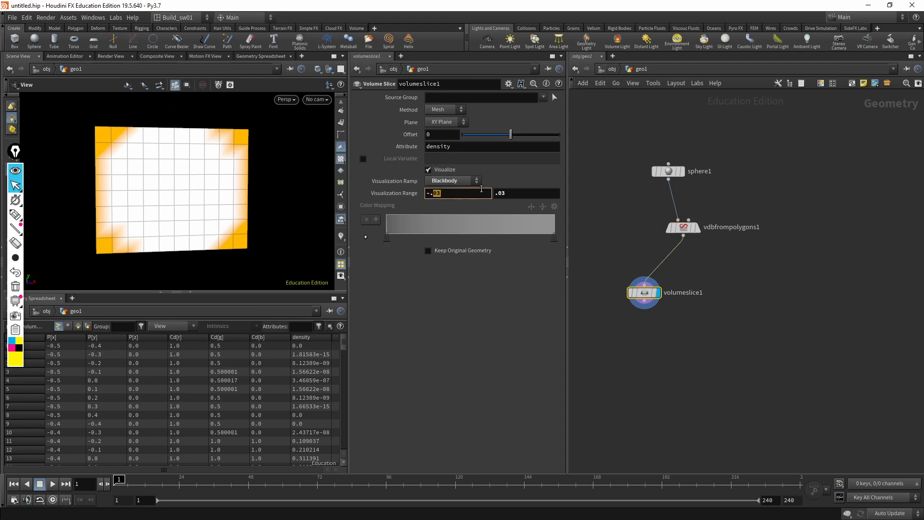
{"action": "double_click", "coordinate": [499, 194]}
{"action": "type", "text": "3"}
{"action": "key", "text": "Tab"}
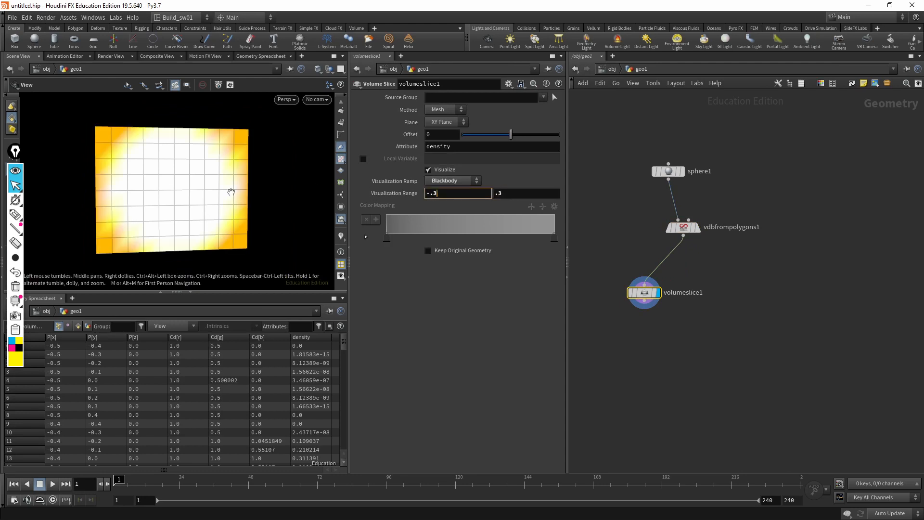
{"action": "middle_click_drag", "start_coordinate": [231, 192], "coordinate": [255, 193]}
{"action": "left_click_drag", "start_coordinate": [282, 220], "coordinate": [296, 219]}
Try the White to Red visualization ramp on volumeslice1 and settle on Two-Tone
{"action": "left_click", "coordinate": [452, 181]}
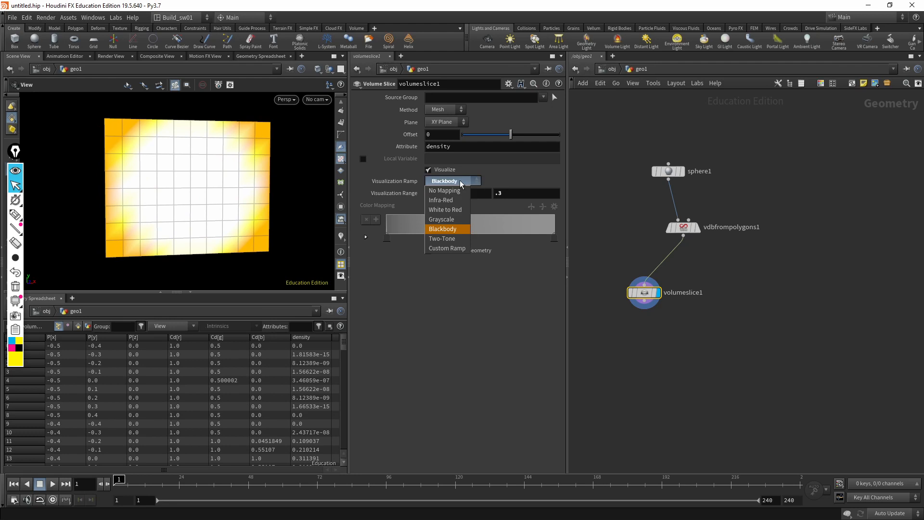
{"action": "left_click", "coordinate": [458, 220]}
{"action": "left_click", "coordinate": [454, 181]}
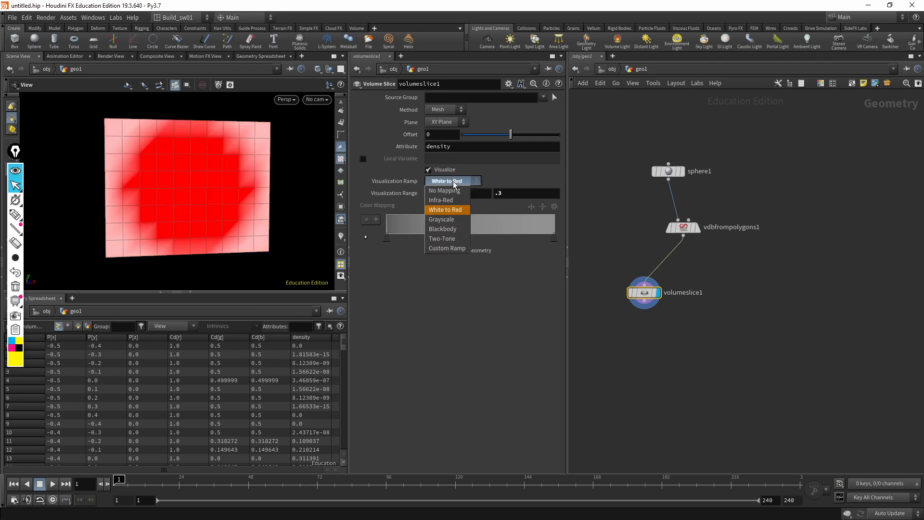
{"action": "left_click", "coordinate": [459, 237]}
{"action": "scroll", "coordinate": [324, 198], "scroll_direction": "down", "scroll_amount": 3}
{"action": "left_click_drag", "start_coordinate": [281, 195], "coordinate": [268, 191]}
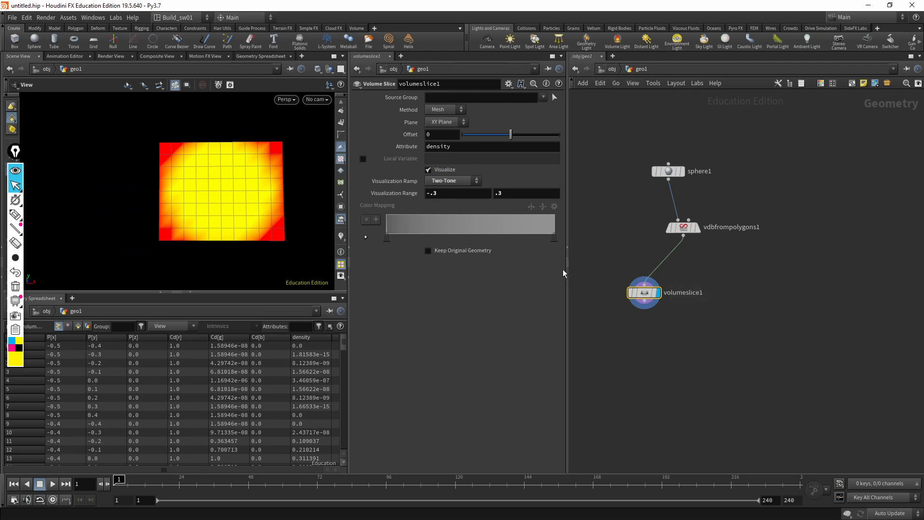
Display vdbfrompolygons1, inspect its fog from several angles, and move volumeslice1 farther aside
{"action": "left_click", "coordinate": [684, 227]}
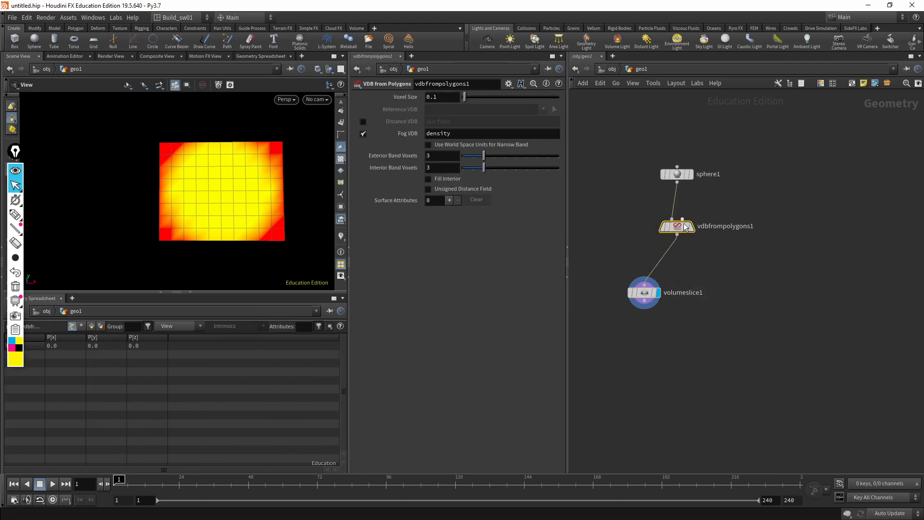
{"action": "left_click", "coordinate": [688, 227]}
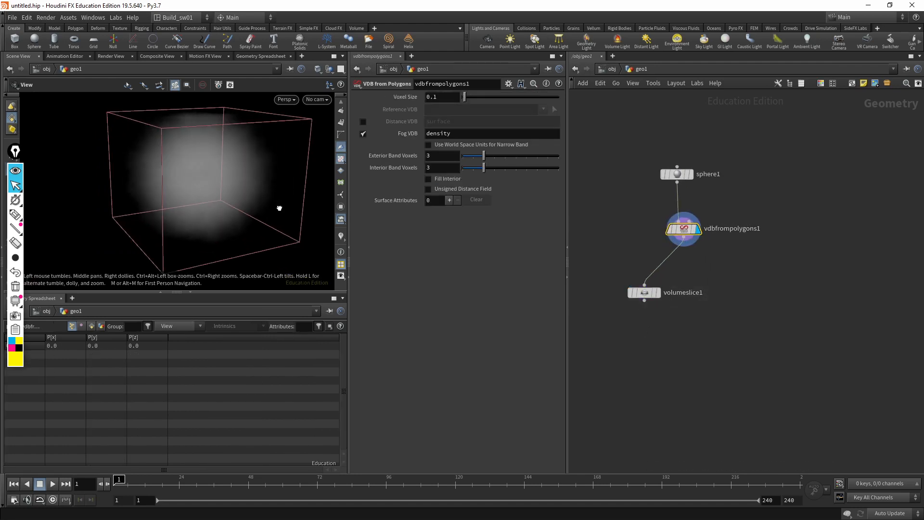
{"action": "left_click_drag", "start_coordinate": [279, 208], "coordinate": [289, 216]}
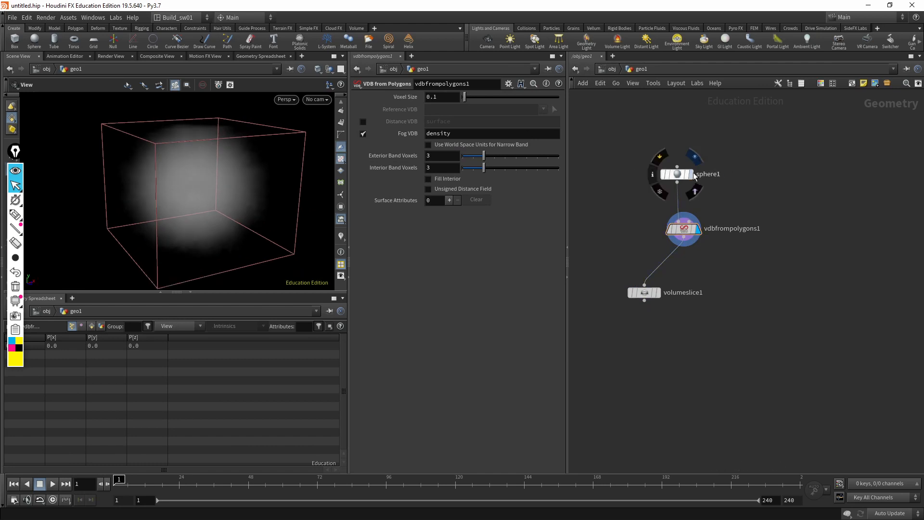
{"action": "left_click", "coordinate": [678, 173]}
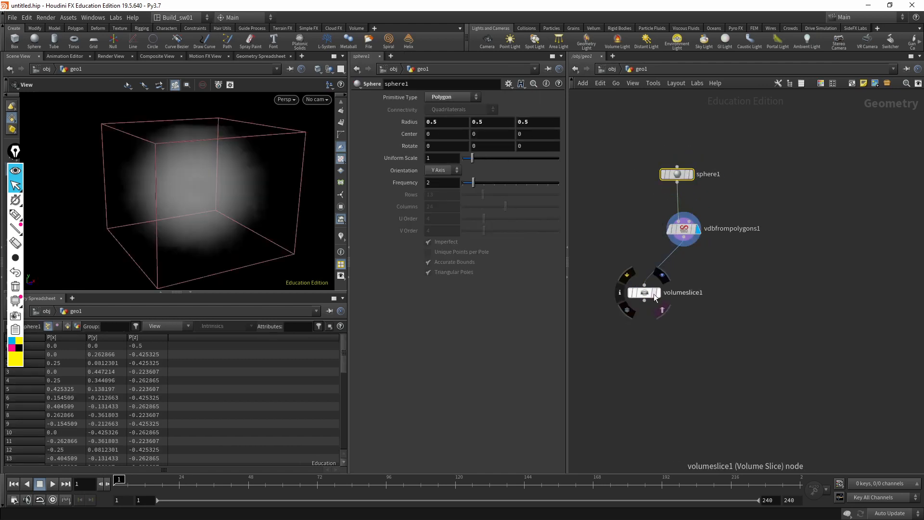
{"action": "left_click_drag", "start_coordinate": [645, 292], "coordinate": [621, 288]}
{"action": "left_click_drag", "start_coordinate": [241, 198], "coordinate": [239, 195]}
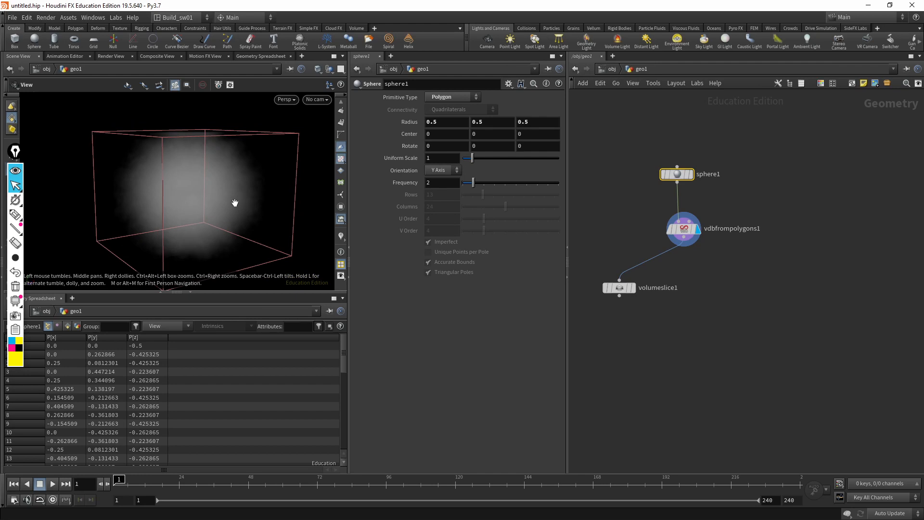
Move sphere1 away from vdbfrompolygons1 and display the sphere with its point markers shown in the viewport
{"action": "middle_click_drag", "start_coordinate": [685, 194], "coordinate": [739, 209]}
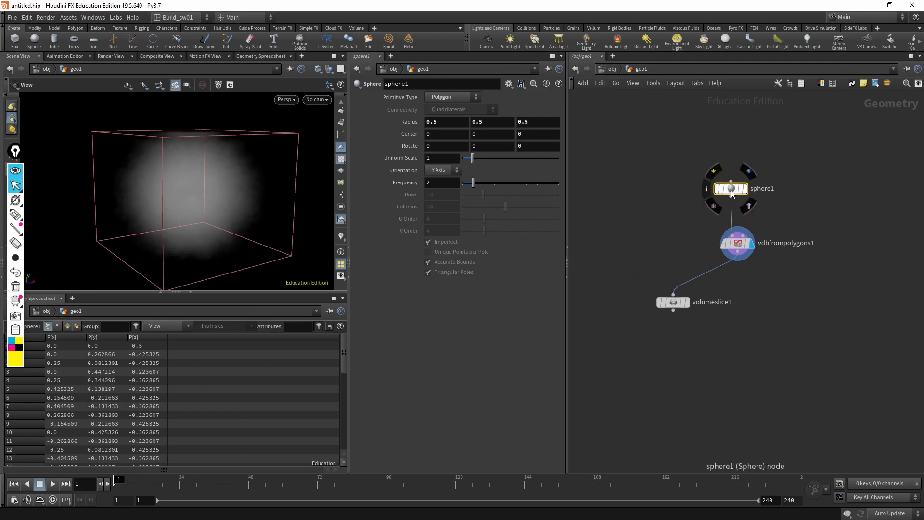
{"action": "left_click_drag", "start_coordinate": [731, 190], "coordinate": [661, 203]}
{"action": "left_click", "coordinate": [662, 202]}
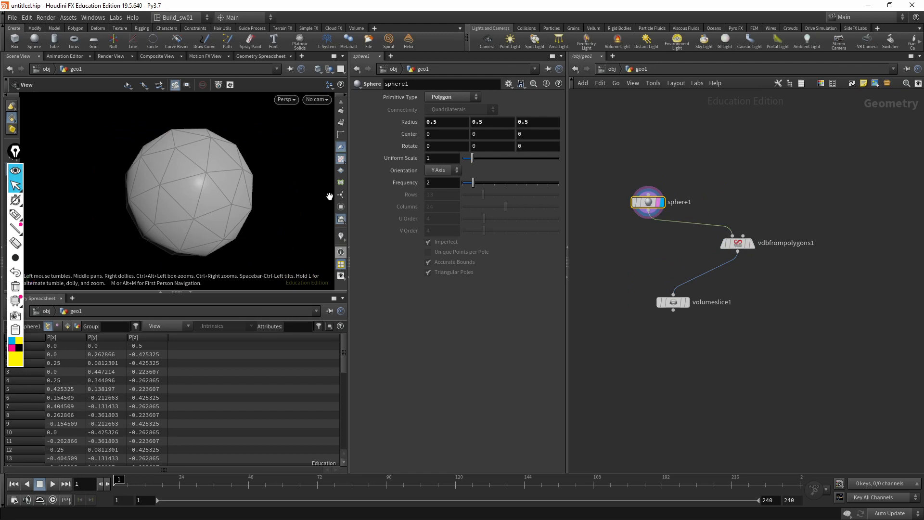
{"action": "scroll", "coordinate": [340, 253], "scroll_direction": "up", "scroll_amount": 3}
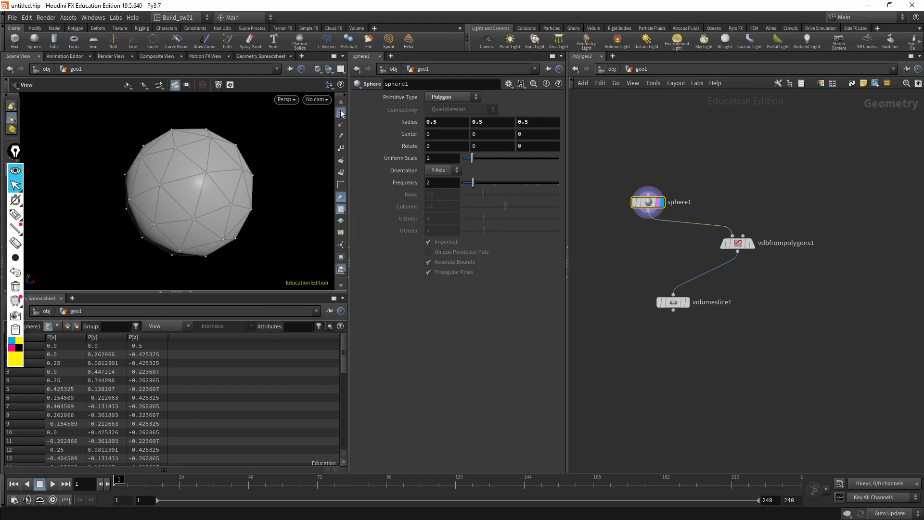
{"action": "left_click", "coordinate": [340, 112]}
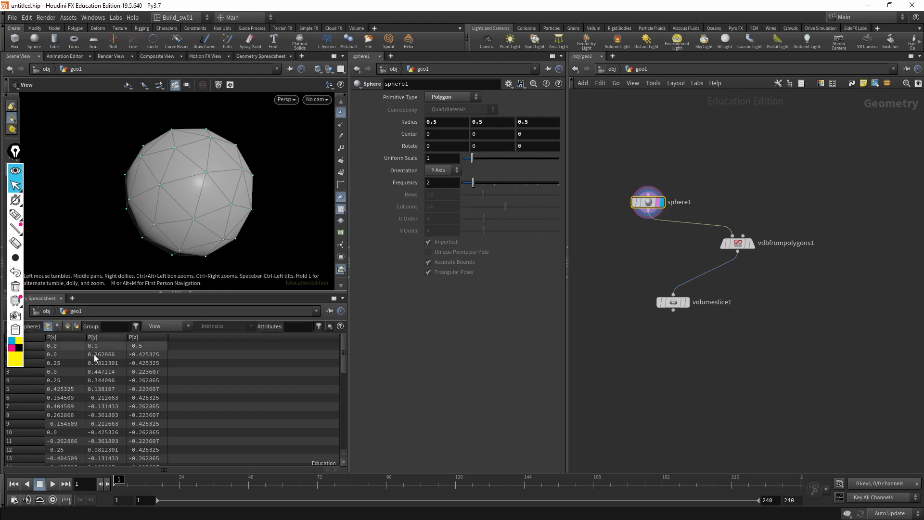
Add a Transform node fed by sphere1 and display it
{"action": "middle_click_drag", "start_coordinate": [645, 224], "coordinate": [682, 236]}
{"action": "key", "text": "Tab"}
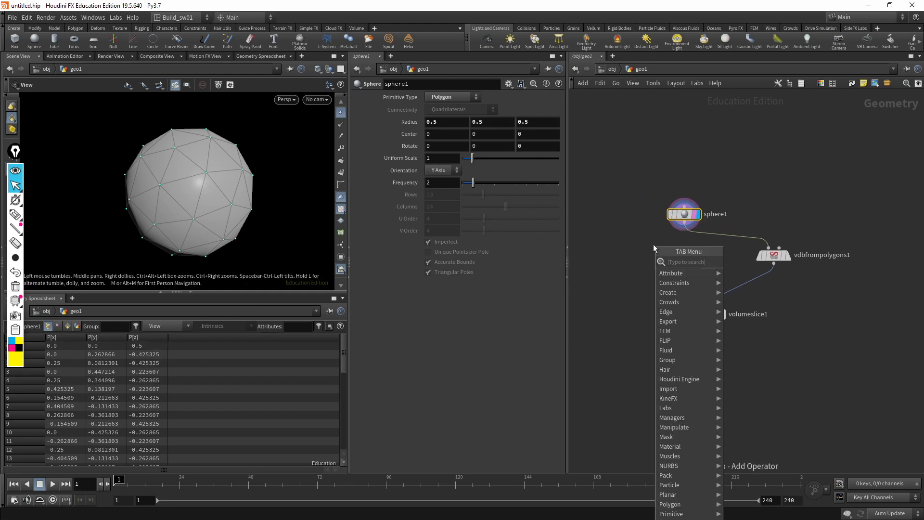
{"action": "type", "text": "tra"}
{"action": "left_click", "coordinate": [749, 283]}
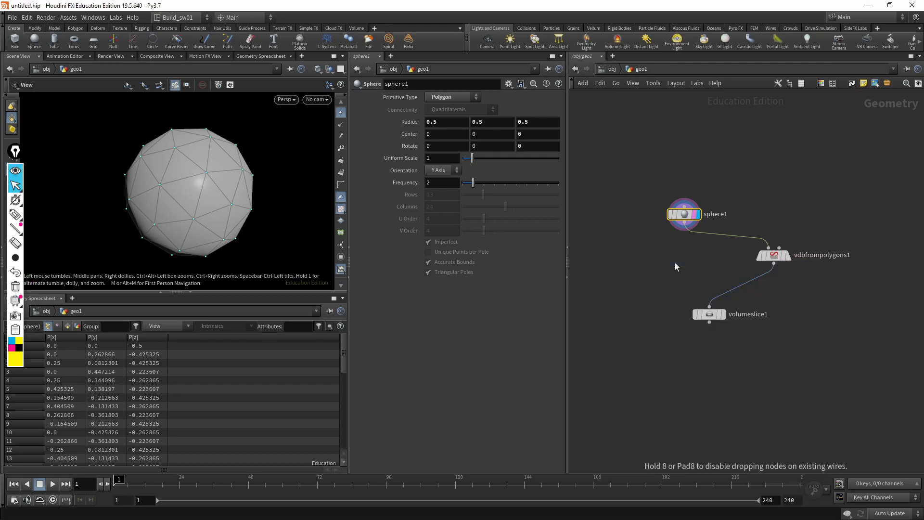
{"action": "left_click", "coordinate": [673, 265]}
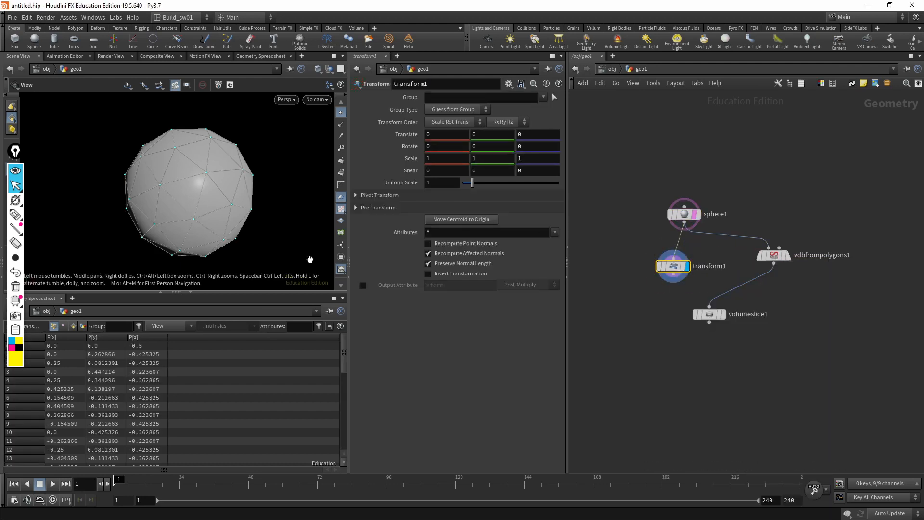
Try translating the sphere along X and Z with transform1, undo the moves, and delete the node
{"action": "middle_click_drag", "start_coordinate": [428, 133], "coordinate": [472, 130]}
{"action": "key", "text": "ctrl+z"}
{"action": "key", "text": "ctrl+z"}
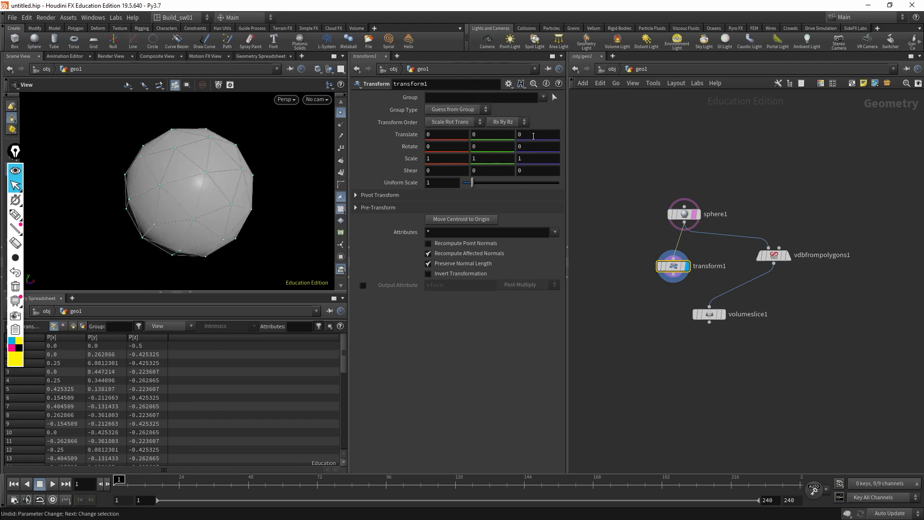
{"action": "middle_click_drag", "start_coordinate": [533, 137], "coordinate": [581, 133]}
{"action": "key", "text": "ctrl+z"}
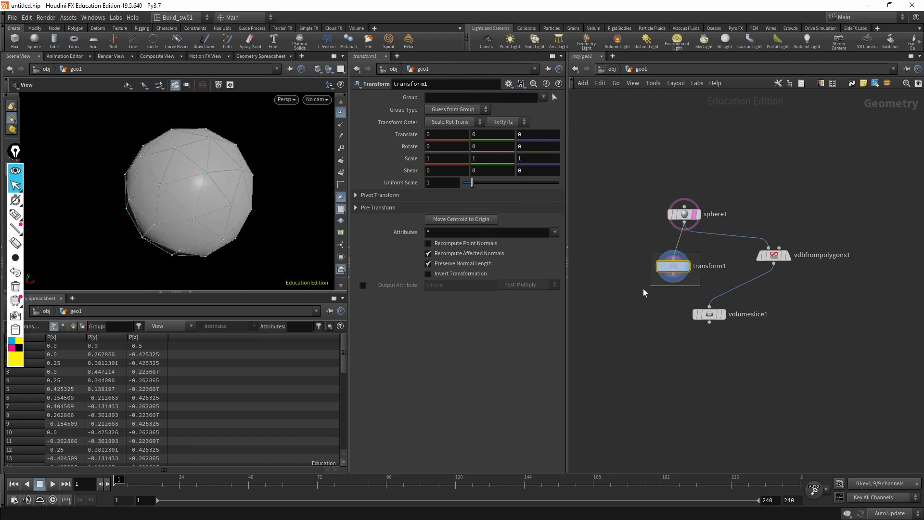
{"action": "key", "text": "Delete"}
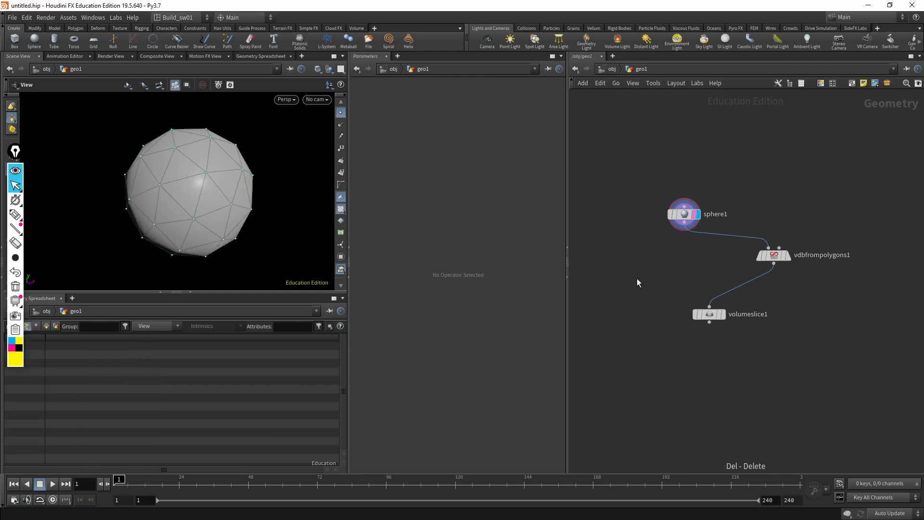
Add a Mountain node fed by sphere1 and display the distorted sphere
{"action": "key", "text": "Tab"}
{"action": "type", "text": "ma"}
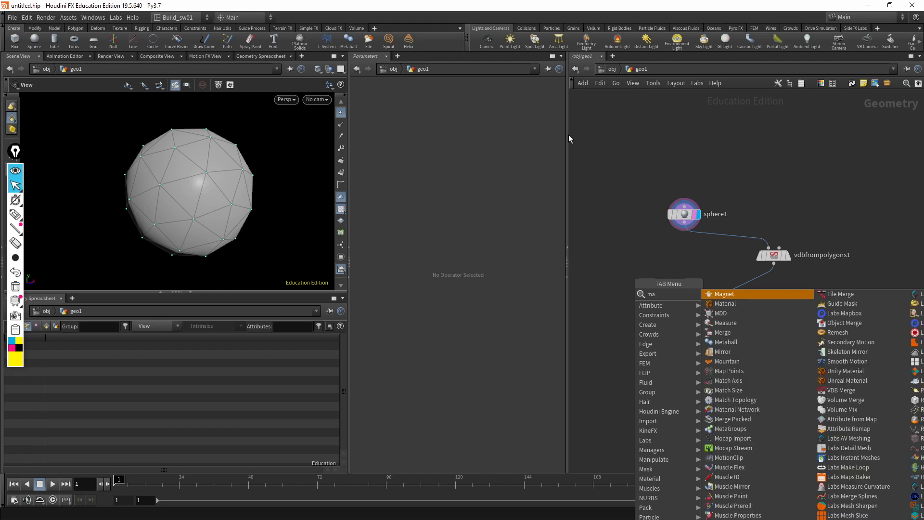
{"action": "type", "text": "oun"}
{"action": "key", "text": "Return"}
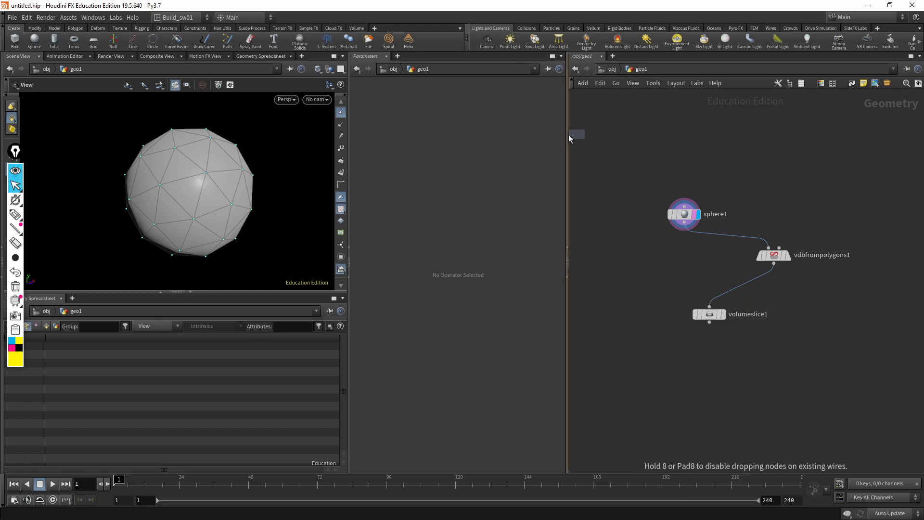
{"action": "left_click", "coordinate": [648, 270]}
{"action": "left_click_drag", "start_coordinate": [684, 214], "coordinate": [655, 267]}
{"action": "left_click_drag", "start_coordinate": [248, 199], "coordinate": [241, 164]}
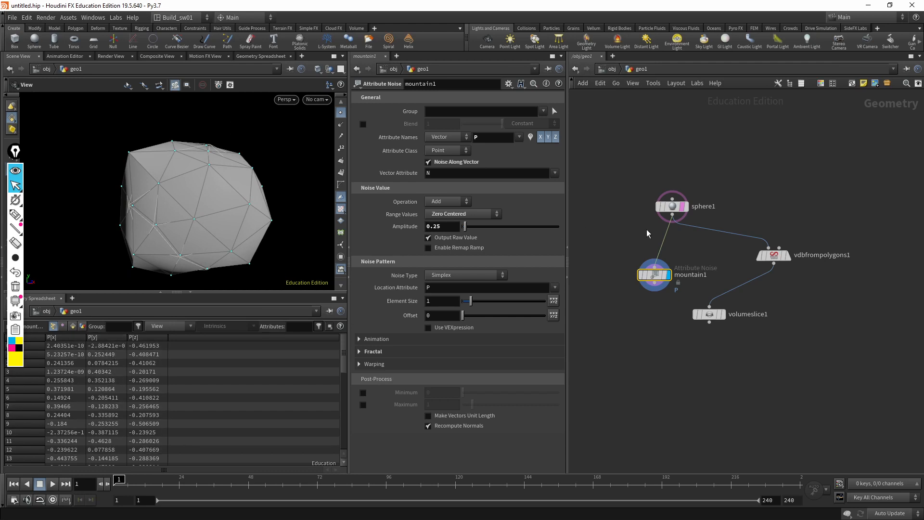
Display sphere1 and mountain1 in turn to compare their shapes and point positions in the spreadsheet
{"action": "left_click", "coordinate": [673, 206]}
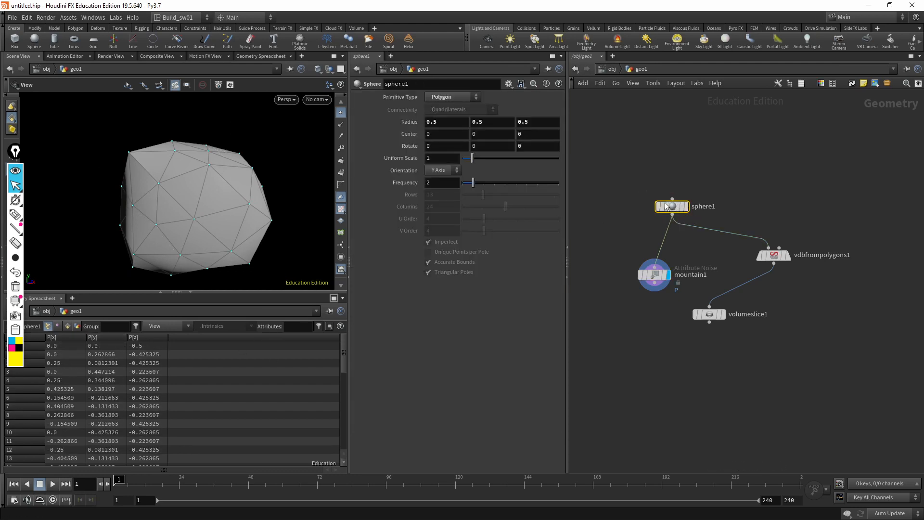
{"action": "left_click", "coordinate": [685, 206]}
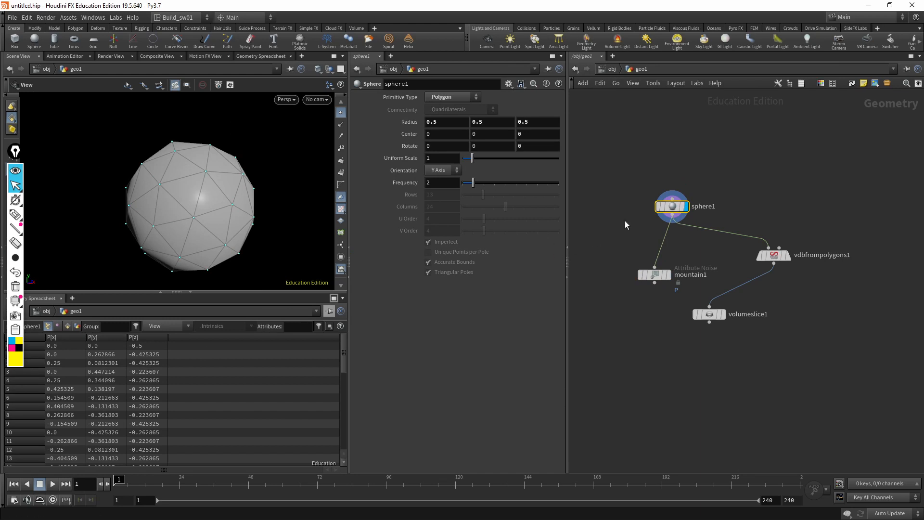
{"action": "left_click", "coordinate": [668, 275]}
{"action": "left_click", "coordinate": [655, 274]}
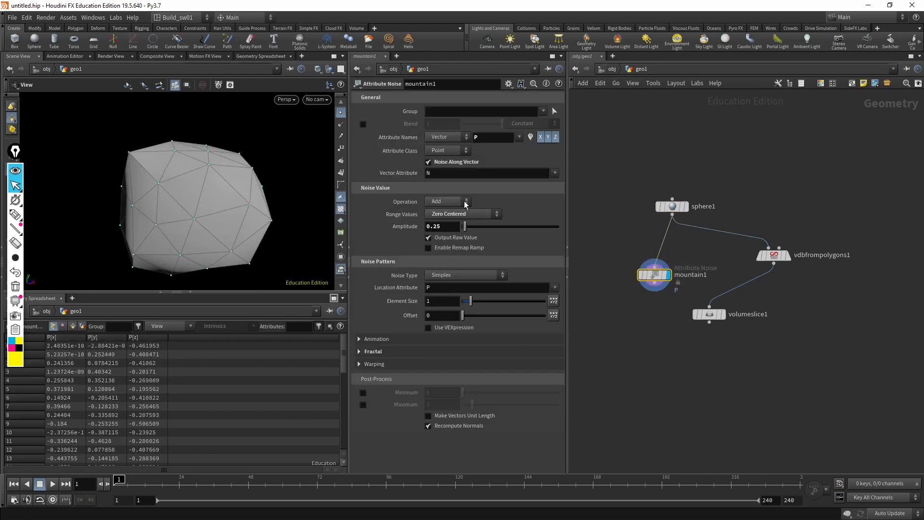
Space mountain1 and sphere1 apart, compare their point positions once more, and delete mountain1
{"action": "left_click_drag", "start_coordinate": [668, 279], "coordinate": [648, 270]}
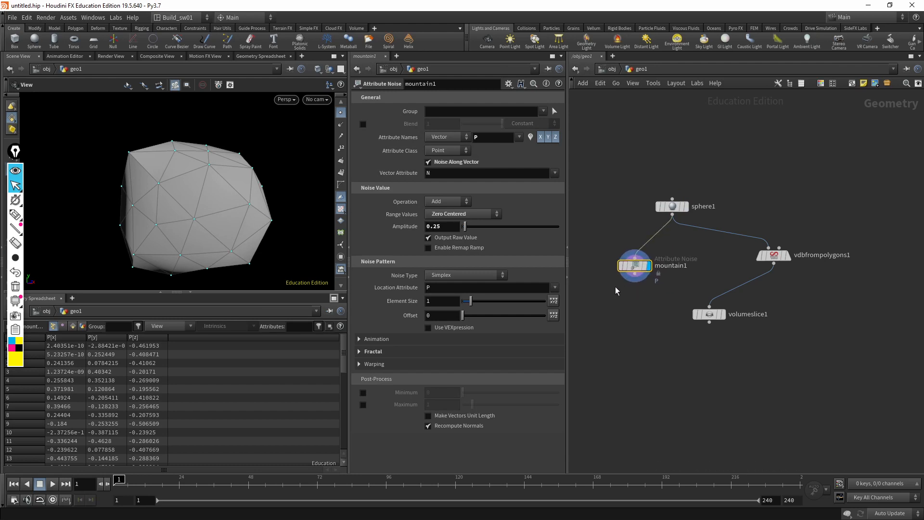
{"action": "middle_click_drag", "start_coordinate": [591, 283], "coordinate": [632, 259]}
{"action": "left_click_drag", "start_coordinate": [678, 244], "coordinate": [657, 240]}
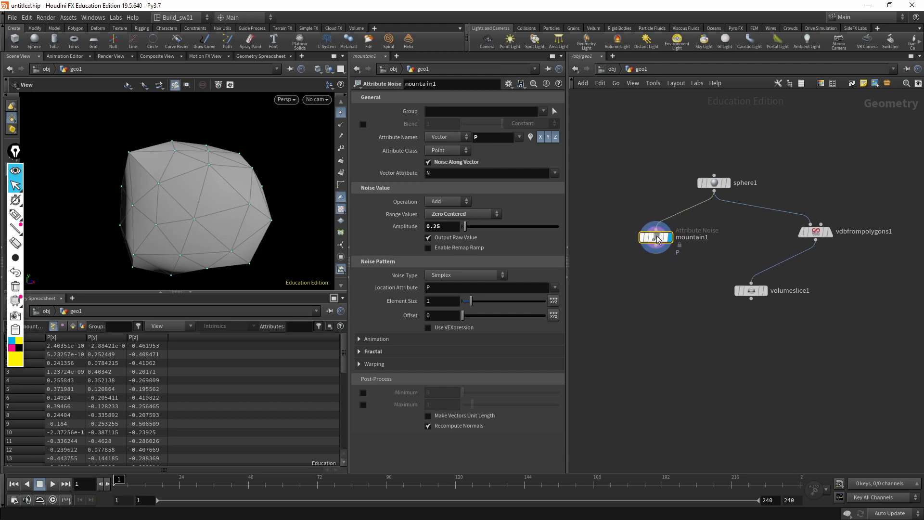
{"action": "left_click_drag", "start_coordinate": [715, 188], "coordinate": [704, 188]}
{"action": "left_click", "coordinate": [718, 186]}
{"action": "left_click", "coordinate": [708, 186]}
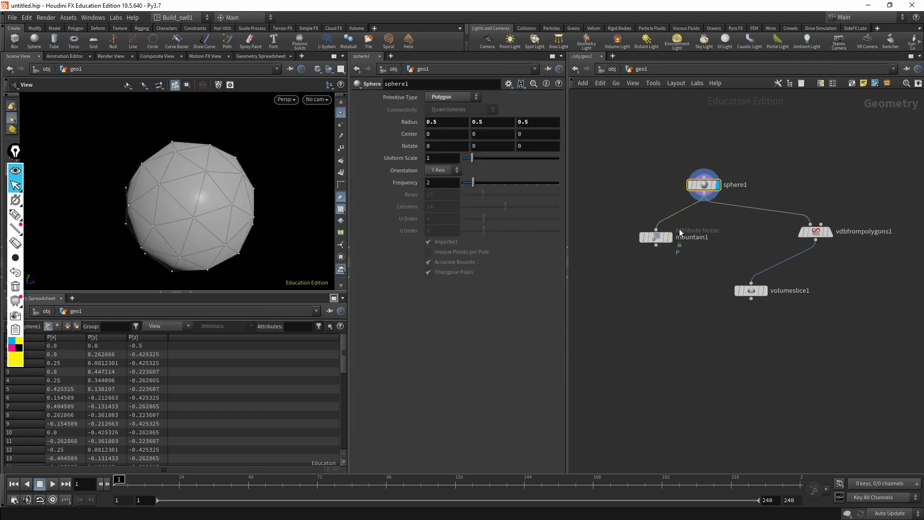
{"action": "left_click", "coordinate": [678, 237]}
{"action": "left_click", "coordinate": [671, 239]}
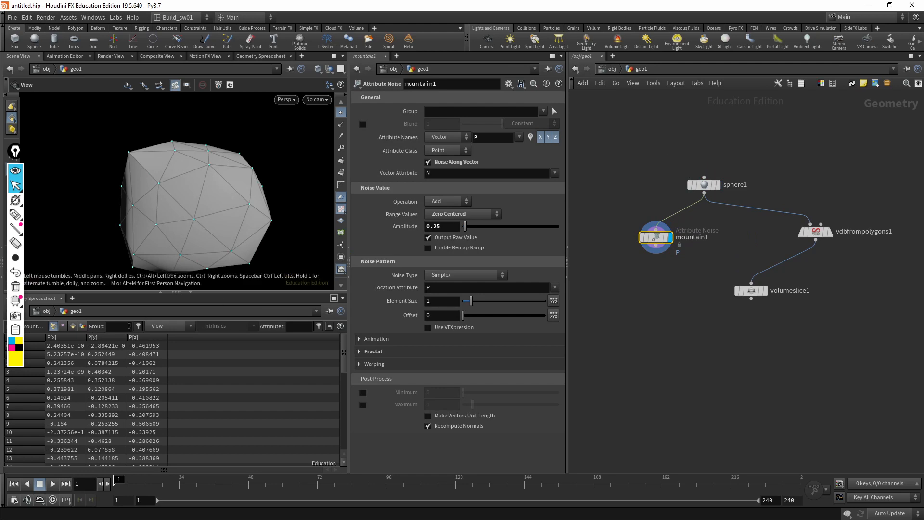
{"action": "left_click_drag", "start_coordinate": [639, 236], "coordinate": [631, 231]}
{"action": "key", "text": "Delete"}
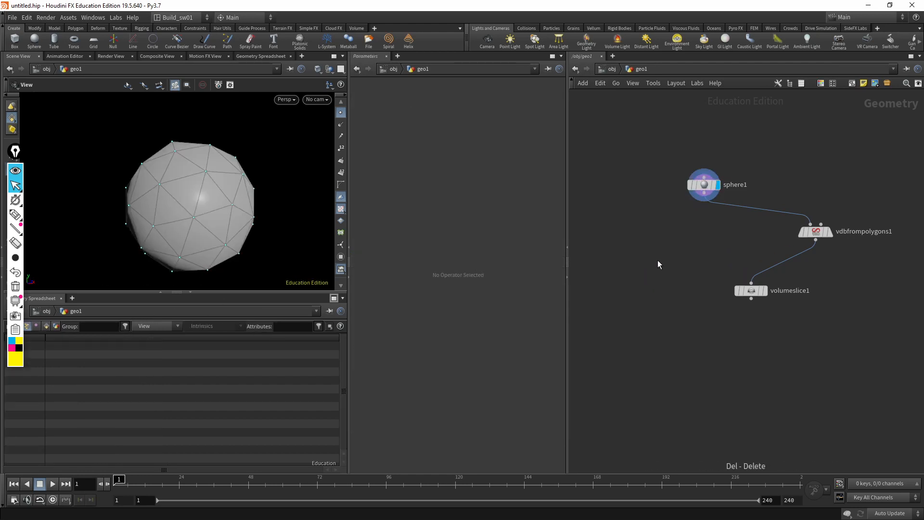
Add a Color node fed by sphere1, display it, and view sphere1's node information
{"action": "middle_click_drag", "start_coordinate": [650, 216], "coordinate": [663, 222]}
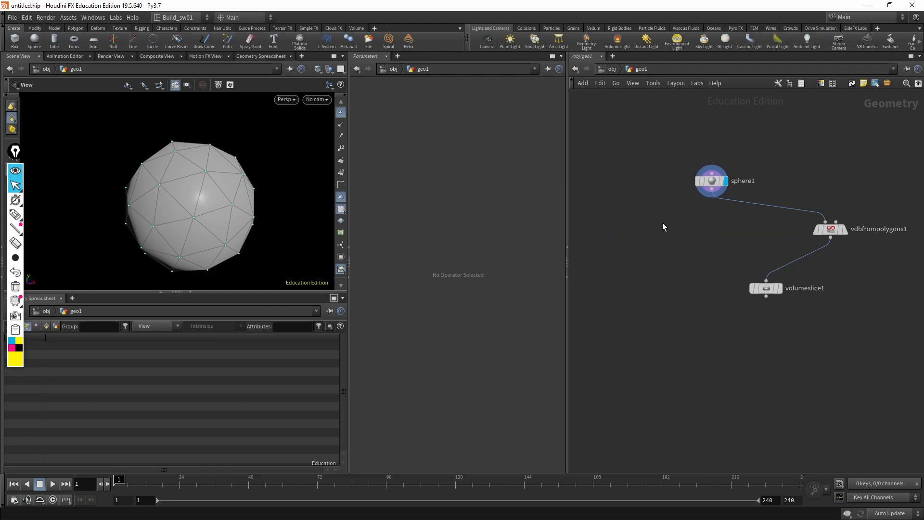
{"action": "key", "text": "Tab"}
{"action": "type", "text": "color"}
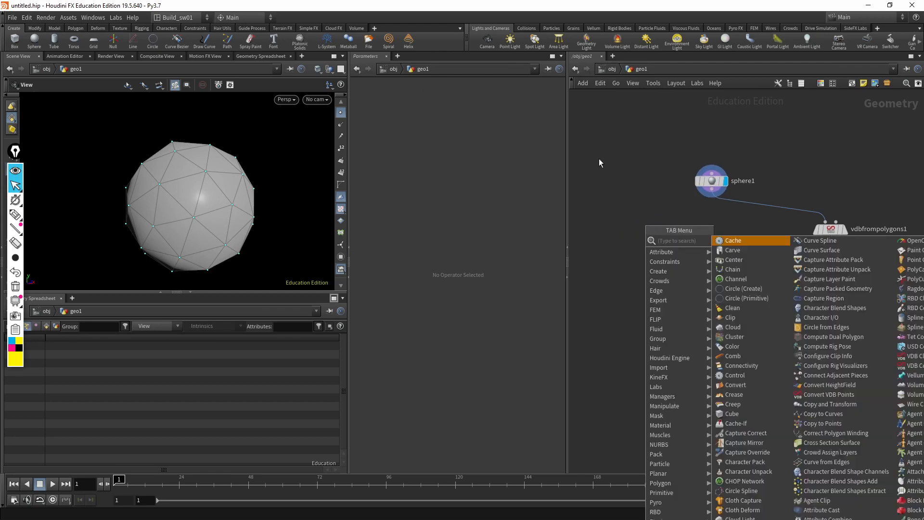
{"action": "key", "text": "Return"}
{"action": "left_click", "coordinate": [599, 158]}
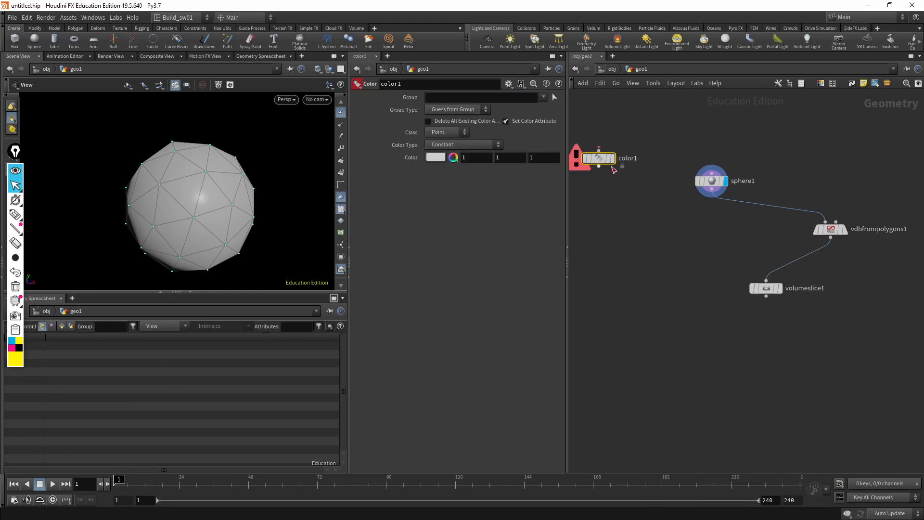
{"action": "left_click_drag", "start_coordinate": [598, 158], "coordinate": [646, 240]}
{"action": "left_click_drag", "start_coordinate": [713, 194], "coordinate": [646, 232]}
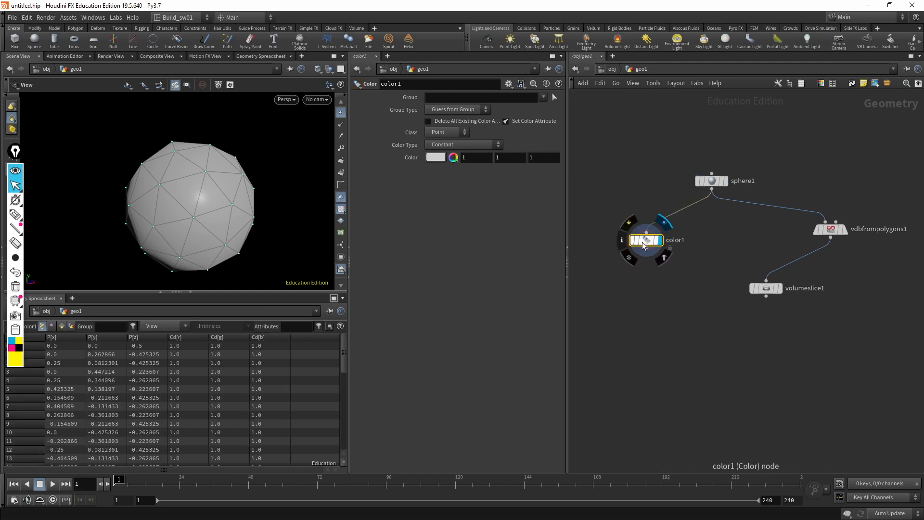
{"action": "middle_click", "coordinate": [650, 241]}
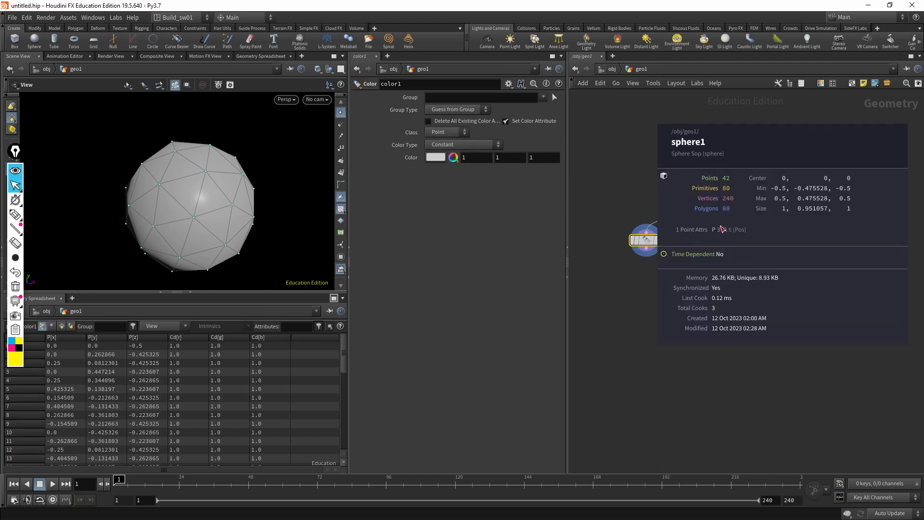
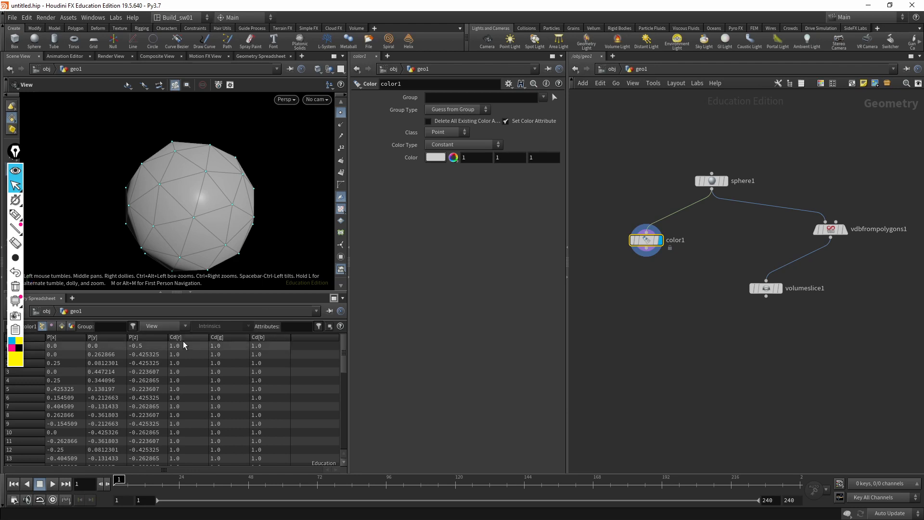
Set the colour of color1 to cyan (0, 1, 1)
{"action": "left_click", "coordinate": [436, 161]}
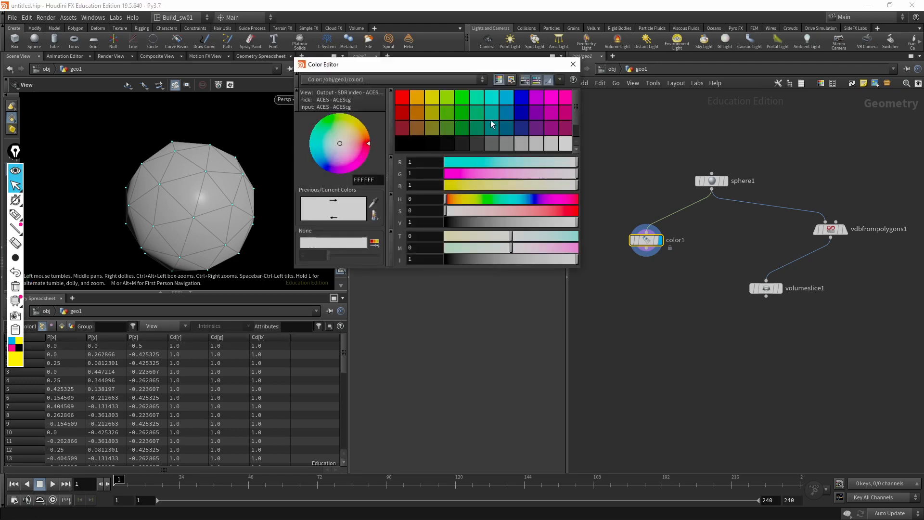
{"action": "left_click_drag", "start_coordinate": [527, 109], "coordinate": [491, 98]}
{"action": "left_click", "coordinate": [571, 64]}
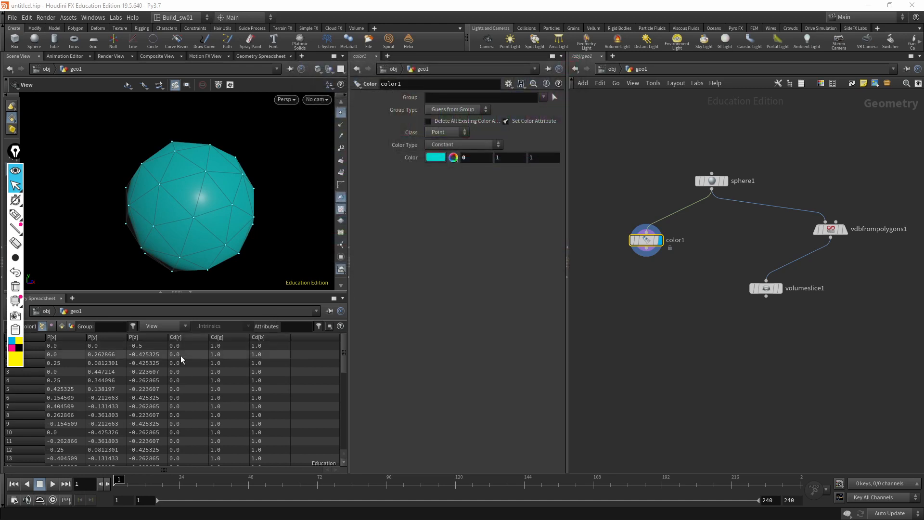
Adjust color1 to a muted teal (0.255807, 0.597099, 0.661) and delete the node
{"action": "left_click", "coordinate": [498, 159]}
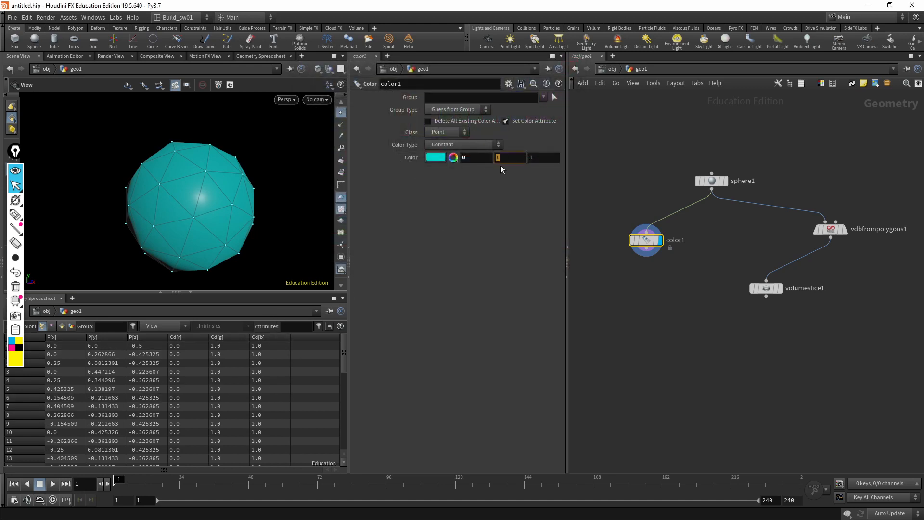
{"action": "left_click", "coordinate": [453, 158]}
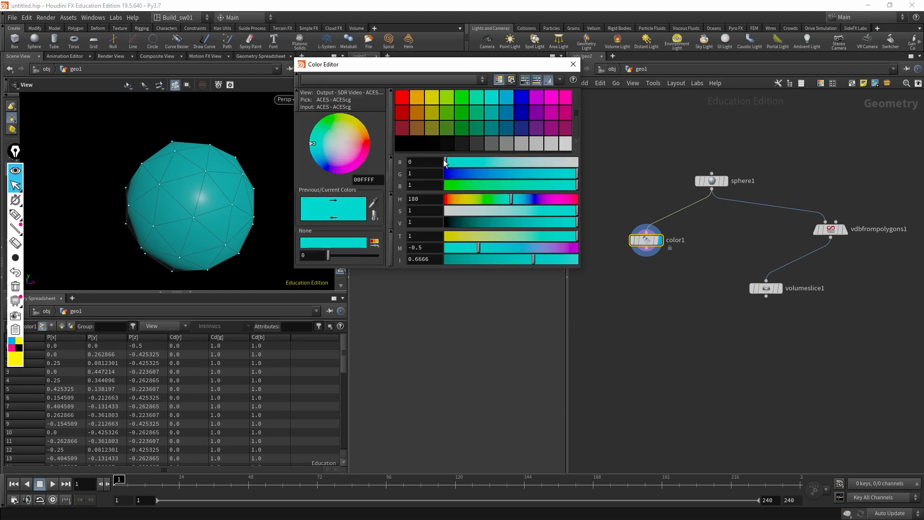
{"action": "left_click_drag", "start_coordinate": [357, 135], "coordinate": [323, 146]}
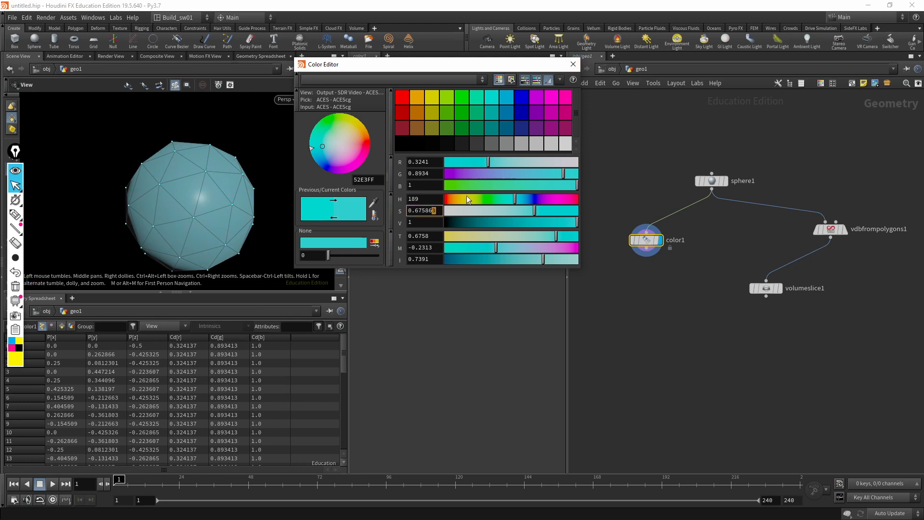
{"action": "left_click", "coordinate": [526, 211]}
{"action": "left_click_drag", "start_coordinate": [544, 226], "coordinate": [533, 222]}
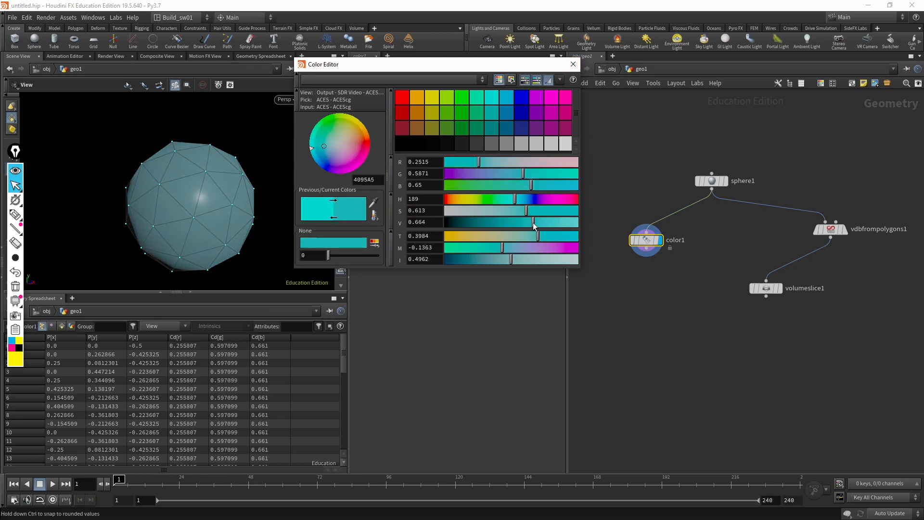
{"action": "left_click", "coordinate": [573, 64]}
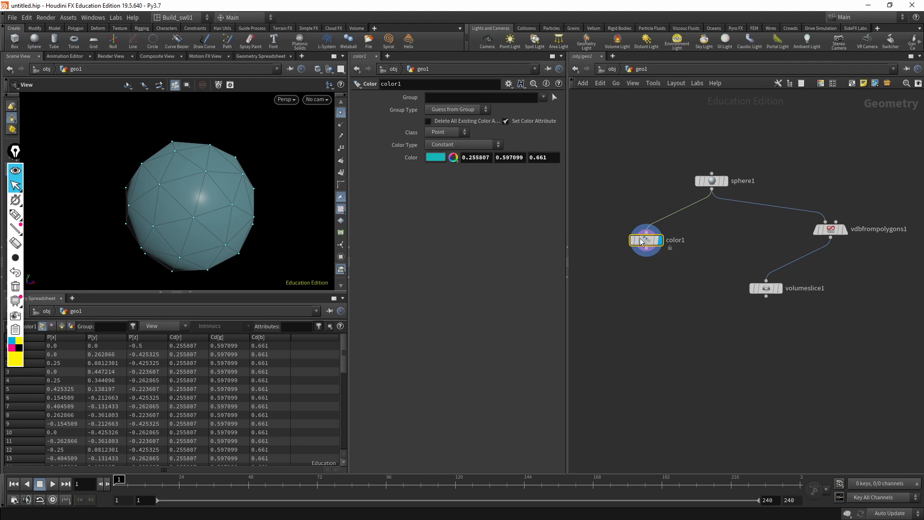
{"action": "key", "text": "Delete"}
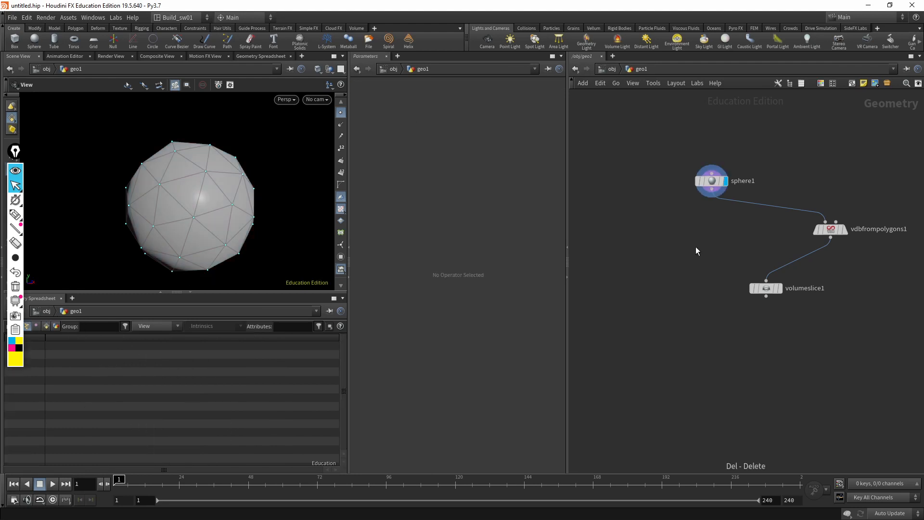
Arrange sphere1, vdbfrompolygons1 and volumeslice1 in a vertical chain and display vdbfrompolygons1
{"action": "middle_click_drag", "start_coordinate": [695, 246], "coordinate": [640, 245]}
{"action": "left_click", "coordinate": [661, 183]}
{"action": "left_click_drag", "start_coordinate": [667, 188], "coordinate": [672, 183]}
{"action": "left_click_drag", "start_coordinate": [783, 234], "coordinate": [655, 233]}
{"action": "left_click_drag", "start_coordinate": [721, 288], "coordinate": [659, 273]}
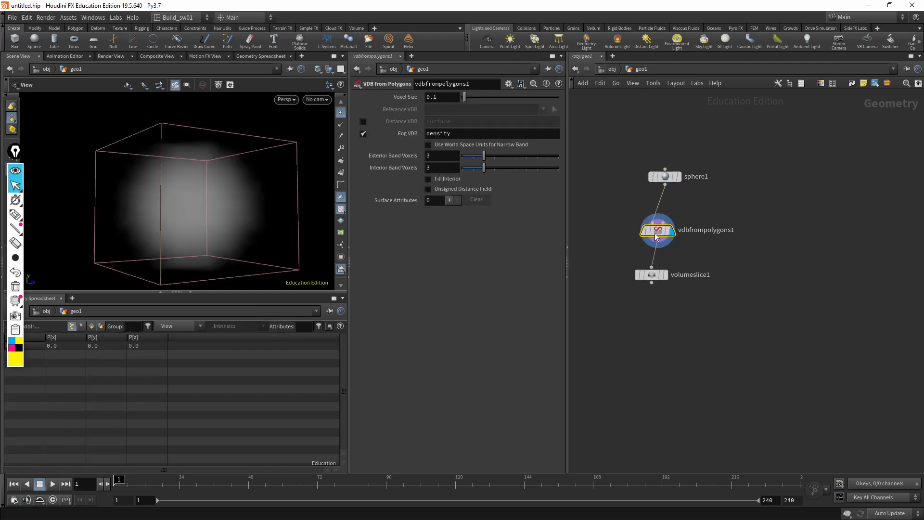
{"action": "left_click", "coordinate": [12, 217]}
{"action": "mouse_move", "coordinate": [637, 121]}
{"action": "left_mouse_down"}
{"action": "mouse_move", "coordinate": [638, 150]}
{"action": "mouse_move", "coordinate": [665, 131]}
{"action": "mouse_move", "coordinate": [714, 146]}
{"action": "left_mouse_up"}
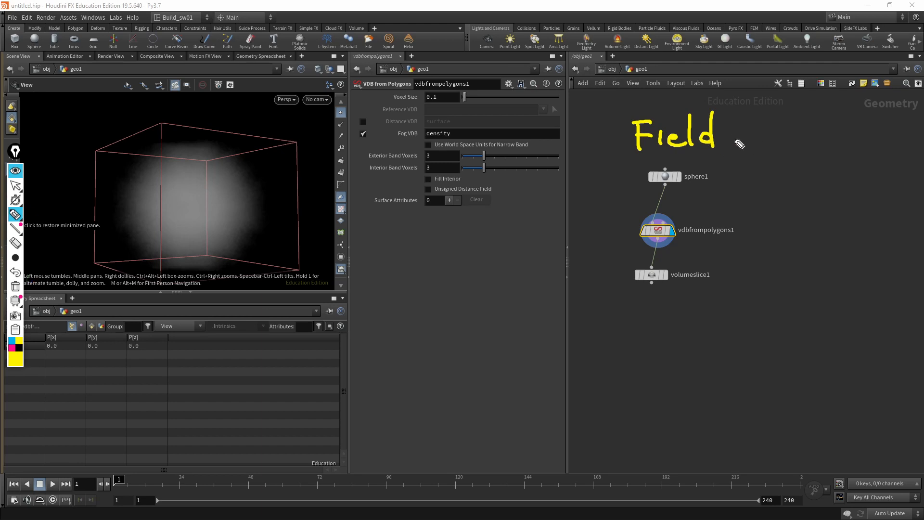
{"action": "left_click_drag", "start_coordinate": [732, 139], "coordinate": [741, 138]}
{"action": "mouse_move", "coordinate": [732, 144]}
{"action": "left_mouse_down"}
{"action": "mouse_move", "coordinate": [770, 115]}
{"action": "mouse_move", "coordinate": [800, 137]}
{"action": "mouse_move", "coordinate": [850, 142]}
{"action": "mouse_move", "coordinate": [867, 140]}
{"action": "mouse_move", "coordinate": [872, 120]}
{"action": "mouse_move", "coordinate": [884, 149]}
{"action": "left_mouse_up"}
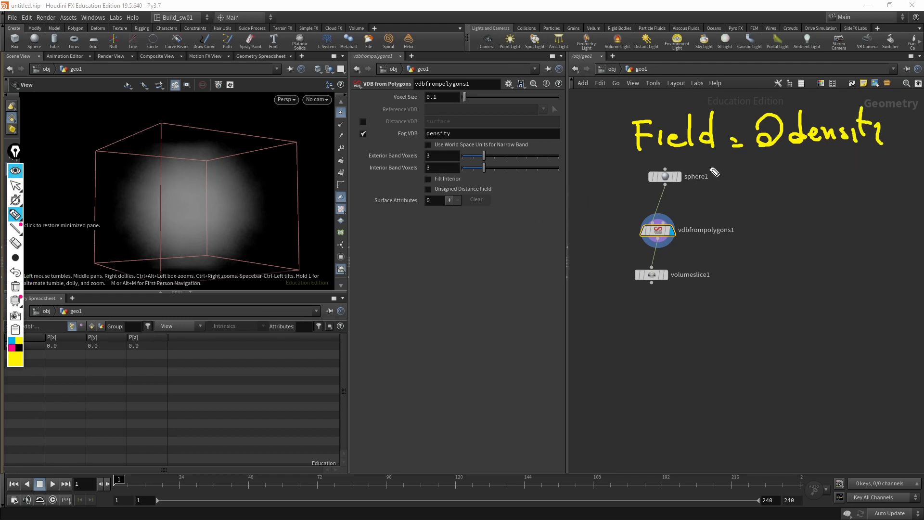
{"action": "key", "text": "ctrl+z"}
{"action": "left_click_drag", "start_coordinate": [884, 124], "coordinate": [886, 155]}
{"action": "mouse_move", "coordinate": [769, 192]}
{"action": "left_mouse_down"}
{"action": "mouse_move", "coordinate": [813, 174]}
{"action": "mouse_move", "coordinate": [823, 190]}
{"action": "left_mouse_up"}
{"action": "mouse_move", "coordinate": [832, 159]}
{"action": "left_mouse_down"}
{"action": "mouse_move", "coordinate": [833, 191]}
{"action": "mouse_move", "coordinate": [857, 177]}
{"action": "left_mouse_up"}
{"action": "mouse_move", "coordinate": [857, 188]}
{"action": "left_mouse_down"}
{"action": "mouse_move", "coordinate": [888, 187]}
{"action": "mouse_move", "coordinate": [894, 169]}
{"action": "mouse_move", "coordinate": [904, 184]}
{"action": "left_mouse_up"}
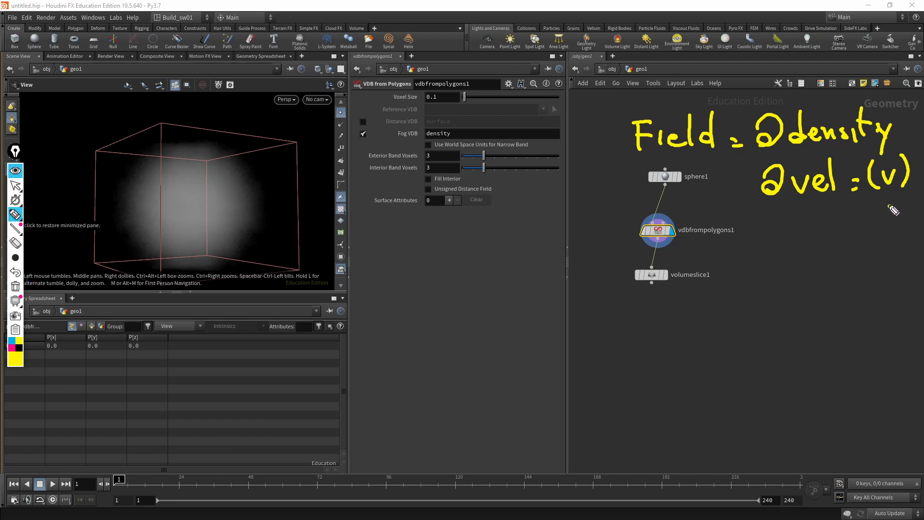
{"action": "mouse_move", "coordinate": [890, 206]}
{"action": "left_mouse_down"}
{"action": "mouse_move", "coordinate": [893, 243]}
{"action": "mouse_move", "coordinate": [897, 222]}
{"action": "left_mouse_up"}
{"action": "mouse_move", "coordinate": [771, 255]}
{"action": "left_mouse_down"}
{"action": "mouse_move", "coordinate": [776, 232]}
{"action": "mouse_move", "coordinate": [755, 230]}
{"action": "mouse_move", "coordinate": [788, 258]}
{"action": "mouse_move", "coordinate": [802, 246]}
{"action": "mouse_move", "coordinate": [859, 250]}
{"action": "mouse_move", "coordinate": [881, 231]}
{"action": "mouse_move", "coordinate": [907, 247]}
{"action": "left_mouse_up"}
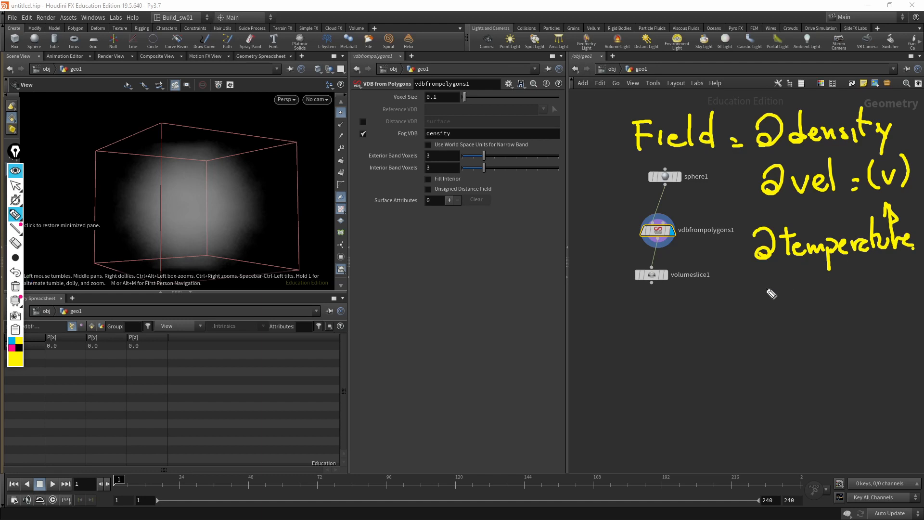
{"action": "mouse_move", "coordinate": [769, 297]}
{"action": "left_mouse_down"}
{"action": "mouse_move", "coordinate": [776, 288]}
{"action": "mouse_move", "coordinate": [790, 304]}
{"action": "mouse_move", "coordinate": [843, 302]}
{"action": "left_mouse_up"}
{"action": "mouse_move", "coordinate": [768, 343]}
{"action": "left_mouse_down"}
{"action": "mouse_move", "coordinate": [758, 337]}
{"action": "mouse_move", "coordinate": [780, 317]}
{"action": "mouse_move", "coordinate": [813, 338]}
{"action": "mouse_move", "coordinate": [837, 341]}
{"action": "mouse_move", "coordinate": [858, 329]}
{"action": "left_mouse_up"}
{"action": "mouse_move", "coordinate": [860, 342]}
{"action": "left_mouse_down"}
{"action": "mouse_move", "coordinate": [862, 326]}
{"action": "mouse_move", "coordinate": [870, 338]}
{"action": "mouse_move", "coordinate": [849, 325]}
{"action": "mouse_move", "coordinate": [863, 342]}
{"action": "left_mouse_up"}
{"action": "key", "text": "ctrl+z"}
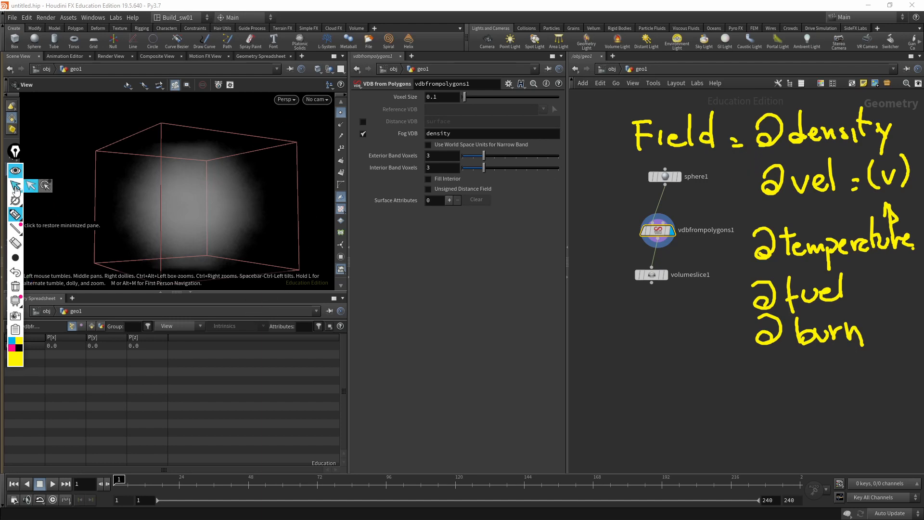
Clear all handwritten annotations from the screen and return to the normal pointer
{"action": "left_click", "coordinate": [18, 288]}
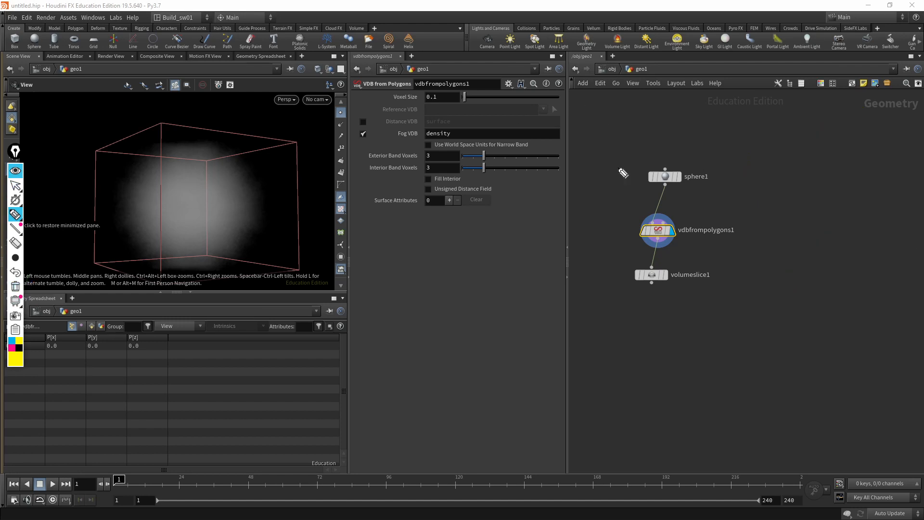
{"action": "left_click", "coordinate": [15, 185]}
{"action": "left_click_drag", "start_coordinate": [122, 191], "coordinate": [268, 185]}
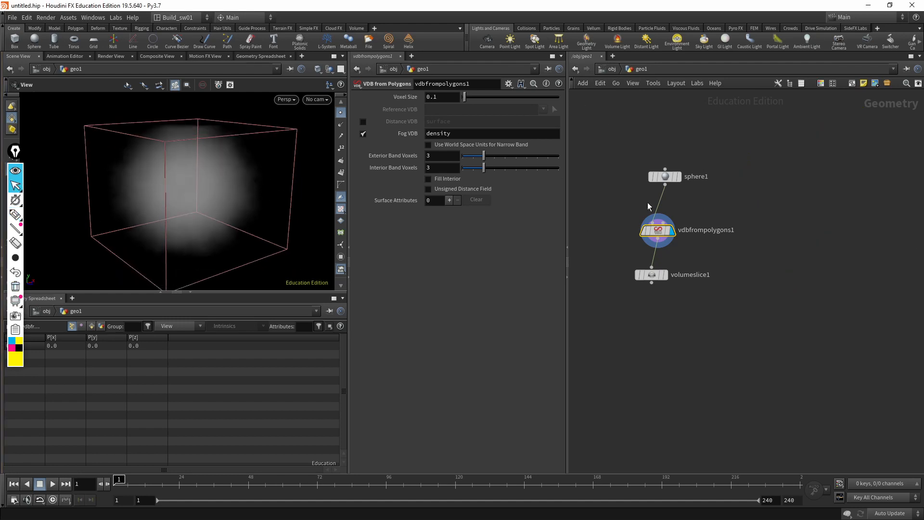
Check the vdbfrompolygons1 node info and examine the fog volume from several angles
{"action": "middle_click_drag", "start_coordinate": [648, 202], "coordinate": [659, 187]}
{"action": "middle_click", "coordinate": [672, 218]}
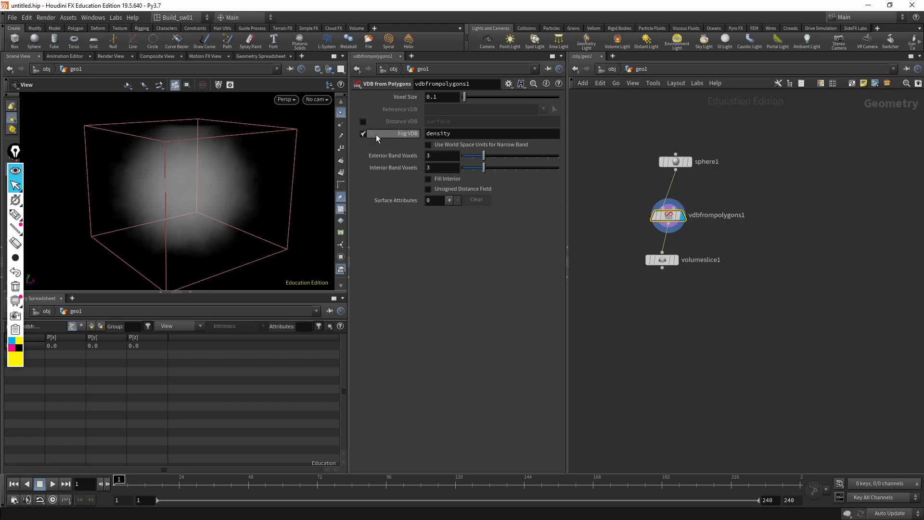
{"action": "middle_click", "coordinate": [669, 215]}
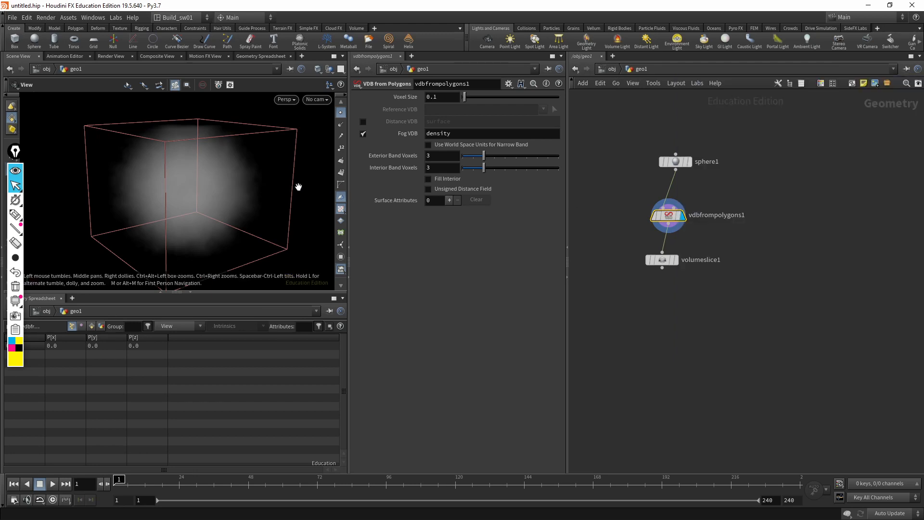
{"action": "left_click_drag", "start_coordinate": [299, 186], "coordinate": [197, 110]}
{"action": "right_click", "coordinate": [258, 145]}
{"action": "left_click", "coordinate": [228, 138]}
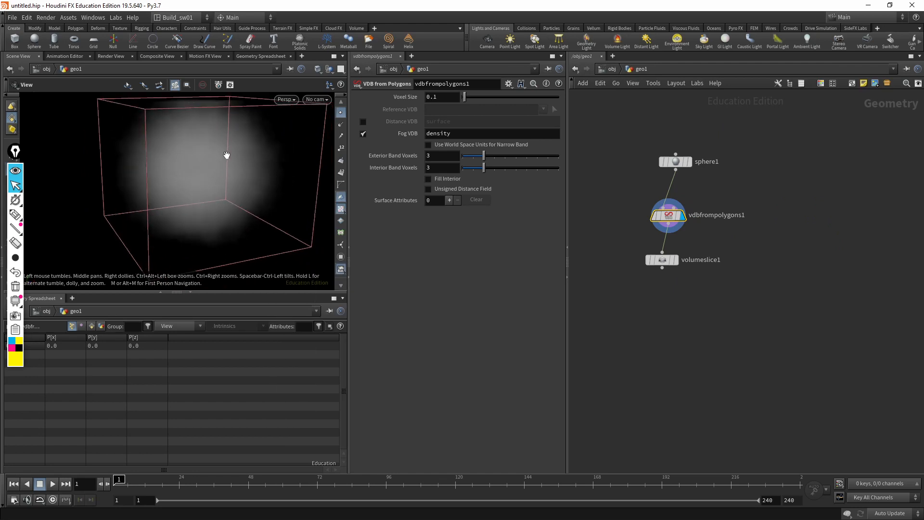
{"action": "left_click_drag", "start_coordinate": [226, 155], "coordinate": [293, 160]}
{"action": "mouse_move", "coordinate": [194, 157]}
{"action": "left_mouse_down"}
{"action": "mouse_move", "coordinate": [191, 193]}
{"action": "mouse_move", "coordinate": [204, 194]}
{"action": "mouse_move", "coordinate": [205, 170]}
{"action": "left_mouse_up"}
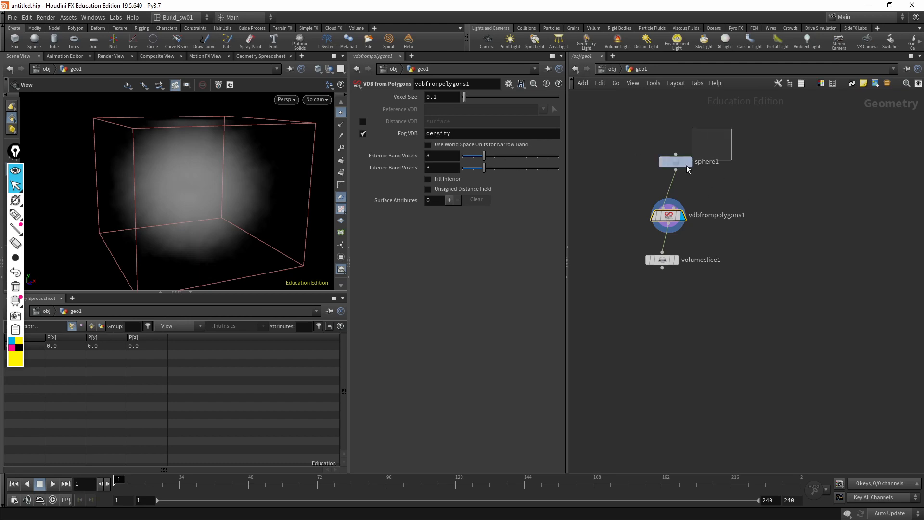
Line up sphere1 above vdbfrompolygons1 and move volumeslice1 out to the side of the chain
{"action": "left_click_drag", "start_coordinate": [686, 164], "coordinate": [679, 168]}
{"action": "left_click_drag", "start_coordinate": [277, 192], "coordinate": [248, 190]}
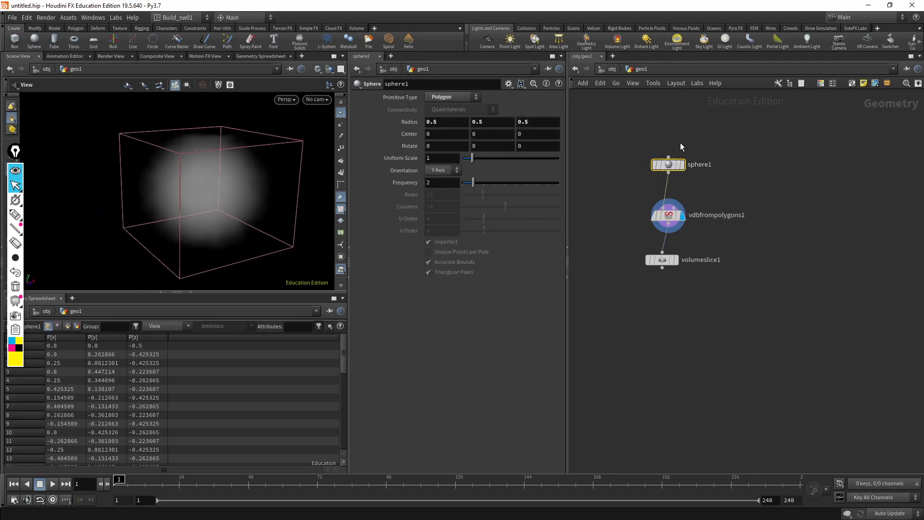
{"action": "left_click", "coordinate": [686, 216]}
{"action": "left_click_drag", "start_coordinate": [672, 264], "coordinate": [630, 252]}
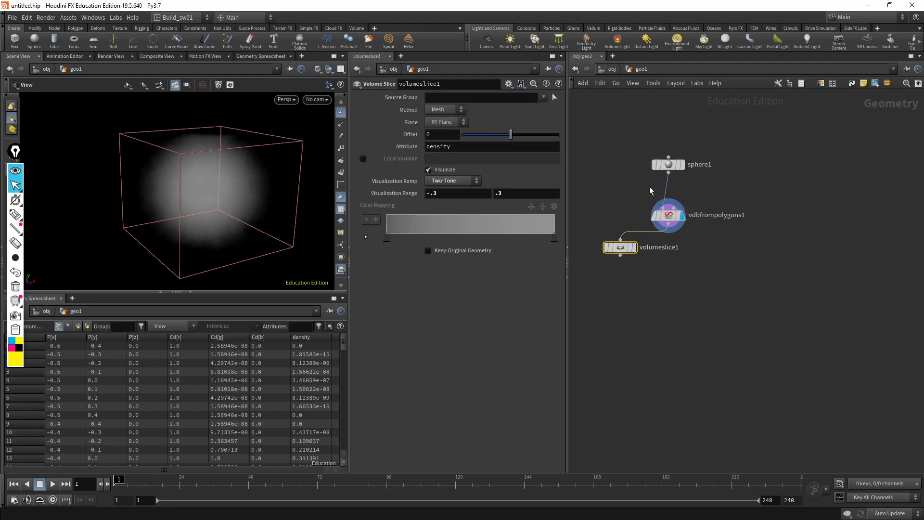
{"action": "key", "text": "Tab"}
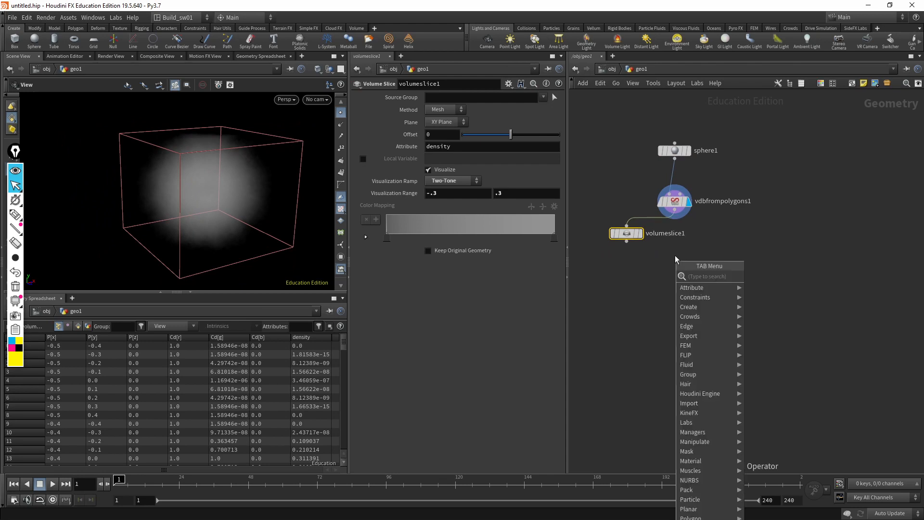
{"action": "type", "text": "tra"}
{"action": "left_click", "coordinate": [772, 295]}
{"action": "left_click", "coordinate": [707, 276]}
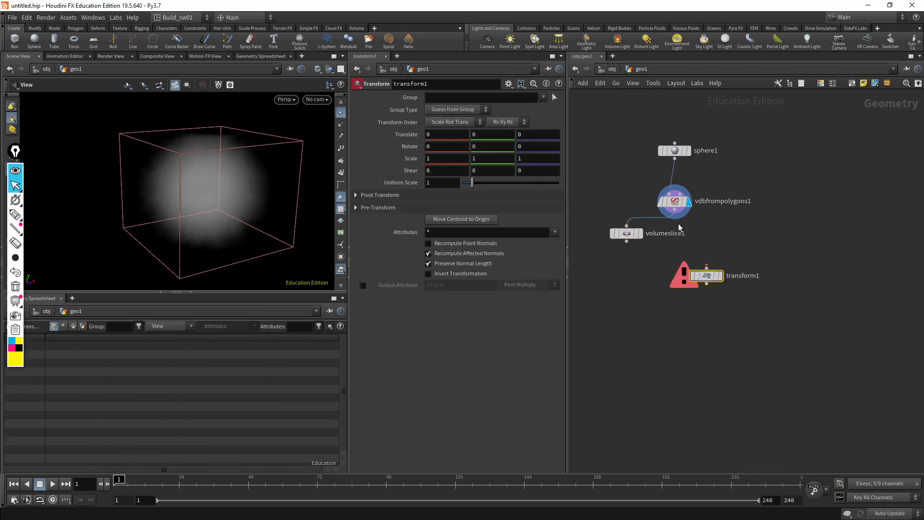
{"action": "key", "text": "Delete"}
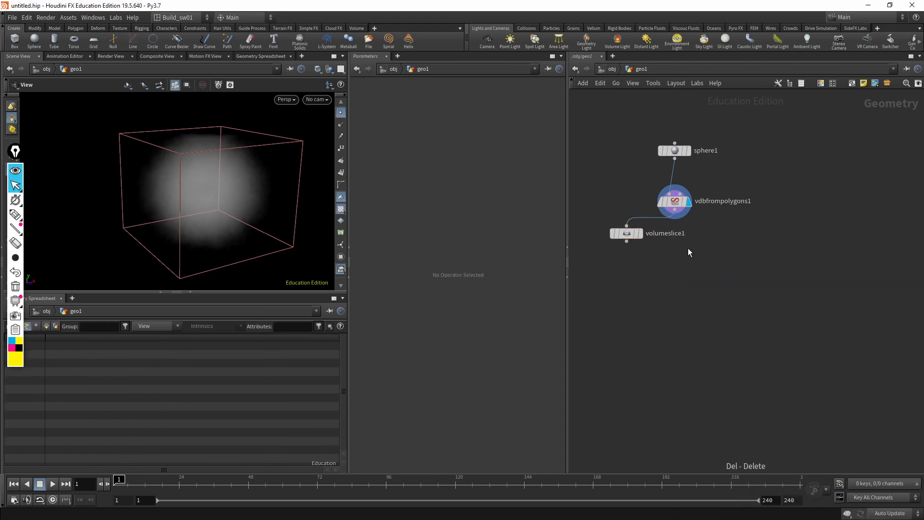
Add a Volume VOP node below the chain, feed it from vdbfrompolygons1 and display it
{"action": "key", "text": "Tab"}
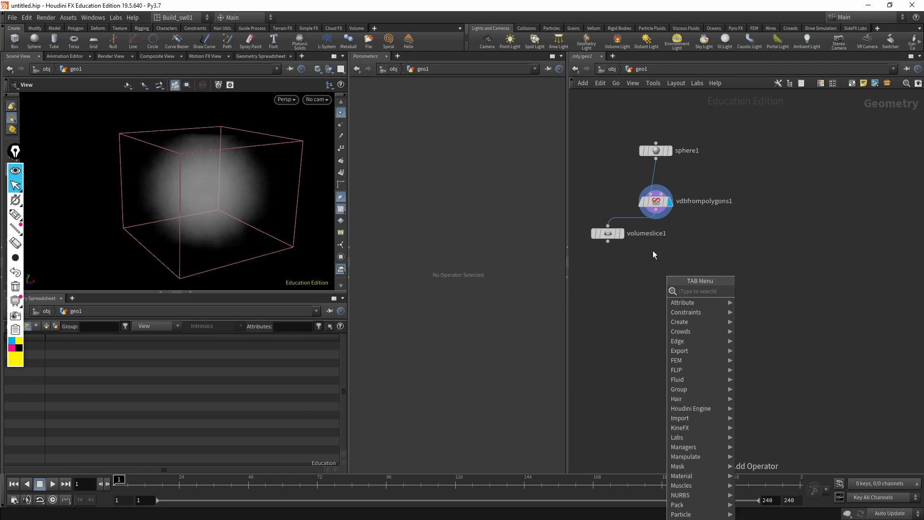
{"action": "type", "text": "v"}
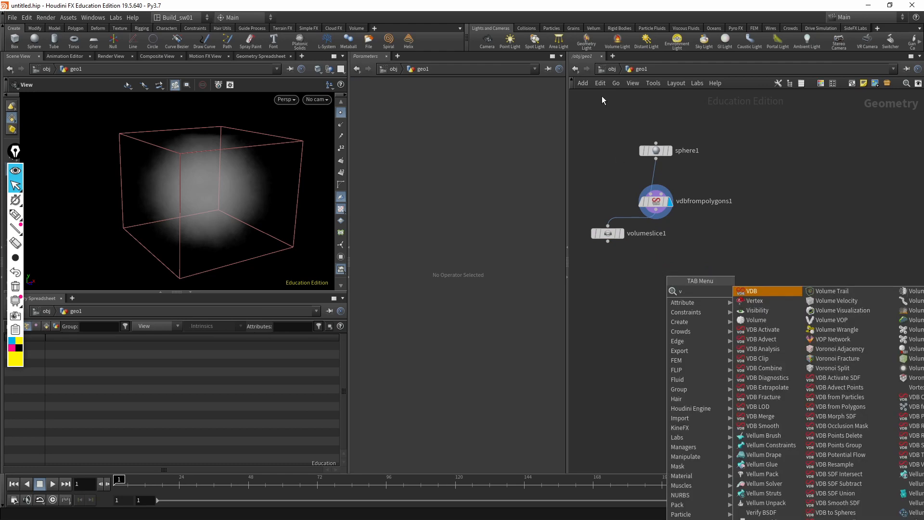
{"action": "type", "text": "op"}
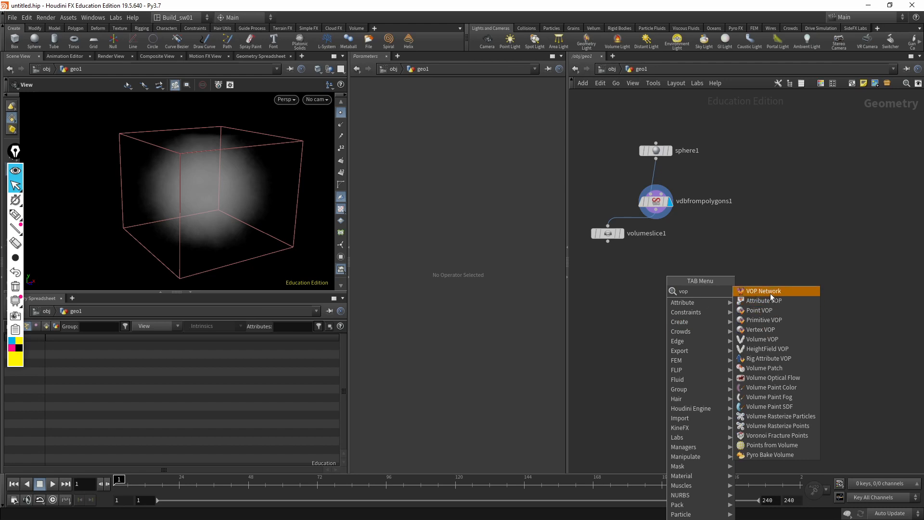
{"action": "left_click", "coordinate": [775, 339]}
{"action": "left_click", "coordinate": [653, 294]}
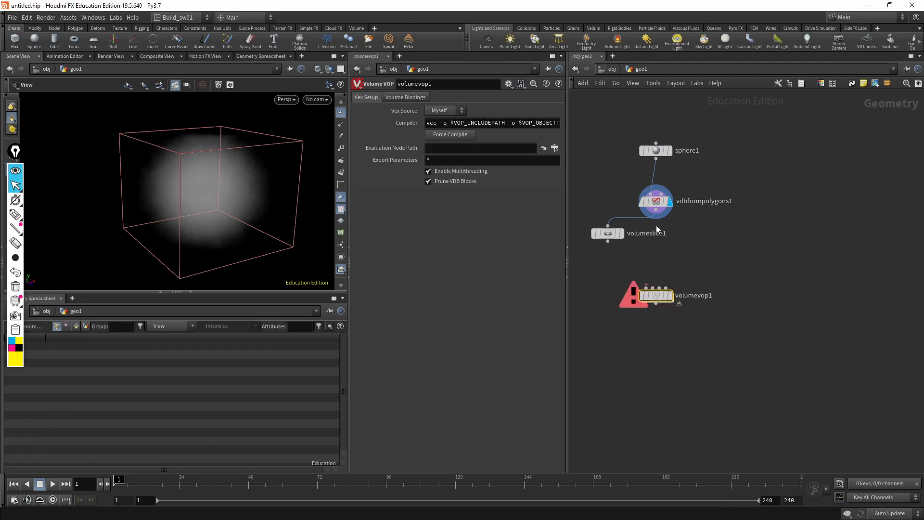
{"action": "left_click", "coordinate": [647, 288]}
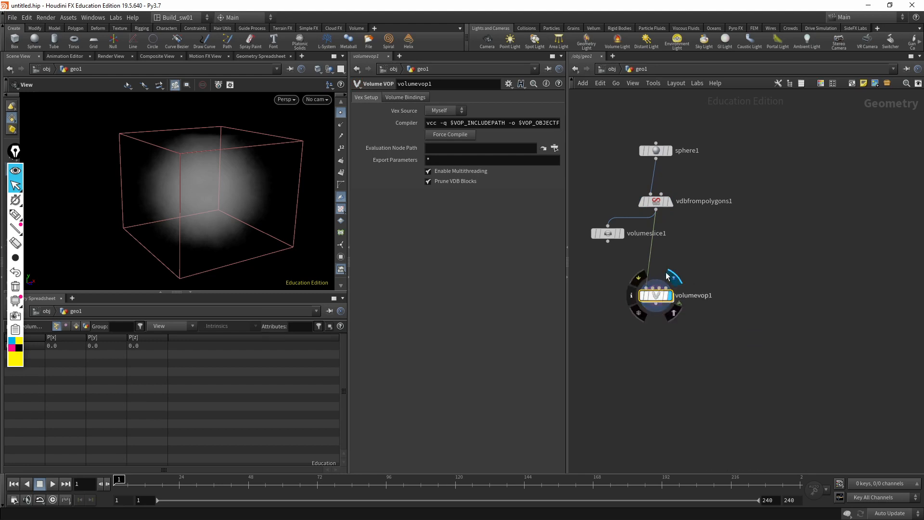
Look at the global inputs and density output inside volumevop1, and shift the node aside in the geometry network
{"action": "double_click", "coordinate": [656, 296]}
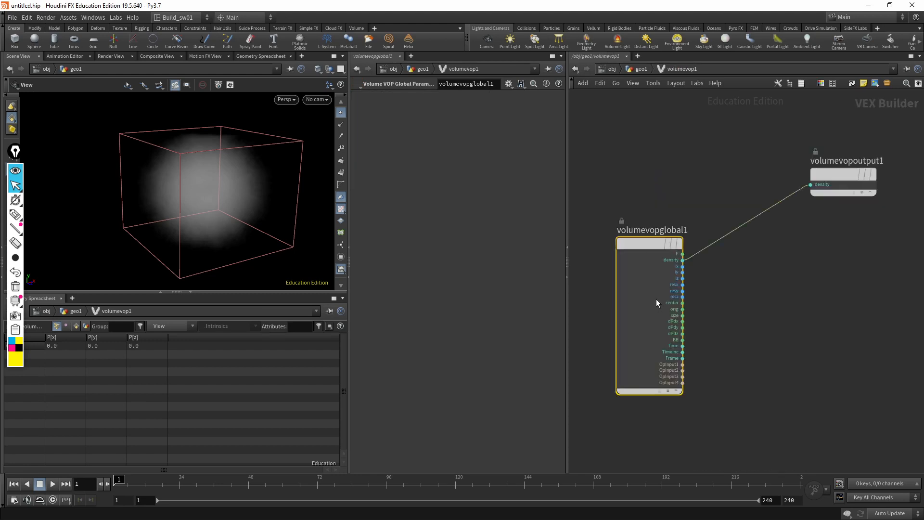
{"action": "key", "text": "u"}
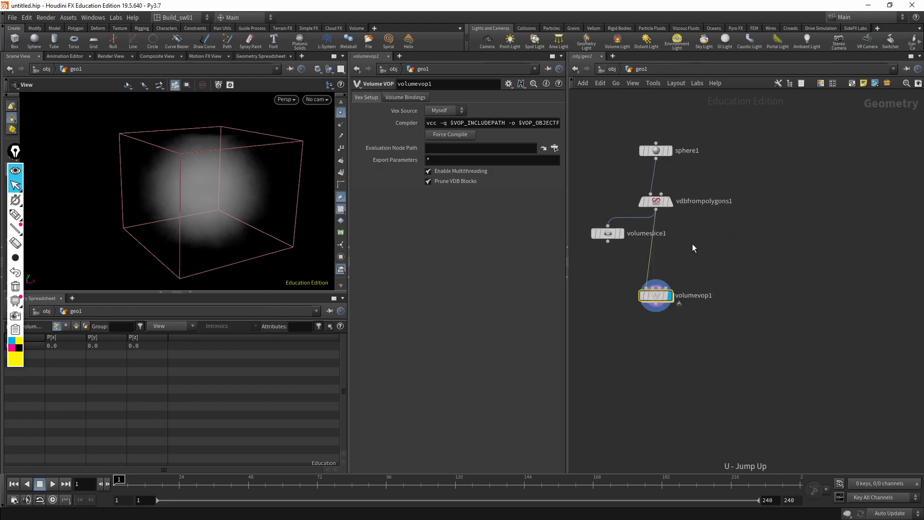
{"action": "left_click_drag", "start_coordinate": [654, 296], "coordinate": [595, 291]}
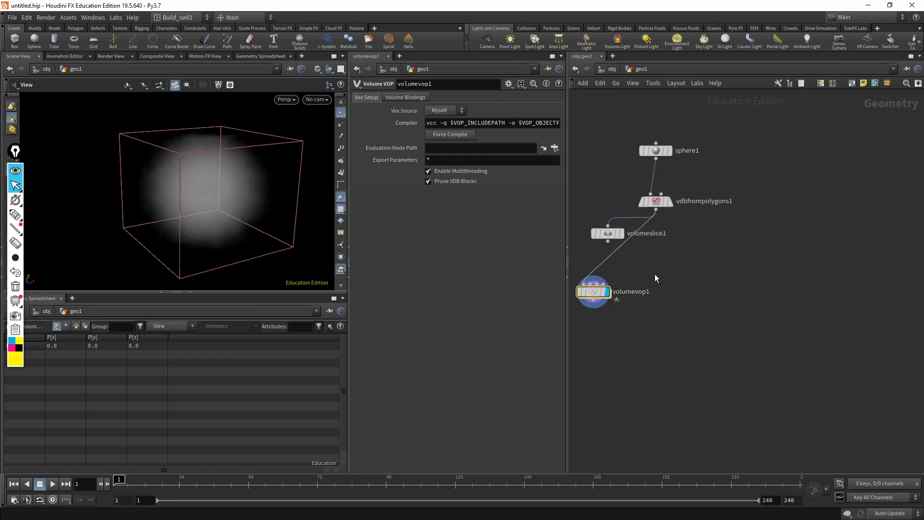
{"action": "key", "text": "Tab"}
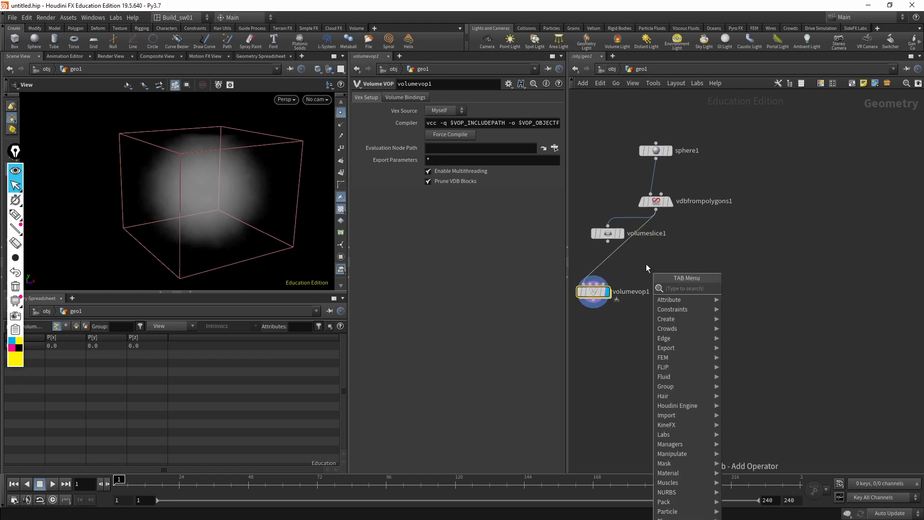
{"action": "left_click", "coordinate": [640, 270]}
{"action": "left_click_drag", "start_coordinate": [600, 299], "coordinate": [605, 306]}
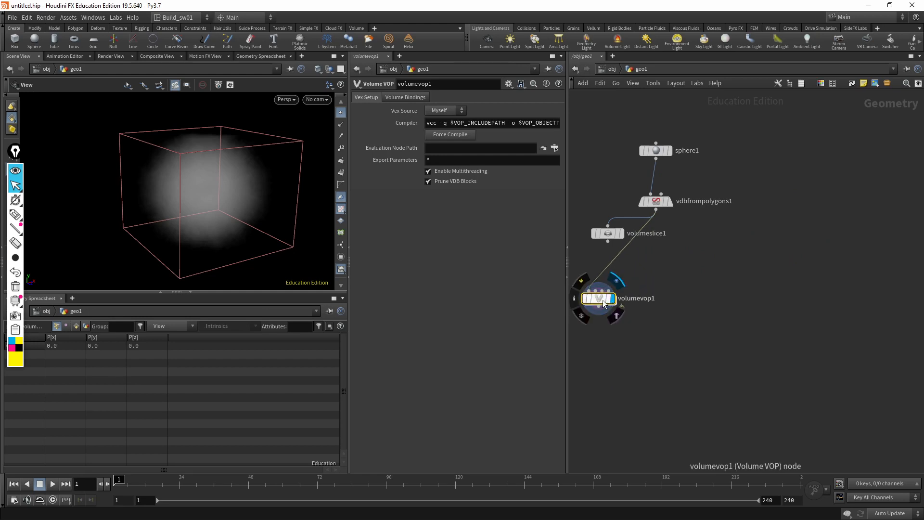
{"action": "double_click", "coordinate": [598, 299]}
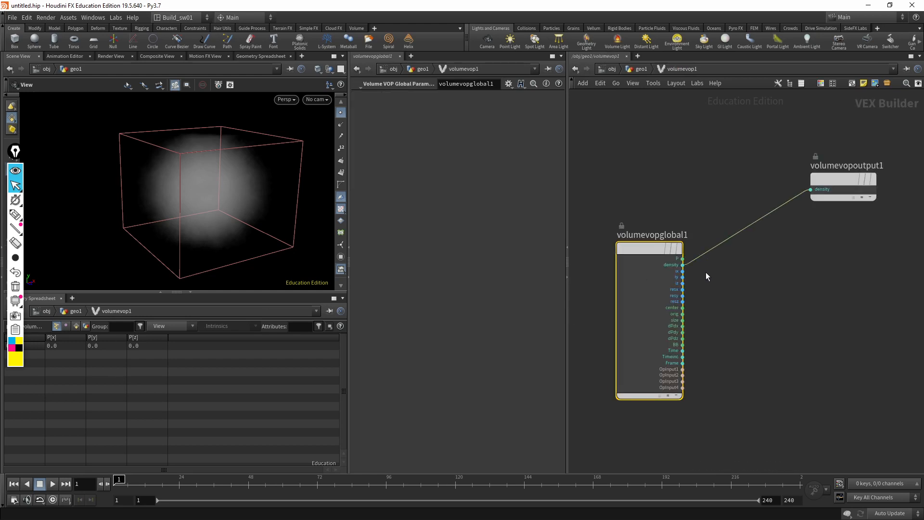
{"action": "key", "text": "u"}
Add a Pyro Solver node beside volumevop1
{"action": "key", "text": "Tab"}
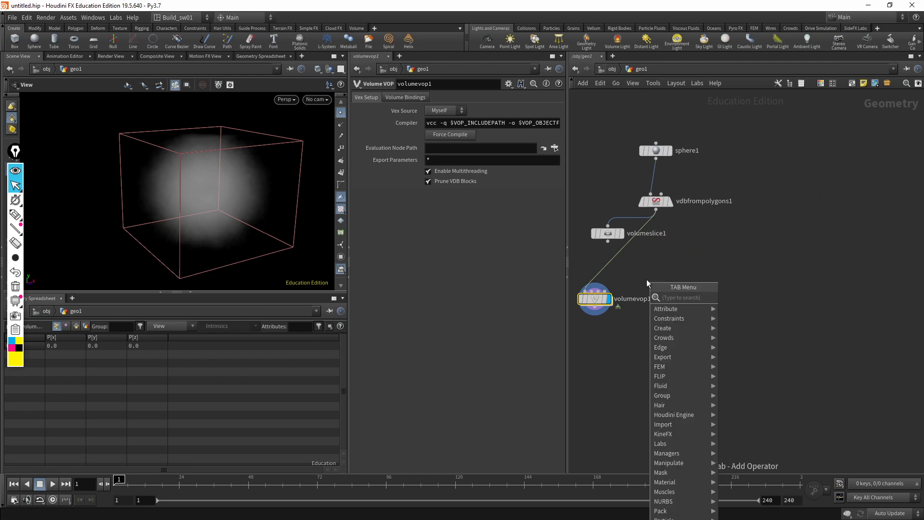
{"action": "key", "text": "Escape"}
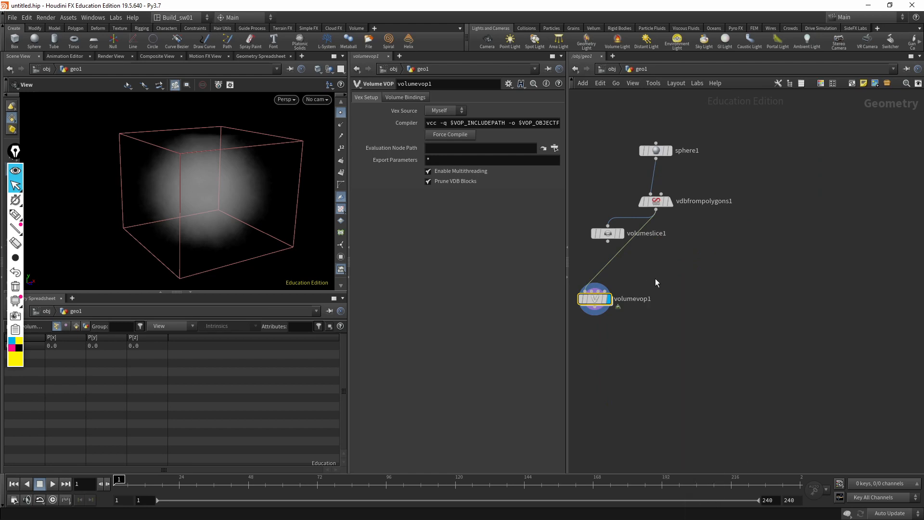
{"action": "key", "text": "Tab"}
{"action": "type", "text": "p"}
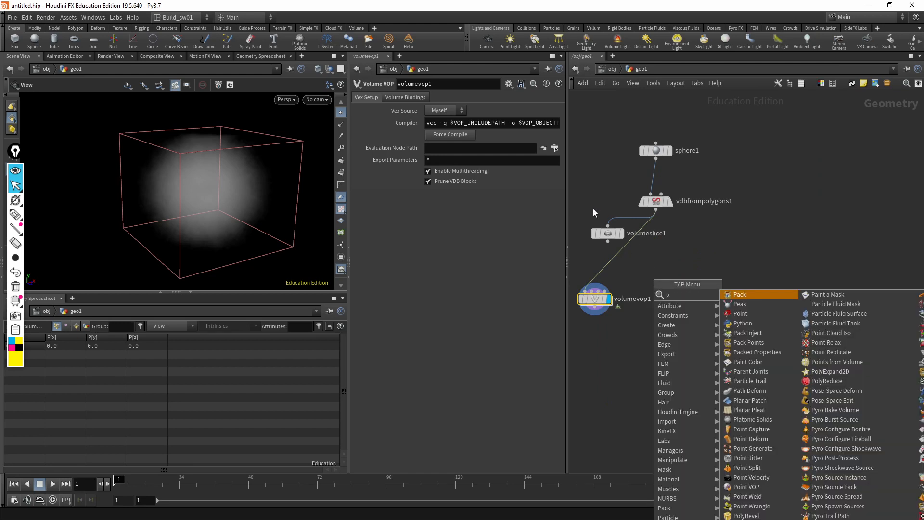
{"action": "type", "text": "yro"}
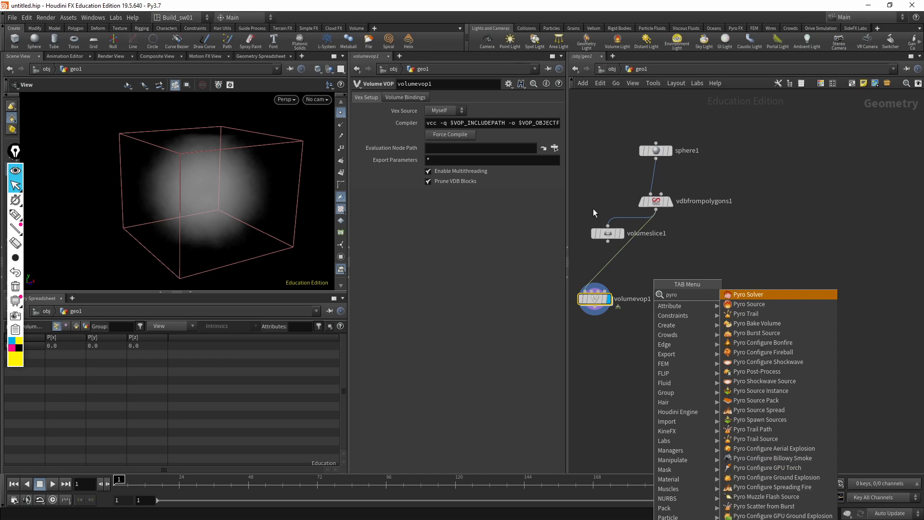
{"action": "key", "text": "Return"}
{"action": "left_click", "coordinate": [594, 209]}
{"action": "left_click_drag", "start_coordinate": [603, 212], "coordinate": [689, 301]}
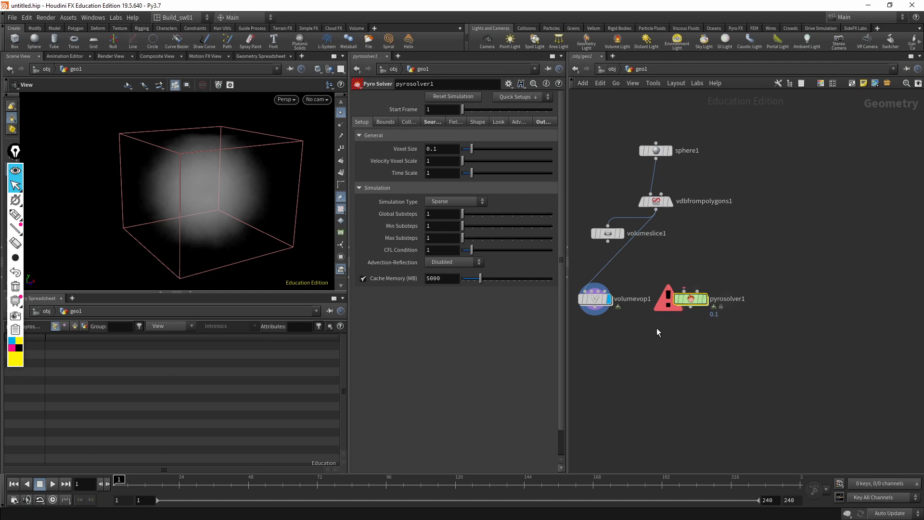
Cut the wire between vdbfrompolygons1 and volumevop1, and display vdbfrompolygons1 again
{"action": "middle_click_drag", "start_coordinate": [633, 297], "coordinate": [652, 299]}
{"action": "key", "text": "y"}
{"action": "left_click_drag", "start_coordinate": [625, 257], "coordinate": [647, 258]}
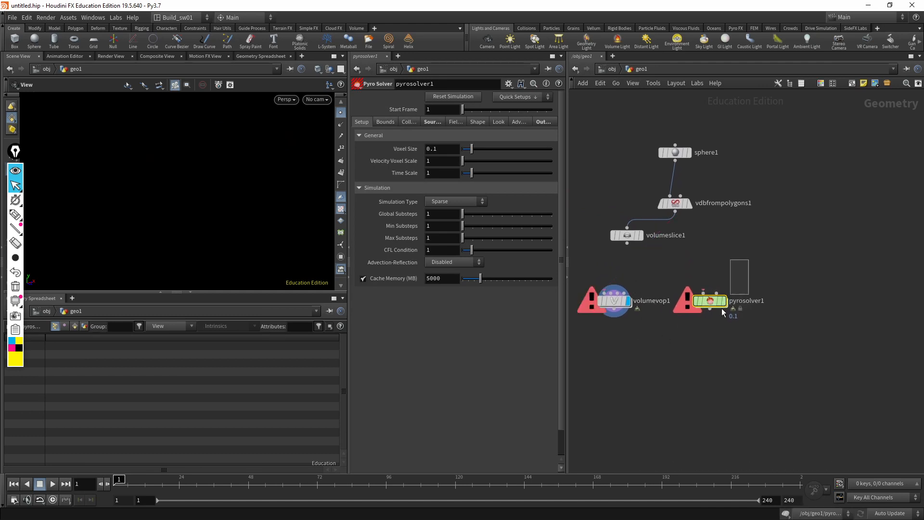
{"action": "left_click_drag", "start_coordinate": [713, 299], "coordinate": [721, 300]}
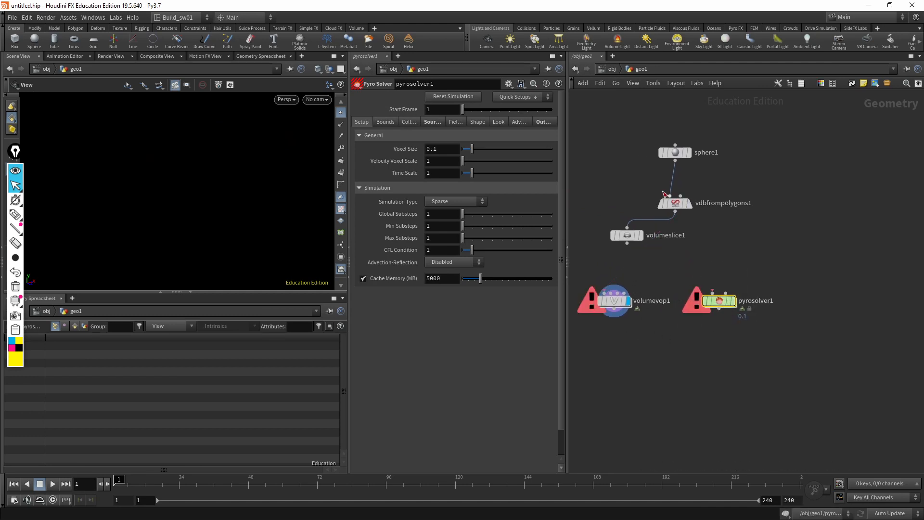
{"action": "left_click", "coordinate": [690, 204]}
{"action": "left_click", "coordinate": [672, 203]}
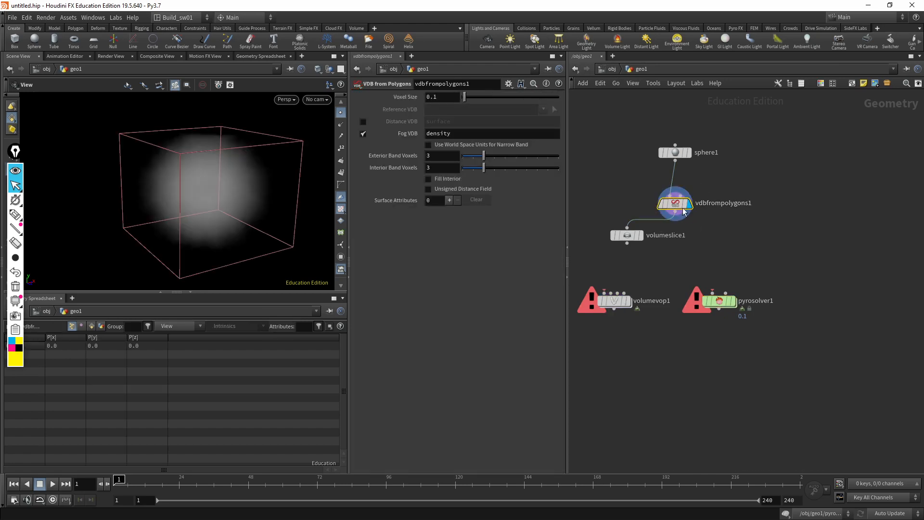
Delete the pyrosolver1, volumevop1 and volumeslice1 nodes, keeping only sphere1 and vdbfrompolygons1
{"action": "left_click_drag", "start_coordinate": [655, 288], "coordinate": [600, 329]}
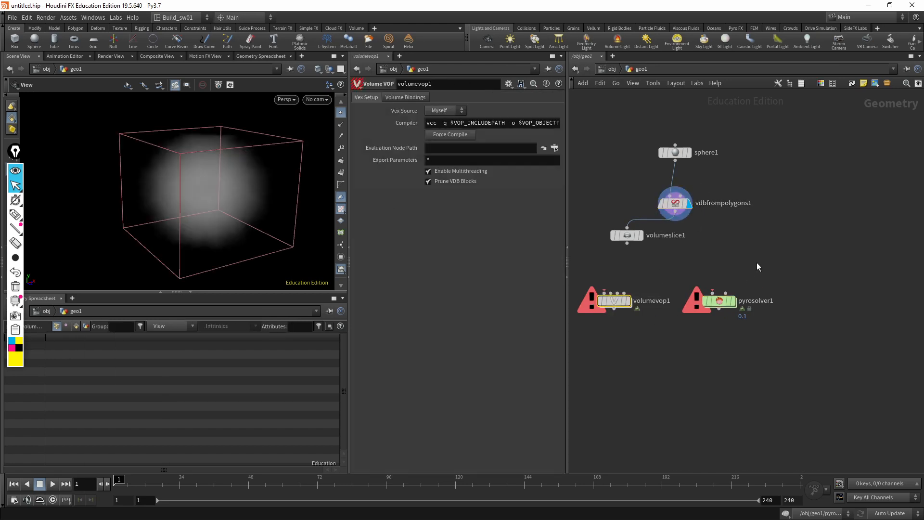
{"action": "left_click_drag", "start_coordinate": [756, 262], "coordinate": [698, 317]}
{"action": "key", "text": "Delete"}
{"action": "left_click_drag", "start_coordinate": [658, 288], "coordinate": [609, 343]}
{"action": "key", "text": "Delete"}
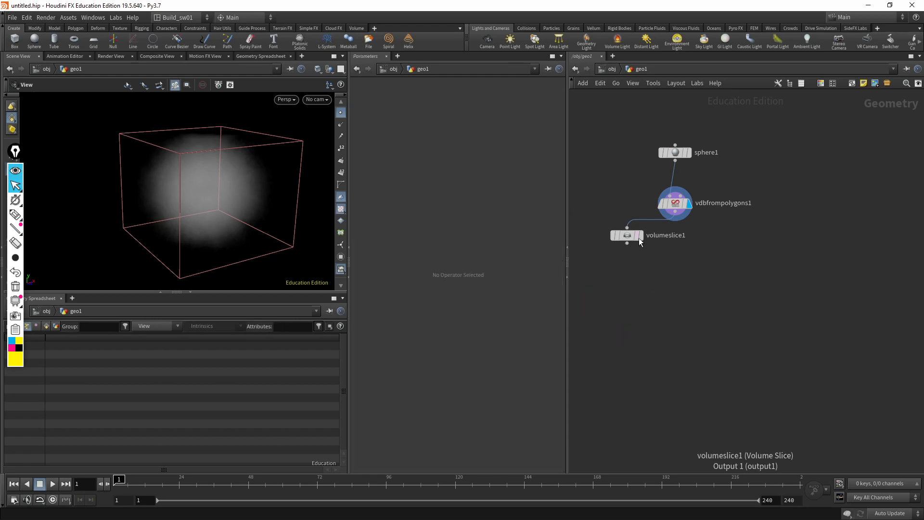
{"action": "left_click", "coordinate": [641, 235]}
{"action": "key", "text": "Delete"}
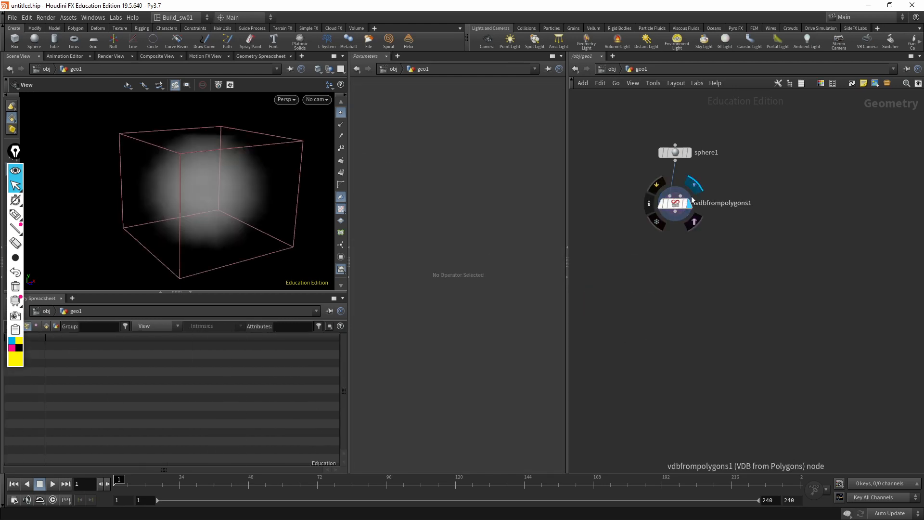
Collapse the on-screen annotation toolbar and shift sphere1 slightly above vdbfrompolygons1 in the network
{"action": "left_click", "coordinate": [683, 202]}
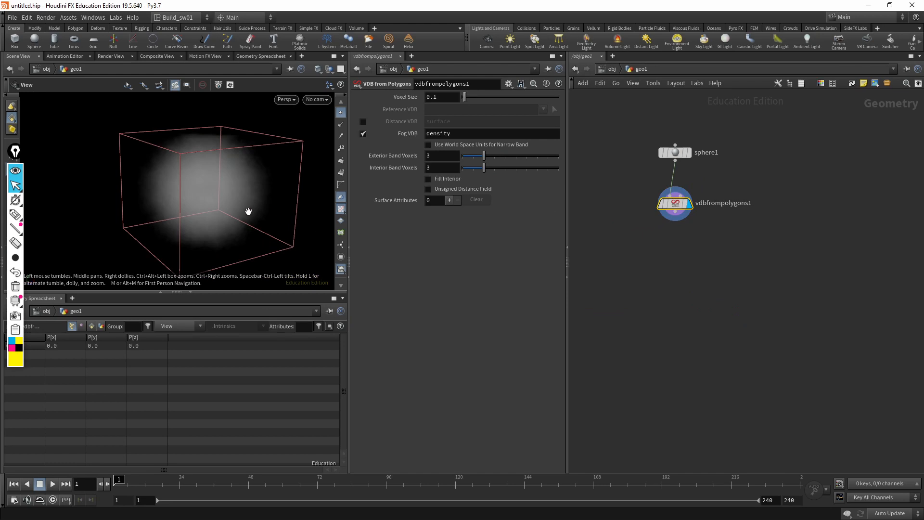
{"action": "left_click", "coordinate": [14, 172]}
{"action": "left_click_drag", "start_coordinate": [13, 152], "coordinate": [12, 189]}
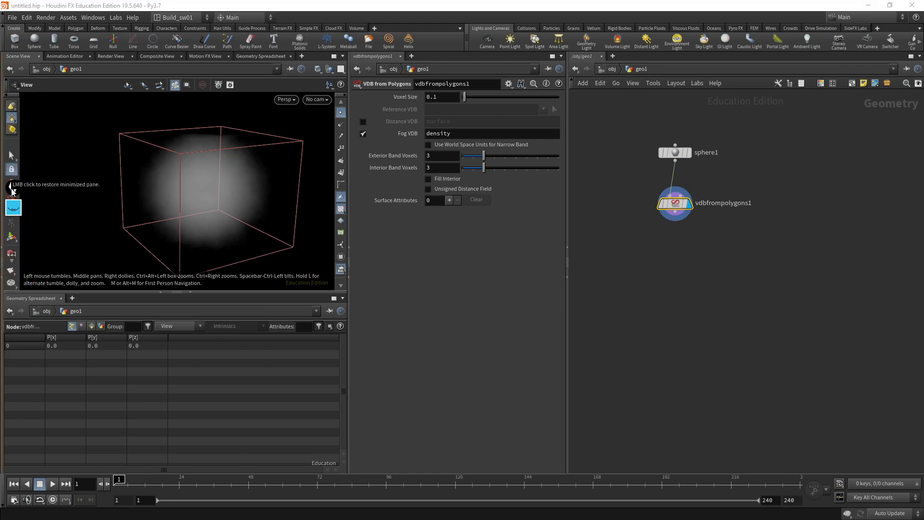
{"action": "middle_click_drag", "start_coordinate": [651, 194], "coordinate": [658, 234]}
{"action": "left_click", "coordinate": [682, 194]}
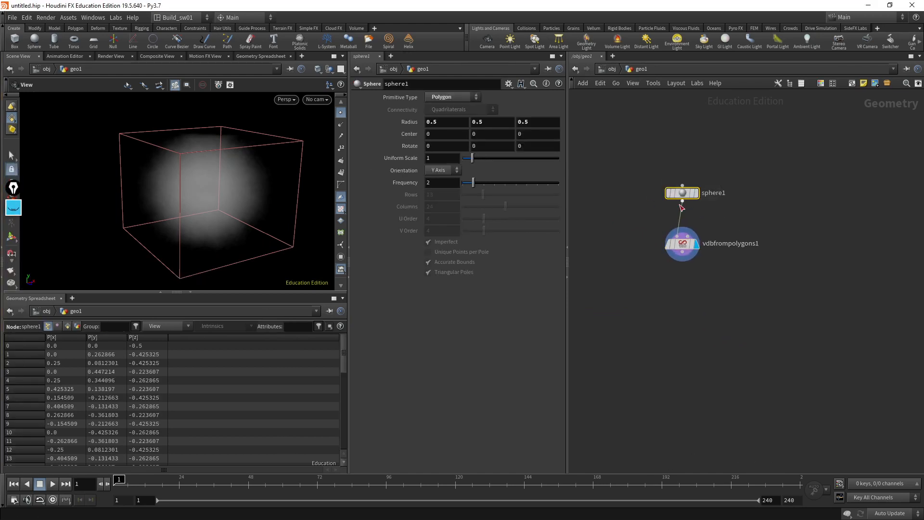
{"action": "left_click_drag", "start_coordinate": [681, 206], "coordinate": [679, 212]}
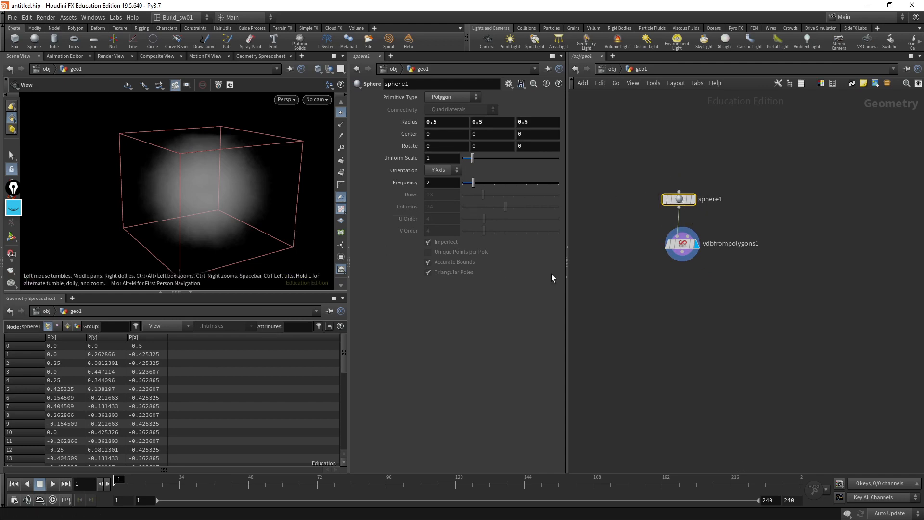
{"action": "left_click_drag", "start_coordinate": [277, 242], "coordinate": [241, 226]}
{"action": "middle_click_drag", "start_coordinate": [675, 269], "coordinate": [683, 265]}
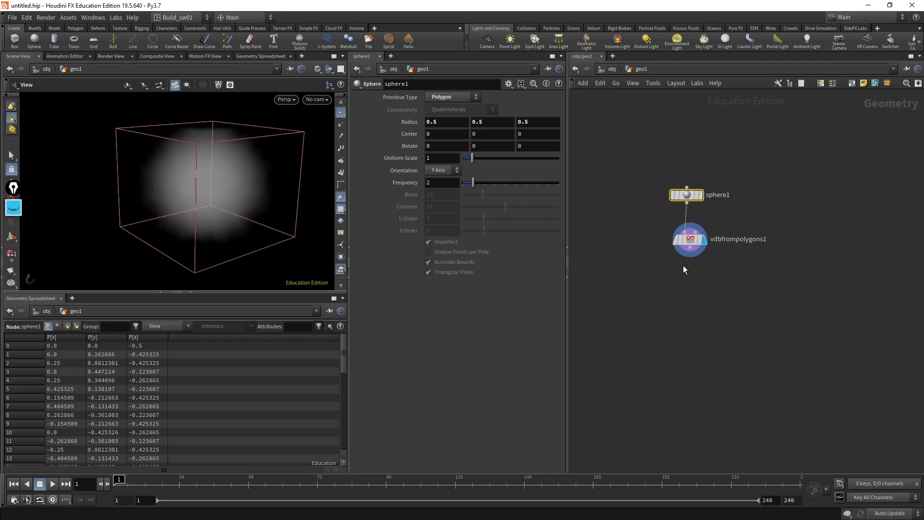
Add a VDB Visualize Tree node below vdbfrompolygons1, wire it to that node's output and display it
{"action": "key", "text": "Tab"}
{"action": "type", "text": "v"}
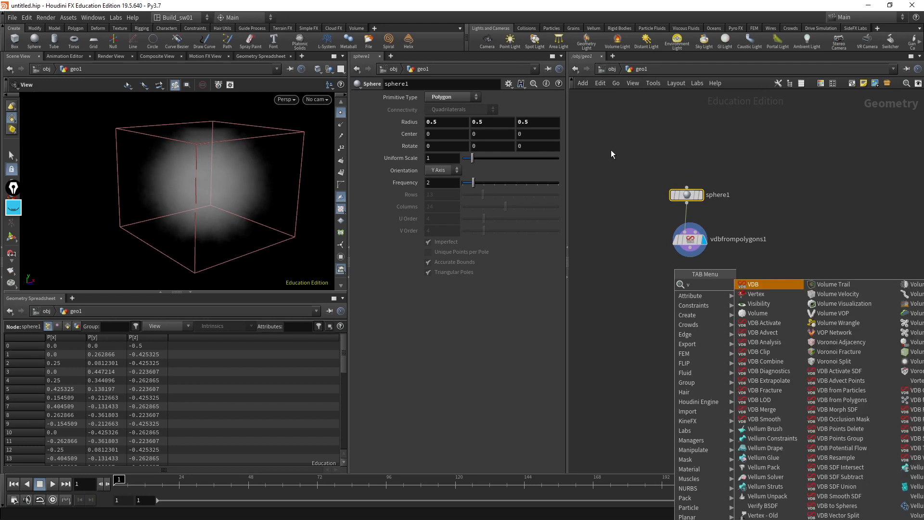
{"action": "key", "text": "BackSpace"}
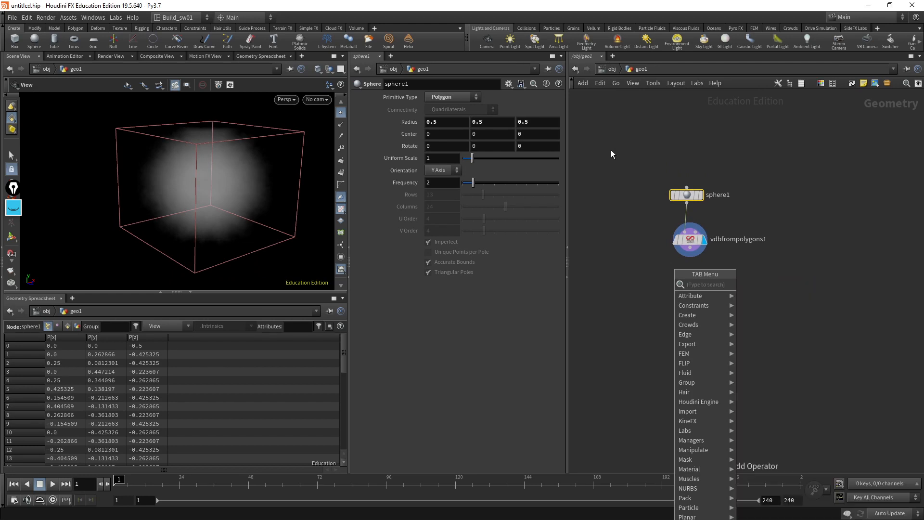
{"action": "type", "text": "tree"}
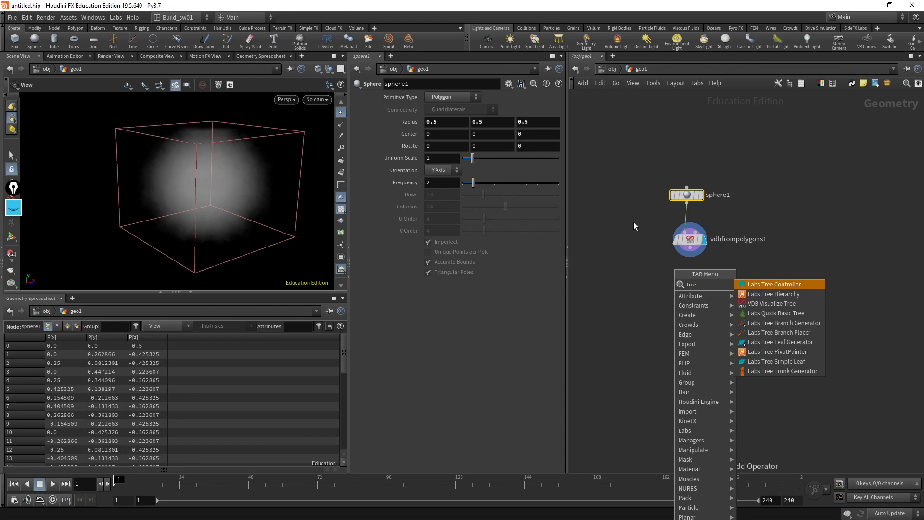
{"action": "left_click", "coordinate": [774, 304]}
{"action": "left_click", "coordinate": [671, 285]}
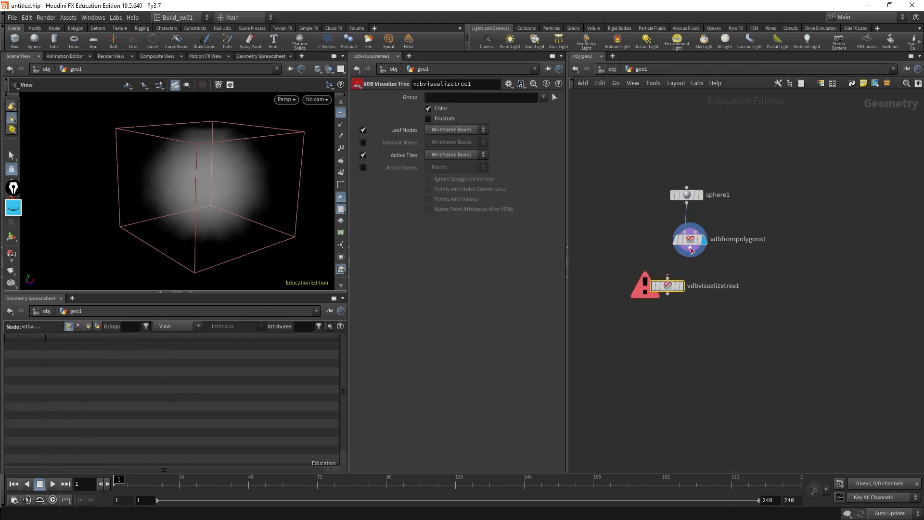
{"action": "left_click_drag", "start_coordinate": [275, 206], "coordinate": [291, 204]}
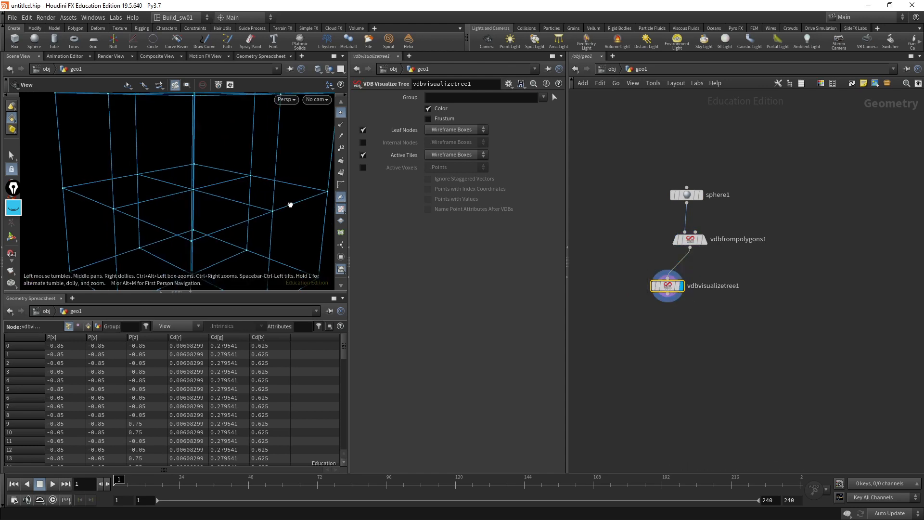
{"action": "key", "text": "shift+w"}
{"action": "scroll", "coordinate": [275, 201], "scroll_direction": "down", "scroll_amount": 3}
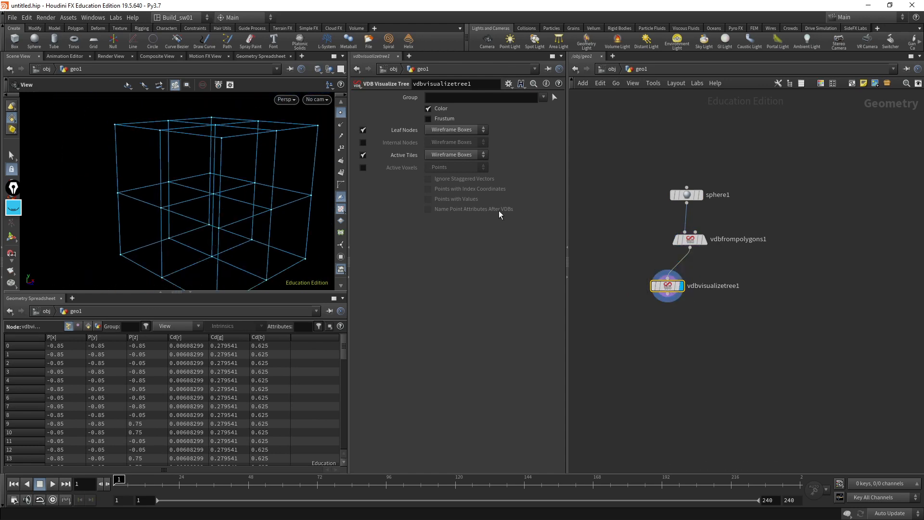
Compare the outputs of vdbfrompolygons1, sphere1 and vdbvisualizetree1 in the viewport by displaying each node in turn
{"action": "left_click", "coordinate": [704, 240]}
{"action": "left_click", "coordinate": [690, 240]}
{"action": "left_click_drag", "start_coordinate": [231, 179], "coordinate": [232, 160]}
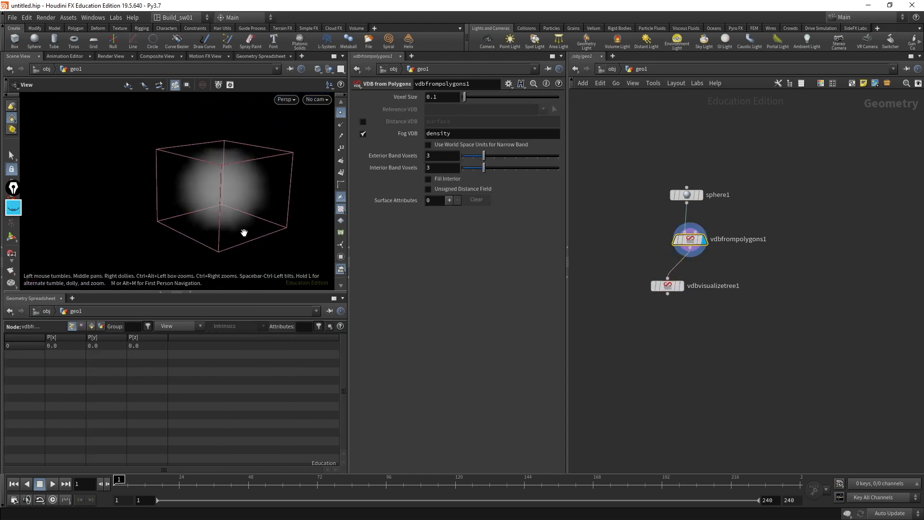
{"action": "left_click", "coordinate": [686, 195]}
{"action": "left_click", "coordinate": [699, 195]}
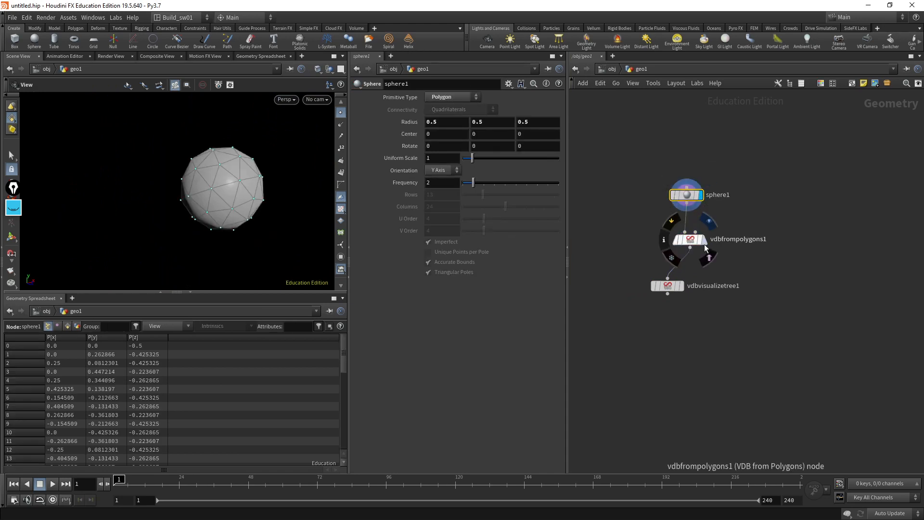
{"action": "left_click", "coordinate": [704, 240]}
{"action": "left_click", "coordinate": [690, 240]}
{"action": "left_click_drag", "start_coordinate": [252, 195], "coordinate": [262, 200]}
{"action": "scroll", "coordinate": [263, 200], "scroll_direction": "up", "scroll_amount": 3}
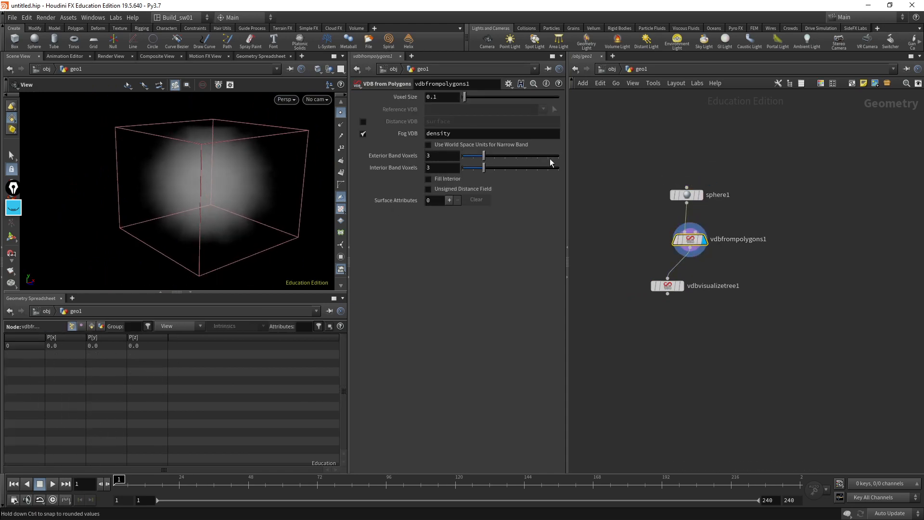
{"action": "left_click", "coordinate": [681, 285]}
{"action": "left_click", "coordinate": [668, 286]}
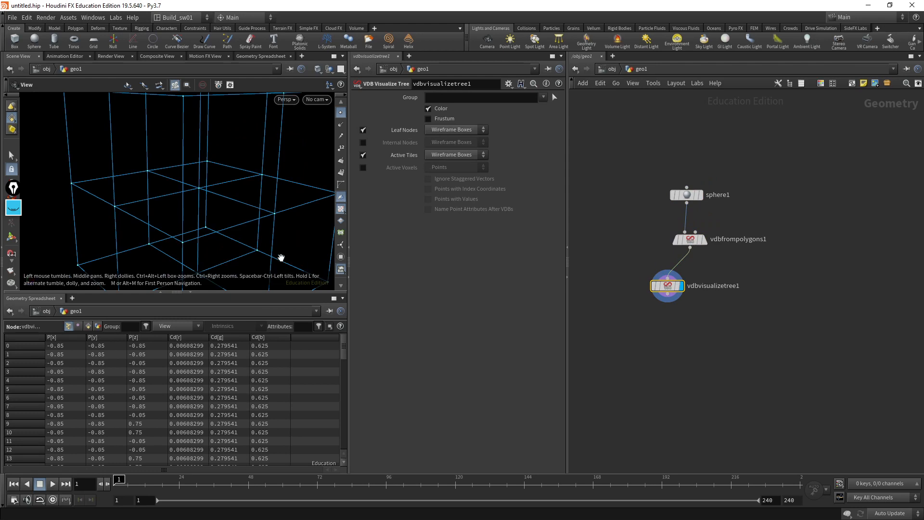
{"action": "left_click_drag", "start_coordinate": [281, 257], "coordinate": [289, 262]}
{"action": "right_click_drag", "start_coordinate": [289, 262], "coordinate": [247, 186]}
{"action": "left_click_drag", "start_coordinate": [246, 187], "coordinate": [271, 207]}
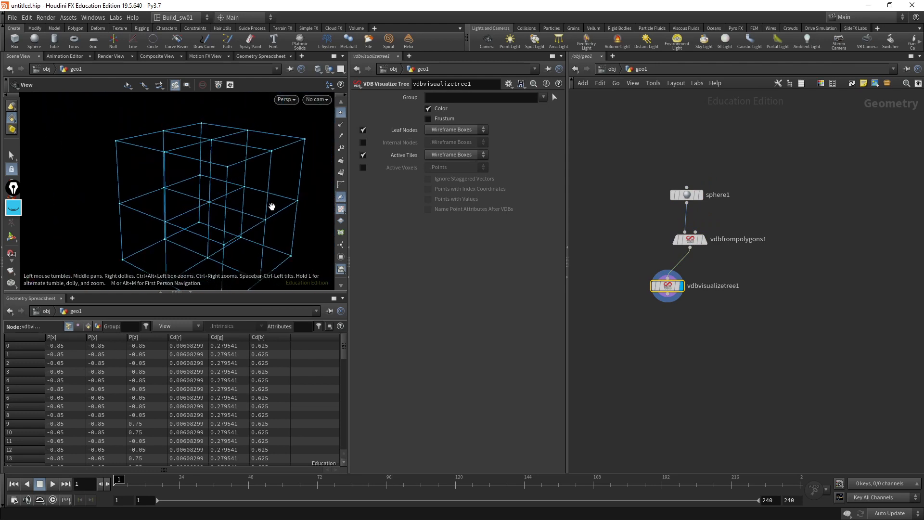
In vdbvisualizetree1, disable Active Tiles and Leaf Nodes, and enable Active Voxels shown as Points
{"action": "left_click", "coordinate": [363, 154]}
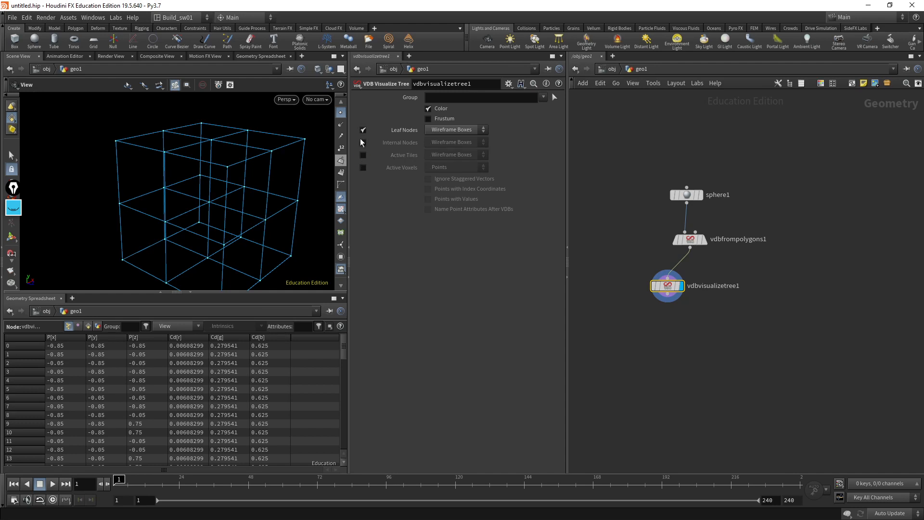
{"action": "left_click", "coordinate": [363, 130]}
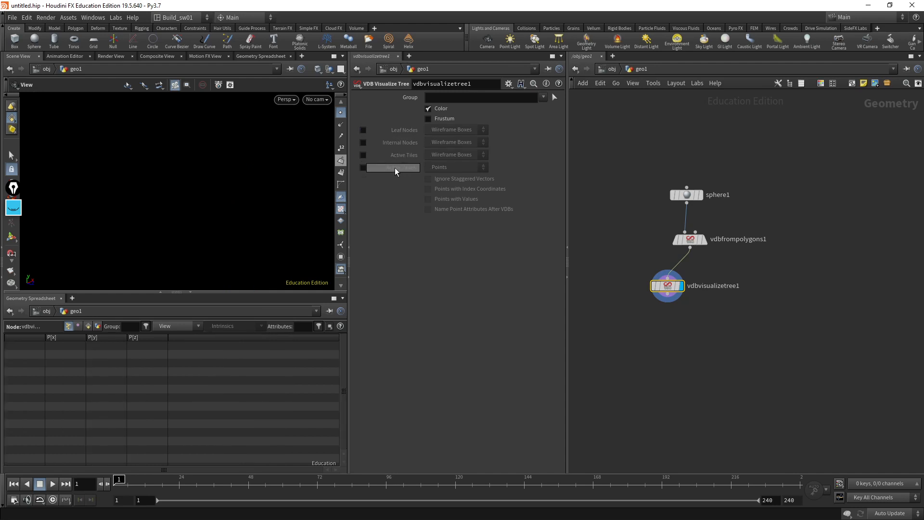
{"action": "left_click", "coordinate": [363, 168]}
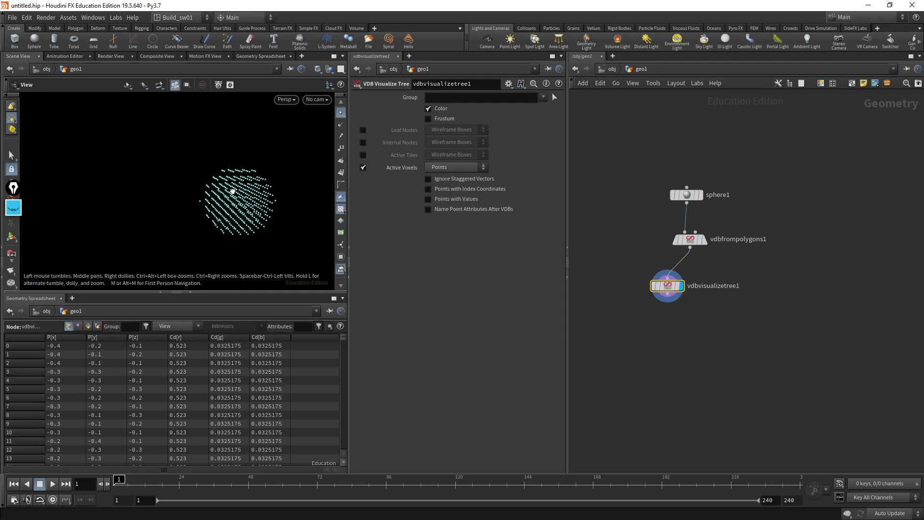
{"action": "left_click_drag", "start_coordinate": [233, 191], "coordinate": [237, 225]}
{"action": "scroll", "coordinate": [277, 190], "scroll_direction": "up", "scroll_amount": 5}
{"action": "left_click_drag", "start_coordinate": [284, 181], "coordinate": [278, 202]}
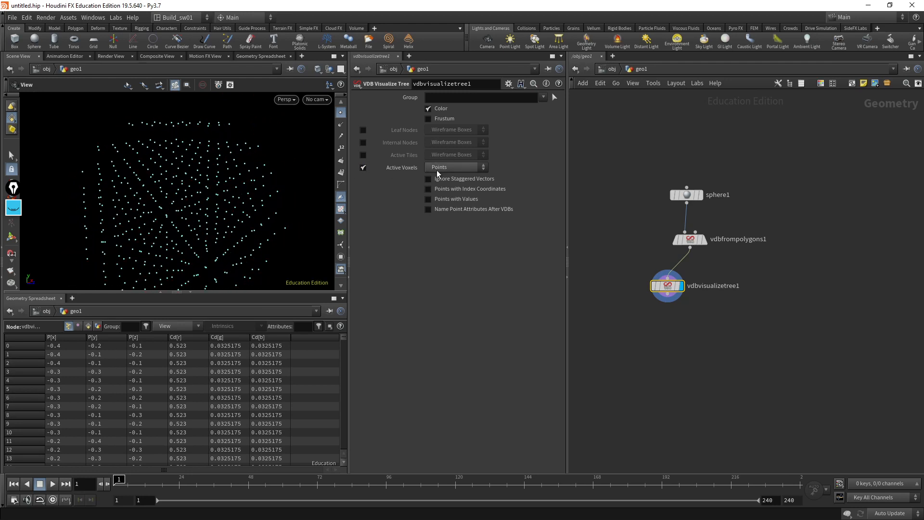
Try Points with Values on vdbvisualizetree1, switch Active Voxels to Solid Boxes, and hide the point markers in the viewport
{"action": "left_click", "coordinate": [451, 199]}
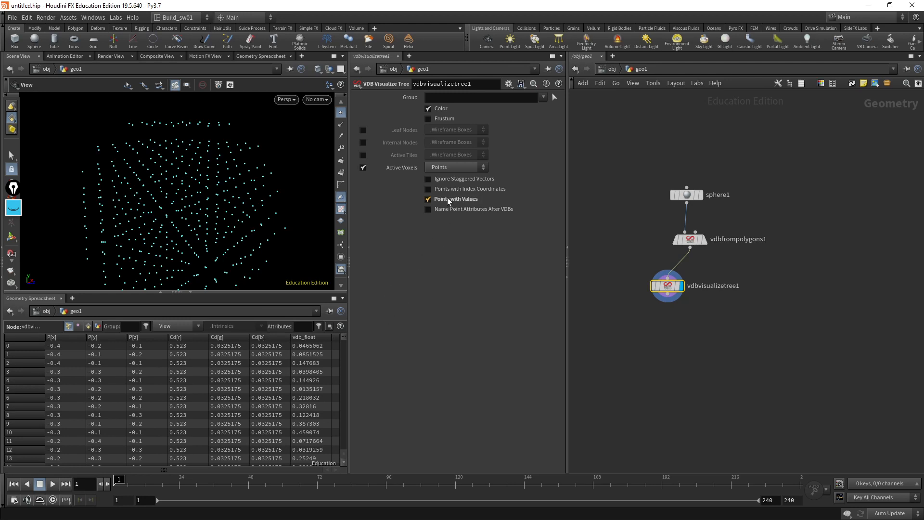
{"action": "left_click", "coordinate": [450, 199]}
{"action": "left_click", "coordinate": [450, 167]}
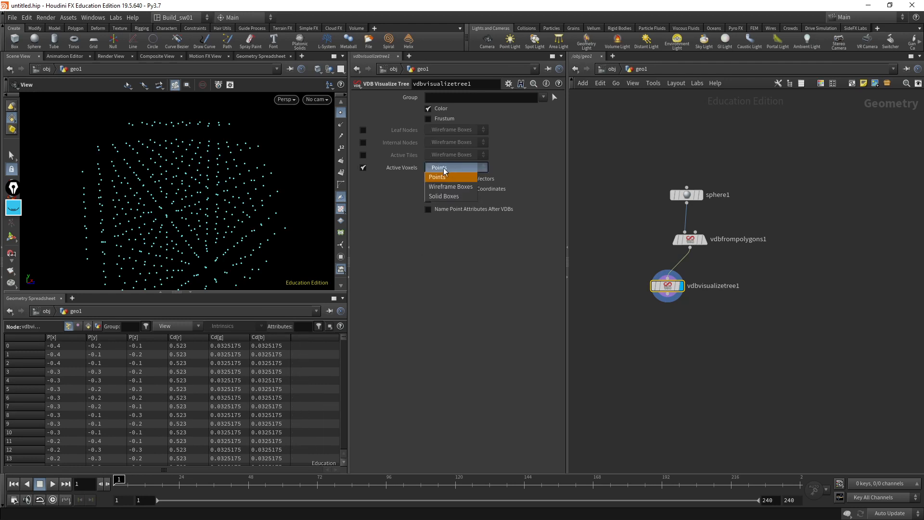
{"action": "left_click", "coordinate": [448, 196]}
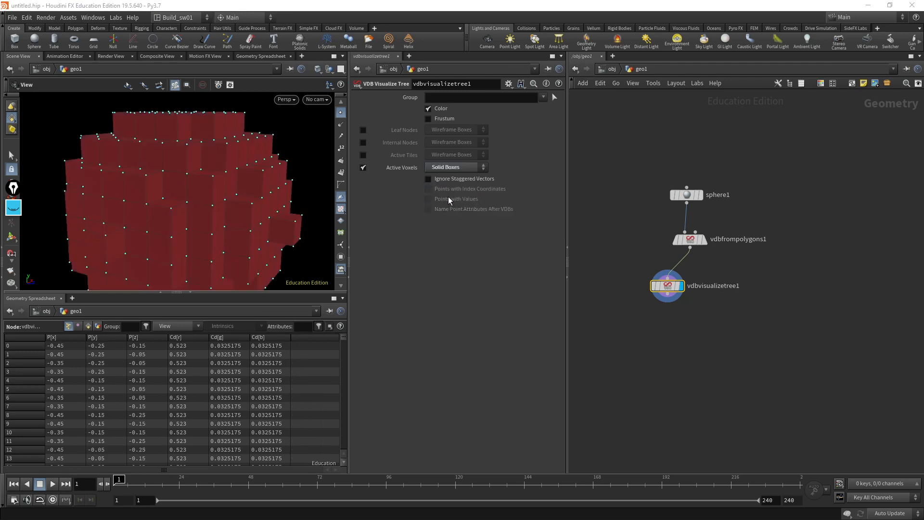
{"action": "left_click_drag", "start_coordinate": [282, 201], "coordinate": [259, 147]}
{"action": "left_click", "coordinate": [341, 112]}
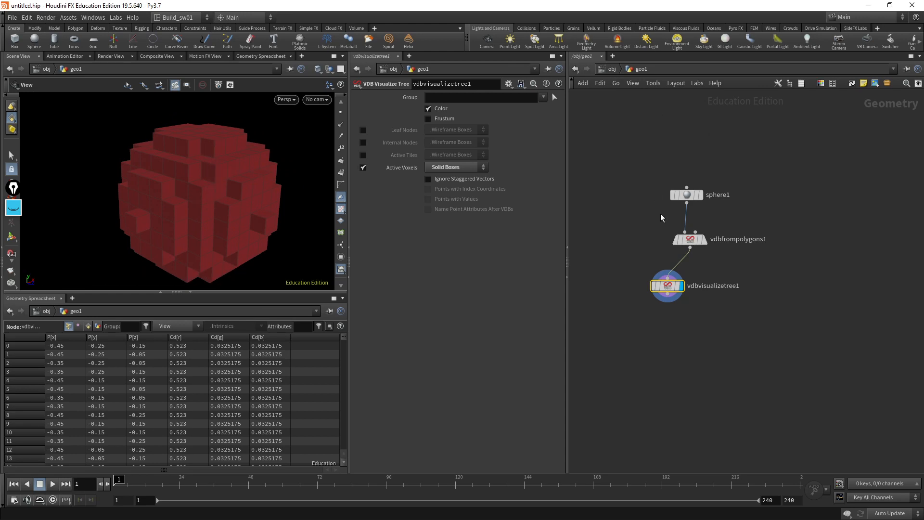
Try different Voxel Size values on vdbfrompolygons1 and leave it at 0.0857
{"action": "left_click", "coordinate": [690, 238]}
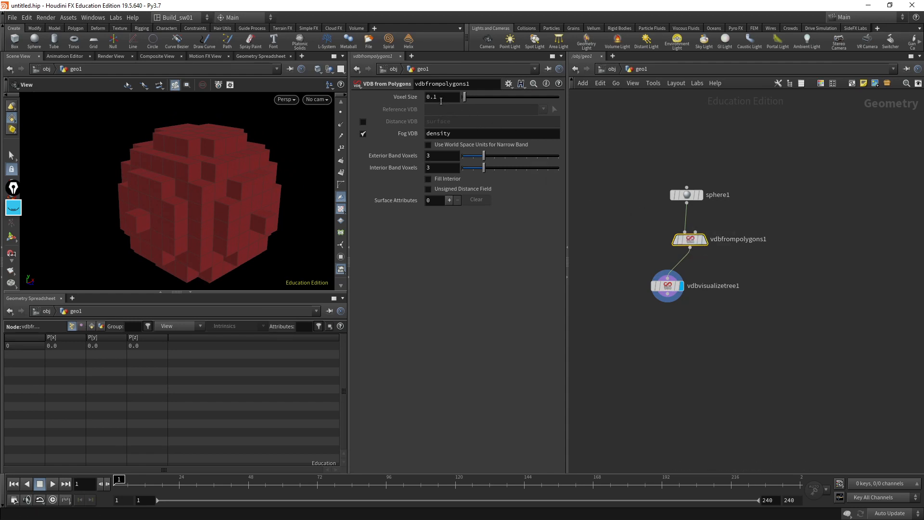
{"action": "middle_click_drag", "start_coordinate": [441, 101], "coordinate": [398, 156]}
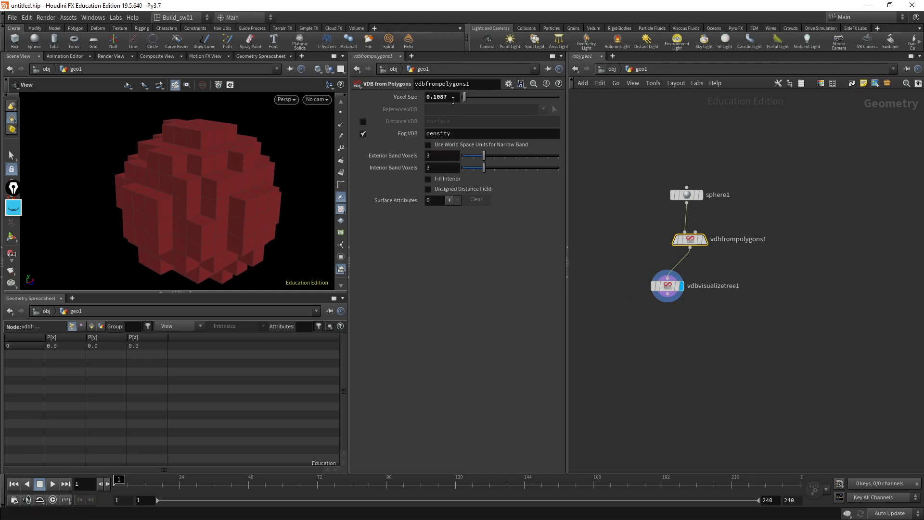
{"action": "middle_click_drag", "start_coordinate": [453, 99], "coordinate": [402, 127]}
Move sphere1 aside, add a Test Geometry: Pig Head node and wire it into vdbfrompolygons1's first input
{"action": "left_click", "coordinate": [686, 195]}
{"action": "left_click_drag", "start_coordinate": [686, 194], "coordinate": [637, 203]}
{"action": "key", "text": "Tab"}
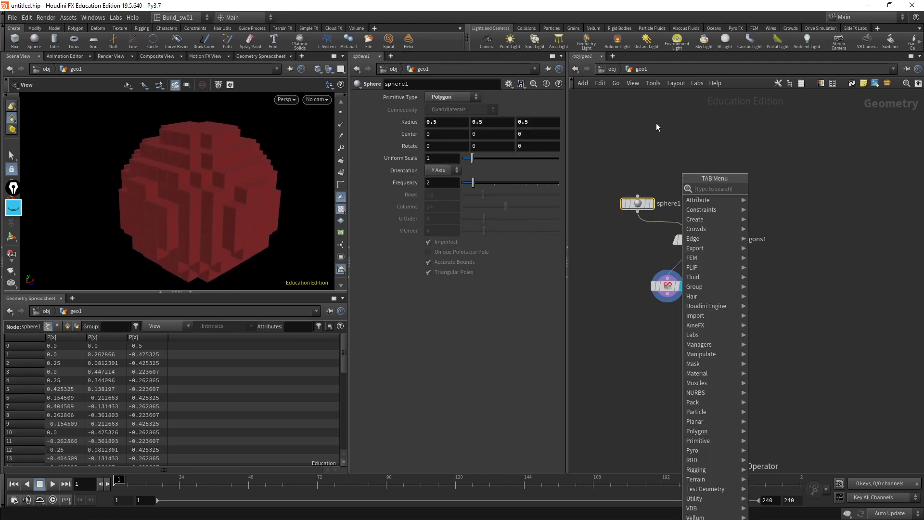
{"action": "type", "text": "pig"}
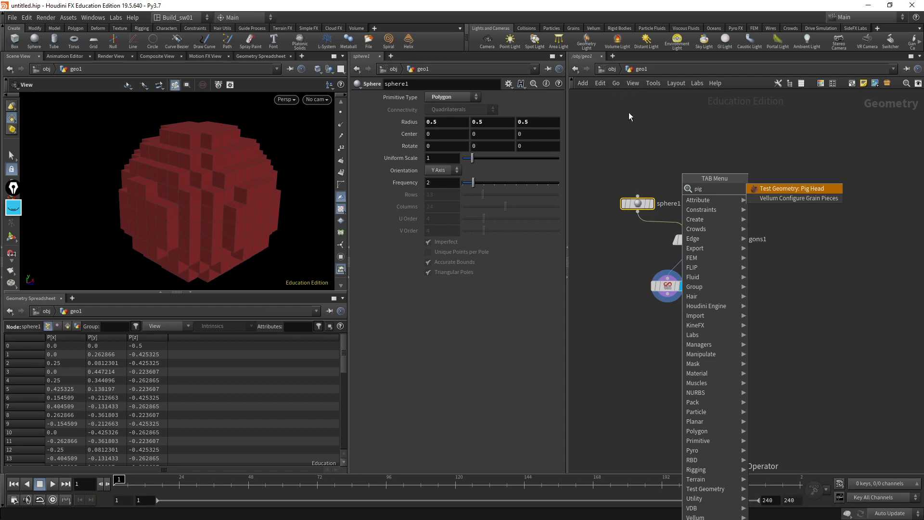
{"action": "key", "text": "Return"}
{"action": "left_click", "coordinate": [630, 112]}
{"action": "left_click_drag", "start_coordinate": [634, 113], "coordinate": [685, 232]}
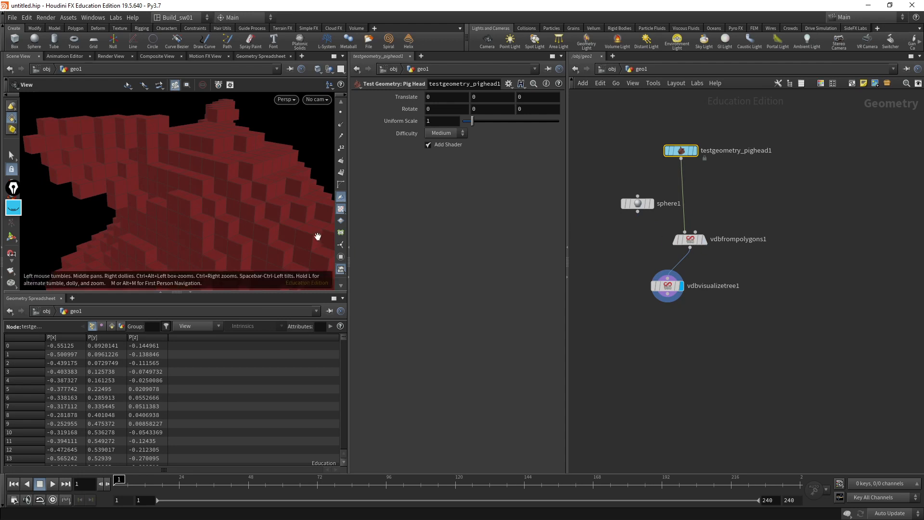
Examine the pig head's voxel boxes from several angles in wireframe and shaded display
{"action": "scroll", "coordinate": [237, 203], "scroll_direction": "down", "scroll_amount": 4}
{"action": "mouse_move", "coordinate": [238, 202]}
{"action": "left_mouse_down"}
{"action": "mouse_move", "coordinate": [268, 204]}
{"action": "mouse_move", "coordinate": [241, 209]}
{"action": "mouse_move", "coordinate": [279, 226]}
{"action": "left_mouse_up"}
{"action": "key", "text": "f"}
{"action": "scroll", "coordinate": [241, 209], "scroll_direction": "up", "scroll_amount": 3}
{"action": "key", "text": "shift+w"}
{"action": "scroll", "coordinate": [281, 214], "scroll_direction": "down", "scroll_amount": 4}
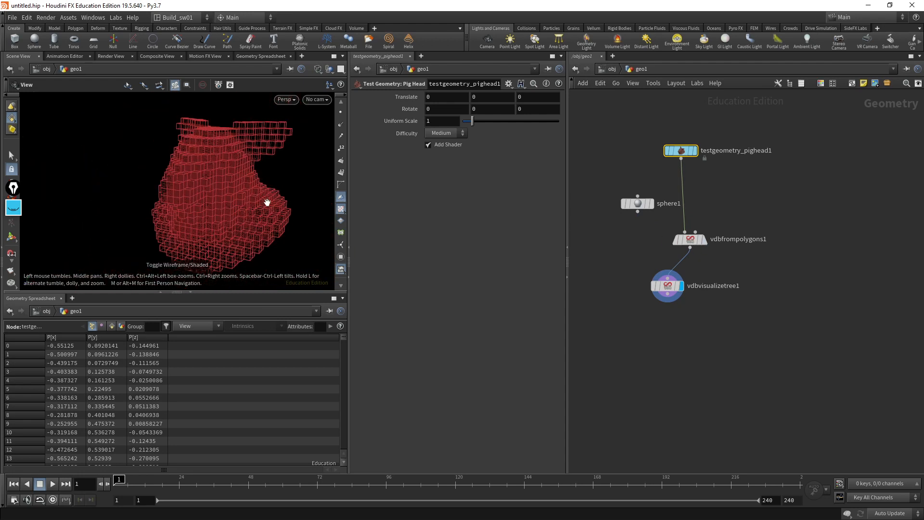
{"action": "key", "text": "shift+w"}
View the pig head's fog volume from vdbfrompolygons1, display vdbvisualizetree1 again, and show the parameters of vdbfrompolygons1
{"action": "left_click", "coordinate": [703, 239]}
{"action": "left_click", "coordinate": [691, 239]}
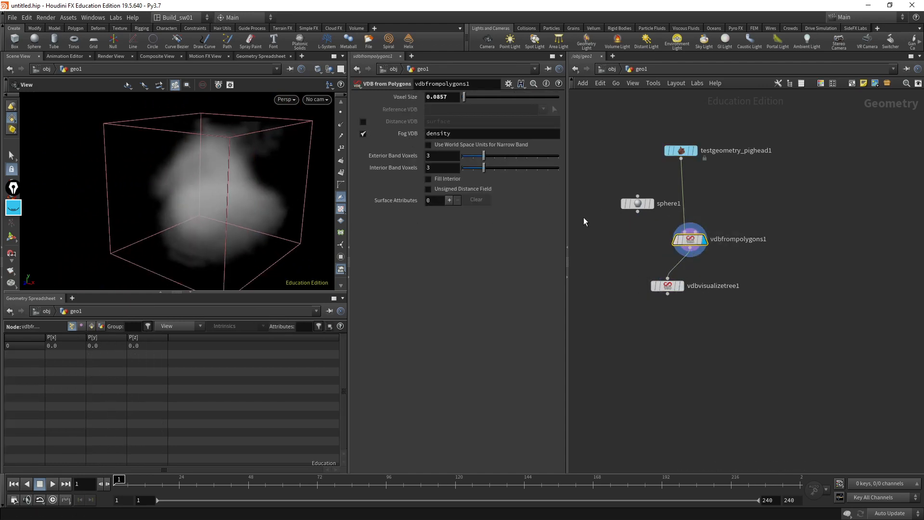
{"action": "mouse_move", "coordinate": [231, 188]}
{"action": "left_mouse_down"}
{"action": "mouse_move", "coordinate": [256, 184]}
{"action": "mouse_move", "coordinate": [258, 203]}
{"action": "mouse_move", "coordinate": [230, 200]}
{"action": "left_mouse_up"}
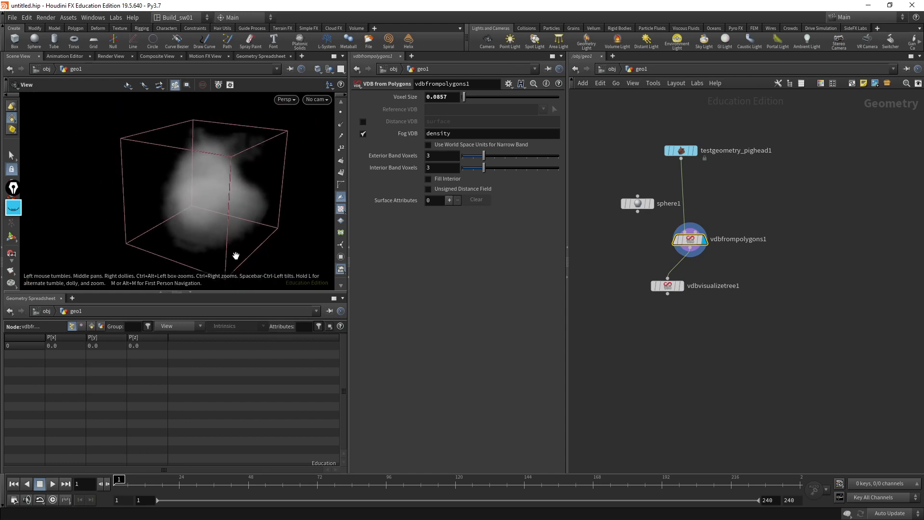
{"action": "left_click", "coordinate": [667, 286]}
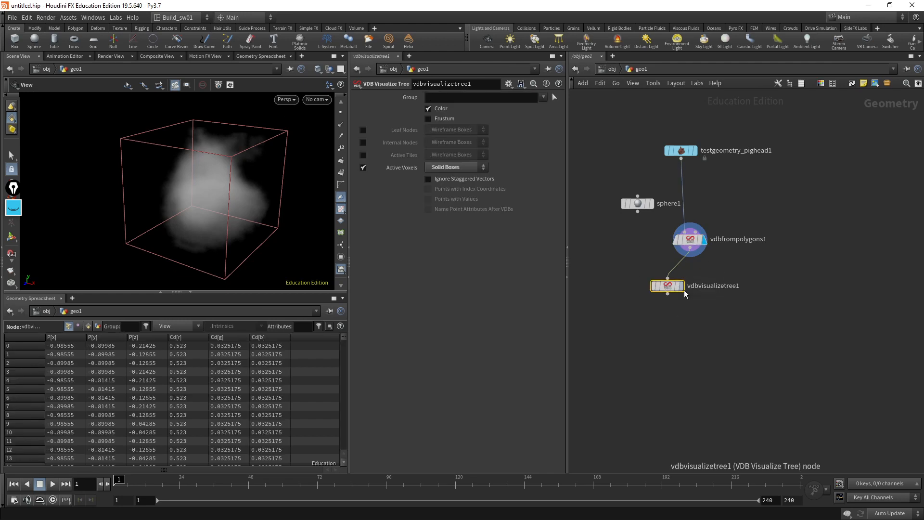
{"action": "left_click", "coordinate": [679, 286]}
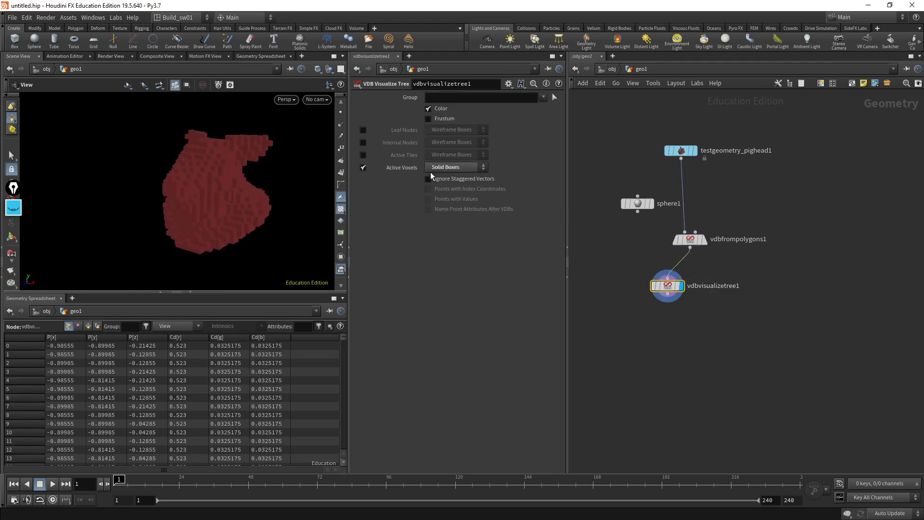
{"action": "left_click", "coordinate": [693, 240]}
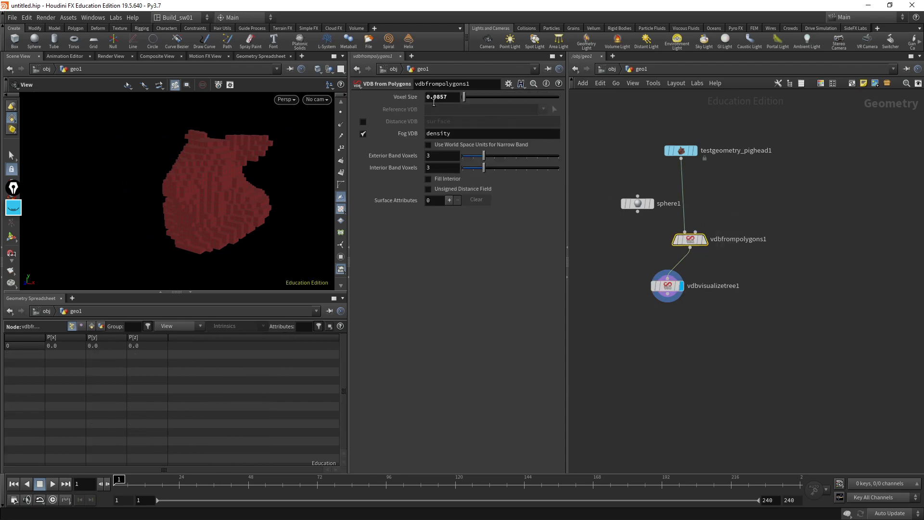
Try a smaller Voxel Size on vdbfrompolygons1, set it to 0.01, and inspect the refined pig head voxels
{"action": "middle_click_drag", "start_coordinate": [442, 97], "coordinate": [421, 122]}
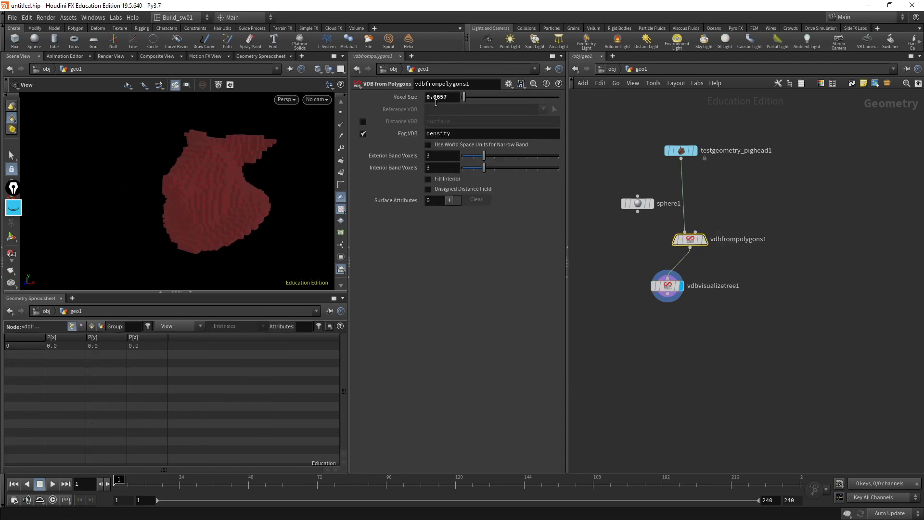
{"action": "right_click_drag", "start_coordinate": [290, 236], "coordinate": [320, 169]}
{"action": "left_click_drag", "start_coordinate": [258, 183], "coordinate": [291, 203]}
{"action": "middle_click_drag", "start_coordinate": [456, 99], "coordinate": [439, 117]}
{"action": "double_click", "coordinate": [436, 97]}
{"action": "type", "text": "0.01"}
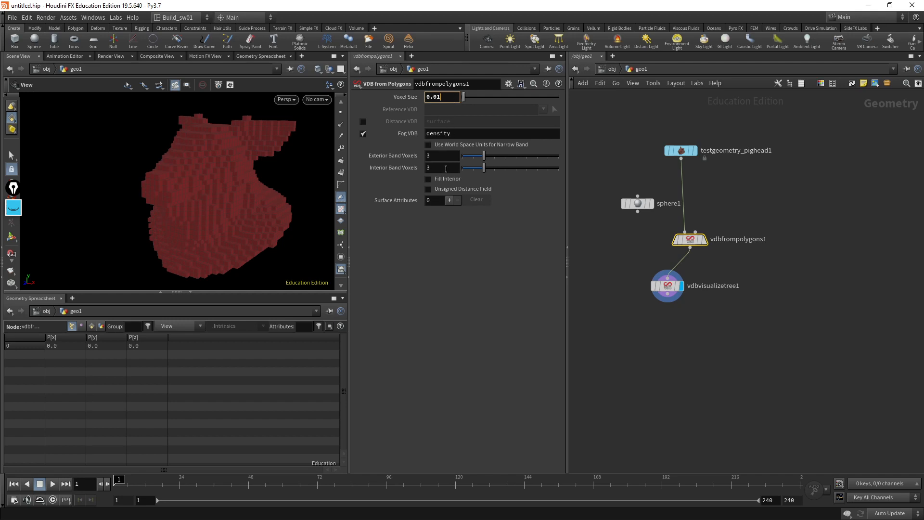
{"action": "key", "text": "Return"}
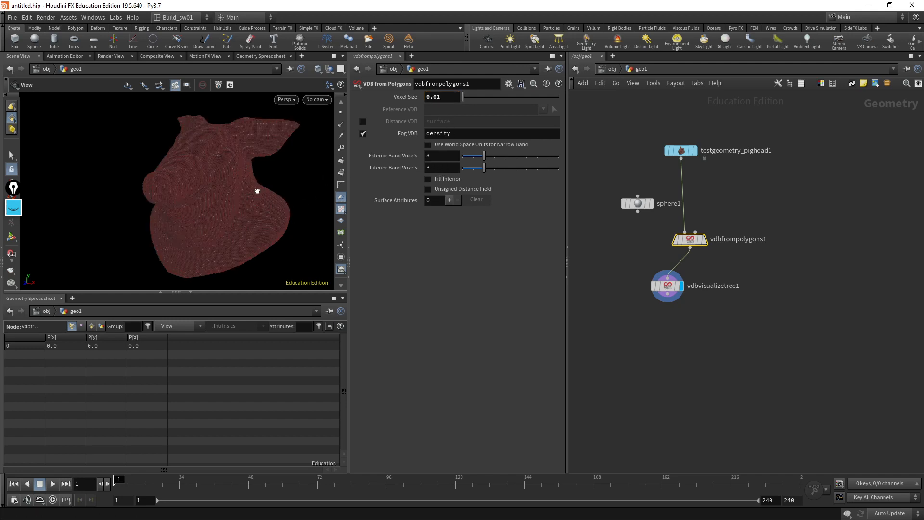
{"action": "left_click_drag", "start_coordinate": [256, 190], "coordinate": [233, 204]}
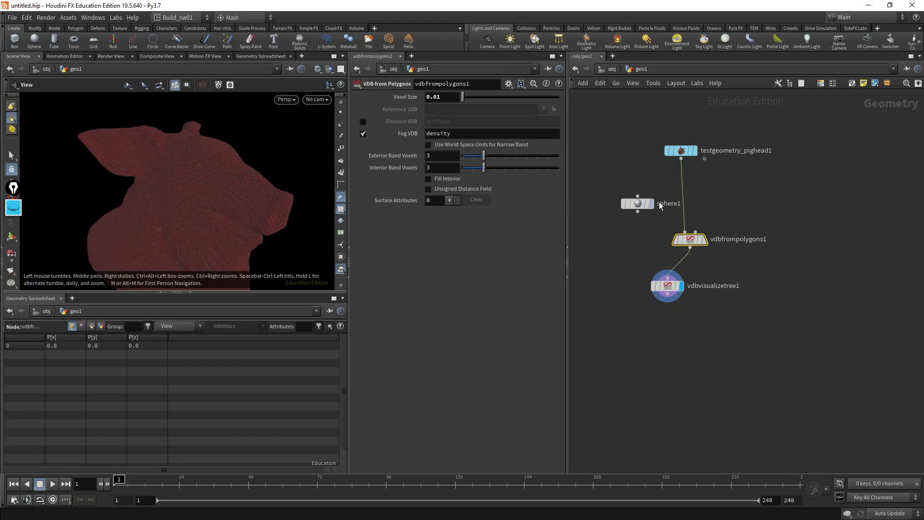
Shift vdbvisualizetree1 slightly and set its Active Voxels display to Points
{"action": "left_click", "coordinate": [697, 289]}
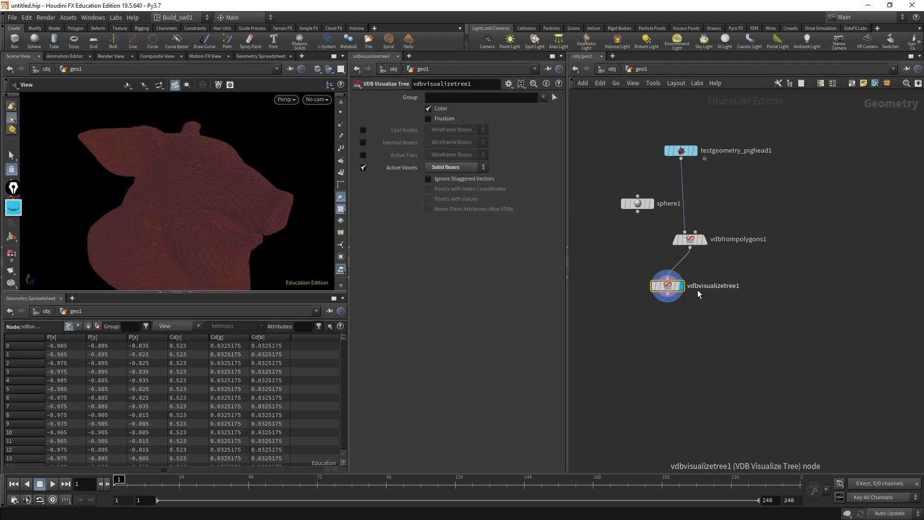
{"action": "left_click_drag", "start_coordinate": [697, 290], "coordinate": [679, 280]}
{"action": "left_click", "coordinate": [452, 168]}
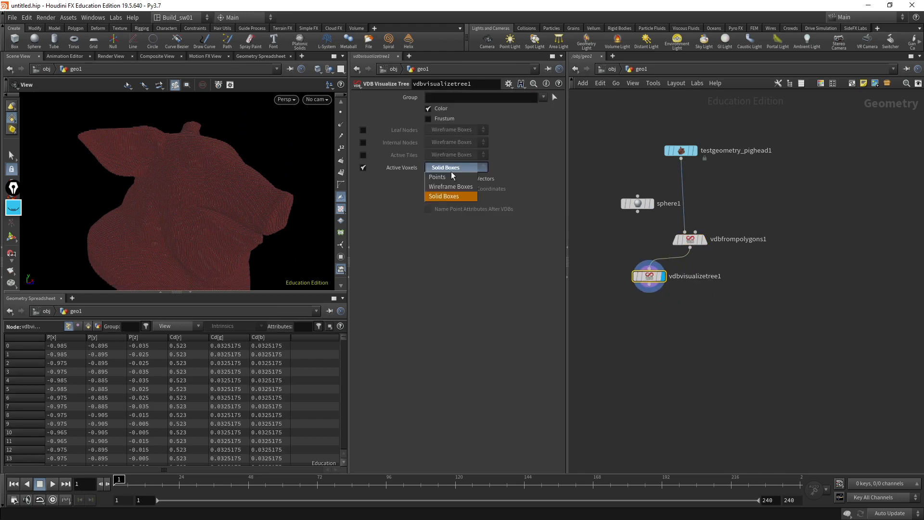
{"action": "left_click", "coordinate": [452, 177]}
{"action": "left_click_drag", "start_coordinate": [268, 248], "coordinate": [287, 193]}
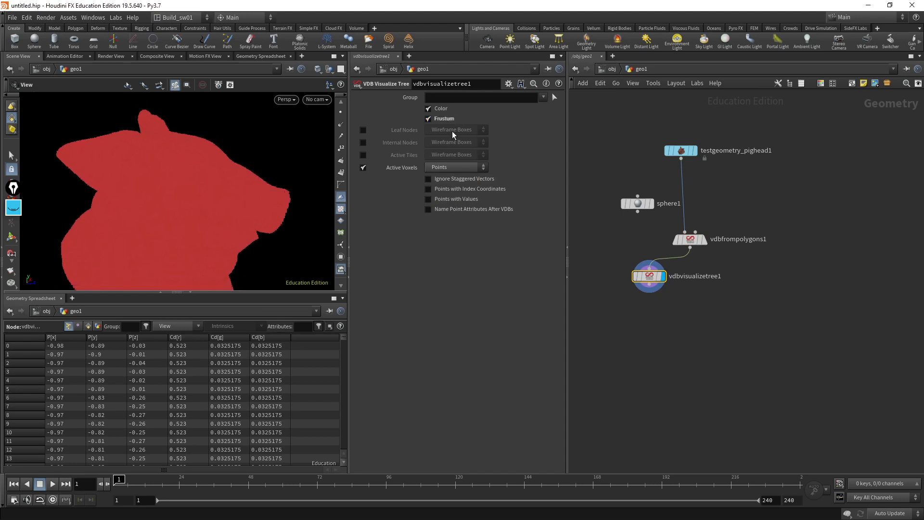
Add a Clip node connected below vdbvisualizetree1 and display its result
{"action": "middle_click_drag", "start_coordinate": [665, 289], "coordinate": [666, 261]}
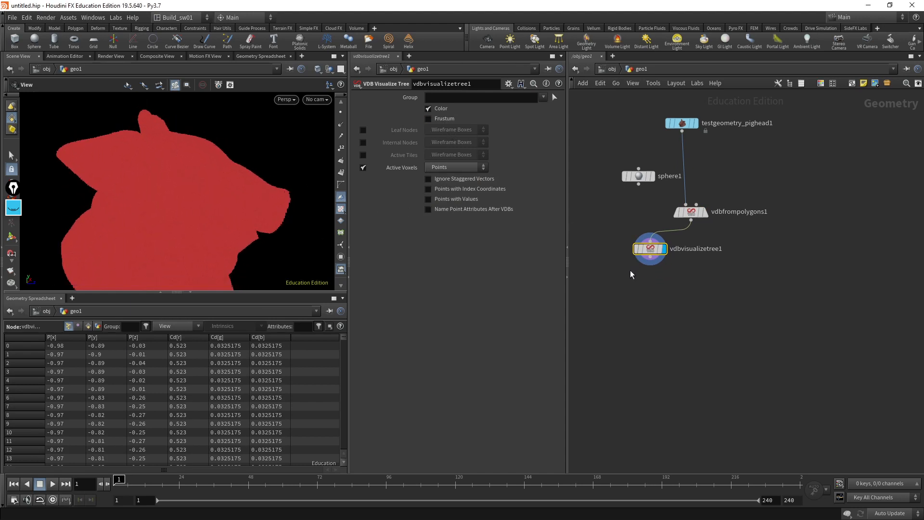
{"action": "key", "text": "Tab"}
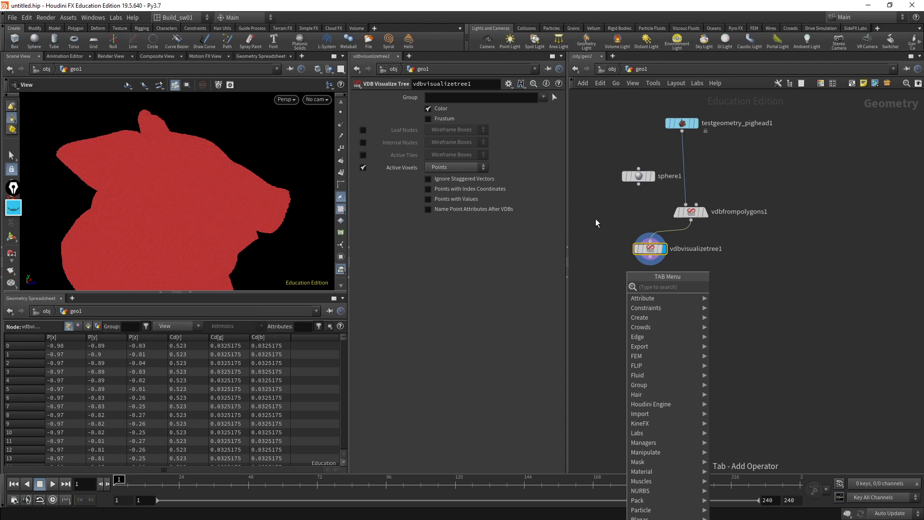
{"action": "type", "text": "clip"}
{"action": "key", "text": "Return"}
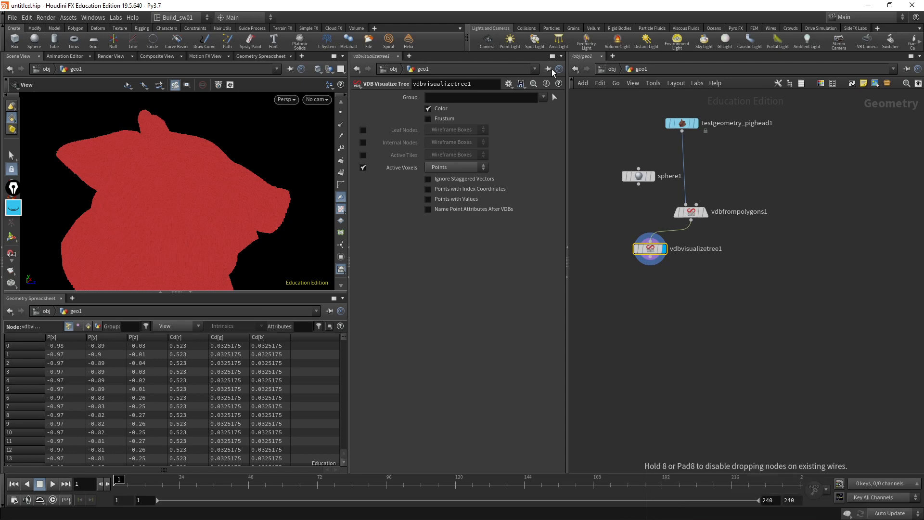
{"action": "left_click", "coordinate": [656, 290]}
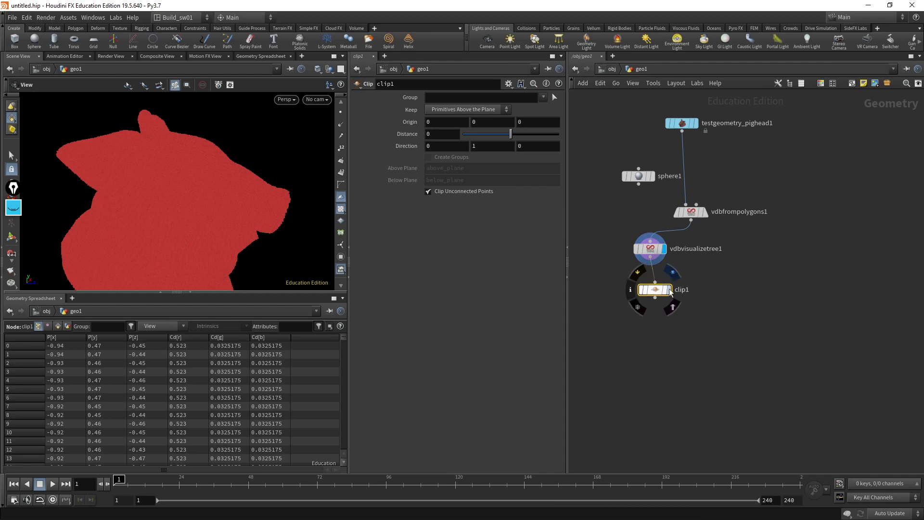
{"action": "left_click", "coordinate": [670, 290]}
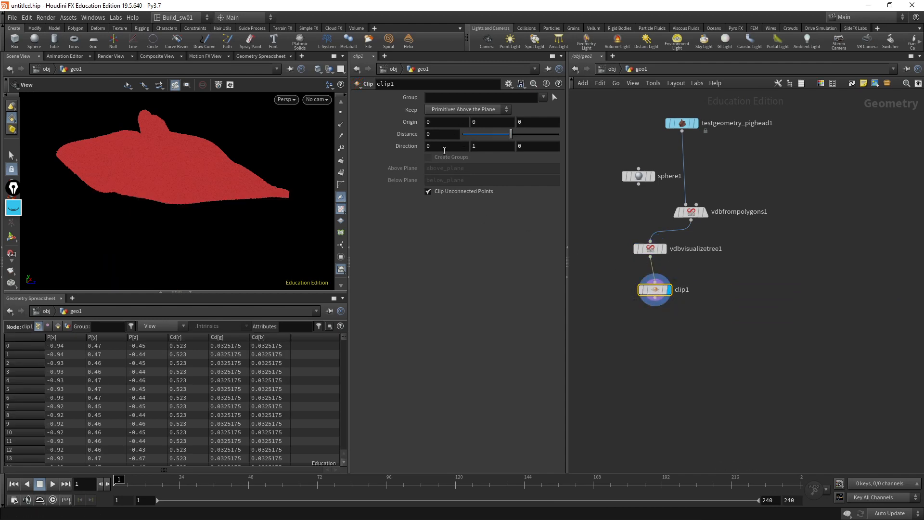
Set the clip plane's Direction to 1, 0, 0 and inspect the cut through the pig head's points
{"action": "scroll", "coordinate": [283, 191], "scroll_direction": "down", "scroll_amount": 5}
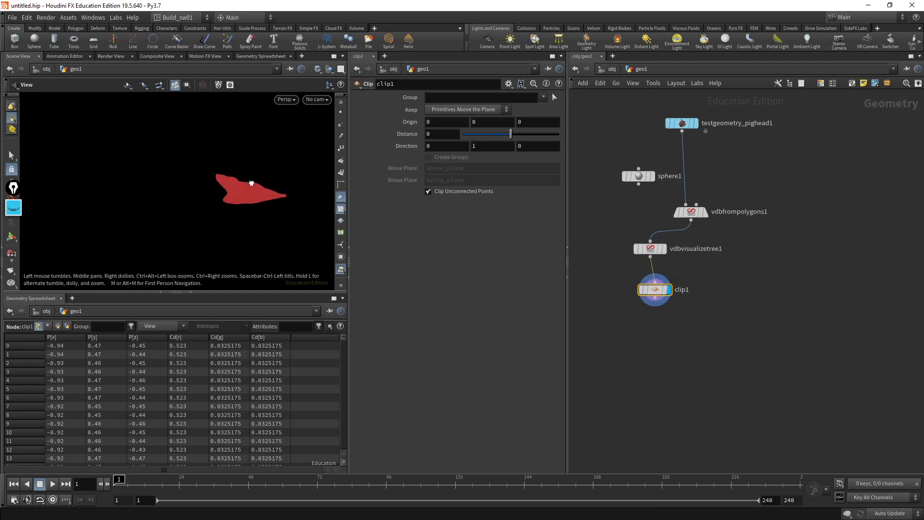
{"action": "left_click", "coordinate": [438, 146]}
{"action": "type", "text": "1"}
{"action": "key", "text": "Tab"}
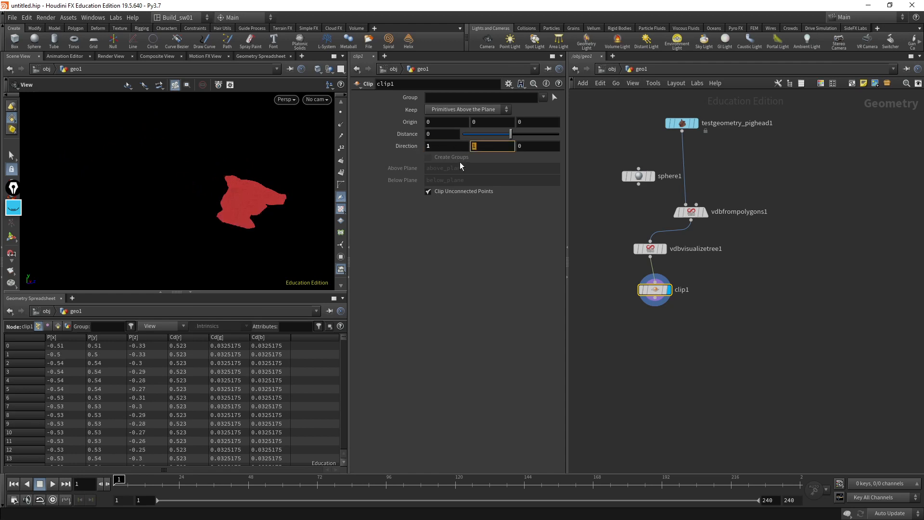
{"action": "type", "text": "0"}
{"action": "key", "text": "Return"}
{"action": "mouse_move", "coordinate": [285, 207]}
{"action": "left_mouse_down"}
{"action": "mouse_move", "coordinate": [250, 223]}
{"action": "mouse_move", "coordinate": [369, 182]}
{"action": "mouse_move", "coordinate": [241, 186]}
{"action": "mouse_move", "coordinate": [241, 178]}
{"action": "mouse_move", "coordinate": [268, 169]}
{"action": "mouse_move", "coordinate": [291, 202]}
{"action": "mouse_move", "coordinate": [255, 185]}
{"action": "mouse_move", "coordinate": [318, 204]}
{"action": "mouse_move", "coordinate": [278, 188]}
{"action": "mouse_move", "coordinate": [267, 199]}
{"action": "left_mouse_up"}
Display vdbvisualizetree1 and enable Points with Values, Ignore Staggered Vectors, Points with Index Coordinates and Name Point Attributes After VDBs
{"action": "key", "text": "Up"}
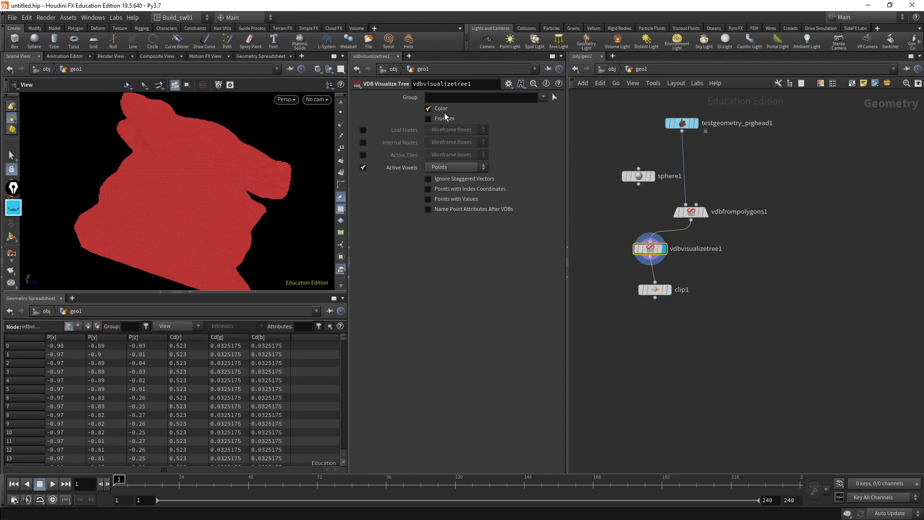
{"action": "left_click", "coordinate": [454, 199]}
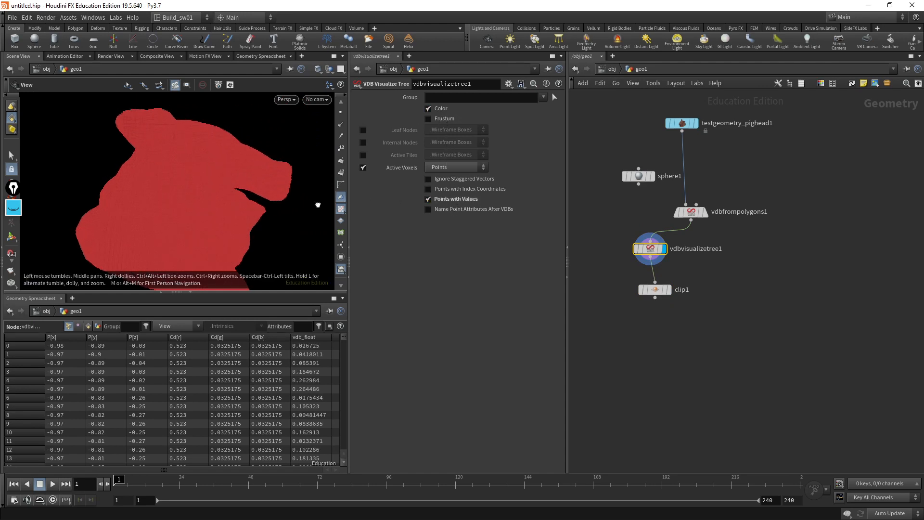
{"action": "left_click", "coordinate": [465, 179]}
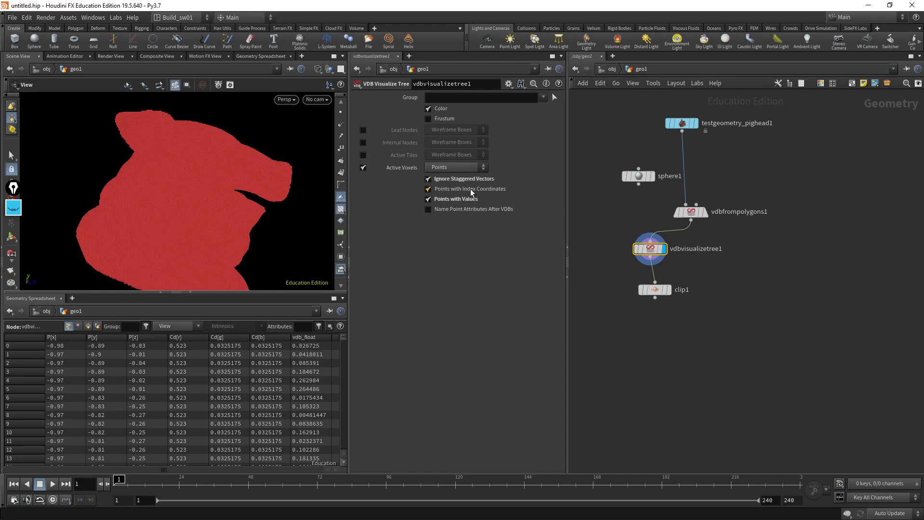
{"action": "left_click", "coordinate": [470, 189]}
{"action": "left_click", "coordinate": [460, 209]}
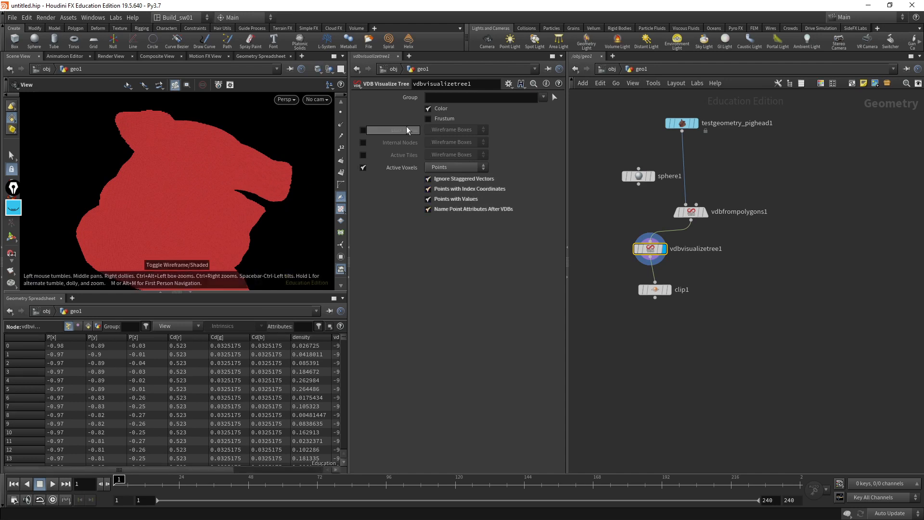
{"action": "left_click", "coordinate": [440, 119]}
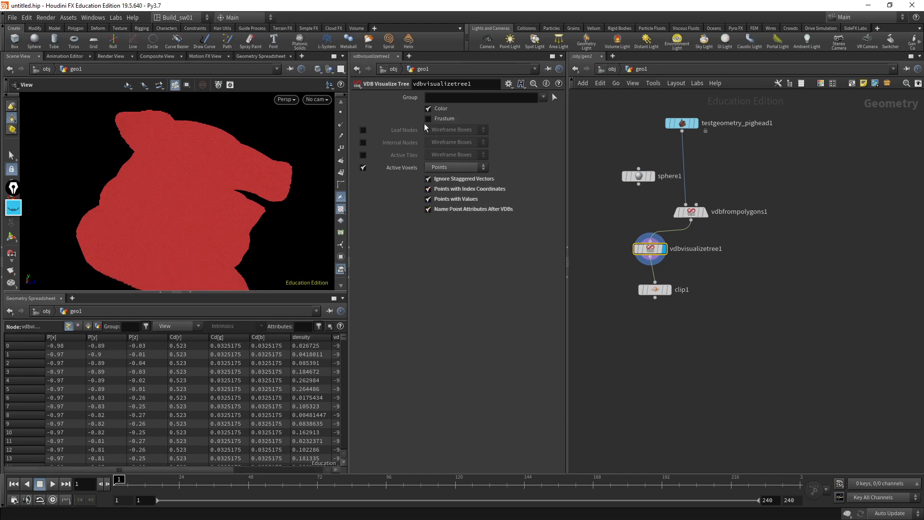
Briefly show Leaf Nodes and Internal Nodes, and isolate the Active Tiles displayed as Points with Active Voxels turned off
{"action": "left_click", "coordinate": [363, 130]}
{"action": "left_click", "coordinate": [363, 143]}
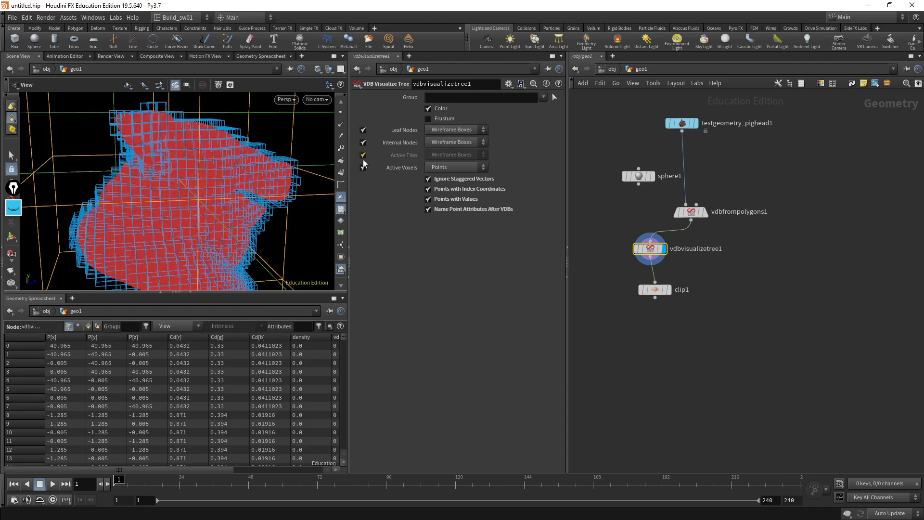
{"action": "left_click", "coordinate": [363, 156]}
{"action": "left_click", "coordinate": [363, 130]}
{"action": "left_click", "coordinate": [363, 142]}
{"action": "left_click", "coordinate": [452, 155]}
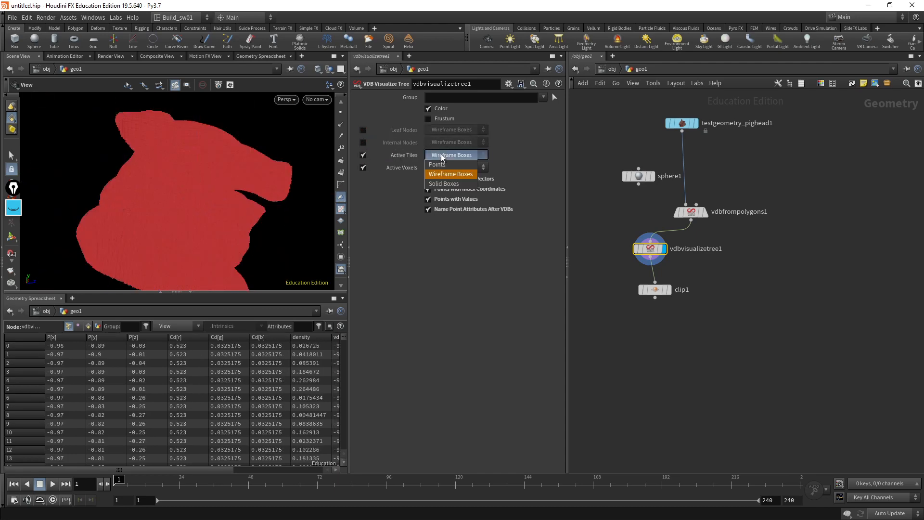
{"action": "left_click", "coordinate": [447, 165]}
{"action": "left_click", "coordinate": [362, 167]}
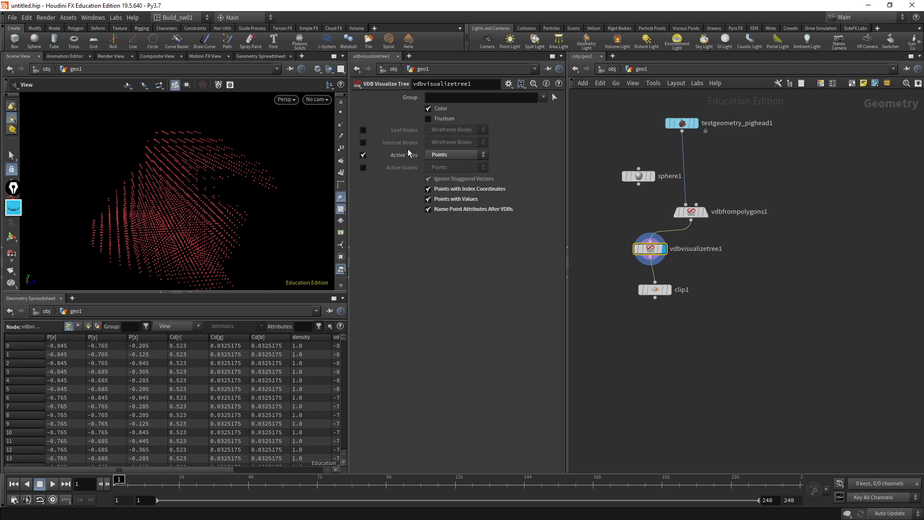
Examine the VDB's internal nodes and leaf nodes separately as wireframe boxes, and turn both displays off
{"action": "left_click", "coordinate": [445, 155]}
{"action": "left_click", "coordinate": [364, 155]}
{"action": "left_click", "coordinate": [363, 155]}
{"action": "left_click", "coordinate": [363, 142]}
{"action": "left_click", "coordinate": [452, 142]}
{"action": "left_click", "coordinate": [361, 141]}
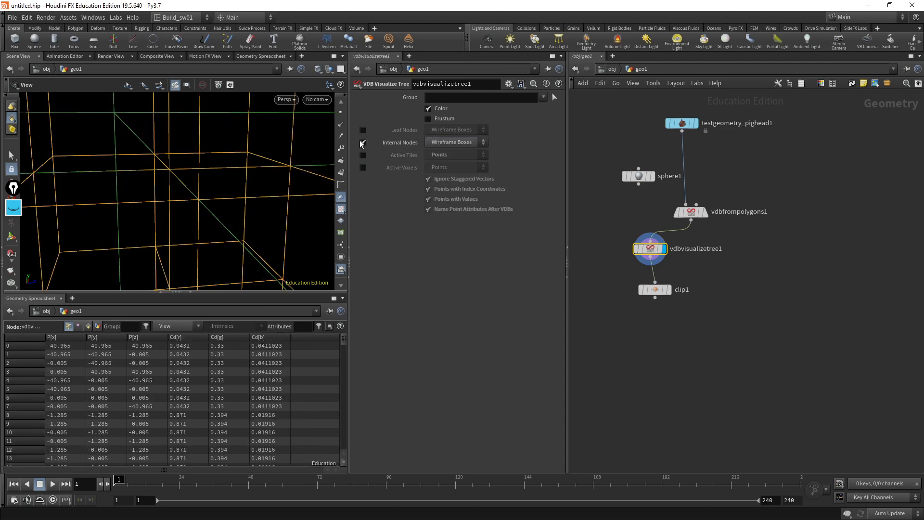
{"action": "left_click", "coordinate": [363, 130]}
{"action": "left_click", "coordinate": [363, 143]}
{"action": "left_click", "coordinate": [447, 130]}
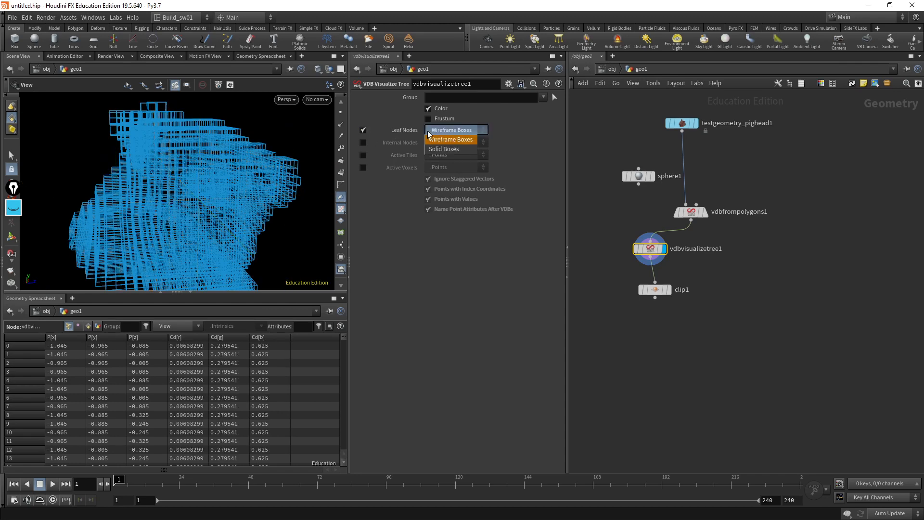
{"action": "left_click", "coordinate": [364, 131]}
{"action": "left_click", "coordinate": [363, 130]}
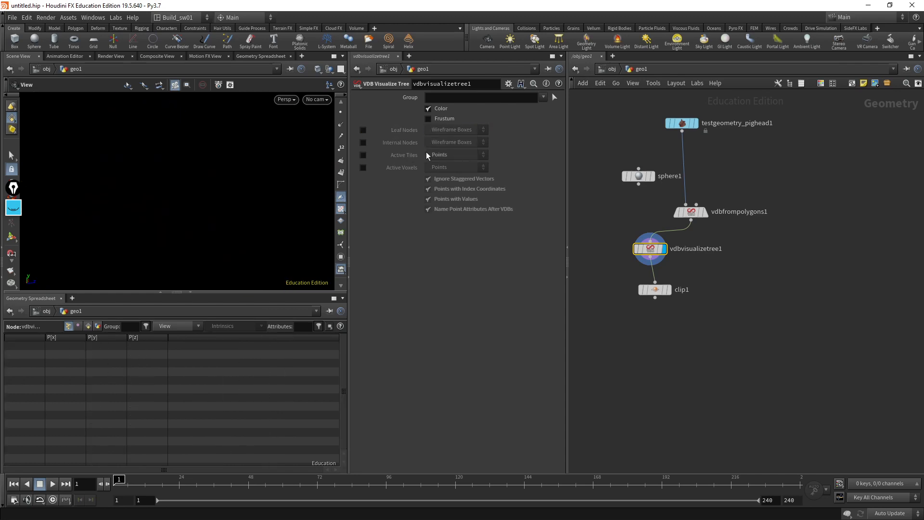
View the active tile points from another angle, and switch the display to Active Voxels only
{"action": "left_click", "coordinate": [363, 154]}
{"action": "left_click_drag", "start_coordinate": [266, 175], "coordinate": [314, 196]}
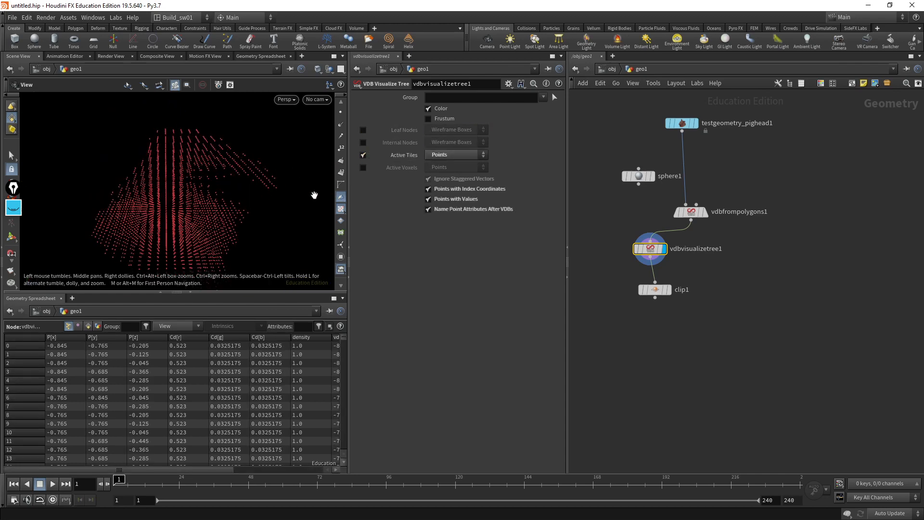
{"action": "left_click", "coordinate": [363, 154]}
{"action": "left_click", "coordinate": [363, 168]}
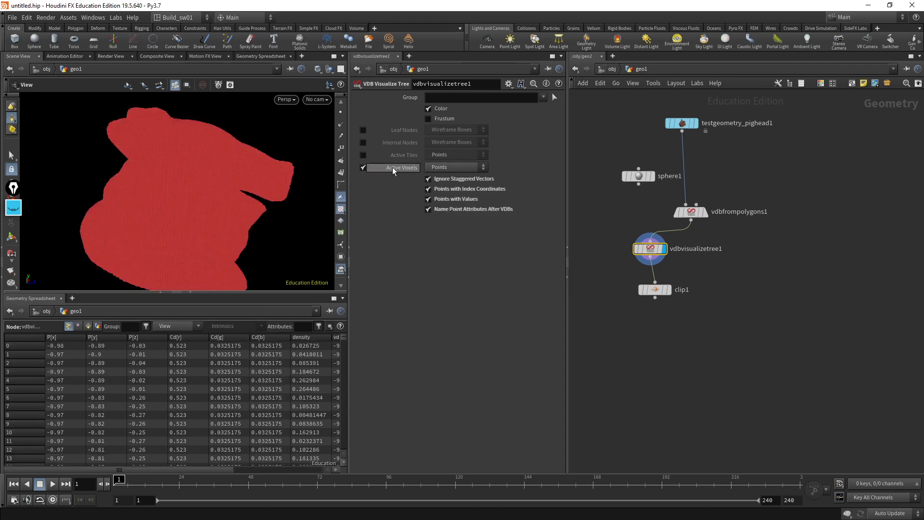
Display the active voxels as Wireframe Boxes and set the Voxel Size of vdbfrompolygons1 to 0.1
{"action": "left_click", "coordinate": [447, 168]}
{"action": "left_click", "coordinate": [458, 181]}
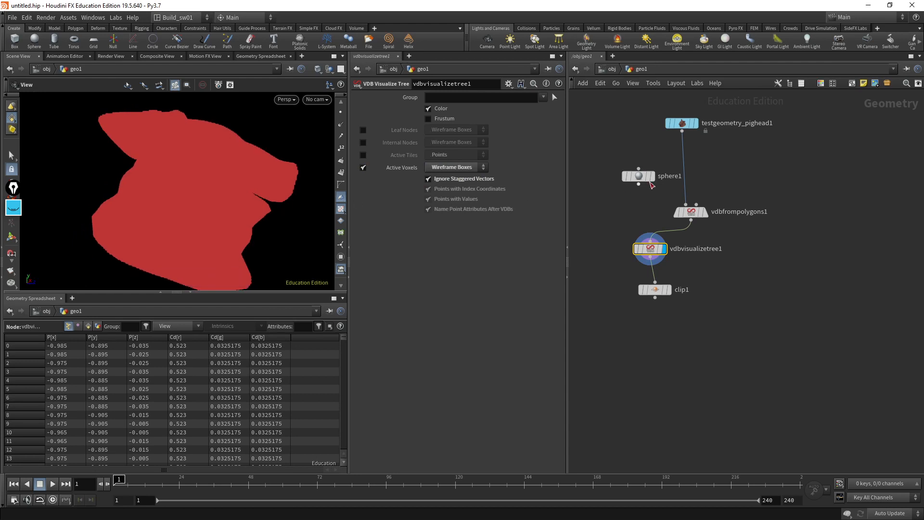
{"action": "left_click", "coordinate": [691, 212]}
{"action": "left_click", "coordinate": [433, 99]}
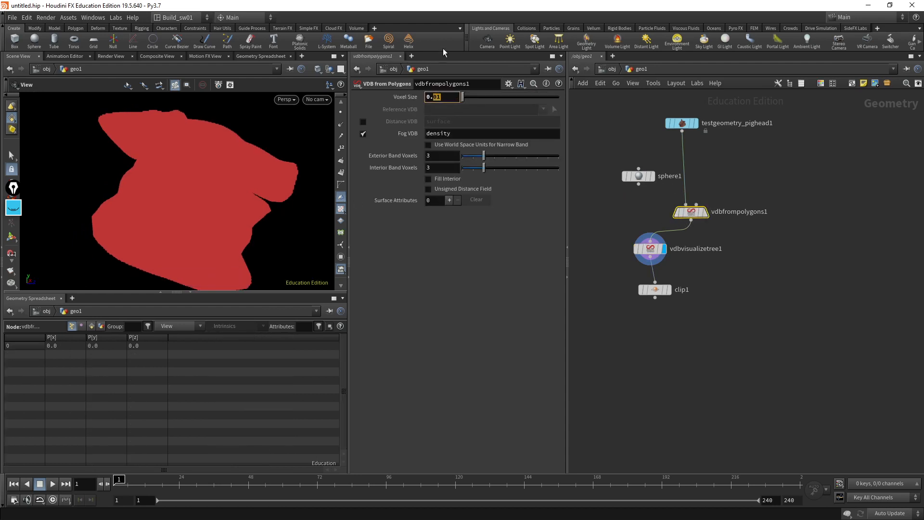
{"action": "key", "text": "BackSpace"}
{"action": "key", "text": "Return"}
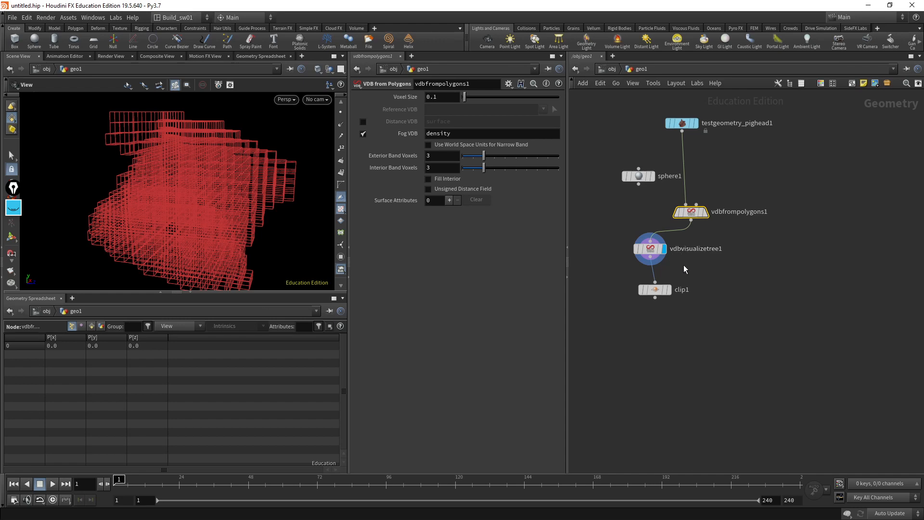
Move clip1 to the side and set vdbvisualizetree1's Active Voxels display to Points
{"action": "left_click_drag", "start_coordinate": [669, 290], "coordinate": [638, 282]}
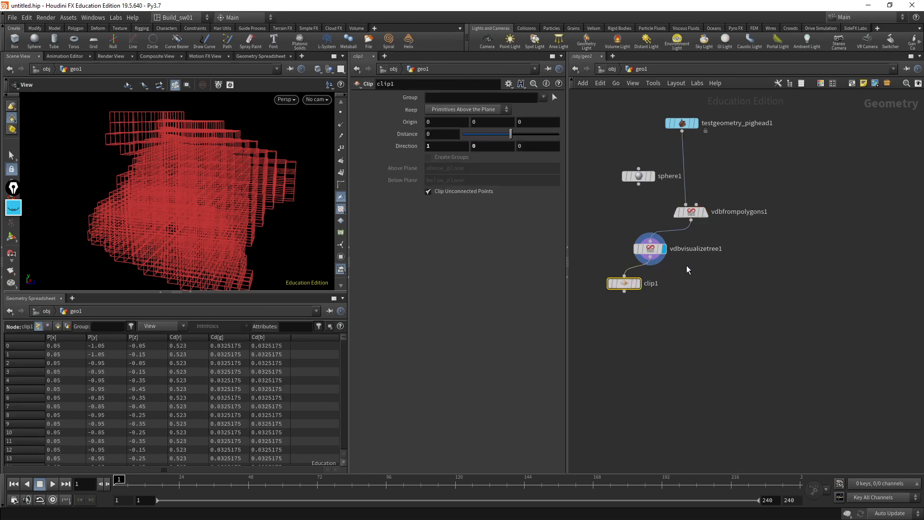
{"action": "left_click", "coordinate": [648, 249]}
{"action": "left_click", "coordinate": [627, 283]}
{"action": "left_click", "coordinate": [666, 259]}
{"action": "left_click", "coordinate": [452, 167]}
{"action": "left_click", "coordinate": [456, 178]}
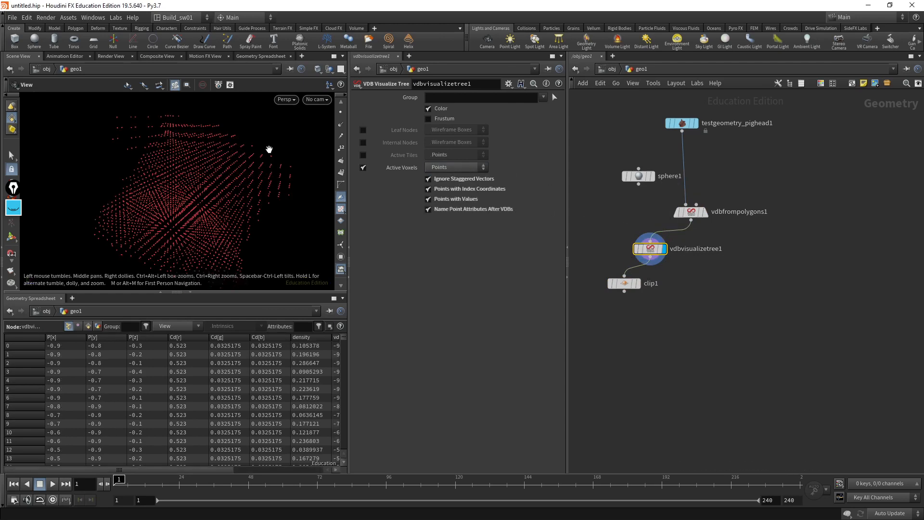
Disable Fog VDB and enable Distance VDB on vdbfrompolygons1, and line up vdbvisualizetree1 above clip1
{"action": "left_click", "coordinate": [698, 208]}
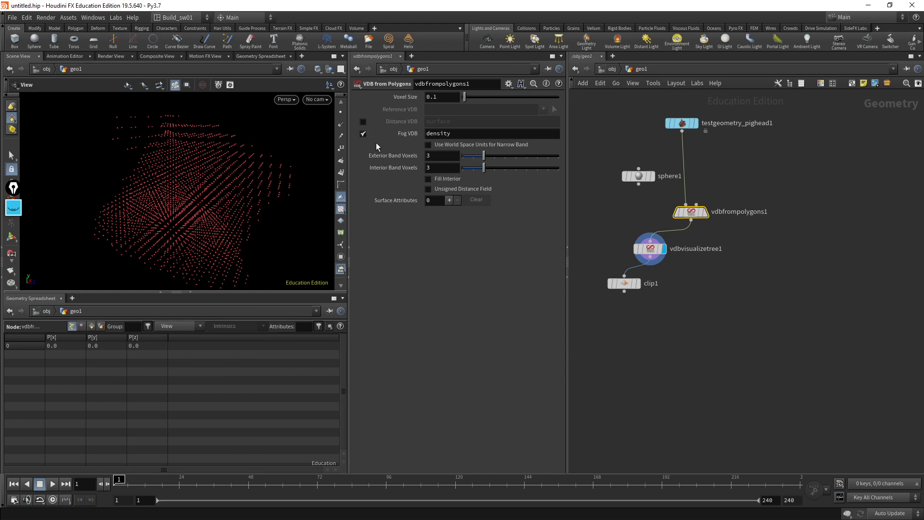
{"action": "left_click", "coordinate": [363, 134]}
{"action": "left_click", "coordinate": [363, 121]}
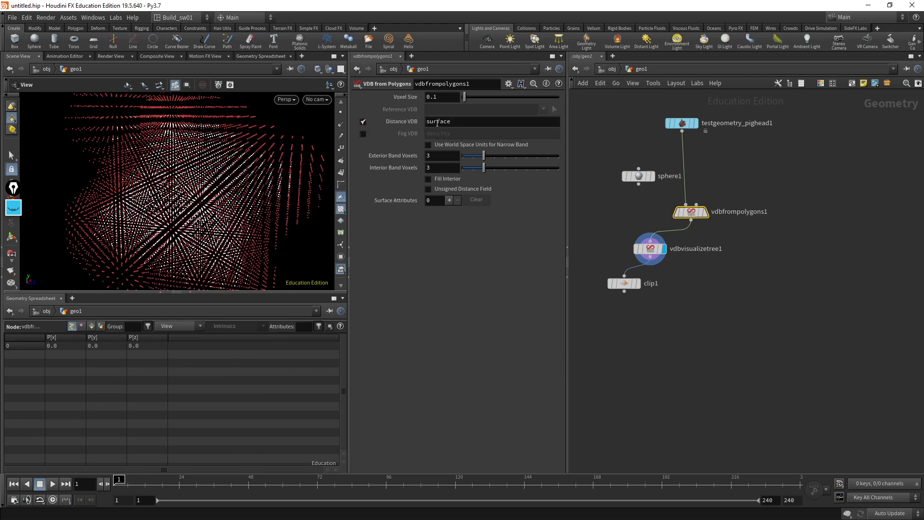
{"action": "left_click_drag", "start_coordinate": [651, 249], "coordinate": [625, 247]}
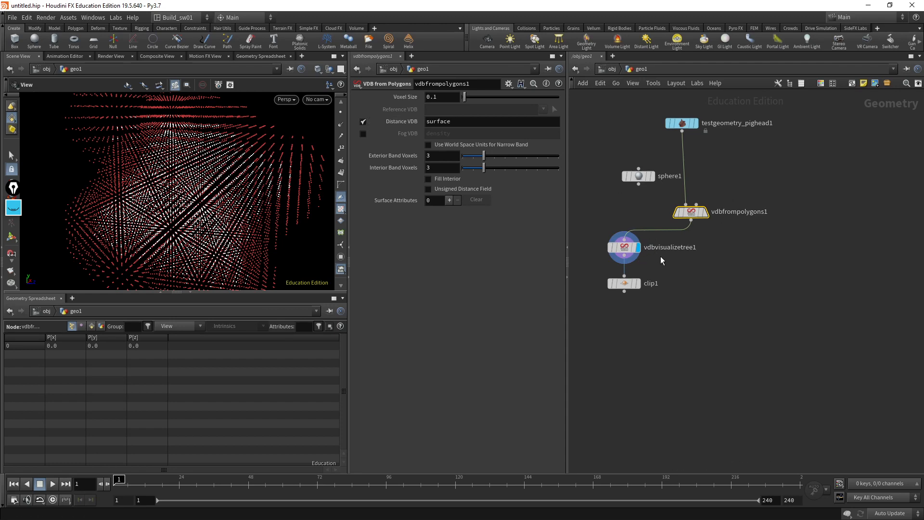
Display clip1 and view the clipped distance-field points of the pig head from several angles
{"action": "left_click", "coordinate": [638, 283]}
{"action": "left_click", "coordinate": [628, 287]}
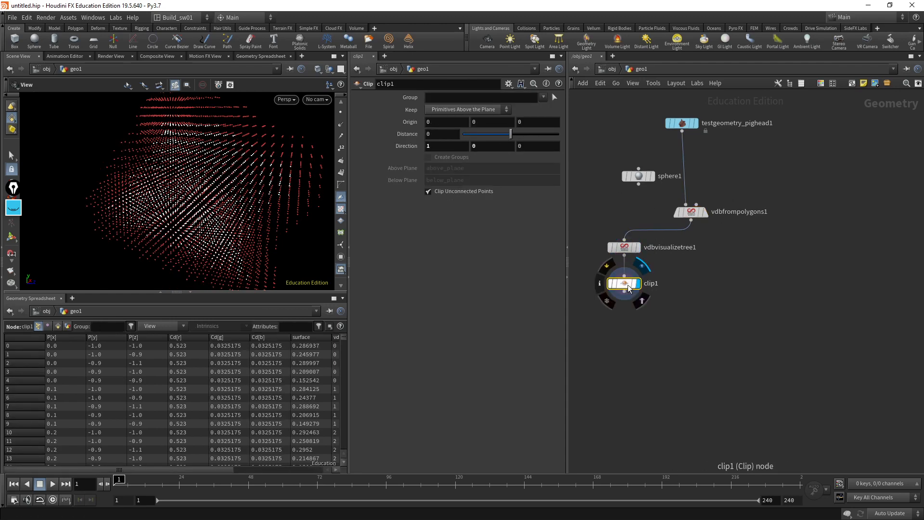
{"action": "left_click_drag", "start_coordinate": [262, 200], "coordinate": [327, 207]}
{"action": "right_click_drag", "start_coordinate": [224, 190], "coordinate": [184, 189]}
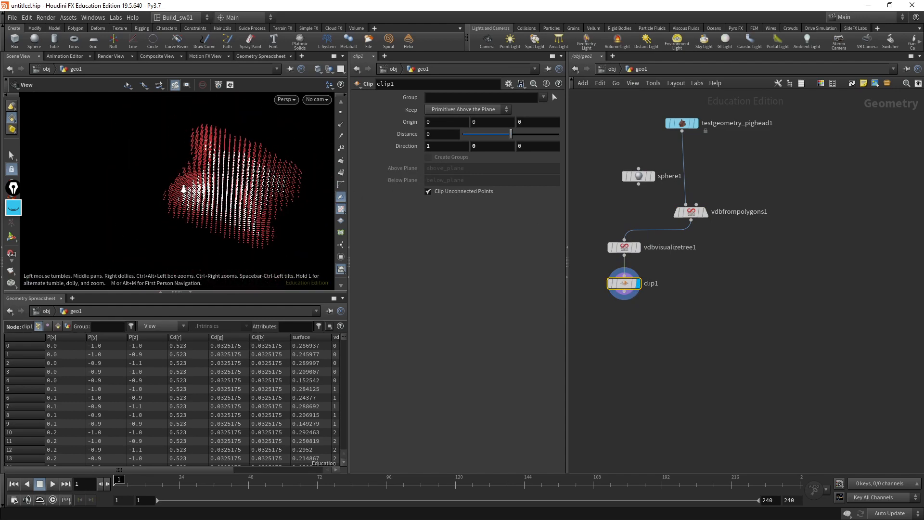
{"action": "left_click_drag", "start_coordinate": [183, 189], "coordinate": [257, 152]}
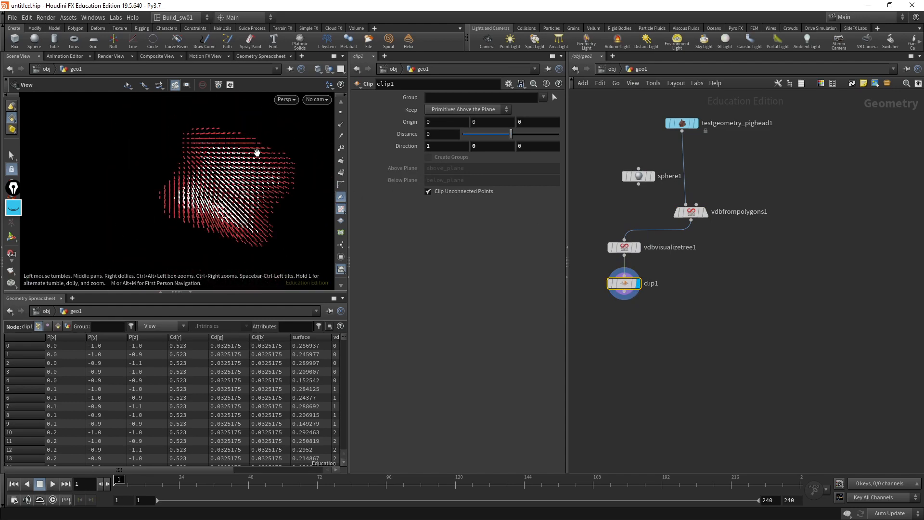
{"action": "left_click_drag", "start_coordinate": [248, 215], "coordinate": [242, 174]}
Set the Voxel Size of vdbfrompolygons1 to 0.01 and view the narrow band of points around the snout up close
{"action": "left_click", "coordinate": [691, 212]}
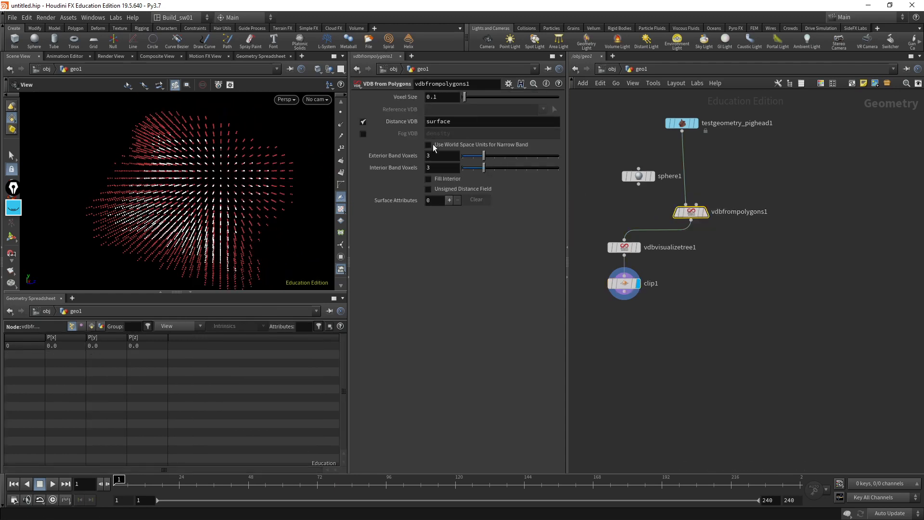
{"action": "key", "text": "BackSpace"}
{"action": "type", "text": "01"}
{"action": "key", "text": "Return"}
{"action": "scroll", "coordinate": [260, 178], "scroll_direction": "up", "scroll_amount": 10}
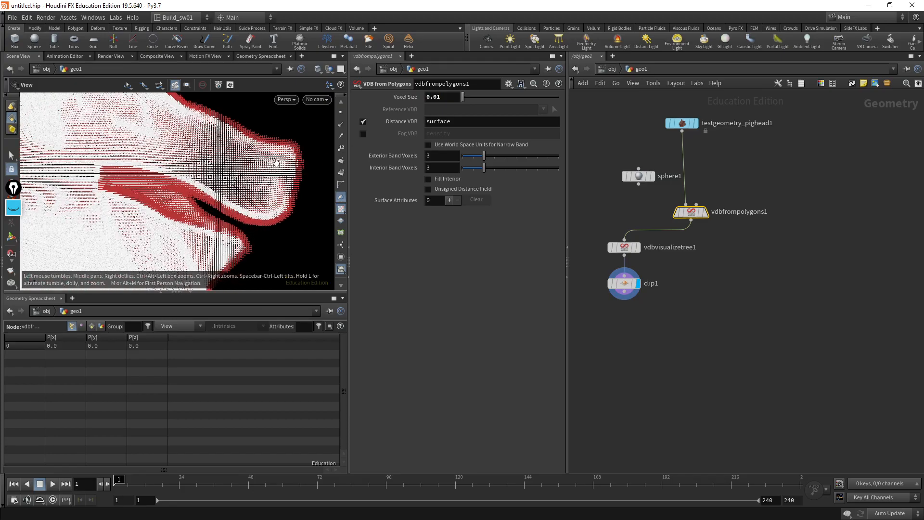
{"action": "left_click_drag", "start_coordinate": [304, 194], "coordinate": [286, 172]}
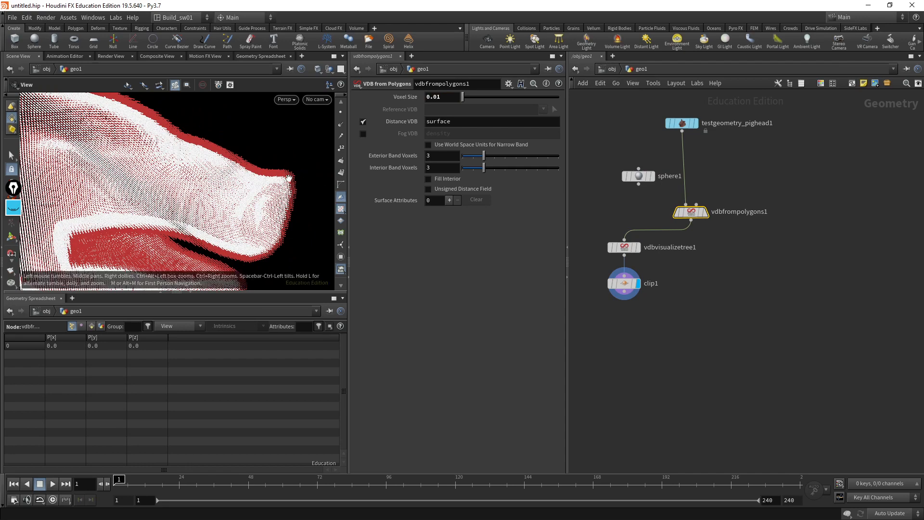
{"action": "left_click_drag", "start_coordinate": [291, 178], "coordinate": [267, 200]}
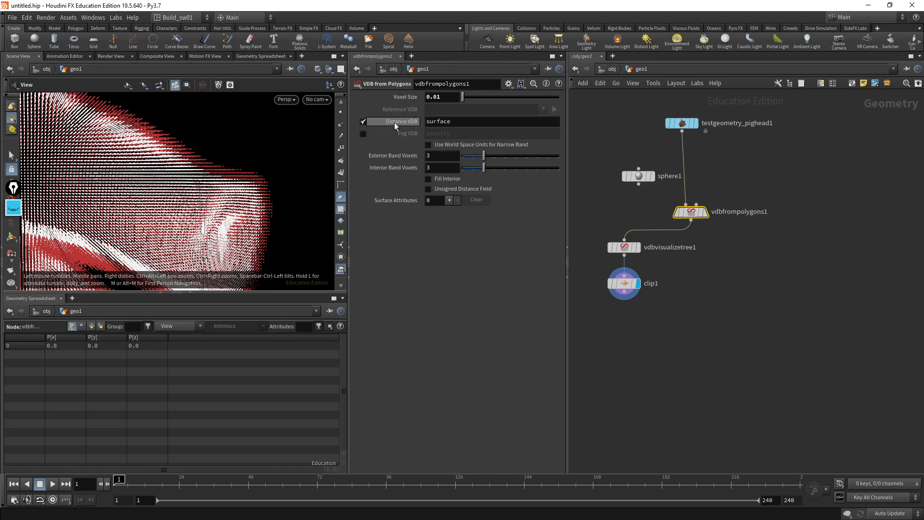
Enable Fog VDB and disable Distance VDB on vdbfrompolygons1, and view the clipped points with clip1's density values
{"action": "left_click", "coordinate": [363, 133]}
{"action": "left_click", "coordinate": [363, 121]}
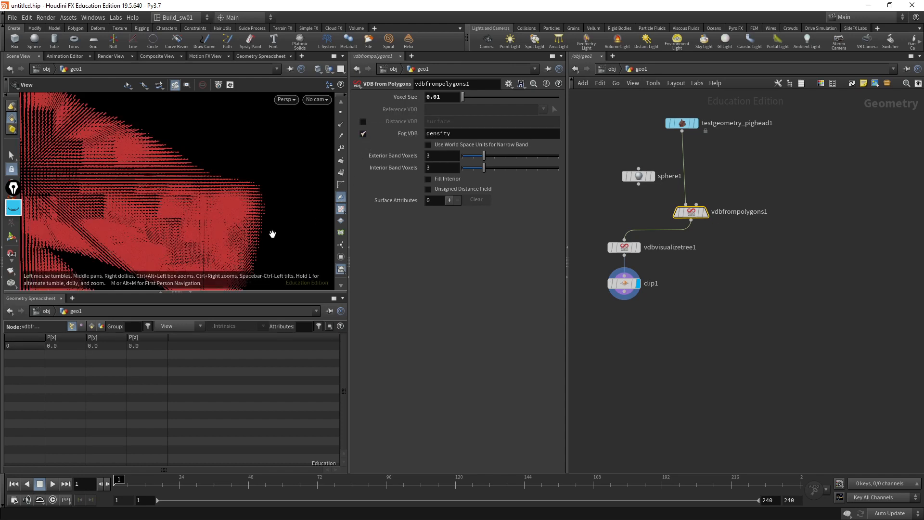
{"action": "left_click_drag", "start_coordinate": [272, 234], "coordinate": [281, 196]}
{"action": "left_click_drag", "start_coordinate": [278, 207], "coordinate": [372, 222]}
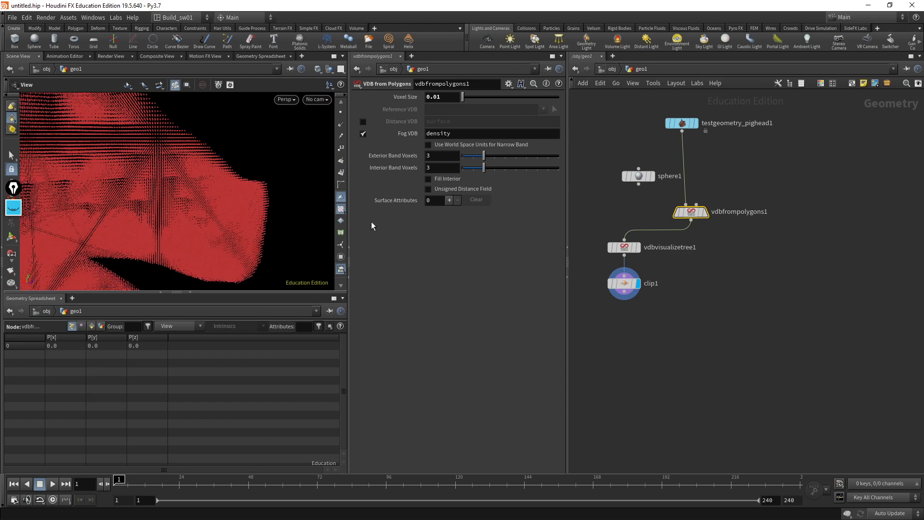
{"action": "left_click", "coordinate": [628, 283]}
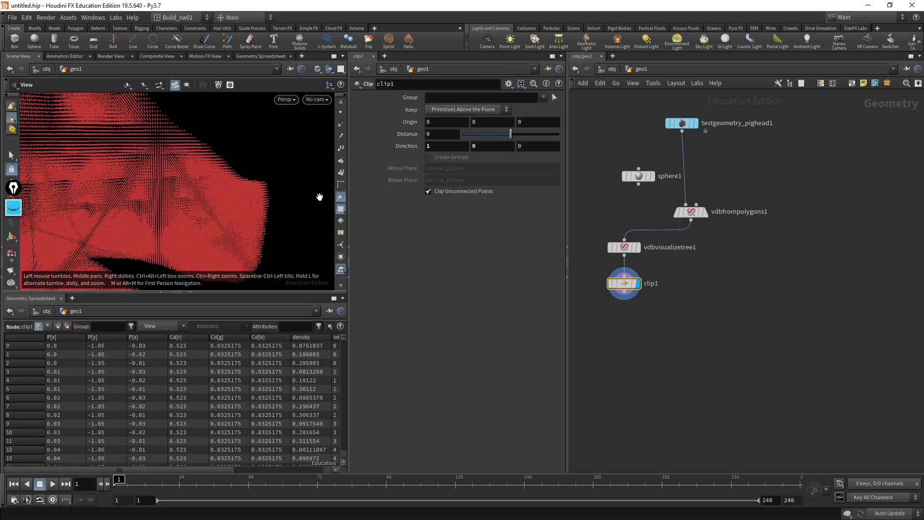
Display vdbvisualizetree1 and set its Active Voxels display to Solid Boxes
{"action": "left_click", "coordinate": [637, 247]}
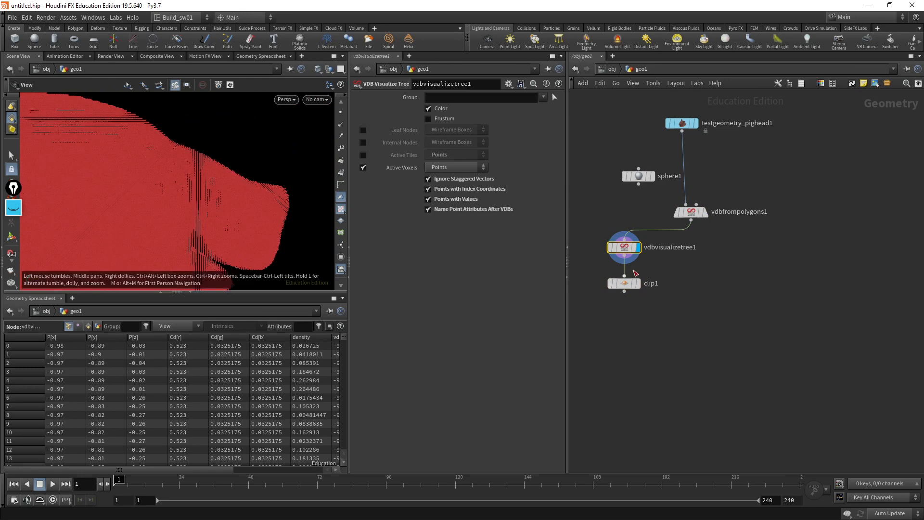
{"action": "middle_click_drag", "start_coordinate": [332, 149], "coordinate": [322, 197]}
{"action": "scroll", "coordinate": [288, 189], "scroll_direction": "down", "scroll_amount": 5}
{"action": "left_click", "coordinate": [455, 167]}
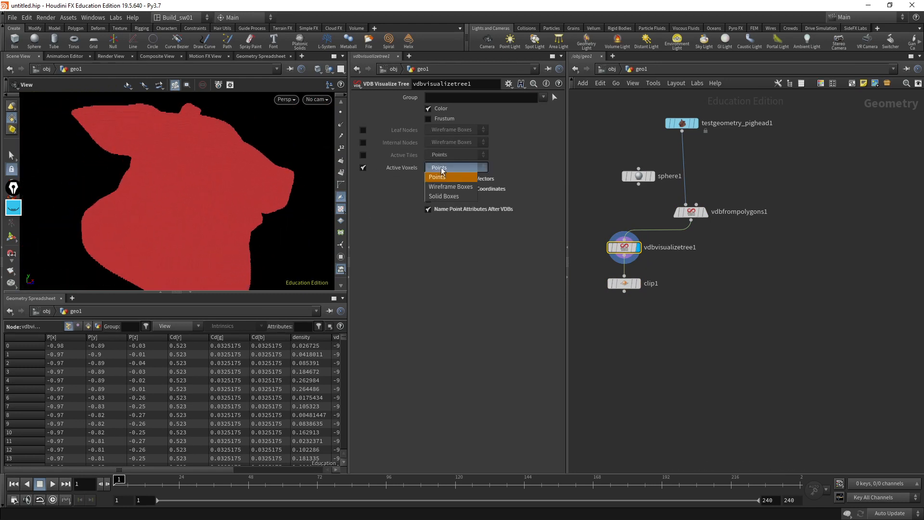
{"action": "left_click", "coordinate": [457, 196]}
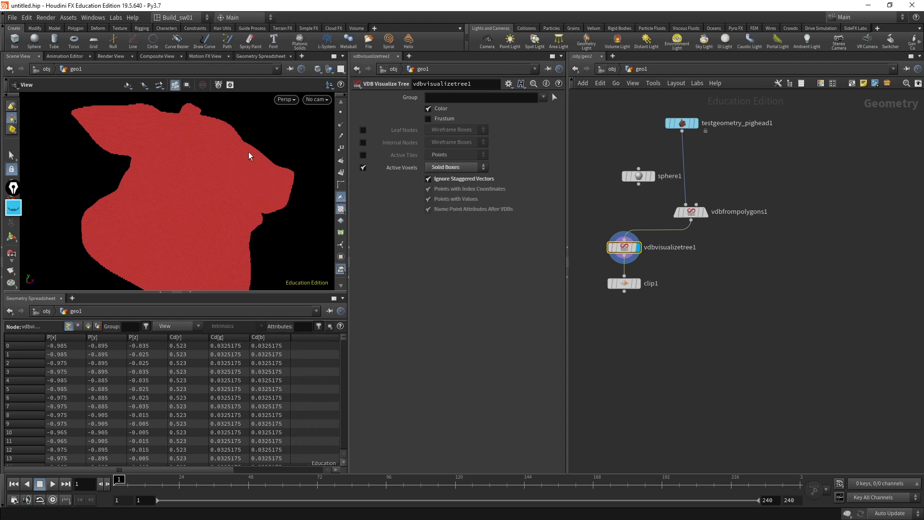
Examine the solid voxel boxes on the pig head's surface up close and turn off Ignore Staggered Vectors
{"action": "left_click_drag", "start_coordinate": [263, 155], "coordinate": [250, 202]}
{"action": "right_click_drag", "start_coordinate": [251, 202], "coordinate": [262, 173]}
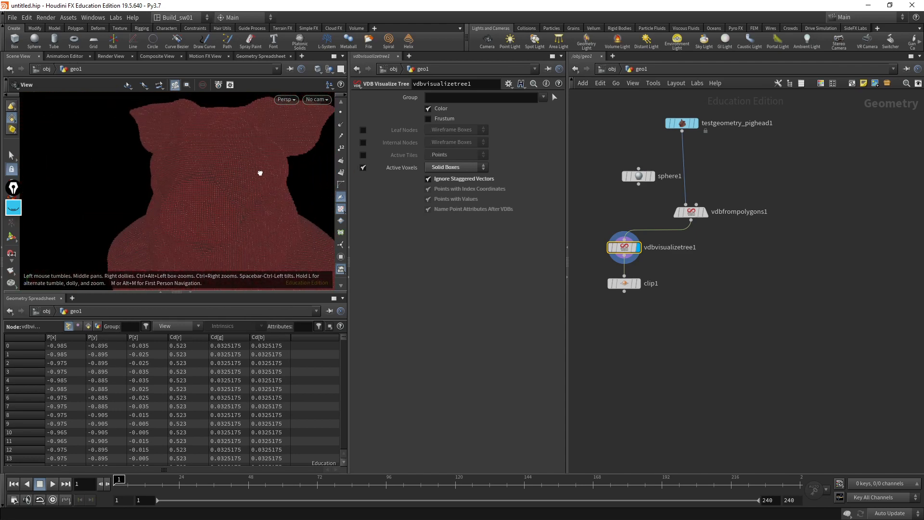
{"action": "left_click_drag", "start_coordinate": [262, 174], "coordinate": [291, 190]}
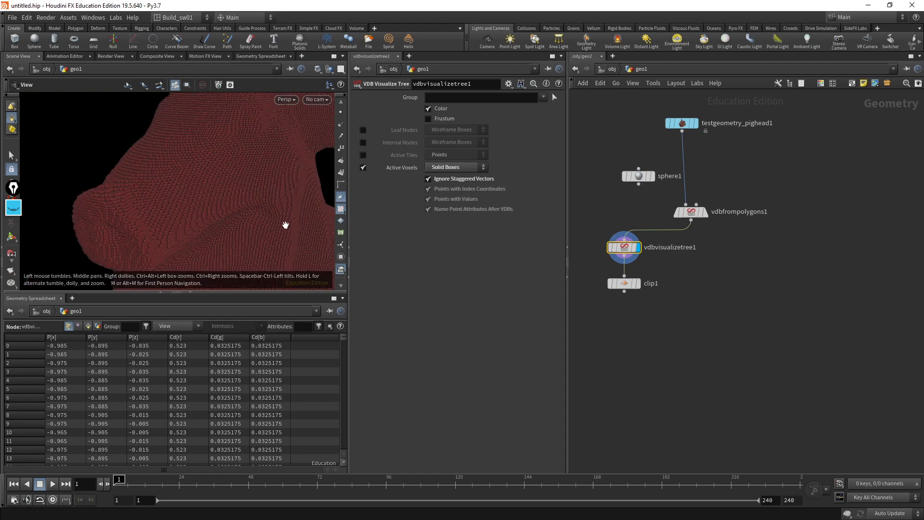
{"action": "right_click_drag", "start_coordinate": [273, 186], "coordinate": [299, 171]}
{"action": "left_click_drag", "start_coordinate": [299, 171], "coordinate": [316, 235]}
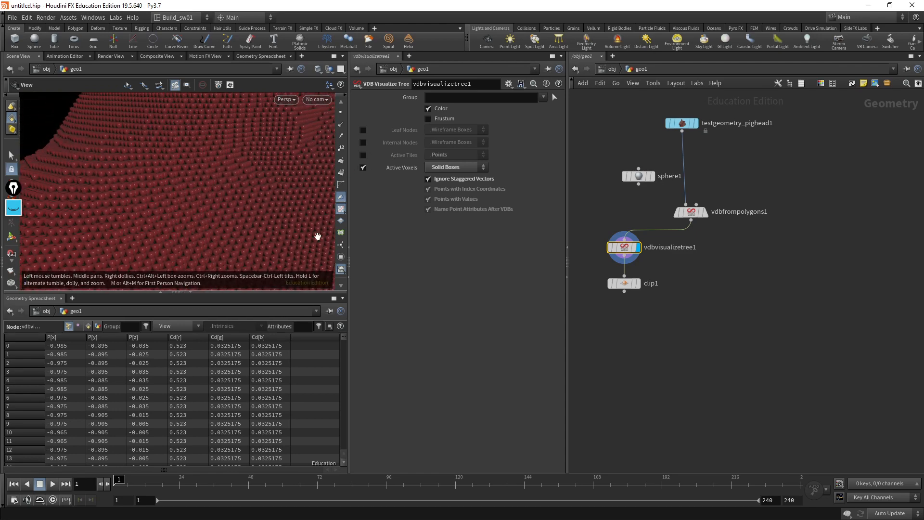
{"action": "left_click_drag", "start_coordinate": [250, 184], "coordinate": [396, 197]}
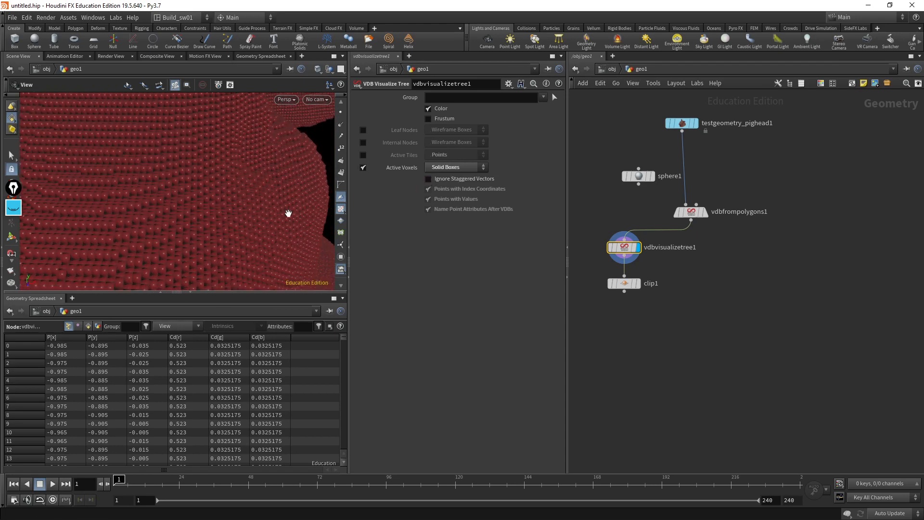
{"action": "mouse_move", "coordinate": [291, 221]}
{"action": "left_mouse_down"}
{"action": "mouse_move", "coordinate": [283, 215]}
{"action": "mouse_move", "coordinate": [279, 226]}
{"action": "left_mouse_up"}
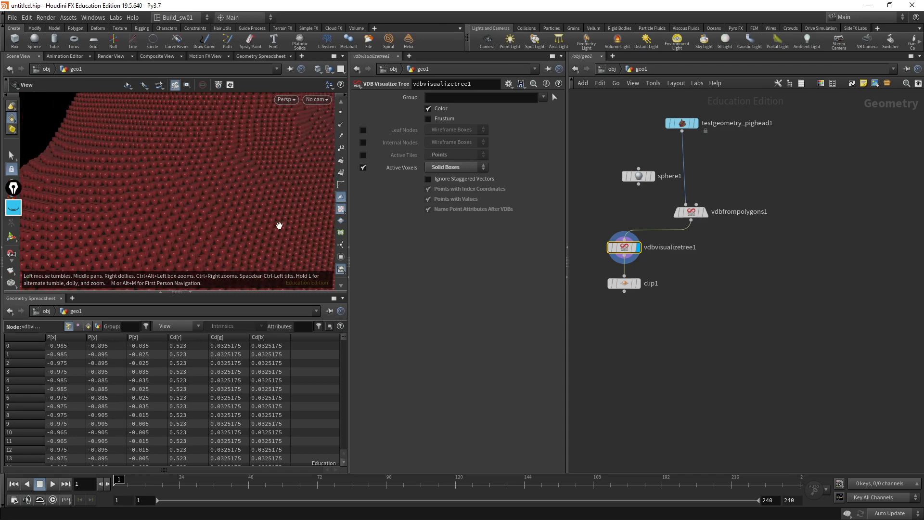
Set the Voxel Size of vdbfrompolygons1 to 0.05 and view the whole head built from the solid boxes
{"action": "left_click", "coordinate": [688, 215]}
{"action": "left_click", "coordinate": [457, 96]}
{"action": "type", "text": "0.01"}
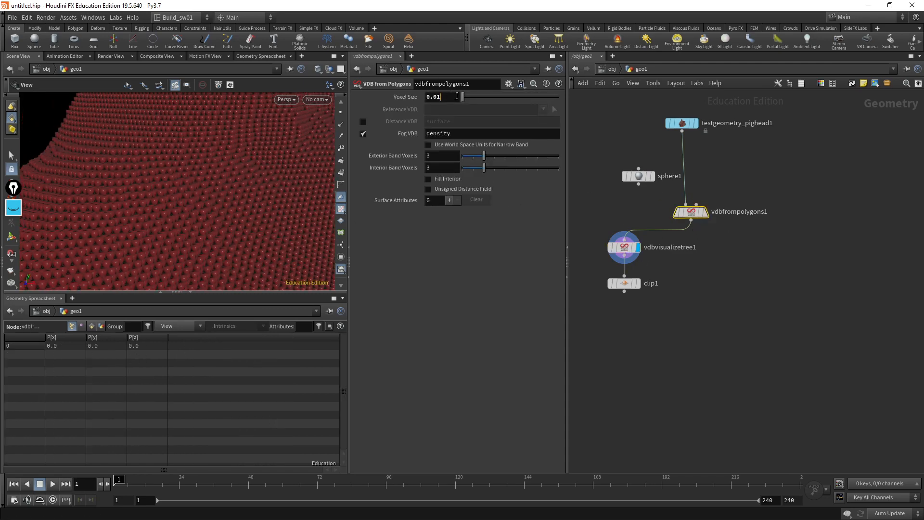
{"action": "key", "text": "BackSpace"}
{"action": "type", "text": "5"}
{"action": "key", "text": "Return"}
{"action": "right_click_drag", "start_coordinate": [272, 177], "coordinate": [206, 164]}
{"action": "left_click_drag", "start_coordinate": [207, 166], "coordinate": [279, 213]}
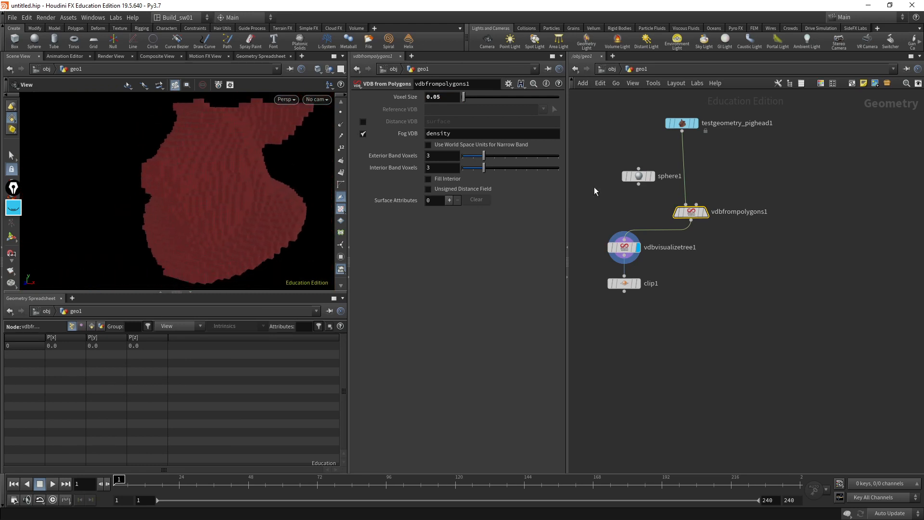
Display vdbfrompolygons1 as a fog volume, move sphere1 aside and line up testgeometry_pighead1 above vdbfrompolygons1
{"action": "middle_click_drag", "start_coordinate": [668, 260], "coordinate": [641, 279]}
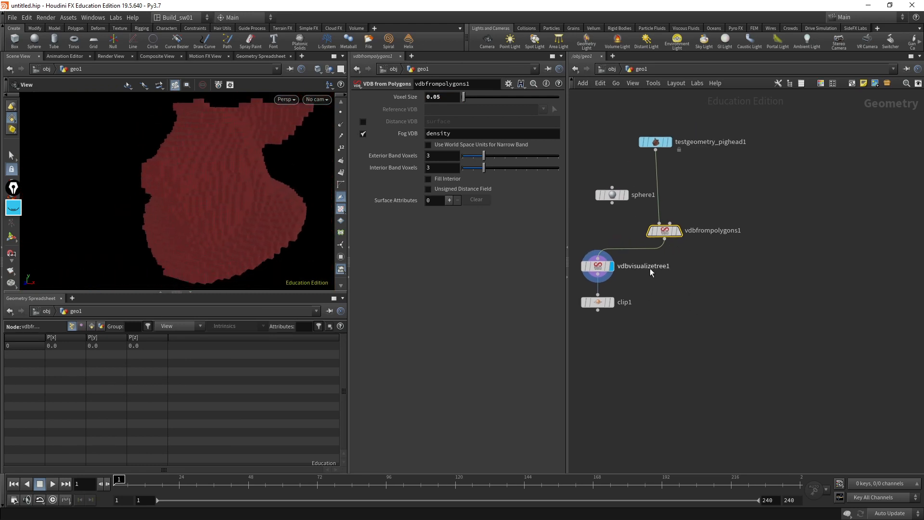
{"action": "left_click", "coordinate": [677, 236]}
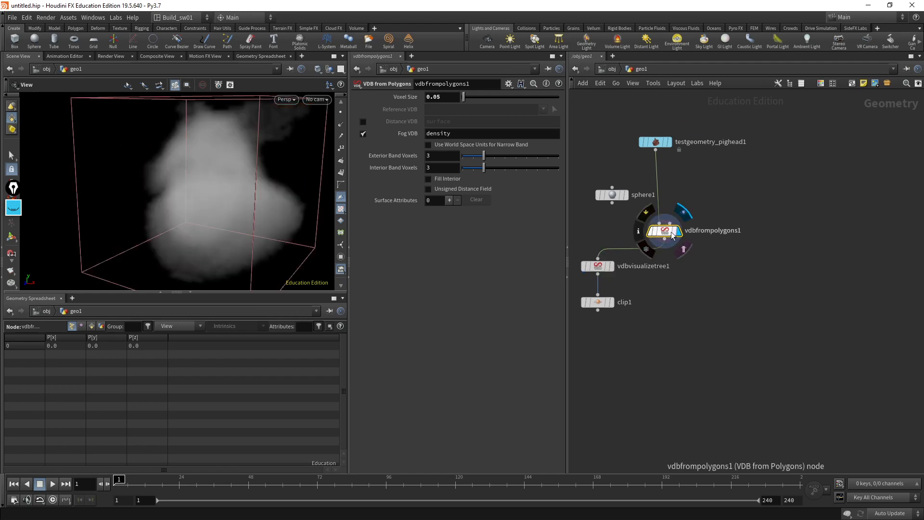
{"action": "mouse_move", "coordinate": [664, 232]}
{"action": "left_mouse_down"}
{"action": "mouse_move", "coordinate": [648, 214]}
{"action": "mouse_move", "coordinate": [668, 218]}
{"action": "left_mouse_up"}
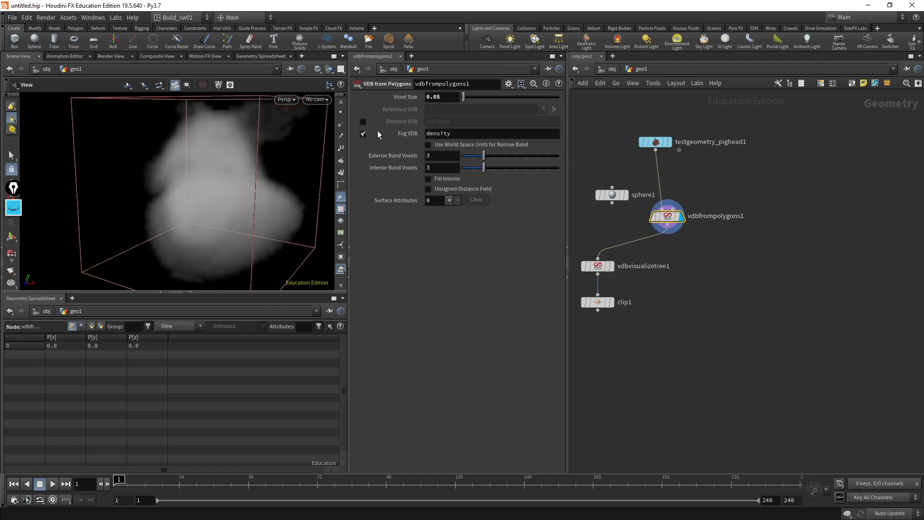
{"action": "left_click_drag", "start_coordinate": [612, 195], "coordinate": [591, 189]}
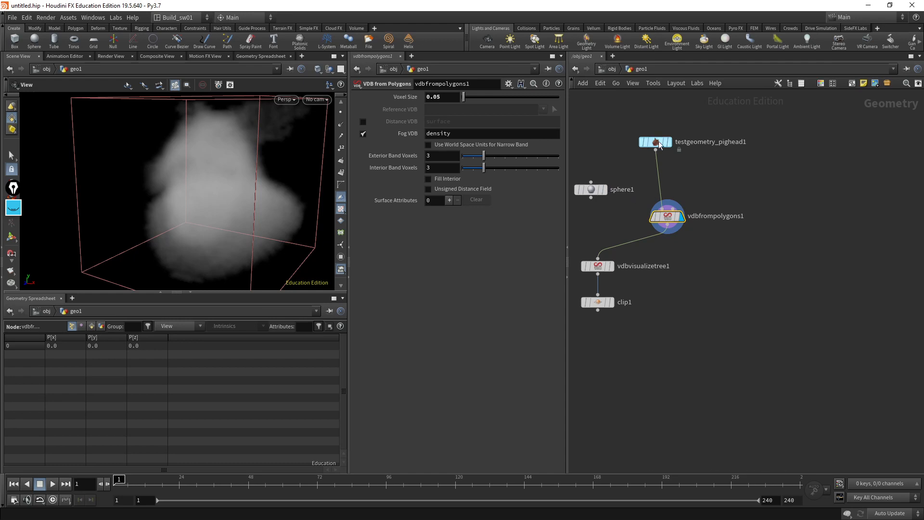
{"action": "left_click_drag", "start_coordinate": [645, 142], "coordinate": [656, 167]}
{"action": "middle_click_drag", "start_coordinate": [256, 187], "coordinate": [262, 169]}
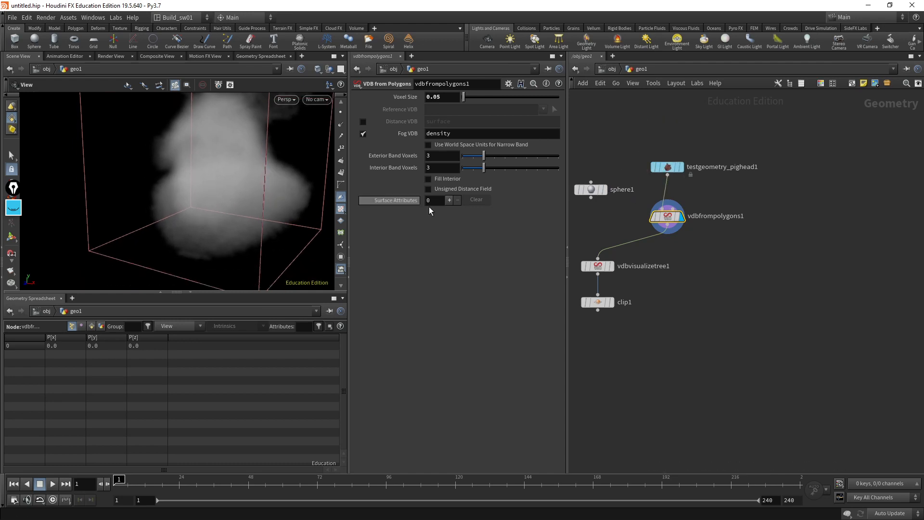
Fine-tune the placement of testgeometry_pighead1 and vdbfrompolygons1 in the network and view the fog volume
{"action": "middle_click_drag", "start_coordinate": [653, 282], "coordinate": [682, 264]}
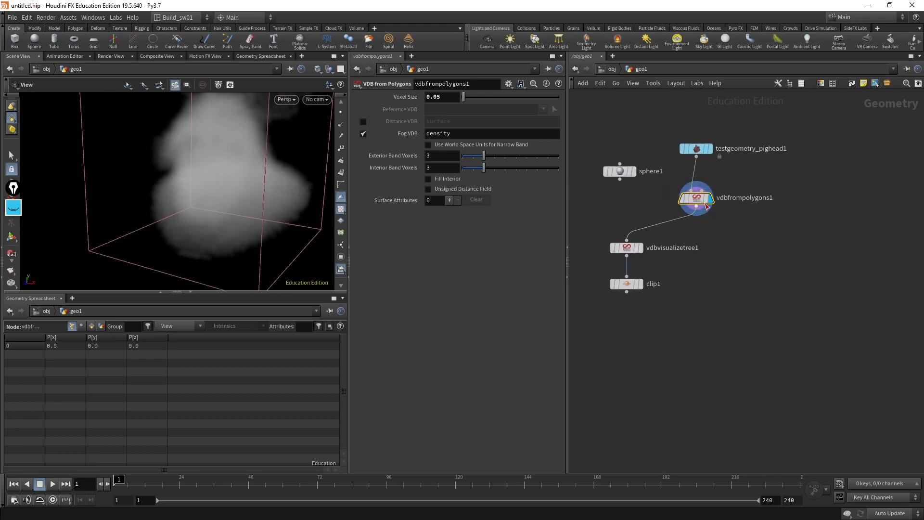
{"action": "left_click_drag", "start_coordinate": [706, 206], "coordinate": [712, 203]}
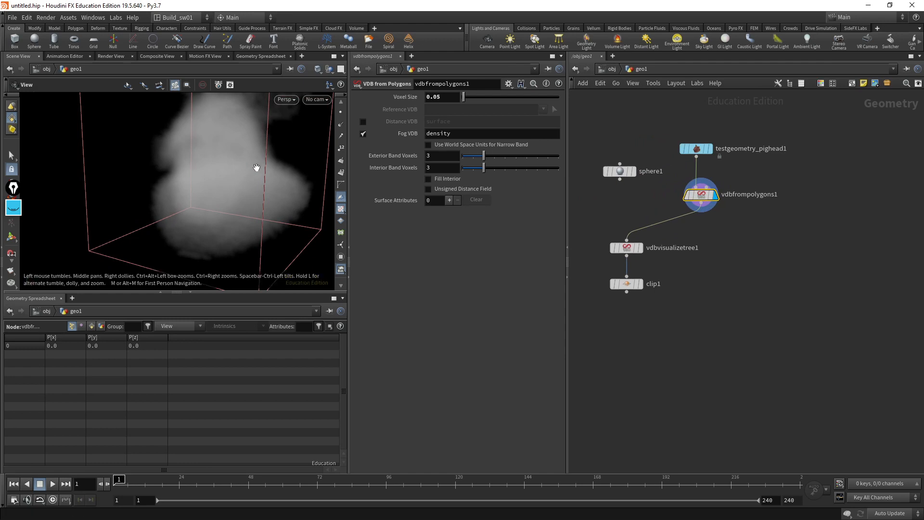
{"action": "middle_click_drag", "start_coordinate": [255, 169], "coordinate": [244, 194]}
{"action": "middle_click_drag", "start_coordinate": [744, 160], "coordinate": [709, 171]}
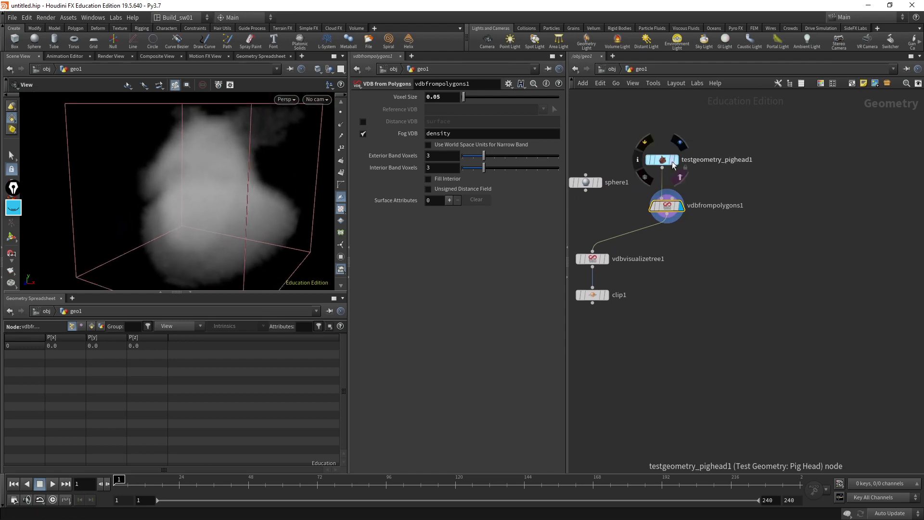
{"action": "left_click_drag", "start_coordinate": [668, 164], "coordinate": [670, 171]}
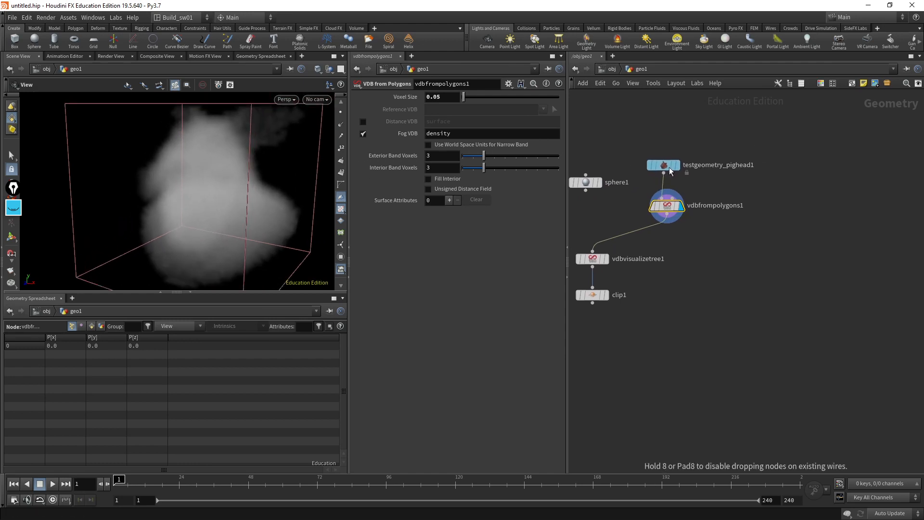
{"action": "left_click_drag", "start_coordinate": [676, 208], "coordinate": [676, 212]}
{"action": "left_click_drag", "start_coordinate": [204, 239], "coordinate": [211, 189]}
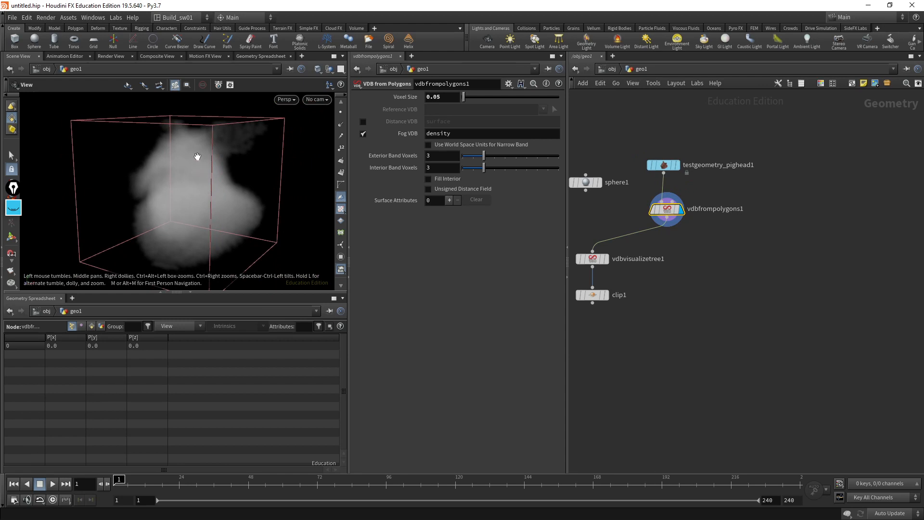
Add a Pyro Solver node and place it in the empty area below vdbfrompolygons1
{"action": "middle_click_drag", "start_coordinate": [717, 295], "coordinate": [705, 248]}
{"action": "key", "text": "Tab"}
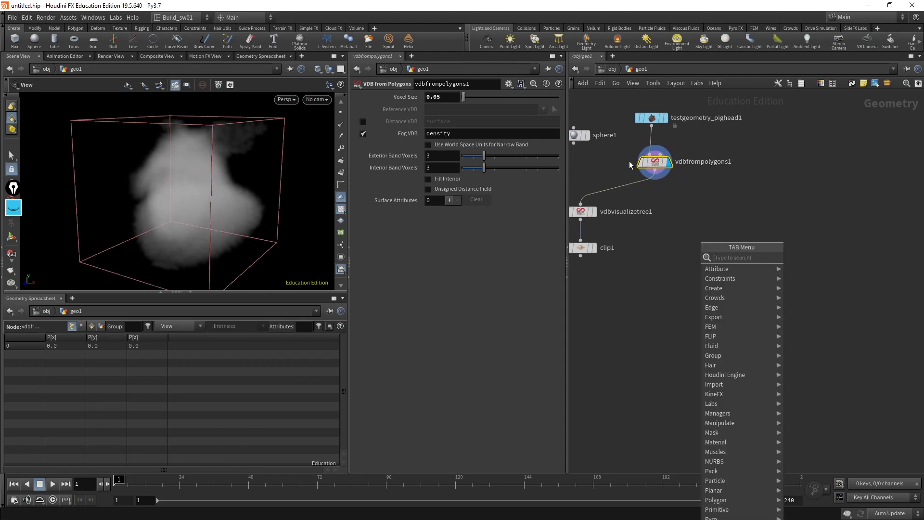
{"action": "type", "text": "pyro"}
{"action": "key", "text": "Return"}
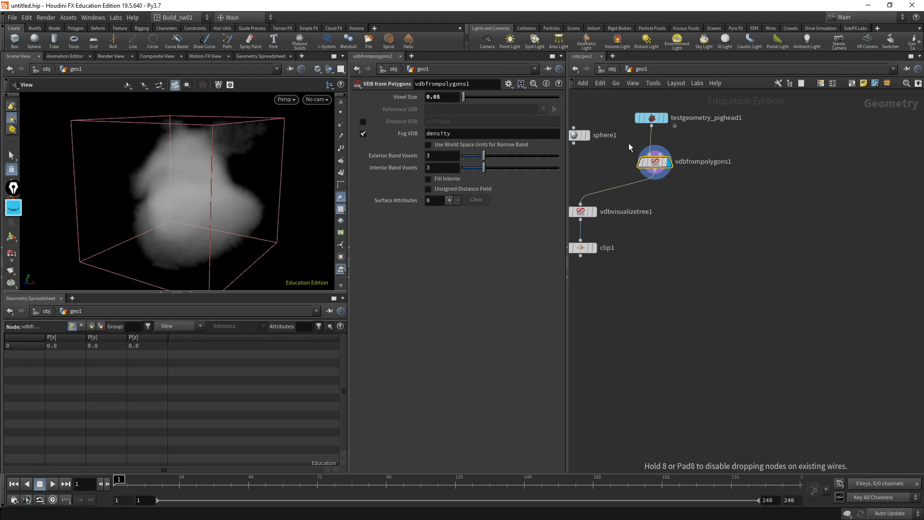
{"action": "left_click", "coordinate": [702, 275]}
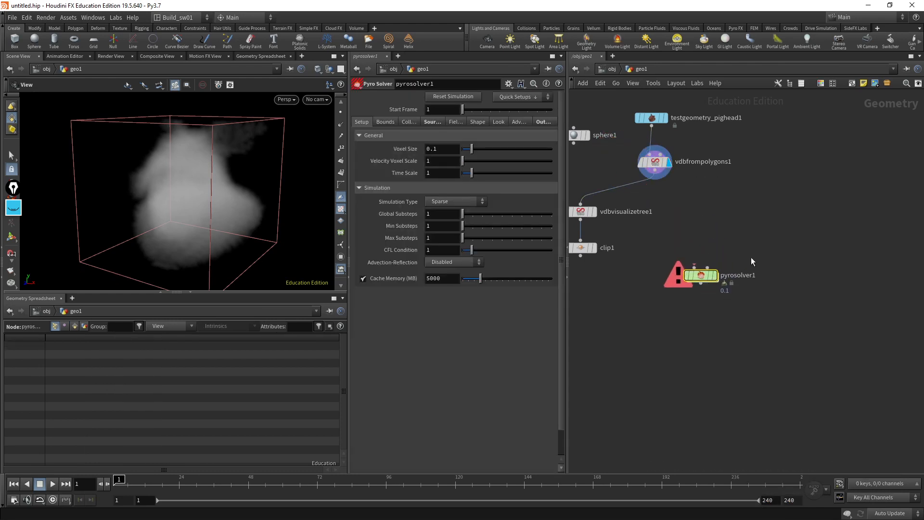
{"action": "middle_click_drag", "start_coordinate": [720, 248], "coordinate": [731, 213]}
{"action": "left_click_drag", "start_coordinate": [715, 240], "coordinate": [659, 282]}
{"action": "middle_click_drag", "start_coordinate": [710, 265], "coordinate": [691, 253]}
{"action": "left_click_drag", "start_coordinate": [634, 274], "coordinate": [642, 319]}
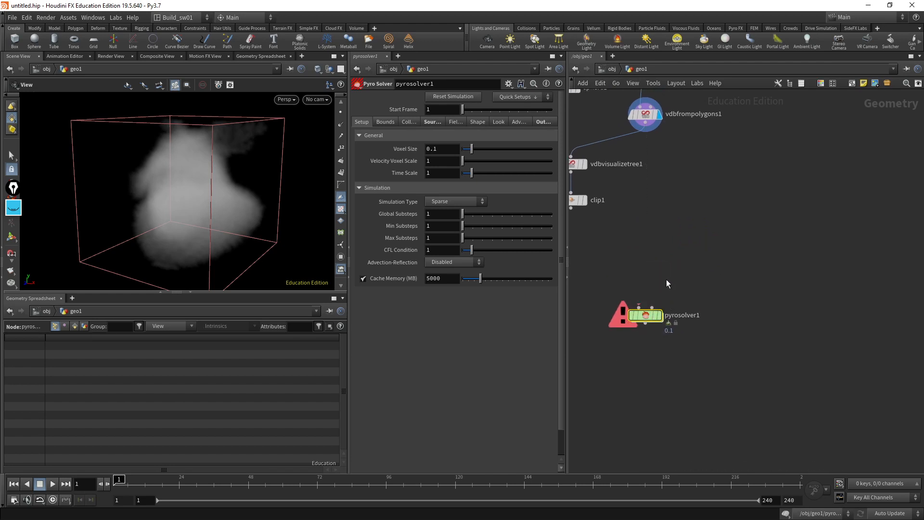
Add a DOP Network node and place it level with pyrosolver1, then select pyrosolver1 for comparison
{"action": "key", "text": "Tab"}
{"action": "type", "text": "dop"}
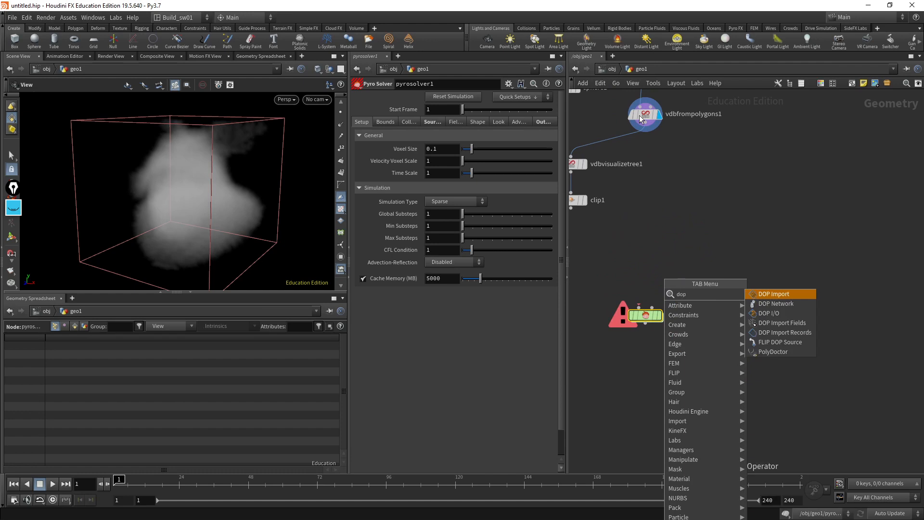
{"action": "key", "text": "Down"}
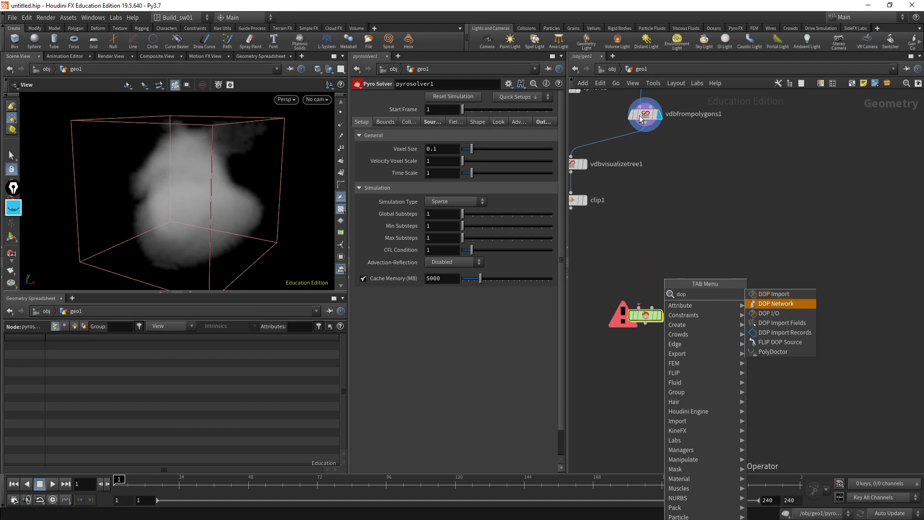
{"action": "key", "text": "Return"}
{"action": "left_click", "coordinate": [641, 119]}
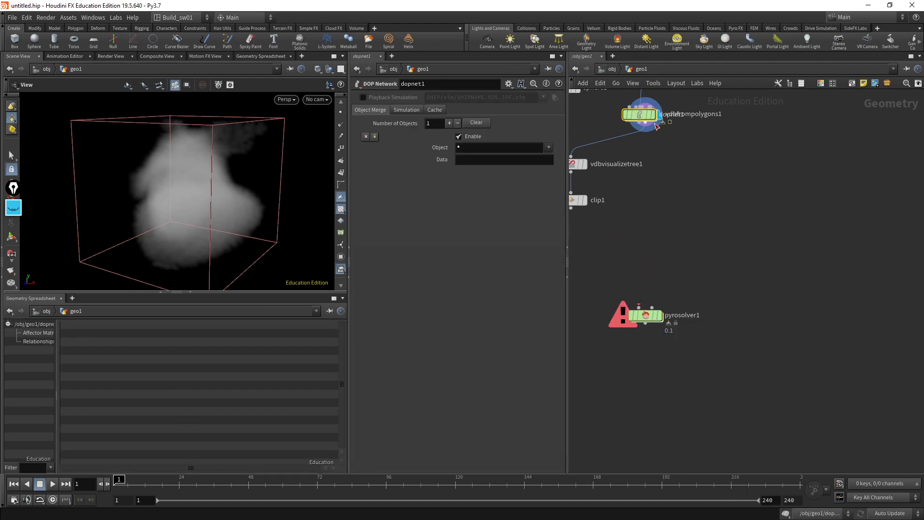
{"action": "left_click_drag", "start_coordinate": [639, 114], "coordinate": [748, 317]}
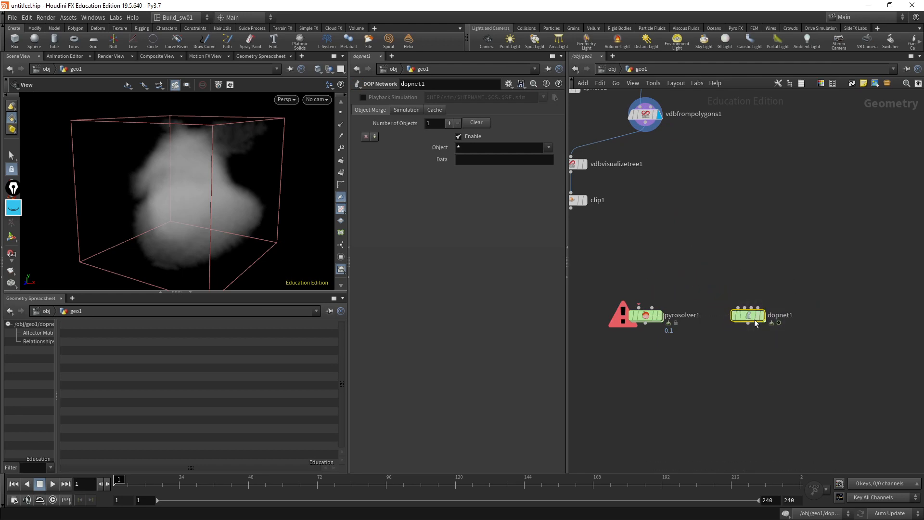
{"action": "mouse_move", "coordinate": [757, 317]}
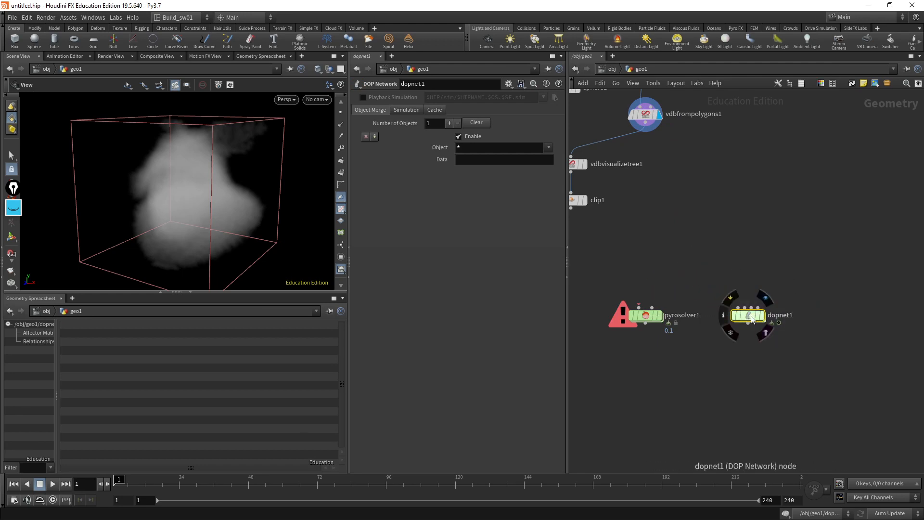
{"action": "left_click", "coordinate": [648, 316]}
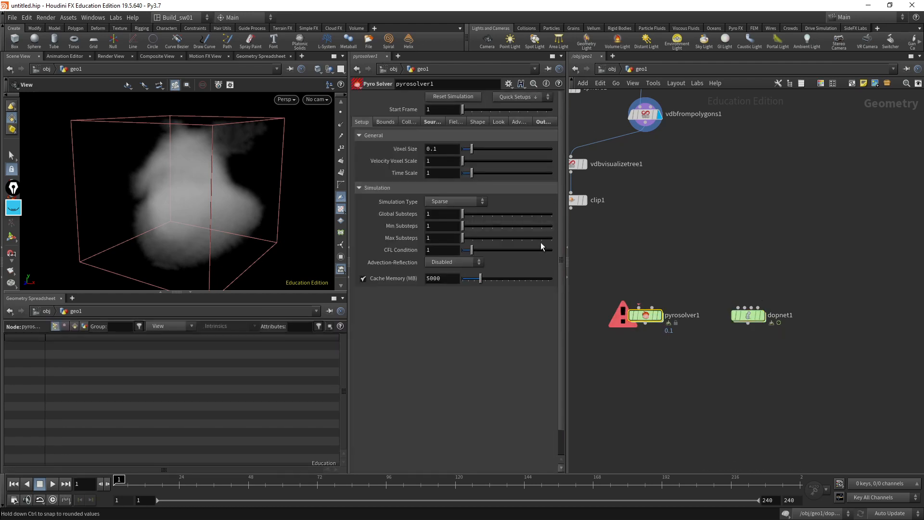
Go inside dopnet1 and add a Smoke Object node above the output node
{"action": "double_click", "coordinate": [752, 318]}
{"action": "left_click_drag", "start_coordinate": [744, 277], "coordinate": [725, 316]}
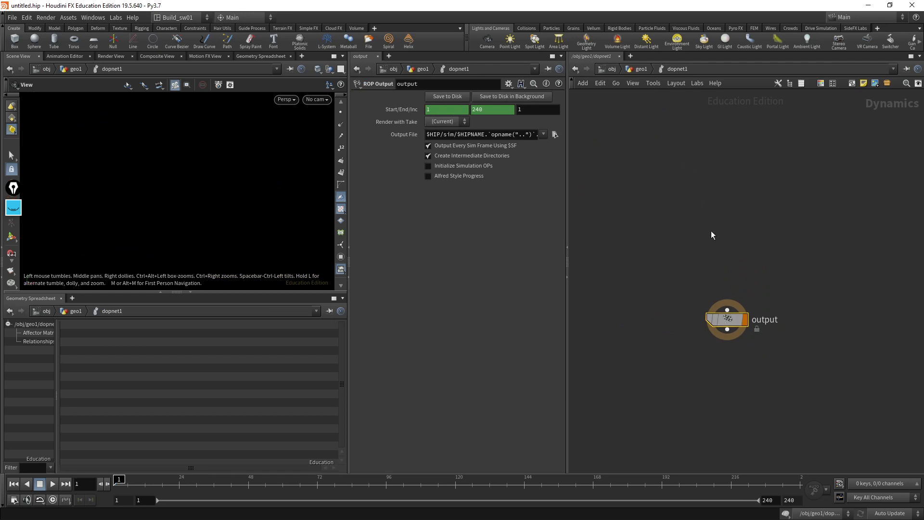
{"action": "middle_click_drag", "start_coordinate": [660, 232], "coordinate": [637, 262]}
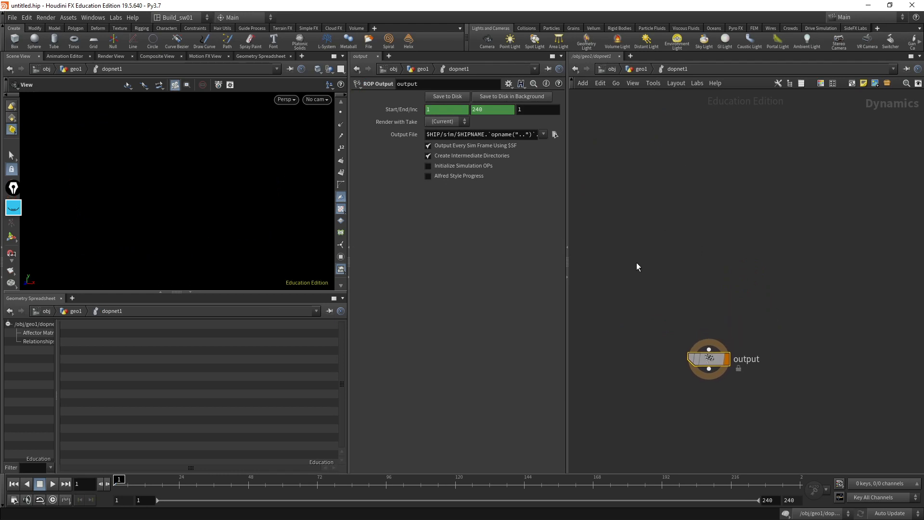
{"action": "key", "text": "Tab"}
{"action": "type", "text": "smoke"}
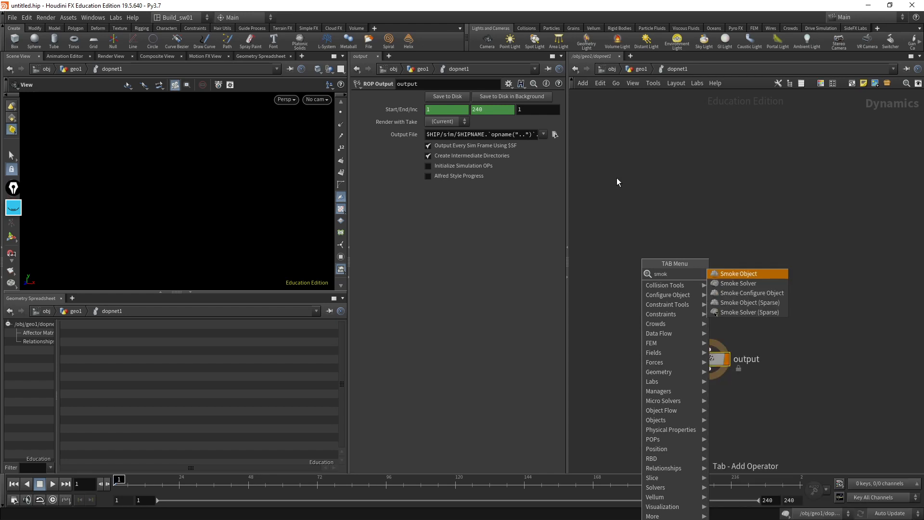
{"action": "key", "text": "Return"}
{"action": "left_click", "coordinate": [616, 178]}
{"action": "left_click_drag", "start_coordinate": [615, 182], "coordinate": [626, 243]}
Add a Volume Source node in the empty area beside smokeobject1
{"action": "mouse_move", "coordinate": [689, 246]}
{"action": "middle_mouse_down"}
{"action": "mouse_move", "coordinate": [672, 247]}
{"action": "mouse_move", "coordinate": [683, 256]}
{"action": "middle_mouse_up"}
{"action": "scroll", "coordinate": [683, 250], "scroll_direction": "down", "scroll_amount": 1}
{"action": "key", "text": "Tab"}
{"action": "type", "text": "sou"}
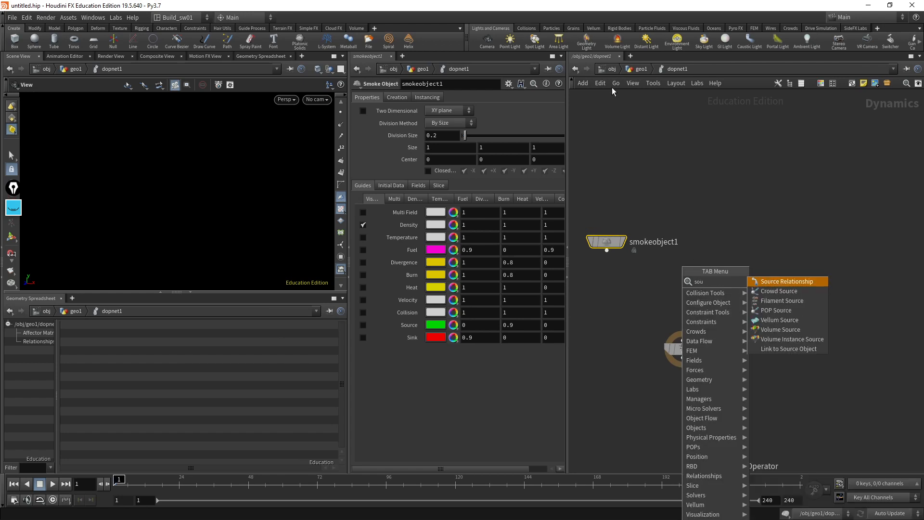
{"action": "key", "text": "Down"}
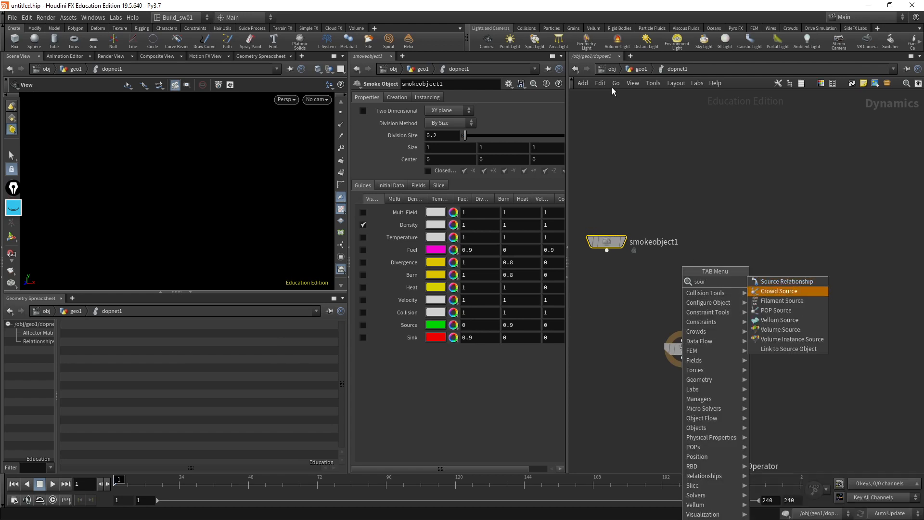
{"action": "key", "text": "Down"}
{"action": "key", "text": "Down"}
{"action": "key", "text": "Down"}
{"action": "key", "text": "Down"}
{"action": "key", "text": "Return"}
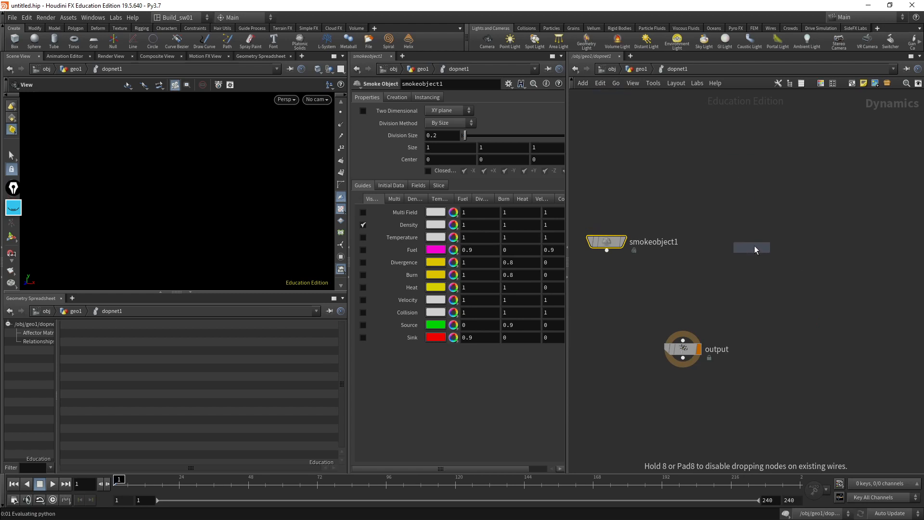
{"action": "left_click", "coordinate": [755, 246]}
Add a Pyro Solver above output and wire smokeobject1 and volumesource1 into it, with its result feeding output
{"action": "key", "text": "Tab"}
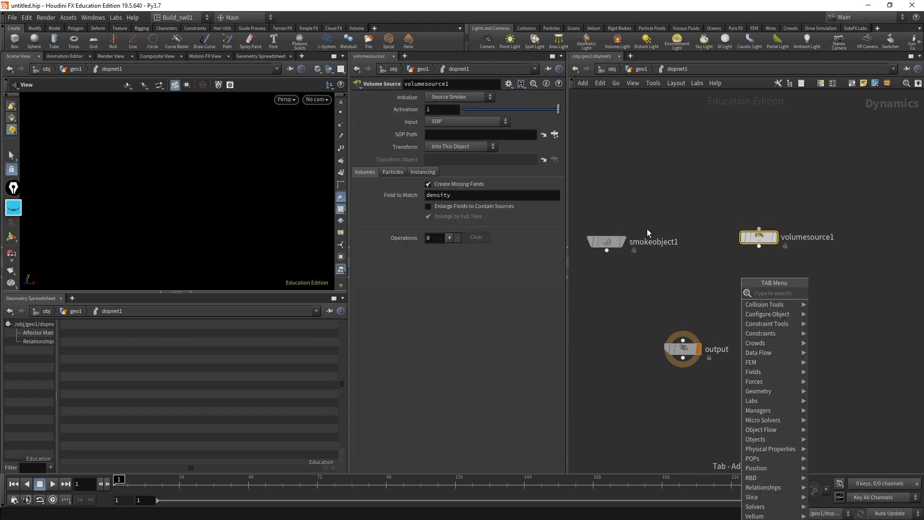
{"action": "type", "text": "pyro"}
{"action": "key", "text": "Return"}
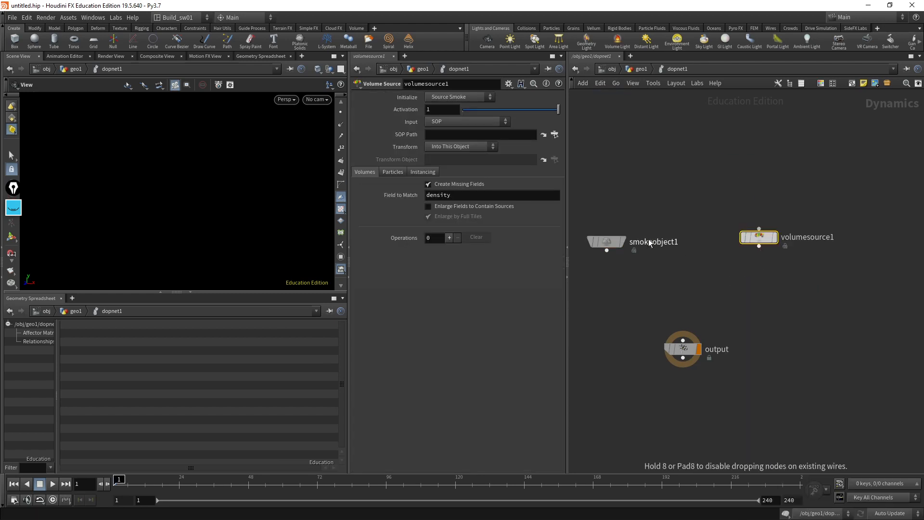
{"action": "left_click", "coordinate": [648, 239]}
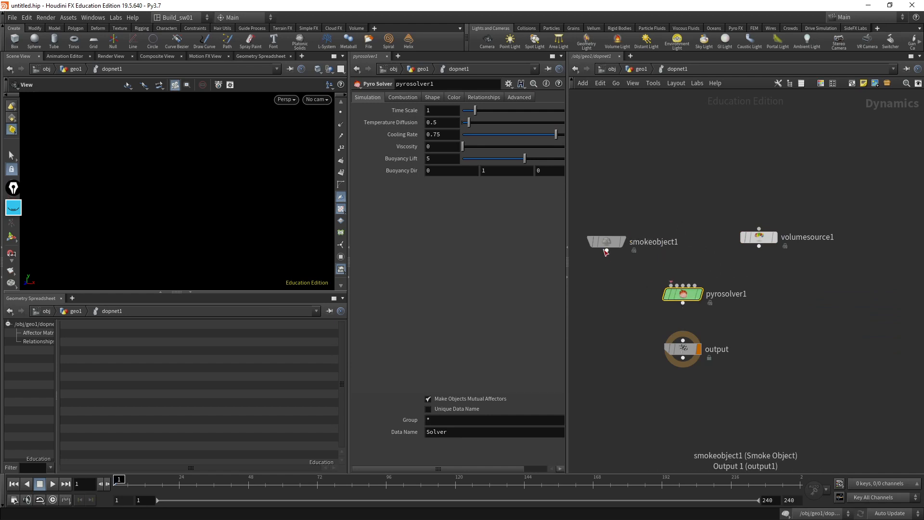
{"action": "left_click_drag", "start_coordinate": [760, 238], "coordinate": [683, 341]}
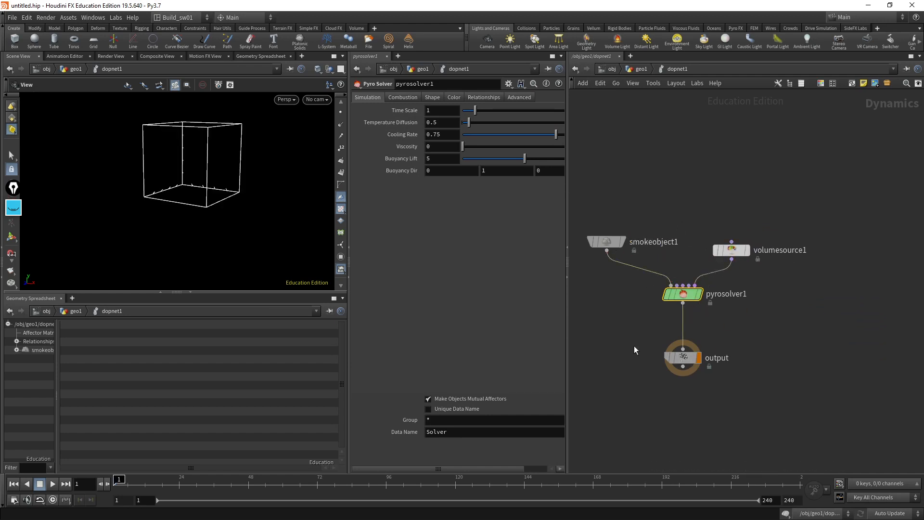
Insert a Gravity Force node on the wire between pyrosolver1 and output
{"action": "key", "text": "Tab"}
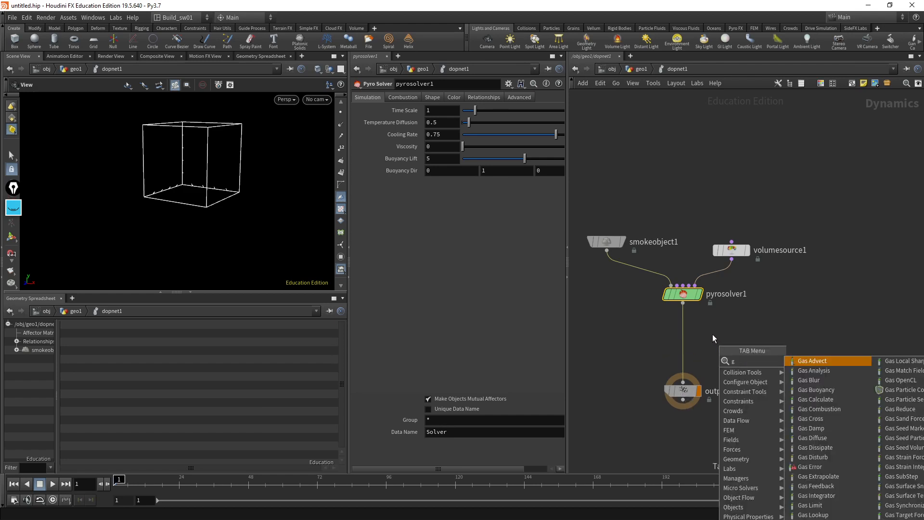
{"action": "mouse_move", "coordinate": [746, 315]}
{"action": "left_click", "coordinate": [804, 353]}
{"action": "left_click", "coordinate": [738, 349]}
{"action": "left_click_drag", "start_coordinate": [737, 350], "coordinate": [684, 351]}
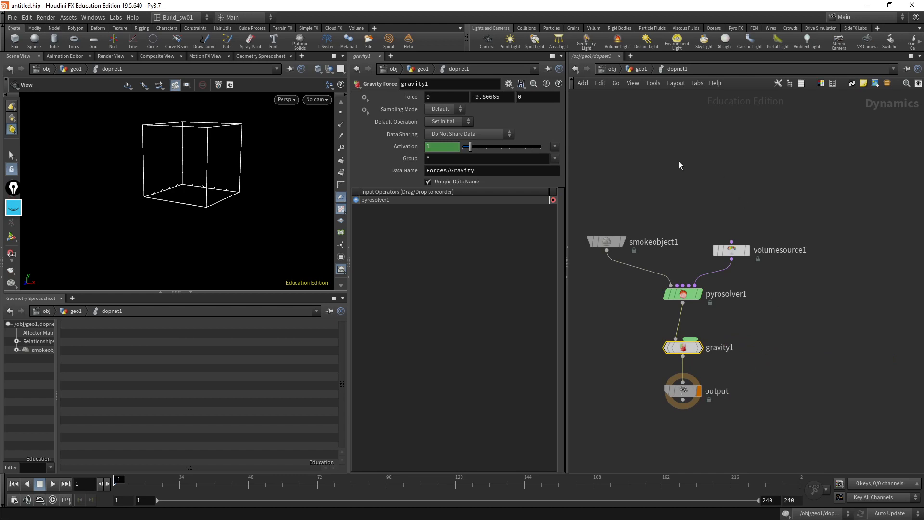
Return to the geo1 network and reposition pyrosolver1 and dopnet1 side by side, looking briefly inside dopnet1
{"action": "left_click", "coordinate": [640, 70]}
{"action": "left_click_drag", "start_coordinate": [668, 297], "coordinate": [648, 271]}
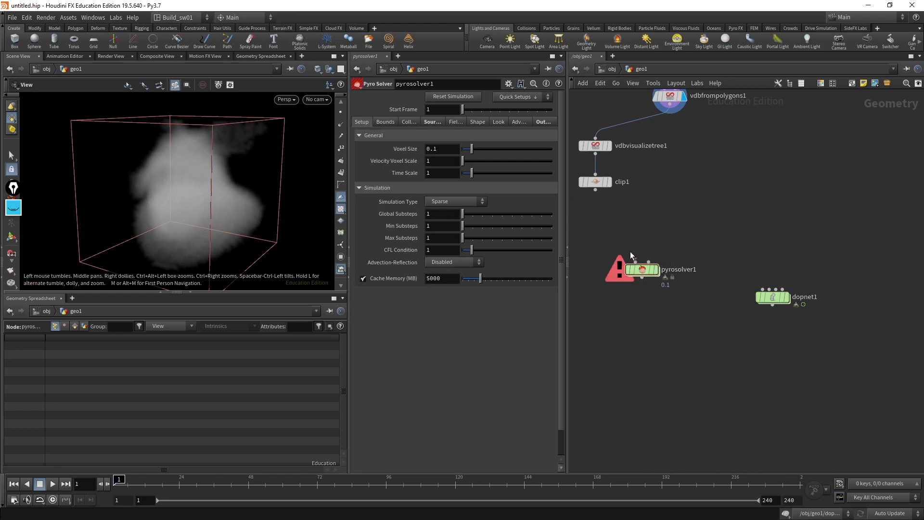
{"action": "left_click_drag", "start_coordinate": [775, 300], "coordinate": [768, 272]}
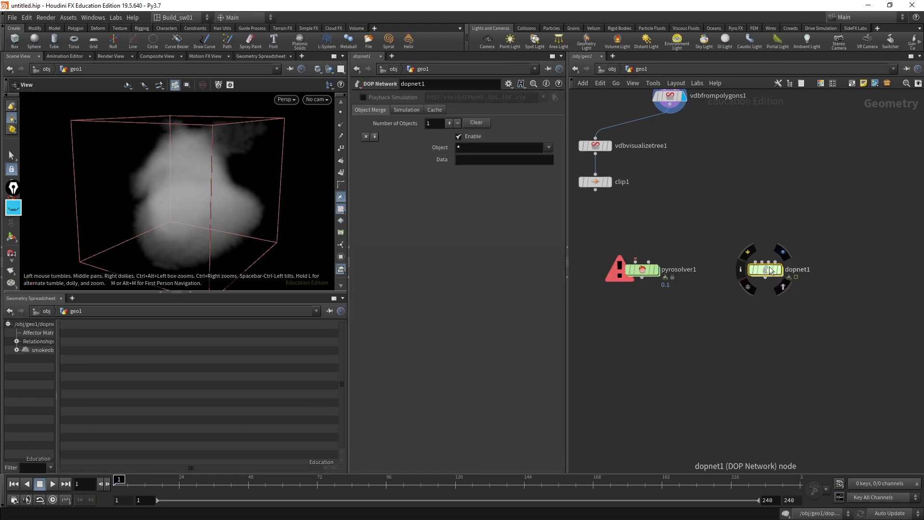
{"action": "double_click", "coordinate": [767, 272]}
{"action": "key", "text": "u"}
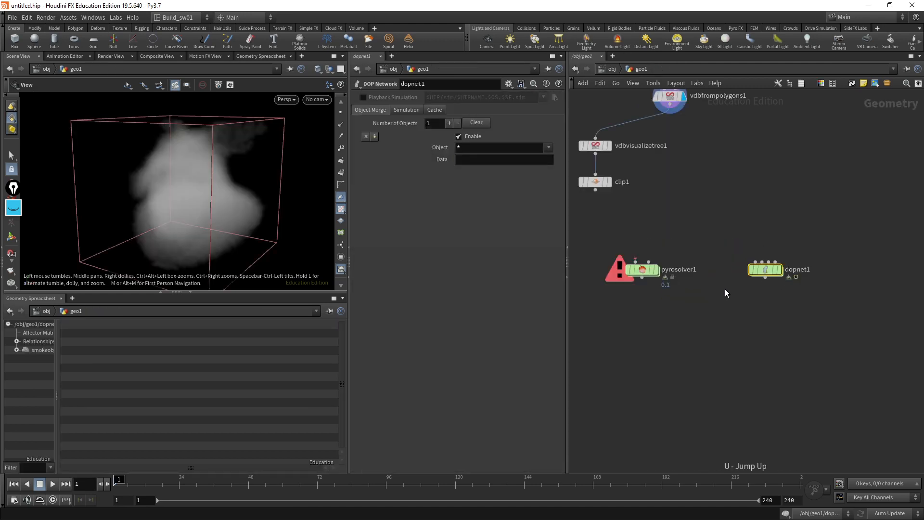
{"action": "left_click_drag", "start_coordinate": [763, 270], "coordinate": [756, 265]}
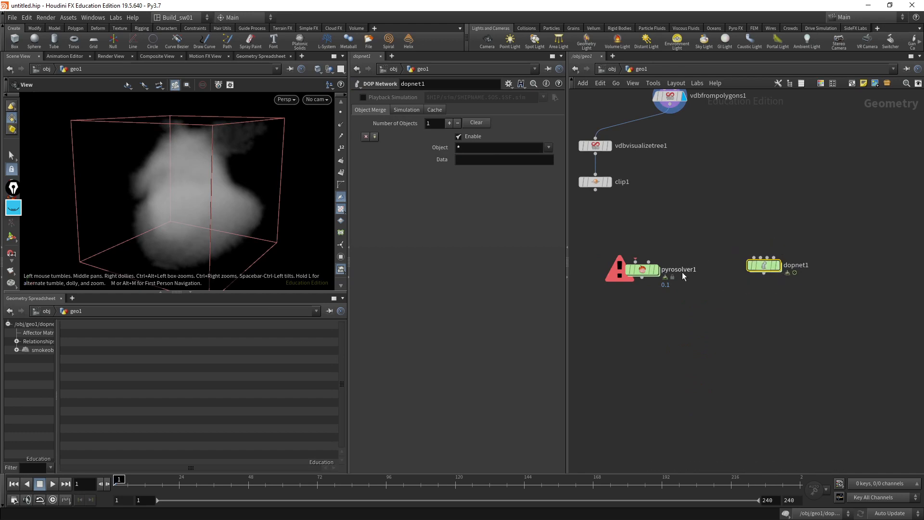
{"action": "mouse_move", "coordinate": [662, 272]}
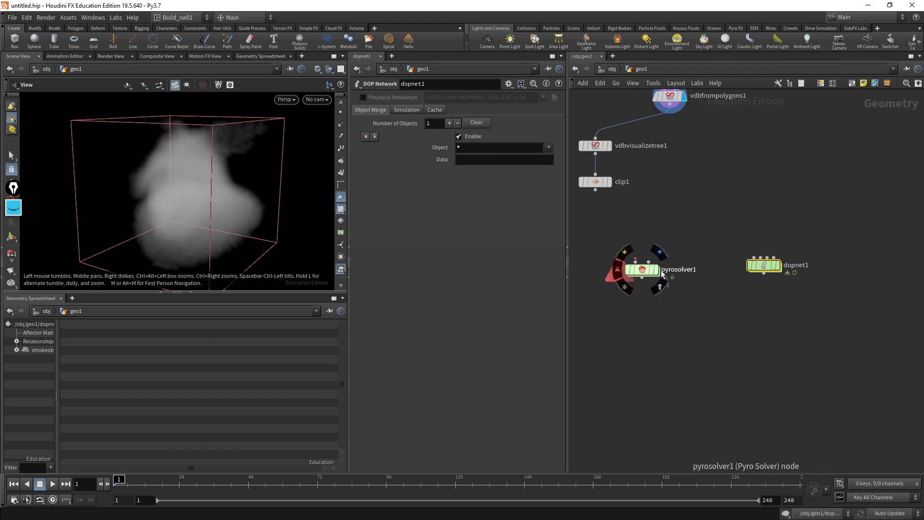
Look inside the dopnet1 and pyrosolver1 networks, returning to the geometry level after each one
{"action": "double_click", "coordinate": [765, 266]}
{"action": "key", "text": "u"}
{"action": "left_click_drag", "start_coordinate": [693, 226], "coordinate": [644, 278]}
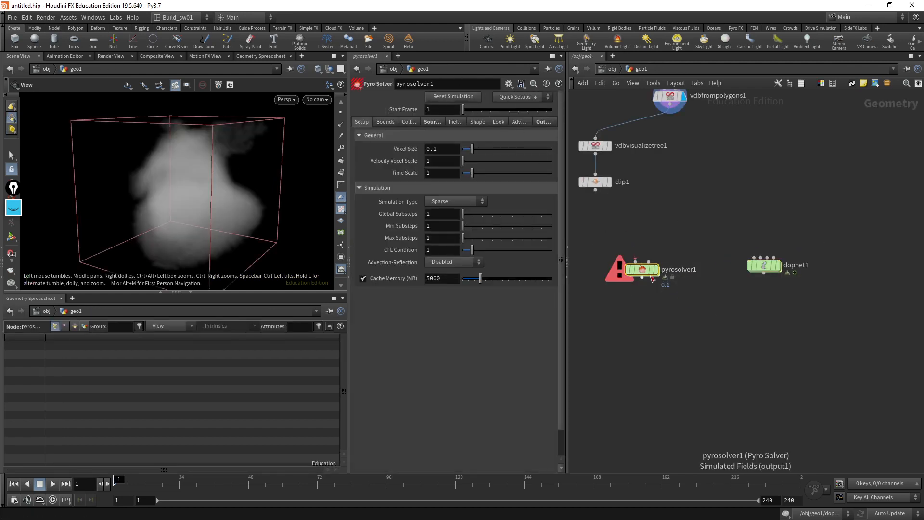
{"action": "double_click", "coordinate": [642, 270]}
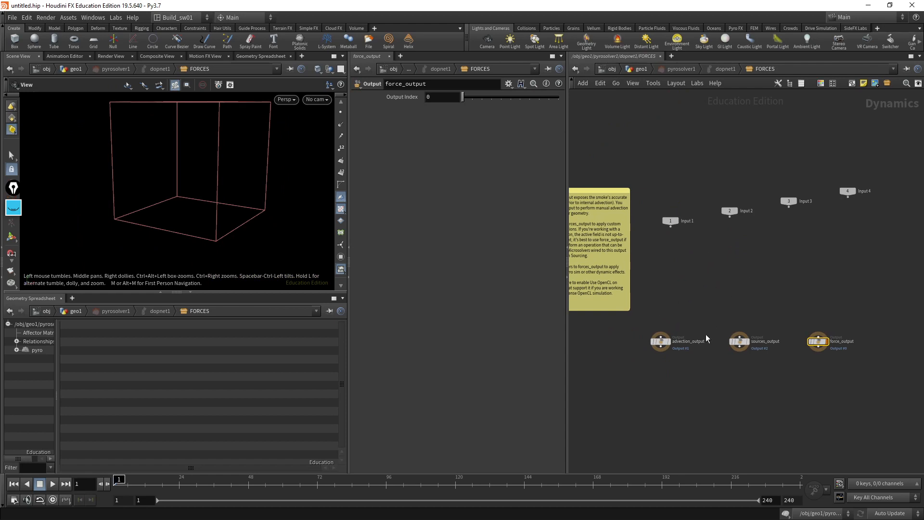
{"action": "middle_click_drag", "start_coordinate": [741, 280], "coordinate": [735, 288]}
{"action": "key", "text": "u"}
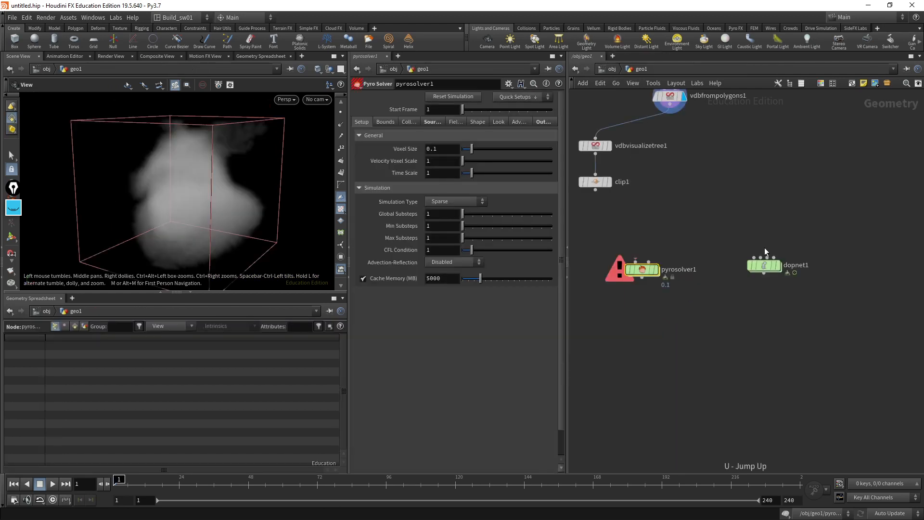
Delete the dopnet1 node and keep pyrosolver1 as the only simulation node
{"action": "left_click_drag", "start_coordinate": [804, 229], "coordinate": [651, 285]}
{"action": "middle_click_drag", "start_coordinate": [698, 245], "coordinate": [713, 285]}
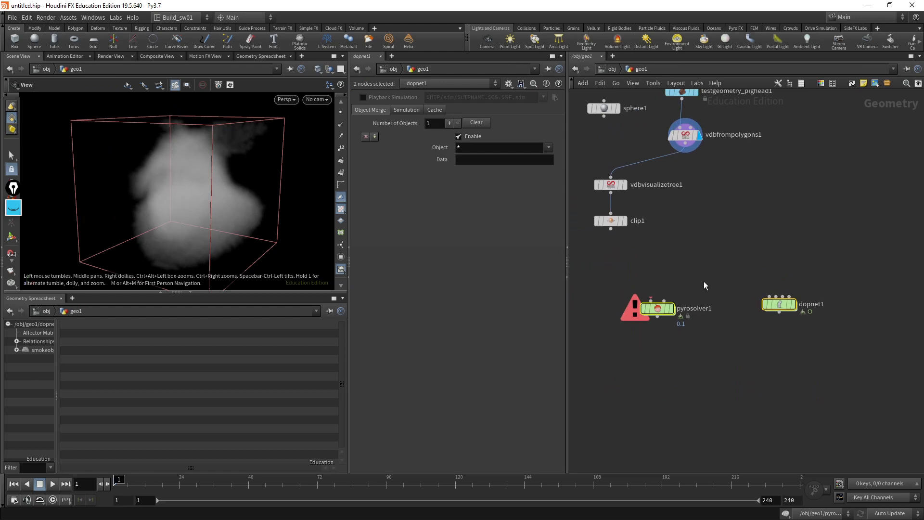
{"action": "left_click", "coordinate": [772, 304]}
{"action": "key", "text": "Delete"}
{"action": "left_click", "coordinate": [673, 309]}
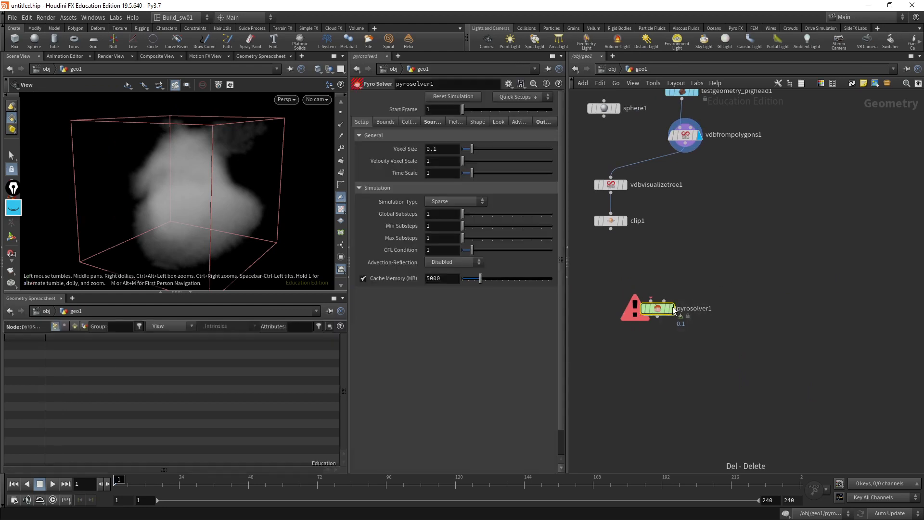
Move the pyrosolver1 node to an empty area of the network, away from the VDB node chain
{"action": "left_click_drag", "start_coordinate": [673, 310], "coordinate": [701, 308]}
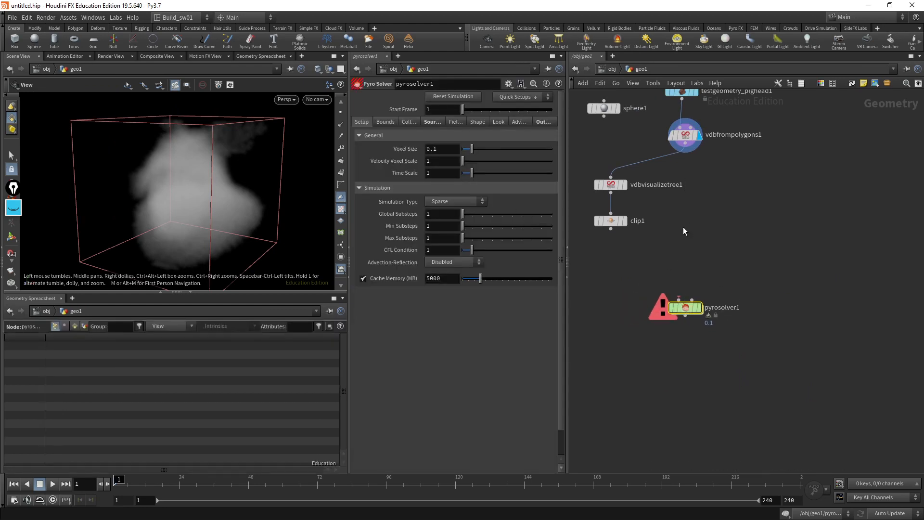
{"action": "middle_click_drag", "start_coordinate": [707, 257], "coordinate": [714, 313]}
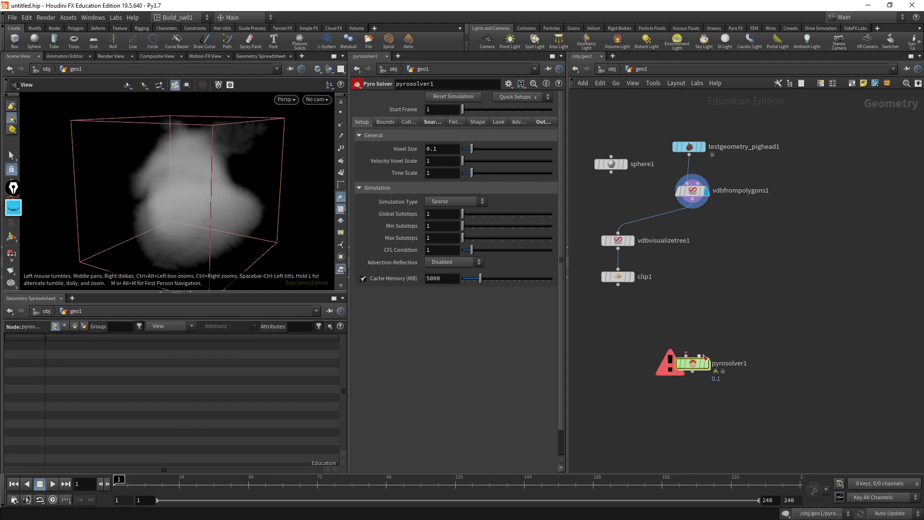
{"action": "left_click_drag", "start_coordinate": [698, 362], "coordinate": [811, 286]}
{"action": "middle_click_drag", "start_coordinate": [783, 184], "coordinate": [608, 212]}
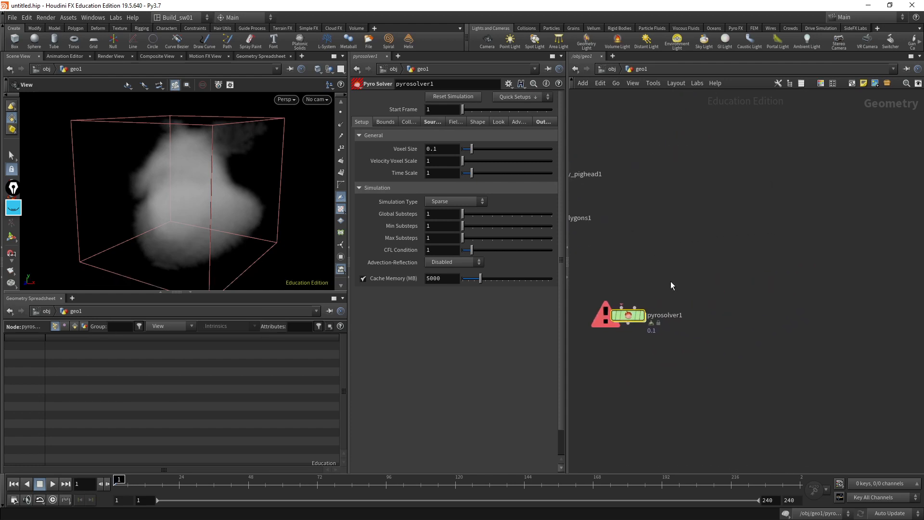
{"action": "left_click_drag", "start_coordinate": [629, 315], "coordinate": [716, 308]}
{"action": "middle_click_drag", "start_coordinate": [689, 192], "coordinate": [749, 202]}
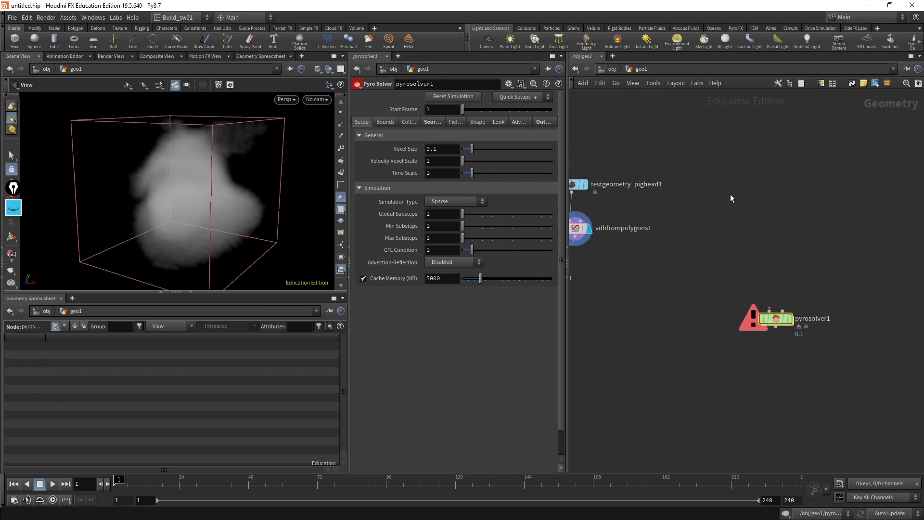
Add a new sphere node above pyrosolver1 in the empty area of the network
{"action": "key", "text": "Tab"}
{"action": "type", "text": "sphere"}
{"action": "key", "text": "Return"}
{"action": "left_click", "coordinate": [794, 168]}
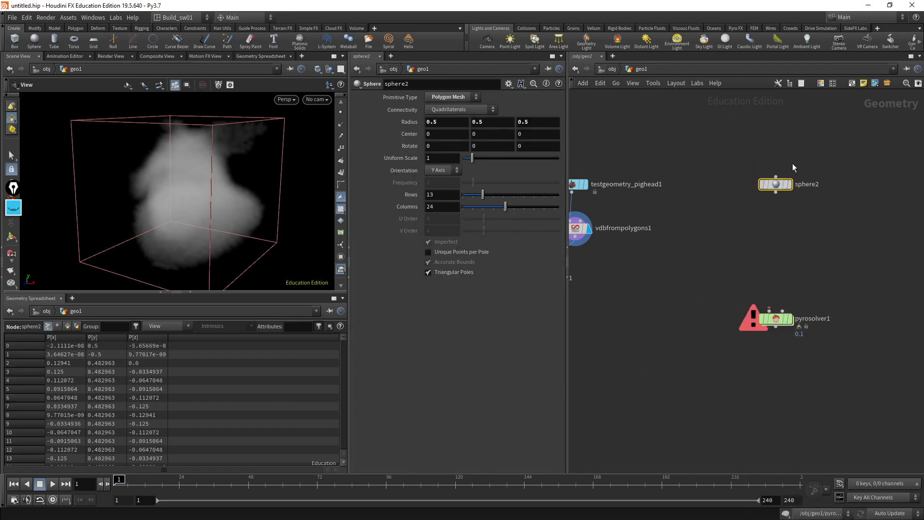
Show the new sphere in the viewport and set its primitive type to Polygon
{"action": "middle_click_drag", "start_coordinate": [761, 209], "coordinate": [723, 204]}
{"action": "left_click", "coordinate": [753, 180]}
{"action": "mouse_move", "coordinate": [743, 182]}
{"action": "left_mouse_down"}
{"action": "mouse_move", "coordinate": [752, 188]}
{"action": "mouse_move", "coordinate": [735, 181]}
{"action": "left_mouse_up"}
{"action": "left_click", "coordinate": [461, 97]}
{"action": "left_click", "coordinate": [460, 109]}
Add a Pyro Source node between sphere2 and pyrosolver1, moving the solver down slightly to make room
{"action": "left_click_drag", "start_coordinate": [742, 313], "coordinate": [738, 330]}
{"action": "key", "text": "Tab"}
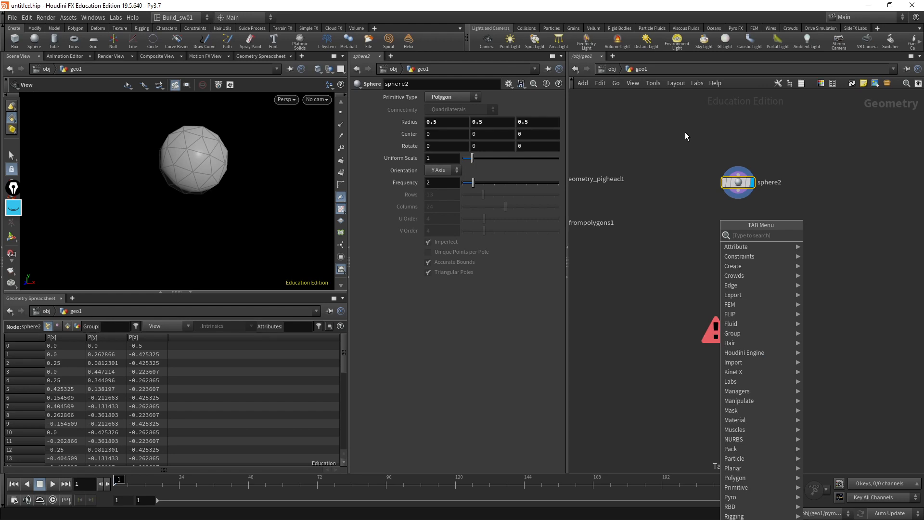
{"action": "type", "text": "sor"}
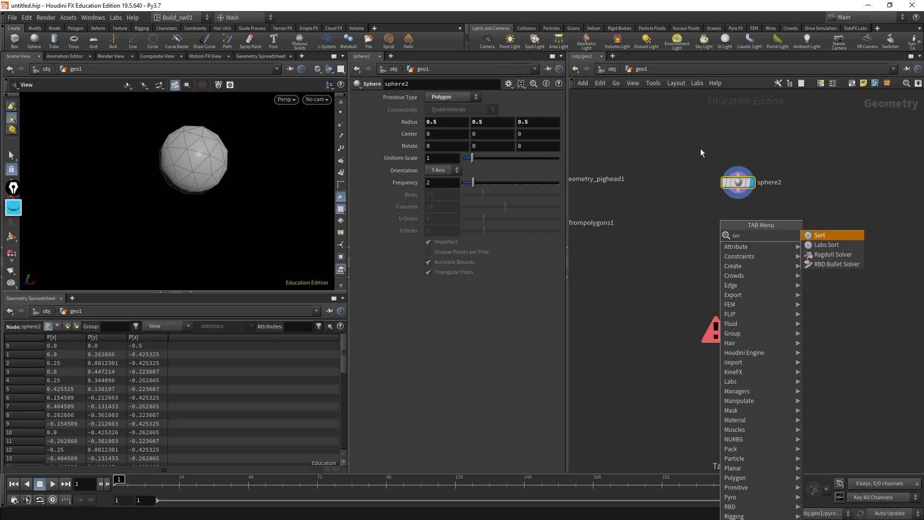
{"action": "key", "text": "BackSpace"}
{"action": "key", "text": "BackSpace"}
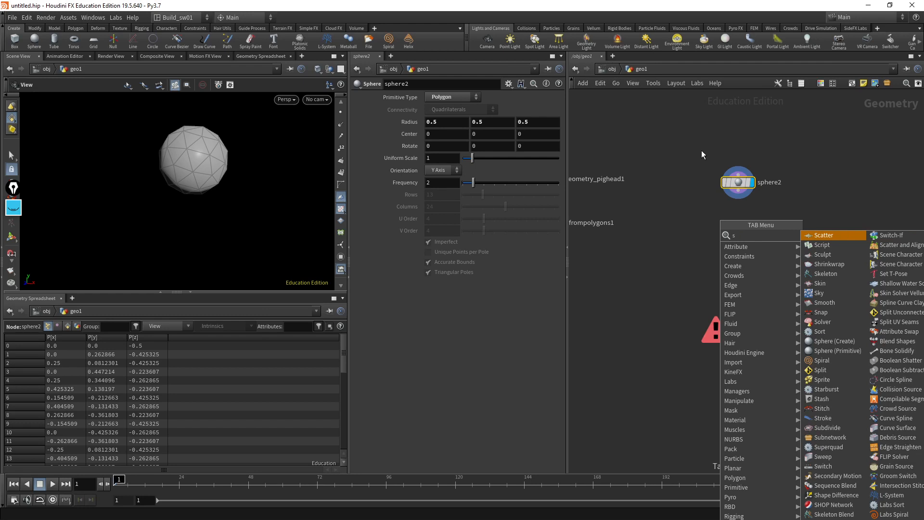
{"action": "type", "text": "ource"}
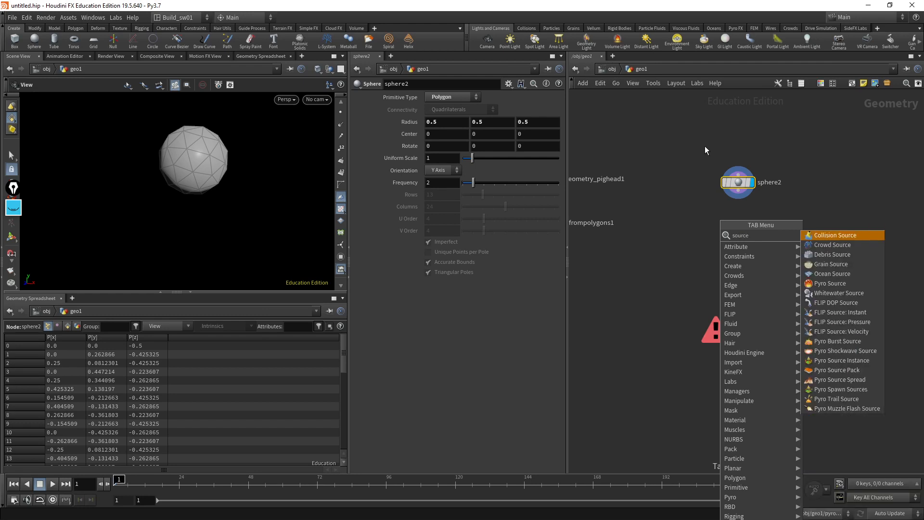
{"action": "left_click", "coordinate": [827, 285]}
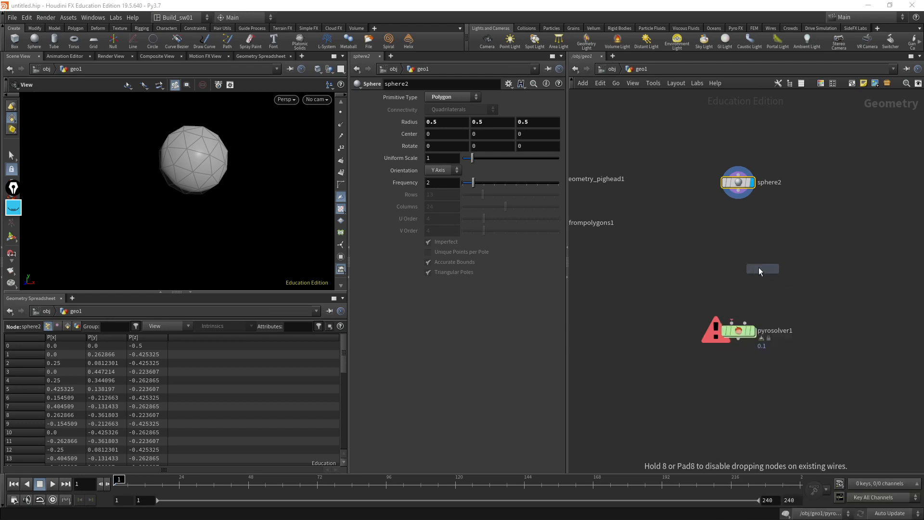
{"action": "left_click", "coordinate": [739, 258]}
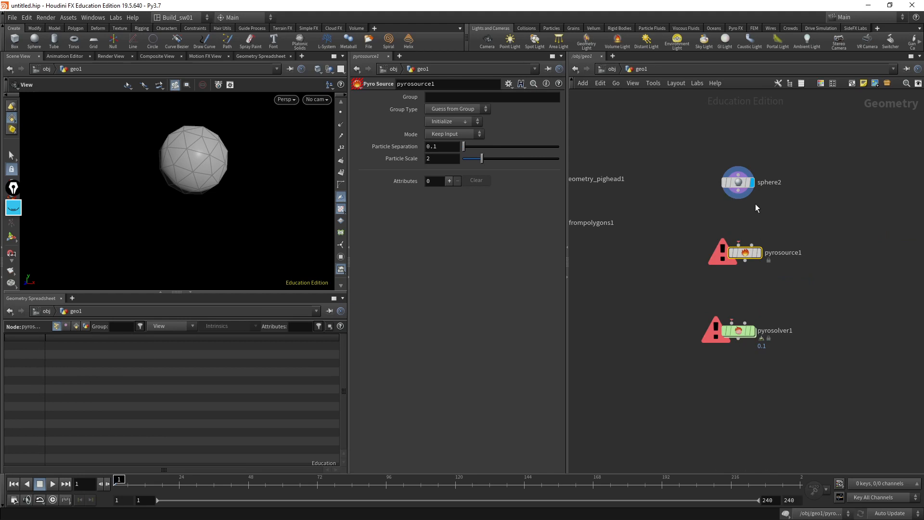
Connect sphere2 to the first input of pyrosource1, display pyrosource1, and tidy the node layout
{"action": "left_click_drag", "start_coordinate": [738, 190], "coordinate": [738, 244]}
{"action": "left_click", "coordinate": [759, 254]}
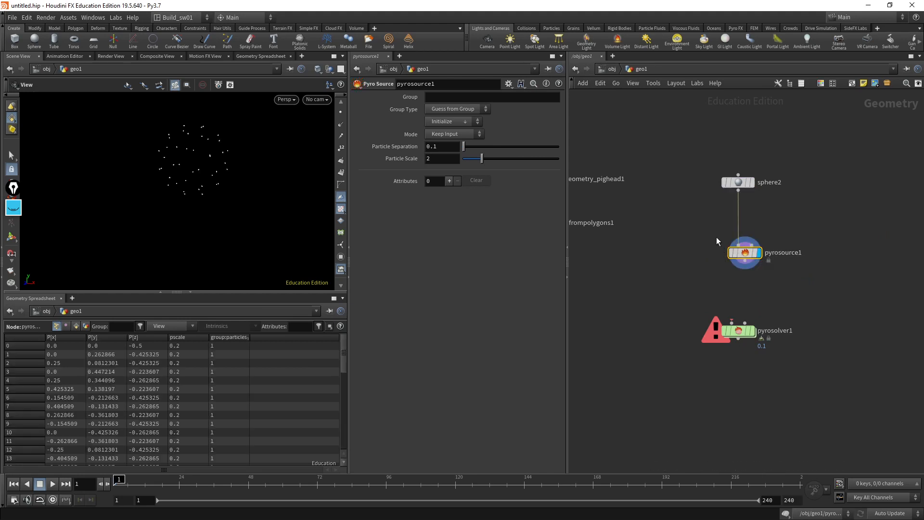
{"action": "key", "text": "f"}
{"action": "key", "text": "l"}
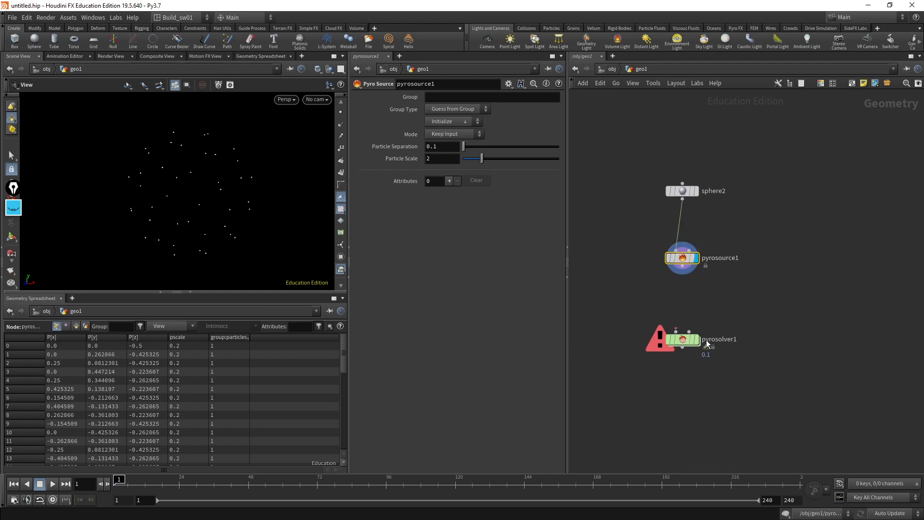
Arrange sphere2 and pyrosource1 close together in a column, with pyrosolver1 spaced well below them
{"action": "left_click_drag", "start_coordinate": [699, 348], "coordinate": [700, 349]}
{"action": "mouse_move", "coordinate": [686, 259]}
{"action": "left_mouse_down"}
{"action": "mouse_move", "coordinate": [686, 250]}
{"action": "mouse_move", "coordinate": [691, 259]}
{"action": "left_mouse_up"}
{"action": "left_click_drag", "start_coordinate": [686, 192], "coordinate": [689, 204]}
{"action": "left_click", "coordinate": [707, 345]}
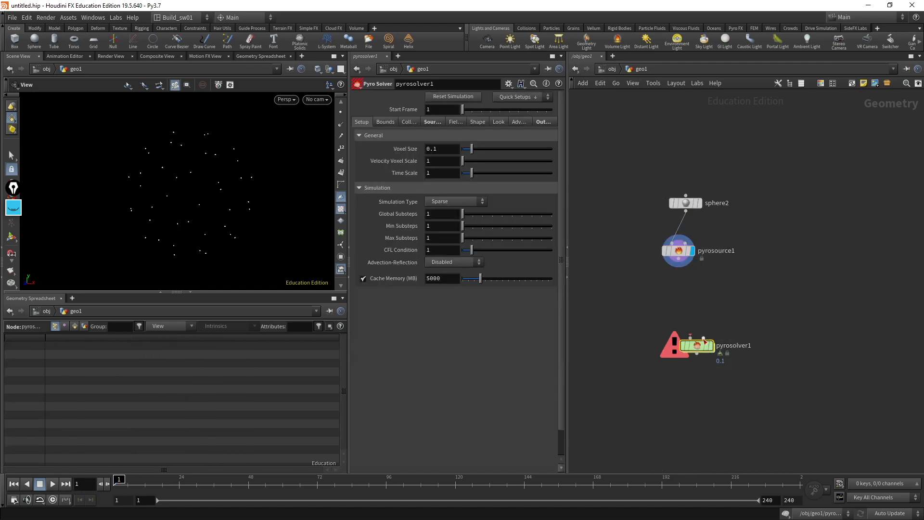
{"action": "left_click_drag", "start_coordinate": [708, 346], "coordinate": [702, 369]}
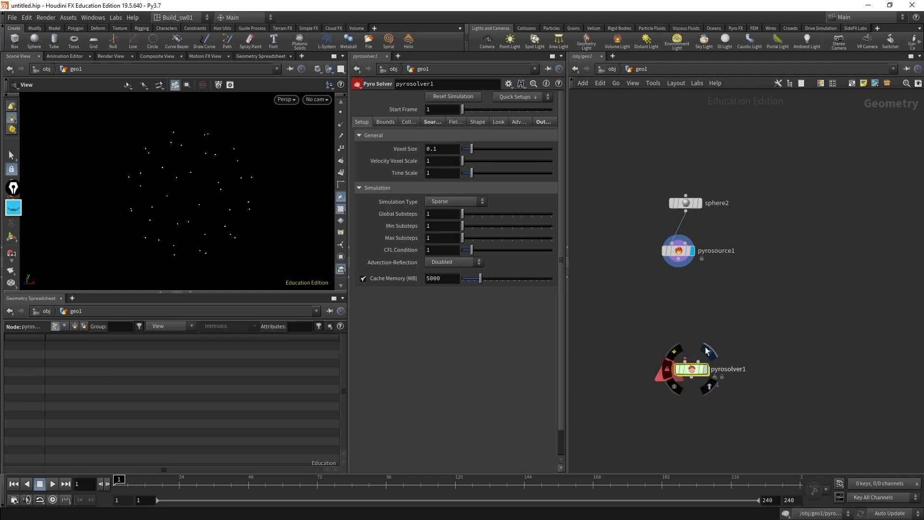
{"action": "left_click_drag", "start_coordinate": [684, 254], "coordinate": [691, 249]}
{"action": "middle_click_drag", "start_coordinate": [741, 363], "coordinate": [695, 352]}
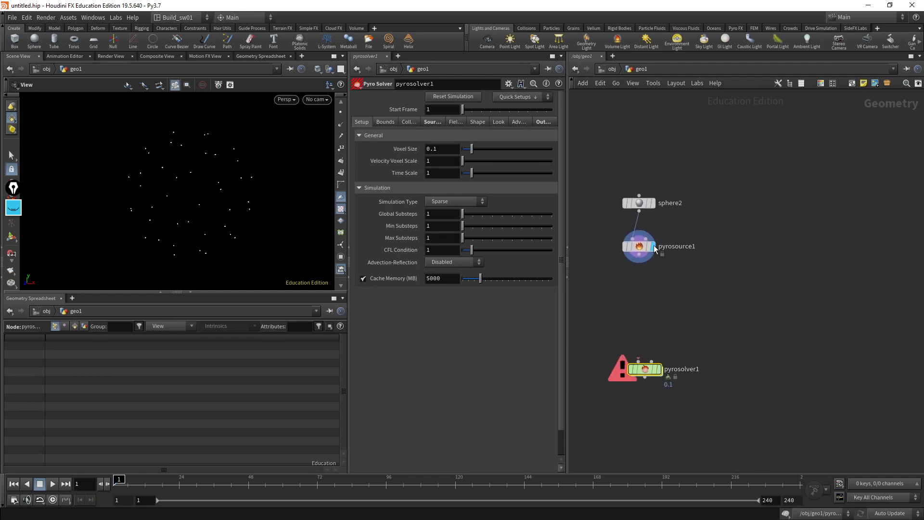
{"action": "middle_click_drag", "start_coordinate": [675, 296], "coordinate": [685, 321]}
Compare the sphere2 geometry with the points output by pyrosource1 in the viewport
{"action": "left_click_drag", "start_coordinate": [709, 254], "coordinate": [648, 295]}
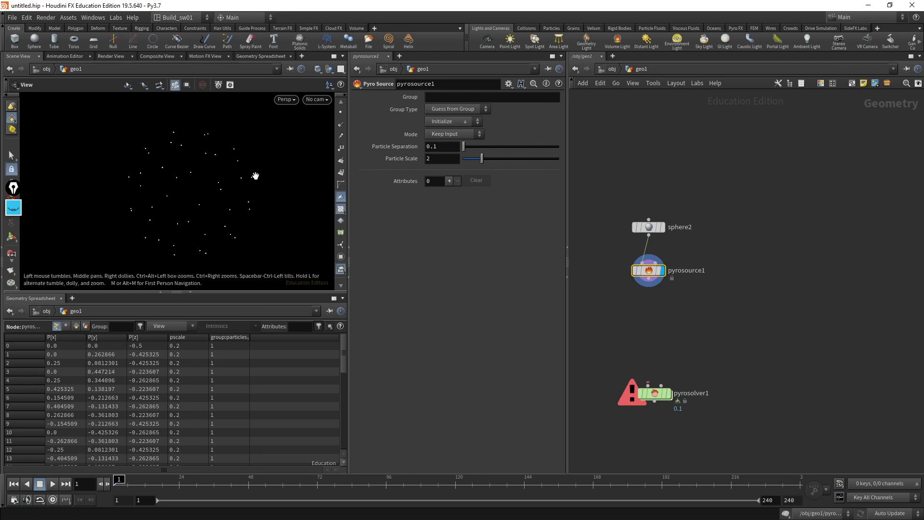
{"action": "left_click", "coordinate": [663, 229]}
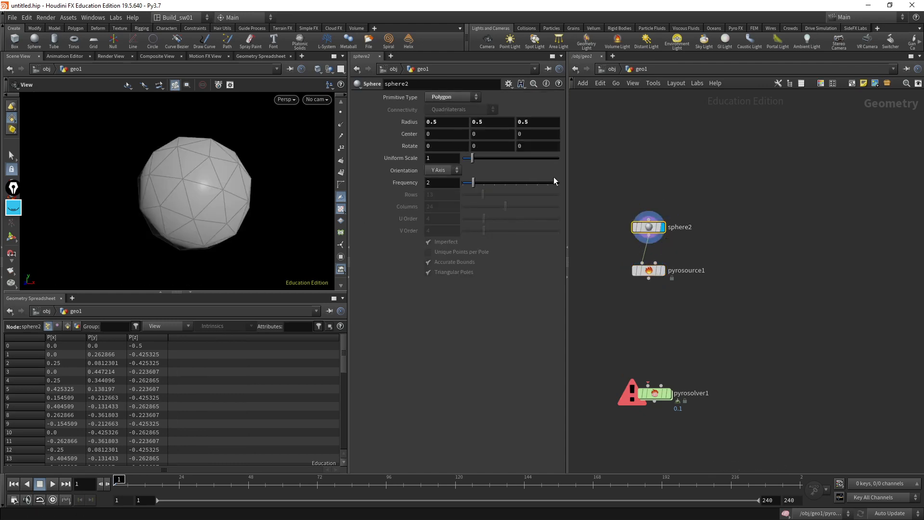
{"action": "left_click", "coordinate": [663, 270]}
{"action": "left_click_drag", "start_coordinate": [227, 200], "coordinate": [257, 194]}
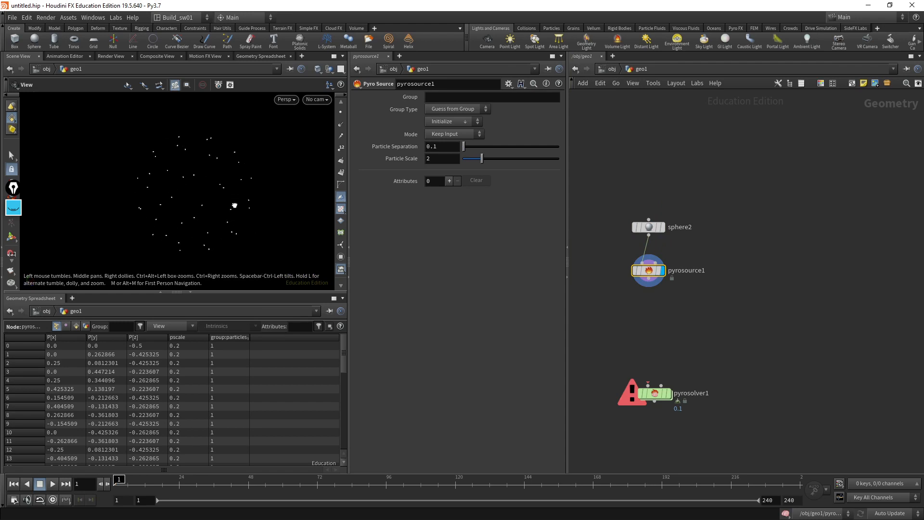
{"action": "left_click_drag", "start_coordinate": [238, 218], "coordinate": [271, 107]}
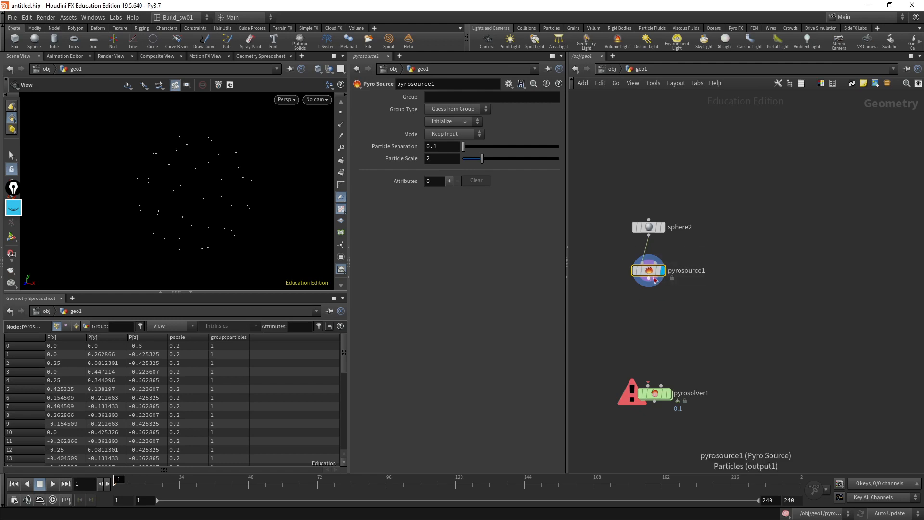
{"action": "mouse_move", "coordinate": [670, 266]}
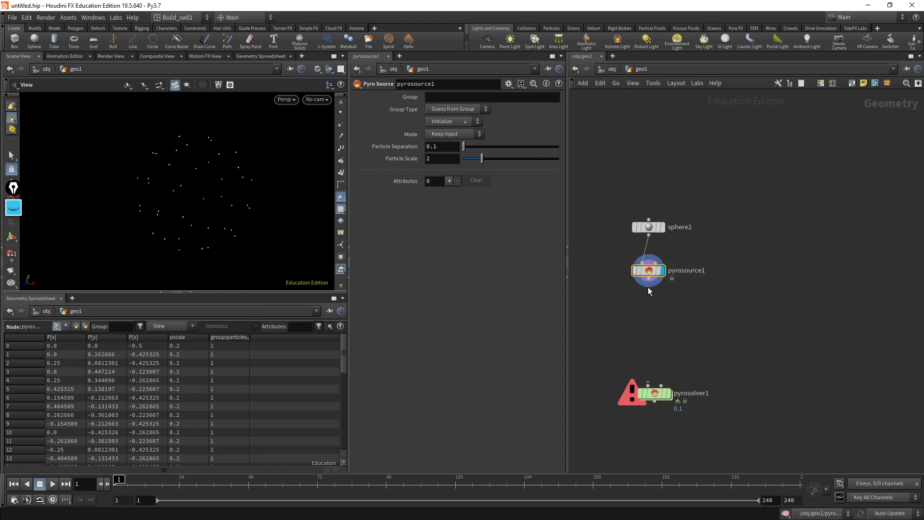
Initialize pyrosource1 with the Source Smoke preset and widen the parameter pane to show the full attribute names
{"action": "left_click", "coordinate": [454, 123]}
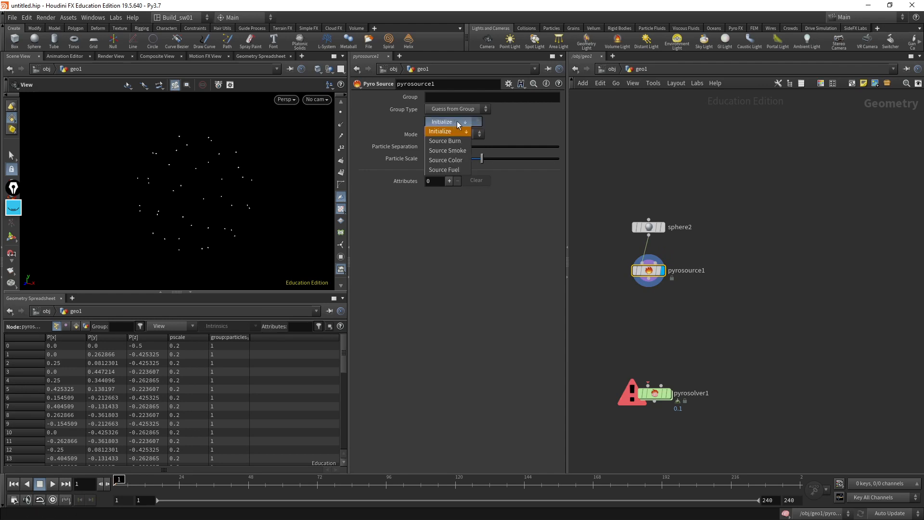
{"action": "left_click", "coordinate": [455, 150]}
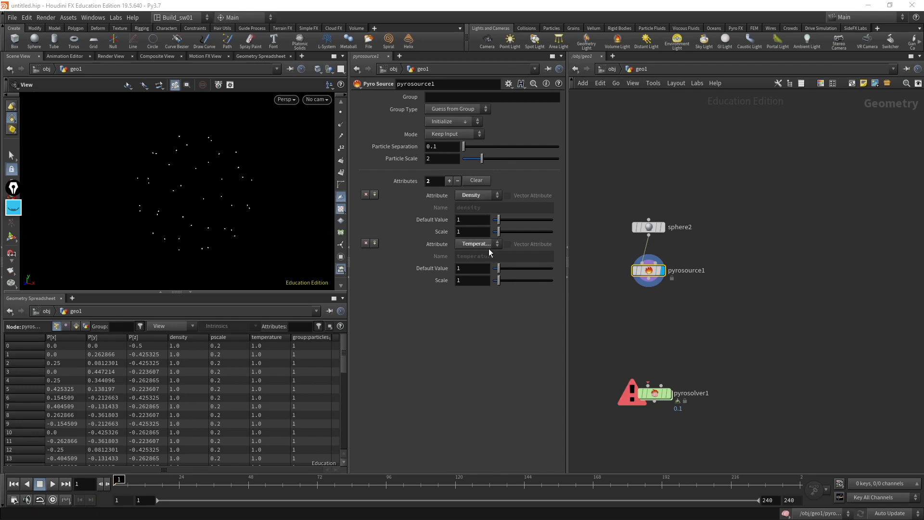
{"action": "left_click_drag", "start_coordinate": [350, 228], "coordinate": [318, 229]}
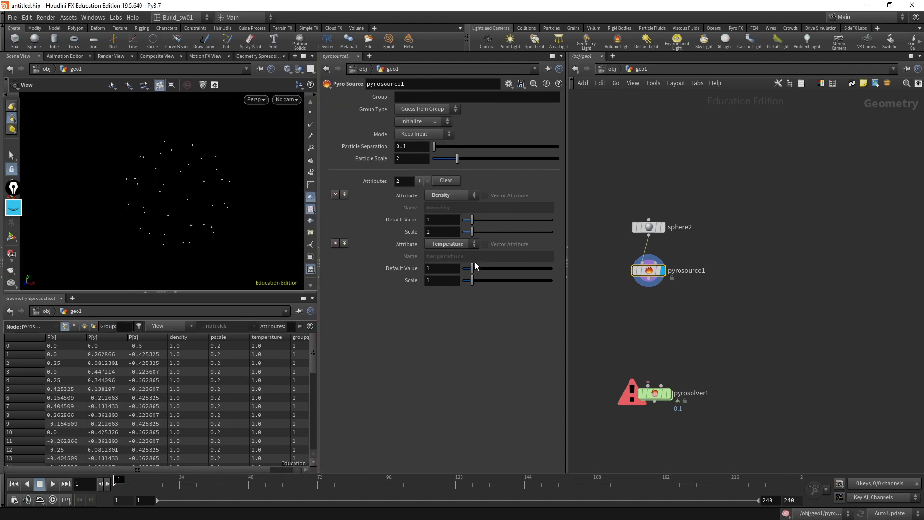
{"action": "mouse_move", "coordinate": [278, 212]}
{"action": "middle_mouse_down"}
{"action": "mouse_move", "coordinate": [256, 196]}
{"action": "mouse_move", "coordinate": [249, 227]}
{"action": "mouse_move", "coordinate": [285, 223]}
{"action": "middle_mouse_up"}
{"action": "middle_click_drag", "start_coordinate": [664, 177], "coordinate": [662, 145]}
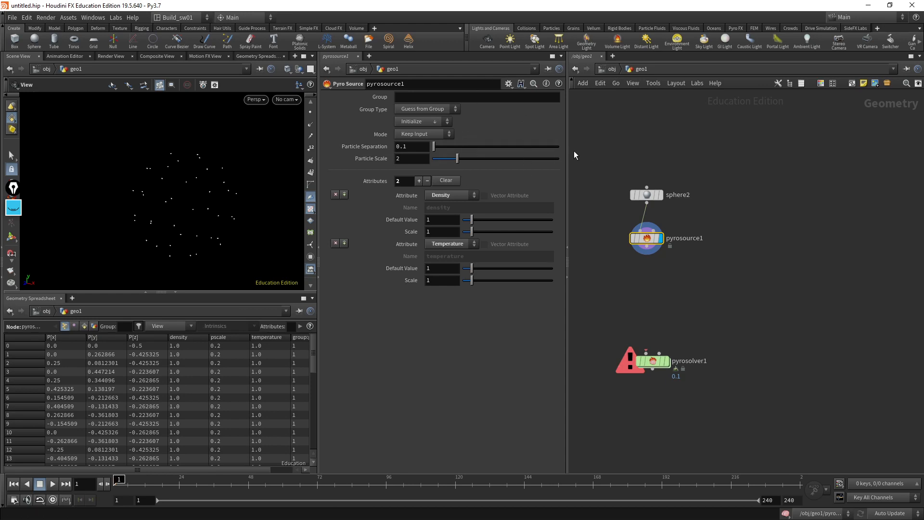
Move sphere2 and pyrosource1 together slightly upward in the network to leave more room above pyrosolver1
{"action": "middle_click_drag", "start_coordinate": [641, 154], "coordinate": [757, 167]}
{"action": "left_click", "coordinate": [787, 200], "text": "shift"}
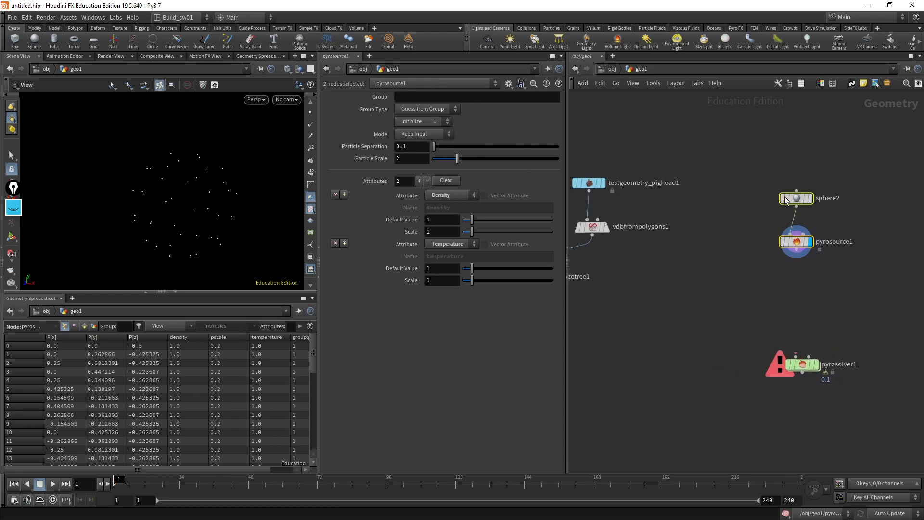
{"action": "left_click_drag", "start_coordinate": [787, 199], "coordinate": [788, 184]}
Review the vdbfrompolygons1 parameters for comparison, and return to the pyrosource1 density and temperature attributes
{"action": "left_click", "coordinate": [603, 231]}
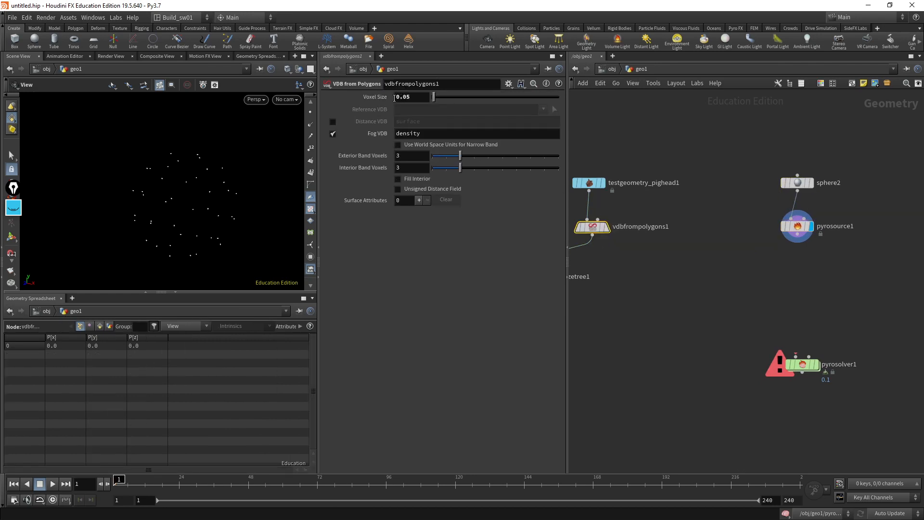
{"action": "middle_click_drag", "start_coordinate": [618, 262], "coordinate": [685, 266]}
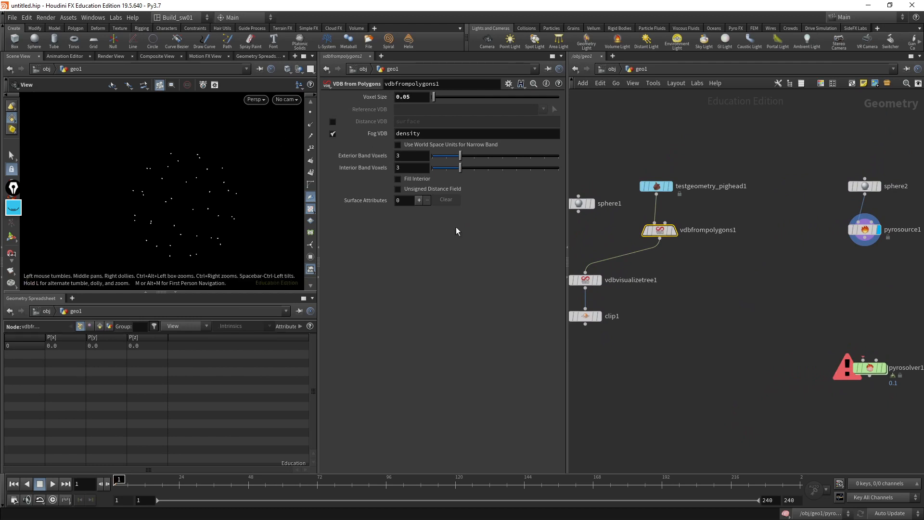
{"action": "middle_click_drag", "start_coordinate": [772, 262], "coordinate": [638, 254]}
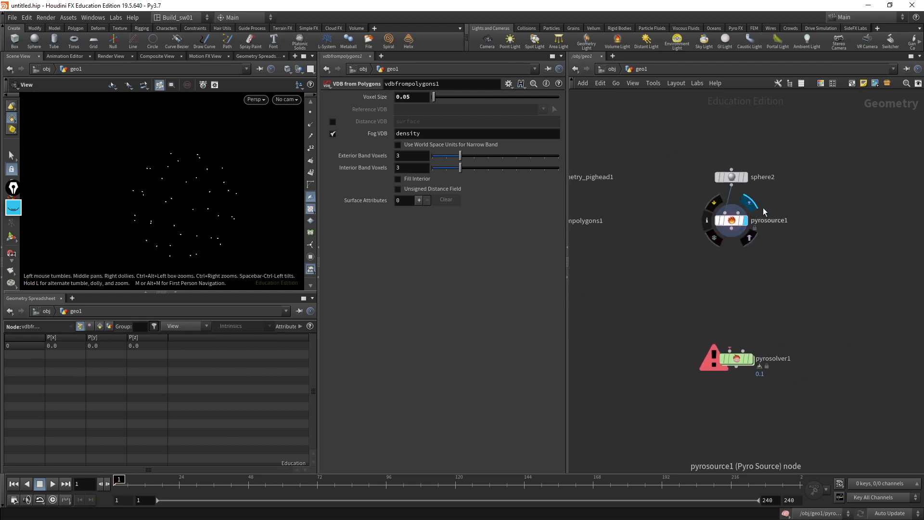
{"action": "left_click", "coordinate": [742, 221]}
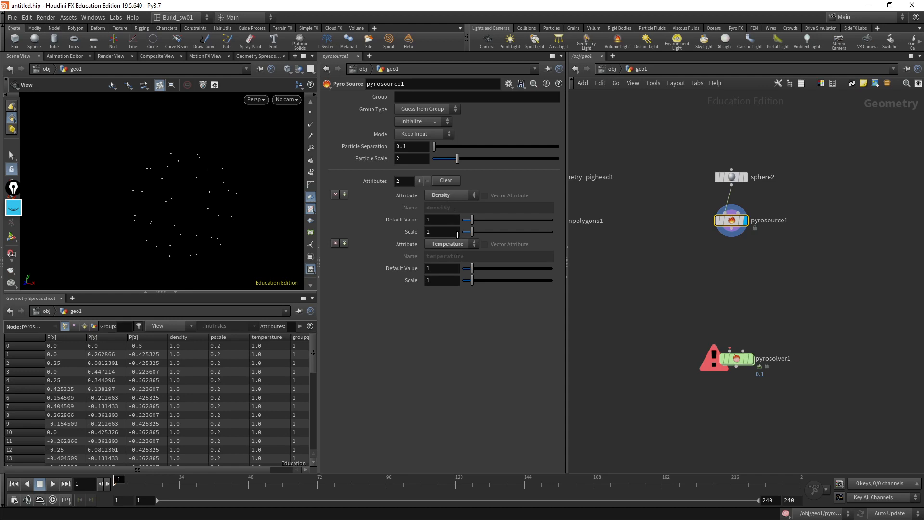
{"action": "middle_click_drag", "start_coordinate": [715, 244], "coordinate": [696, 264]}
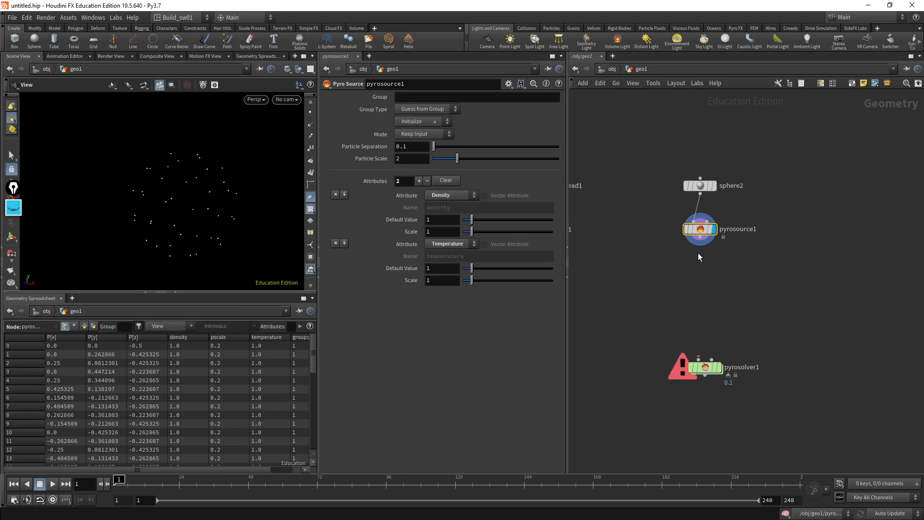
{"action": "left_click_drag", "start_coordinate": [727, 160], "coordinate": [699, 192]}
{"action": "left_click_drag", "start_coordinate": [747, 210], "coordinate": [712, 234]}
{"action": "left_click_drag", "start_coordinate": [743, 165], "coordinate": [700, 194]}
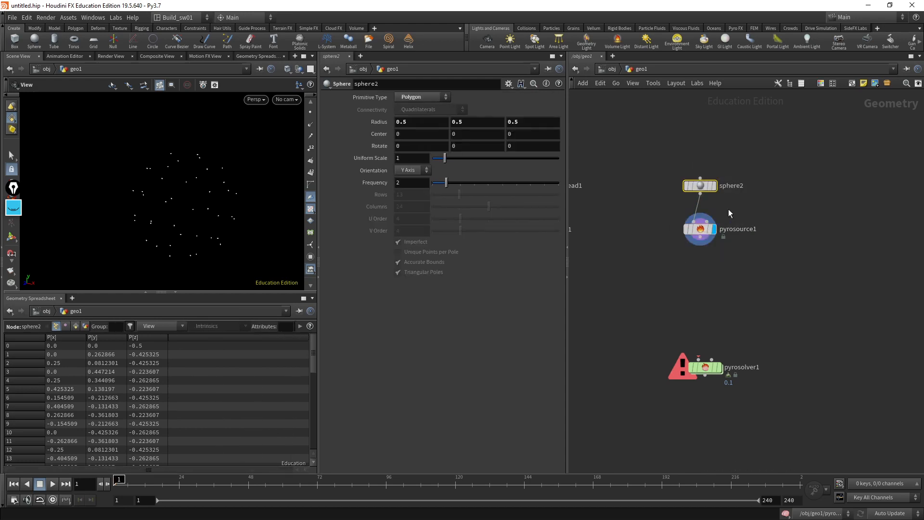
{"action": "left_click", "coordinate": [715, 187]}
Add a Volume Rasterize Attributes node connected below pyrosource1 and display its output
{"action": "left_click", "coordinate": [714, 230]}
{"action": "left_click", "coordinate": [705, 237]}
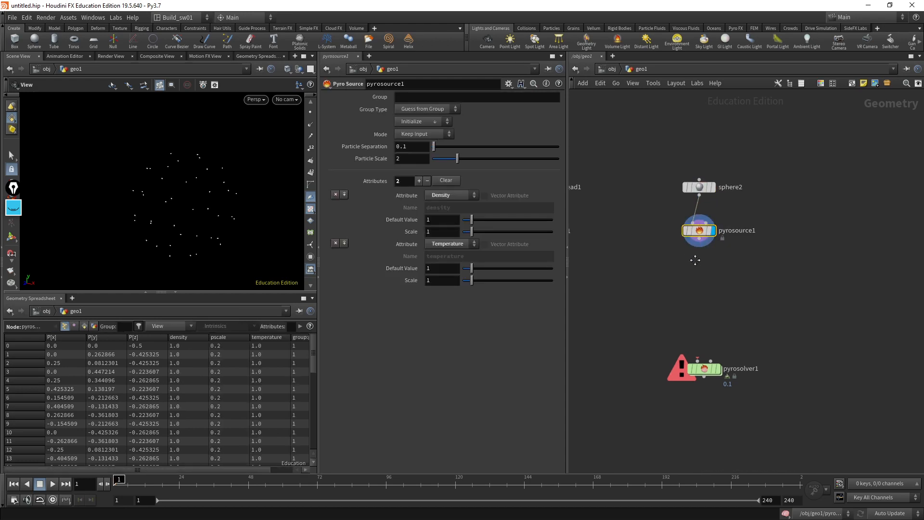
{"action": "key", "text": "Tab"}
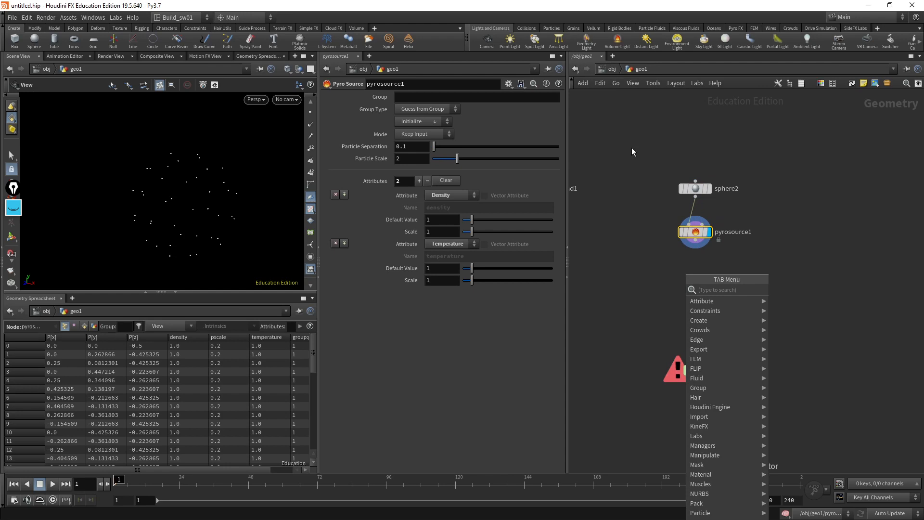
{"action": "type", "text": "raste"}
{"action": "key", "text": "Down"}
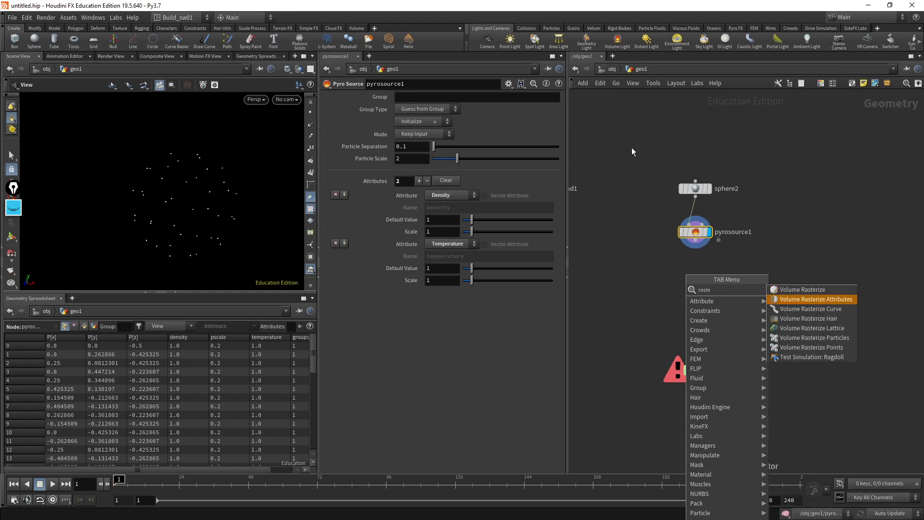
{"action": "key", "text": "Return"}
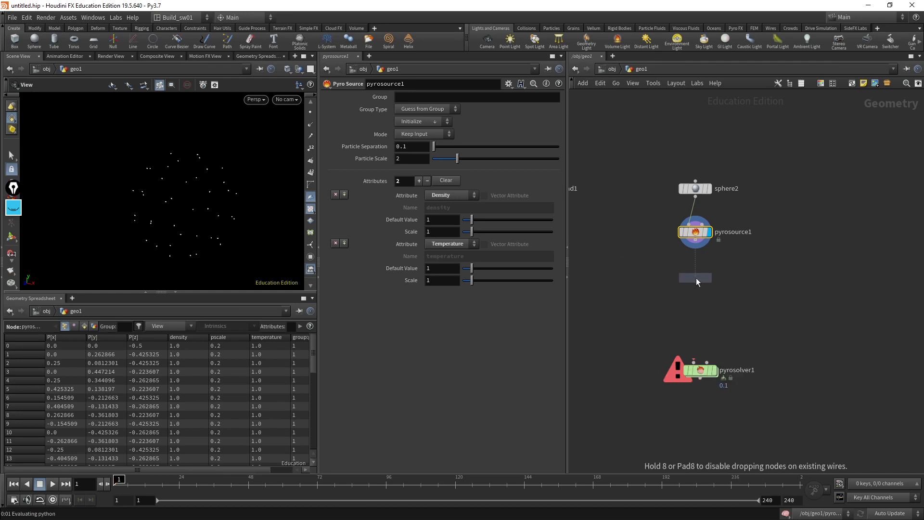
{"action": "left_click", "coordinate": [696, 280]}
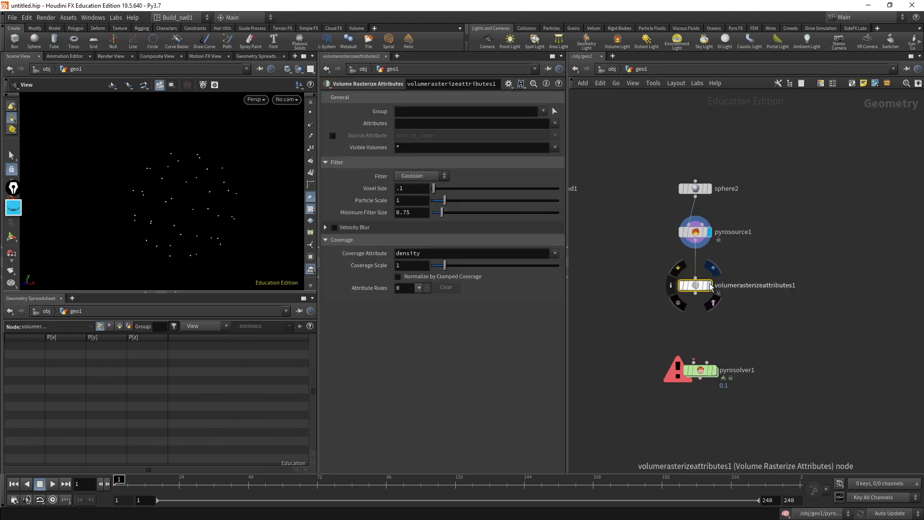
{"action": "left_click", "coordinate": [711, 285]}
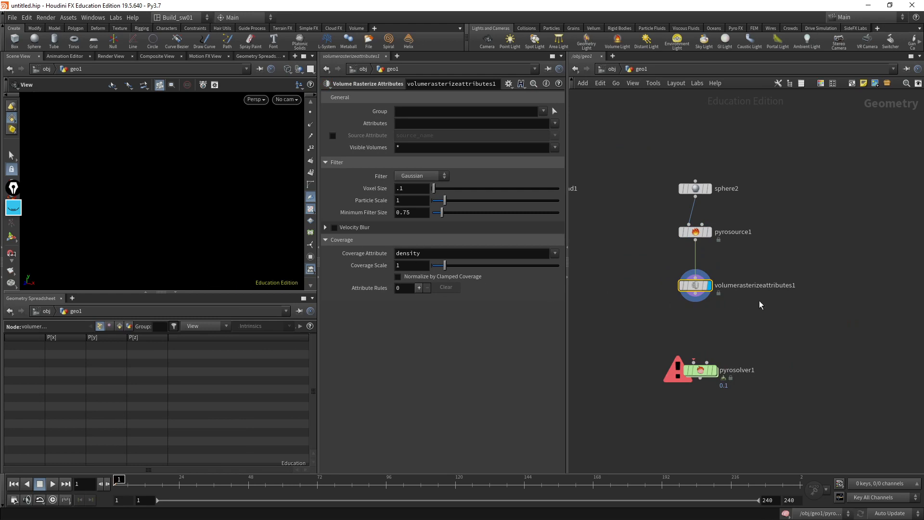
Compare the pyrosource1 points with the volumerasterizeattributes1 output, and return to the rasterize node's parameters
{"action": "left_click", "coordinate": [710, 232]}
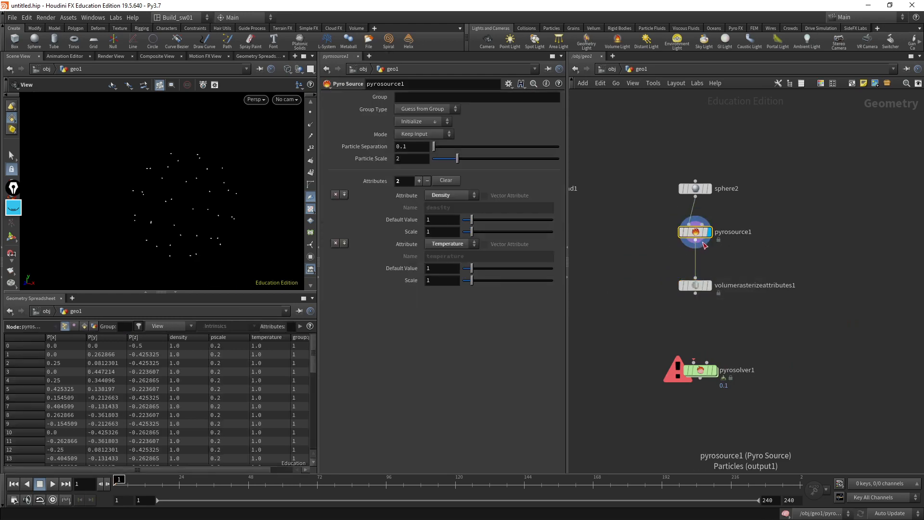
{"action": "left_click_drag", "start_coordinate": [251, 175], "coordinate": [242, 195]}
{"action": "right_click_drag", "start_coordinate": [242, 193], "coordinate": [328, 148]}
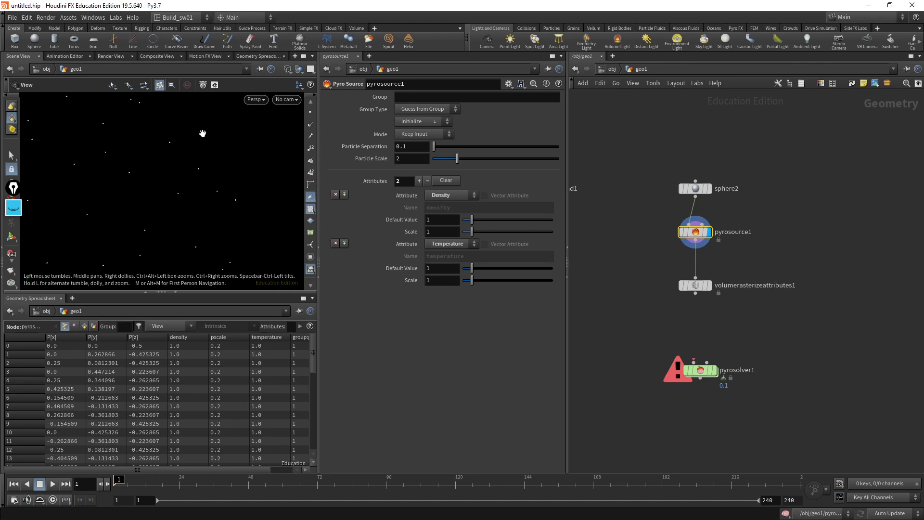
{"action": "left_click", "coordinate": [709, 285]}
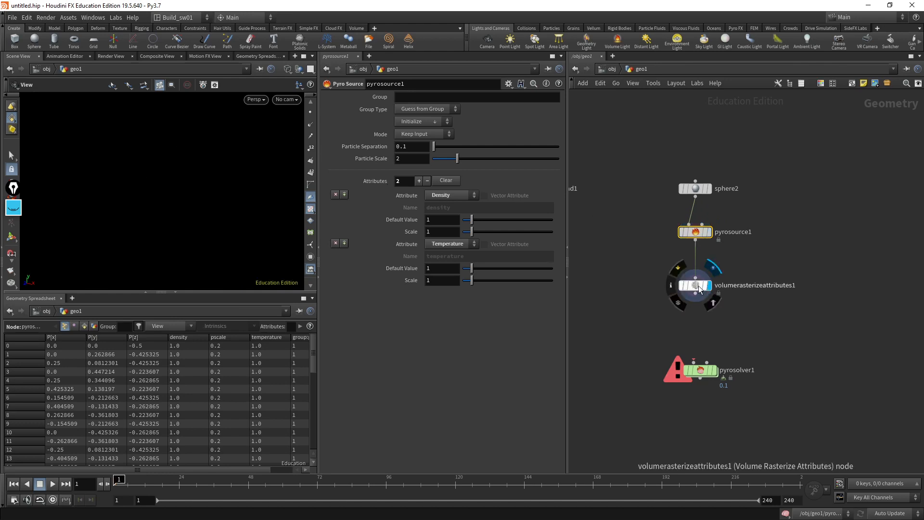
{"action": "left_click", "coordinate": [699, 288]}
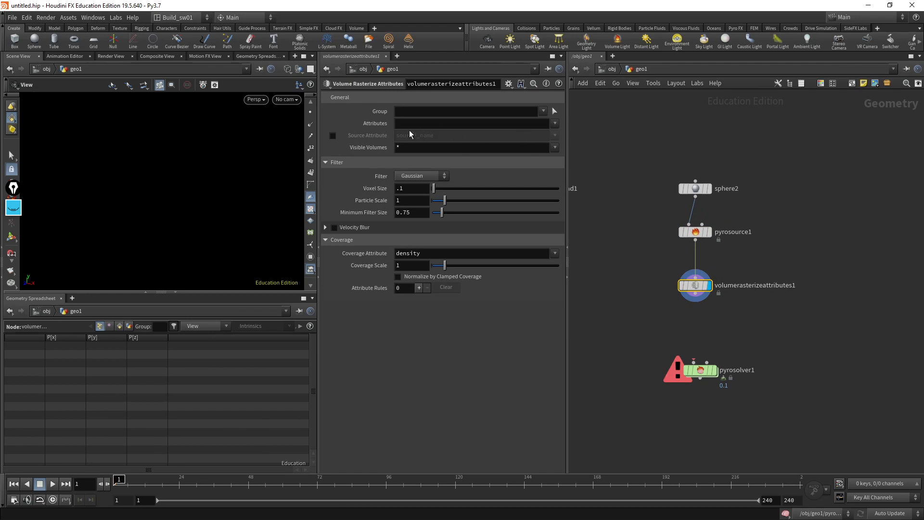
Choose density as the attribute rasterized by volumerasterizeattributes1
{"action": "left_click", "coordinate": [555, 125]}
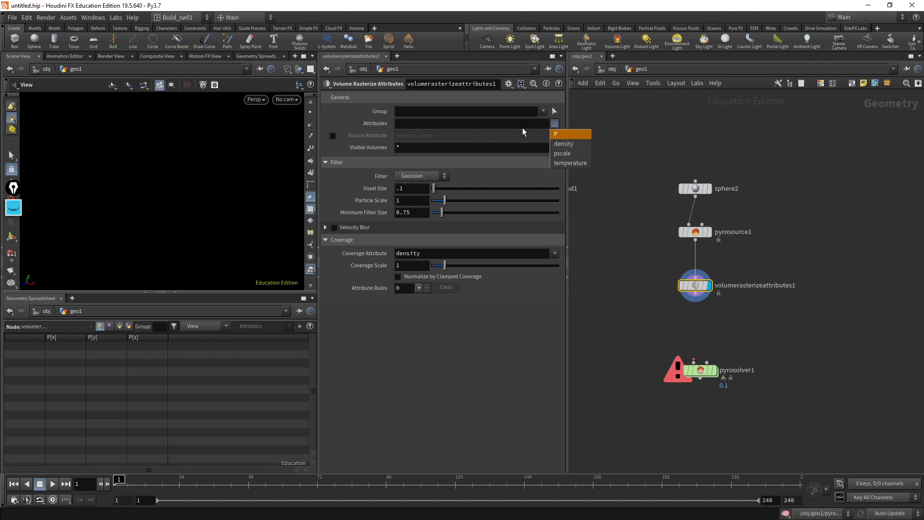
{"action": "left_click", "coordinate": [736, 272]}
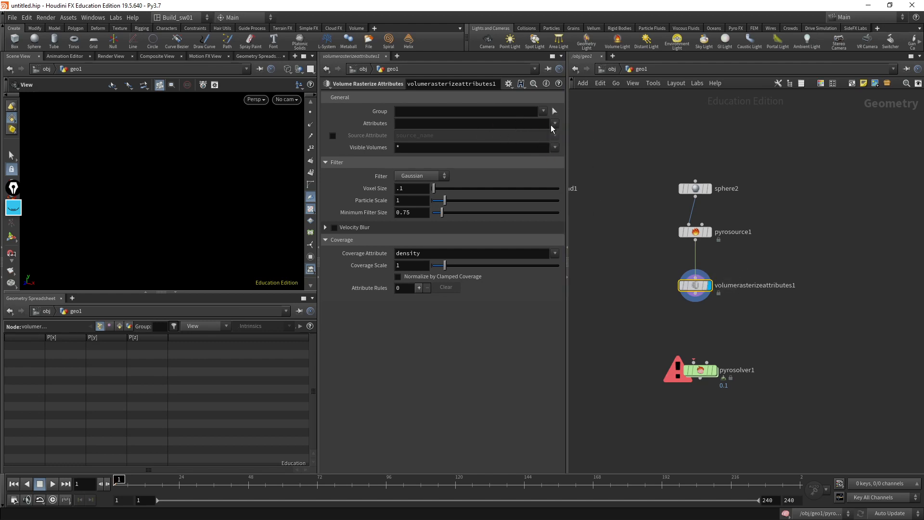
{"action": "left_click", "coordinate": [553, 123]}
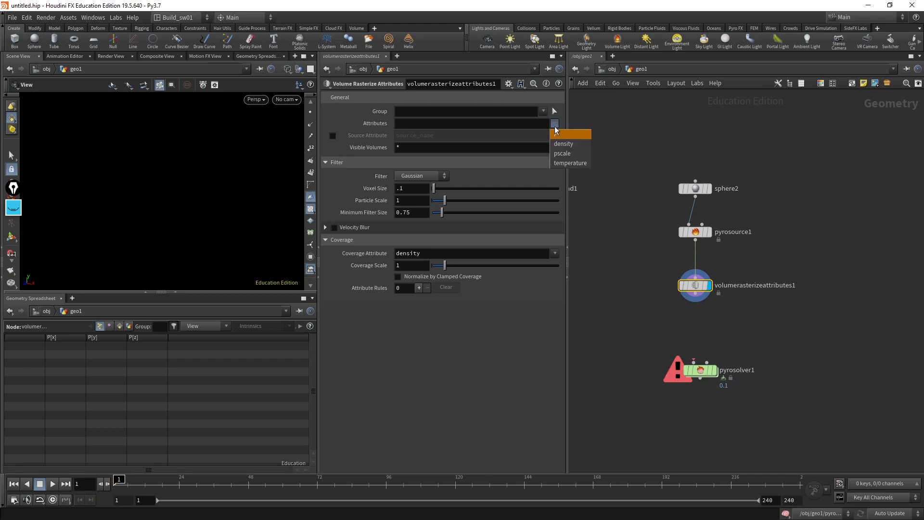
{"action": "left_click", "coordinate": [572, 150]}
Examine the rasterized density volume from several views, switching between wireframe and shaded display
{"action": "key", "text": "w"}
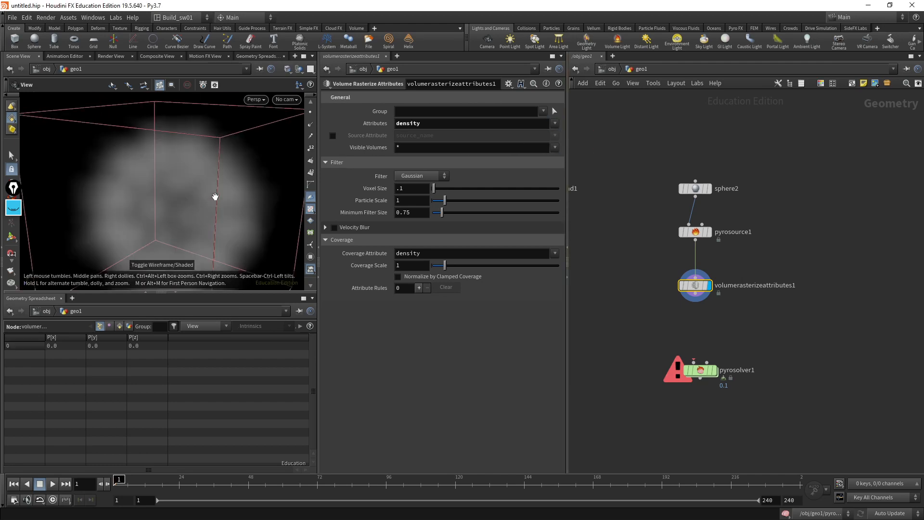
{"action": "key", "text": "w"}
{"action": "key", "text": "w"}
{"action": "key", "text": "w"}
{"action": "key", "text": "w"}
{"action": "key", "text": "w"}
{"action": "key", "text": "w"}
{"action": "right_click_drag", "start_coordinate": [218, 192], "coordinate": [150, 198]}
{"action": "left_click_drag", "start_coordinate": [244, 207], "coordinate": [253, 175]}
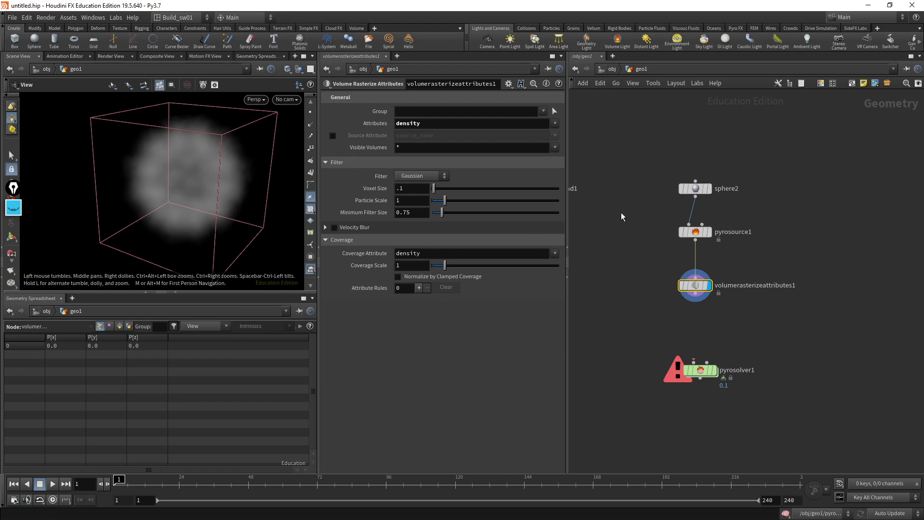
Add temperature to the attributes rasterized by volumerasterizeattributes1 alongside density
{"action": "left_click", "coordinate": [556, 123]}
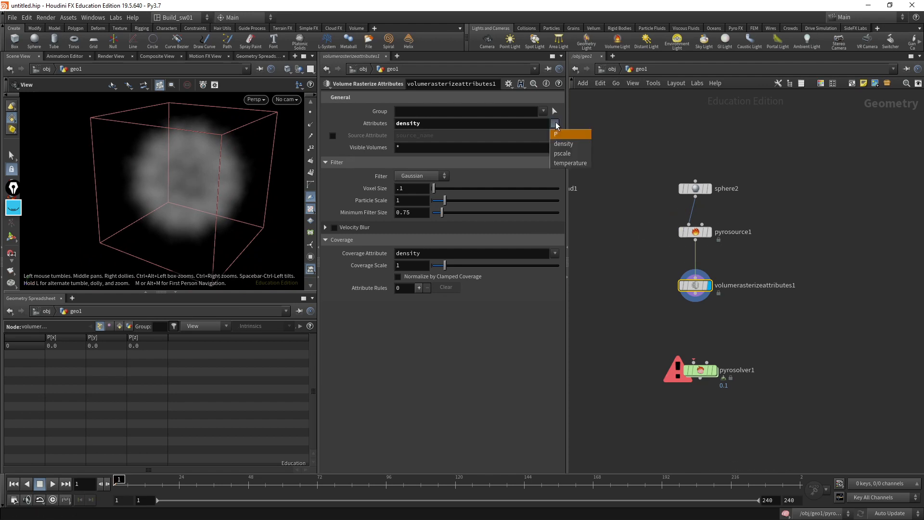
{"action": "left_click", "coordinate": [572, 164]}
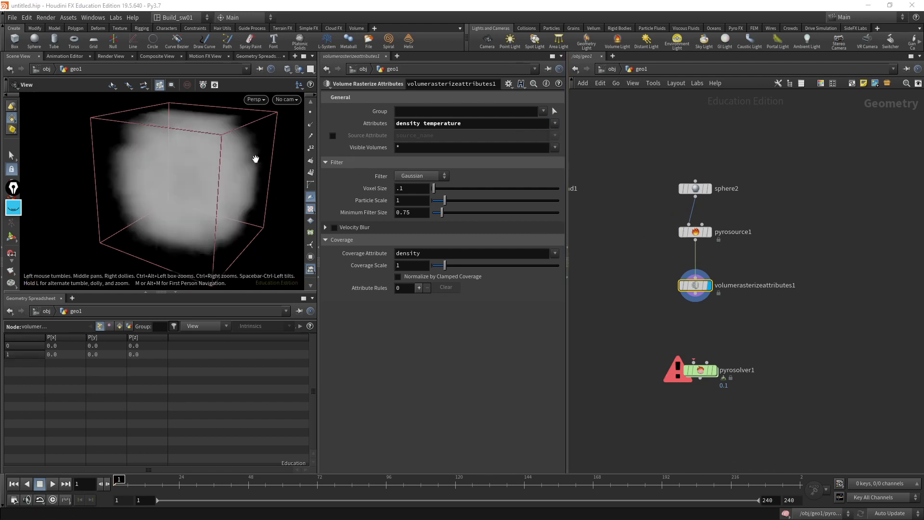
{"action": "left_click_drag", "start_coordinate": [256, 159], "coordinate": [257, 97]}
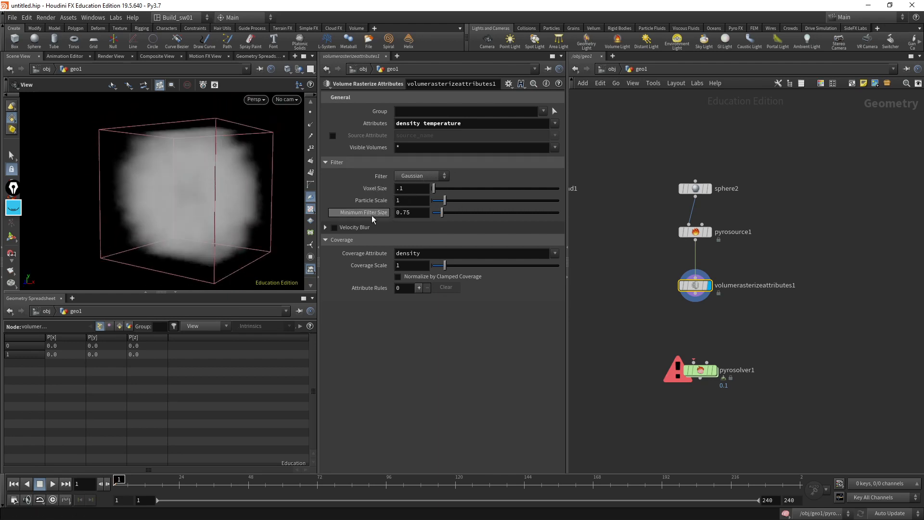
Compare the density and temperature attributes defined on pyrosource1 with the attribute list of volumerasterizeattributes1
{"action": "left_click", "coordinate": [696, 231]}
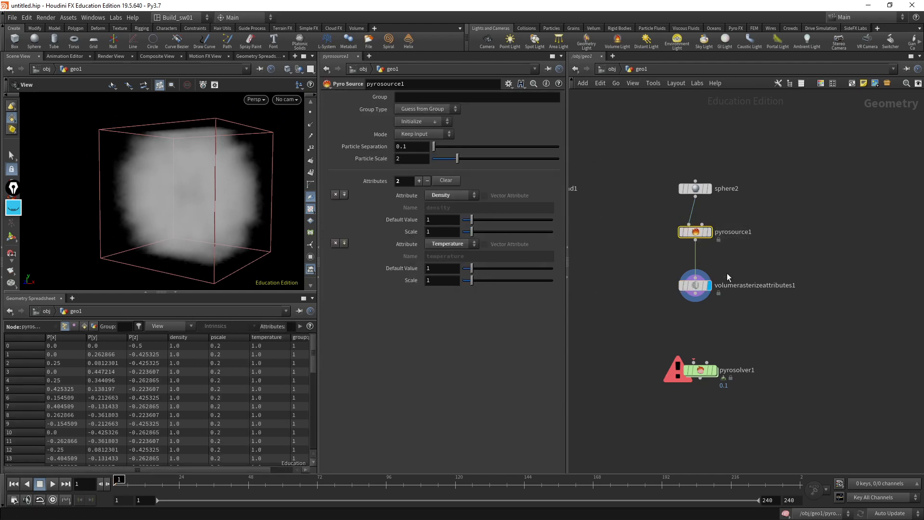
{"action": "left_click", "coordinate": [703, 286]}
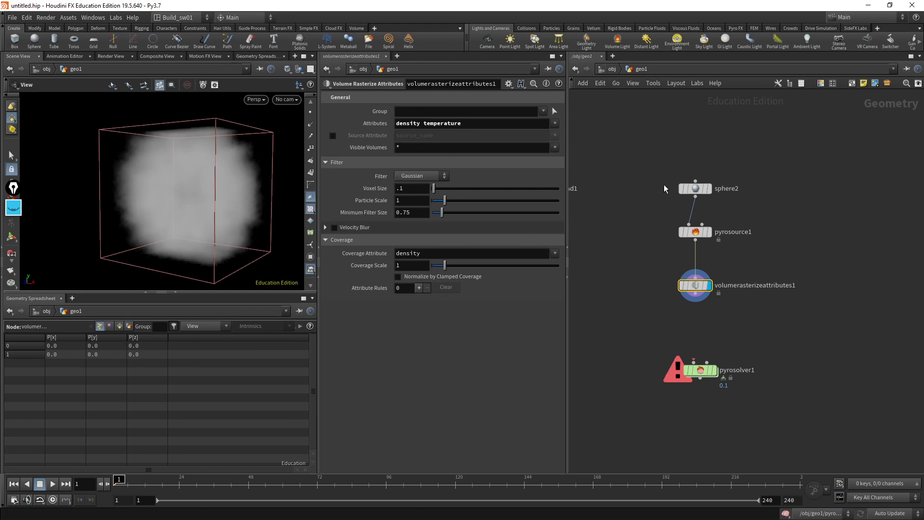
{"action": "middle_click_drag", "start_coordinate": [706, 310], "coordinate": [679, 305]}
{"action": "mouse_move", "coordinate": [681, 369]}
{"action": "left_mouse_down"}
{"action": "mouse_move", "coordinate": [681, 360]}
{"action": "mouse_move", "coordinate": [684, 375]}
{"action": "left_mouse_up"}
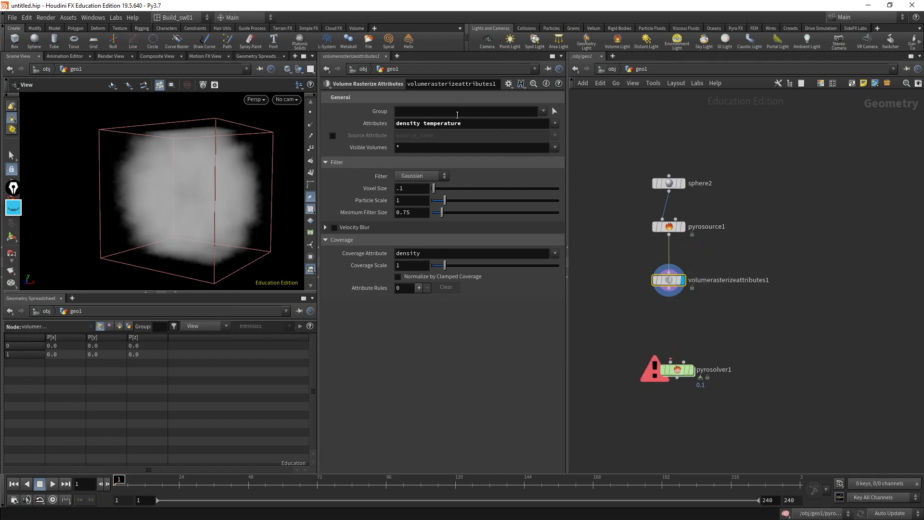
{"action": "left_click_drag", "start_coordinate": [421, 127], "coordinate": [381, 133]}
{"action": "left_click", "coordinate": [466, 125]}
{"action": "left_click", "coordinate": [473, 123]}
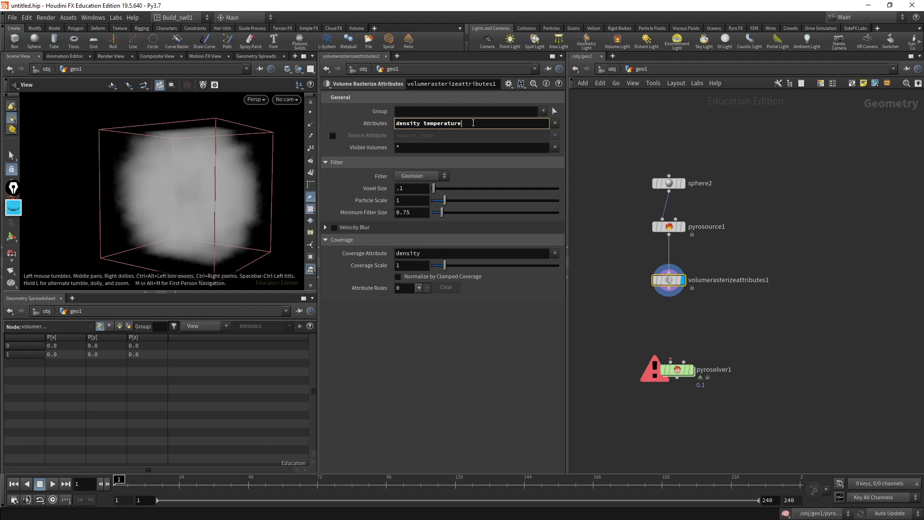
{"action": "mouse_move", "coordinate": [268, 198]}
{"action": "left_mouse_down"}
{"action": "mouse_move", "coordinate": [251, 215]}
{"action": "mouse_move", "coordinate": [262, 232]}
{"action": "mouse_move", "coordinate": [250, 193]}
{"action": "left_mouse_up"}
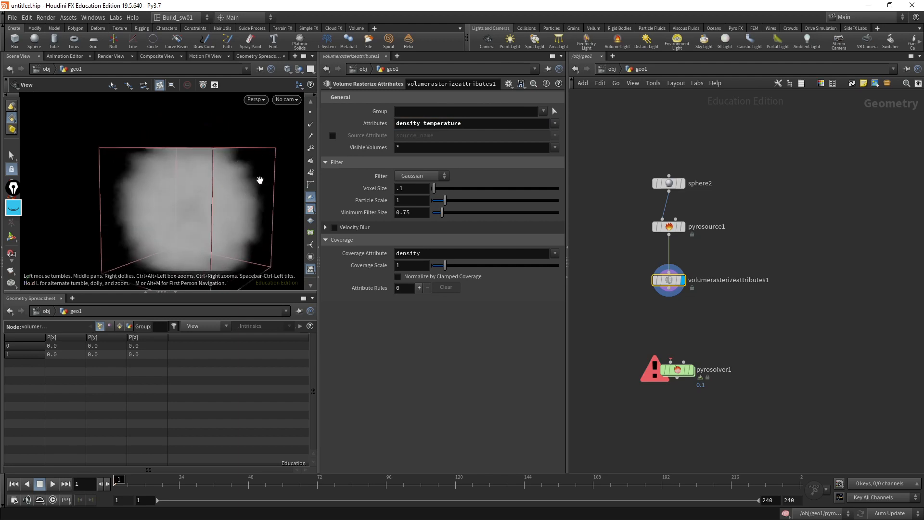
{"action": "left_click_drag", "start_coordinate": [420, 125], "coordinate": [474, 124]}
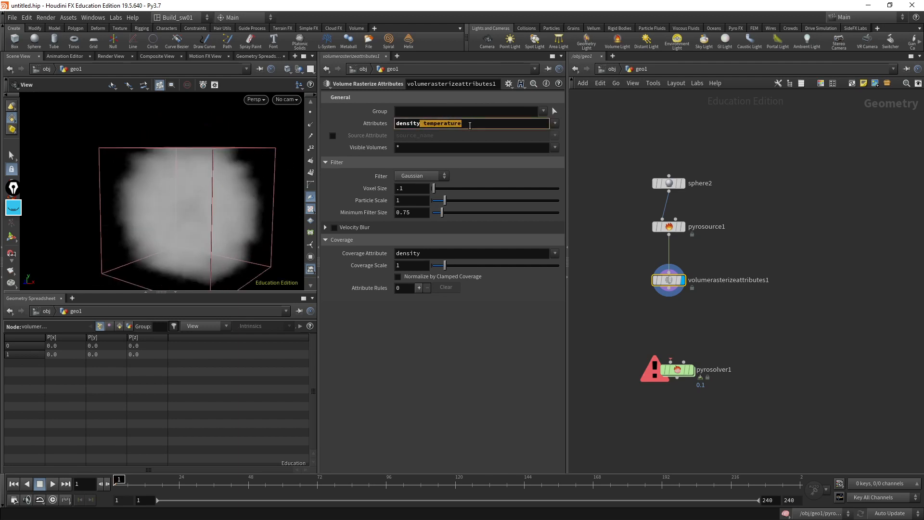
{"action": "left_click", "coordinate": [469, 124]}
Display the pyrosource1 output and examine its source points in the viewport
{"action": "left_click", "coordinate": [674, 228]}
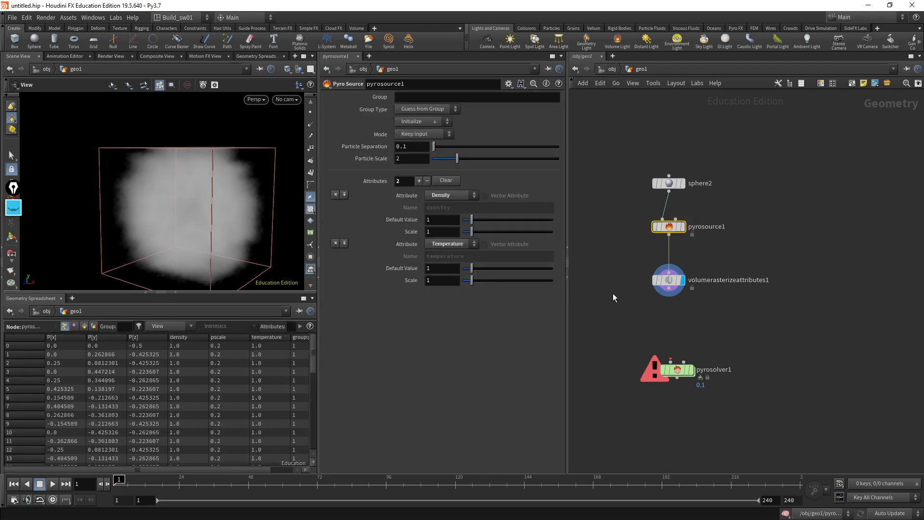
{"action": "left_click", "coordinate": [683, 227]}
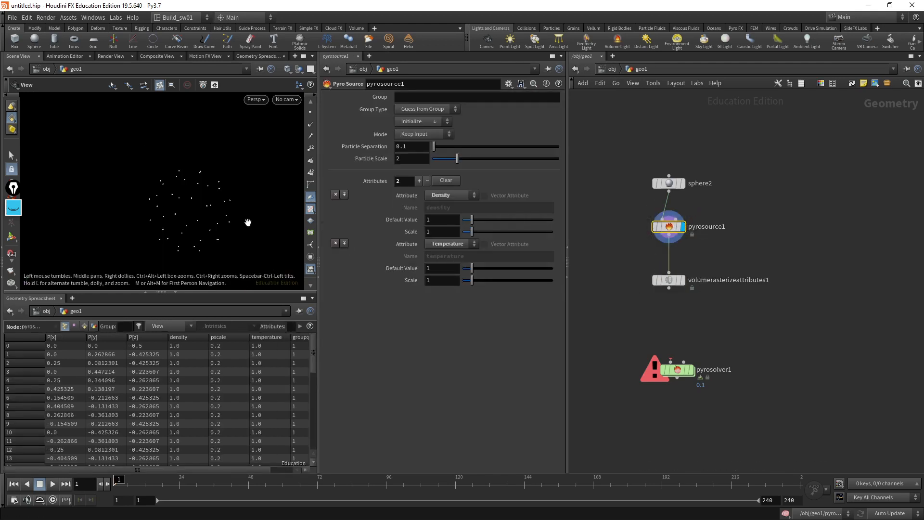
{"action": "scroll", "coordinate": [249, 222], "scroll_direction": "up", "scroll_amount": 4}
{"action": "left_click_drag", "start_coordinate": [260, 165], "coordinate": [268, 201], "text": "alt"}
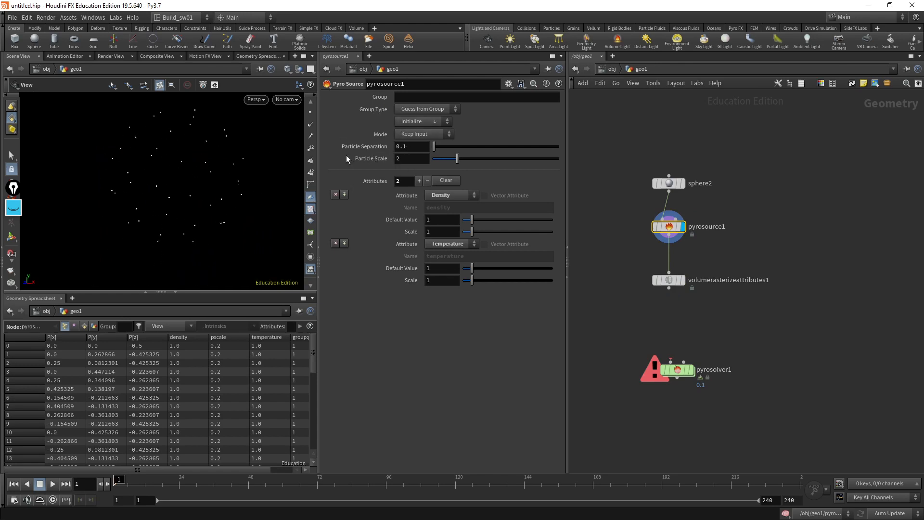
{"action": "middle_click_drag", "start_coordinate": [262, 150], "coordinate": [267, 167], "text": "alt"}
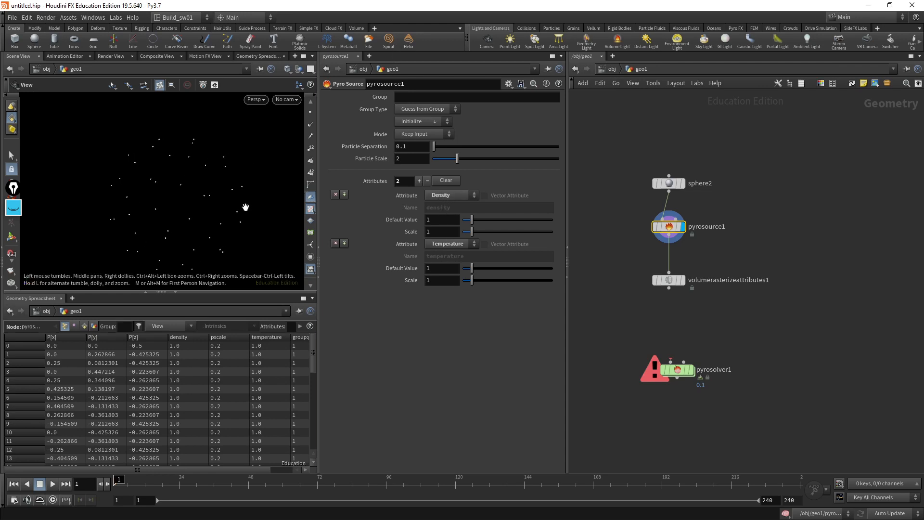
{"action": "left_click_drag", "start_coordinate": [267, 202], "coordinate": [260, 145]}
Check pyrosource1's Particle Scale and Particle Separation against the pscale values in the geometry spreadsheet
{"action": "left_click", "coordinate": [407, 161]}
{"action": "left_click_drag", "start_coordinate": [252, 467], "coordinate": [274, 470]}
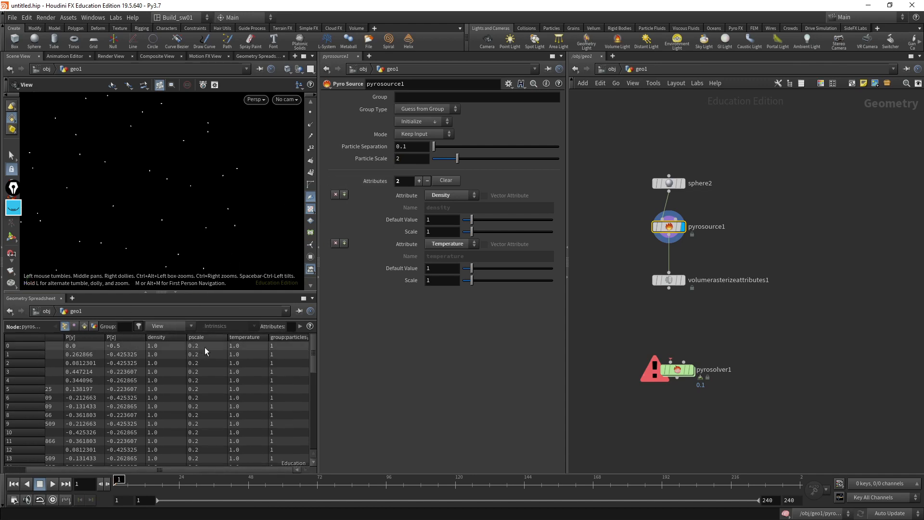
{"action": "left_click", "coordinate": [398, 158]}
{"action": "left_click", "coordinate": [411, 147]}
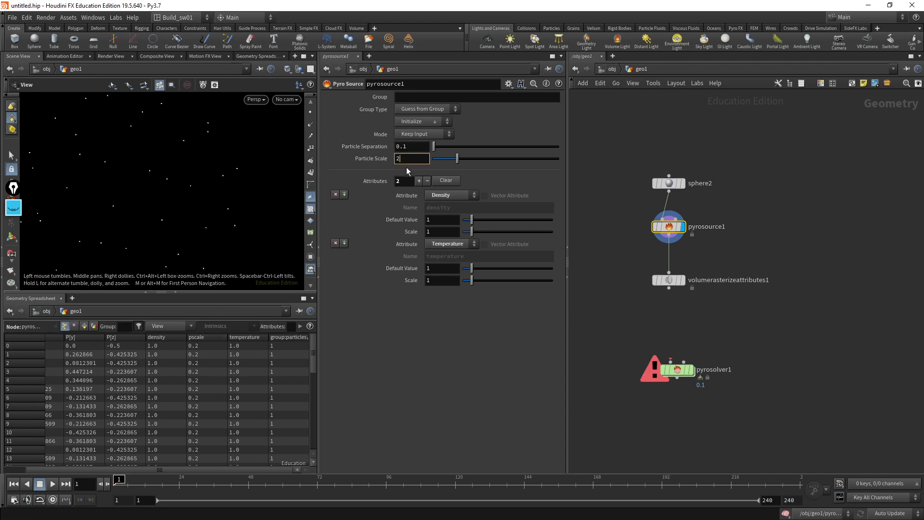
{"action": "left_click", "coordinate": [408, 149]}
{"action": "left_click", "coordinate": [406, 160]}
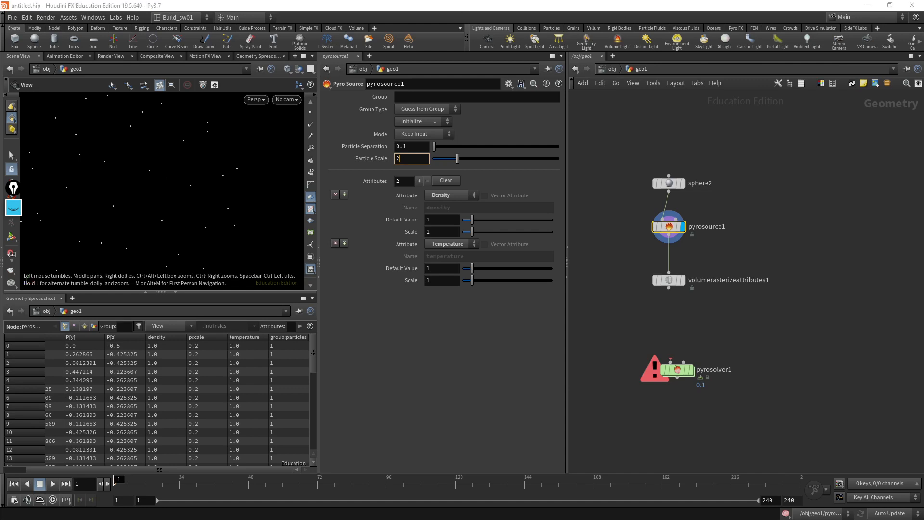
Use the Calculator to multiply the Particle Separation of 0.1 by the Particle Scale of 2
{"action": "left_click_drag", "start_coordinate": [497, 1], "coordinate": [427, 138]}
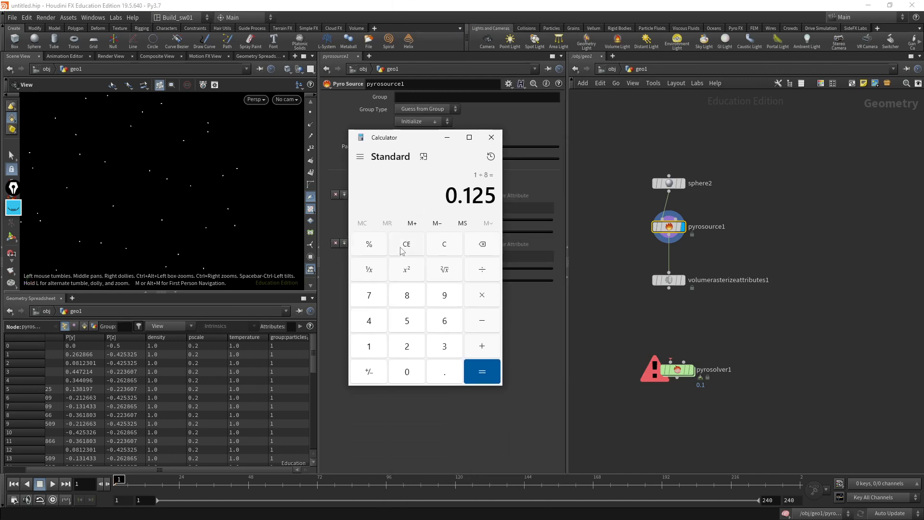
{"action": "left_click", "coordinate": [444, 250]}
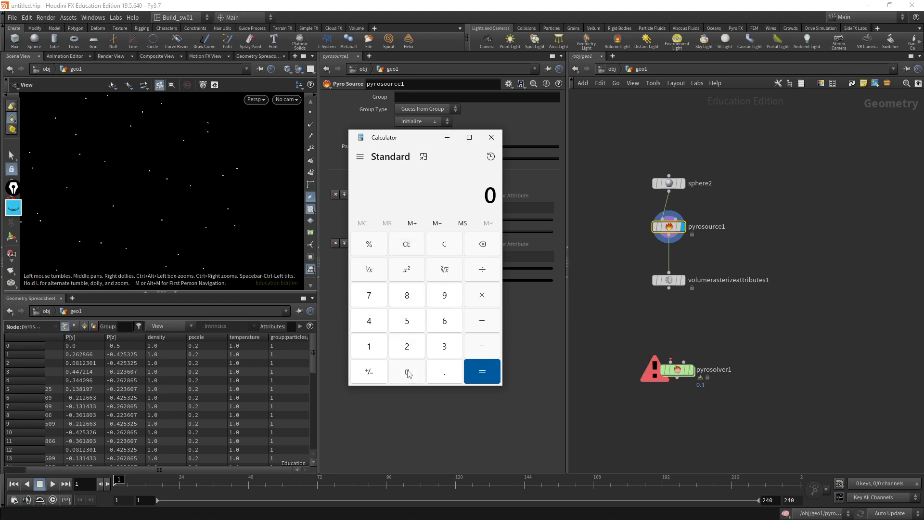
{"action": "left_click", "coordinate": [449, 374]}
{"action": "left_click", "coordinate": [398, 346]}
{"action": "left_click", "coordinate": [490, 249]}
{"action": "left_click", "coordinate": [384, 341]}
{"action": "left_click", "coordinate": [407, 346]}
{"action": "left_click", "coordinate": [482, 371]}
{"action": "left_click_drag", "start_coordinate": [430, 140], "coordinate": [346, 0]}
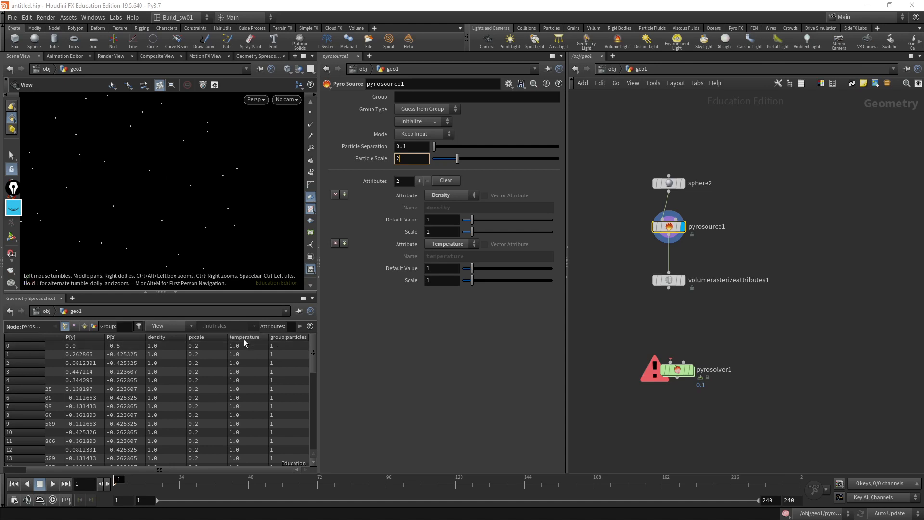
Mark two neighbouring source points with the screen pen and annotate the distance between them as 0.1
{"action": "left_click_drag", "start_coordinate": [311, 360], "coordinate": [276, 316]}
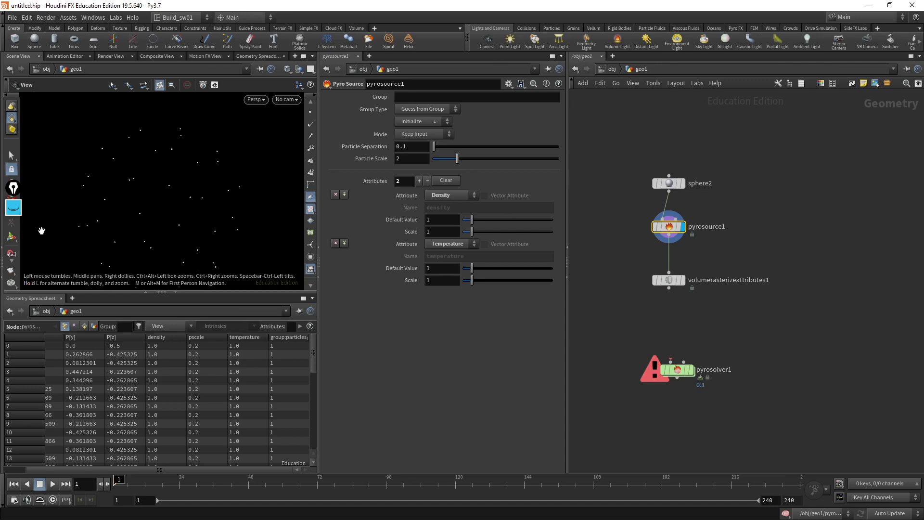
{"action": "left_click", "coordinate": [14, 208]}
{"action": "left_click_drag", "start_coordinate": [14, 189], "coordinate": [395, 191]}
{"action": "left_click_drag", "start_coordinate": [293, 156], "coordinate": [280, 182]}
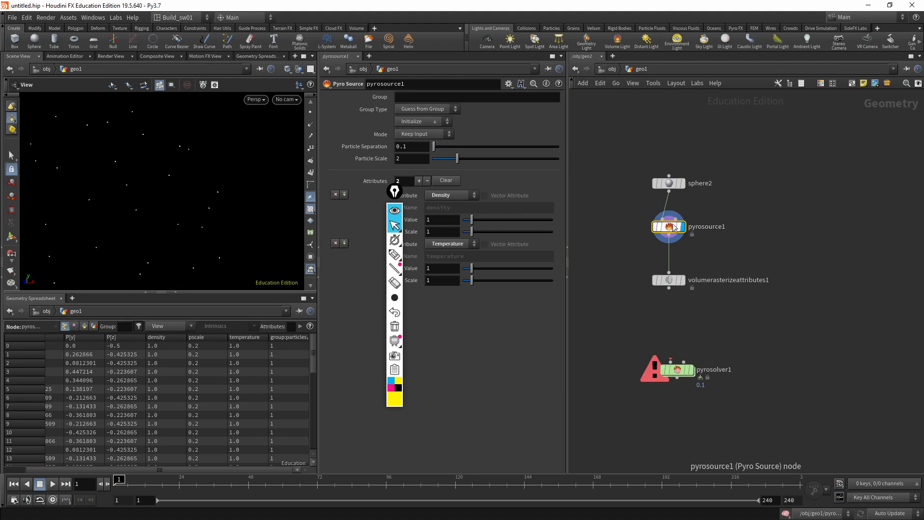
{"action": "left_click", "coordinate": [395, 254]}
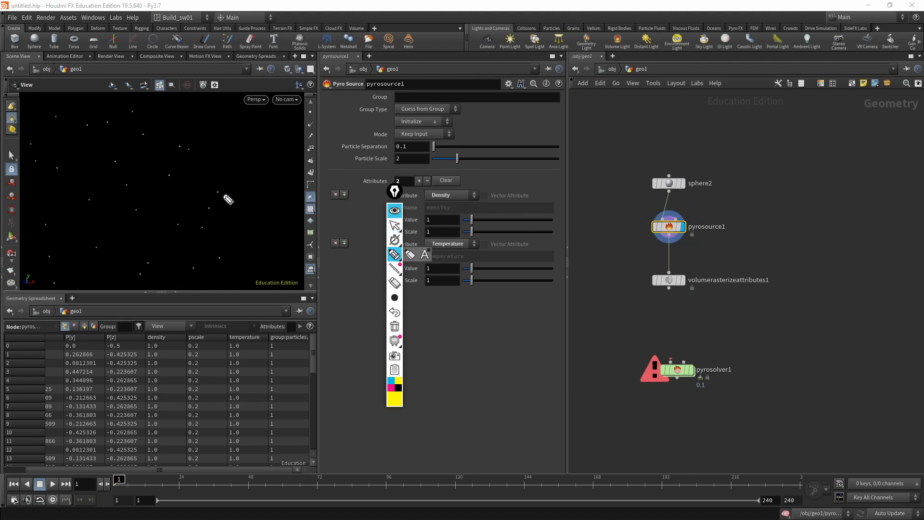
{"action": "left_click", "coordinate": [218, 193]}
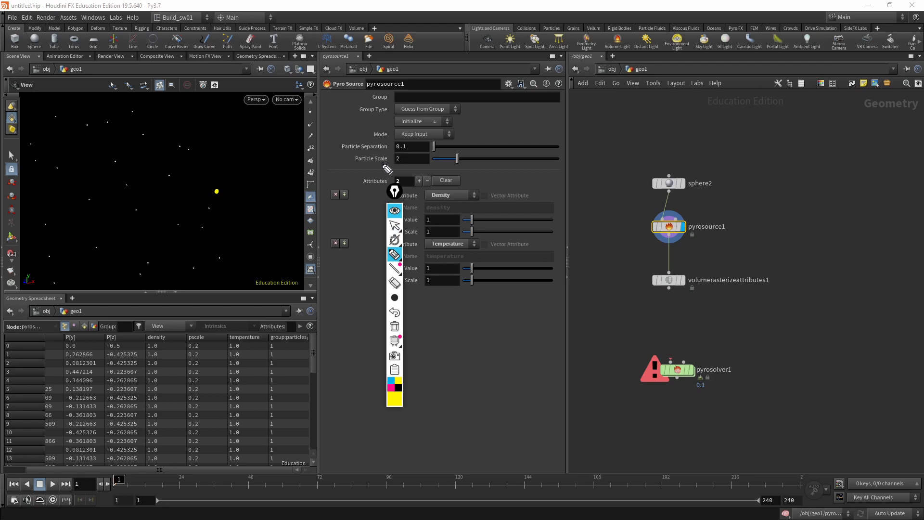
{"action": "left_click", "coordinate": [189, 147]}
{"action": "mouse_move", "coordinate": [195, 139]}
{"action": "left_mouse_down"}
{"action": "mouse_move", "coordinate": [211, 128]}
{"action": "mouse_move", "coordinate": [238, 181]}
{"action": "mouse_move", "coordinate": [228, 149]}
{"action": "mouse_move", "coordinate": [250, 153]}
{"action": "left_mouse_up"}
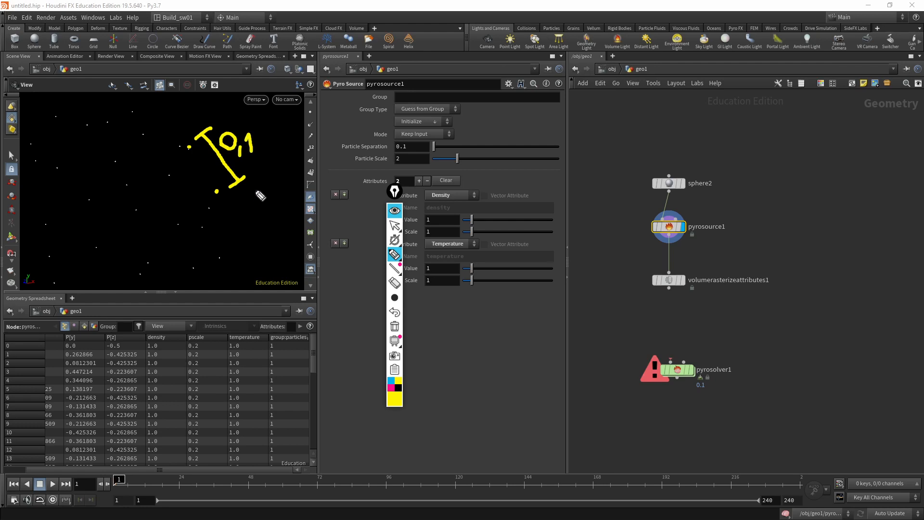
Draw a second spacing line below the first one and label it 0.1
{"action": "left_click_drag", "start_coordinate": [217, 256], "coordinate": [246, 257]}
{"action": "mouse_move", "coordinate": [208, 208]}
{"action": "left_mouse_down"}
{"action": "mouse_move", "coordinate": [243, 203]}
{"action": "mouse_move", "coordinate": [233, 257]}
{"action": "left_mouse_up"}
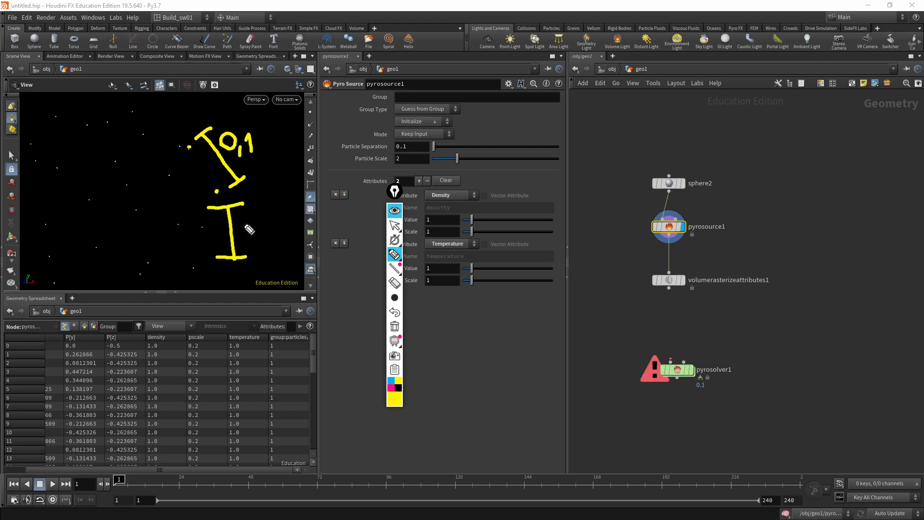
{"action": "left_click_drag", "start_coordinate": [245, 221], "coordinate": [245, 235]}
{"action": "left_click", "coordinate": [247, 227]}
{"action": "mouse_move", "coordinate": [252, 217]}
{"action": "left_mouse_down"}
{"action": "mouse_move", "coordinate": [242, 228]}
{"action": "mouse_move", "coordinate": [252, 217]}
{"action": "mouse_move", "coordinate": [272, 232]}
{"action": "left_mouse_up"}
{"action": "left_click", "coordinate": [258, 231]}
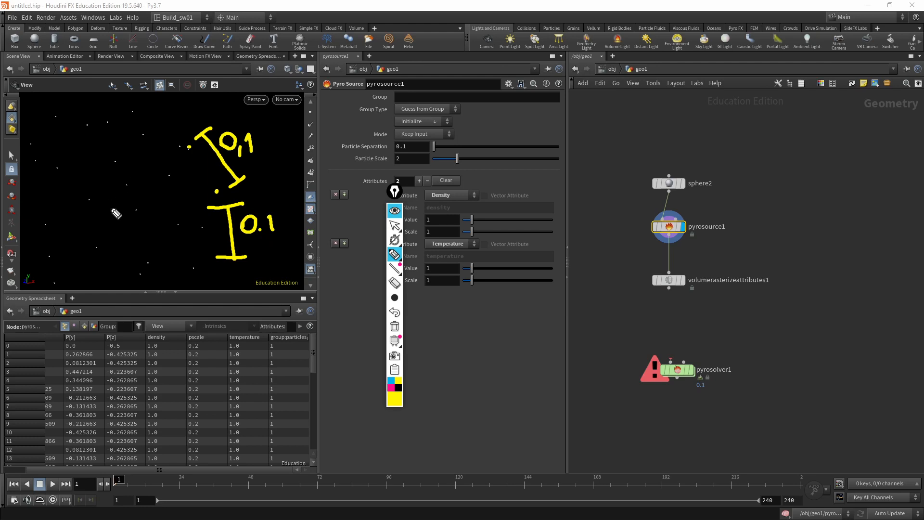
Erase all pen annotations and collapse the pen toolbar to return to normal cursor control
{"action": "mouse_move", "coordinate": [392, 274]}
{"action": "left_click", "coordinate": [396, 226]}
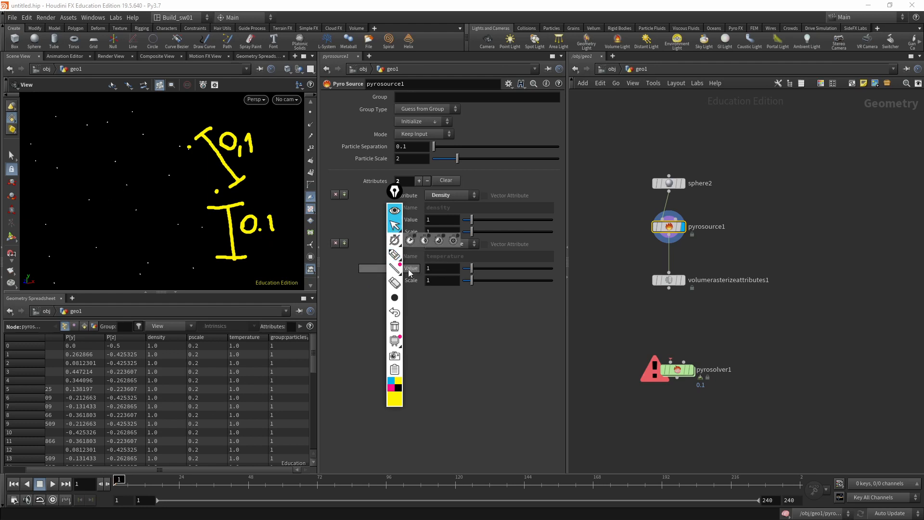
{"action": "left_click", "coordinate": [396, 326]}
{"action": "left_click", "coordinate": [397, 213]}
{"action": "left_click_drag", "start_coordinate": [395, 192], "coordinate": [363, 242]}
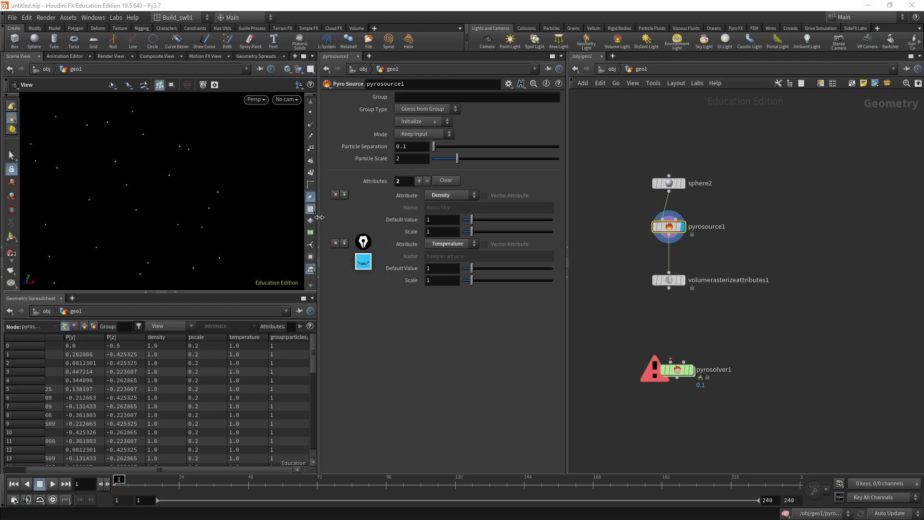
Set pyrosource1's Particle Separation to 0.01 and frame the source points in the viewport
{"action": "right_click_drag", "start_coordinate": [236, 224], "coordinate": [137, 231]}
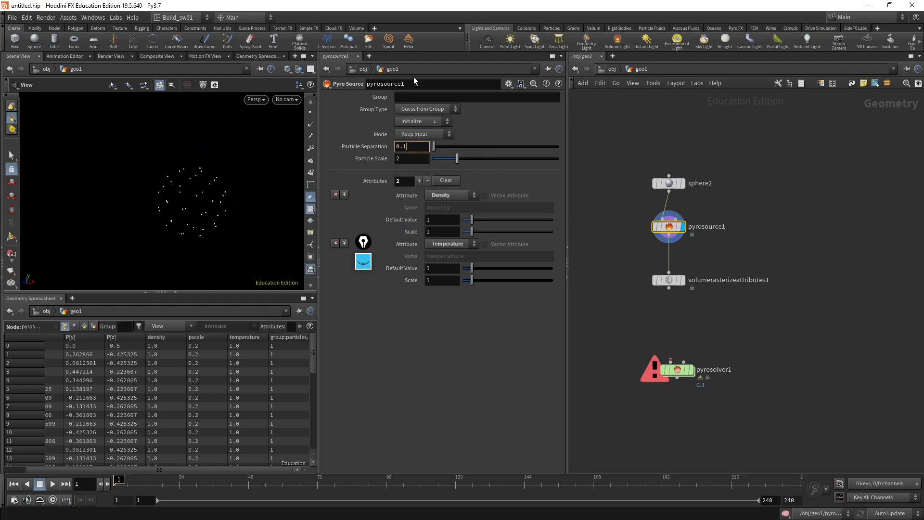
{"action": "key", "text": "BackSpace"}
{"action": "type", "text": "01"}
{"action": "key", "text": "Return"}
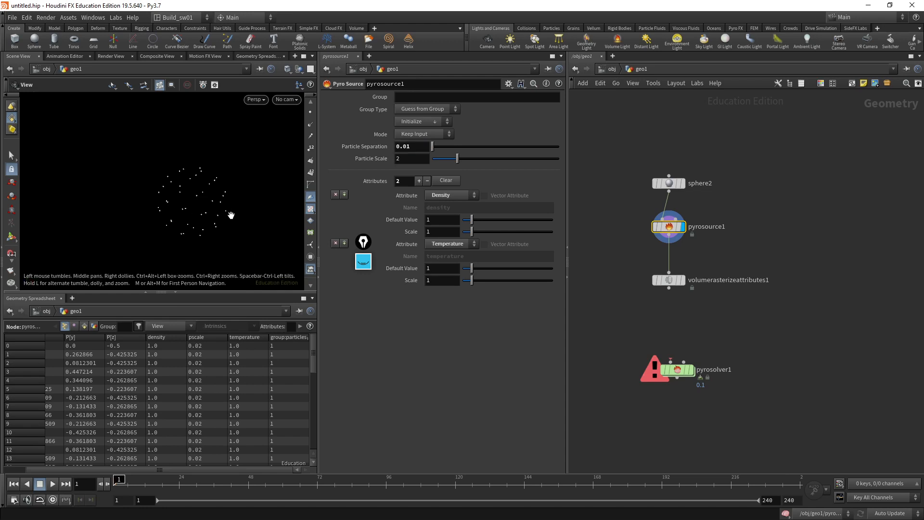
{"action": "left_click_drag", "start_coordinate": [233, 216], "coordinate": [220, 215]}
{"action": "key", "text": "f"}
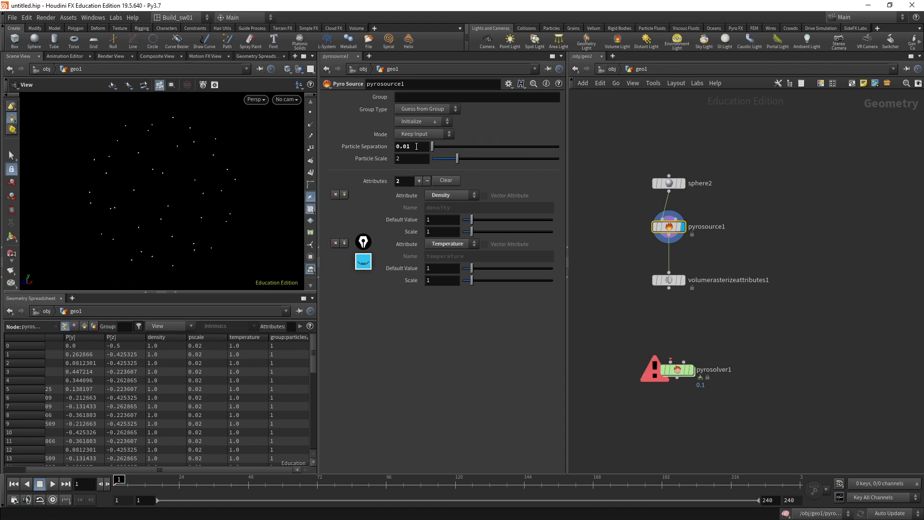
Set pyrosource1's Particle Separation to 0.05
{"action": "left_click", "coordinate": [417, 146]}
{"action": "key", "text": "BackSpace"}
{"action": "type", "text": "5"}
{"action": "key", "text": "Return"}
Compare the displayed sphere2 geometry with the points output by pyrosource1
{"action": "left_click", "coordinate": [681, 183]}
{"action": "left_click", "coordinate": [674, 183]}
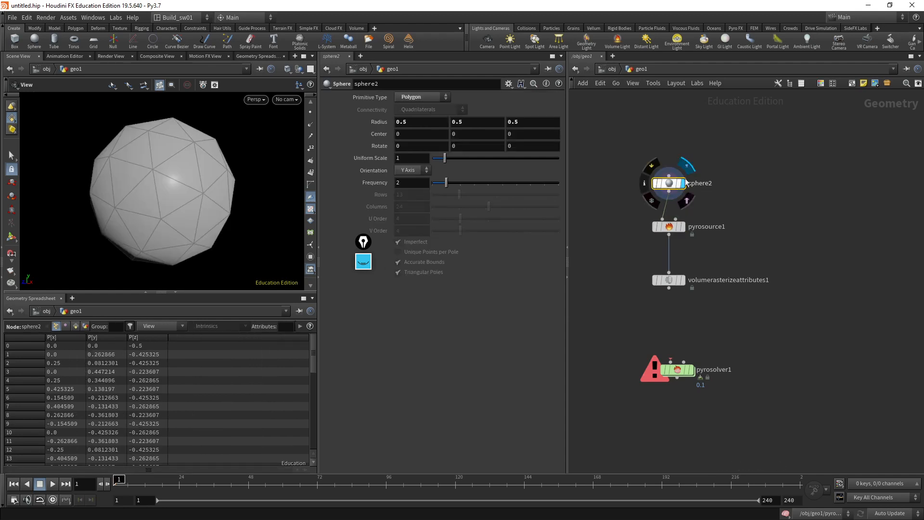
{"action": "left_click", "coordinate": [682, 226]}
{"action": "left_click", "coordinate": [672, 226]}
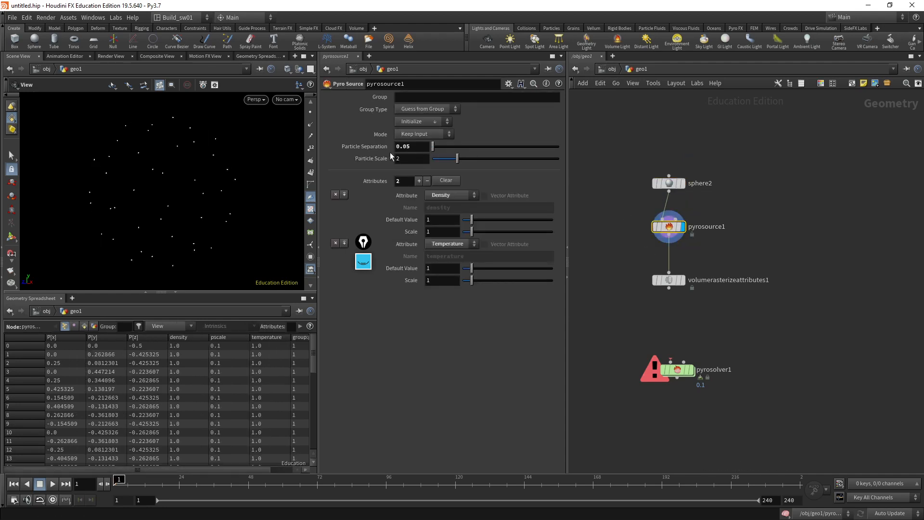
Set pyrosource1's Mode to Surface Scatter and inspect the scattered points from several angles
{"action": "left_click", "coordinate": [425, 135]}
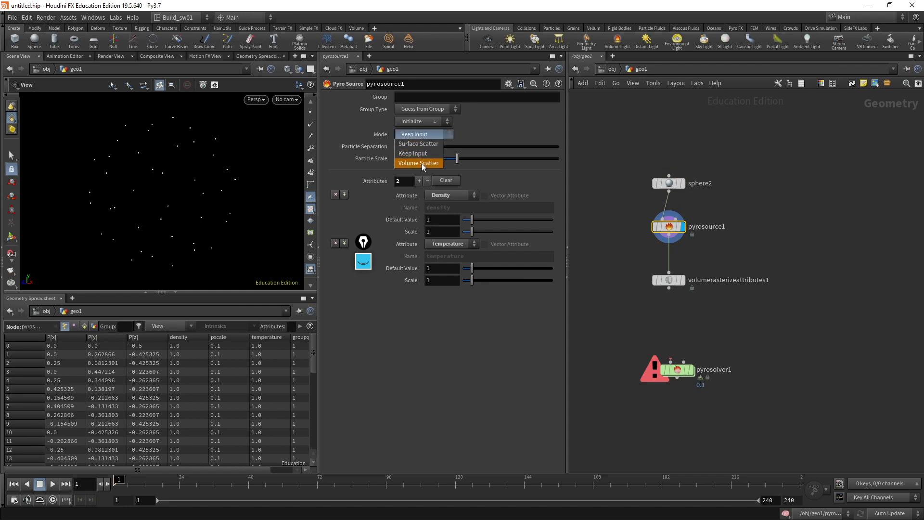
{"action": "left_click", "coordinate": [421, 145]}
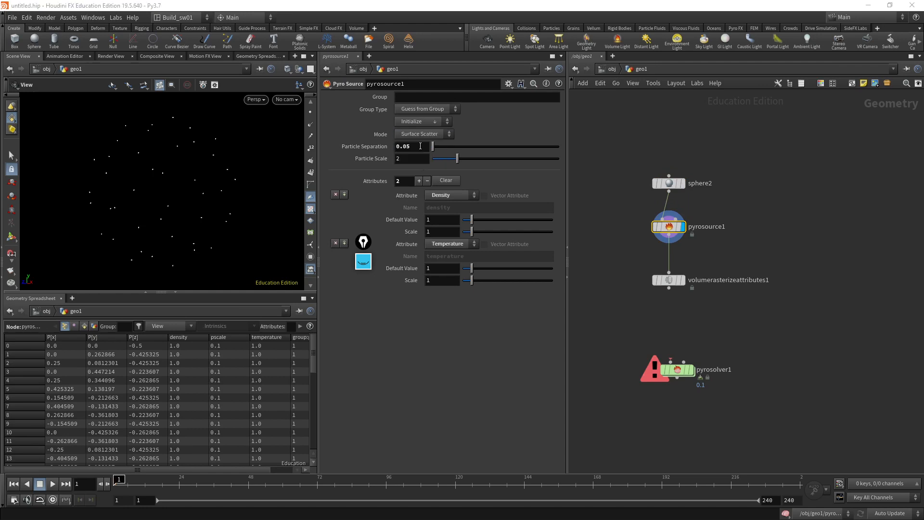
{"action": "left_click_drag", "start_coordinate": [219, 192], "coordinate": [222, 160]}
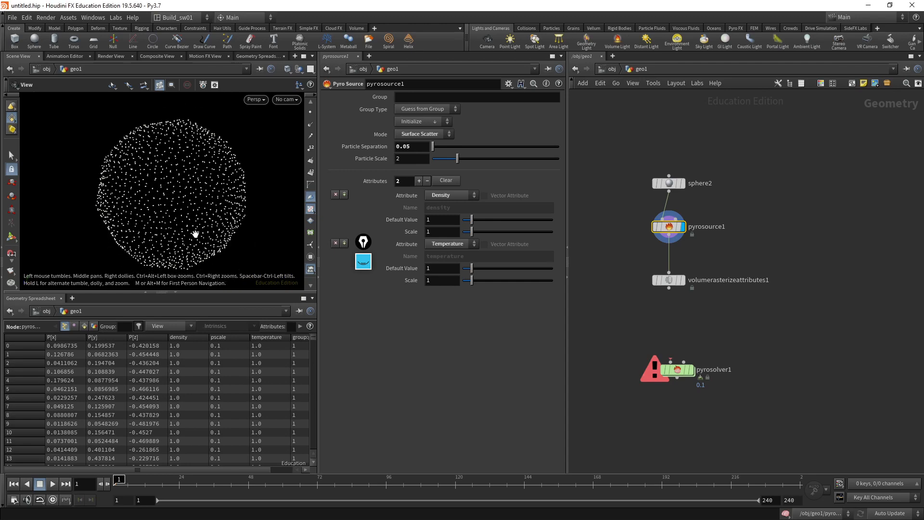
{"action": "left_click_drag", "start_coordinate": [208, 166], "coordinate": [225, 173]}
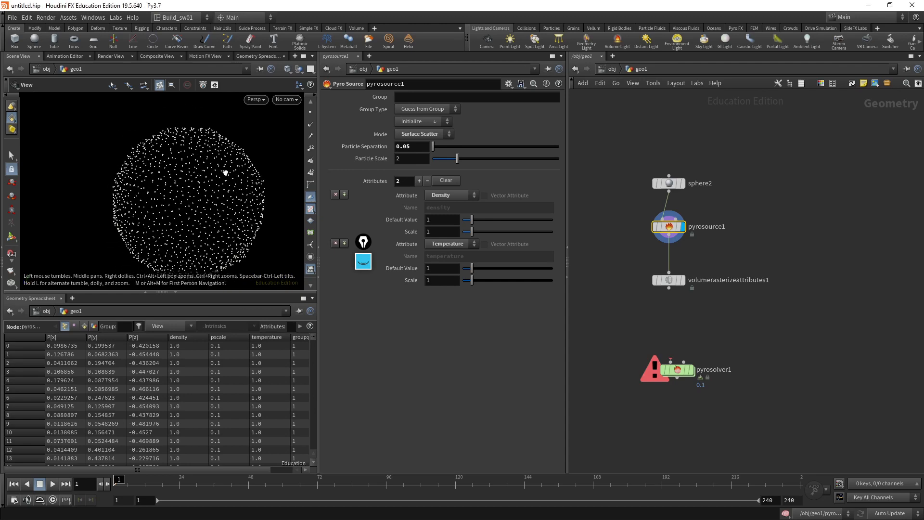
{"action": "middle_click_drag", "start_coordinate": [225, 173], "coordinate": [202, 204]}
{"action": "right_click_drag", "start_coordinate": [202, 204], "coordinate": [242, 182]}
{"action": "left_click_drag", "start_coordinate": [242, 182], "coordinate": [268, 153]}
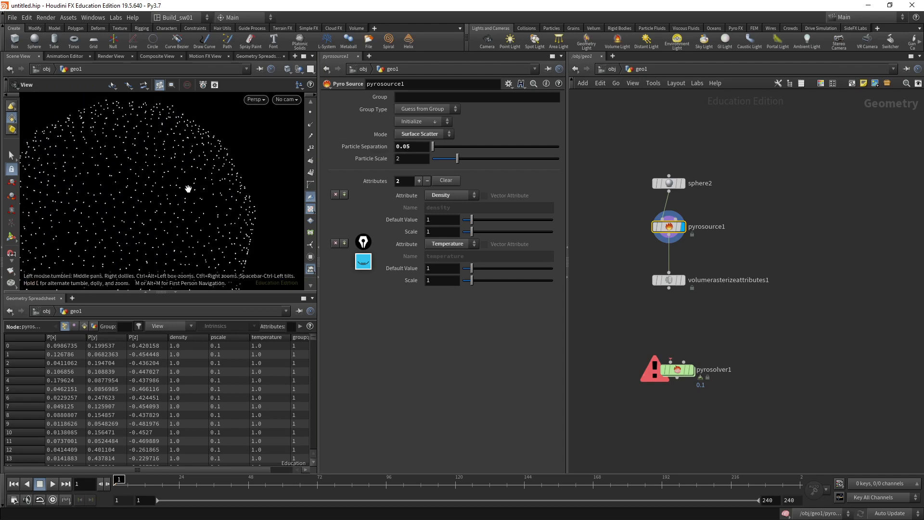
{"action": "mouse_move", "coordinate": [188, 189]}
{"action": "left_mouse_down"}
{"action": "mouse_move", "coordinate": [223, 194]}
{"action": "mouse_move", "coordinate": [202, 198]}
{"action": "left_mouse_up"}
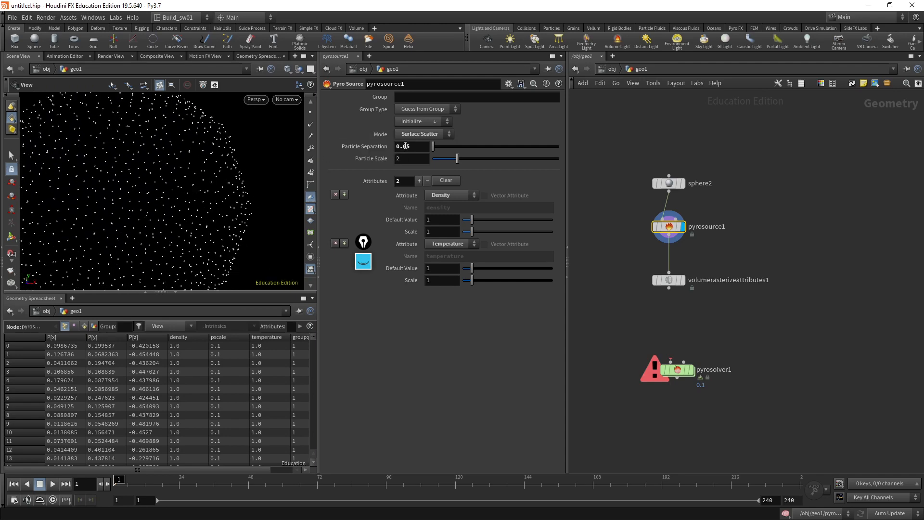
Set pyrosource1's Particle Separation to 0.1 and inspect the density of the scattered points
{"action": "left_click", "coordinate": [402, 148]}
{"action": "left_click_drag", "start_coordinate": [403, 146], "coordinate": [411, 152]}
{"action": "type", "text": "1"}
{"action": "left_click", "coordinate": [411, 159]}
{"action": "mouse_move", "coordinate": [227, 215]}
{"action": "left_mouse_down"}
{"action": "mouse_move", "coordinate": [223, 186]}
{"action": "mouse_move", "coordinate": [232, 200]}
{"action": "left_mouse_up"}
{"action": "left_click_drag", "start_coordinate": [187, 173], "coordinate": [227, 176]}
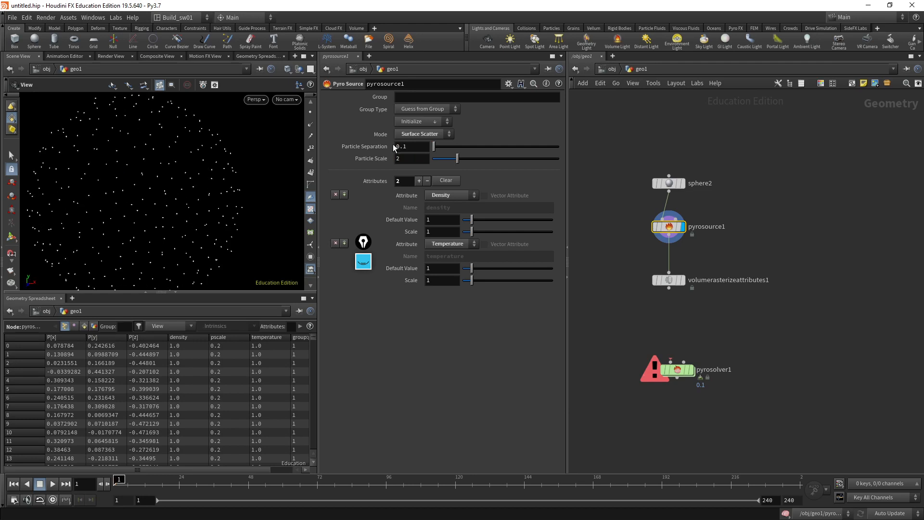
{"action": "left_click_drag", "start_coordinate": [259, 125], "coordinate": [249, 185]}
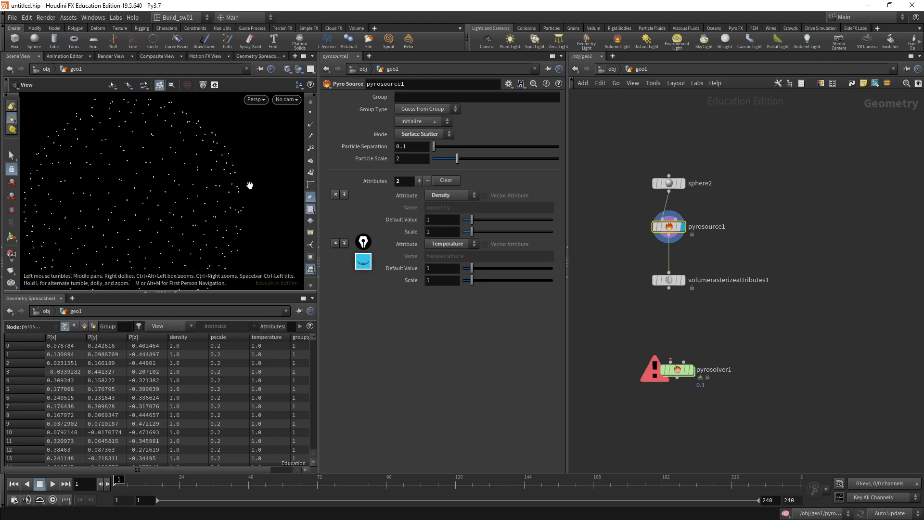
Set pyrosource1's Particle Separation to 0.5
{"action": "double_click", "coordinate": [403, 147]}
{"action": "type", "text": "0.5"}
{"action": "key", "text": "Return"}
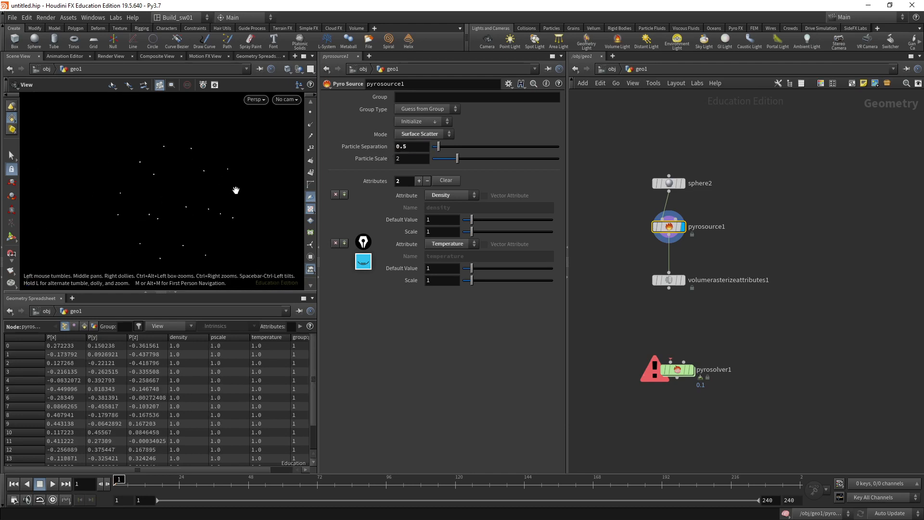
Mark one source point with a finer screen pen, sketch a circle around it and undo the circle
{"action": "left_click", "coordinate": [363, 261]}
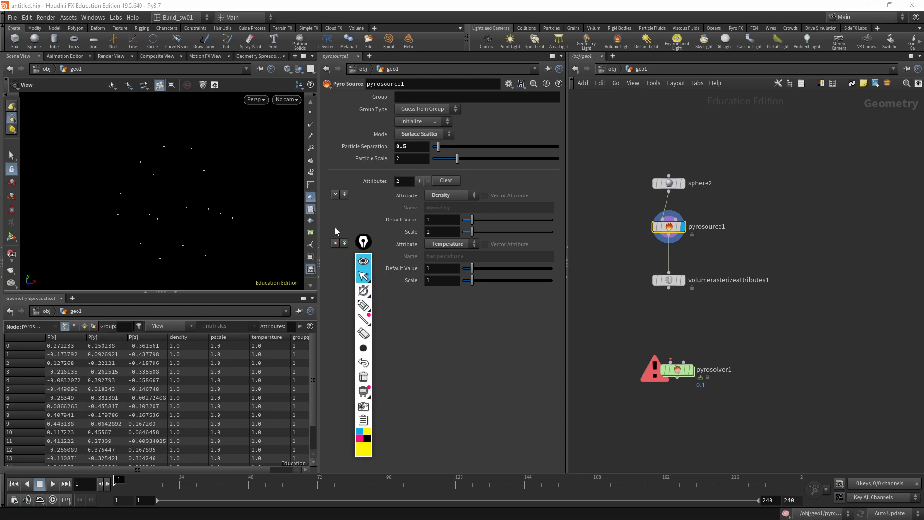
{"action": "left_click_drag", "start_coordinate": [277, 193], "coordinate": [252, 174]}
{"action": "middle_click_drag", "start_coordinate": [216, 190], "coordinate": [212, 196]}
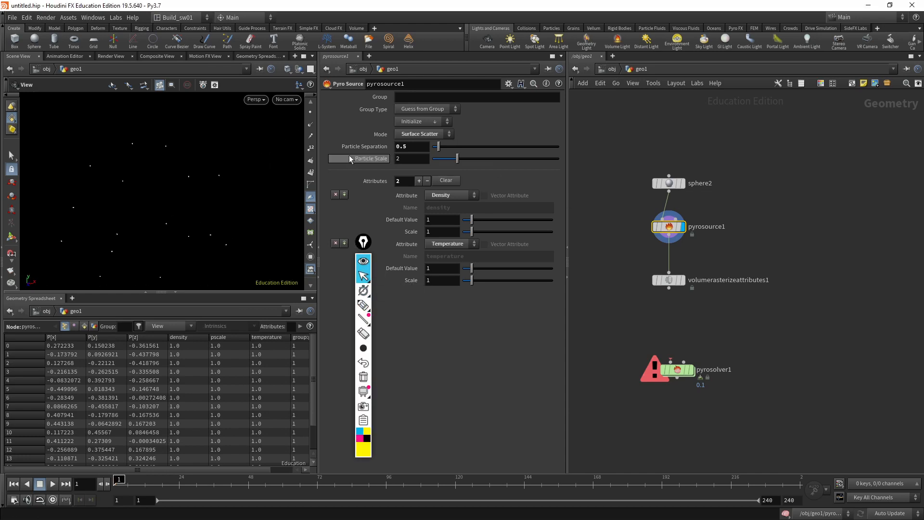
{"action": "left_click", "coordinate": [367, 309]}
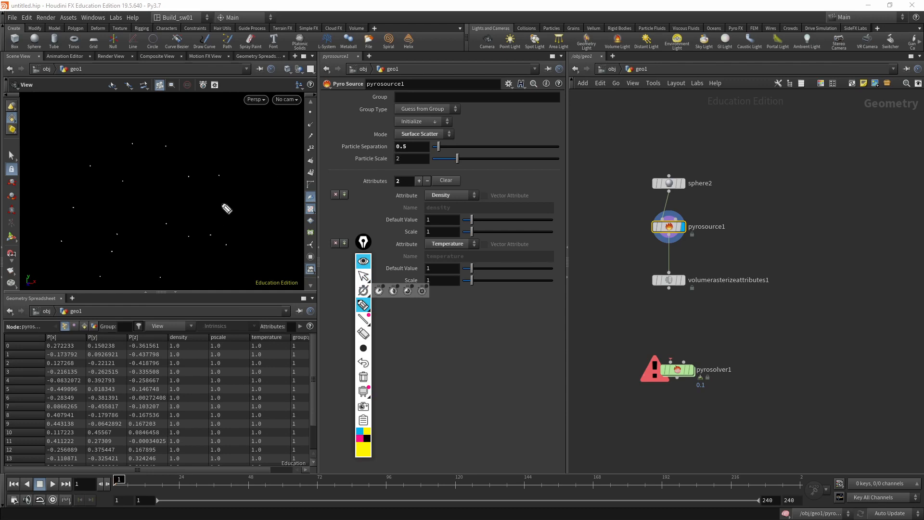
{"action": "mouse_move", "coordinate": [365, 349]}
{"action": "left_click", "coordinate": [334, 348]}
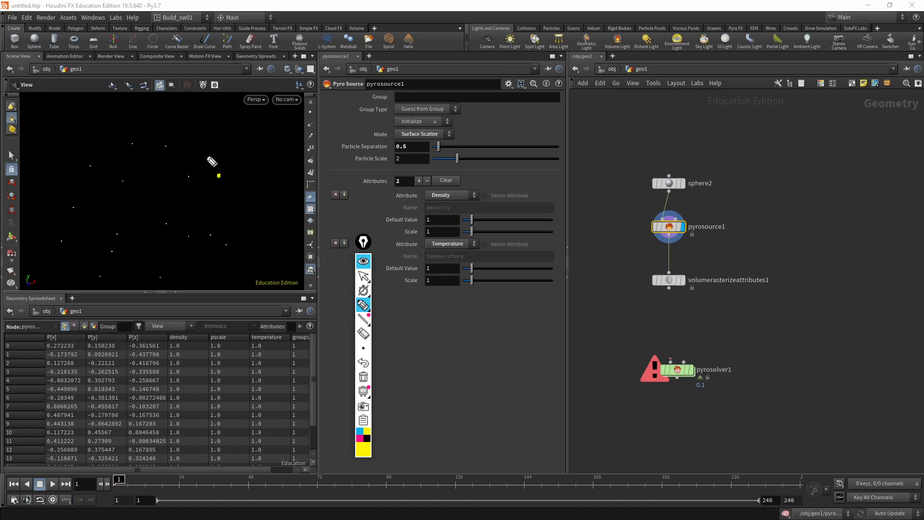
{"action": "mouse_move", "coordinate": [212, 154]}
{"action": "left_mouse_down"}
{"action": "mouse_move", "coordinate": [200, 172]}
{"action": "mouse_move", "coordinate": [215, 202]}
{"action": "mouse_move", "coordinate": [259, 182]}
{"action": "mouse_move", "coordinate": [240, 148]}
{"action": "mouse_move", "coordinate": [205, 162]}
{"action": "left_mouse_up"}
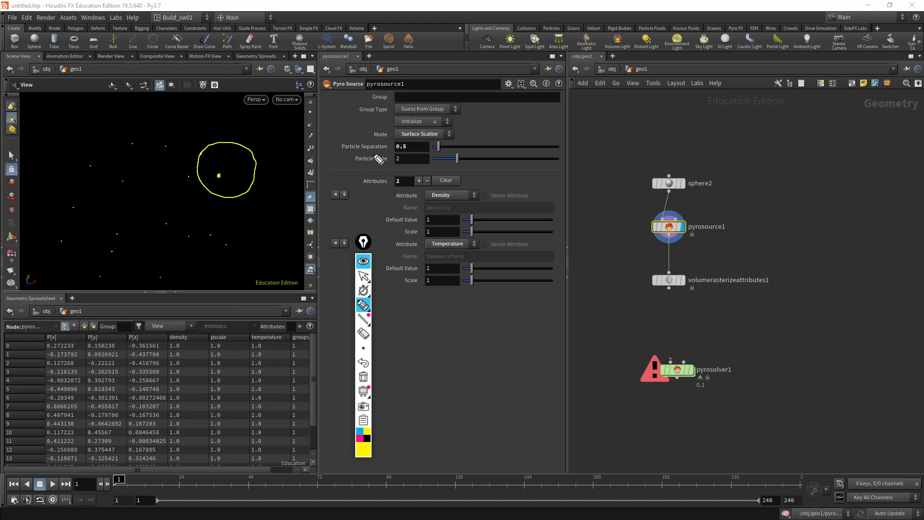
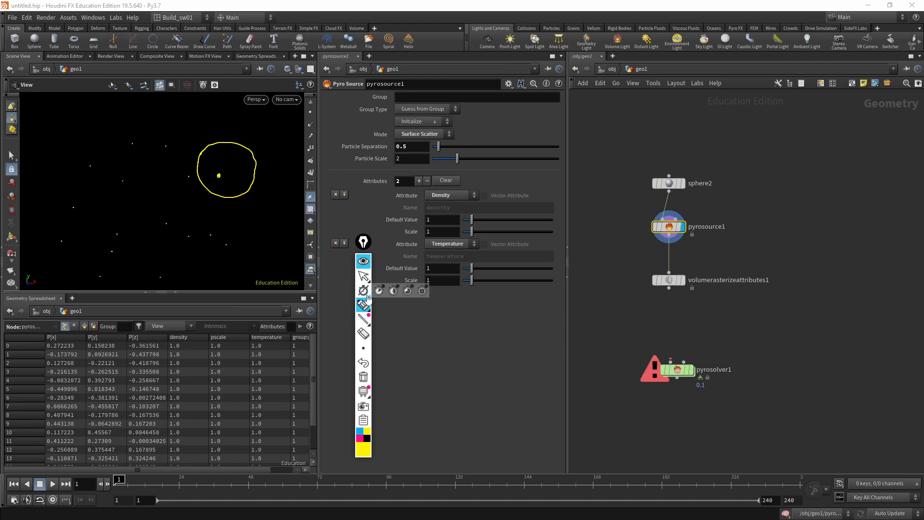
{"action": "left_click", "coordinate": [364, 364]}
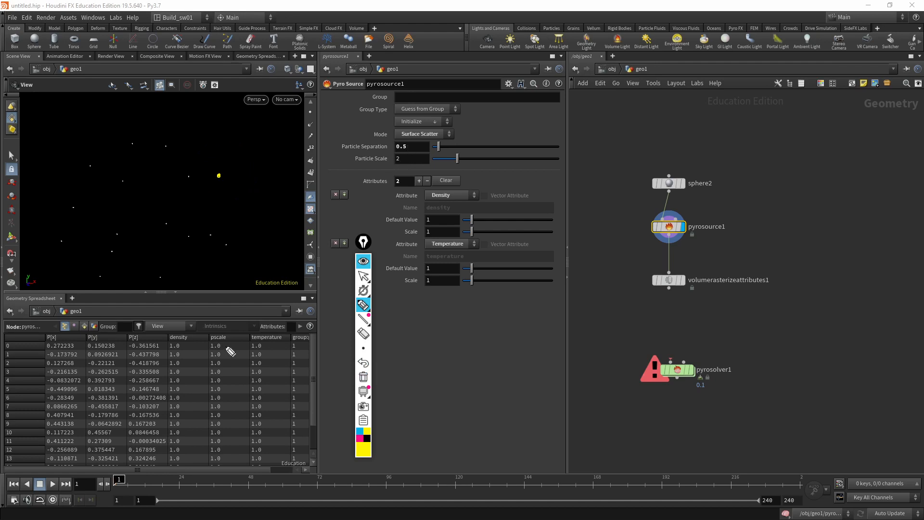
Annotate the pscale column, the Particle Separation and Particle Scale pair, and the radius around the marked source point
{"action": "mouse_move", "coordinate": [234, 334]}
{"action": "left_mouse_down"}
{"action": "mouse_move", "coordinate": [209, 441]}
{"action": "mouse_move", "coordinate": [243, 354]}
{"action": "mouse_move", "coordinate": [222, 345]}
{"action": "left_mouse_up"}
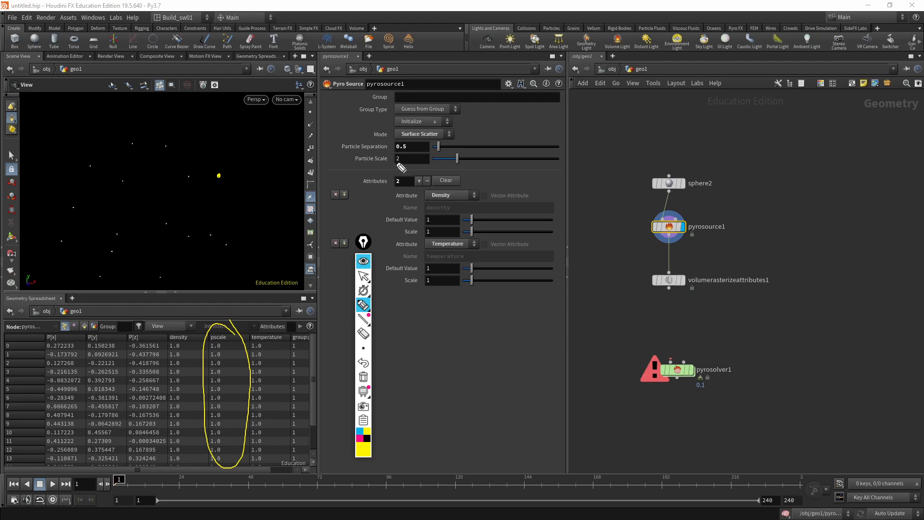
{"action": "left_click_drag", "start_coordinate": [409, 165], "coordinate": [423, 159]}
{"action": "mouse_move", "coordinate": [202, 154]}
{"action": "left_mouse_down"}
{"action": "mouse_move", "coordinate": [193, 189]}
{"action": "mouse_move", "coordinate": [243, 203]}
{"action": "mouse_move", "coordinate": [255, 161]}
{"action": "mouse_move", "coordinate": [208, 147]}
{"action": "left_mouse_up"}
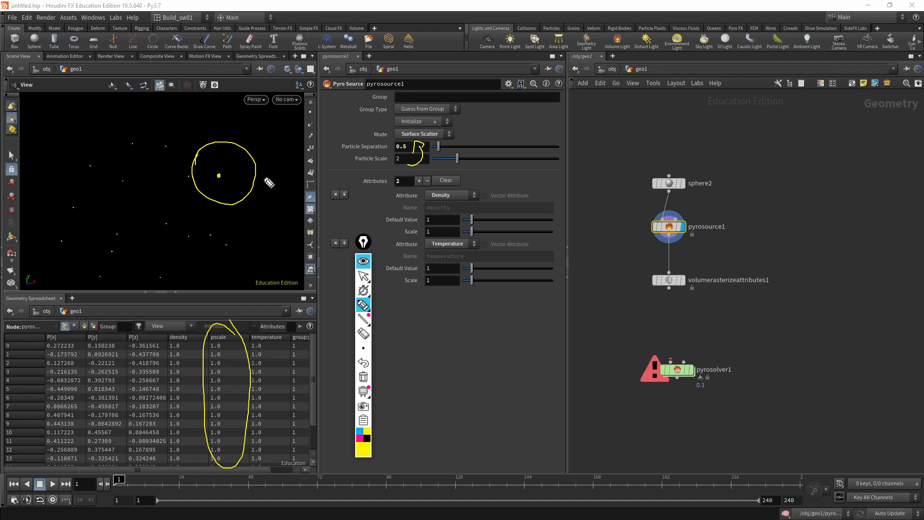
Annotate the circle around the source point with an inward arrow labelled 1 on each side
{"action": "left_click_drag", "start_coordinate": [255, 168], "coordinate": [277, 168]}
{"action": "left_click_drag", "start_coordinate": [166, 168], "coordinate": [191, 171]}
{"action": "left_click_drag", "start_coordinate": [185, 175], "coordinate": [187, 161]}
{"action": "left_click", "coordinate": [363, 276]}
{"action": "left_click", "coordinate": [668, 280]}
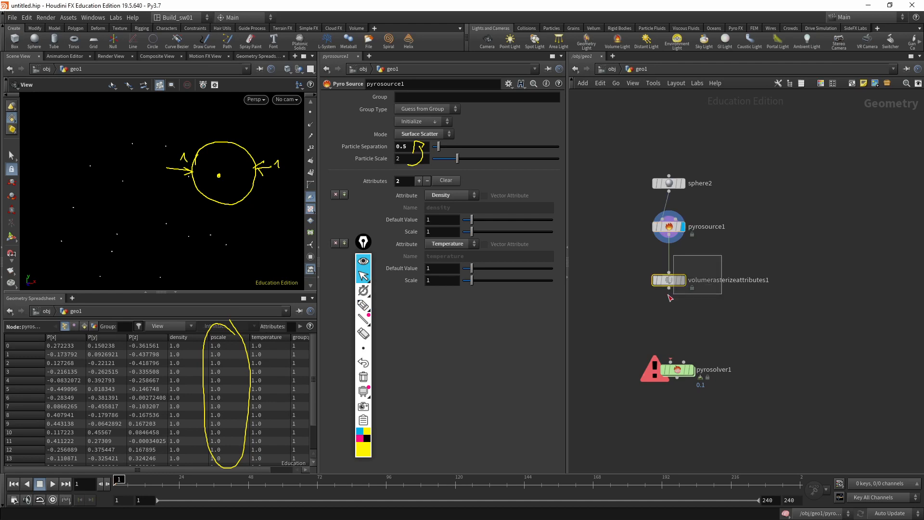
{"action": "left_click", "coordinate": [662, 239]}
{"action": "mouse_move", "coordinate": [367, 320]}
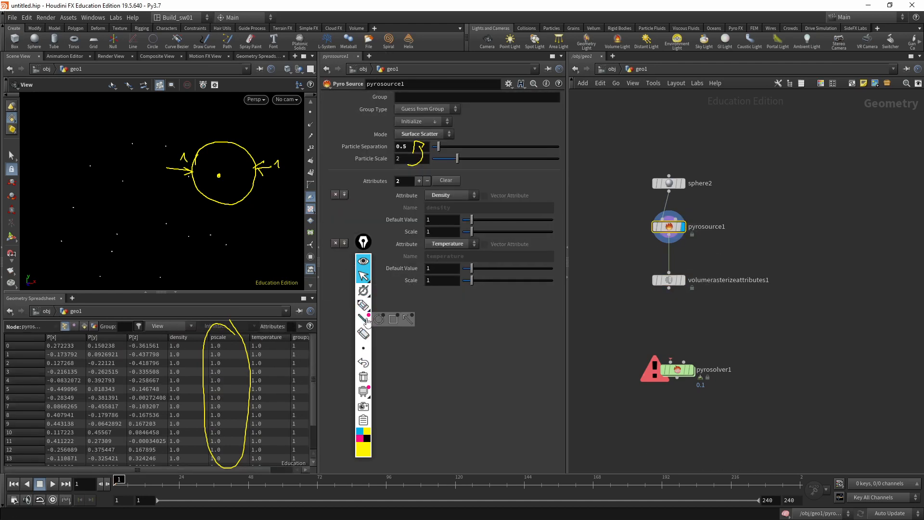
Draw circles around two more source points below the marked one, and return to the normal pointer
{"action": "left_click", "coordinate": [363, 305]}
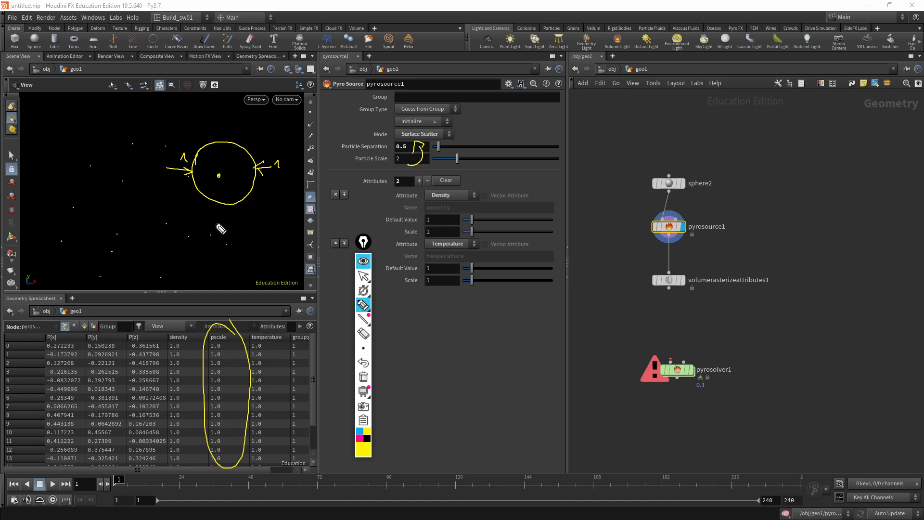
{"action": "mouse_move", "coordinate": [226, 221]}
{"action": "left_mouse_down"}
{"action": "mouse_move", "coordinate": [212, 233]}
{"action": "mouse_move", "coordinate": [236, 267]}
{"action": "mouse_move", "coordinate": [230, 221]}
{"action": "left_mouse_up"}
{"action": "mouse_move", "coordinate": [147, 204]}
{"action": "left_mouse_down"}
{"action": "mouse_move", "coordinate": [155, 237]}
{"action": "mouse_move", "coordinate": [191, 209]}
{"action": "mouse_move", "coordinate": [142, 198]}
{"action": "left_mouse_up"}
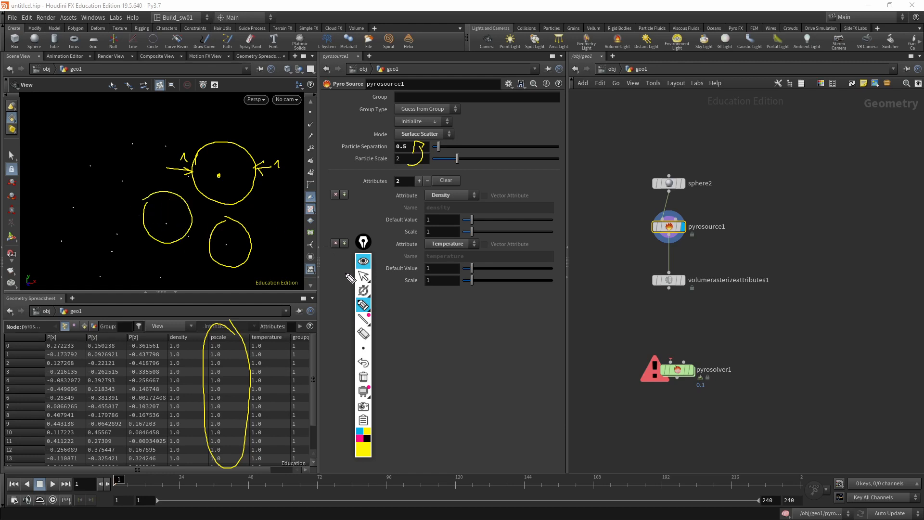
{"action": "left_click", "coordinate": [364, 275]}
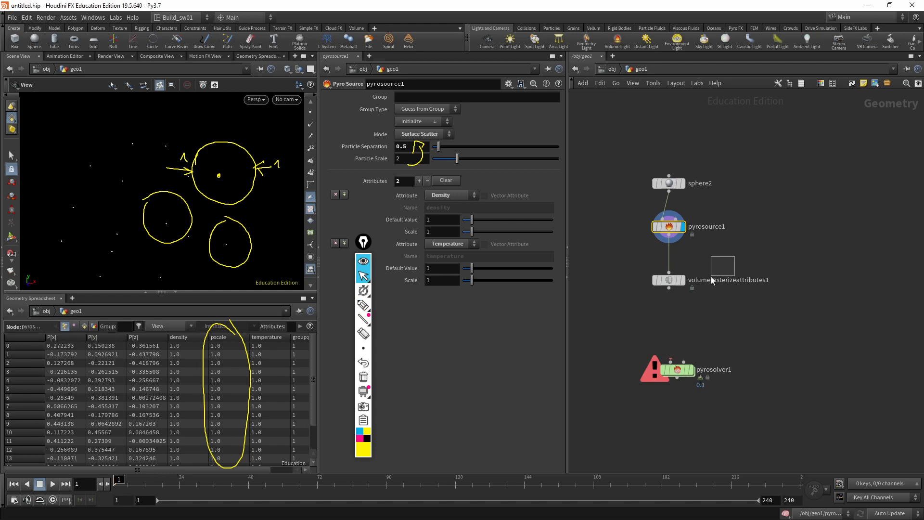
Display the output of volumerasterizeattributes1 and open its Voxel Size for editing
{"action": "left_click", "coordinate": [679, 280]}
{"action": "left_click", "coordinate": [683, 281]}
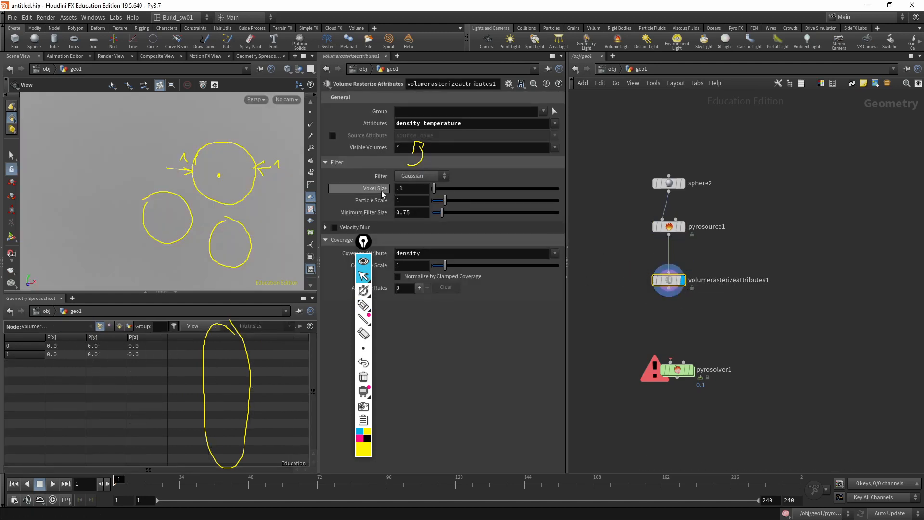
{"action": "left_click", "coordinate": [406, 188]}
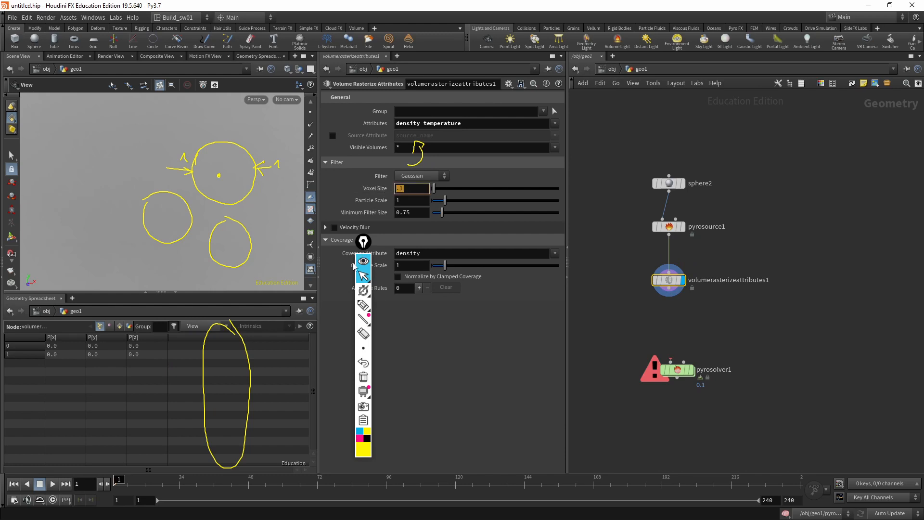
Sketch another large circle on the viewport beside the annotated ones
{"action": "left_click", "coordinate": [363, 305]}
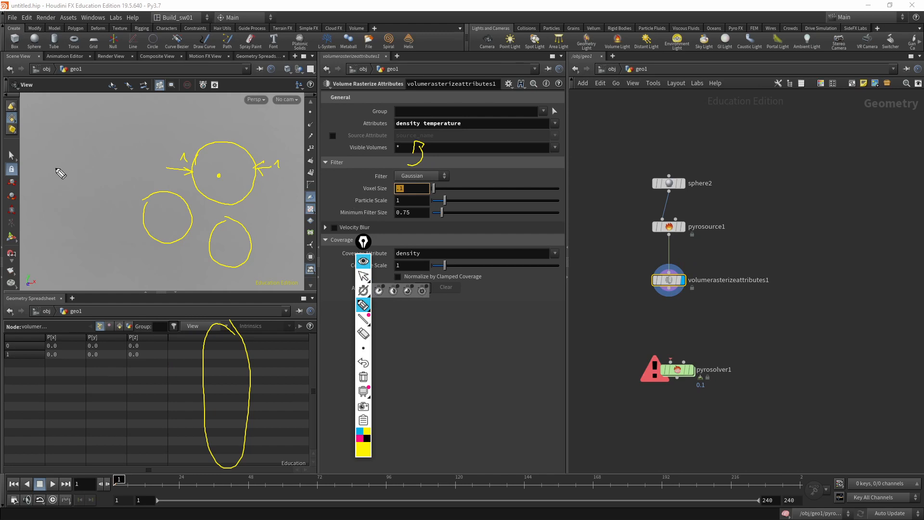
{"action": "mouse_move", "coordinate": [58, 173]}
{"action": "left_mouse_down"}
{"action": "mouse_move", "coordinate": [134, 184]}
{"action": "mouse_move", "coordinate": [76, 140]}
{"action": "mouse_move", "coordinate": [55, 191]}
{"action": "left_mouse_up"}
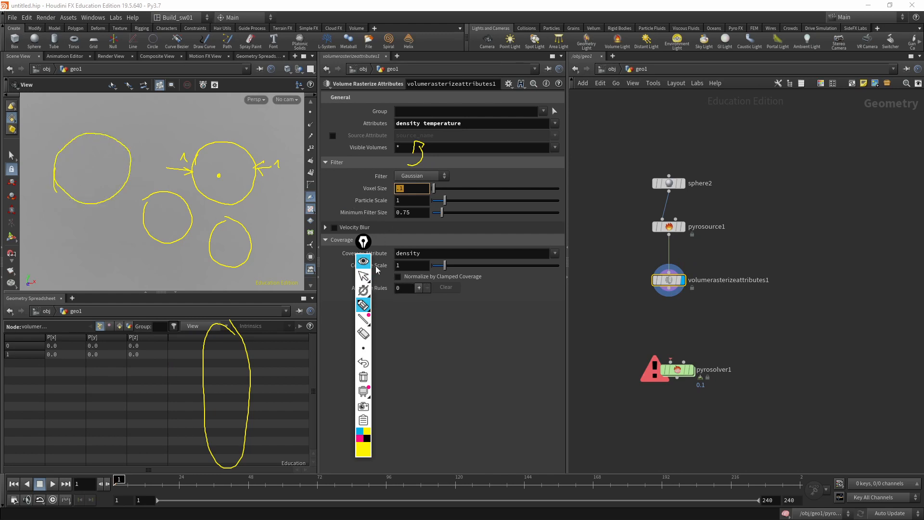
{"action": "left_click", "coordinate": [363, 276]}
Compare the parameters of pyrosource1 and volumerasterizeattributes1, and clear all screen annotations
{"action": "left_click", "coordinate": [668, 226]}
{"action": "middle_click", "coordinate": [668, 226]}
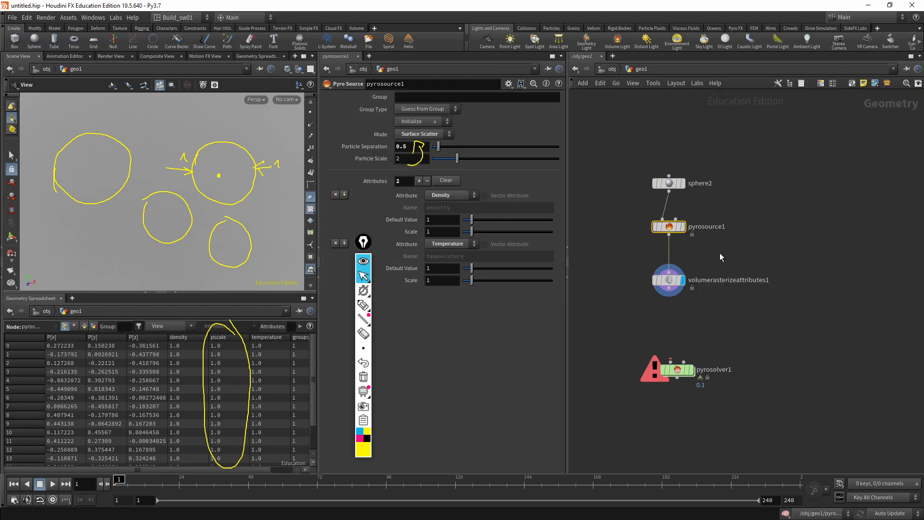
{"action": "left_click", "coordinate": [669, 279]}
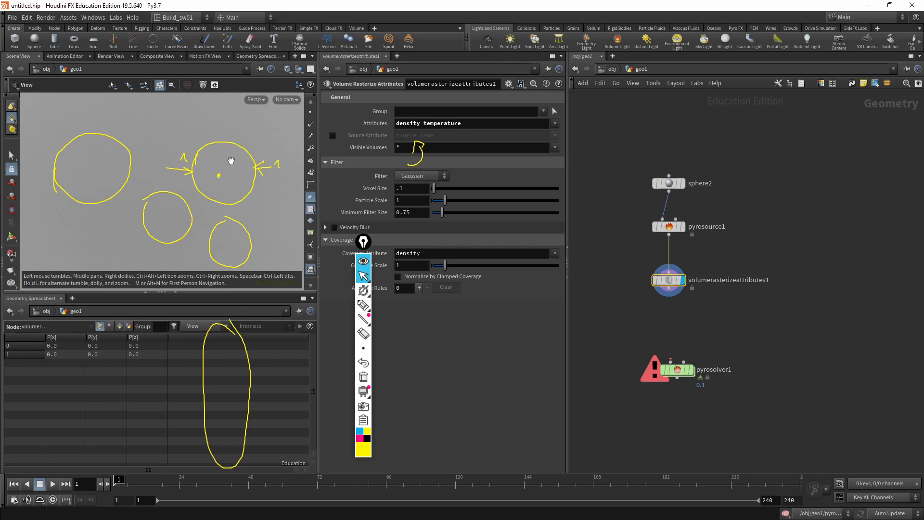
{"action": "left_click", "coordinate": [669, 226]}
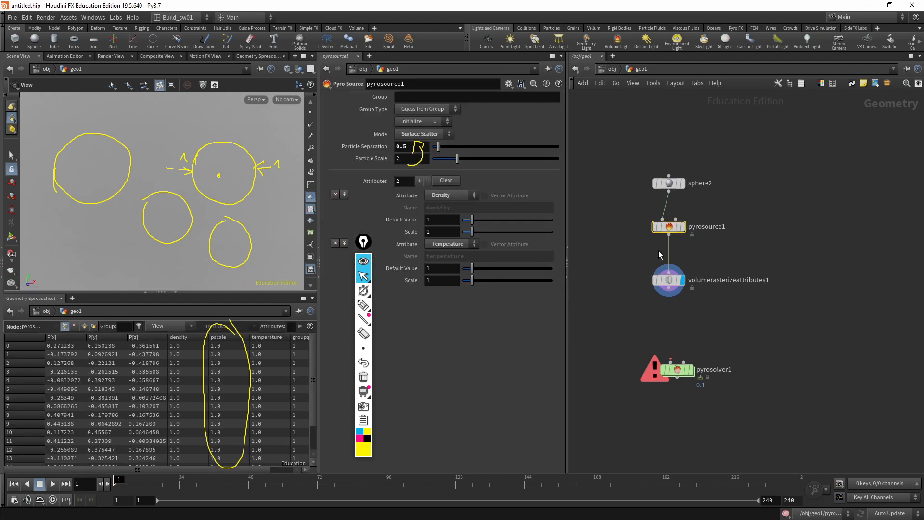
{"action": "left_click", "coordinate": [364, 377]}
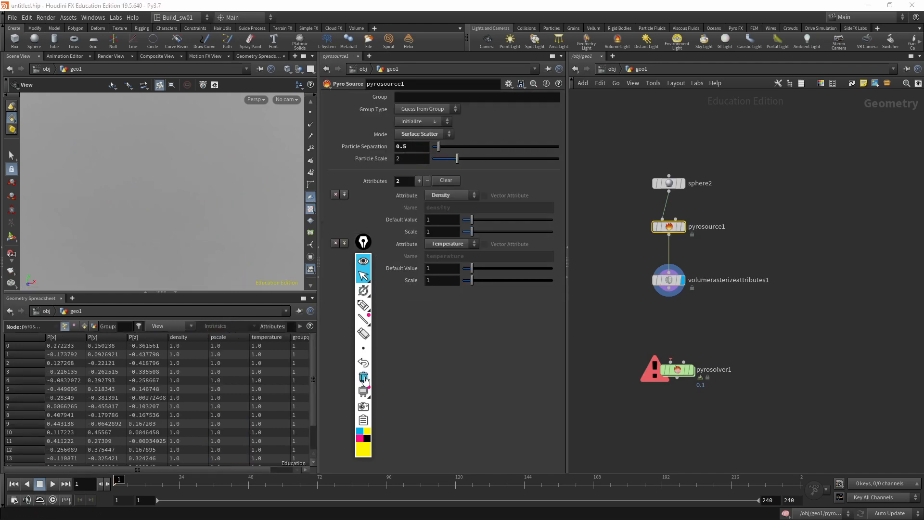
Compare pyrosource1's Particle Separation, Particle Scale and pscale with volumerasterizeattributes1's Voxel Size, Particle Scale and primitive attributes
{"action": "left_click", "coordinate": [407, 159]}
{"action": "left_click_drag", "start_coordinate": [706, 258], "coordinate": [627, 302]}
{"action": "left_click", "coordinate": [679, 228]}
{"action": "left_click", "coordinate": [669, 280]}
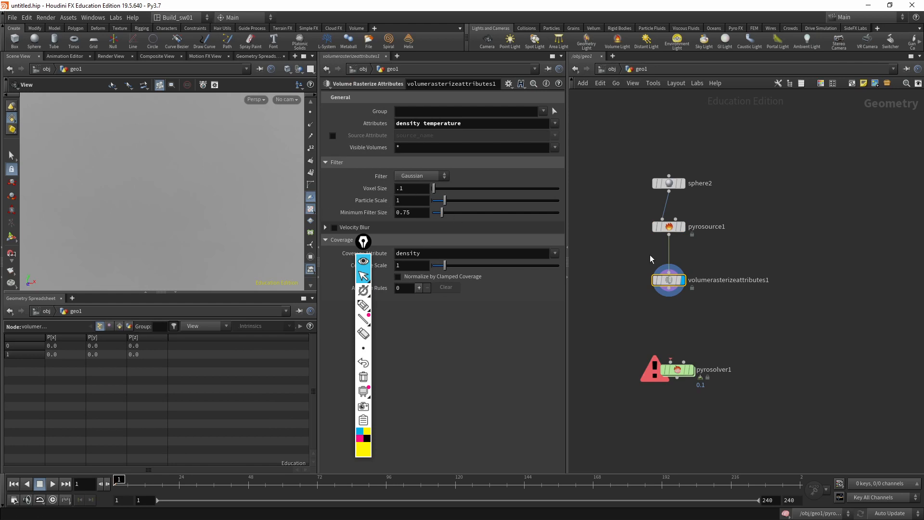
{"action": "left_click", "coordinate": [668, 226]}
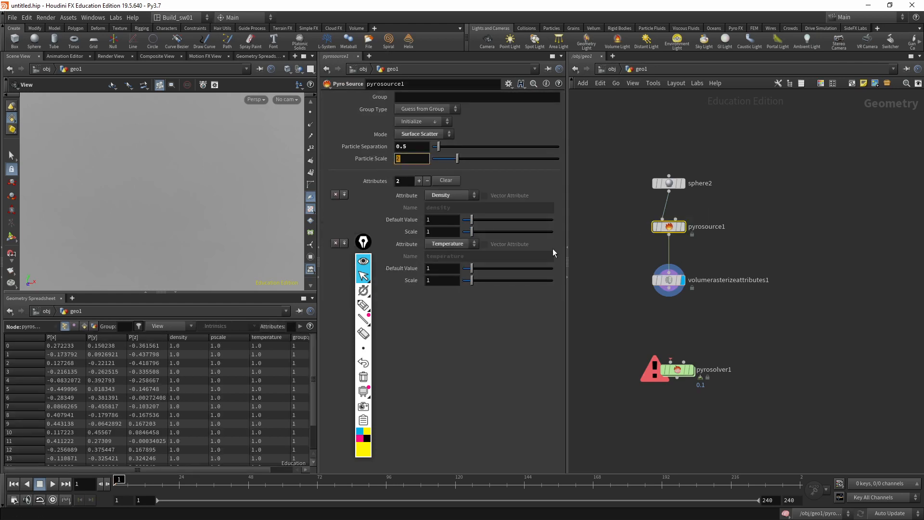
{"action": "left_click", "coordinate": [668, 280]}
{"action": "left_click", "coordinate": [405, 201]}
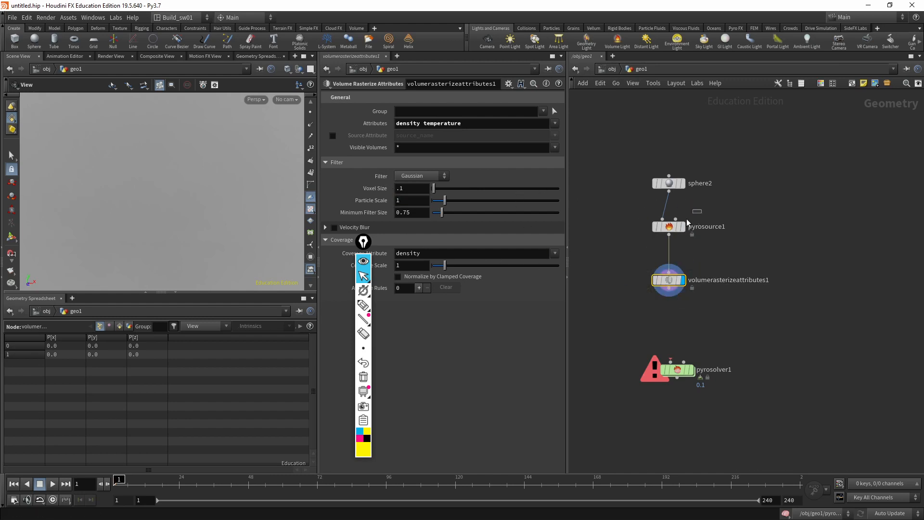
{"action": "left_click", "coordinate": [665, 227]}
{"action": "left_click", "coordinate": [417, 148]}
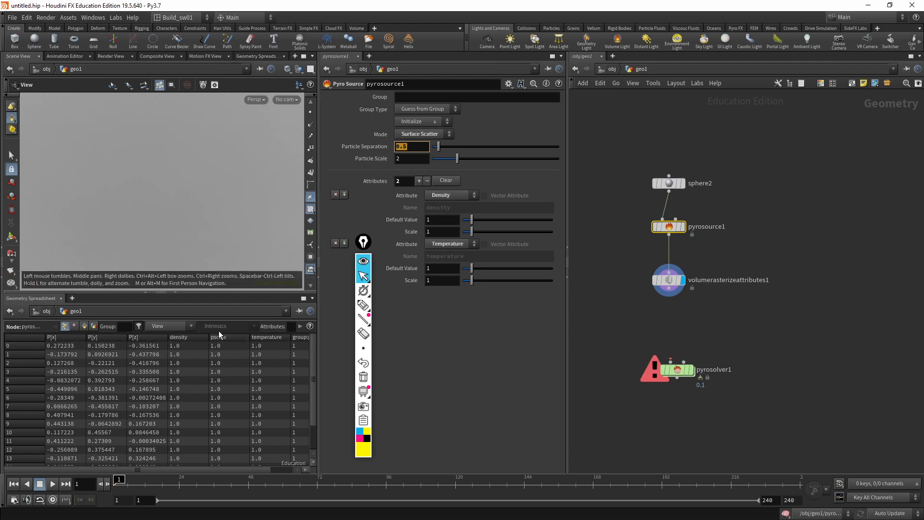
{"action": "left_click", "coordinate": [669, 280]}
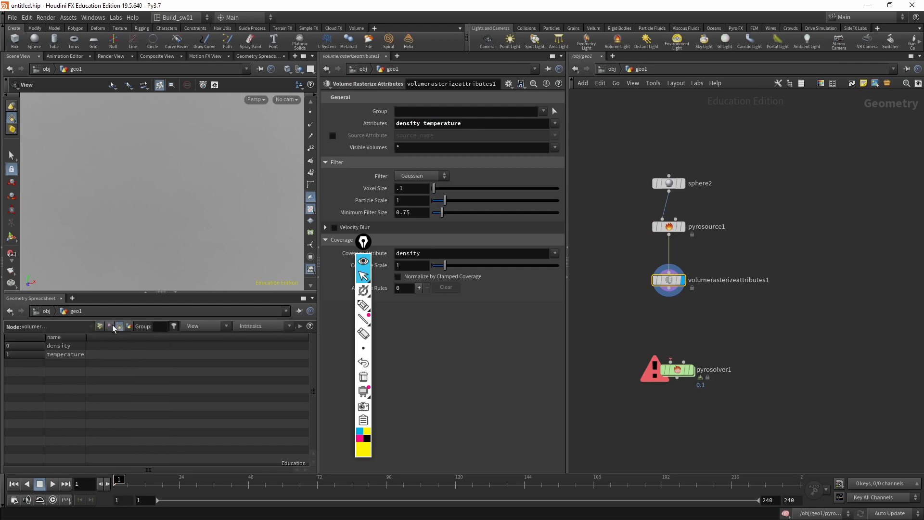
{"action": "middle_click_drag", "start_coordinate": [605, 307], "coordinate": [655, 311]}
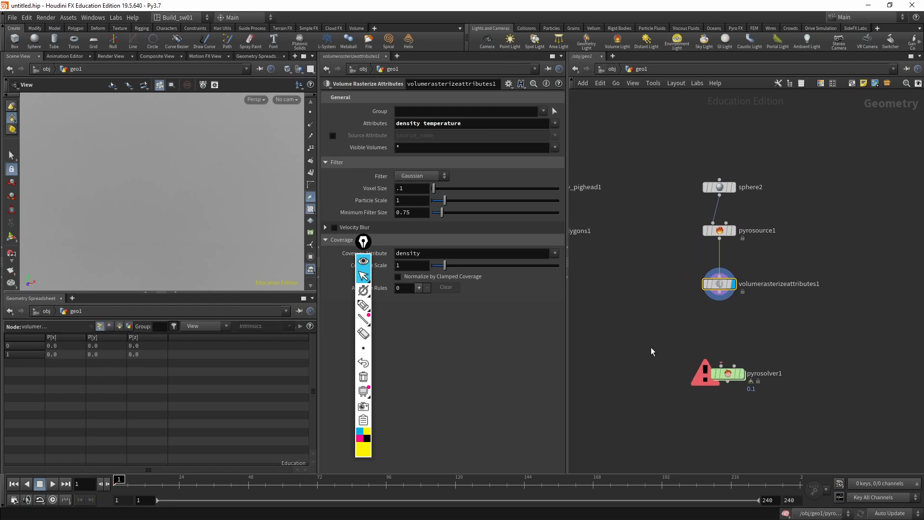
{"action": "key", "text": "Tab"}
{"action": "type", "text": "sl"}
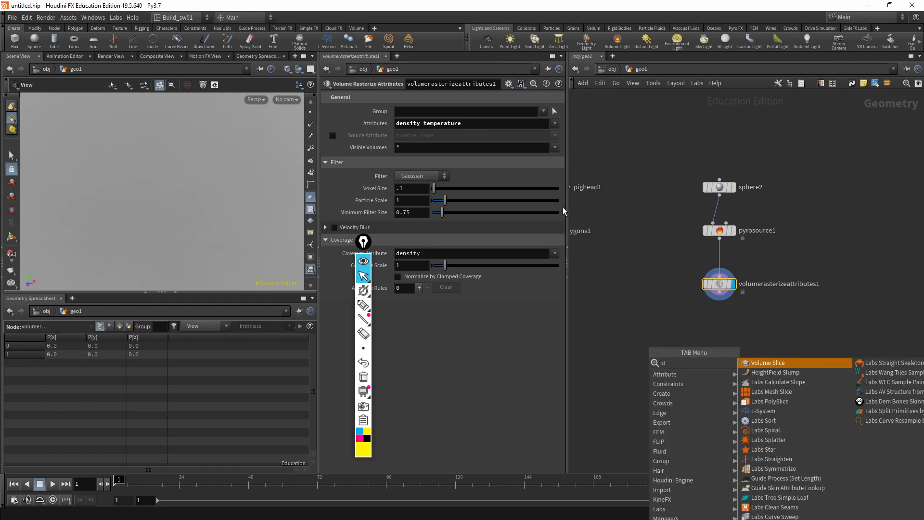
{"action": "key", "text": "Return"}
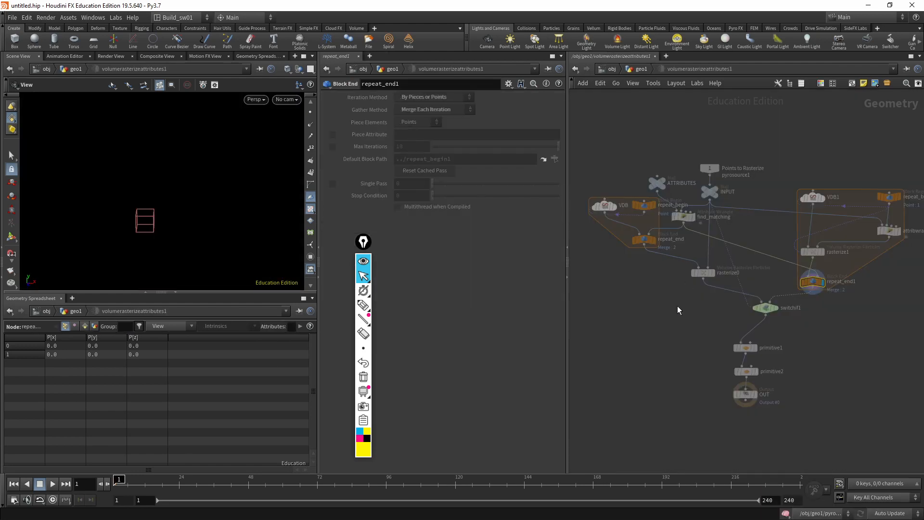
{"action": "key", "text": "u"}
Add a Volume Slice node, connect it to the output of volumerasterizeattributes1 and display it
{"action": "key", "text": "Tab"}
{"action": "type", "text": "slice"}
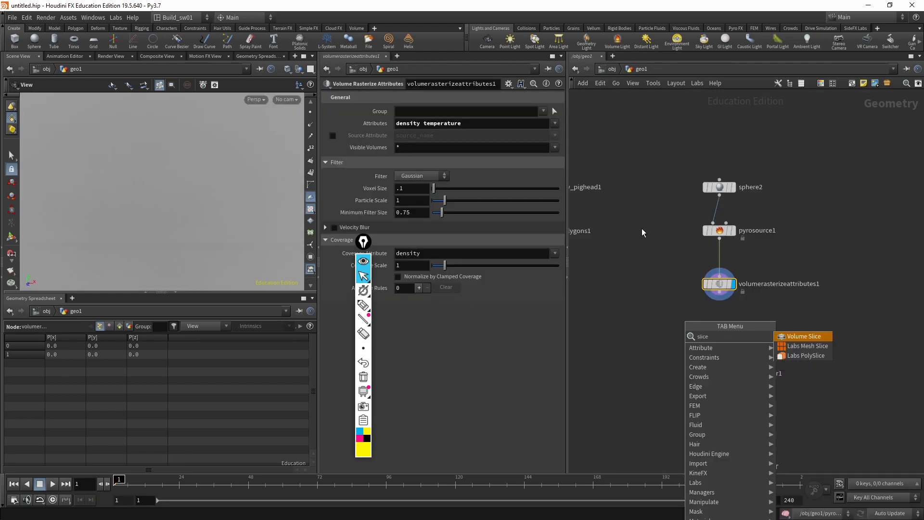
{"action": "key", "text": "Return"}
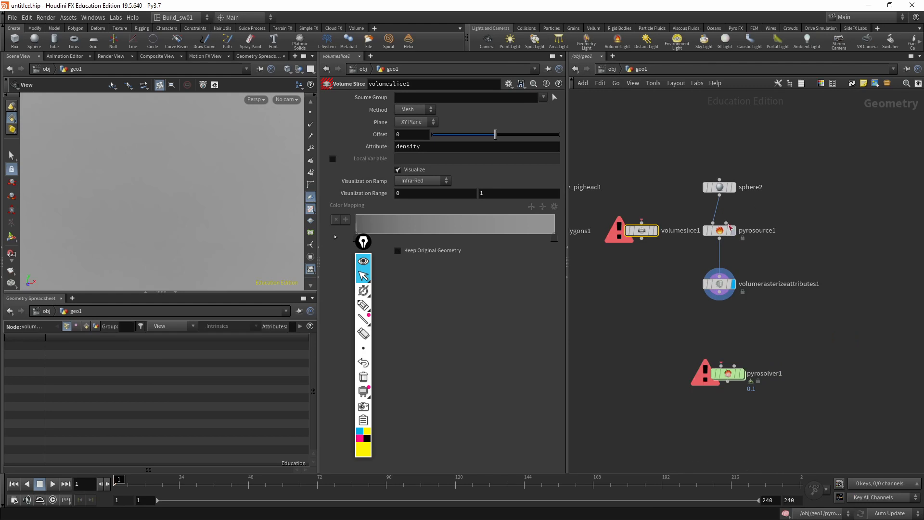
{"action": "left_click", "coordinate": [669, 333]}
{"action": "left_click_drag", "start_coordinate": [720, 295], "coordinate": [670, 324]}
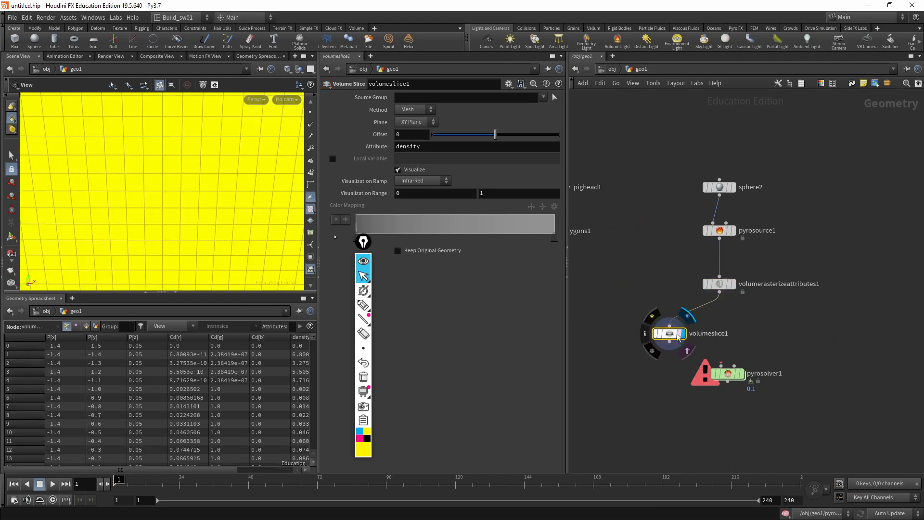
Examine the slice's point and detail attributes in the spreadsheet, including its density columns
{"action": "left_click_drag", "start_coordinate": [250, 468], "coordinate": [294, 464]}
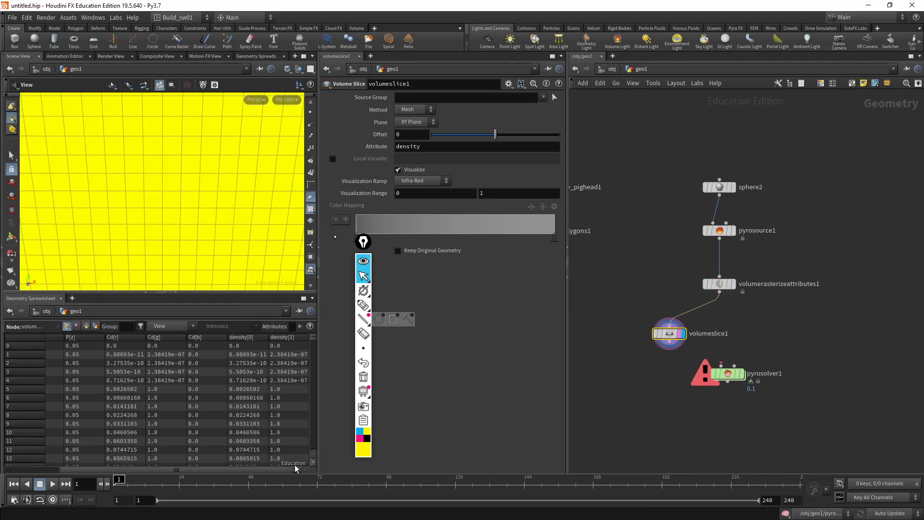
{"action": "left_click", "coordinate": [77, 326]}
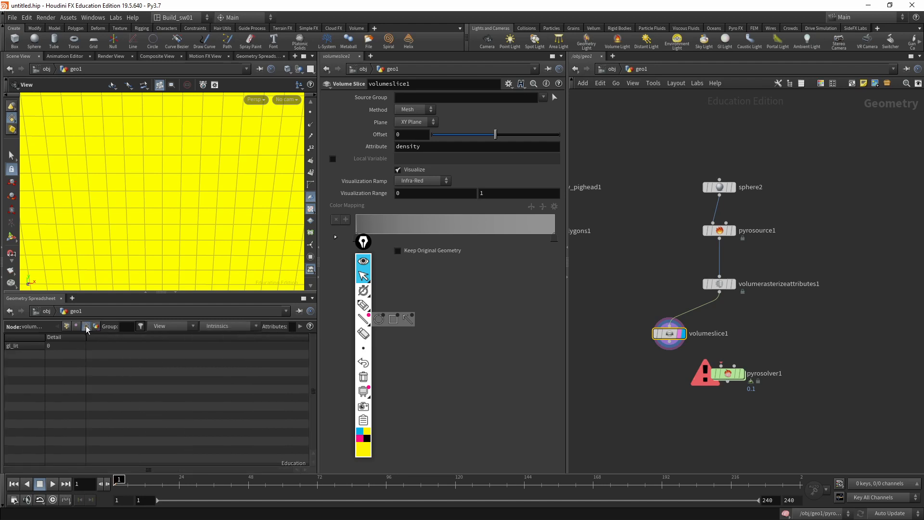
{"action": "left_click", "coordinate": [67, 326]}
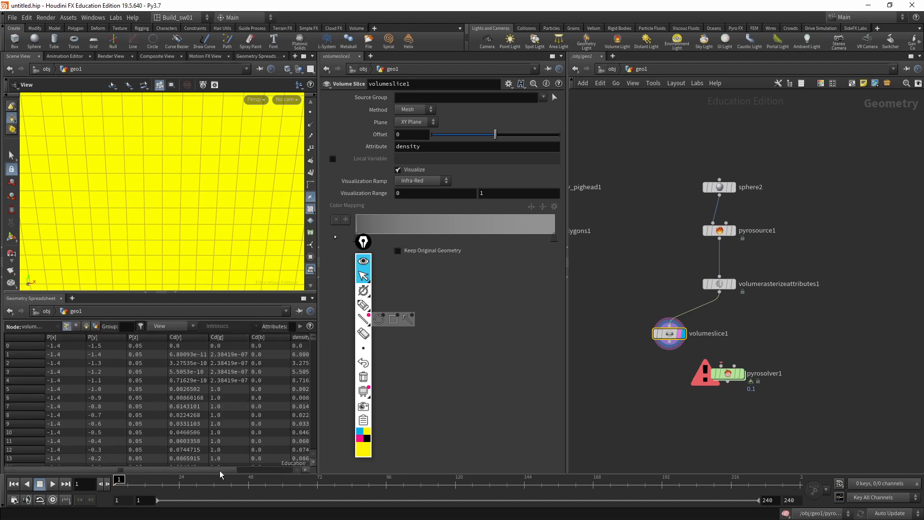
{"action": "left_click_drag", "start_coordinate": [224, 470], "coordinate": [278, 471]}
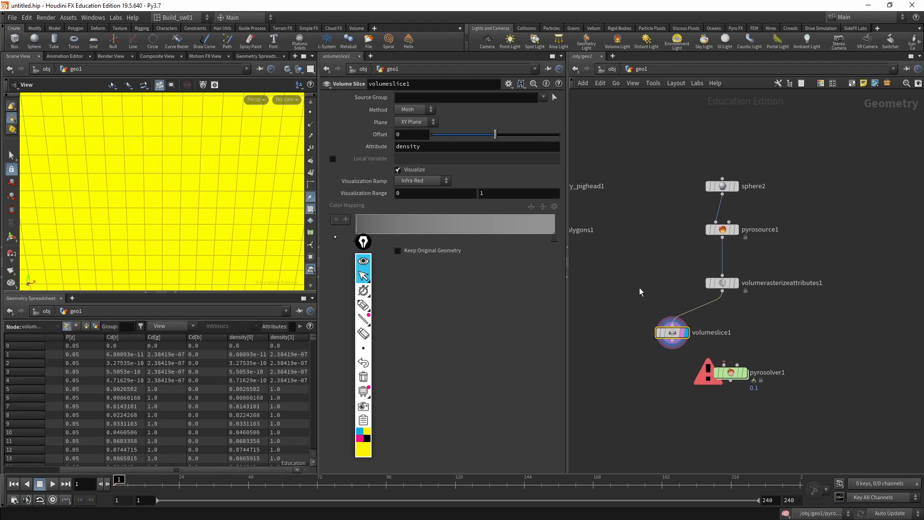
Add a Volume Visualization node, connect it to the output of volumerasterizeattributes1 and display it
{"action": "key", "text": "Tab"}
{"action": "type", "text": "volume"}
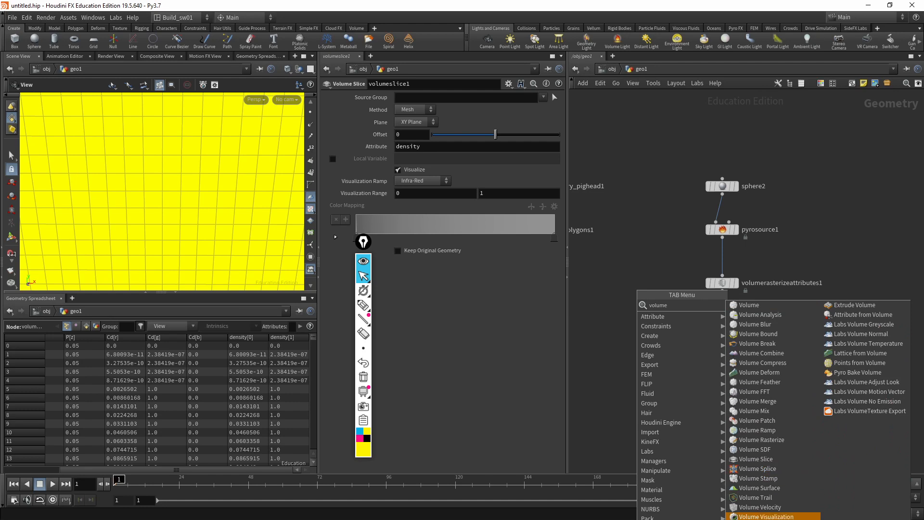
{"action": "left_click", "coordinate": [750, 517]}
{"action": "left_click", "coordinate": [618, 317]}
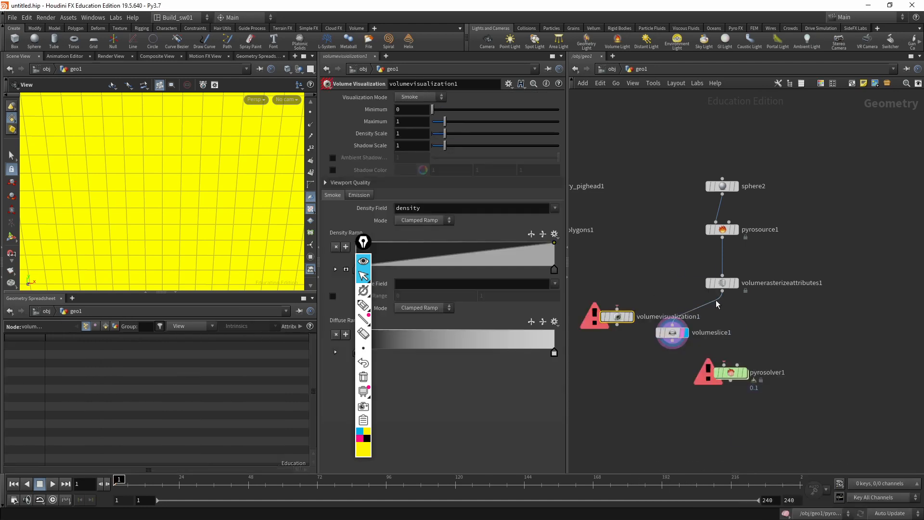
{"action": "left_click", "coordinate": [722, 291]}
{"action": "left_click", "coordinate": [617, 309]}
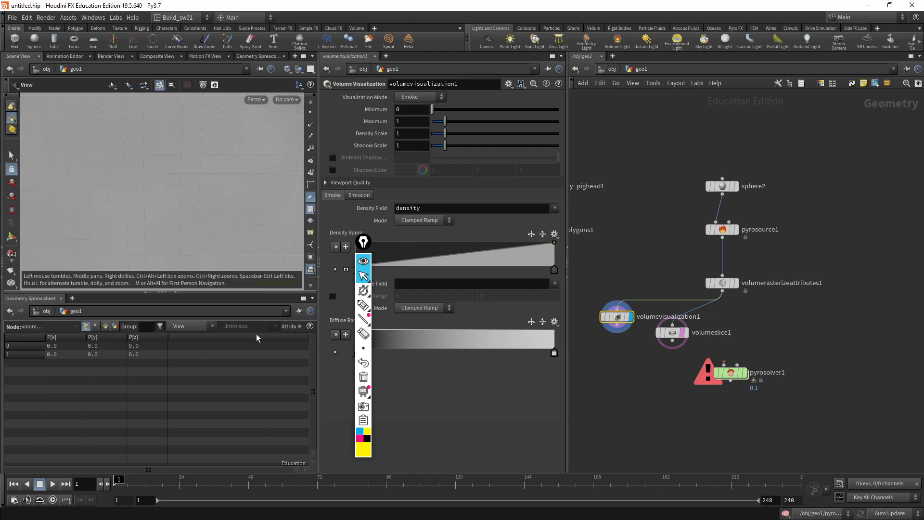
Inspect volumevisualization1's primitive attributes and volumerasterizeattributes1's node info, and switch the display to volumerasterizeattributes1
{"action": "left_click", "coordinate": [116, 326]}
{"action": "left_click", "coordinate": [105, 327]}
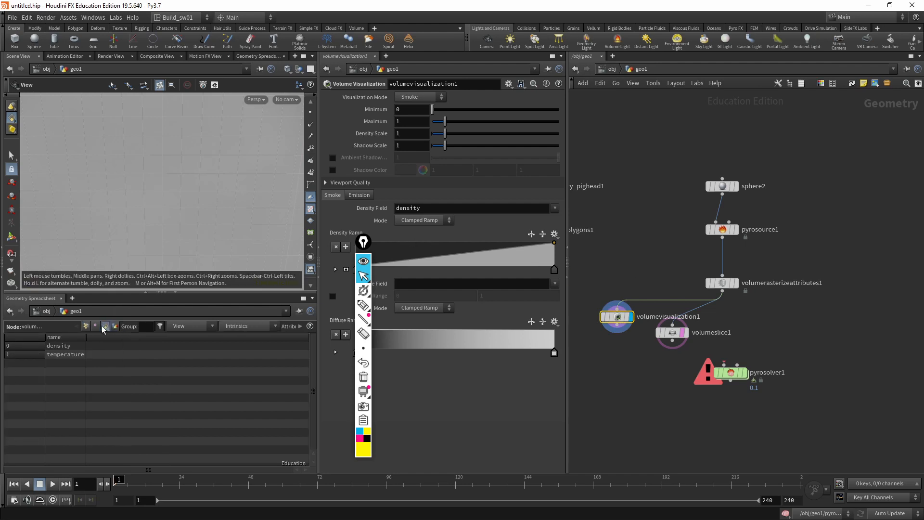
{"action": "left_click", "coordinate": [86, 326]}
{"action": "middle_click", "coordinate": [721, 284]}
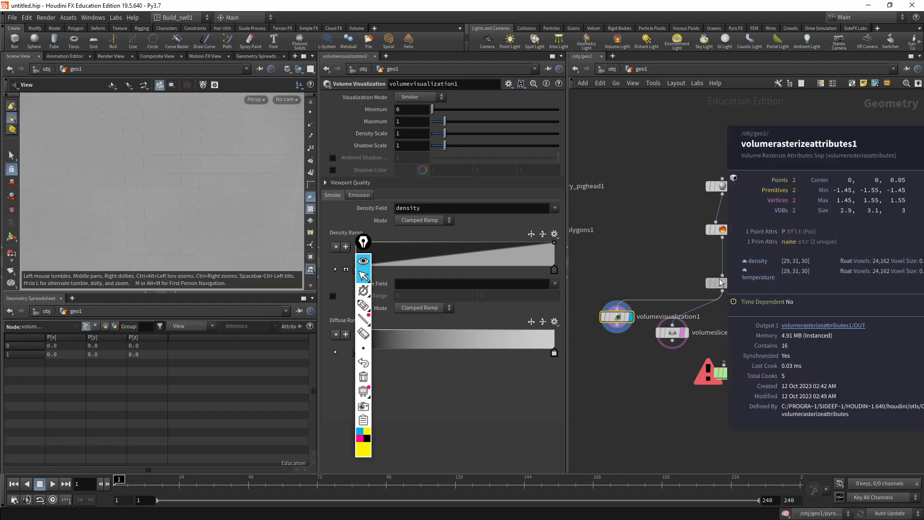
{"action": "middle_click_drag", "start_coordinate": [645, 264], "coordinate": [577, 264]}
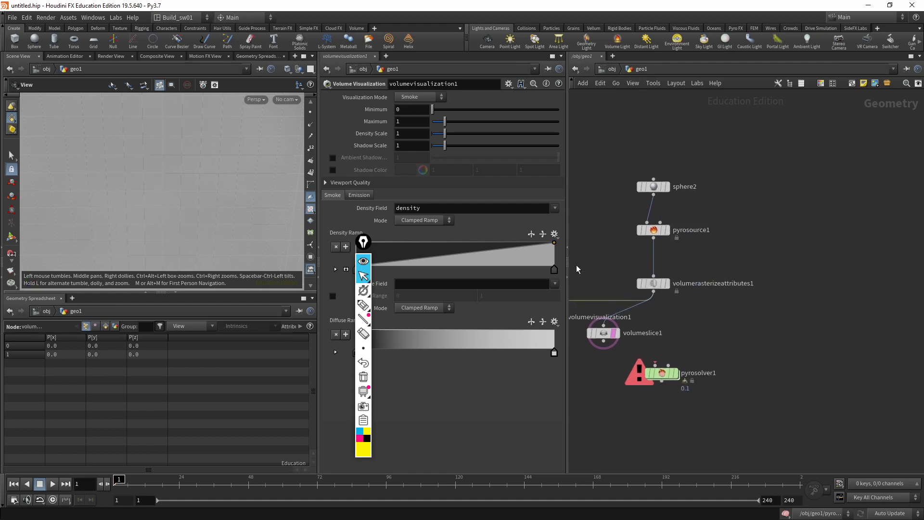
{"action": "middle_click", "coordinate": [663, 279]}
{"action": "left_click", "coordinate": [667, 284]}
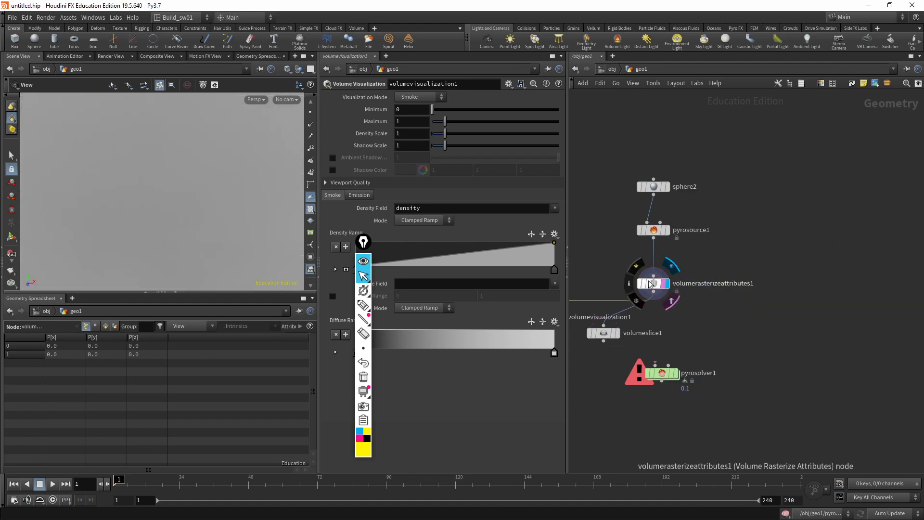
Check volumerasterizeattributes1's node info, and delete the Volume Visualization and Volume Slice nodes connected to it
{"action": "left_click", "coordinate": [660, 284]}
{"action": "middle_click", "coordinate": [659, 284]}
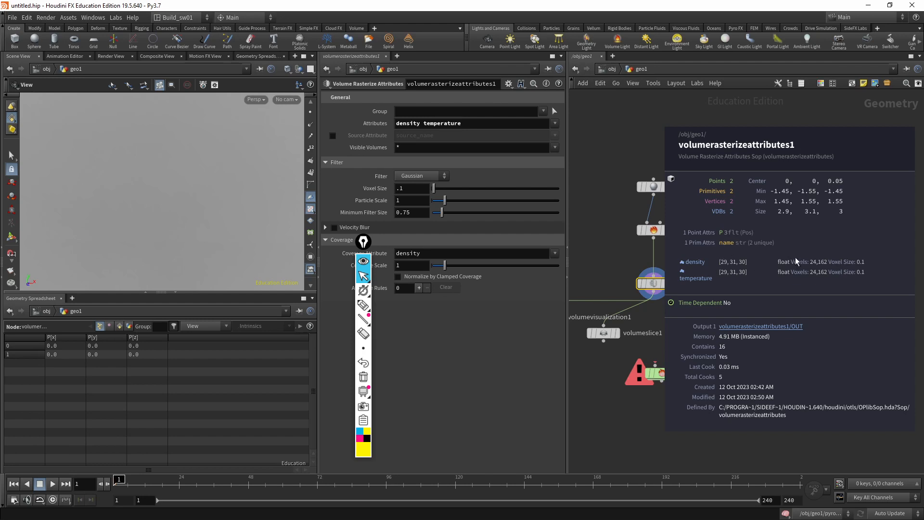
{"action": "middle_click_drag", "start_coordinate": [671, 310], "coordinate": [815, 302]}
{"action": "left_click_drag", "start_coordinate": [843, 322], "coordinate": [735, 348]}
{"action": "key", "text": "Delete"}
{"action": "left_click", "coordinate": [693, 311]}
{"action": "key", "text": "Delete"}
{"action": "left_click", "coordinate": [793, 278]}
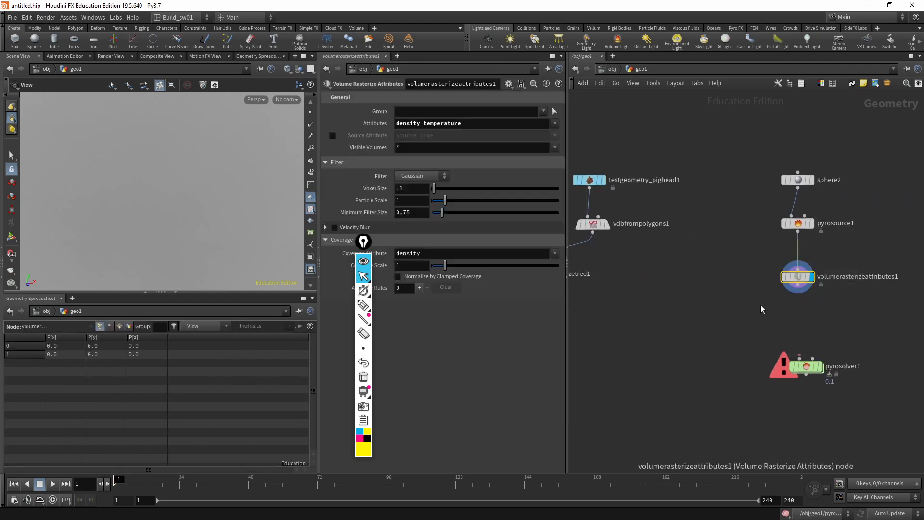
Display pyrosource1 and align the pyrosolver1 node directly beneath volumerasterizeattributes1 in the network
{"action": "left_click", "coordinate": [812, 224]}
{"action": "left_click", "coordinate": [799, 223]}
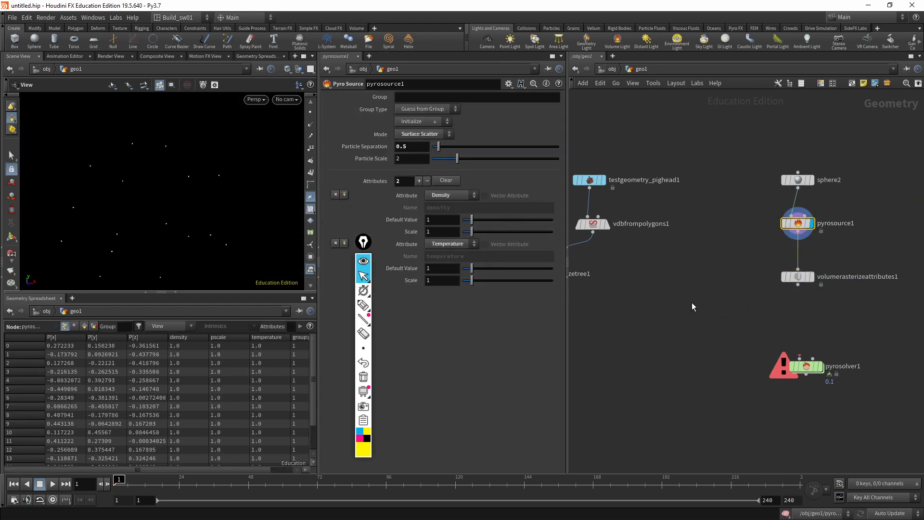
{"action": "middle_click_drag", "start_coordinate": [692, 303], "coordinate": [641, 289]}
{"action": "middle_click_drag", "start_coordinate": [788, 198], "coordinate": [723, 208]}
{"action": "left_click", "coordinate": [741, 253]}
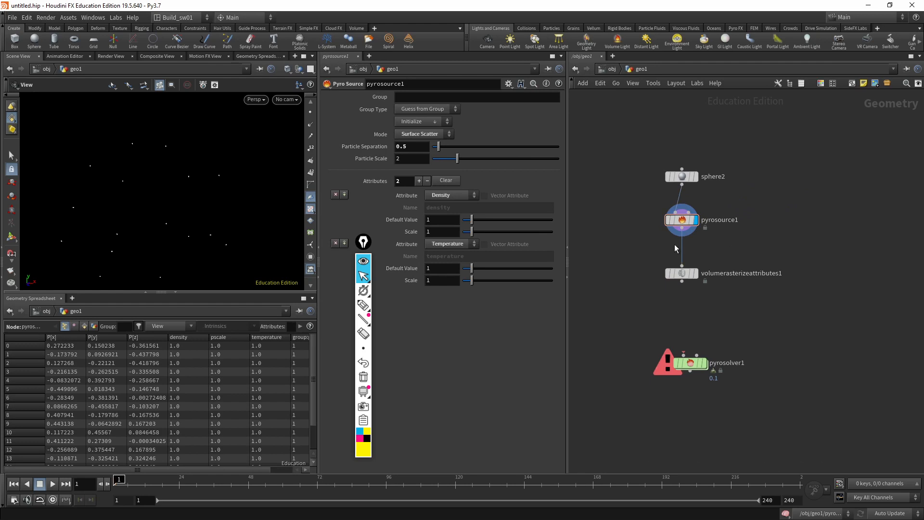
{"action": "mouse_move", "coordinate": [690, 364]}
{"action": "left_mouse_down"}
{"action": "mouse_move", "coordinate": [691, 350]}
{"action": "mouse_move", "coordinate": [683, 356]}
{"action": "left_mouse_up"}
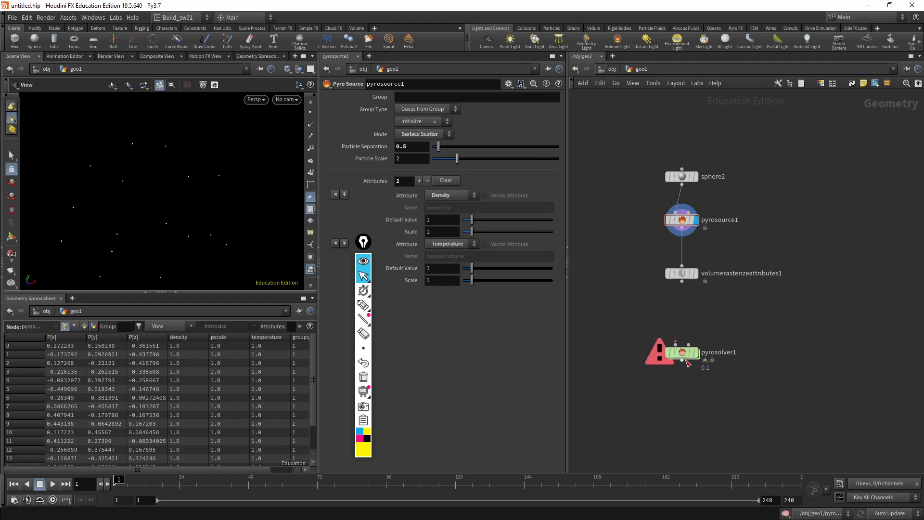
Annotate the path from sphere2 to pyrosolver1 with the pen, circling volumerasterizeattributes1 and pyrosolver1, and clear the annotations
{"action": "left_click", "coordinate": [365, 307]}
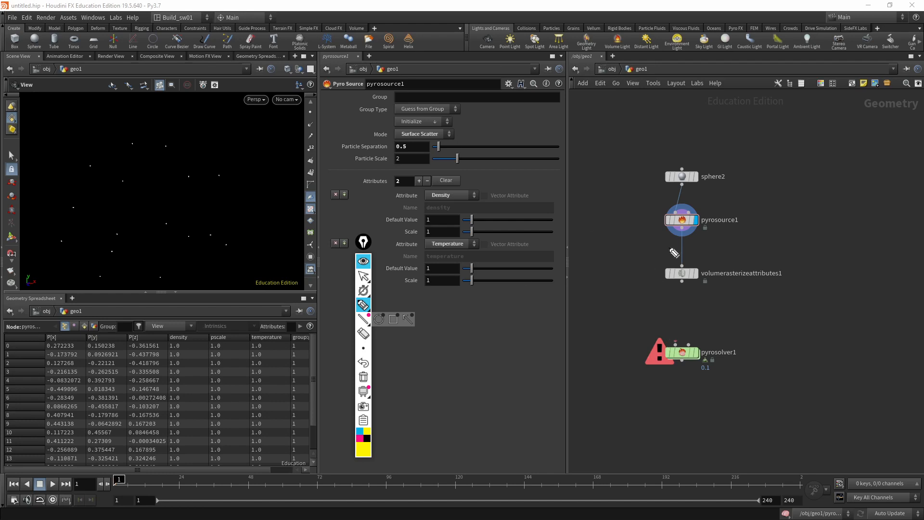
{"action": "mouse_move", "coordinate": [708, 327]}
{"action": "left_mouse_down"}
{"action": "mouse_move", "coordinate": [684, 320]}
{"action": "mouse_move", "coordinate": [724, 366]}
{"action": "mouse_move", "coordinate": [662, 312]}
{"action": "left_mouse_up"}
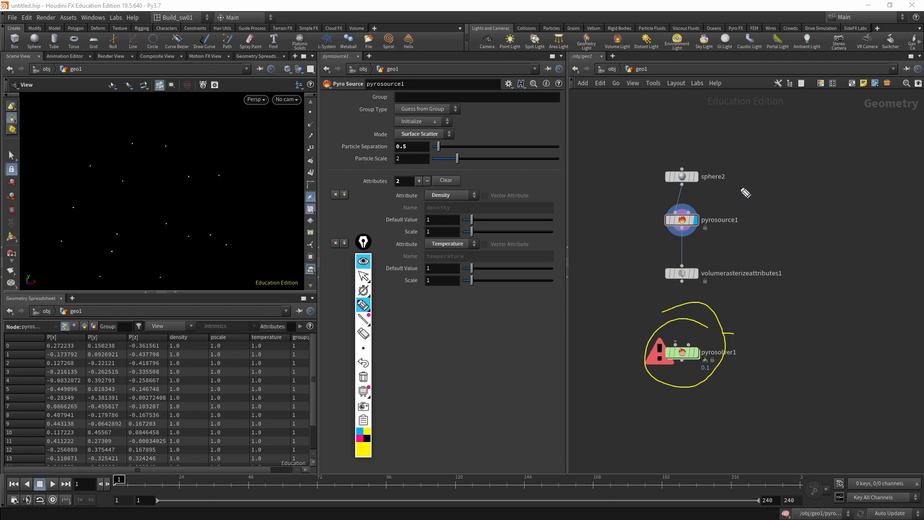
{"action": "mouse_move", "coordinate": [749, 184]}
{"action": "left_mouse_down"}
{"action": "mouse_move", "coordinate": [779, 243]}
{"action": "mouse_move", "coordinate": [729, 324]}
{"action": "mouse_move", "coordinate": [737, 322]}
{"action": "left_mouse_up"}
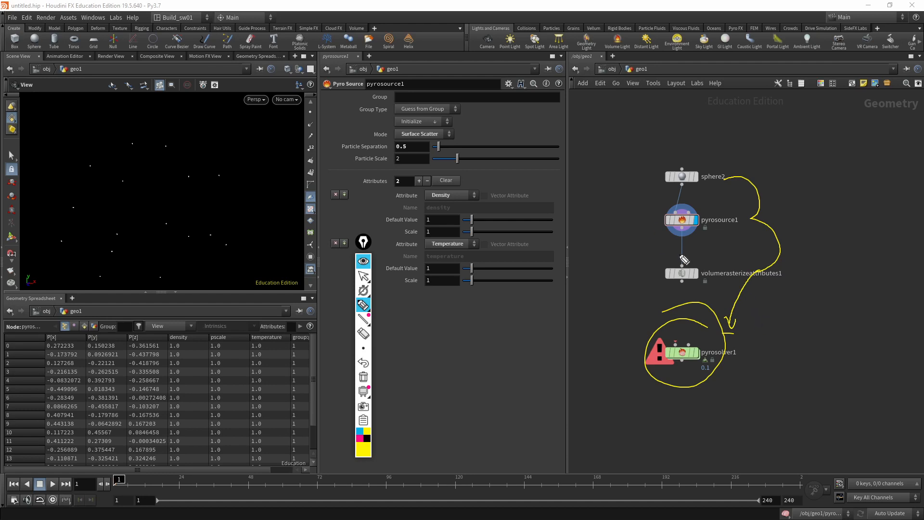
{"action": "mouse_move", "coordinate": [666, 251]}
{"action": "left_mouse_down"}
{"action": "mouse_move", "coordinate": [671, 293]}
{"action": "mouse_move", "coordinate": [708, 258]}
{"action": "left_mouse_up"}
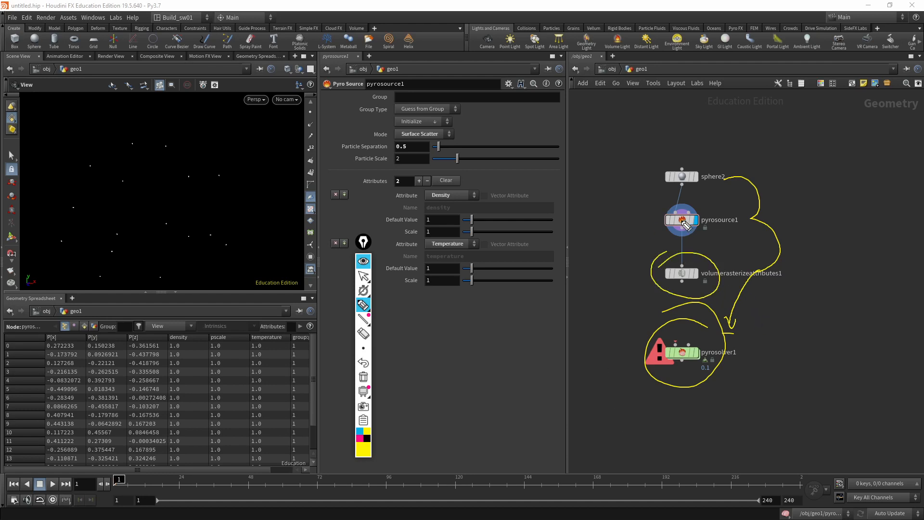
{"action": "left_click", "coordinate": [363, 377]}
{"action": "left_click", "coordinate": [363, 275]}
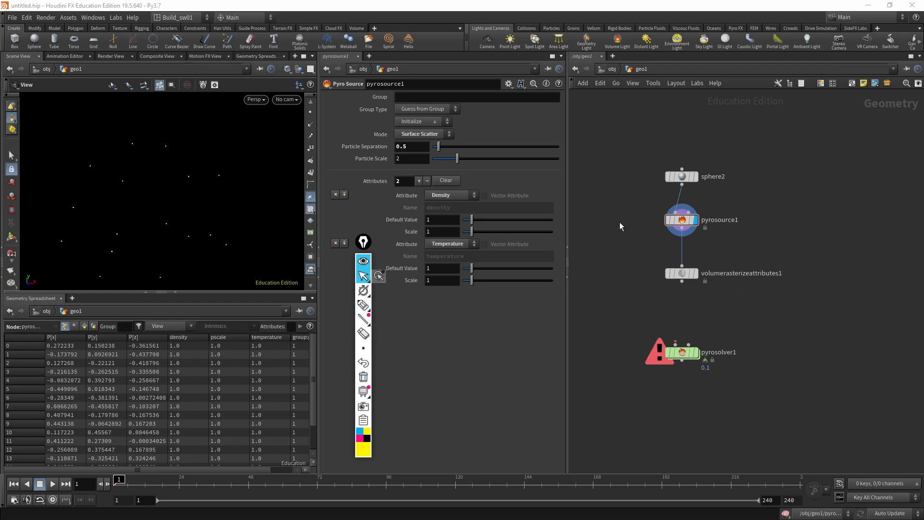
Review pyrosource1's particle separation and scale against volumerasterizeattributes1's voxel size and particle scale
{"action": "middle_click_drag", "start_coordinate": [643, 219], "coordinate": [630, 231]}
{"action": "scroll", "coordinate": [630, 227], "scroll_direction": "up", "scroll_amount": 2}
{"action": "left_click", "coordinate": [680, 235]}
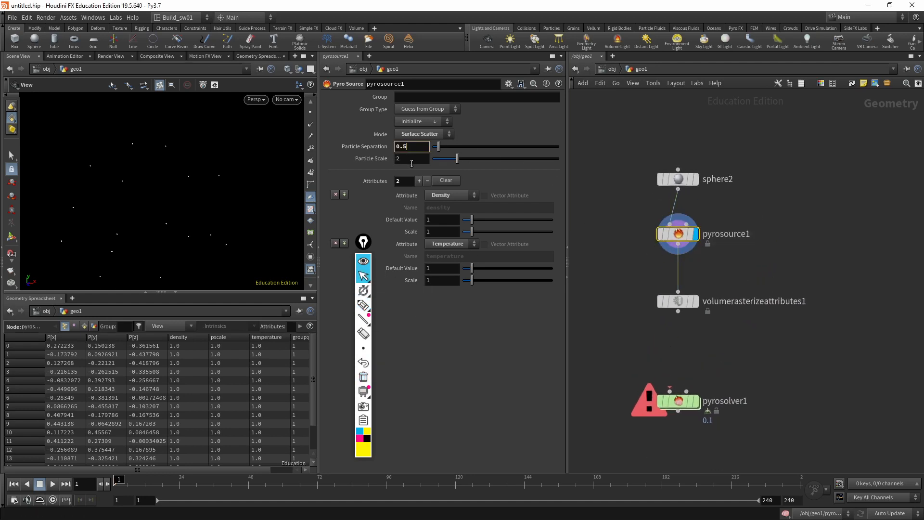
{"action": "left_click", "coordinate": [679, 302]}
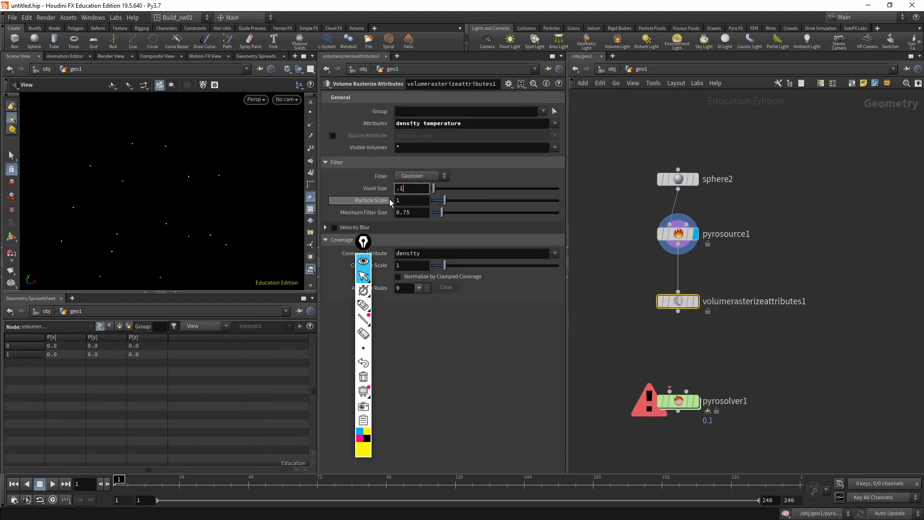
{"action": "key", "text": "Tab"}
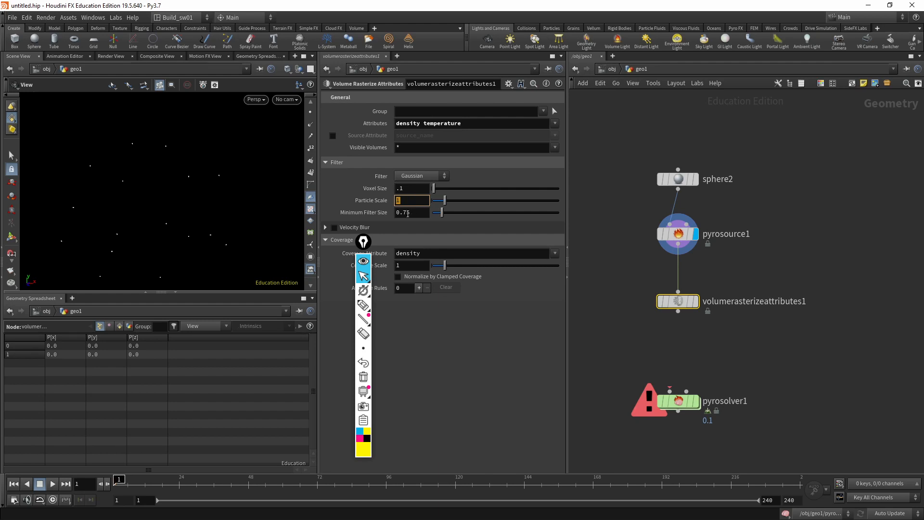
{"action": "left_click", "coordinate": [678, 234]}
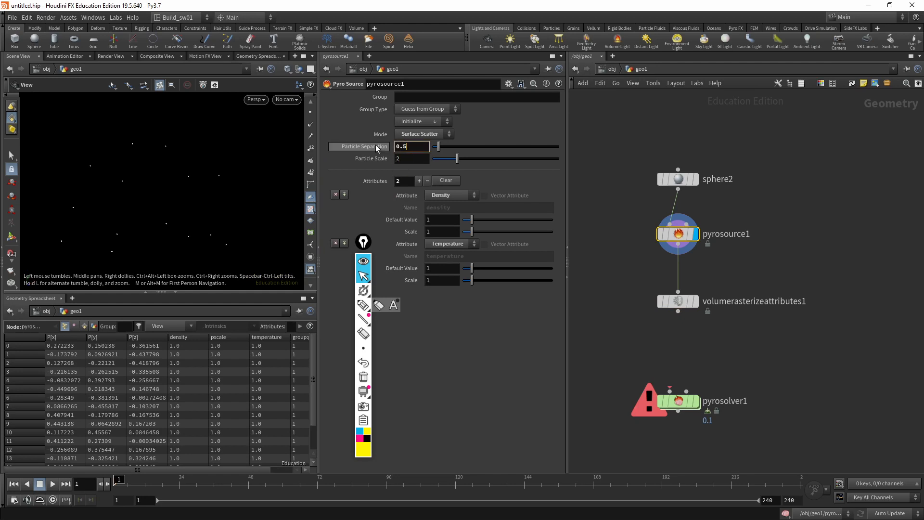
Circle the area around one scattered point in the viewport with the annotation pen
{"action": "left_click", "coordinate": [364, 304]}
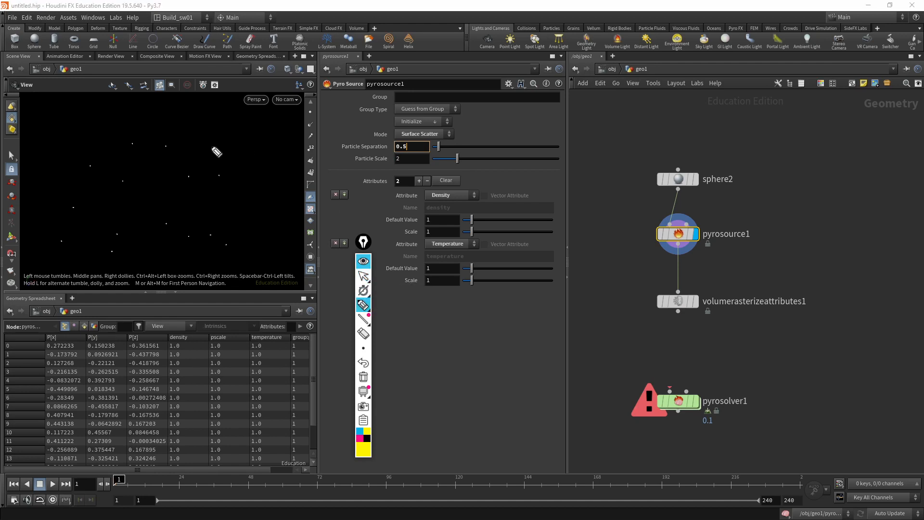
{"action": "mouse_move", "coordinate": [211, 137]}
{"action": "left_mouse_down"}
{"action": "mouse_move", "coordinate": [195, 170]}
{"action": "mouse_move", "coordinate": [255, 147]}
{"action": "mouse_move", "coordinate": [195, 161]}
{"action": "left_mouse_up"}
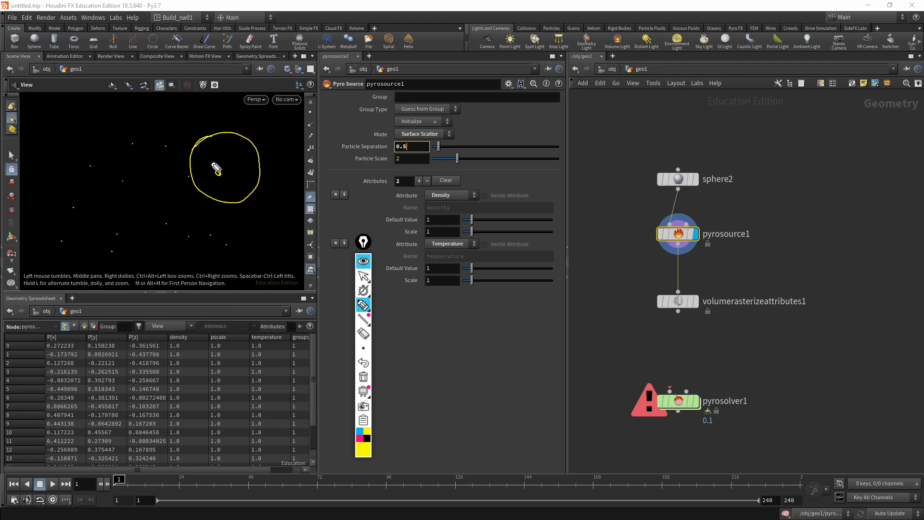
{"action": "left_click", "coordinate": [363, 275]}
Display volumerasterizeattributes1, sketch a voxel grid inside the circled area with the pen, and clear all annotations
{"action": "left_click", "coordinate": [686, 302]}
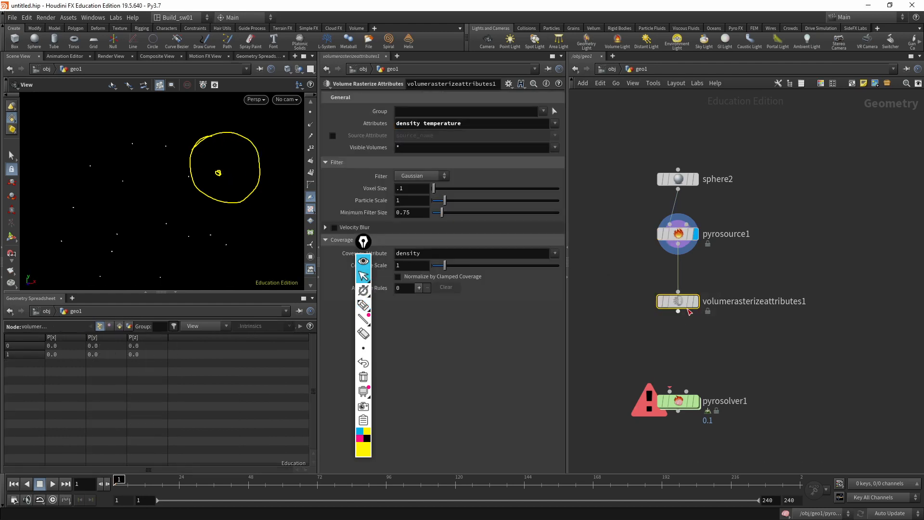
{"action": "left_click", "coordinate": [694, 302]}
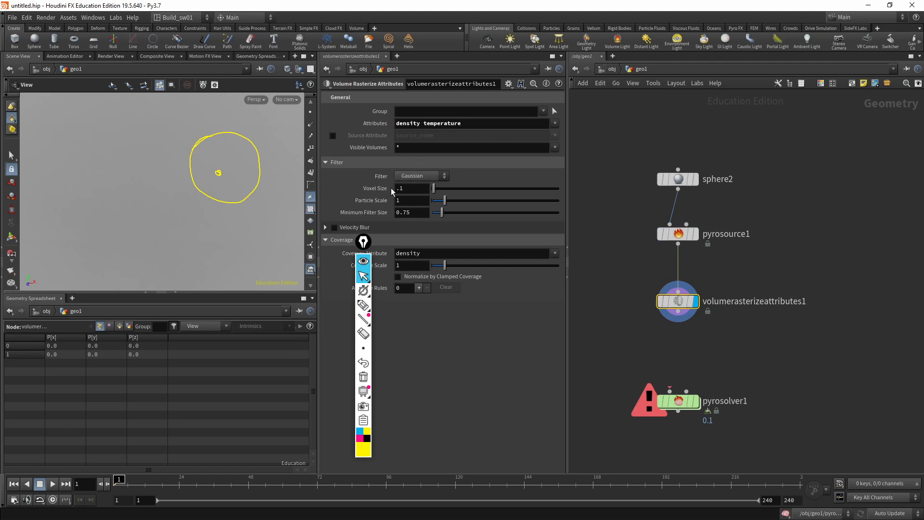
{"action": "left_click", "coordinate": [363, 304]}
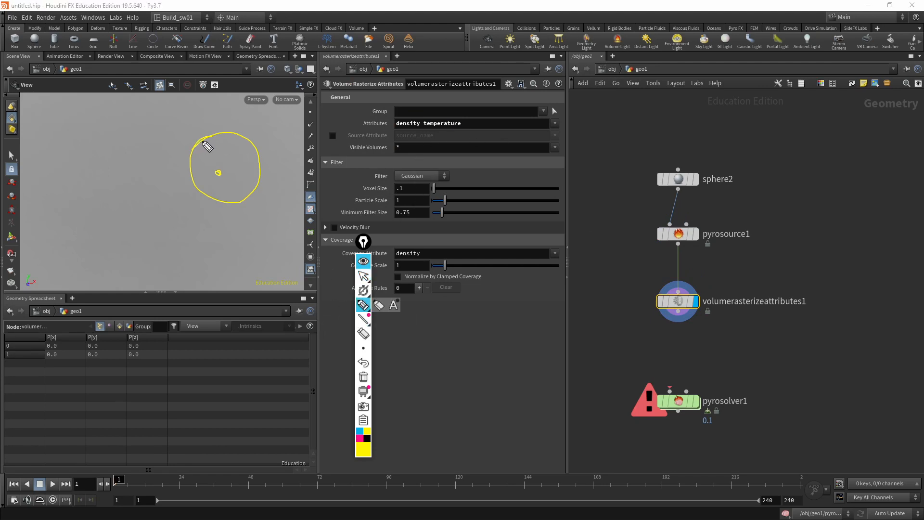
{"action": "left_click_drag", "start_coordinate": [205, 145], "coordinate": [214, 142]}
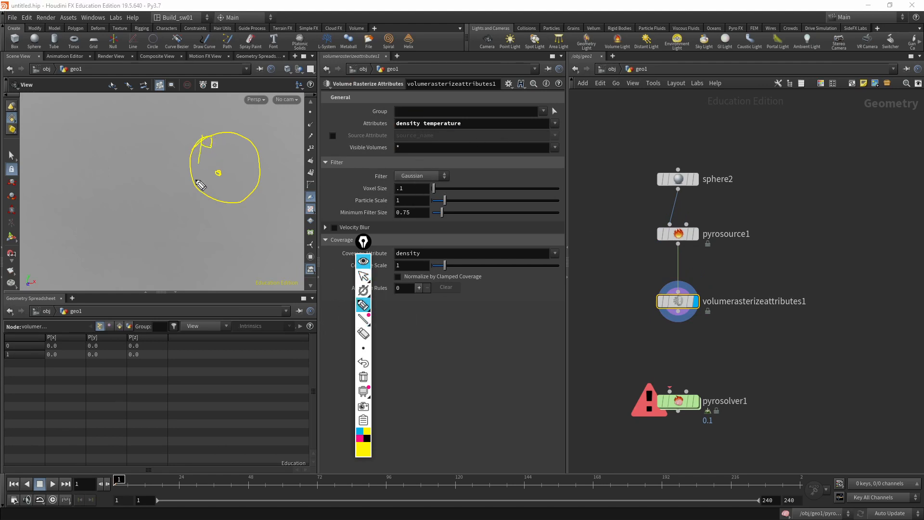
{"action": "mouse_move", "coordinate": [200, 185]}
{"action": "left_mouse_down"}
{"action": "mouse_move", "coordinate": [215, 173]}
{"action": "mouse_move", "coordinate": [233, 200]}
{"action": "mouse_move", "coordinate": [255, 153]}
{"action": "left_mouse_up"}
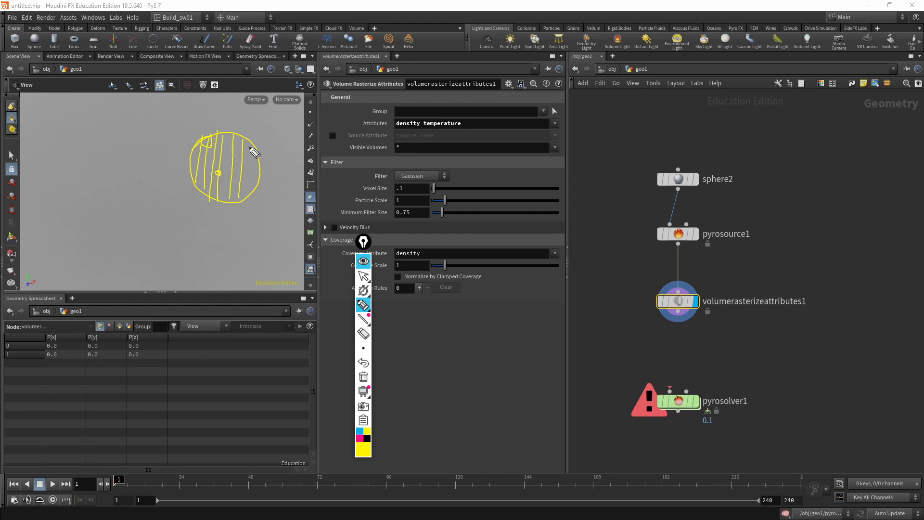
{"action": "mouse_move", "coordinate": [198, 146]}
{"action": "left_mouse_down"}
{"action": "mouse_move", "coordinate": [262, 169]}
{"action": "mouse_move", "coordinate": [213, 192]}
{"action": "mouse_move", "coordinate": [247, 160]}
{"action": "left_mouse_up"}
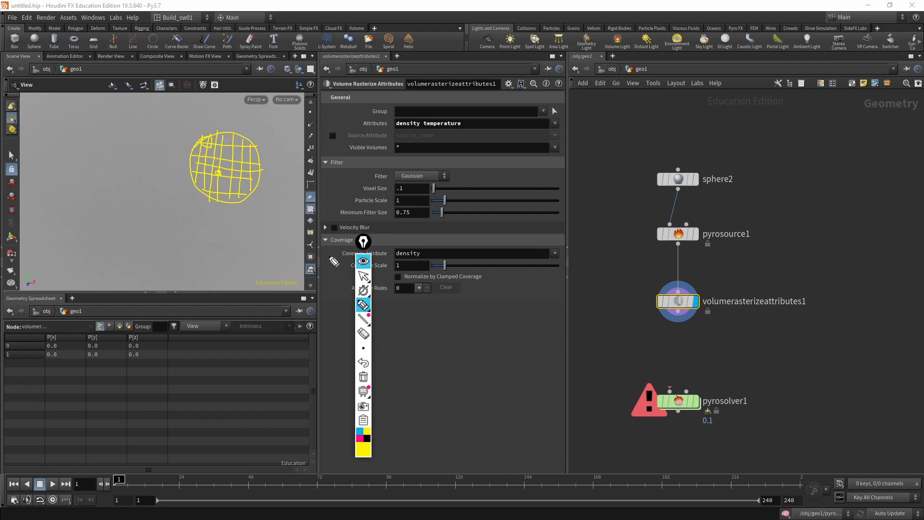
{"action": "left_click", "coordinate": [363, 276]}
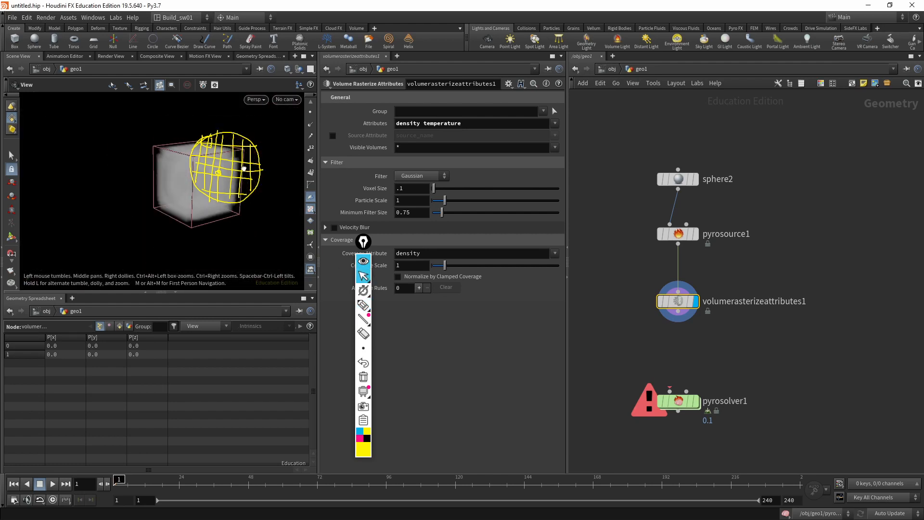
{"action": "left_click", "coordinate": [364, 376]}
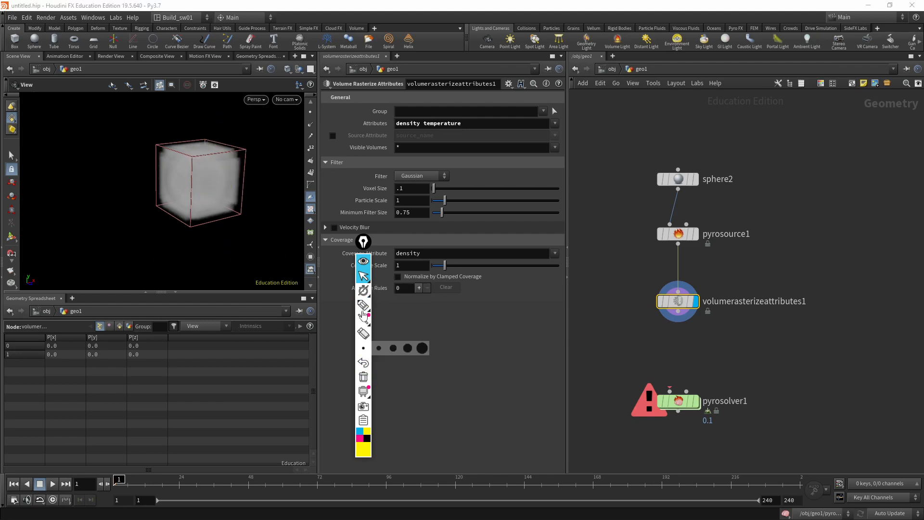
Connect volumerasterizeattributes1's output to pyrosolver1's first input and display pyrosolver1
{"action": "middle_click_drag", "start_coordinate": [698, 288], "coordinate": [687, 239]}
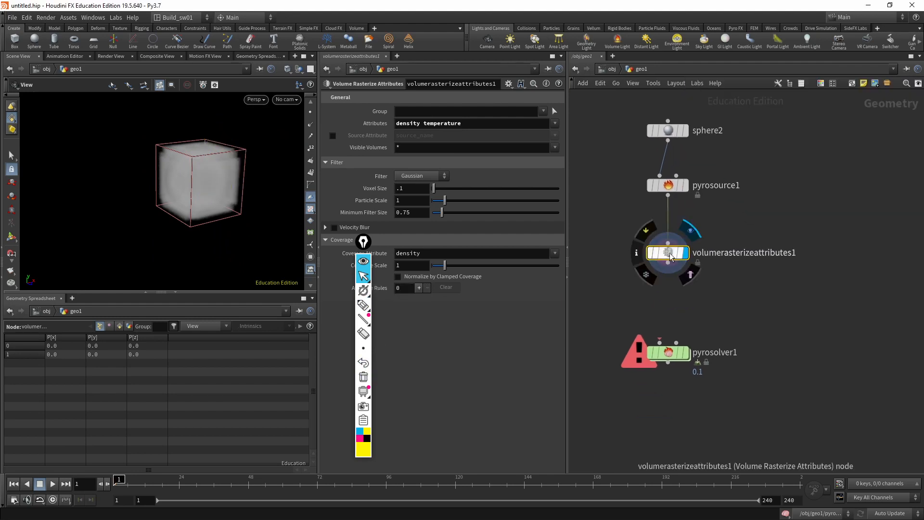
{"action": "left_click_drag", "start_coordinate": [667, 273], "coordinate": [680, 329]}
{"action": "left_click", "coordinate": [684, 354]}
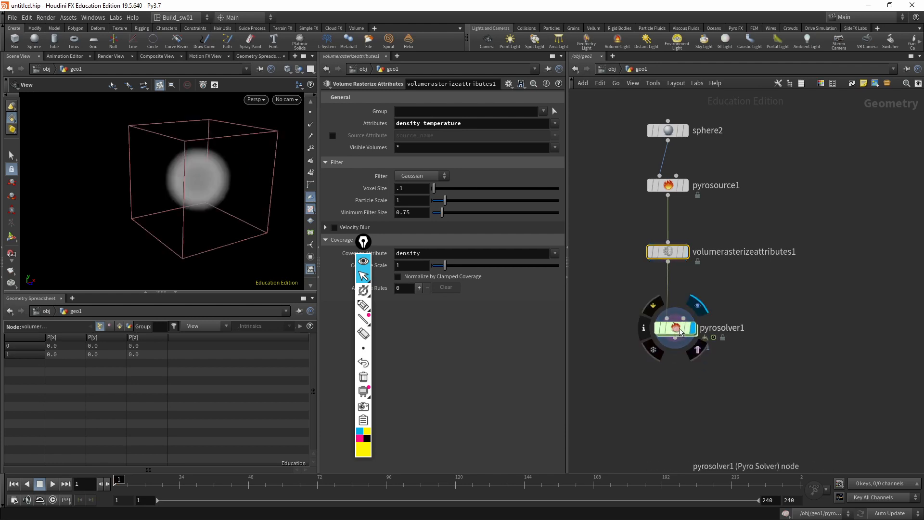
Play the smoke simulation from the start twice and scrub back to frame 13 to examine the rising smoke
{"action": "left_click", "coordinate": [54, 486]}
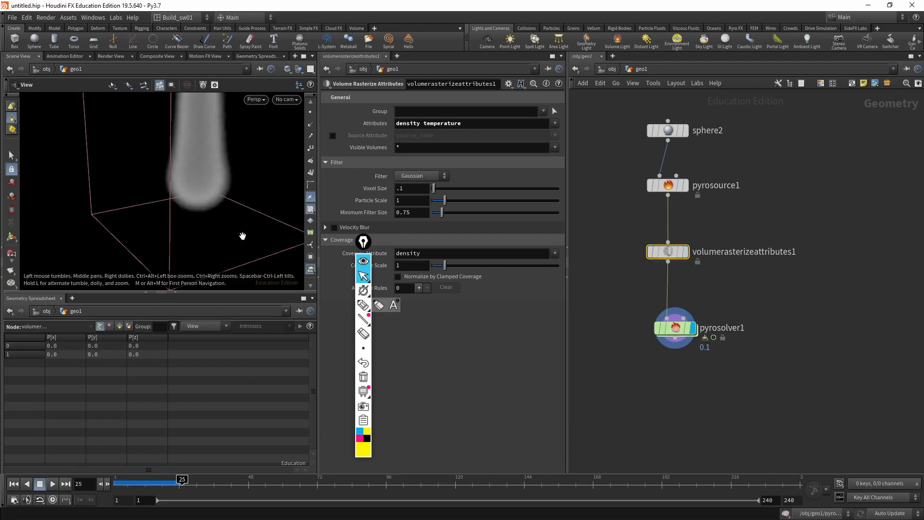
{"action": "left_click", "coordinate": [131, 480]}
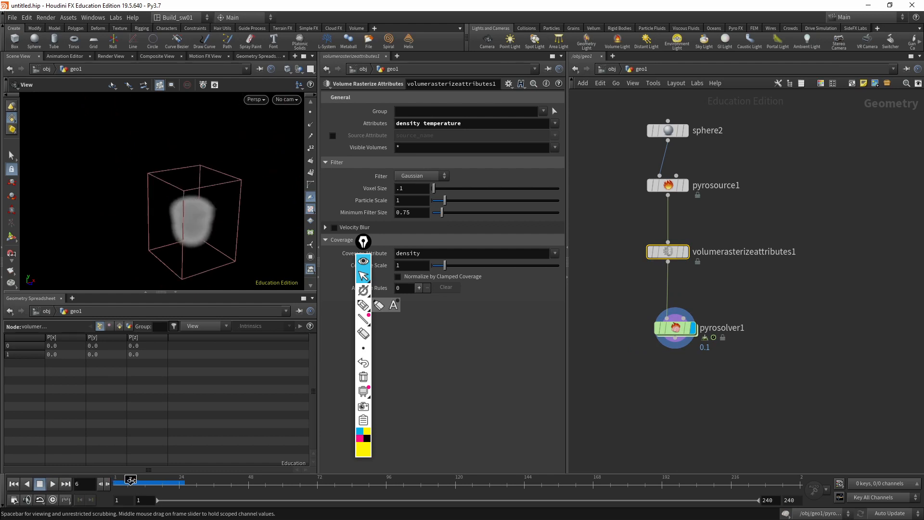
{"action": "left_click_drag", "start_coordinate": [131, 480], "coordinate": [64, 485]}
{"action": "left_click", "coordinate": [56, 487]}
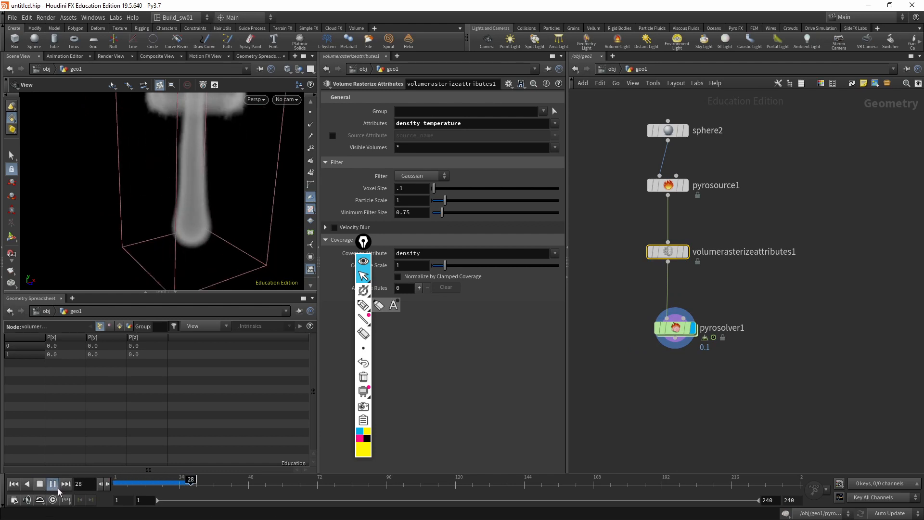
{"action": "left_click_drag", "start_coordinate": [128, 481], "coordinate": [148, 479]}
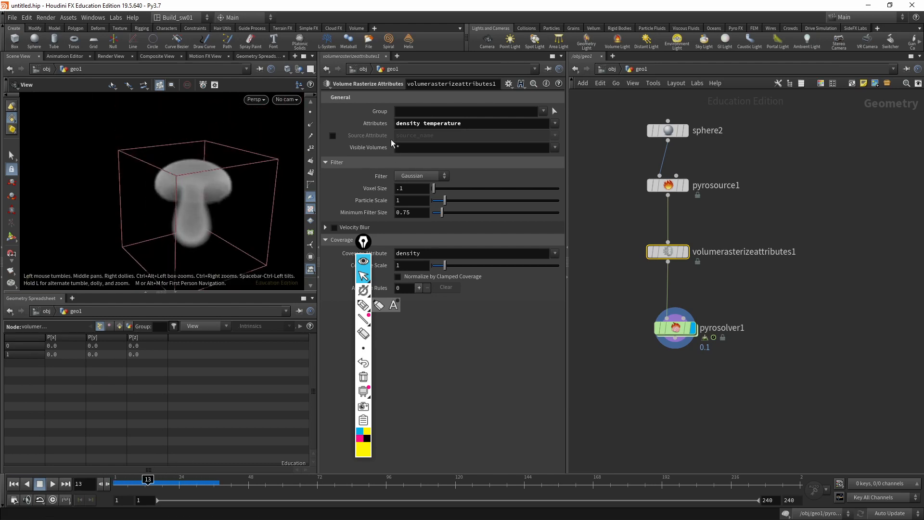
Remove temperature from volumerasterizeattributes1's Attributes parameter, leaving only density
{"action": "double_click", "coordinate": [427, 124]}
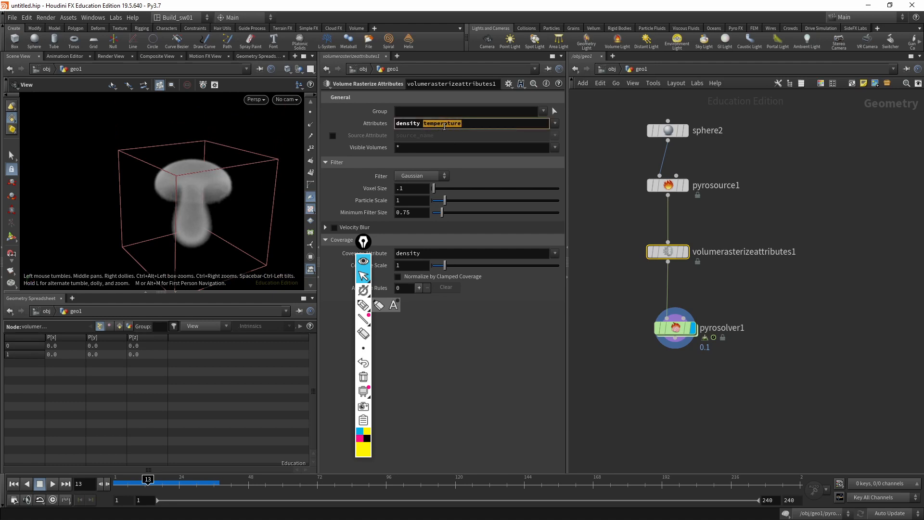
{"action": "left_click", "coordinate": [468, 120]}
{"action": "double_click", "coordinate": [425, 125]}
{"action": "key", "text": "BackSpace"}
{"action": "key", "text": "Return"}
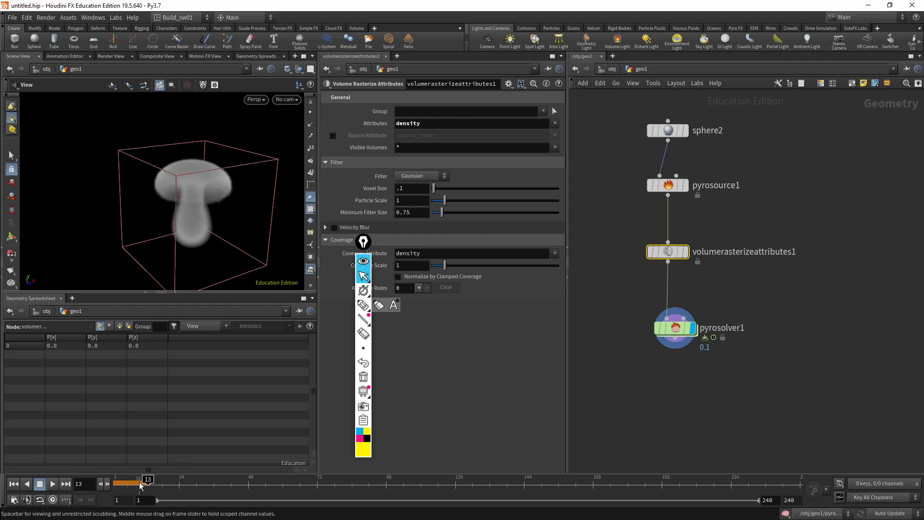
Play and scrub the density-only simulation to examine the smoke's motion, and return to frame 1
{"action": "left_click", "coordinate": [52, 484]}
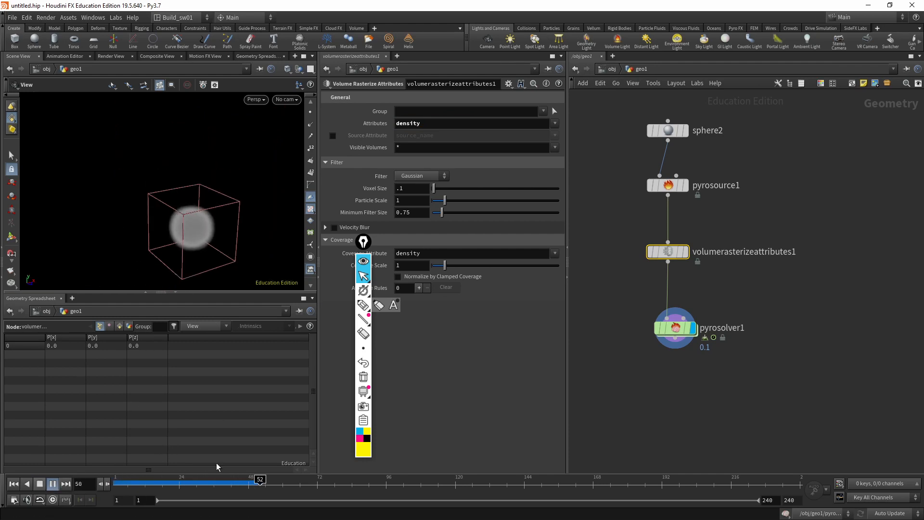
{"action": "left_click_drag", "start_coordinate": [167, 483], "coordinate": [194, 481]}
{"action": "key", "text": "ctrl+Up"}
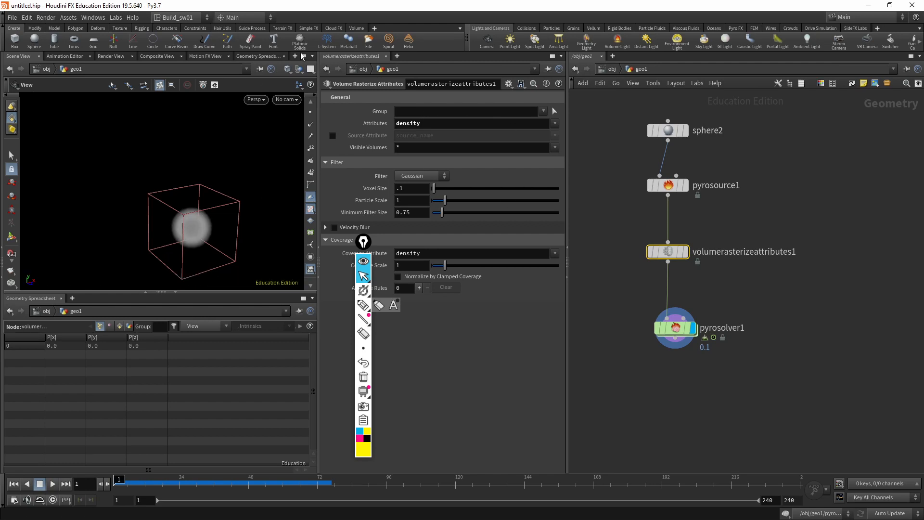
Add temperature back to volumerasterizeattributes1's Attributes parameter and play pyrosolver1's simulation, returning to frame 1
{"action": "left_click", "coordinate": [555, 123]}
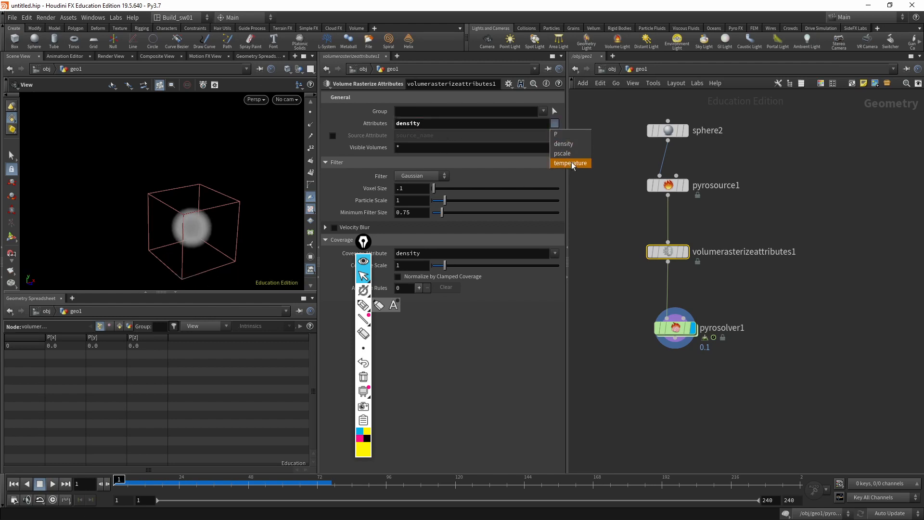
{"action": "left_click", "coordinate": [570, 162]}
{"action": "left_click", "coordinate": [678, 329]}
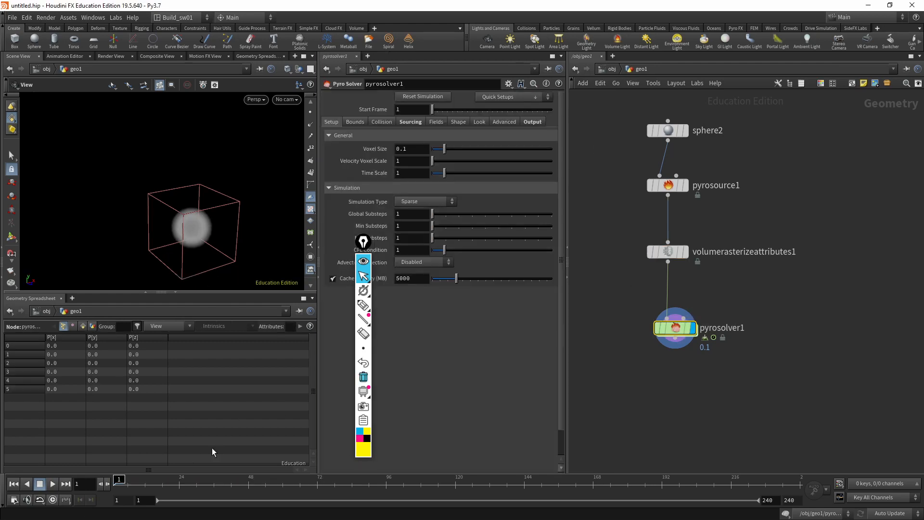
{"action": "left_click", "coordinate": [53, 484]}
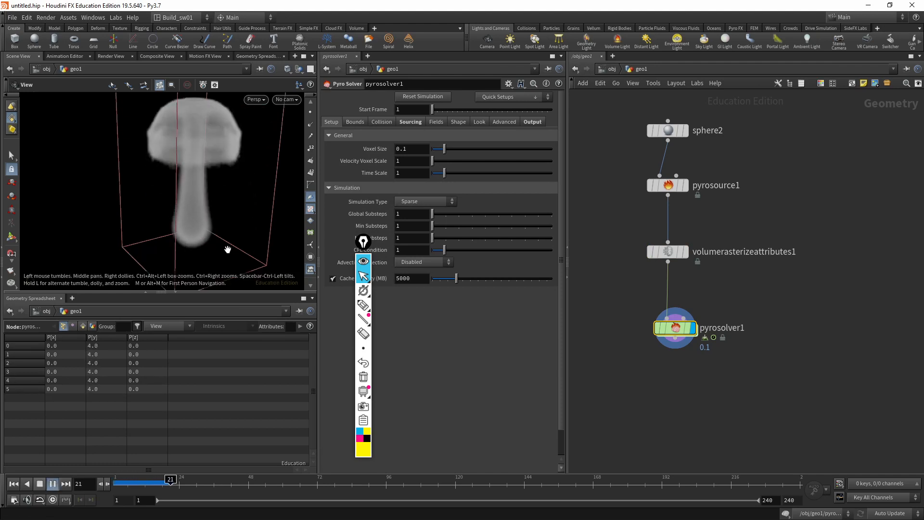
{"action": "left_click", "coordinate": [39, 484]}
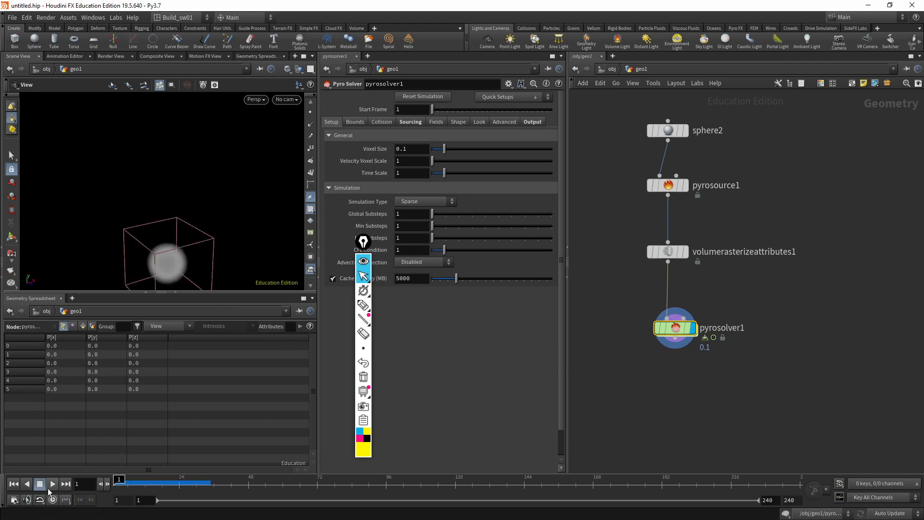
{"action": "left_click_drag", "start_coordinate": [145, 481], "coordinate": [115, 474]}
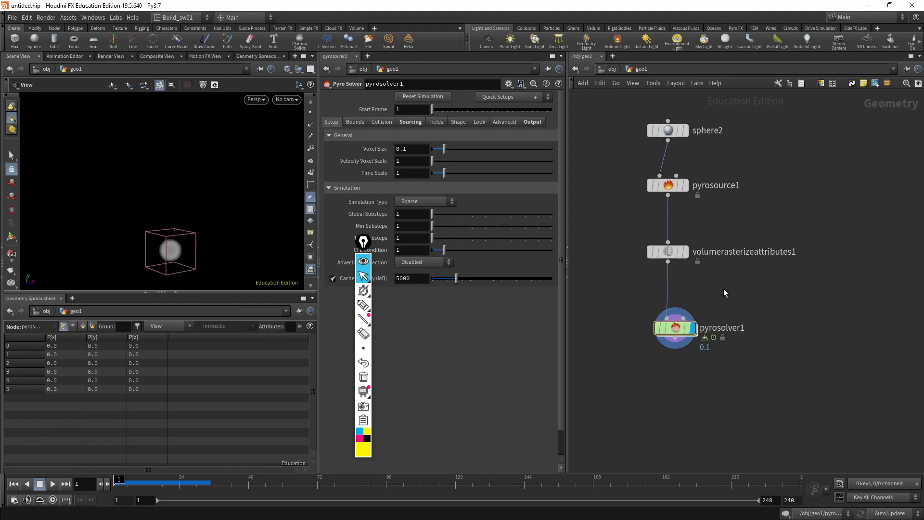
Widen the network view and review the parameters of pyrosolver1, pyrosource1 and volumerasterizeattributes1
{"action": "mouse_move", "coordinate": [735, 189]}
{"action": "middle_mouse_down"}
{"action": "mouse_move", "coordinate": [689, 197]}
{"action": "mouse_move", "coordinate": [667, 224]}
{"action": "middle_mouse_up"}
{"action": "left_click", "coordinate": [631, 248]}
{"action": "mouse_move", "coordinate": [661, 185]}
{"action": "middle_mouse_down"}
{"action": "mouse_move", "coordinate": [627, 186]}
{"action": "mouse_move", "coordinate": [681, 178]}
{"action": "middle_mouse_up"}
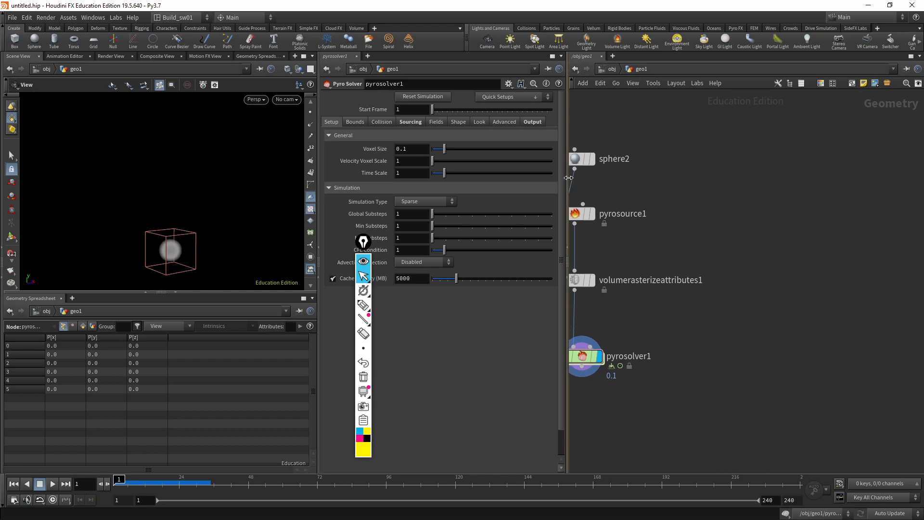
{"action": "left_click_drag", "start_coordinate": [568, 188], "coordinate": [546, 195]}
{"action": "left_click", "coordinate": [571, 356]}
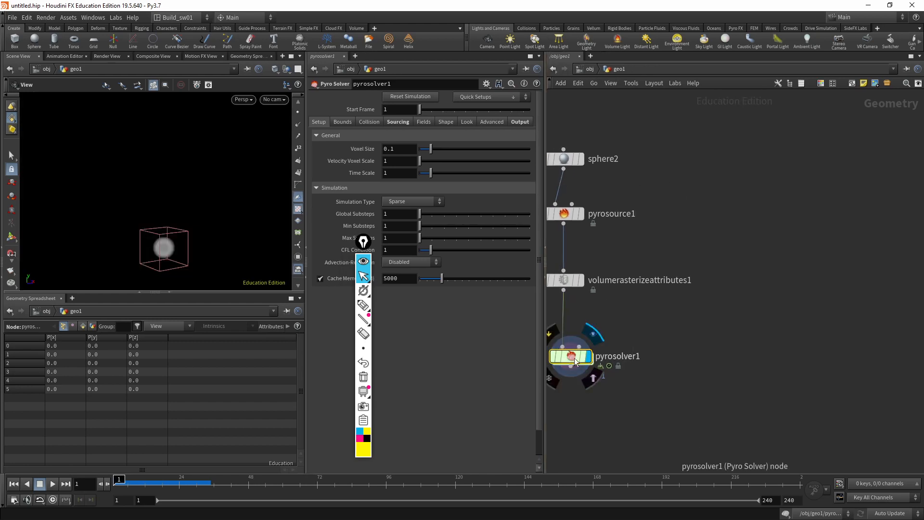
{"action": "middle_click_drag", "start_coordinate": [620, 178], "coordinate": [617, 192]}
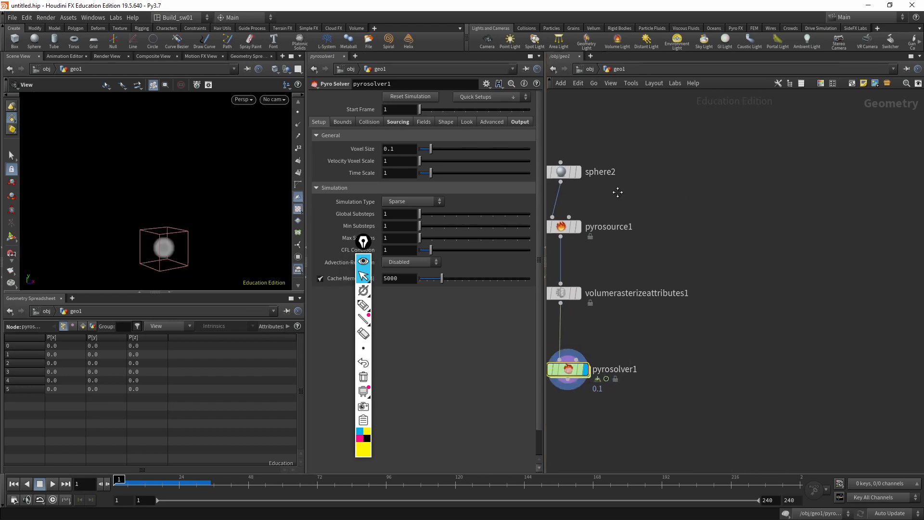
{"action": "left_click_drag", "start_coordinate": [572, 174], "coordinate": [573, 162]}
{"action": "left_click", "coordinate": [568, 229]}
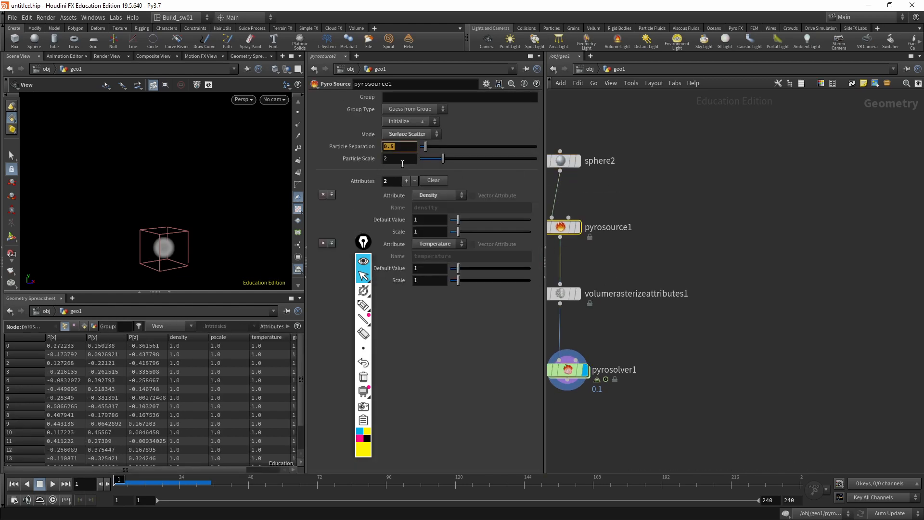
{"action": "middle_click_drag", "start_coordinate": [617, 272], "coordinate": [657, 274]}
{"action": "left_click", "coordinate": [596, 295]}
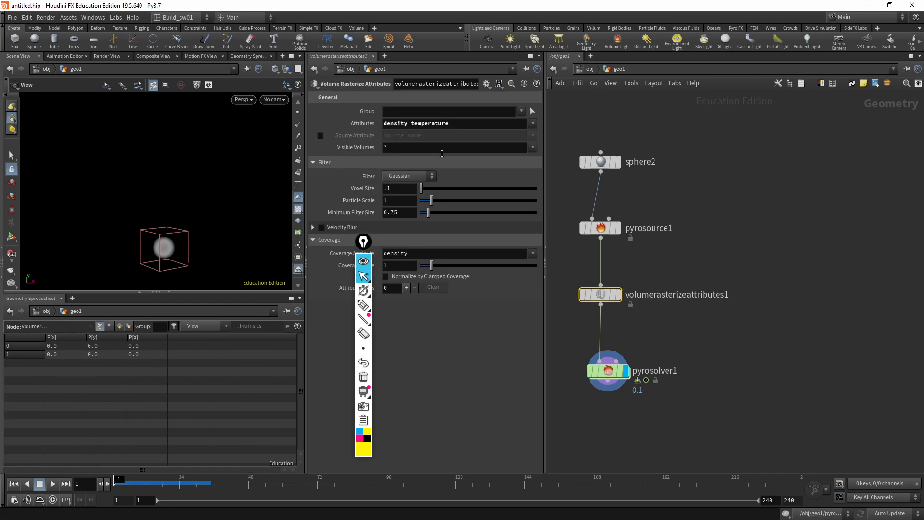
Add a Grid node in the empty area beside the smoke network, display it and frame it in the viewport
{"action": "scroll", "coordinate": [656, 241], "scroll_direction": "up", "scroll_amount": 3}
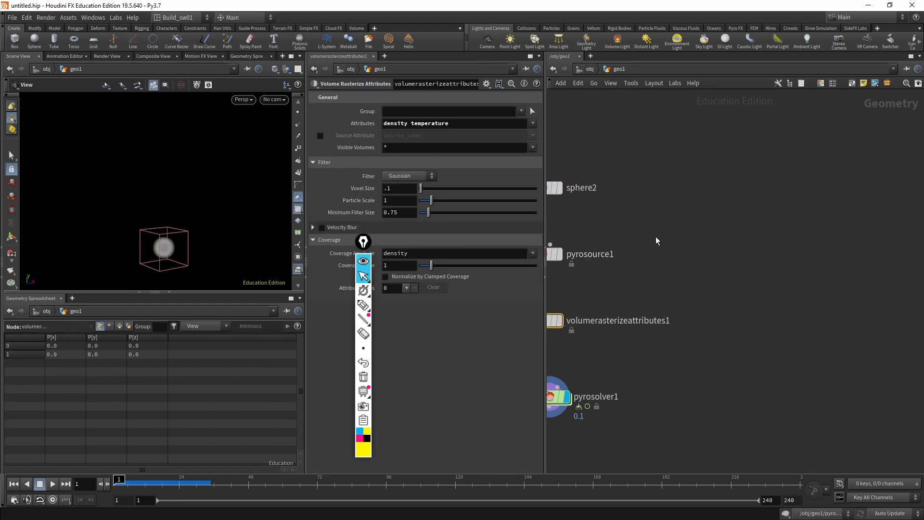
{"action": "key", "text": "Tab"}
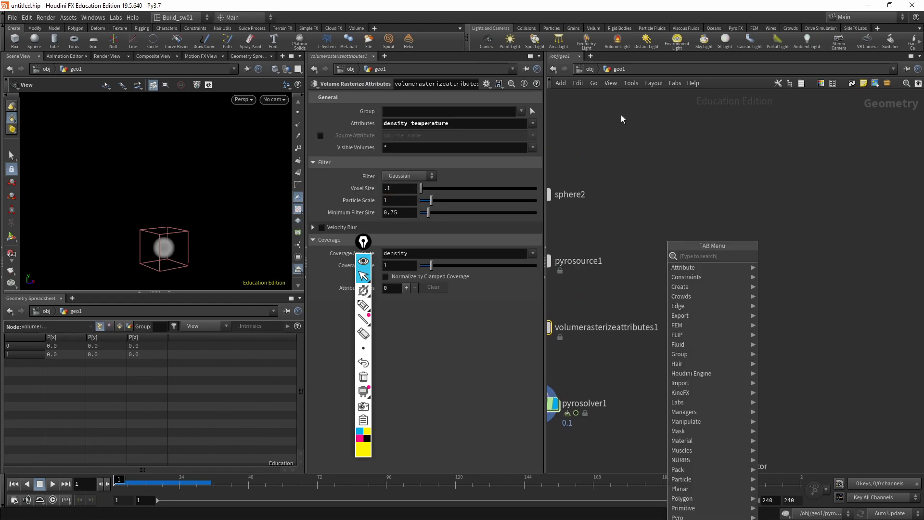
{"action": "type", "text": "grid"}
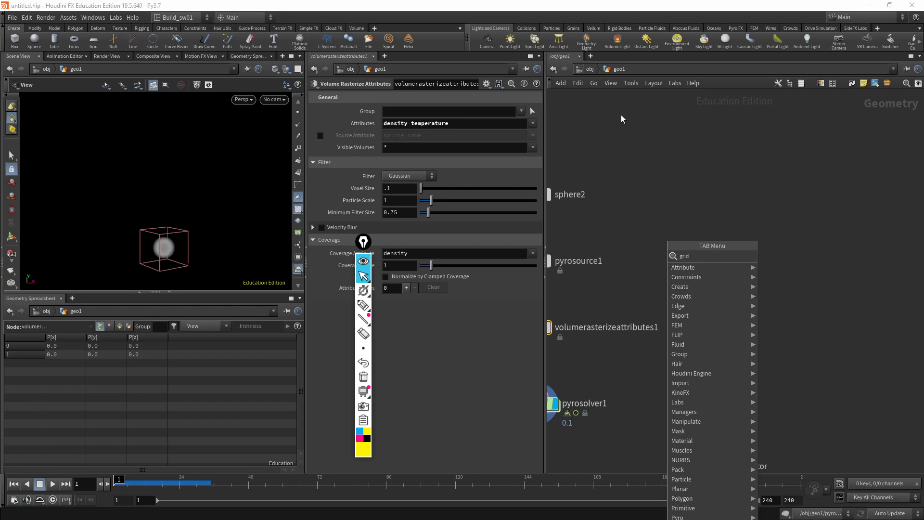
{"action": "key", "text": "Return"}
{"action": "left_click", "coordinate": [621, 114]}
{"action": "left_click_drag", "start_coordinate": [621, 125], "coordinate": [801, 198]}
{"action": "left_click", "coordinate": [782, 179]}
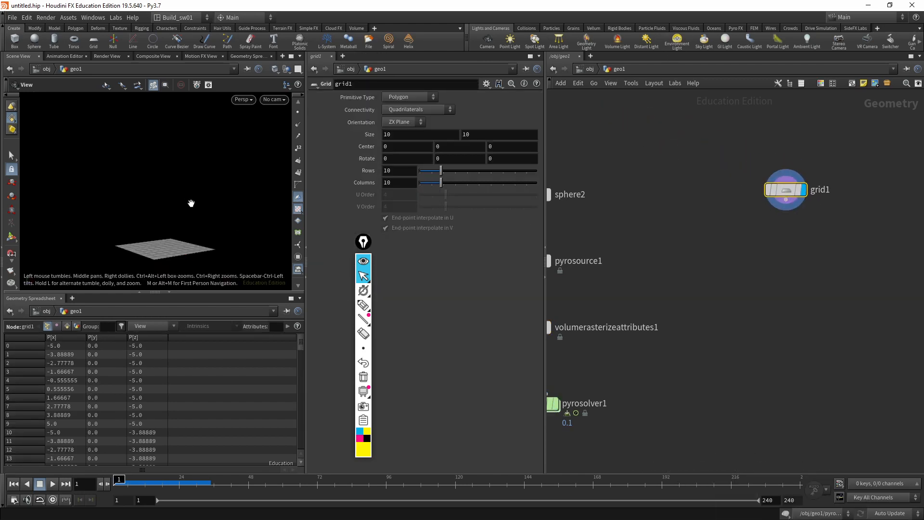
{"action": "key", "text": "f"}
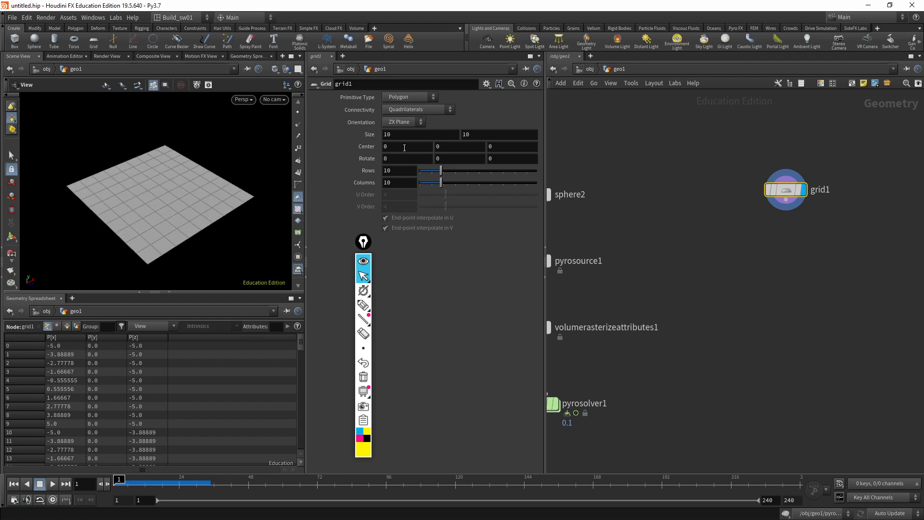
Set the grid's Rows and Columns to 2
{"action": "double_click", "coordinate": [400, 138]}
{"action": "left_click_drag", "start_coordinate": [401, 175], "coordinate": [383, 185]}
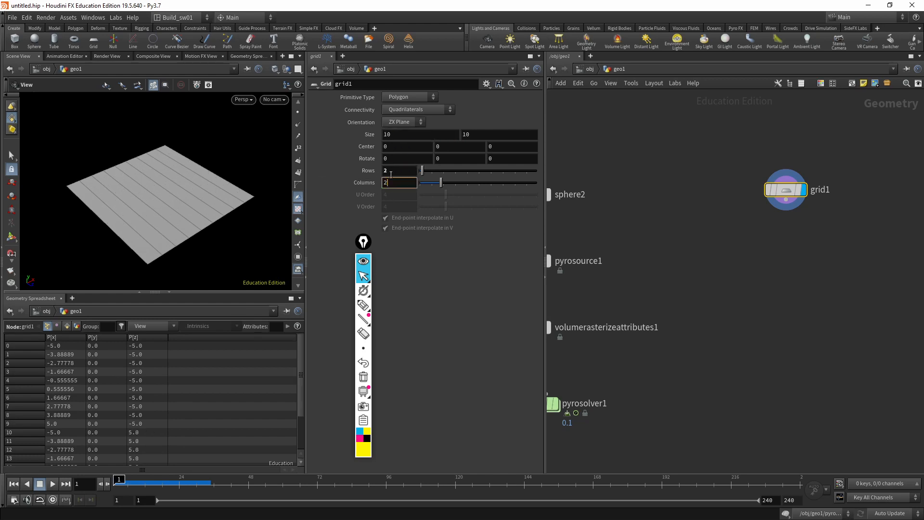
{"action": "type", "text": "2"}
{"action": "key", "text": "Tab"}
{"action": "left_click_drag", "start_coordinate": [212, 198], "coordinate": [247, 207]}
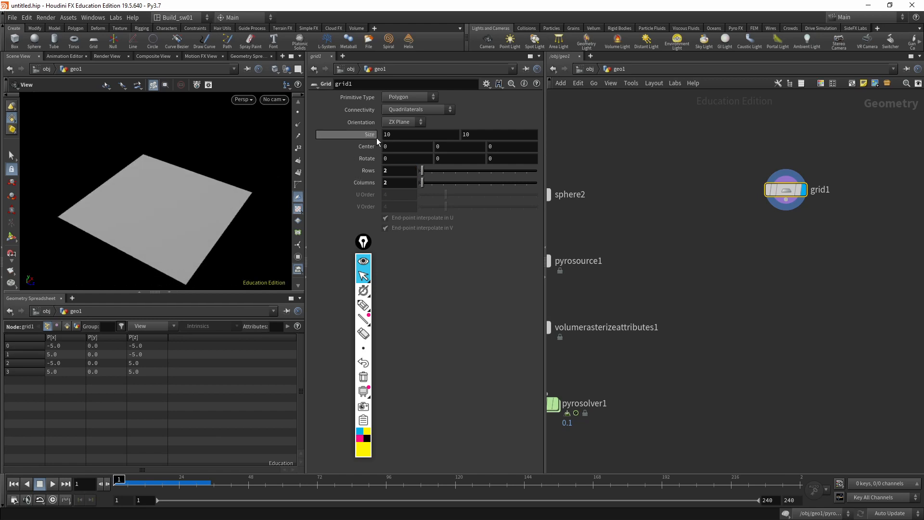
Set the grid's Size to 2 by 2, undoing any stray entry in Center
{"action": "left_click_drag", "start_coordinate": [393, 137], "coordinate": [386, 143]}
{"action": "type", "text": "2"}
{"action": "key", "text": "Tab"}
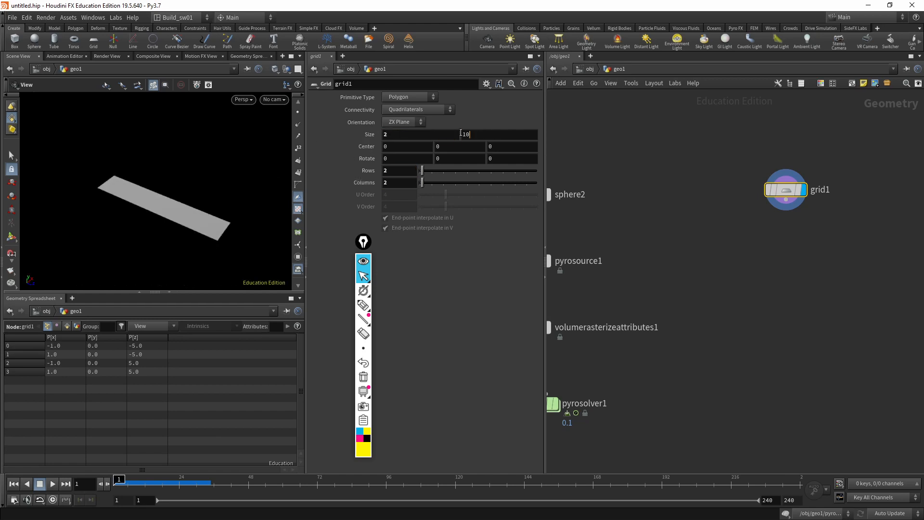
{"action": "type", "text": "2"}
{"action": "key", "text": "Tab"}
{"action": "type", "text": "f"}
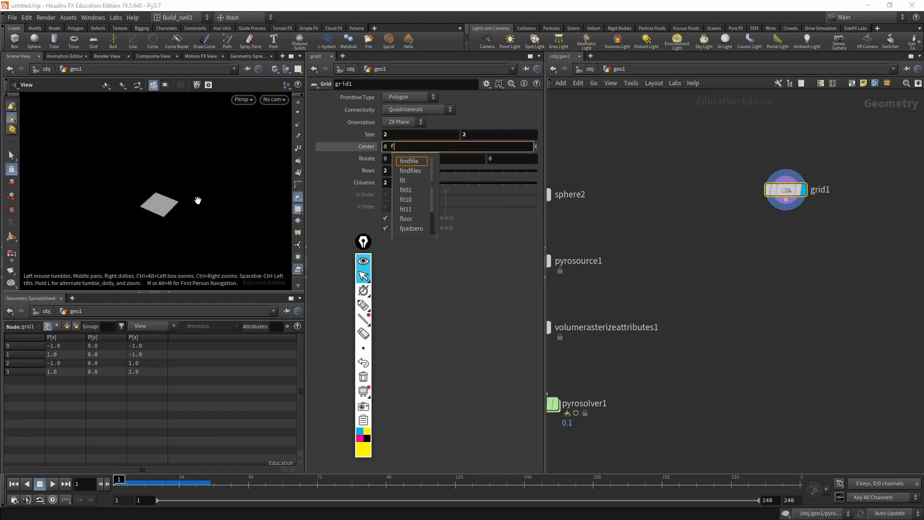
{"action": "left_click", "coordinate": [257, 183]}
{"action": "key", "text": "ctrl+z"}
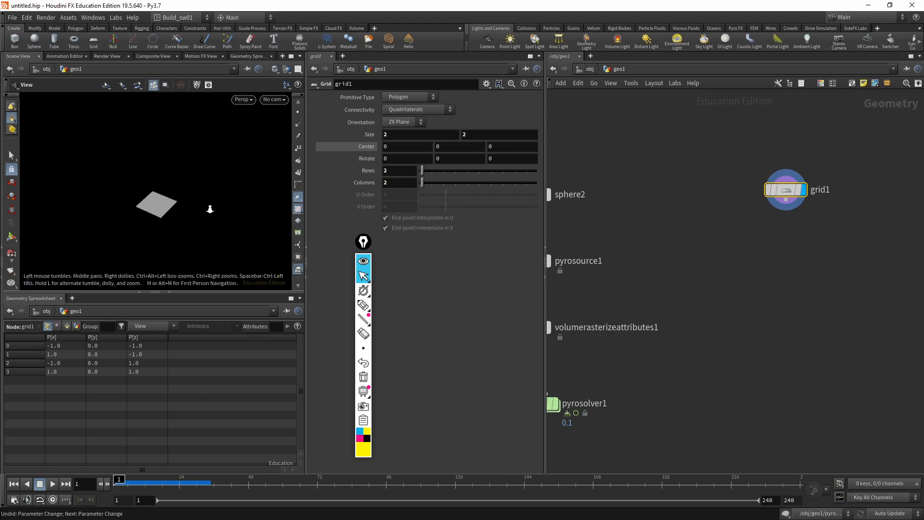
Show the grid in wireframe and raise its Rows and Columns to 3
{"action": "key", "text": "f"}
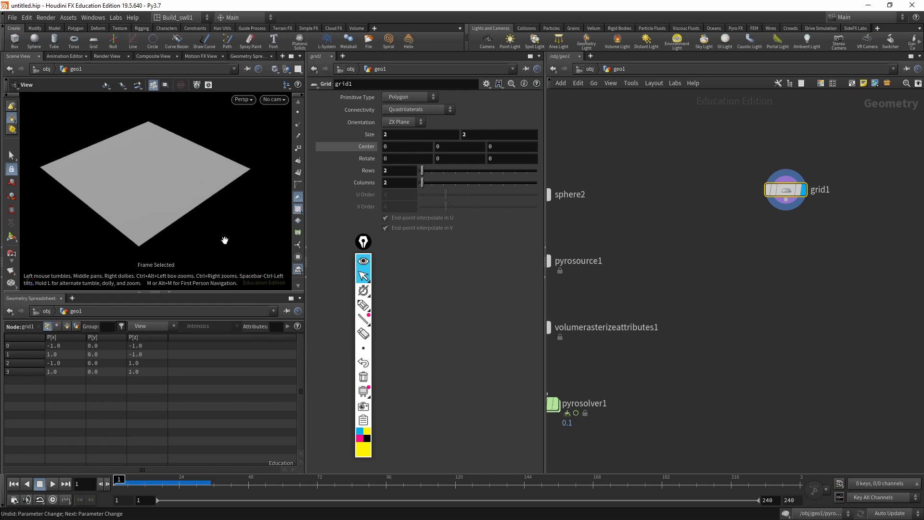
{"action": "mouse_move", "coordinate": [226, 239]}
{"action": "left_mouse_down"}
{"action": "mouse_move", "coordinate": [231, 245]}
{"action": "mouse_move", "coordinate": [227, 214]}
{"action": "left_mouse_up"}
{"action": "key", "text": "w"}
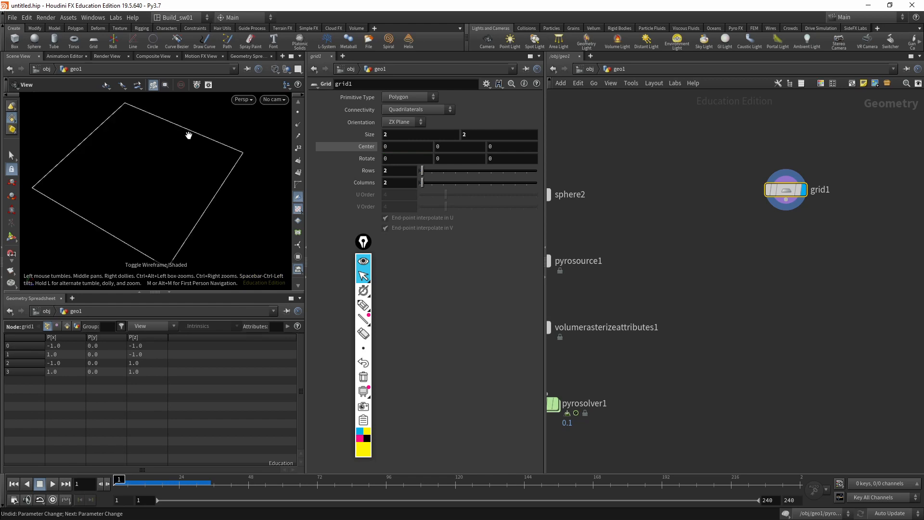
{"action": "left_click", "coordinate": [433, 171]}
{"action": "left_click", "coordinate": [433, 184]}
{"action": "left_click", "coordinate": [429, 171]}
{"action": "left_click_drag", "start_coordinate": [429, 172], "coordinate": [423, 183]}
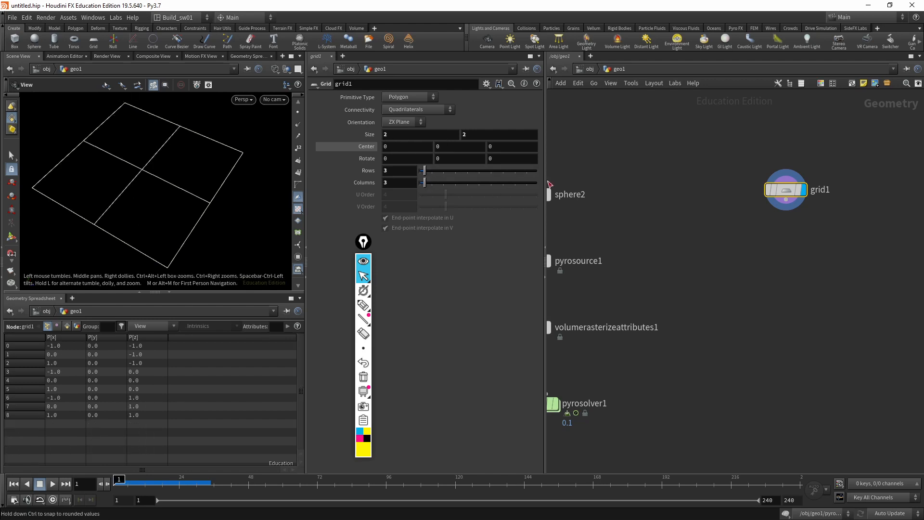
Add a Box node beside grid1 in the network
{"action": "middle_click_drag", "start_coordinate": [687, 188], "coordinate": [633, 191]}
{"action": "left_click_drag", "start_coordinate": [733, 194], "coordinate": [791, 200]}
{"action": "middle_click_drag", "start_coordinate": [710, 208], "coordinate": [704, 219]}
{"action": "key", "text": "Tab"}
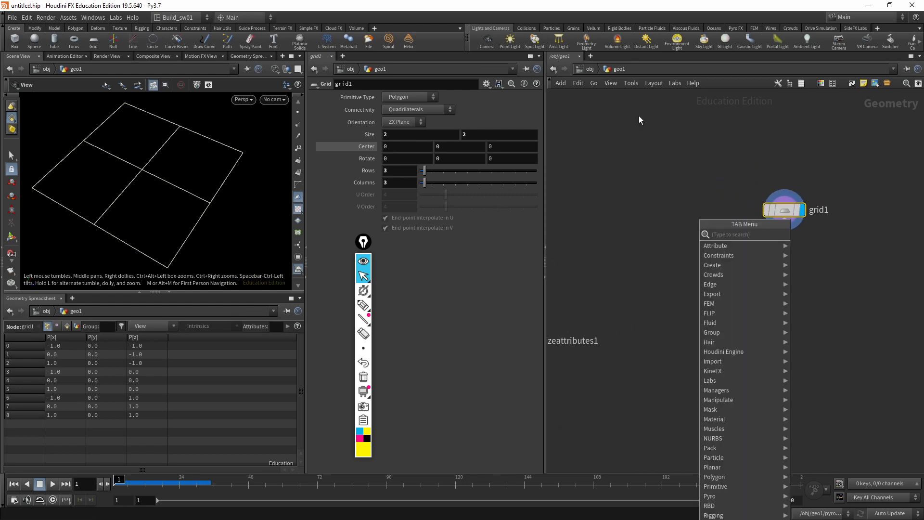
{"action": "type", "text": "box"}
{"action": "key", "text": "Return"}
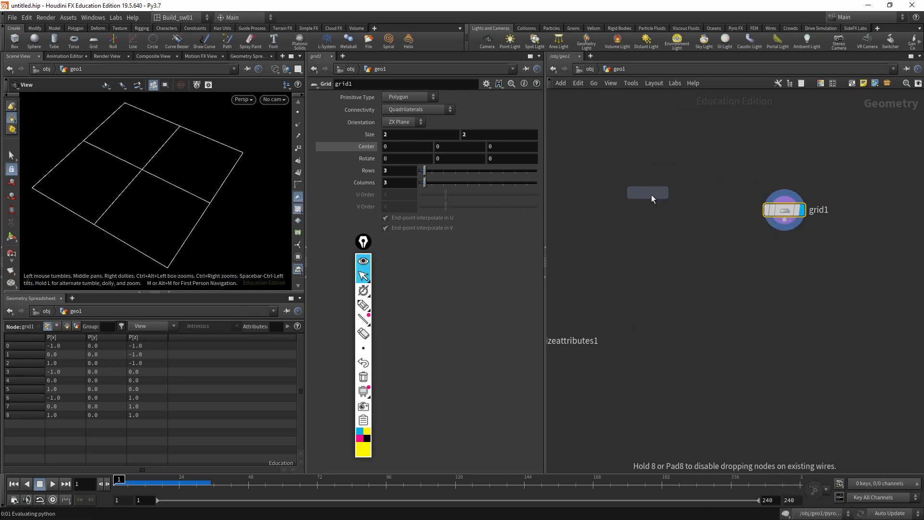
{"action": "left_click", "coordinate": [673, 236]}
{"action": "key", "text": "Tab"}
{"action": "type", "text": "co"}
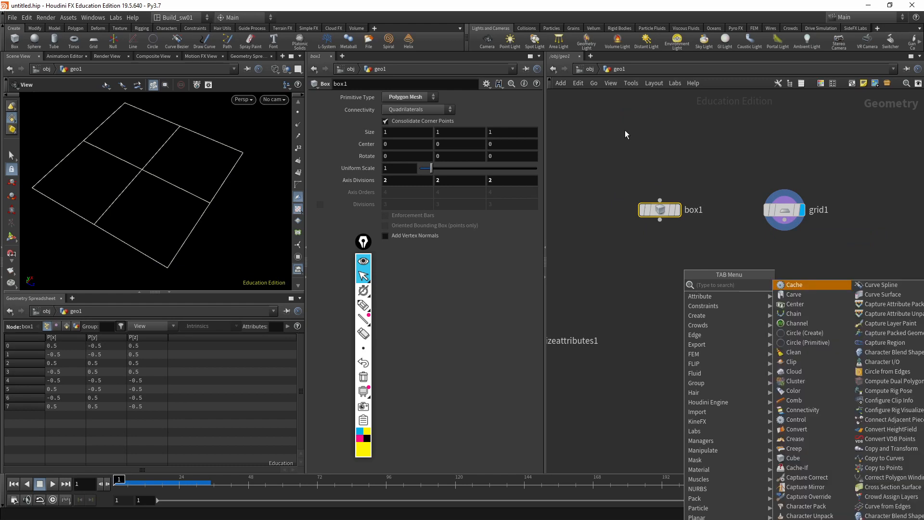
{"action": "type", "text": "py"}
{"action": "key", "text": "Down"}
{"action": "key", "text": "Down"}
{"action": "key", "text": "Down"}
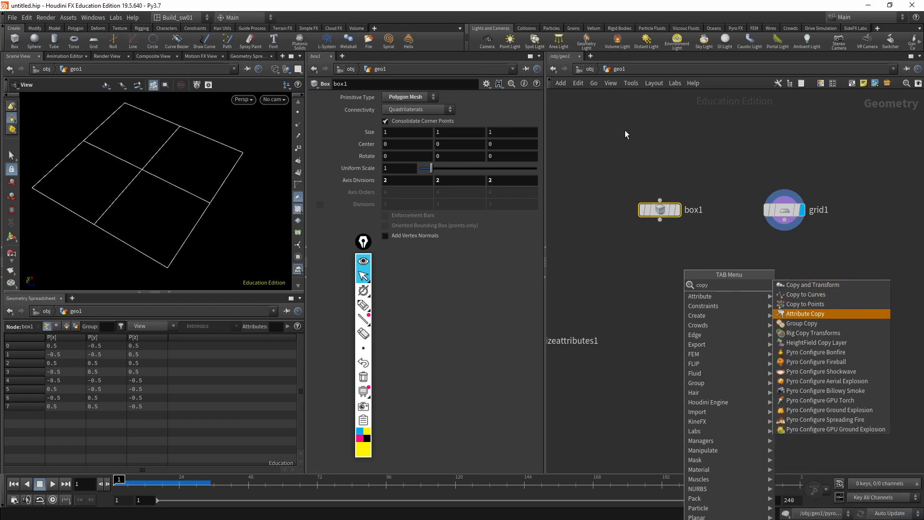
{"action": "key", "text": "Return"}
Add a Copy to Points node and place it below box1 and grid1
{"action": "key", "text": "Tab"}
{"action": "type", "text": "copyto"}
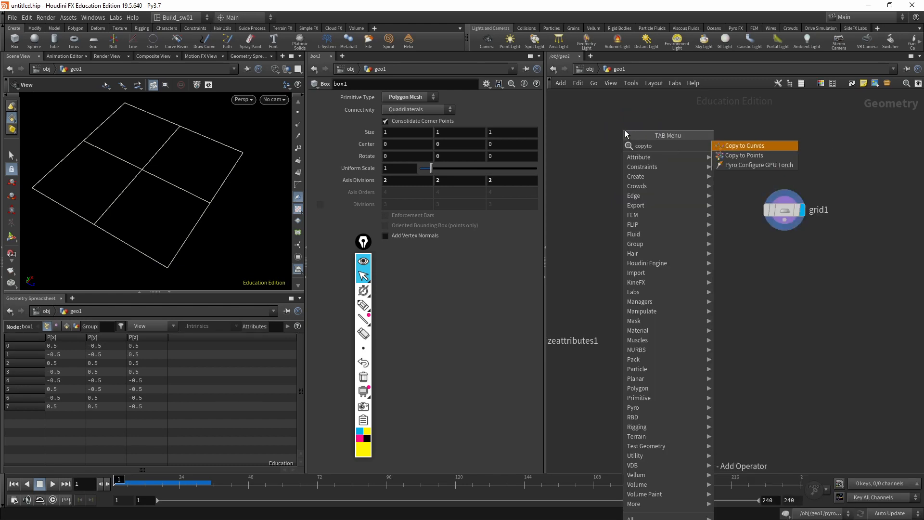
{"action": "key", "text": "Down"}
{"action": "key", "text": "Return"}
{"action": "left_click", "coordinate": [625, 130]}
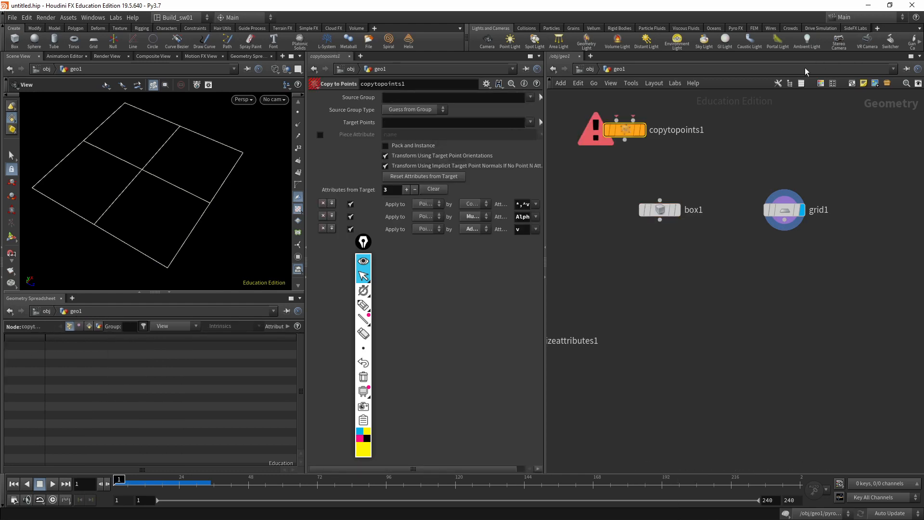
{"action": "left_click_drag", "start_coordinate": [625, 130], "coordinate": [677, 279]}
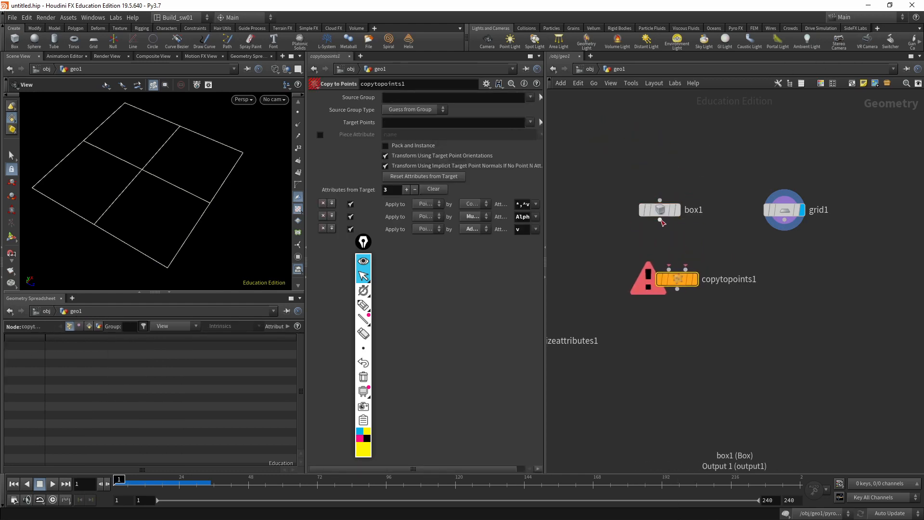
Connect box1 to copytopoints1's first input and grid1 to its second, and display copytopoints1 shaded
{"action": "left_click_drag", "start_coordinate": [660, 220], "coordinate": [684, 266]}
{"action": "left_click", "coordinate": [650, 212]}
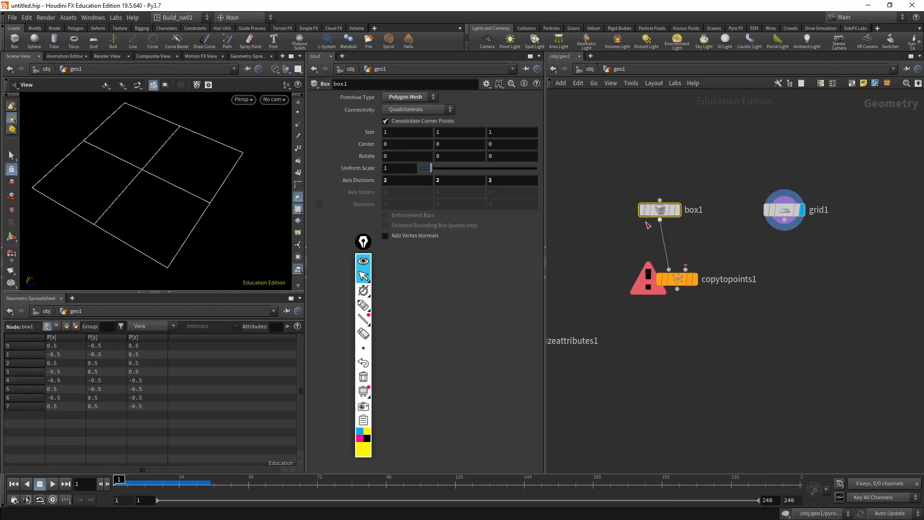
{"action": "left_click_drag", "start_coordinate": [784, 221], "coordinate": [686, 267]}
{"action": "left_click", "coordinate": [694, 282]}
{"action": "left_click", "coordinate": [686, 285]}
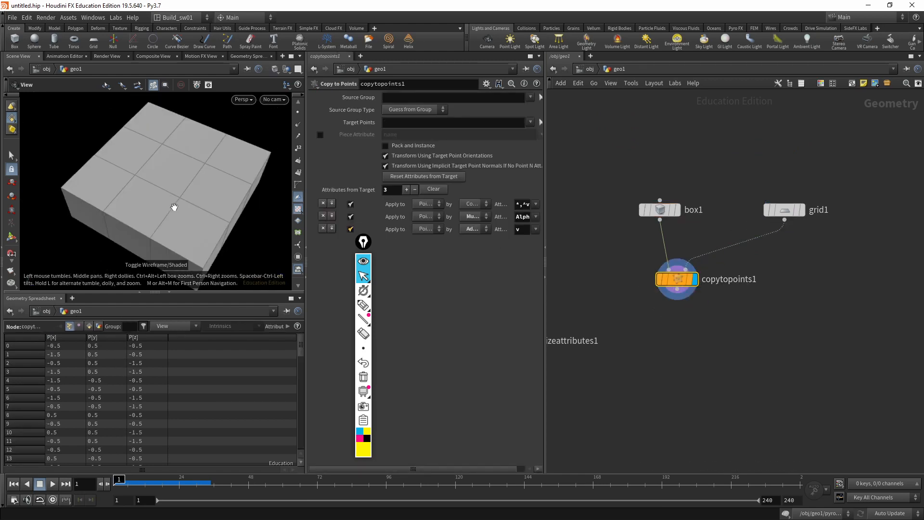
Display grid1, set its Rows and Columns to 2, and show it in wireframe
{"action": "left_click", "coordinate": [787, 210]}
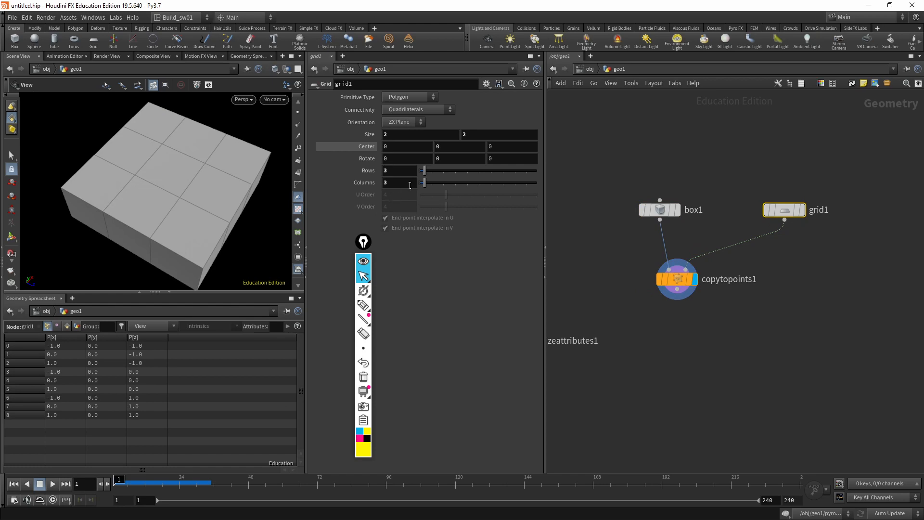
{"action": "left_click", "coordinate": [801, 209]}
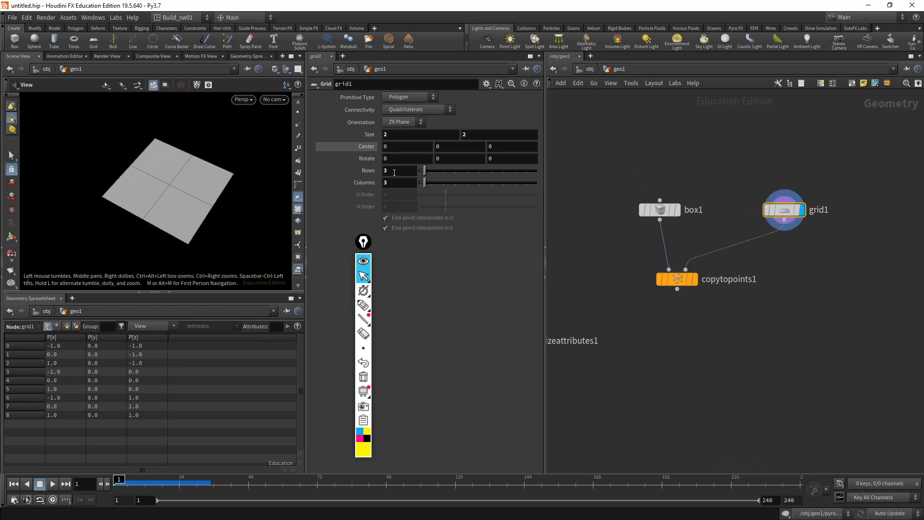
{"action": "type", "text": "e"}
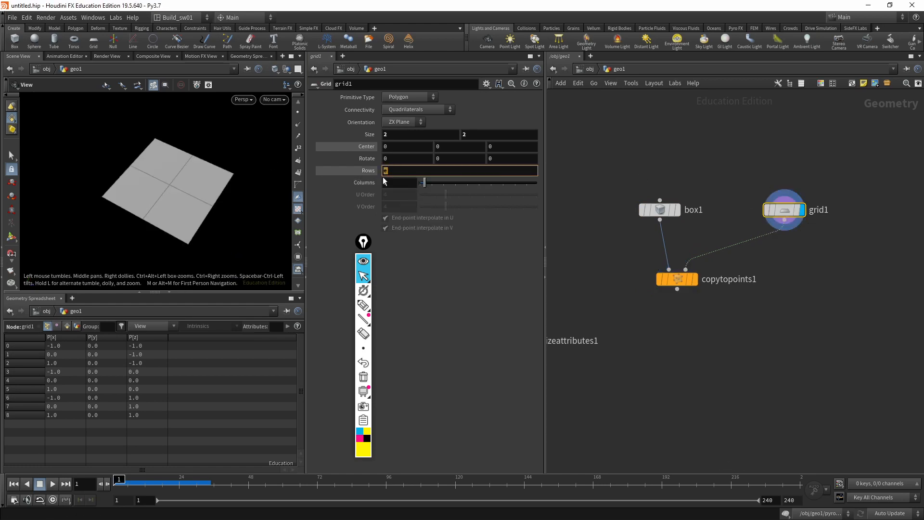
{"action": "type", "text": "2"}
{"action": "key", "text": "Tab"}
{"action": "type", "text": "2"}
{"action": "key", "text": "Return"}
{"action": "left_click", "coordinate": [396, 171]}
{"action": "left_click", "coordinate": [369, 173]}
{"action": "left_click", "coordinate": [337, 180]}
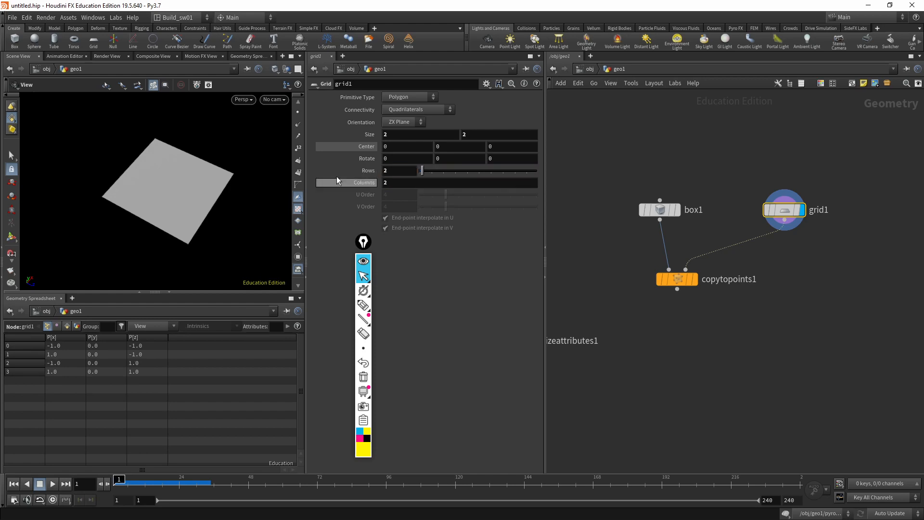
{"action": "key", "text": "w"}
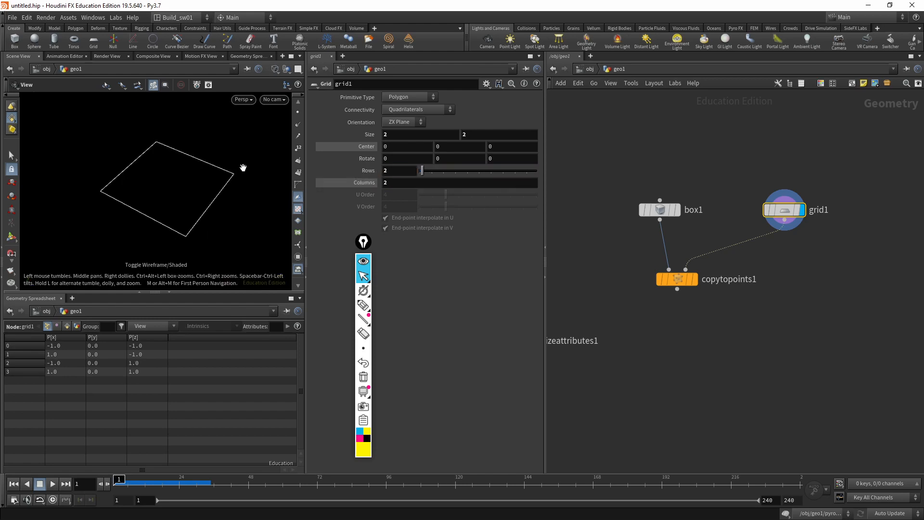
Display copytopoints1 and examine the shaded box copies in the Front and Top views
{"action": "mouse_move", "coordinate": [683, 216]}
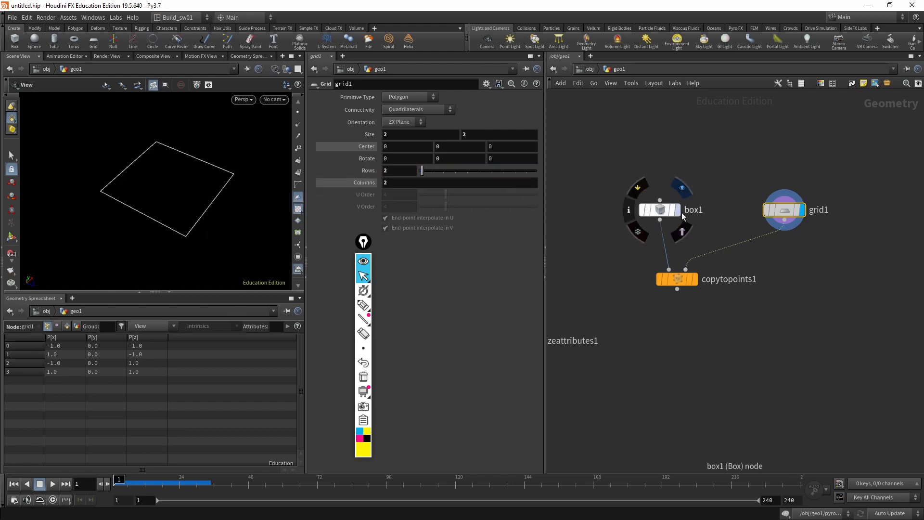
{"action": "left_click", "coordinate": [694, 279]}
{"action": "left_click_drag", "start_coordinate": [186, 169], "coordinate": [215, 208]}
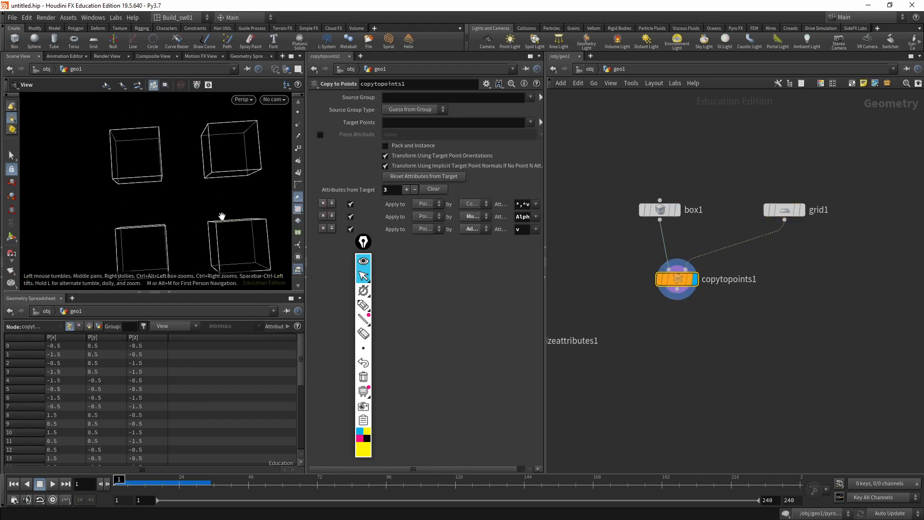
{"action": "key", "text": "space+3"}
{"action": "key", "text": "w"}
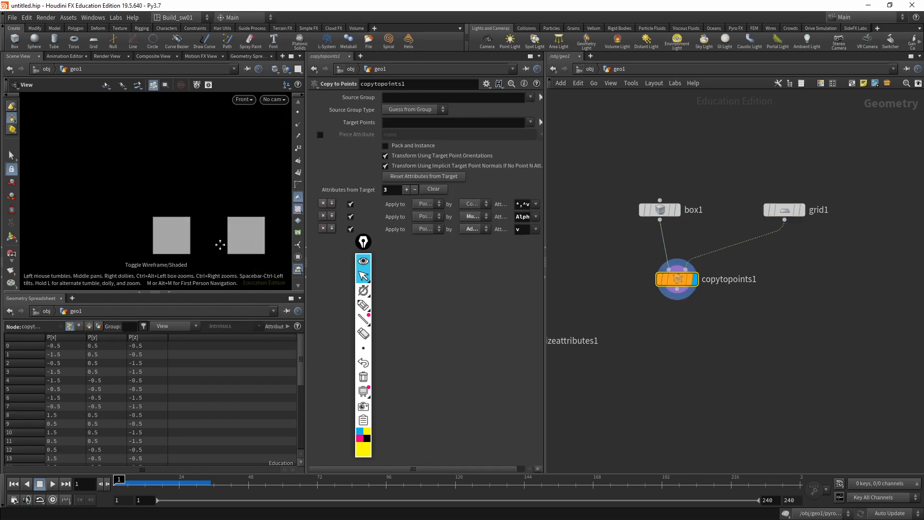
{"action": "mouse_move", "coordinate": [229, 215]}
{"action": "middle_mouse_down"}
{"action": "mouse_move", "coordinate": [215, 154]}
{"action": "mouse_move", "coordinate": [204, 198]}
{"action": "mouse_move", "coordinate": [211, 216]}
{"action": "middle_mouse_up"}
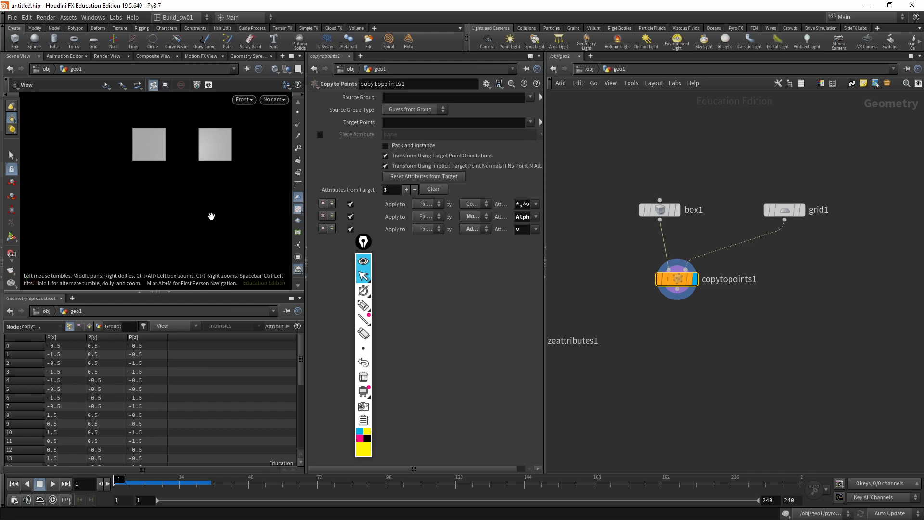
{"action": "key", "text": "space+2"}
Overlay grid1 as a template on the wireframe copies to compare their positions with its points, then turn the template off
{"action": "mouse_move", "coordinate": [793, 218]}
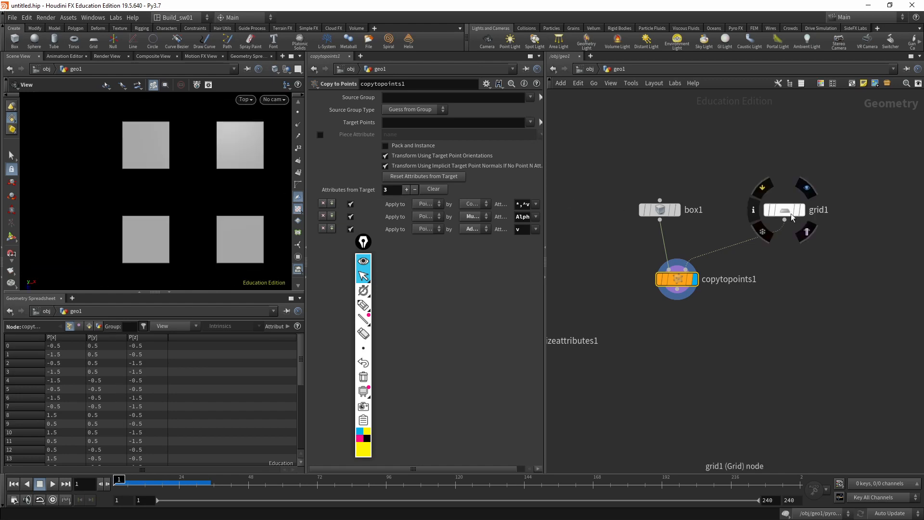
{"action": "left_click", "coordinate": [806, 232]}
{"action": "key", "text": "w"}
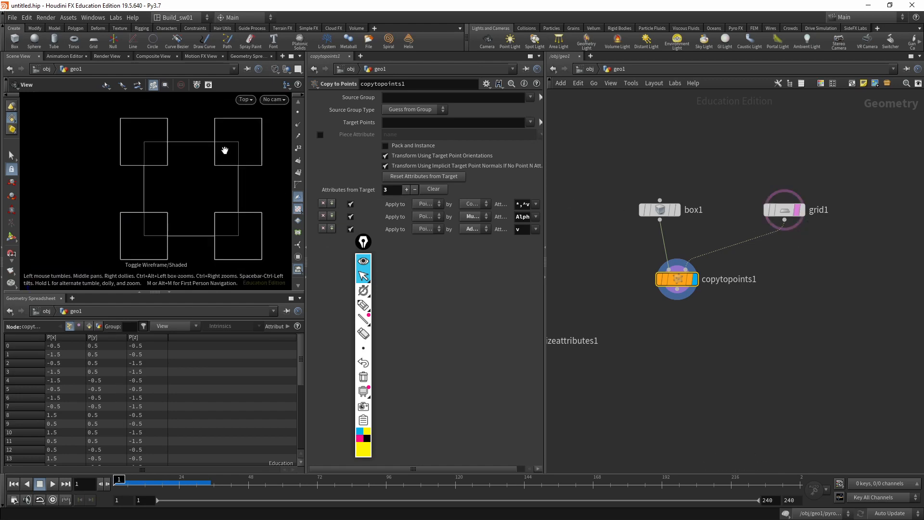
{"action": "scroll", "coordinate": [222, 154], "scroll_direction": "up", "scroll_amount": 2}
{"action": "middle_click_drag", "start_coordinate": [208, 153], "coordinate": [196, 156]}
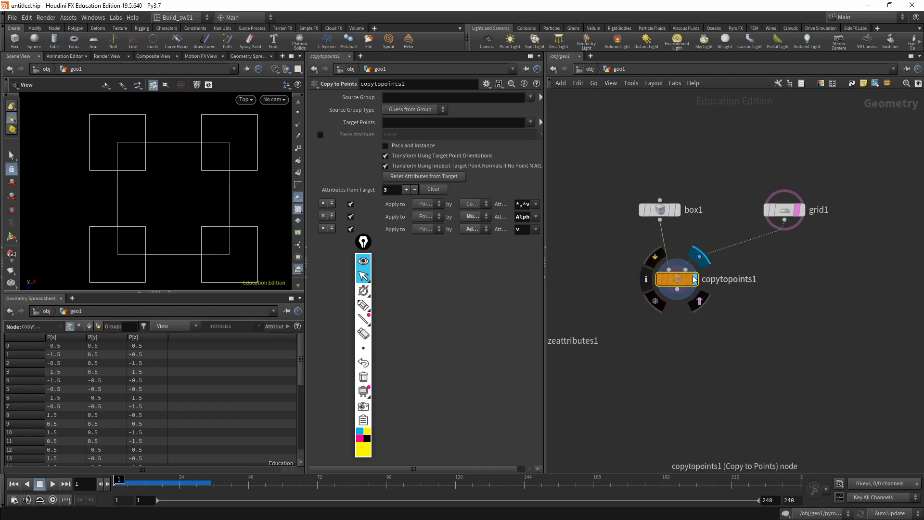
{"action": "left_click_drag", "start_coordinate": [677, 279], "coordinate": [673, 280]}
{"action": "left_click", "coordinate": [795, 212]}
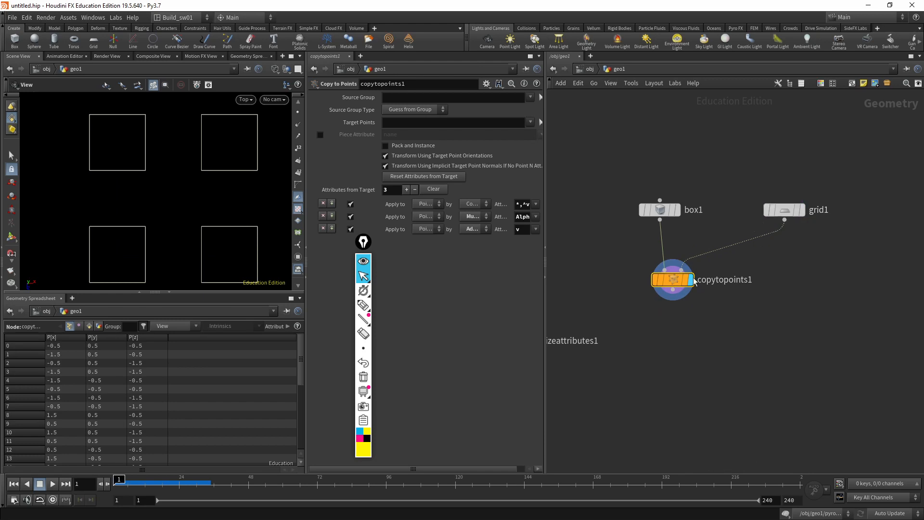
Align box1 above copytopoints1 in the network, and show the copies shaded in perspective
{"action": "left_click_drag", "start_coordinate": [660, 210], "coordinate": [633, 210]}
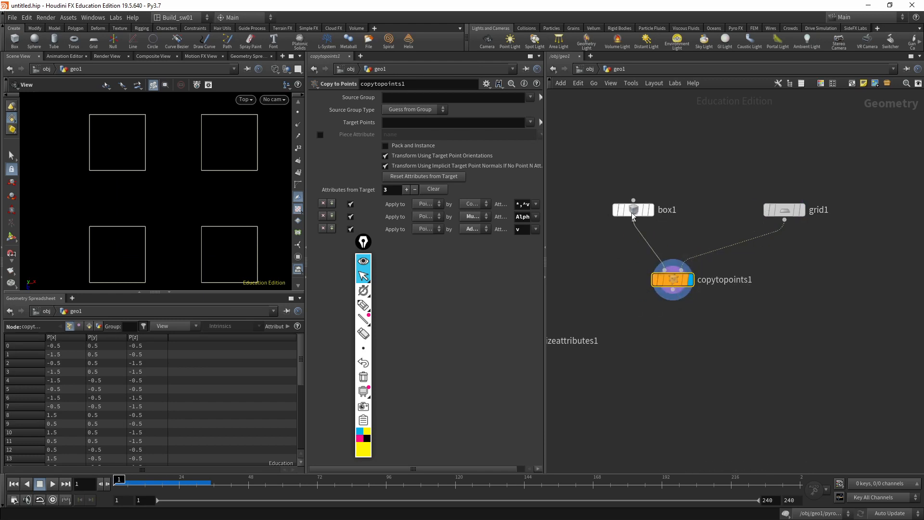
{"action": "left_click", "coordinate": [784, 212]}
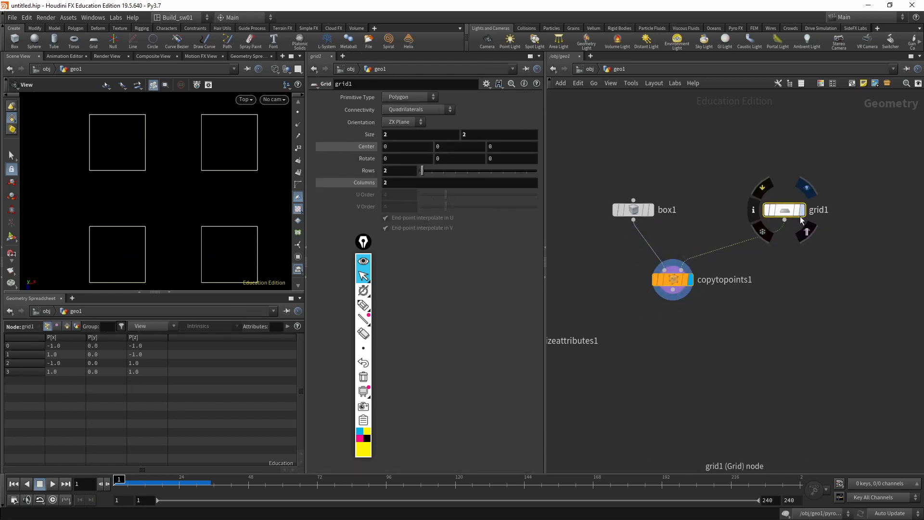
{"action": "left_click_drag", "start_coordinate": [677, 282], "coordinate": [644, 281]}
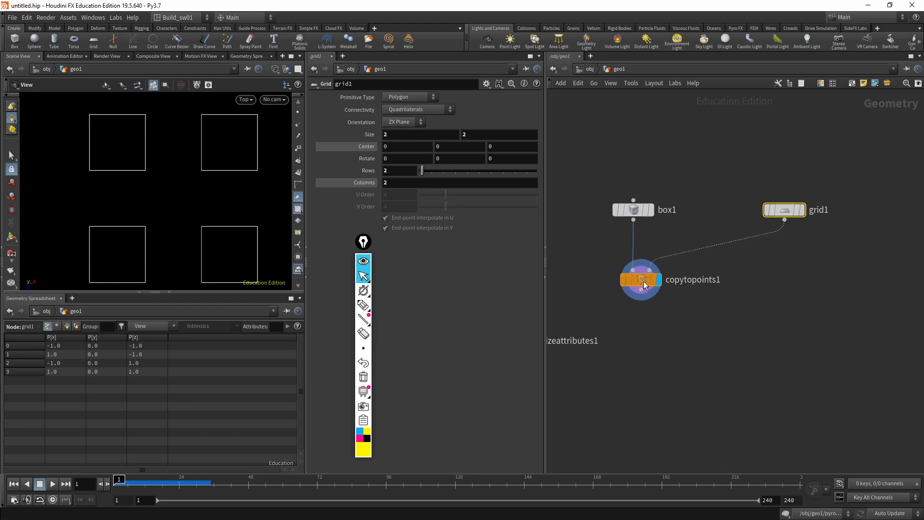
{"action": "middle_click_drag", "start_coordinate": [643, 281], "coordinate": [602, 261]}
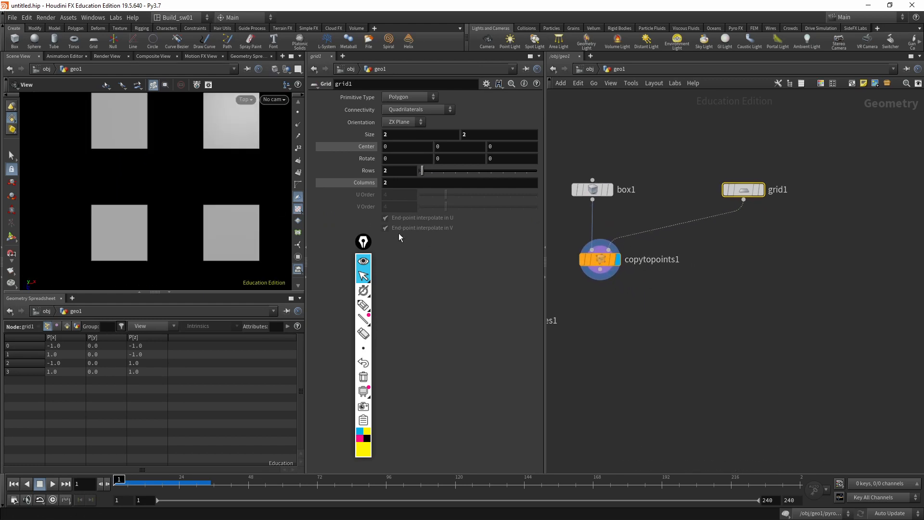
{"action": "left_click_drag", "start_coordinate": [233, 189], "coordinate": [242, 163]}
{"action": "middle_click_drag", "start_coordinate": [649, 273], "coordinate": [680, 269]}
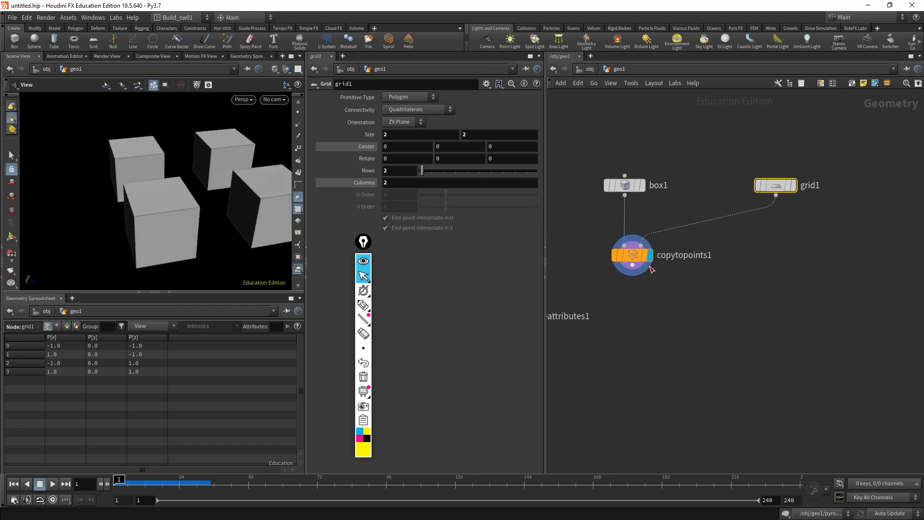
{"action": "left_click_drag", "start_coordinate": [641, 256], "coordinate": [673, 267]}
{"action": "left_click_drag", "start_coordinate": [625, 188], "coordinate": [663, 186]}
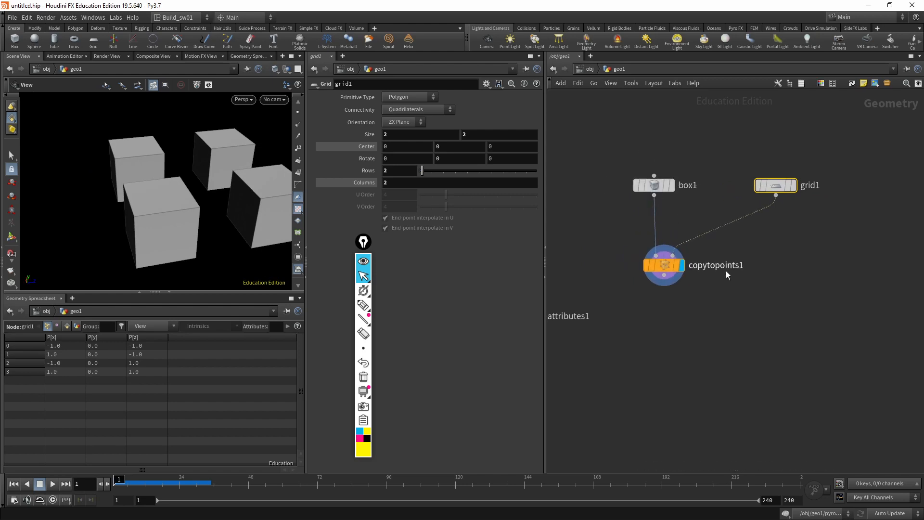
Add a VDB from Polygons node below copytopoints1, connected to its output, and display it
{"action": "middle_click_drag", "start_coordinate": [726, 271], "coordinate": [653, 275]}
{"action": "key", "text": "Tab"}
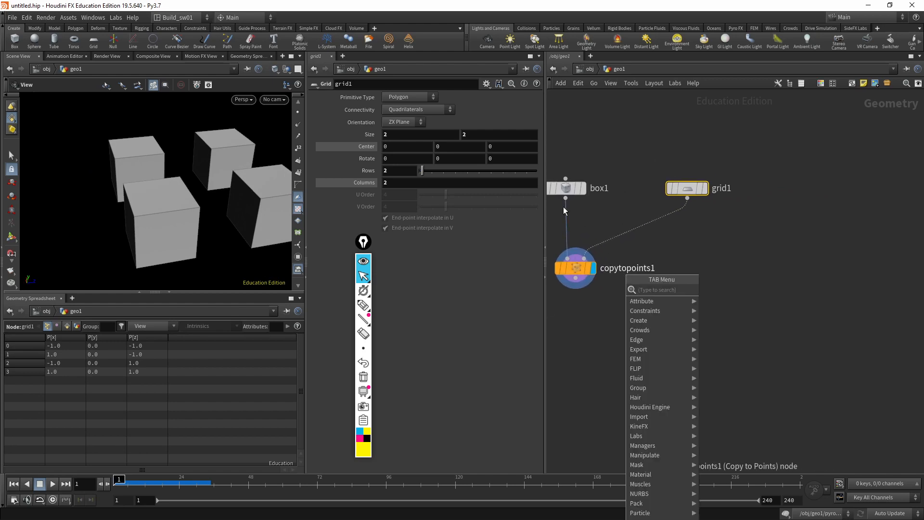
{"action": "type", "text": "vod"}
{"action": "key", "text": "BackSpace"}
{"action": "key", "text": "BackSpace"}
{"action": "type", "text": "df"}
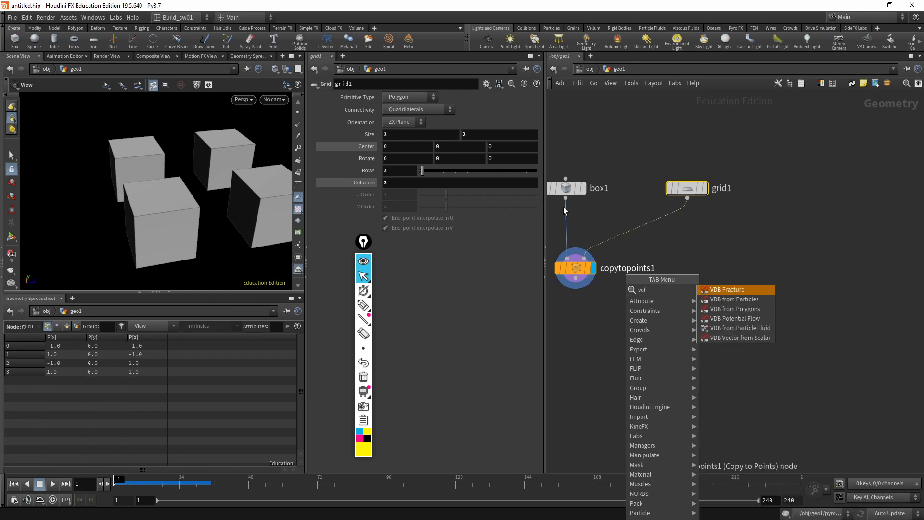
{"action": "left_click", "coordinate": [747, 313]}
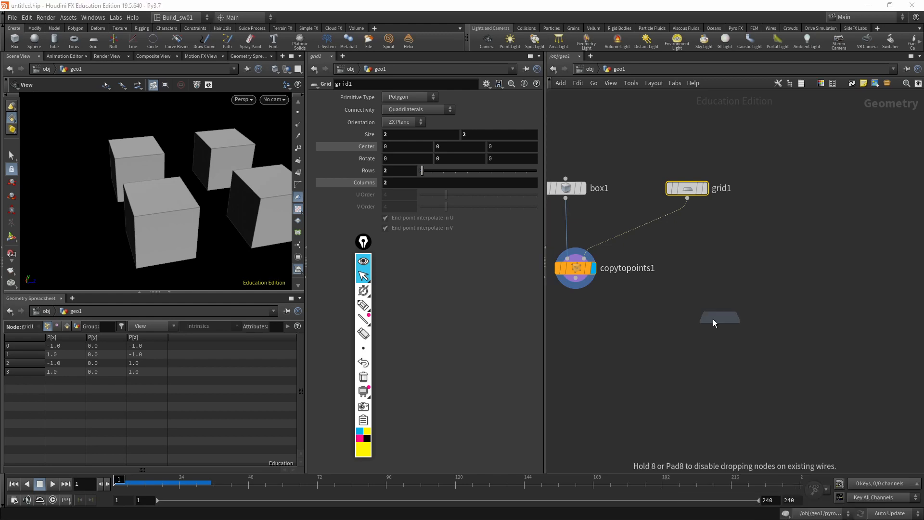
{"action": "left_click", "coordinate": [595, 342]}
{"action": "left_click", "coordinate": [613, 346]}
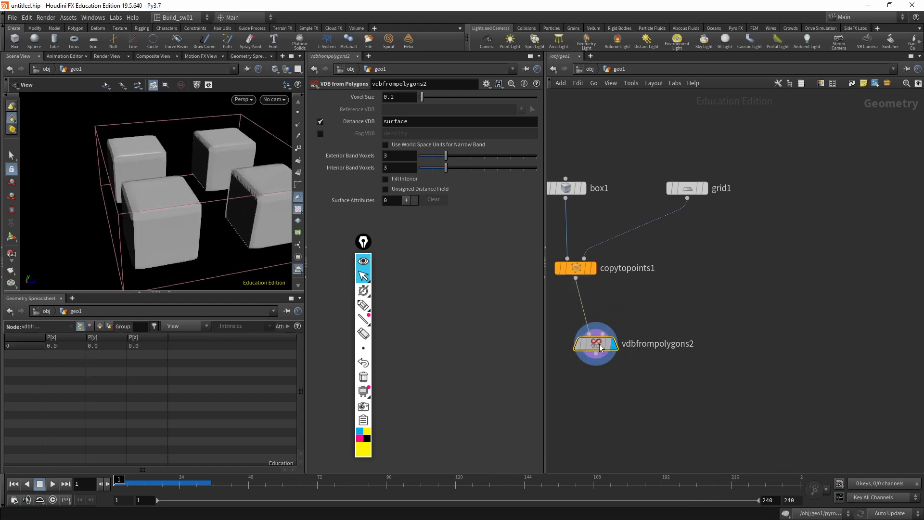
Move vdbfrompolygons2 directly under copytopoints1 and inspect its single VDB volume and node info
{"action": "left_click_drag", "start_coordinate": [232, 231], "coordinate": [208, 225]}
{"action": "right_click_drag", "start_coordinate": [207, 225], "coordinate": [196, 223]}
{"action": "left_click_drag", "start_coordinate": [196, 222], "coordinate": [210, 225]}
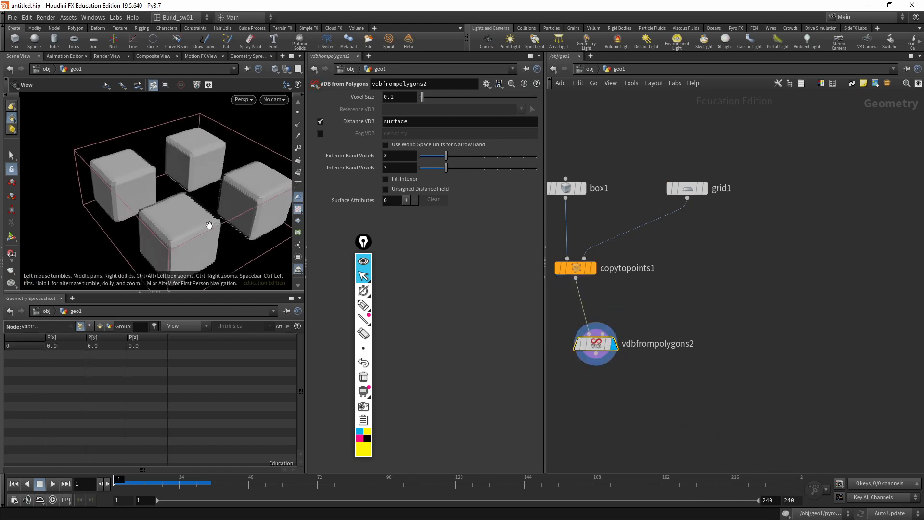
{"action": "left_click_drag", "start_coordinate": [598, 344], "coordinate": [584, 330]}
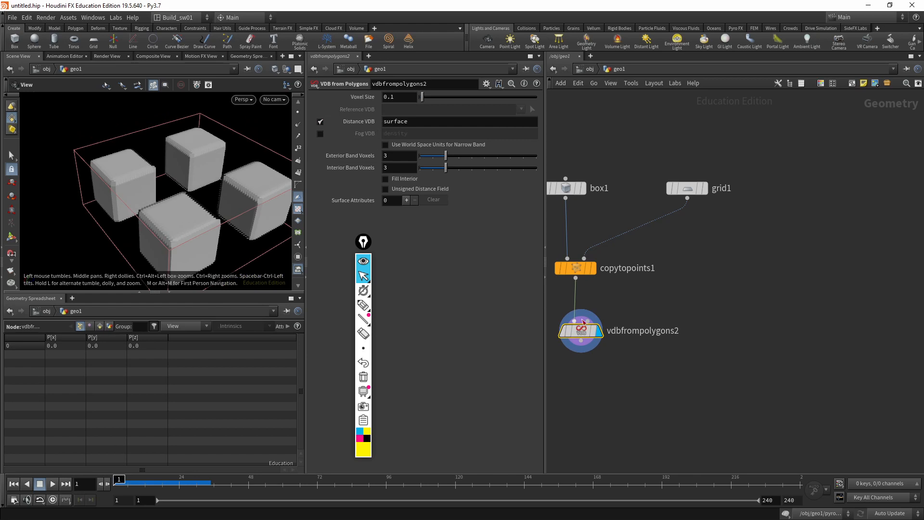
{"action": "middle_click", "coordinate": [585, 333]}
Insert vdbfrompolygons2 between box1 and copytopoints1, display copytopoints1, and check its node info
{"action": "left_click_drag", "start_coordinate": [584, 331], "coordinate": [573, 242]}
{"action": "left_click", "coordinate": [591, 271]}
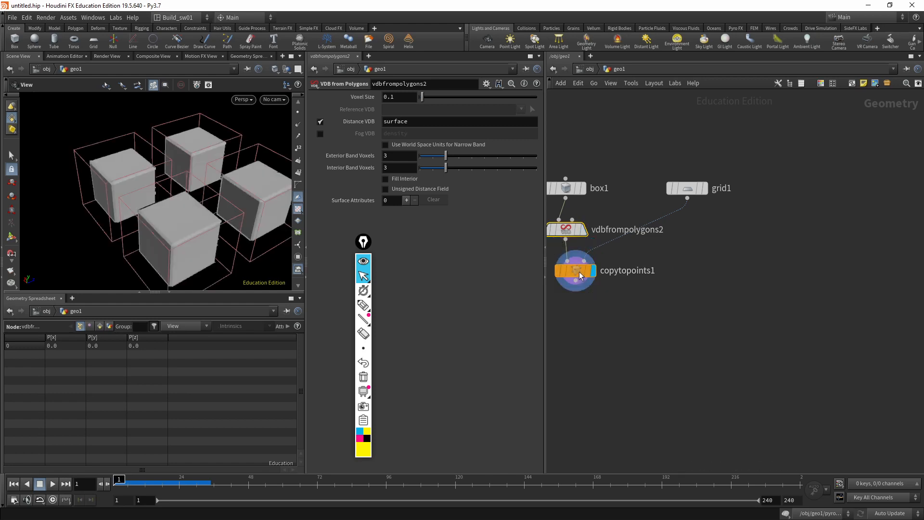
{"action": "middle_click", "coordinate": [592, 275]}
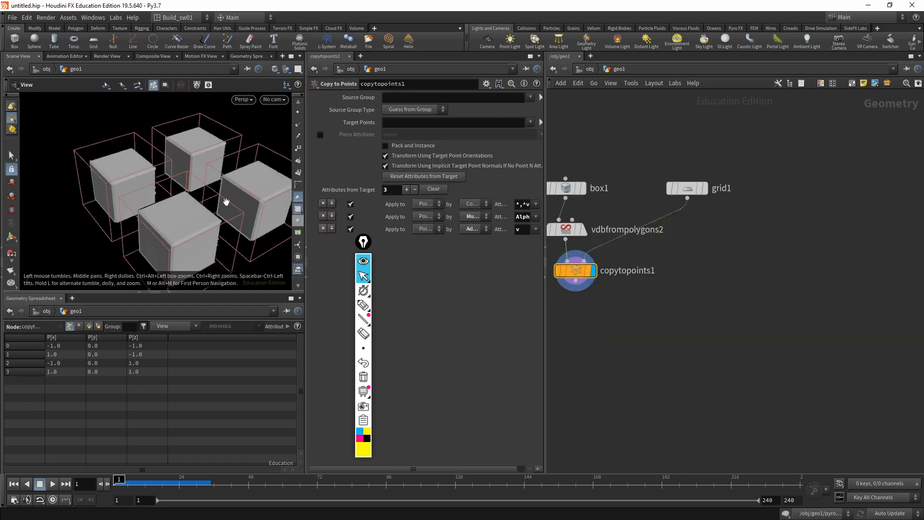
Move vdbfrompolygons2 back after copytopoints1, display it, and inspect the resulting volume
{"action": "left_click_drag", "start_coordinate": [566, 231], "coordinate": [583, 322]}
{"action": "left_click", "coordinate": [603, 325]}
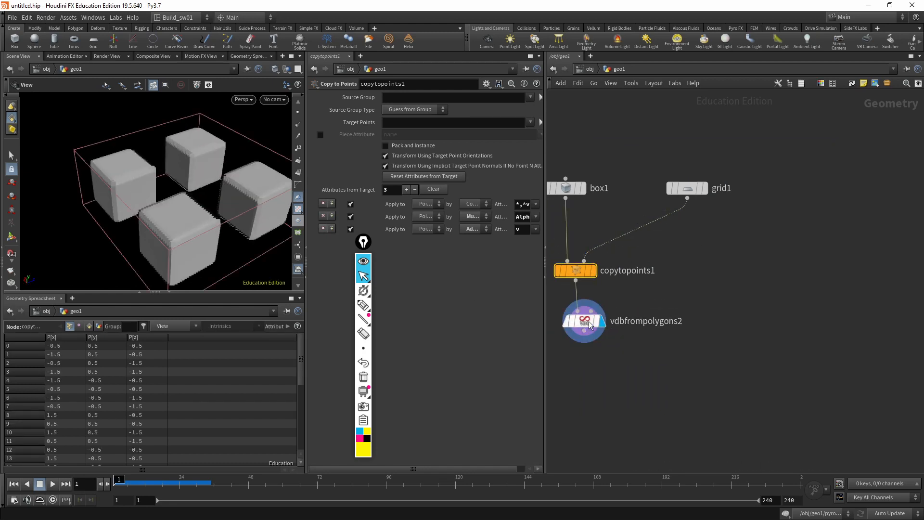
{"action": "middle_click", "coordinate": [635, 319]}
{"action": "left_click_drag", "start_coordinate": [241, 193], "coordinate": [206, 183]}
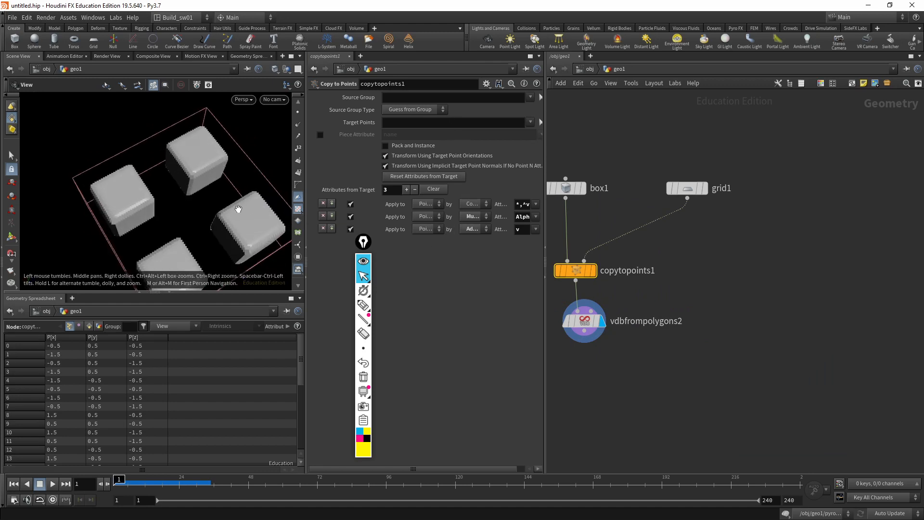
{"action": "left_click_drag", "start_coordinate": [238, 208], "coordinate": [239, 189]}
Move grid1 away from box1, then add and display a Pyro Source node connected below it
{"action": "middle_click_drag", "start_coordinate": [701, 267], "coordinate": [688, 227]}
{"action": "right_click_drag", "start_coordinate": [696, 230], "coordinate": [669, 207]}
{"action": "left_click_drag", "start_coordinate": [671, 173], "coordinate": [757, 170]}
{"action": "key", "text": "Tab"}
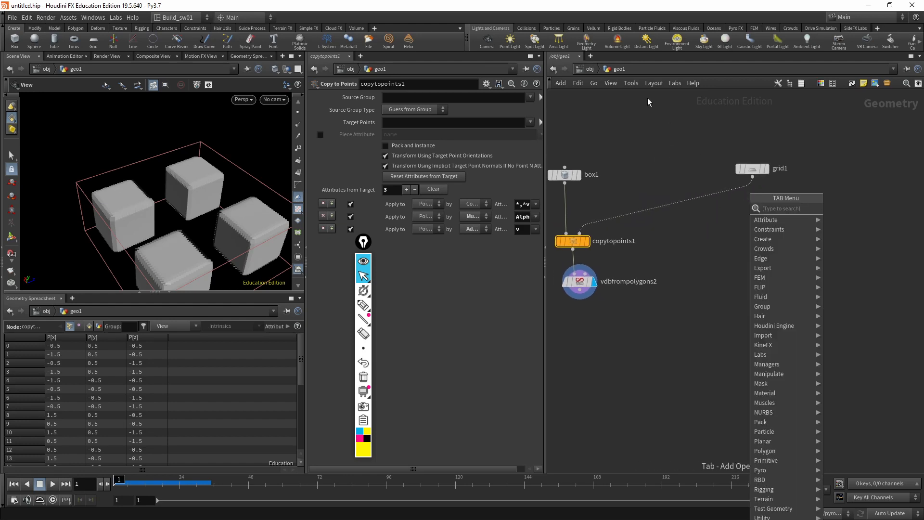
{"action": "type", "text": "source"}
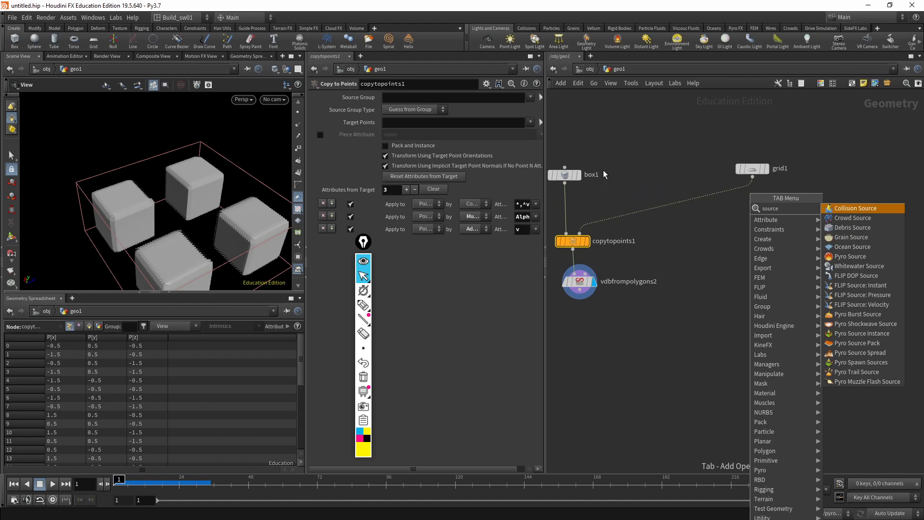
{"action": "left_click", "coordinate": [850, 256]}
{"action": "left_click_drag", "start_coordinate": [761, 199], "coordinate": [759, 229]}
{"action": "left_click", "coordinate": [780, 236]}
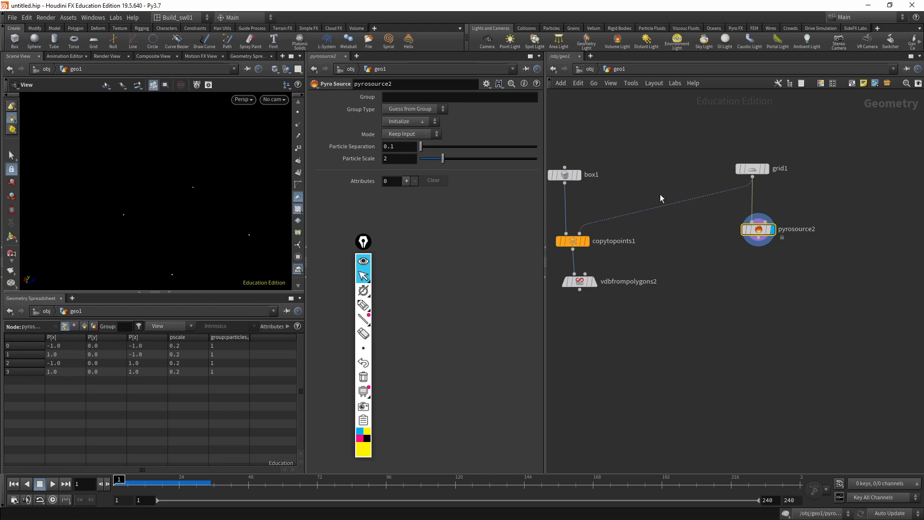
Initialize pyrosource2 with the Source Smoke preset
{"action": "left_click", "coordinate": [760, 169]}
{"action": "left_click", "coordinate": [759, 229]}
{"action": "left_click", "coordinate": [425, 123]}
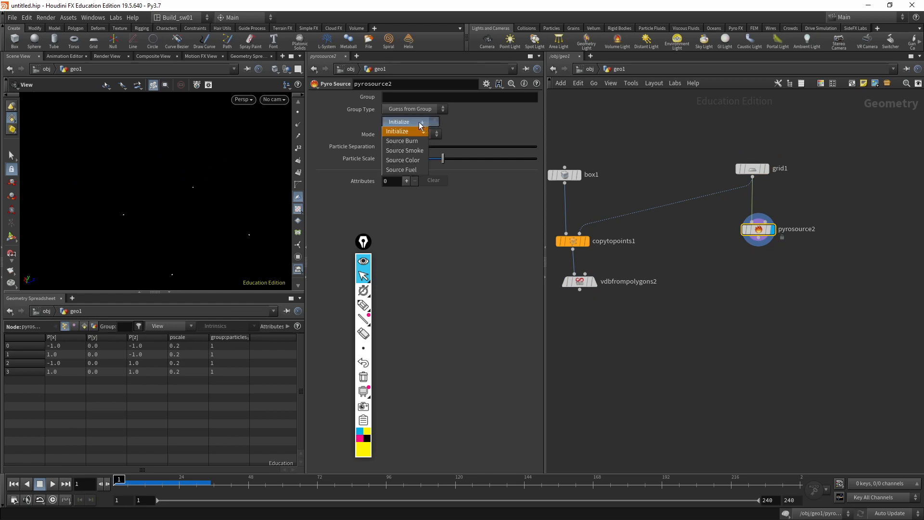
{"action": "left_click", "coordinate": [420, 153]}
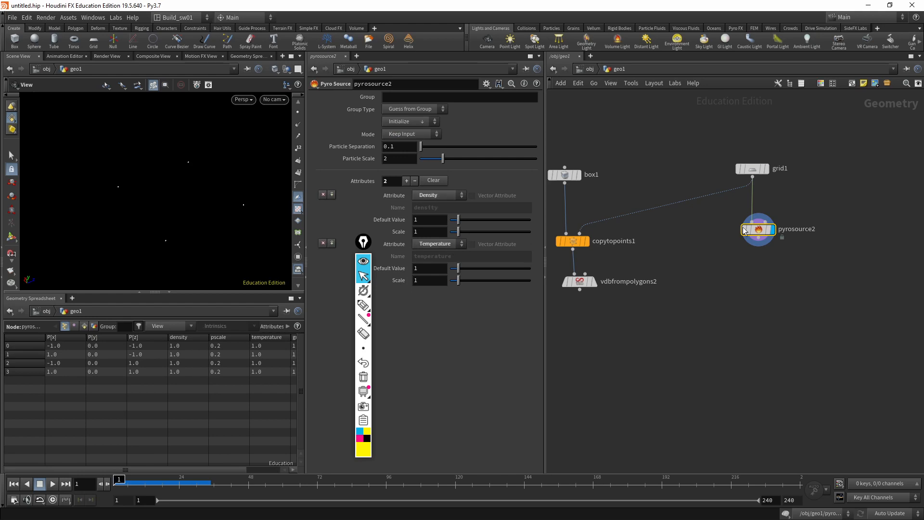
{"action": "left_click_drag", "start_coordinate": [759, 230], "coordinate": [760, 229]}
{"action": "middle_click_drag", "start_coordinate": [702, 272], "coordinate": [699, 255]}
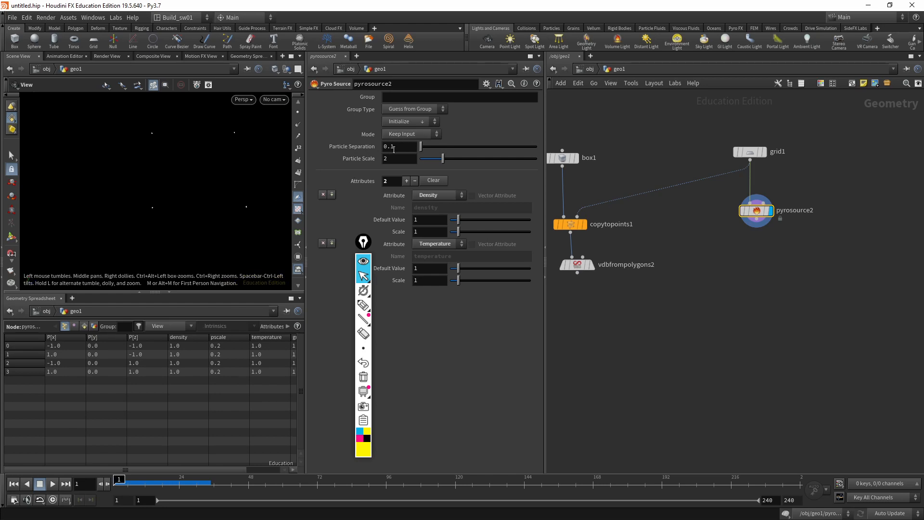
{"action": "double_click", "coordinate": [394, 148]}
{"action": "mouse_move", "coordinate": [421, 146]}
{"action": "left_mouse_down"}
{"action": "mouse_move", "coordinate": [521, 146]}
{"action": "mouse_move", "coordinate": [420, 147]}
{"action": "left_mouse_up"}
{"action": "key", "text": "ctrl+z"}
{"action": "key", "text": "ctrl+z"}
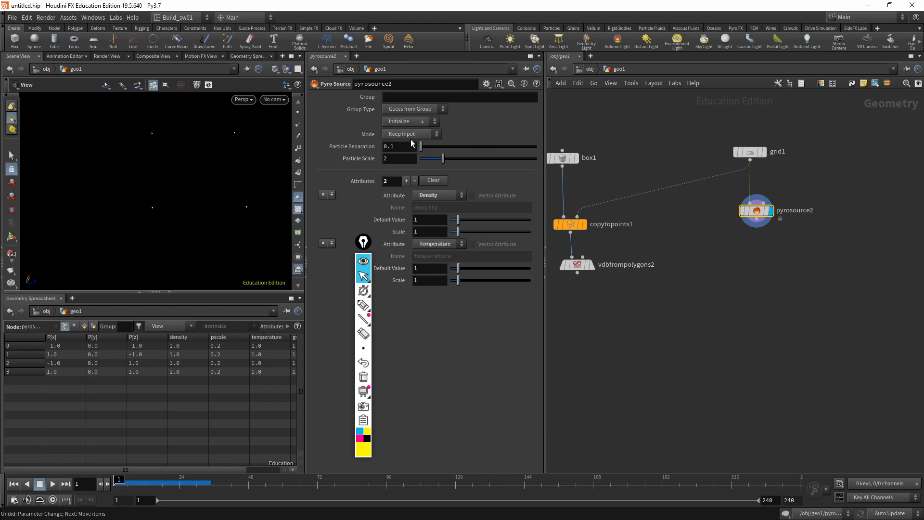
Try Surface Scatter mode on pyrosource2 with a particle separation of 0.74
{"action": "left_click", "coordinate": [410, 137]}
{"action": "left_click", "coordinate": [417, 145]}
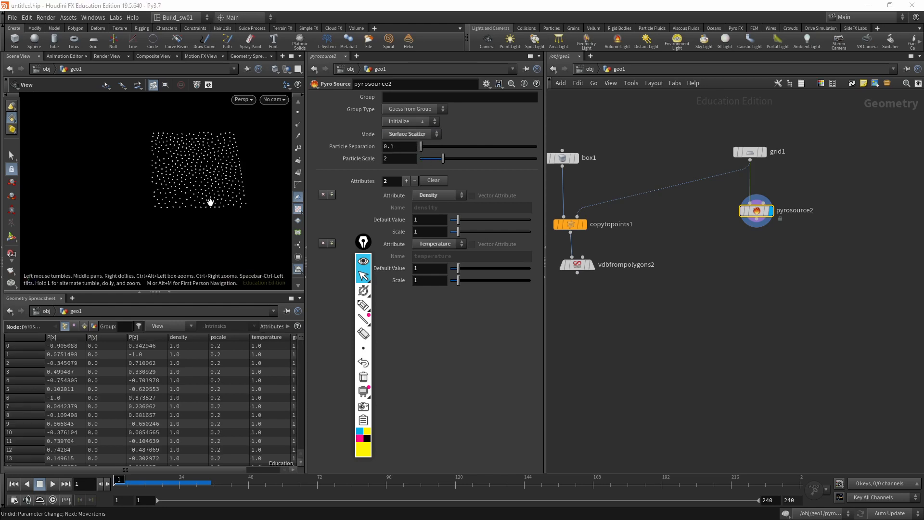
{"action": "left_click_drag", "start_coordinate": [422, 146], "coordinate": [430, 148]}
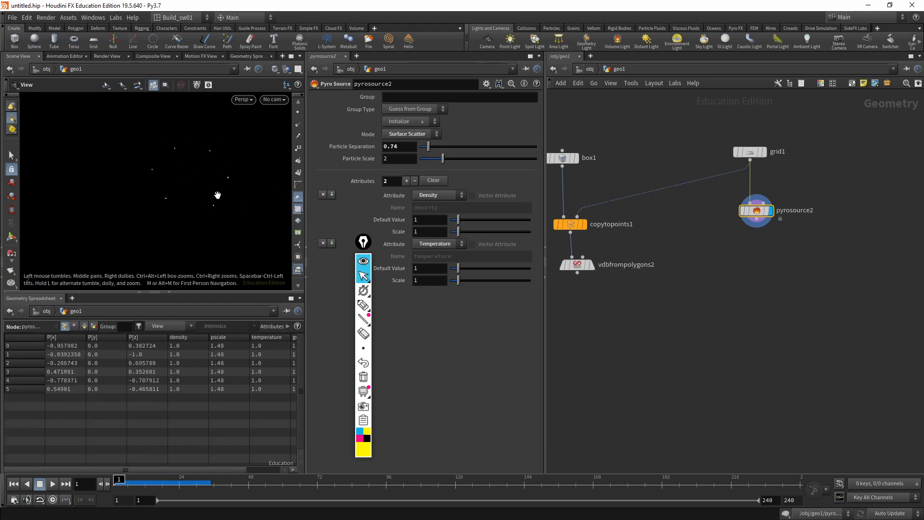
{"action": "double_click", "coordinate": [397, 148]}
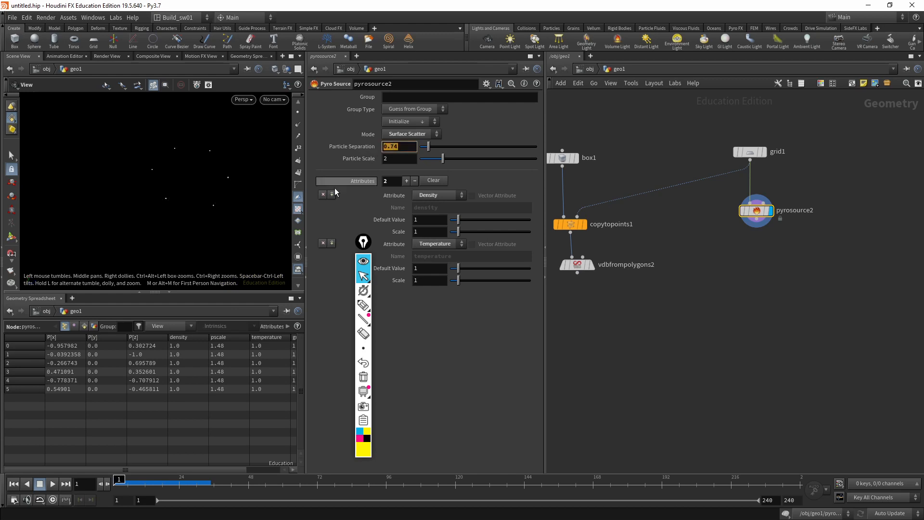
Return pyrosource2 to Keep Input mode and reset its particle separation to 0.1
{"action": "left_click", "coordinate": [409, 135]}
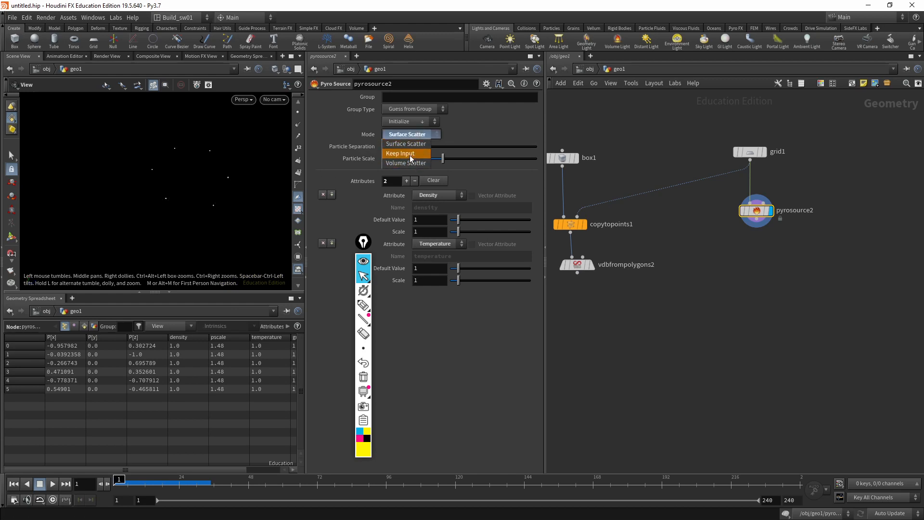
{"action": "left_click", "coordinate": [416, 158]}
{"action": "left_click_drag", "start_coordinate": [793, 138], "coordinate": [728, 242]}
{"action": "middle_click_drag", "start_coordinate": [714, 219], "coordinate": [695, 216]}
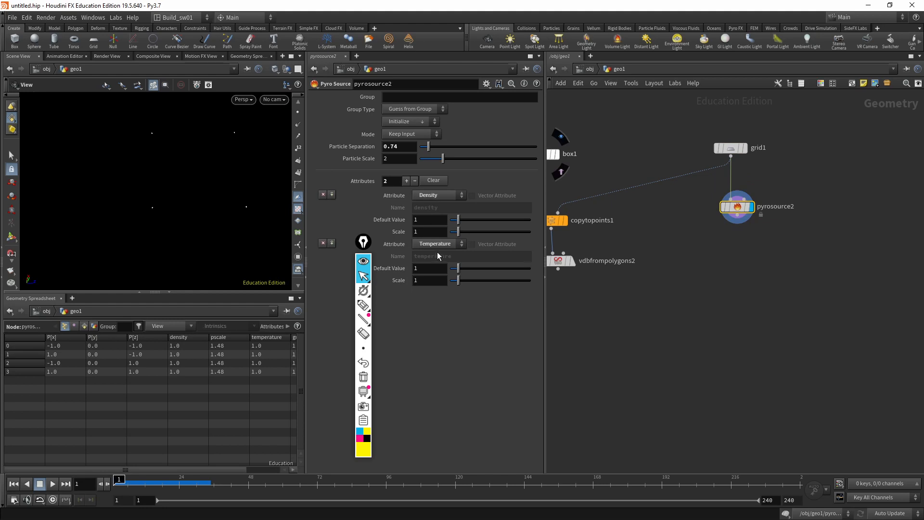
{"action": "key", "text": "Return"}
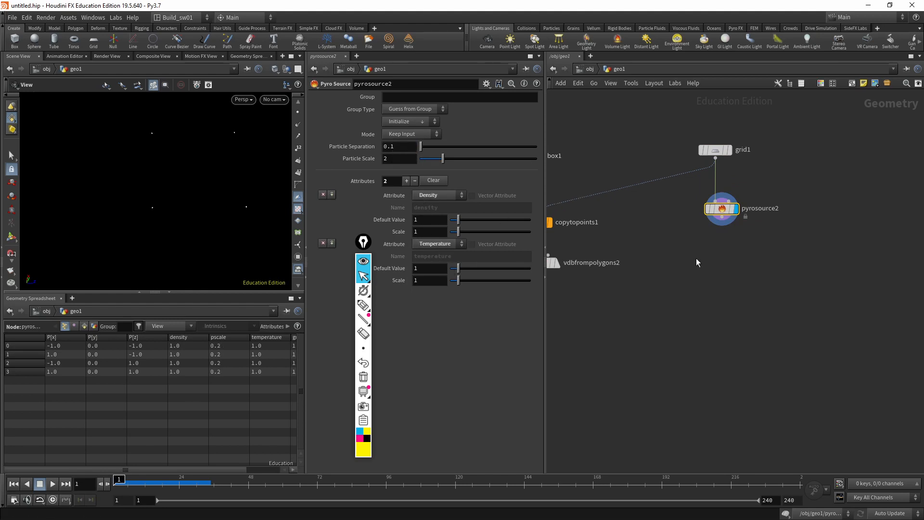
{"action": "key", "text": "Tab"}
{"action": "type", "text": "vo"}
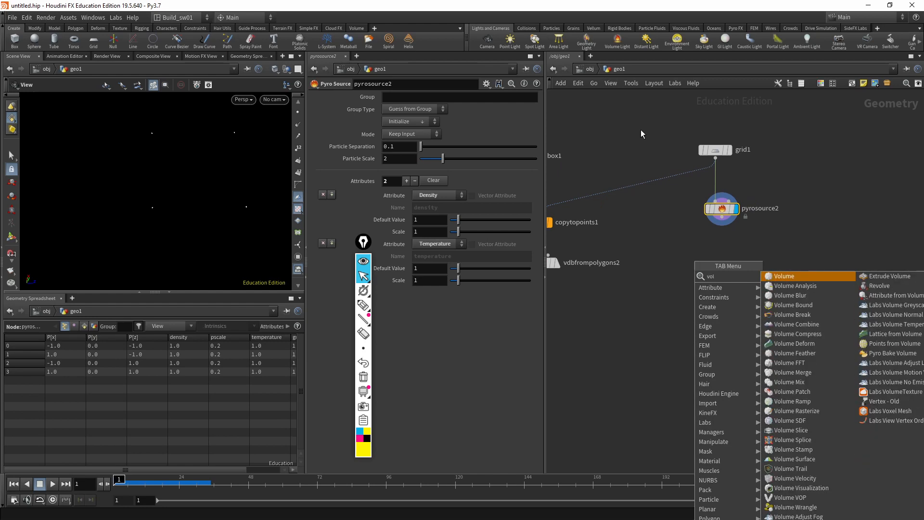
{"action": "key", "text": "Escape"}
{"action": "key", "text": "Escape"}
{"action": "key", "text": "Tab"}
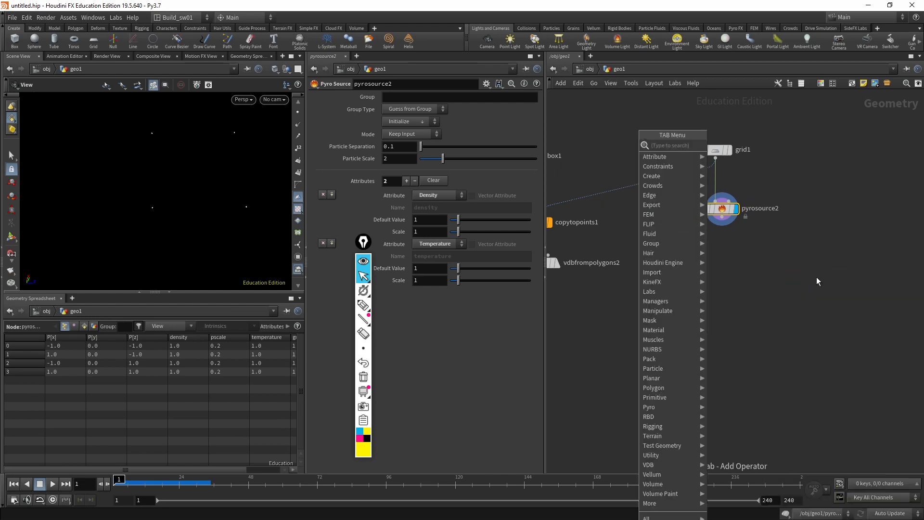
Add a Volume Rasterize Attributes node below pyrosource2, connected to its output, and display it
{"action": "key", "text": "Tab"}
{"action": "type", "text": "rast"}
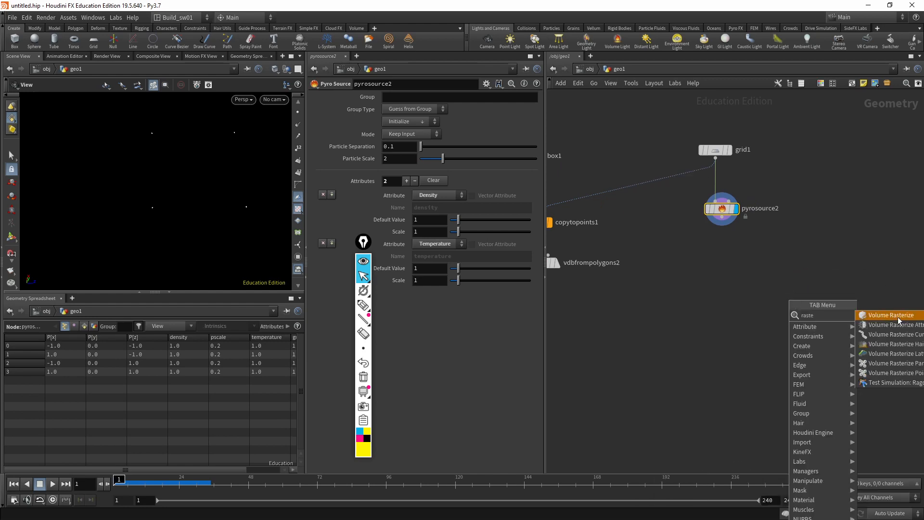
{"action": "left_click", "coordinate": [885, 328]}
{"action": "left_click", "coordinate": [731, 285]}
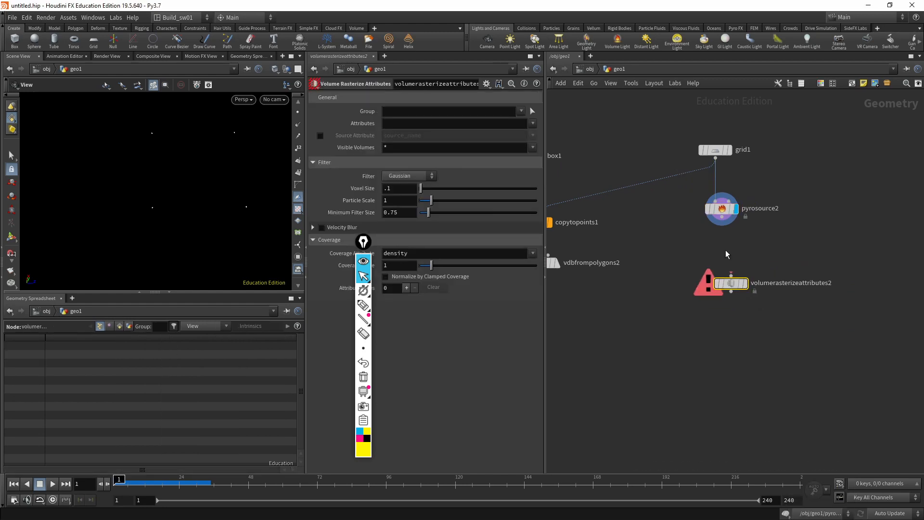
{"action": "left_click", "coordinate": [747, 284]}
{"action": "left_click_drag", "start_coordinate": [737, 284], "coordinate": [727, 274]}
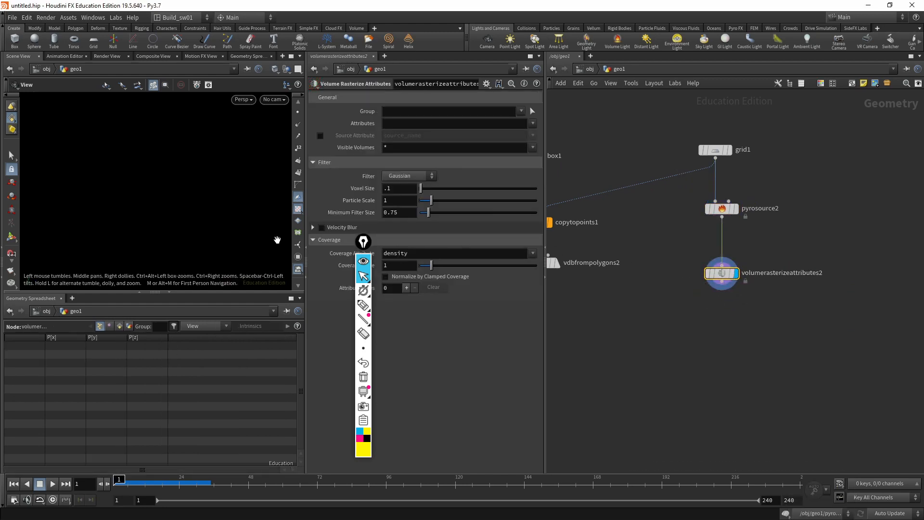
Set volumerasterizeattributes2 to rasterize the density and temperature attributes
{"action": "key", "text": "shift+w"}
{"action": "left_click", "coordinate": [533, 124]}
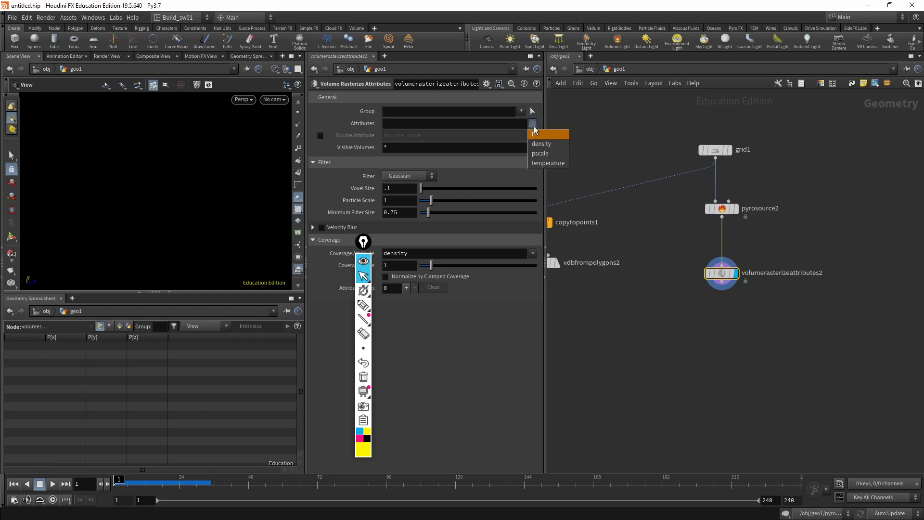
{"action": "left_click", "coordinate": [540, 143]}
{"action": "left_click", "coordinate": [533, 123]}
{"action": "left_click", "coordinate": [547, 162]}
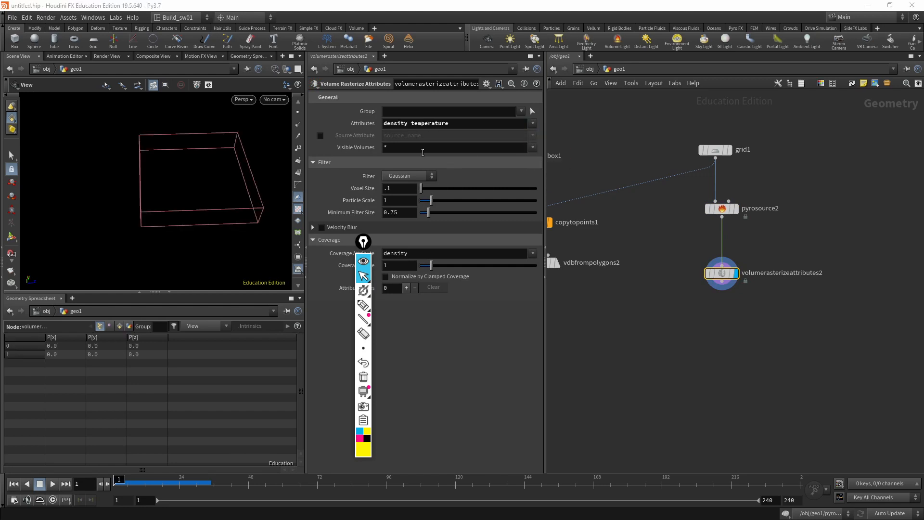
Inspect the rasterized volume in shaded display from several angles and compare it with the source points of pyrosource2
{"action": "mouse_move", "coordinate": [246, 177]}
{"action": "left_mouse_down"}
{"action": "mouse_move", "coordinate": [198, 184]}
{"action": "mouse_move", "coordinate": [226, 193]}
{"action": "left_mouse_up"}
{"action": "key", "text": "shift+w"}
{"action": "key", "text": "shift+w"}
{"action": "key", "text": "shift+w"}
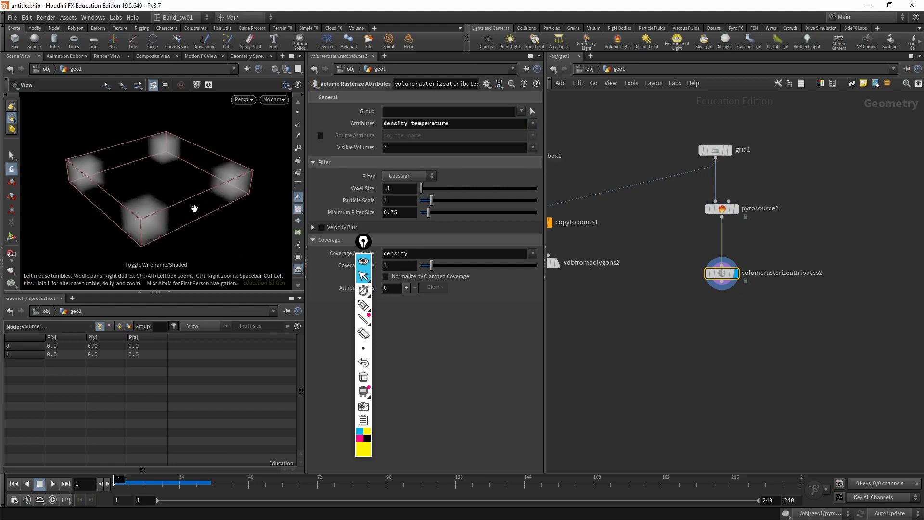
{"action": "mouse_move", "coordinate": [178, 168]}
{"action": "left_mouse_down"}
{"action": "mouse_move", "coordinate": [239, 233]}
{"action": "mouse_move", "coordinate": [218, 150]}
{"action": "left_mouse_up"}
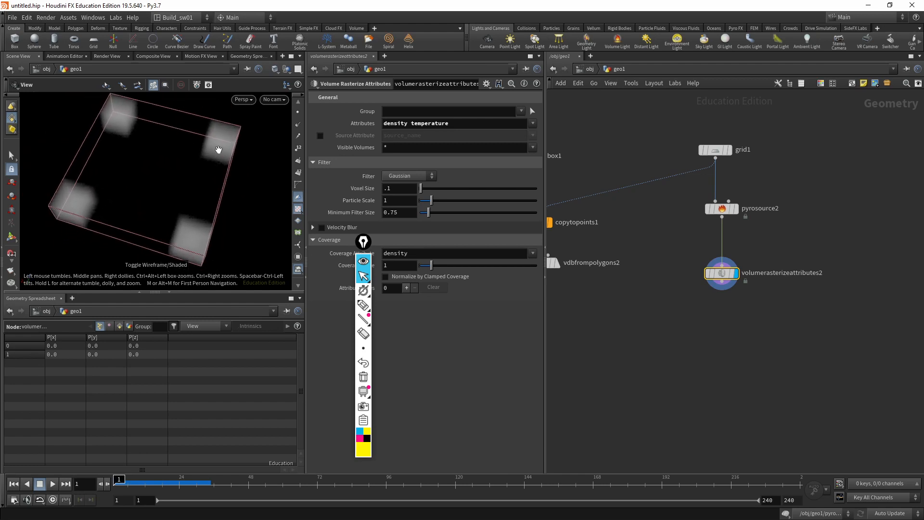
{"action": "left_click_drag", "start_coordinate": [217, 225], "coordinate": [210, 185]}
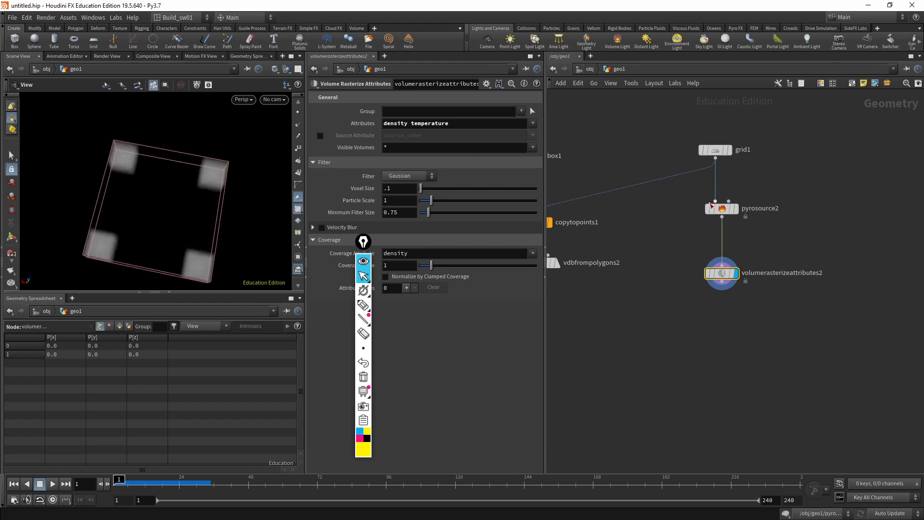
{"action": "left_click", "coordinate": [727, 194]}
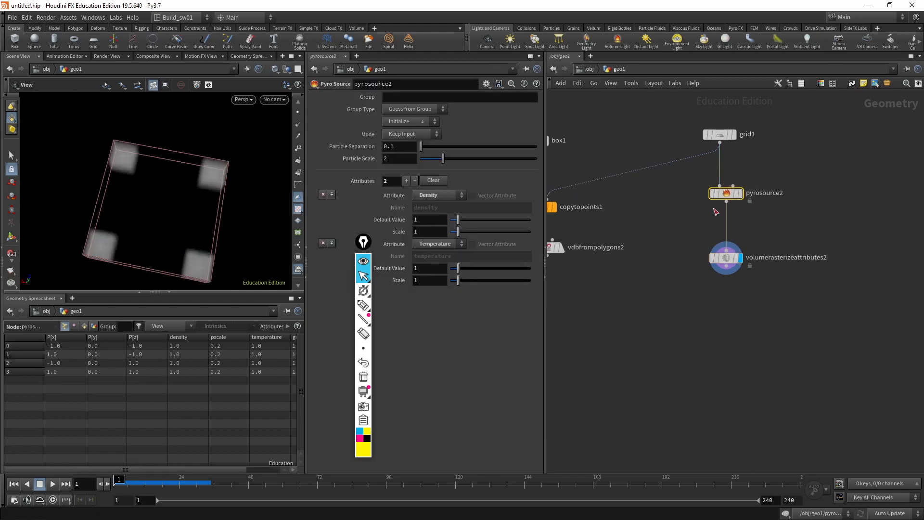
{"action": "left_click", "coordinate": [740, 193]}
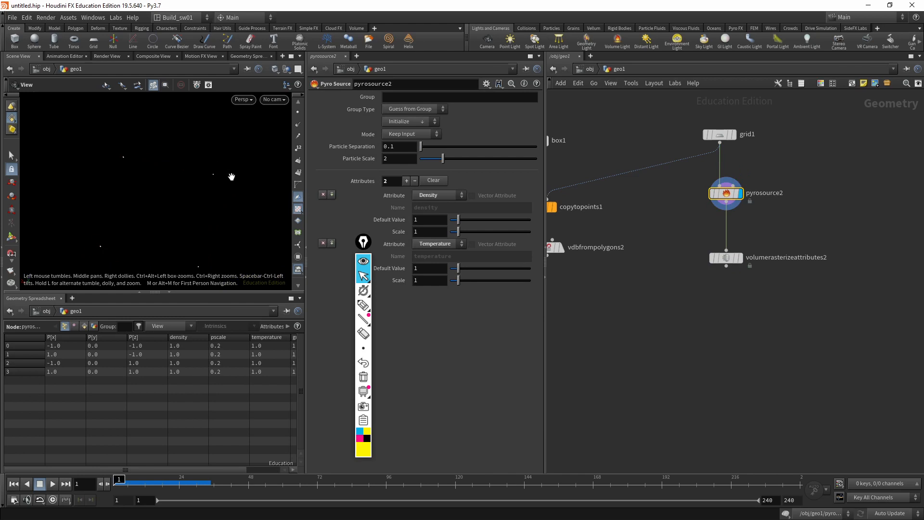
{"action": "left_click", "coordinate": [740, 258]}
{"action": "left_click_drag", "start_coordinate": [195, 232], "coordinate": [227, 153]}
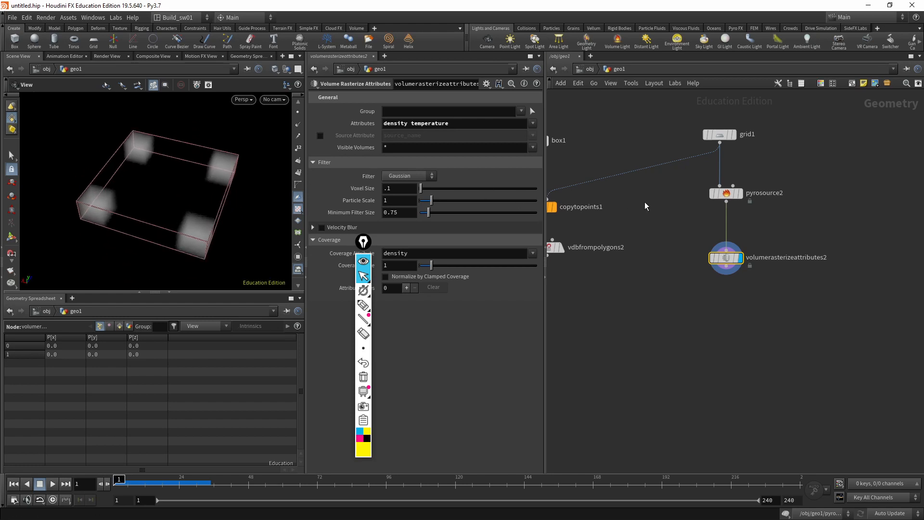
Display vdbfrompolygons2 to compare it with the rasterized volume, and align the node beneath copytopoints1
{"action": "middle_click_drag", "start_coordinate": [749, 165], "coordinate": [769, 162]}
{"action": "middle_click_drag", "start_coordinate": [621, 204], "coordinate": [684, 201]}
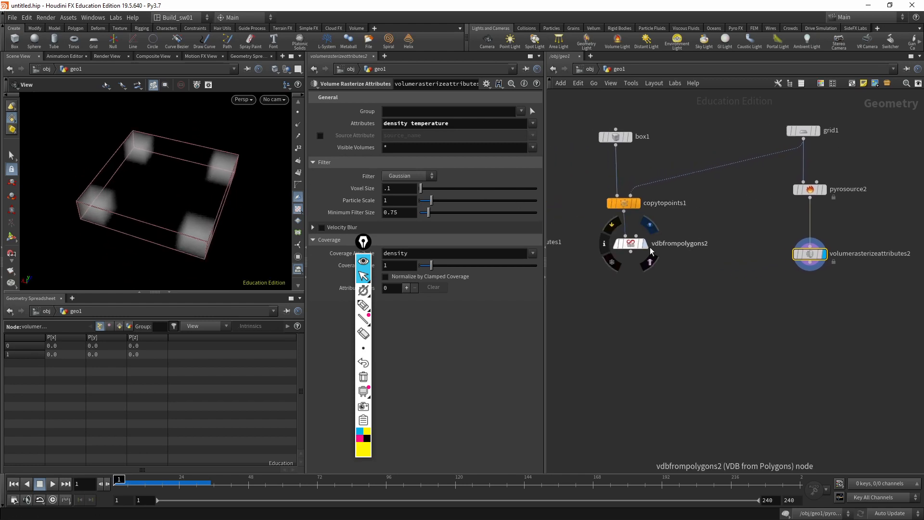
{"action": "left_click", "coordinate": [645, 244]}
{"action": "left_click", "coordinate": [630, 244]}
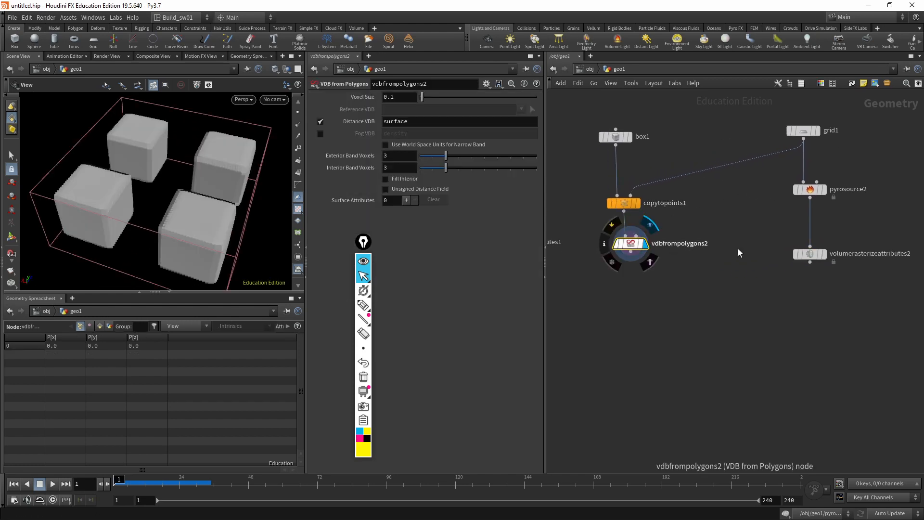
{"action": "left_click", "coordinate": [824, 254]}
{"action": "left_click", "coordinate": [646, 245]}
{"action": "left_click_drag", "start_coordinate": [636, 245], "coordinate": [630, 255]}
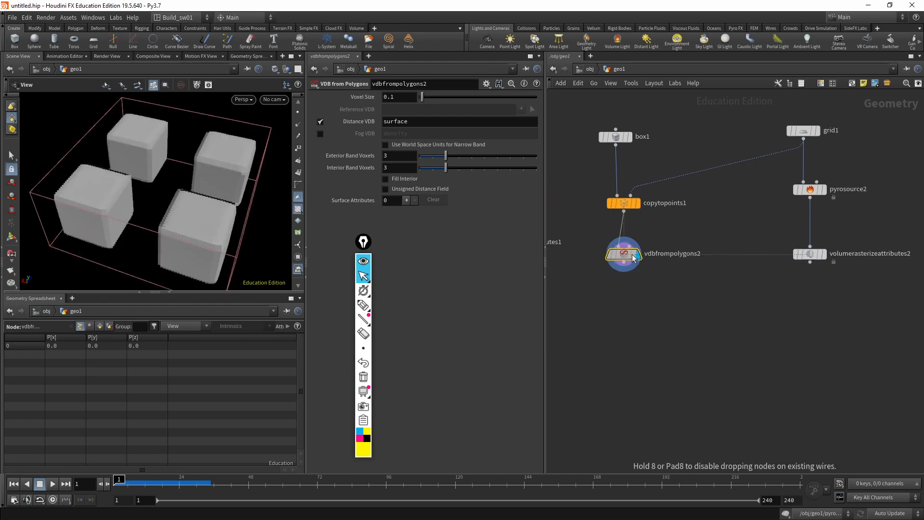
Display pyrosource2 in the Top view and show grid1 as a template behind its points
{"action": "left_click", "coordinate": [810, 190]}
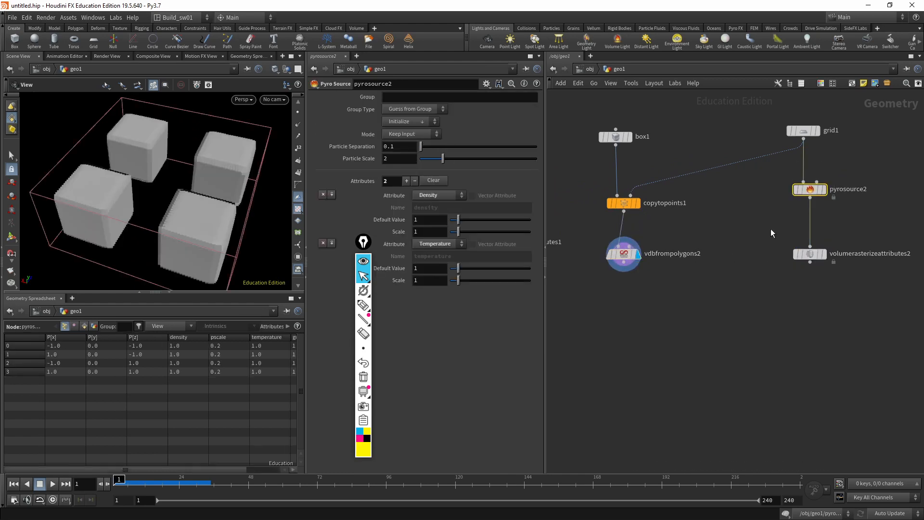
{"action": "middle_click_drag", "start_coordinate": [827, 217], "coordinate": [766, 244]}
{"action": "left_click", "coordinate": [763, 215]}
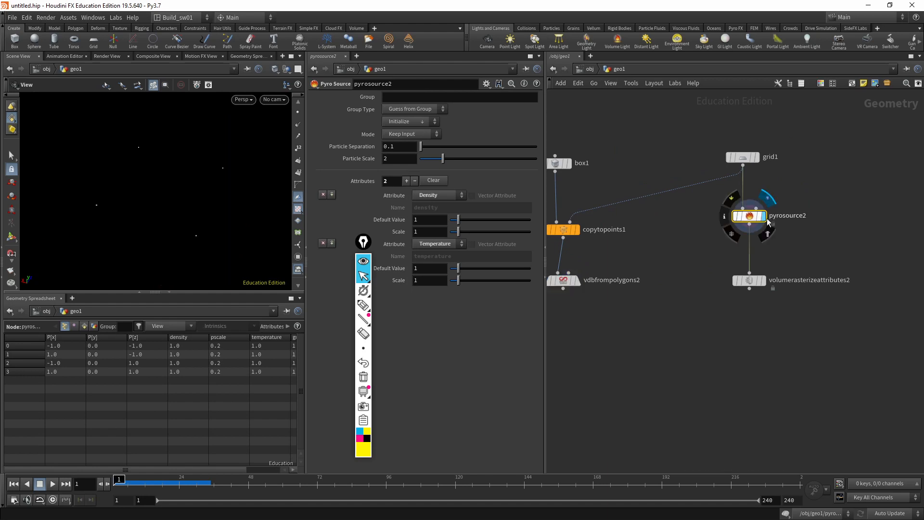
{"action": "key", "text": "space+3"}
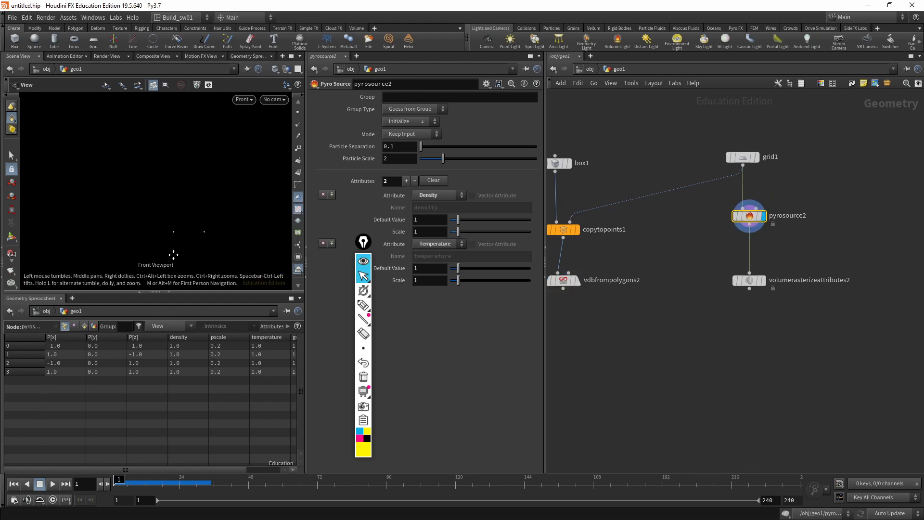
{"action": "key", "text": "space+2"}
{"action": "left_click", "coordinate": [363, 305]}
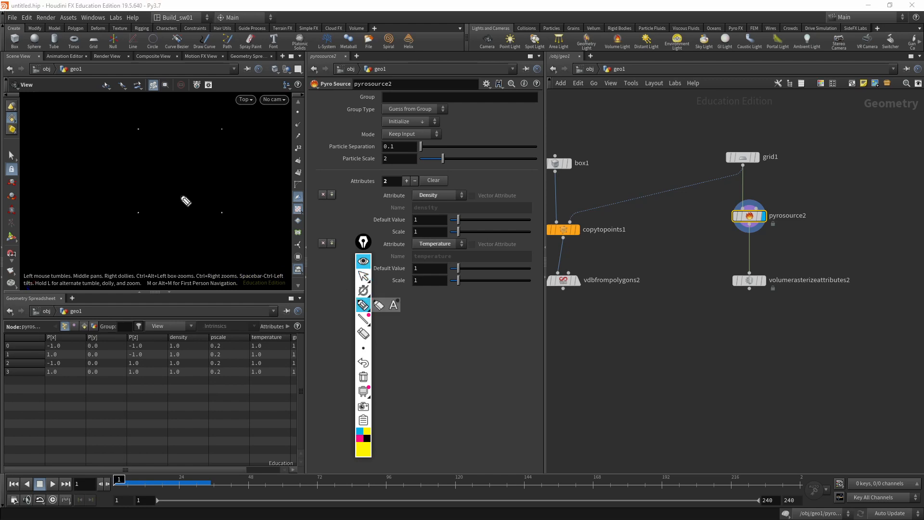
{"action": "left_click", "coordinate": [363, 276]}
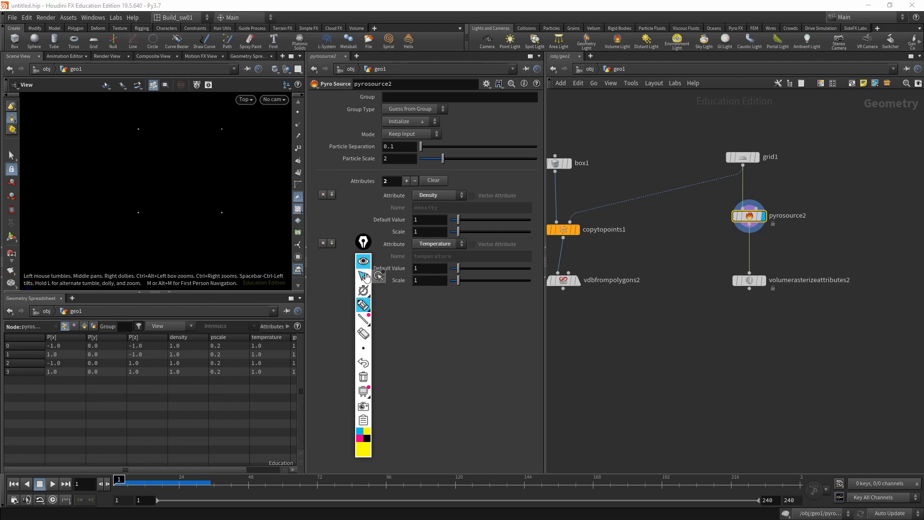
{"action": "left_click", "coordinate": [756, 157]}
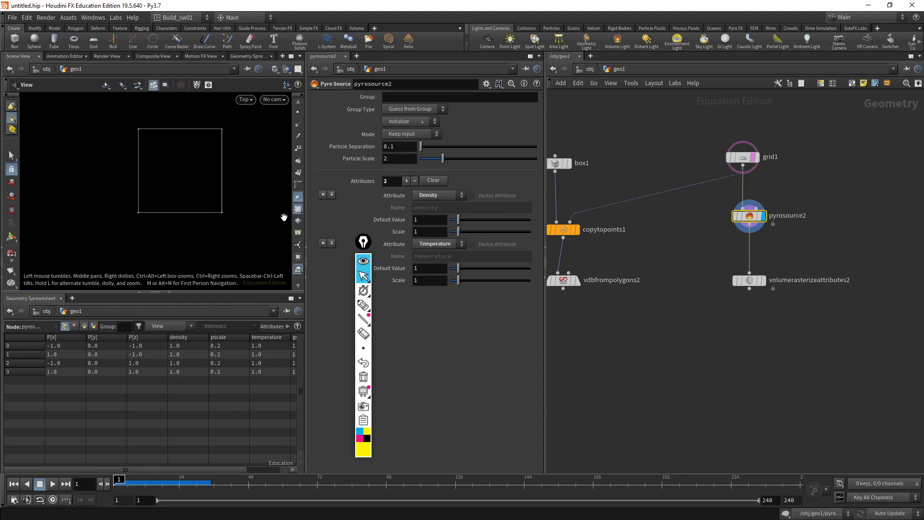
Annotate the Top view with the pen, sketching a square around each grid corner and marking the size 2 and its halves 1 and 1
{"action": "left_click", "coordinate": [363, 304]}
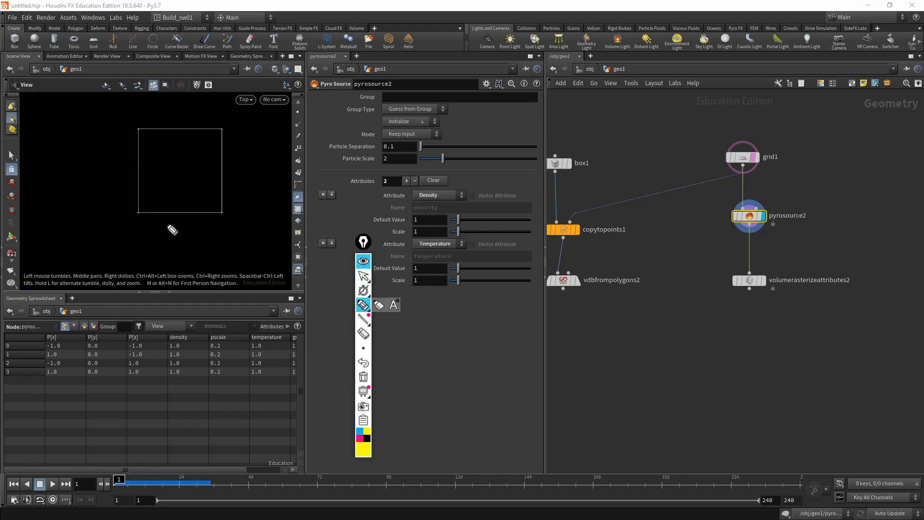
{"action": "left_click_drag", "start_coordinate": [173, 251], "coordinate": [187, 264]}
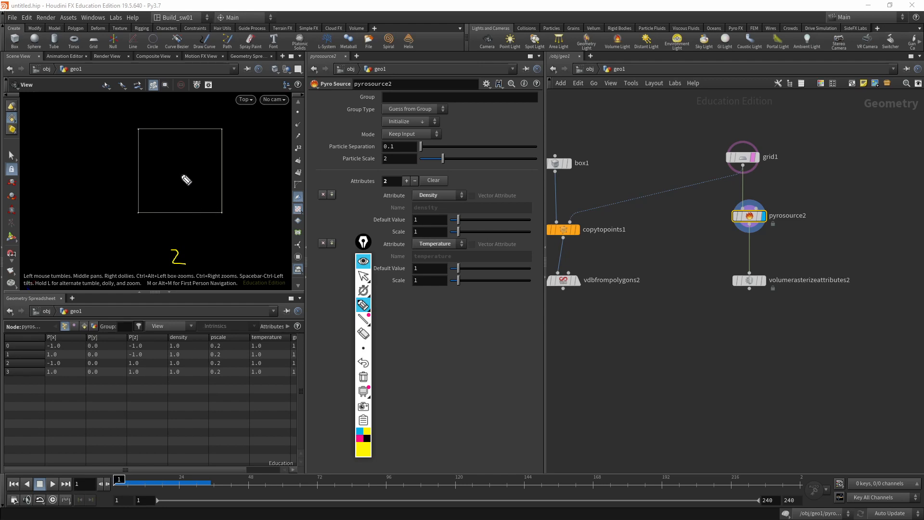
{"action": "left_click_drag", "start_coordinate": [182, 174], "coordinate": [182, 239]}
{"action": "mouse_move", "coordinate": [184, 182]}
{"action": "left_mouse_down"}
{"action": "mouse_move", "coordinate": [247, 175]}
{"action": "mouse_move", "coordinate": [250, 239]}
{"action": "left_mouse_up"}
{"action": "left_click_drag", "start_coordinate": [181, 239], "coordinate": [249, 239]}
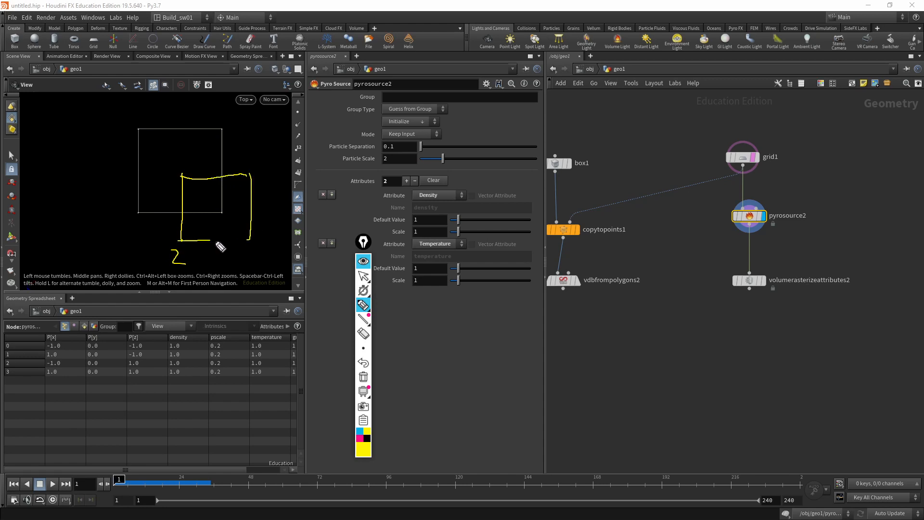
{"action": "mouse_move", "coordinate": [177, 176]}
{"action": "left_mouse_down"}
{"action": "mouse_move", "coordinate": [124, 174]}
{"action": "mouse_move", "coordinate": [118, 203]}
{"action": "mouse_move", "coordinate": [123, 245]}
{"action": "mouse_move", "coordinate": [173, 243]}
{"action": "left_mouse_up"}
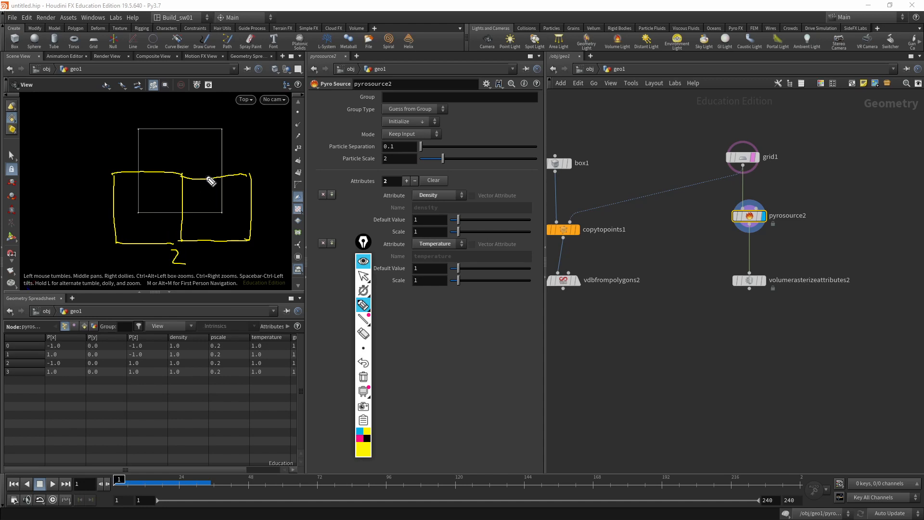
{"action": "mouse_move", "coordinate": [217, 233]}
{"action": "left_mouse_down"}
{"action": "mouse_move", "coordinate": [217, 251]}
{"action": "mouse_move", "coordinate": [205, 256]}
{"action": "mouse_move", "coordinate": [232, 252]}
{"action": "left_mouse_up"}
{"action": "mouse_move", "coordinate": [113, 172]}
{"action": "left_mouse_down"}
{"action": "mouse_move", "coordinate": [114, 99]}
{"action": "mouse_move", "coordinate": [137, 94]}
{"action": "mouse_move", "coordinate": [175, 98]}
{"action": "mouse_move", "coordinate": [177, 177]}
{"action": "left_mouse_up"}
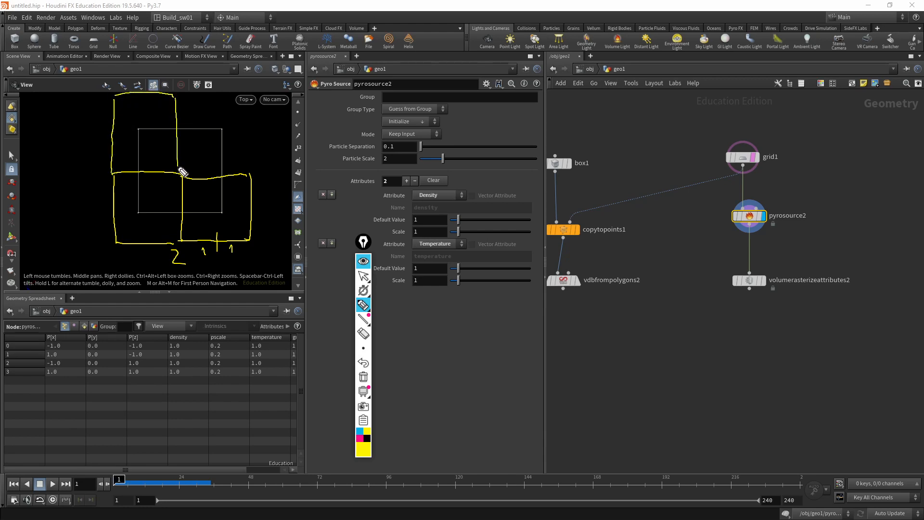
{"action": "mouse_move", "coordinate": [178, 96]}
{"action": "left_mouse_down"}
{"action": "mouse_move", "coordinate": [243, 98]}
{"action": "mouse_move", "coordinate": [246, 183]}
{"action": "left_mouse_up"}
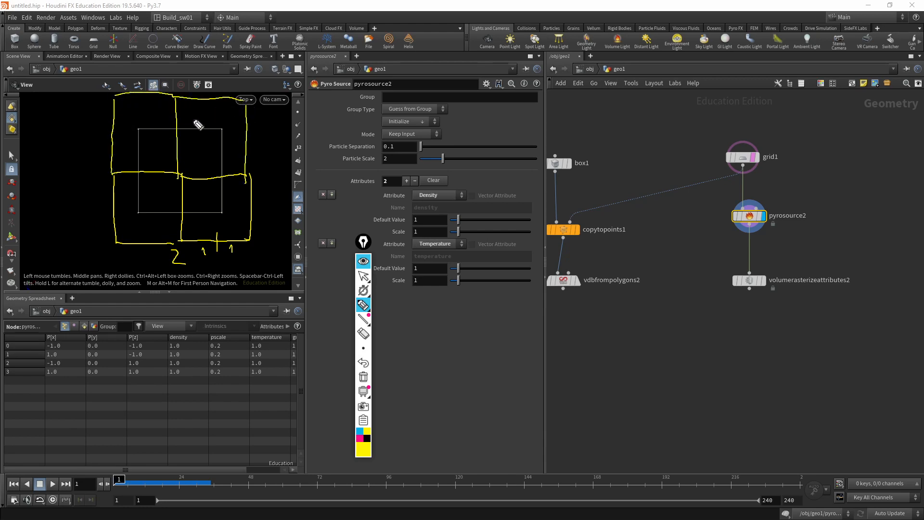
Display volumerasterizeattributes2 against the pen sketch in the Top view, and clear the pen annotations
{"action": "left_click", "coordinate": [363, 277]}
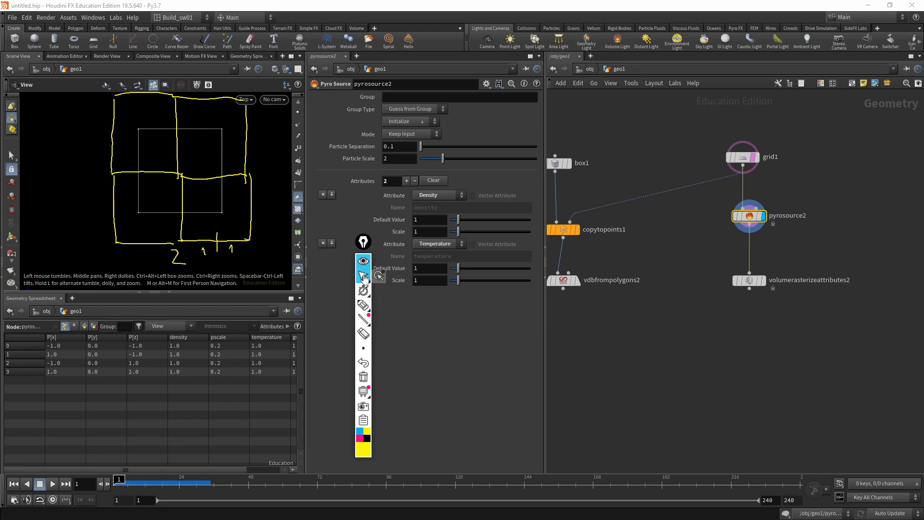
{"action": "left_click", "coordinate": [400, 159]}
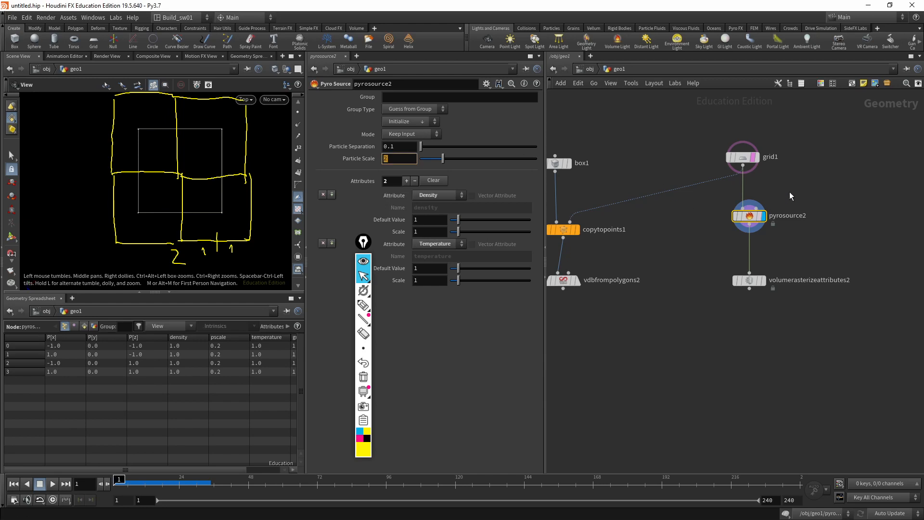
{"action": "left_click", "coordinate": [765, 281]}
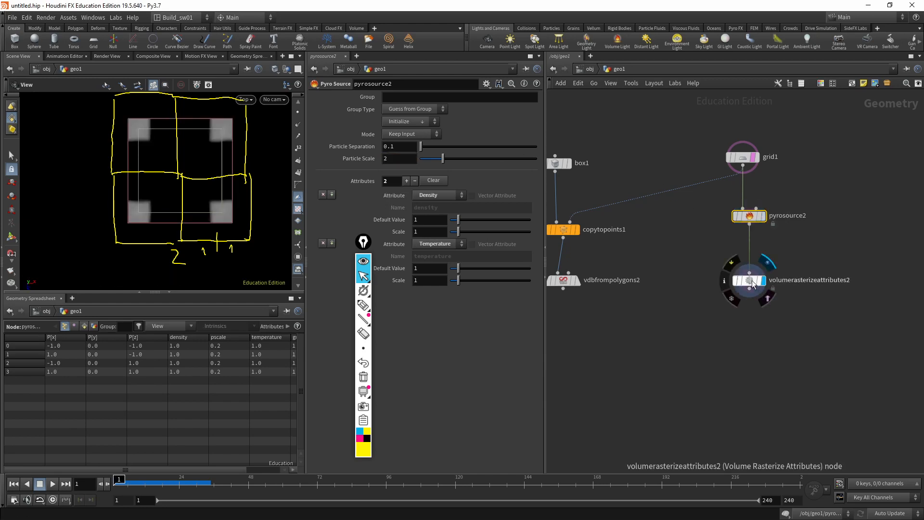
{"action": "left_click", "coordinate": [749, 281]}
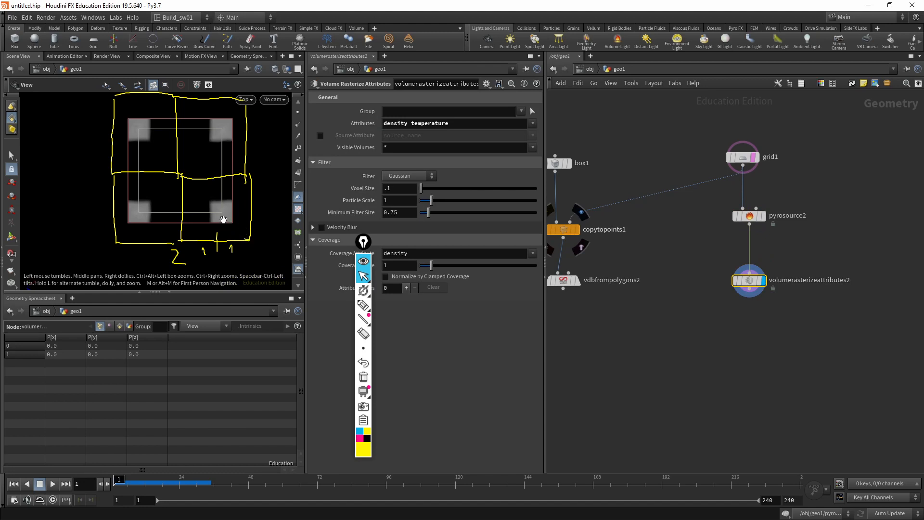
{"action": "scroll", "coordinate": [243, 219], "scroll_direction": "up", "scroll_amount": 5}
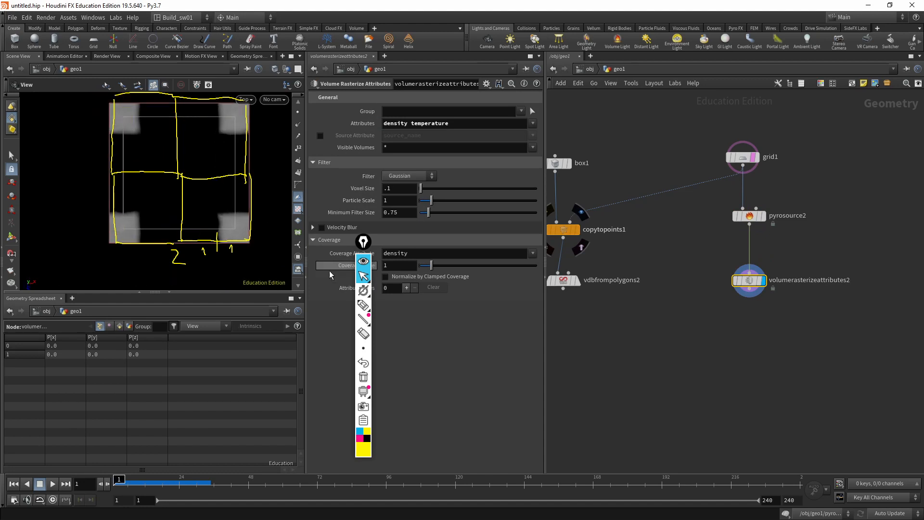
{"action": "left_click", "coordinate": [364, 377]}
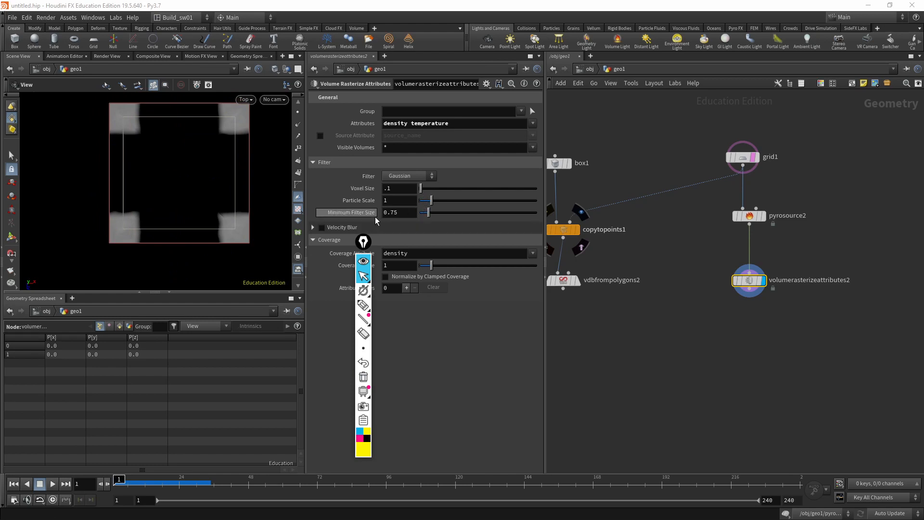
Examine the rasterized volume around the grid corners in the Top and perspective views
{"action": "right_click_drag", "start_coordinate": [251, 230], "coordinate": [296, 212], "text": "alt"}
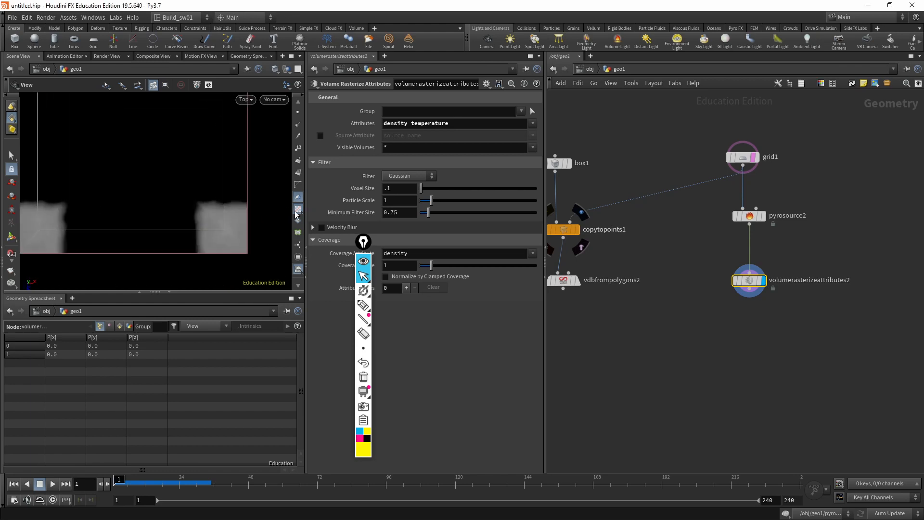
{"action": "middle_click_drag", "start_coordinate": [257, 209], "coordinate": [264, 225], "text": "alt"}
{"action": "right_click_drag", "start_coordinate": [264, 226], "coordinate": [245, 228], "text": "alt"}
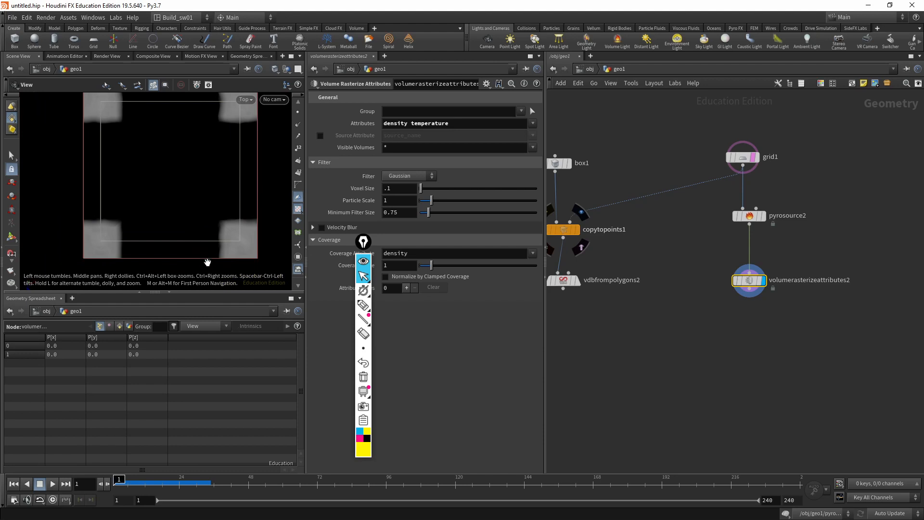
{"action": "left_click_drag", "start_coordinate": [226, 207], "coordinate": [186, 240]}
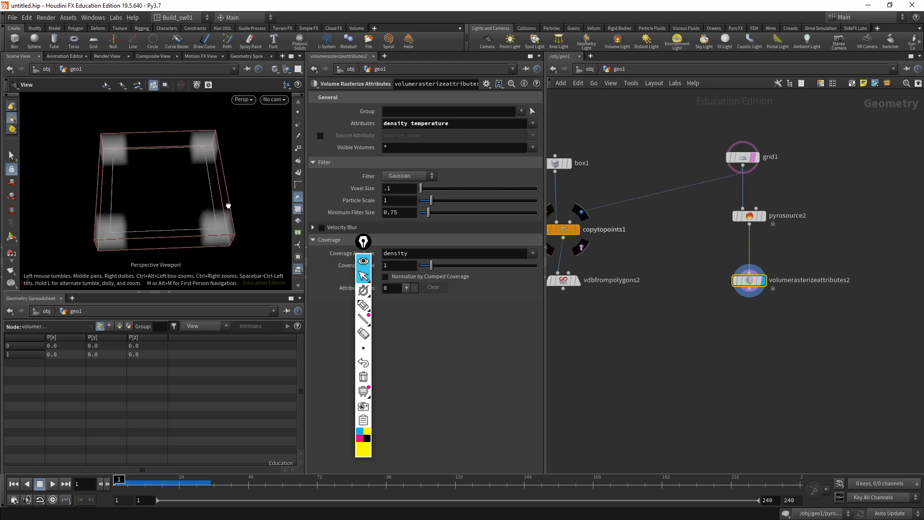
{"action": "left_click_drag", "start_coordinate": [228, 206], "coordinate": [220, 231]}
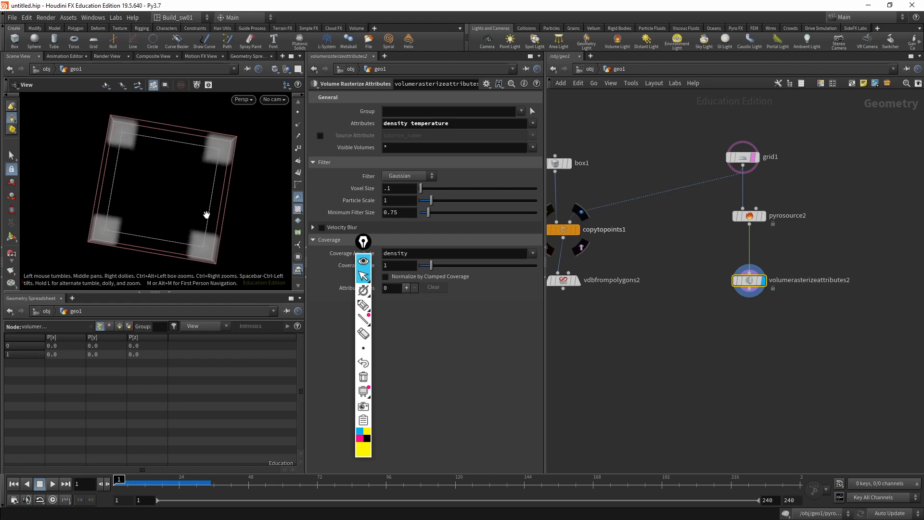
{"action": "key", "text": "space+2"}
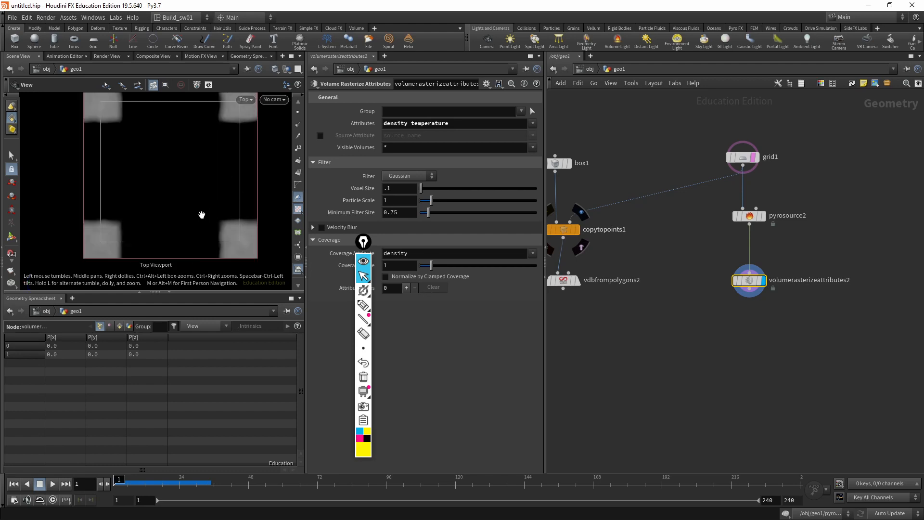
Try the Cubic Spline filter on volumerasterizeattributes2 and switch the filter to Box
{"action": "left_click", "coordinate": [396, 177]}
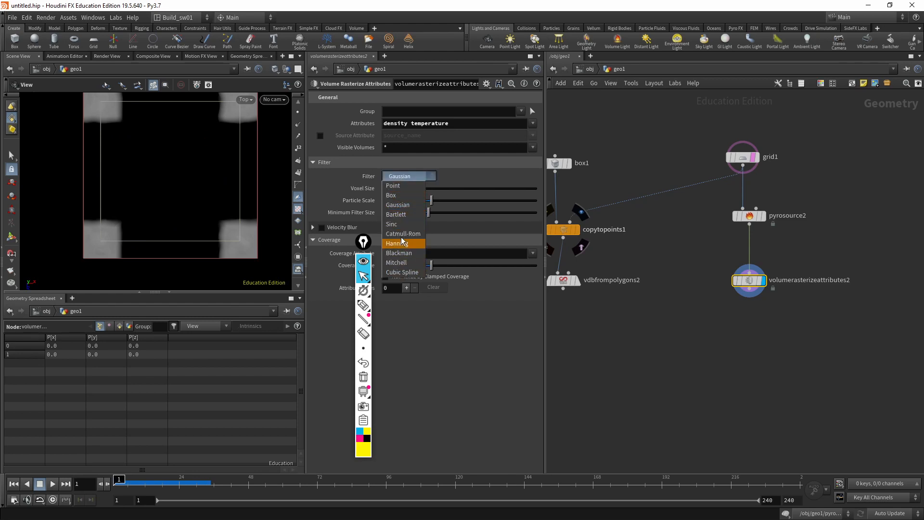
{"action": "left_click", "coordinate": [402, 272]}
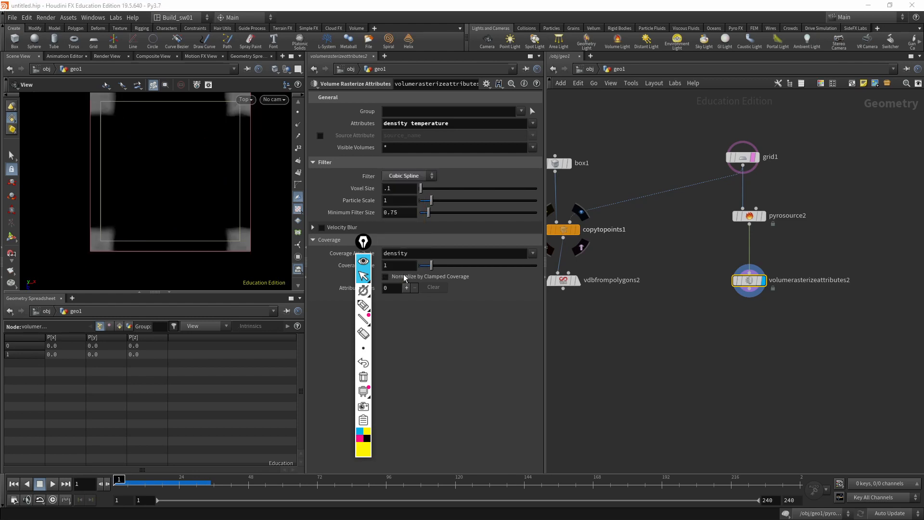
{"action": "left_click", "coordinate": [386, 177]}
{"action": "left_click", "coordinate": [397, 195]}
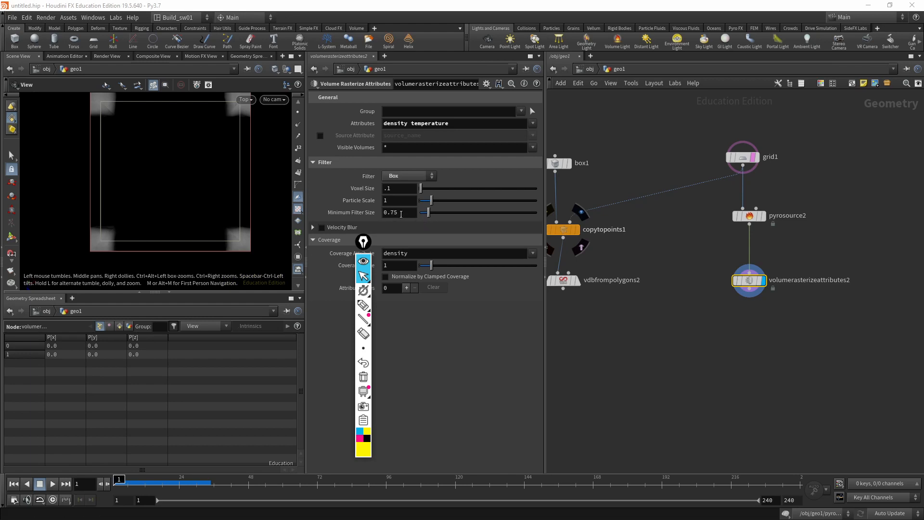
Set the Minimum Filter Size of volumerasterizeattributes2 to 10, keep the Box filter, and check the volume in perspective and Top views
{"action": "left_click_drag", "start_coordinate": [428, 213], "coordinate": [552, 202]}
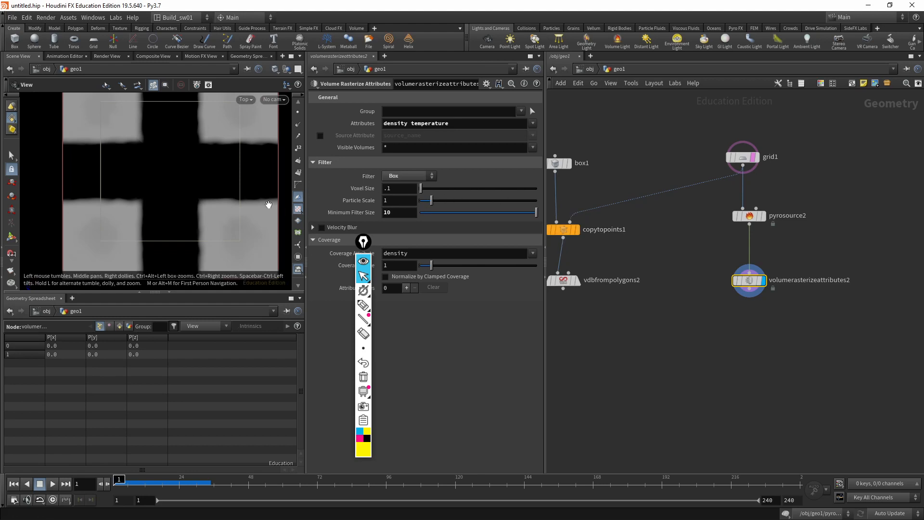
{"action": "middle_click_drag", "start_coordinate": [269, 204], "coordinate": [253, 216]}
{"action": "key", "text": "space+1"}
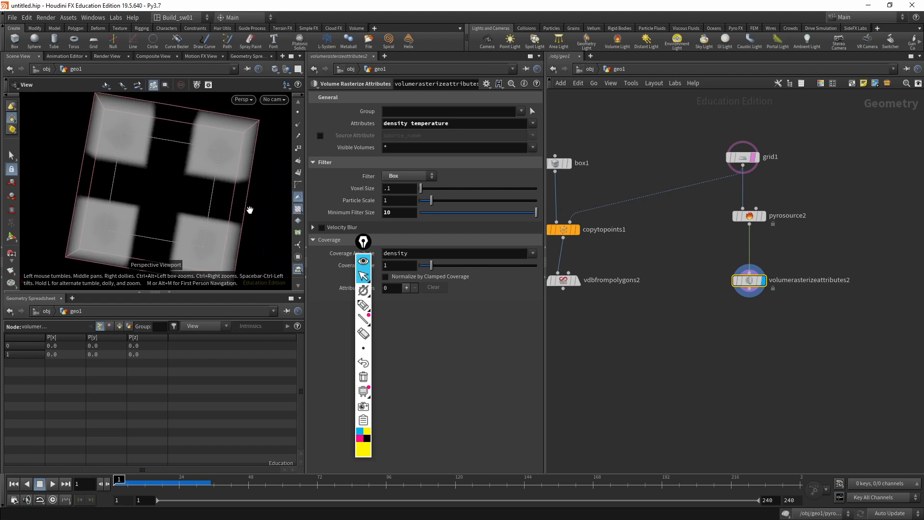
{"action": "left_click_drag", "start_coordinate": [250, 210], "coordinate": [315, 139]}
{"action": "left_click", "coordinate": [403, 178]}
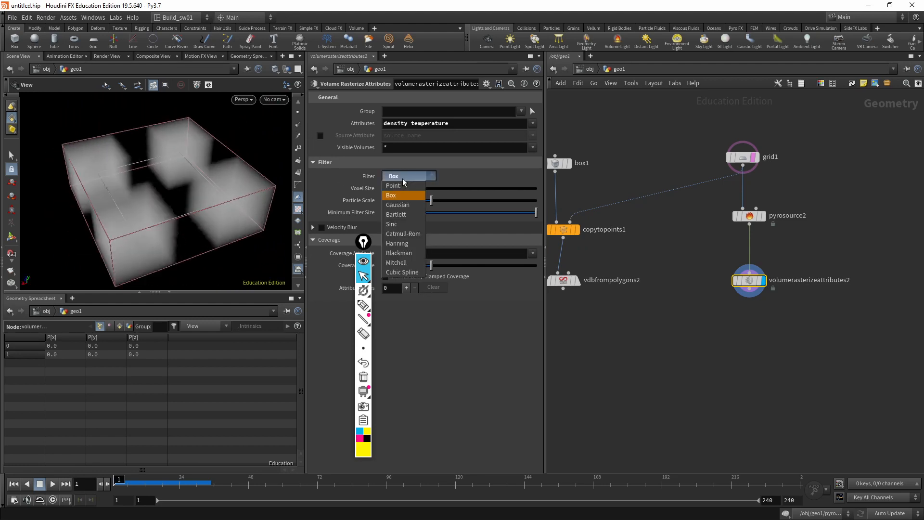
{"action": "left_click", "coordinate": [404, 199]}
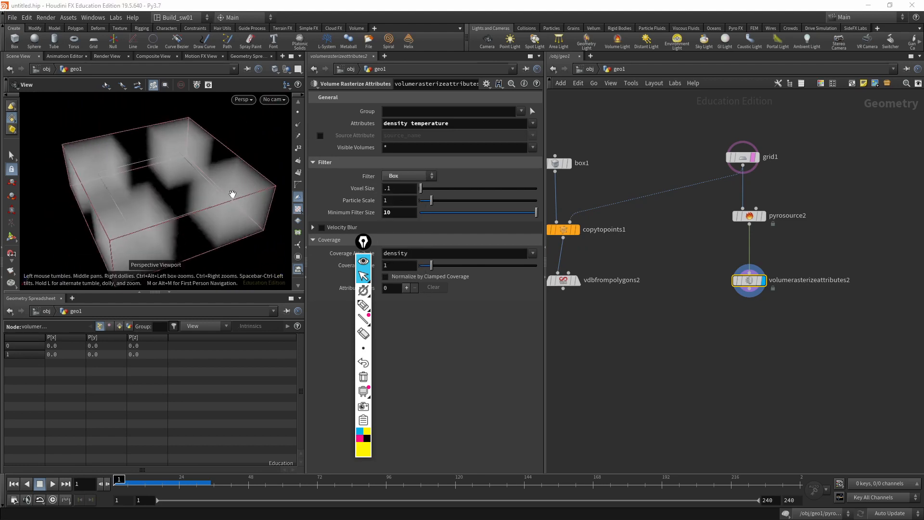
{"action": "key", "text": "space+2"}
{"action": "middle_click_drag", "start_coordinate": [241, 205], "coordinate": [221, 200]}
{"action": "scroll", "coordinate": [198, 188], "scroll_direction": "down", "scroll_amount": 3}
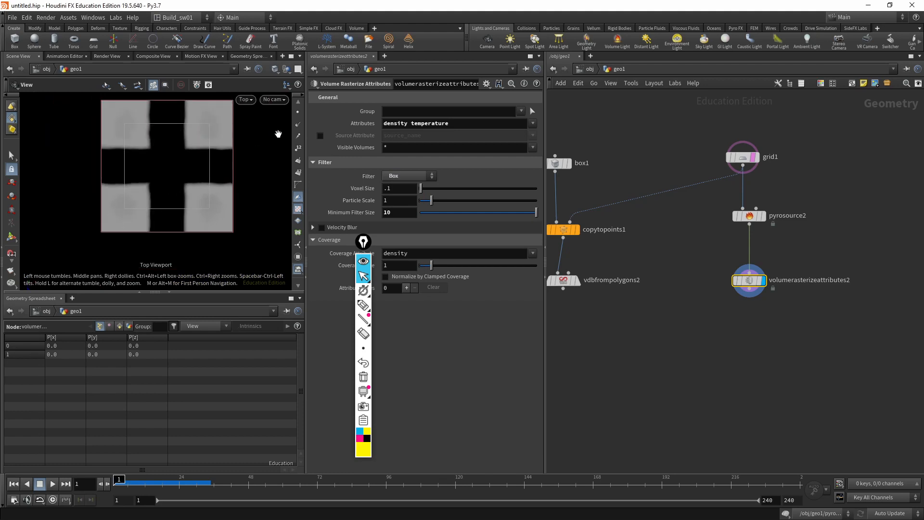
Try a Minimum Filter Size of 20 on volumerasterizeattributes2 and view the volume in perspective
{"action": "middle_click_drag", "start_coordinate": [404, 218], "coordinate": [443, 195]}
{"action": "double_click", "coordinate": [399, 210]}
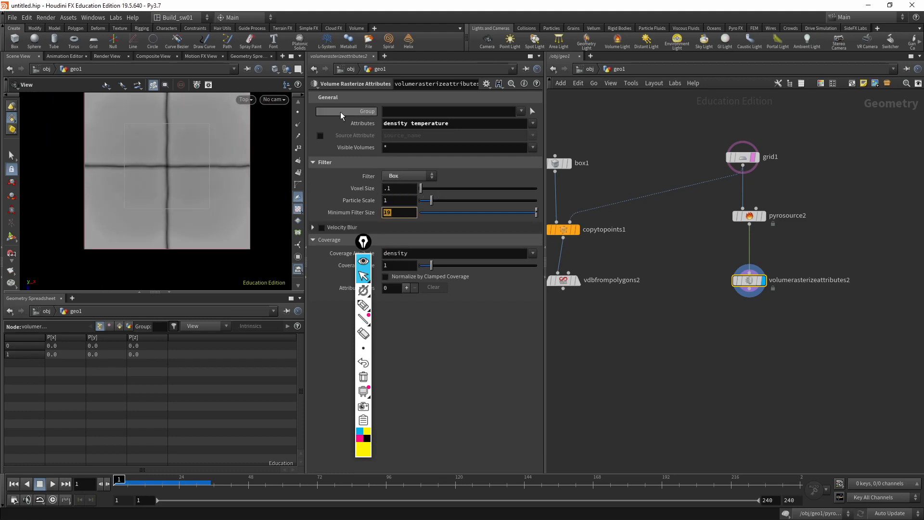
{"action": "type", "text": "20"}
{"action": "key", "text": "Return"}
{"action": "mouse_move", "coordinate": [199, 206]}
{"action": "left_mouse_down"}
{"action": "mouse_move", "coordinate": [229, 207]}
{"action": "mouse_move", "coordinate": [176, 212]}
{"action": "mouse_move", "coordinate": [217, 185]}
{"action": "left_mouse_up"}
{"action": "key", "text": "w"}
{"action": "key", "text": "w"}
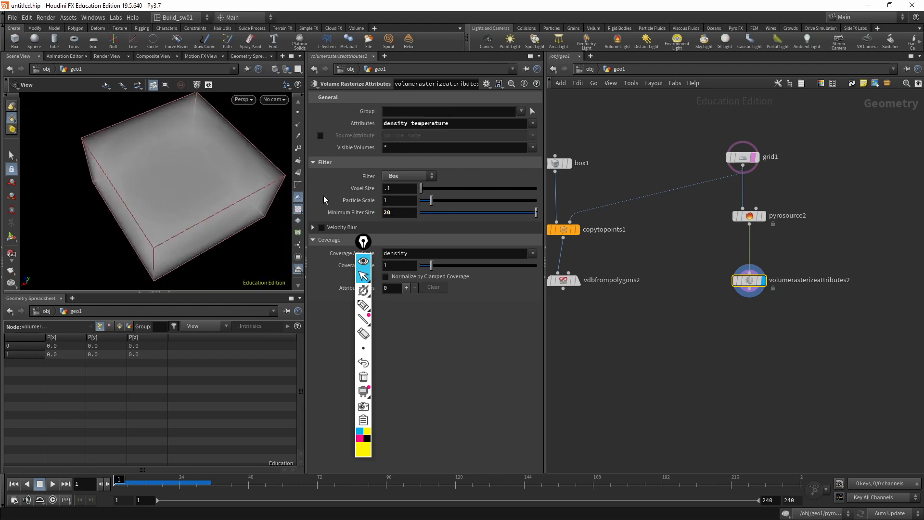
Display vdbfrompolygons2 and view its four boxes in perspective and from the Top view for comparison
{"action": "left_click", "coordinate": [577, 281]}
{"action": "left_click", "coordinate": [567, 284]}
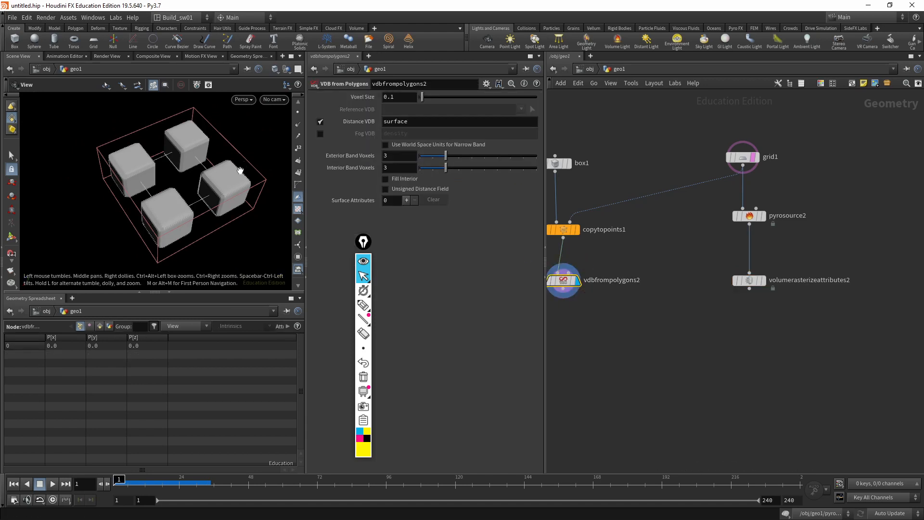
{"action": "left_click_drag", "start_coordinate": [239, 172], "coordinate": [216, 212]}
{"action": "key", "text": "space+3"}
{"action": "key", "text": "space+g"}
{"action": "key", "text": "space+2"}
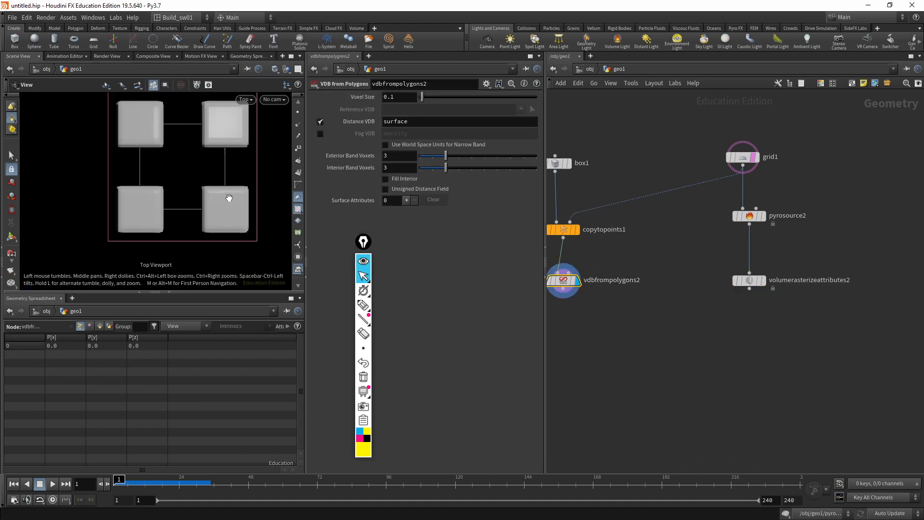
Set the Minimum Filter Size of volumerasterizeattributes2 to 10
{"action": "left_click", "coordinate": [750, 280]}
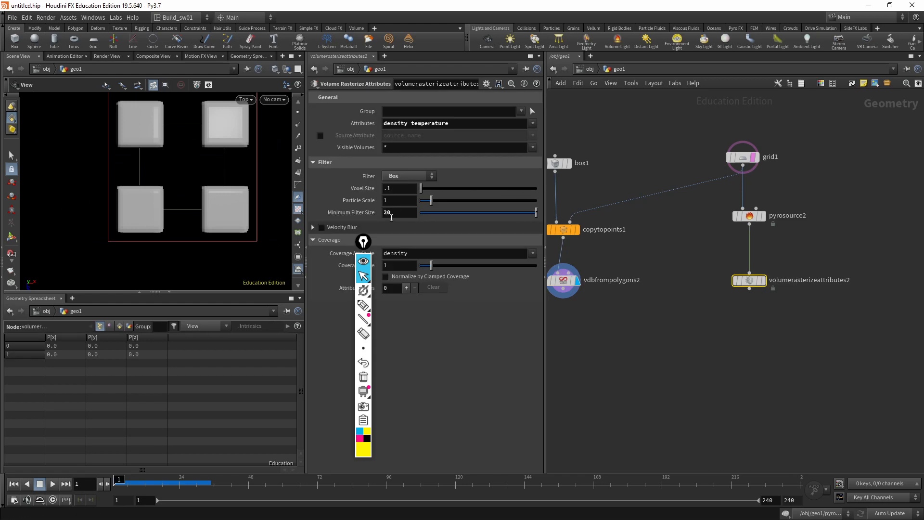
{"action": "left_click_drag", "start_coordinate": [391, 217], "coordinate": [378, 215]}
{"action": "type", "text": "10"}
{"action": "key", "text": "Return"}
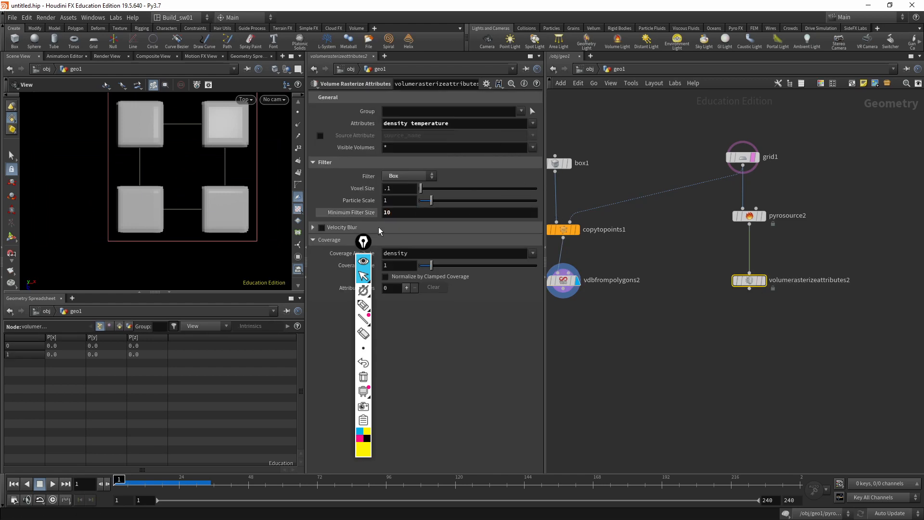
Display volumerasterizeattributes2 in the Top view in place of vdbfrompolygons2, with the grid1 template turned off
{"action": "left_click", "coordinate": [563, 280]}
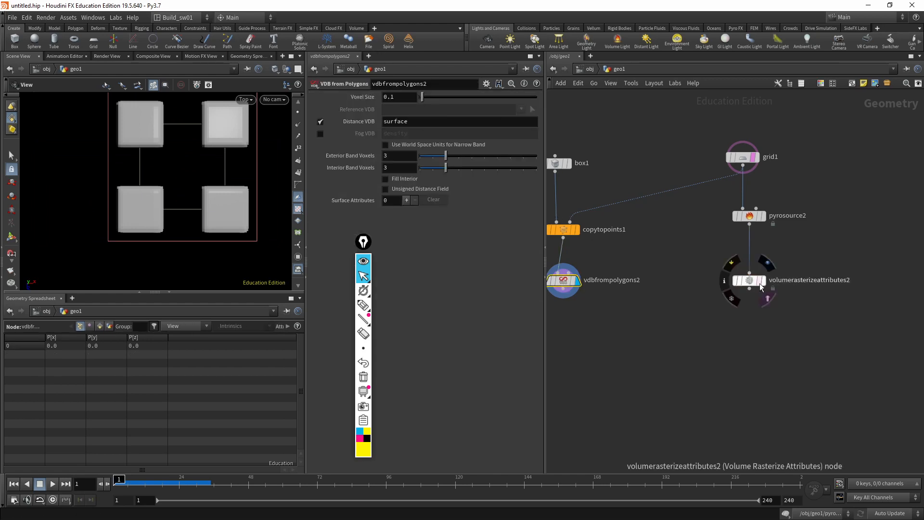
{"action": "left_click", "coordinate": [760, 281]}
{"action": "left_click", "coordinate": [754, 284]}
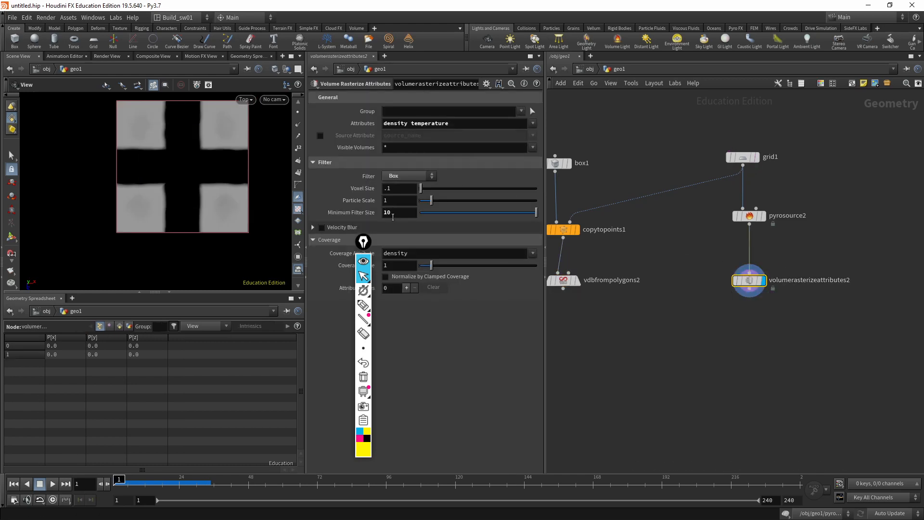
{"action": "middle_click_drag", "start_coordinate": [226, 190], "coordinate": [225, 201]}
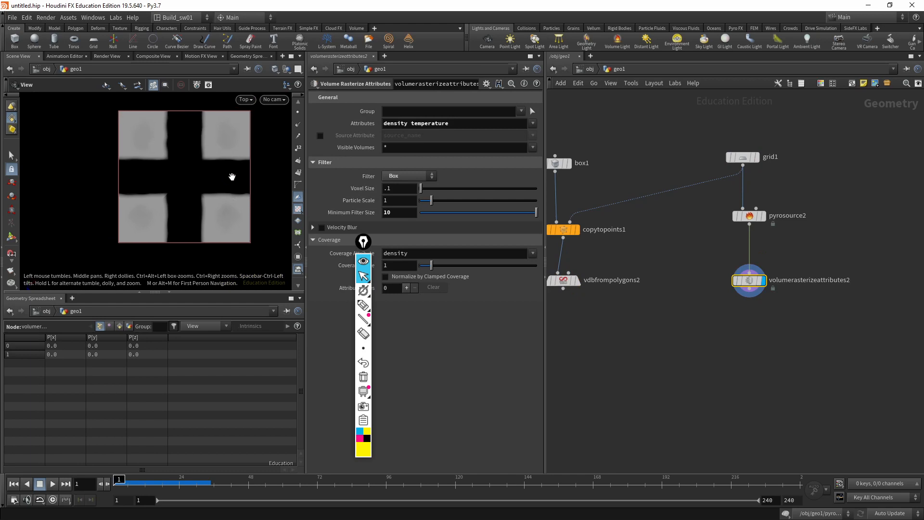
Display vdbfrompolygons2 and compare the node information of vdbfrompolygons2, copytopoints1 and volumerasterizeattributes2, including bounds and voxel resolution
{"action": "left_click", "coordinate": [576, 279]}
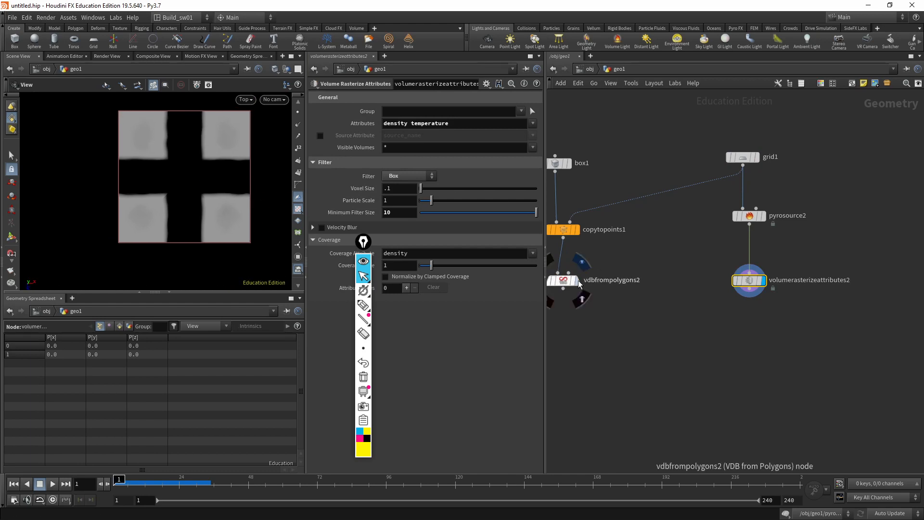
{"action": "left_click", "coordinate": [561, 280]}
{"action": "middle_click_drag", "start_coordinate": [635, 264], "coordinate": [664, 270]}
{"action": "middle_click", "coordinate": [599, 292]}
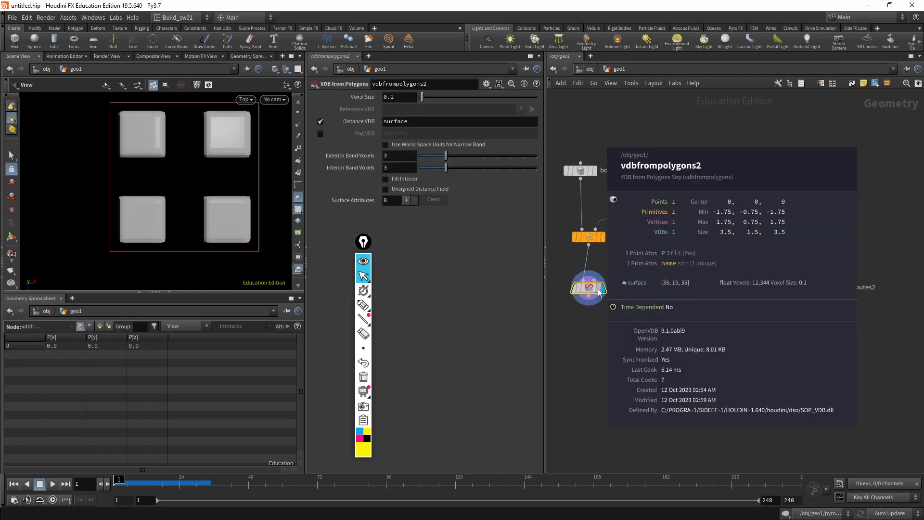
{"action": "middle_click", "coordinate": [773, 290]}
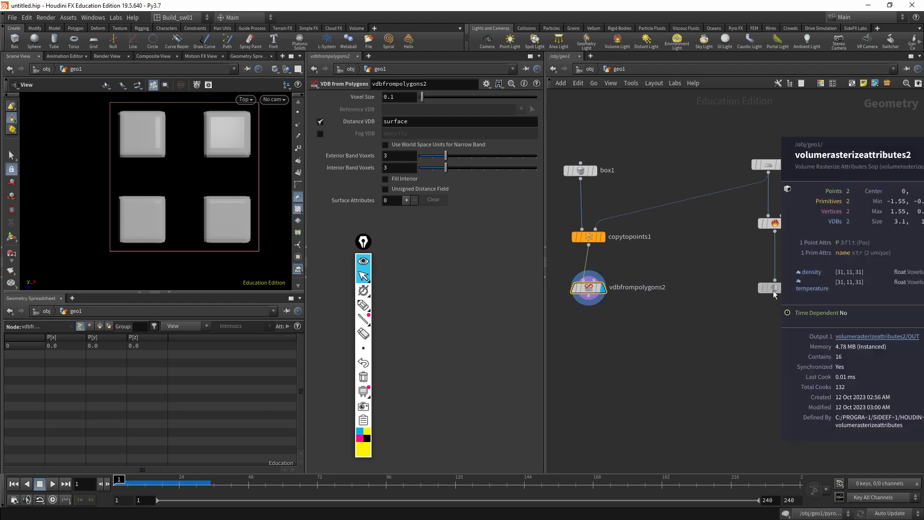
{"action": "middle_click_drag", "start_coordinate": [770, 279], "coordinate": [749, 264]}
{"action": "middle_click", "coordinate": [749, 272]}
{"action": "middle_click", "coordinate": [564, 223]}
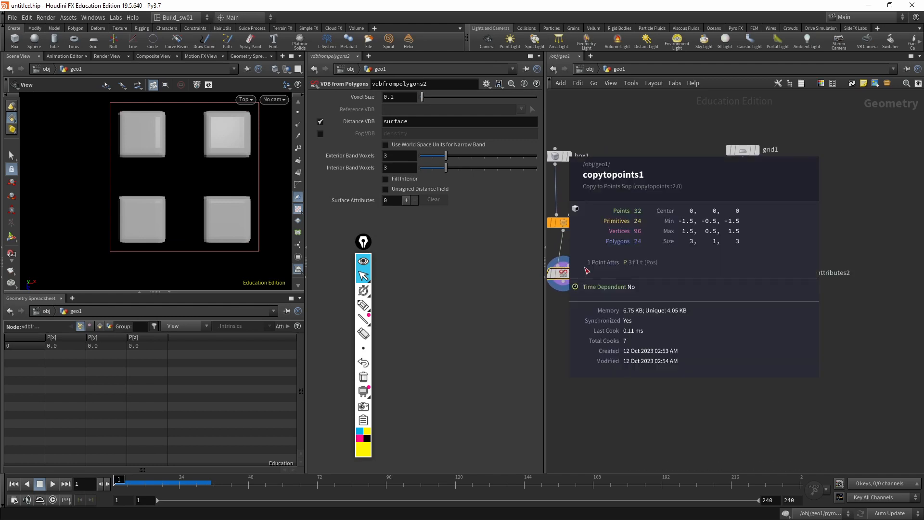
{"action": "middle_click", "coordinate": [584, 278]}
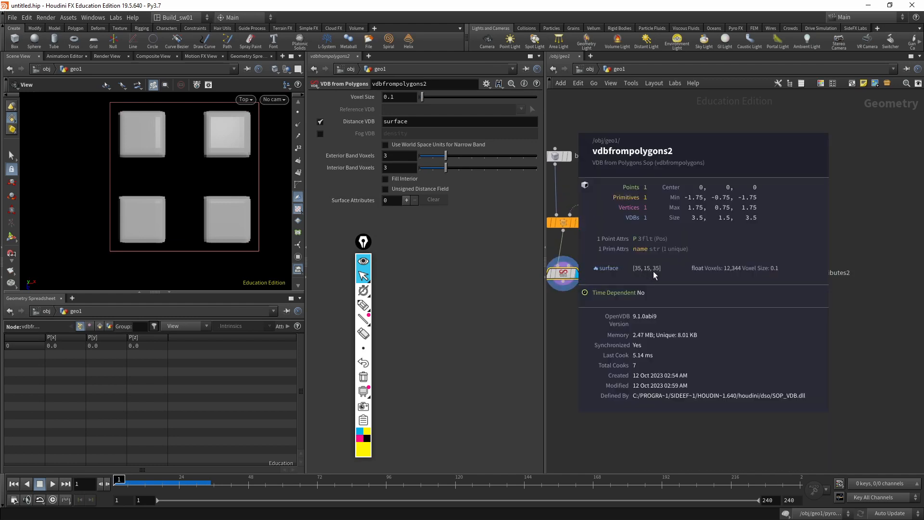
{"action": "middle_click", "coordinate": [747, 272]}
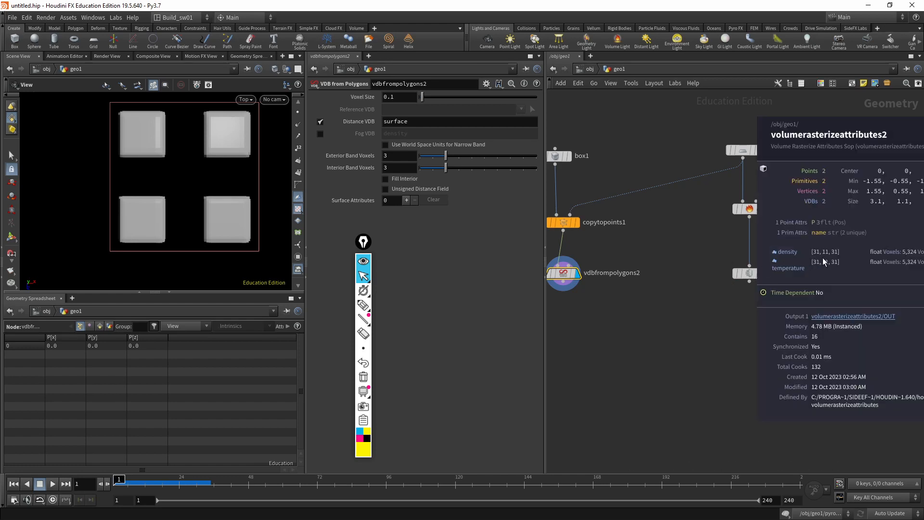
{"action": "left_click", "coordinate": [749, 273]}
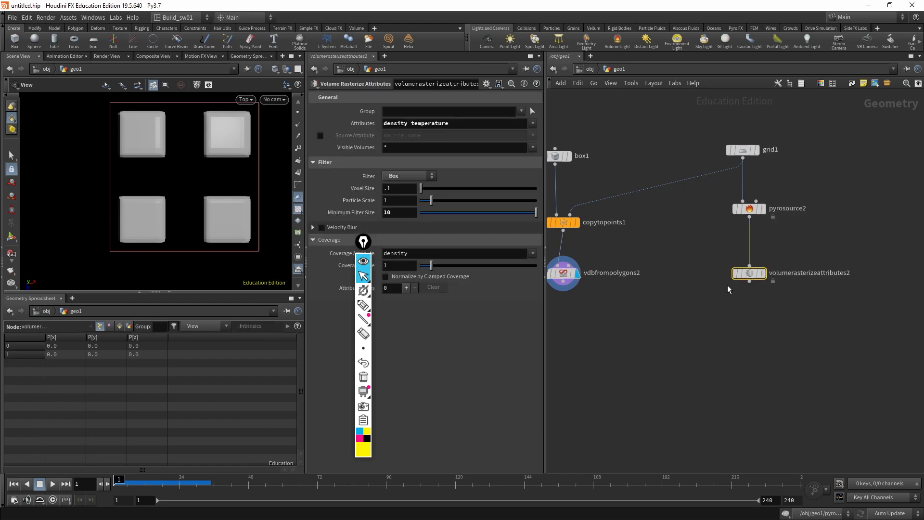
Set the Particle Scale of pyrosource2 to 1, then display volumerasterizeattributes2 and check its node information
{"action": "left_click", "coordinate": [749, 209]}
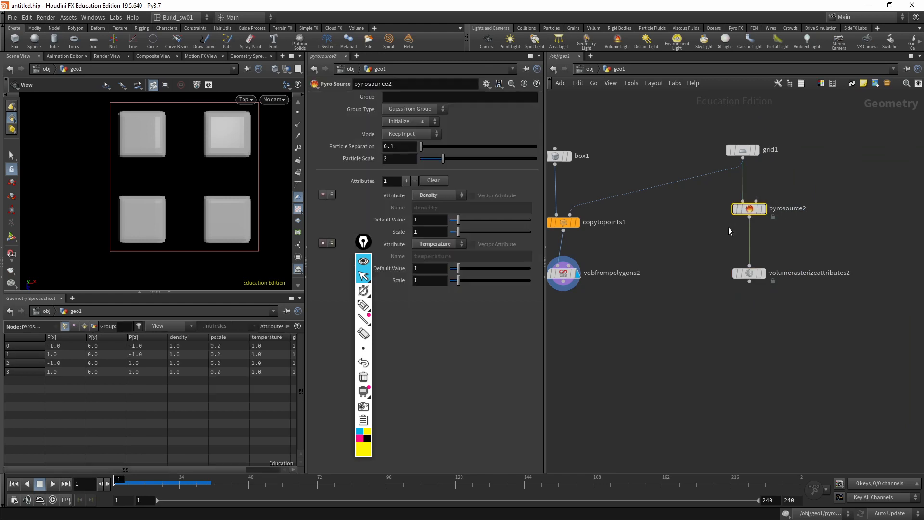
{"action": "type", "text": "1"}
{"action": "key", "text": "Return"}
{"action": "middle_click", "coordinate": [753, 276]}
{"action": "left_click", "coordinate": [749, 273]}
{"action": "middle_click", "coordinate": [752, 274]}
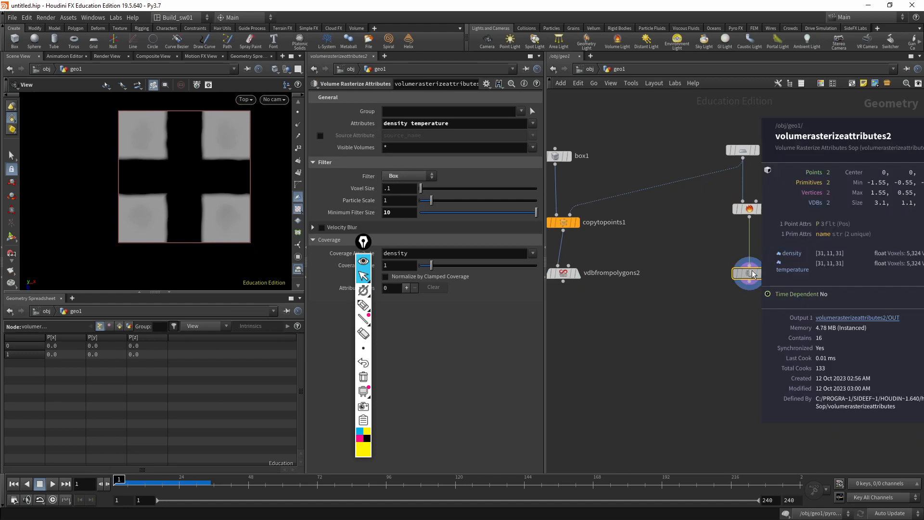
Display vdbfrompolygons2 and reposition copytopoints1 and vdbfrompolygons2 lower in the network beneath box1
{"action": "left_click", "coordinate": [577, 274]}
{"action": "middle_click_drag", "start_coordinate": [607, 251], "coordinate": [648, 262]}
{"action": "left_click", "coordinate": [604, 284]}
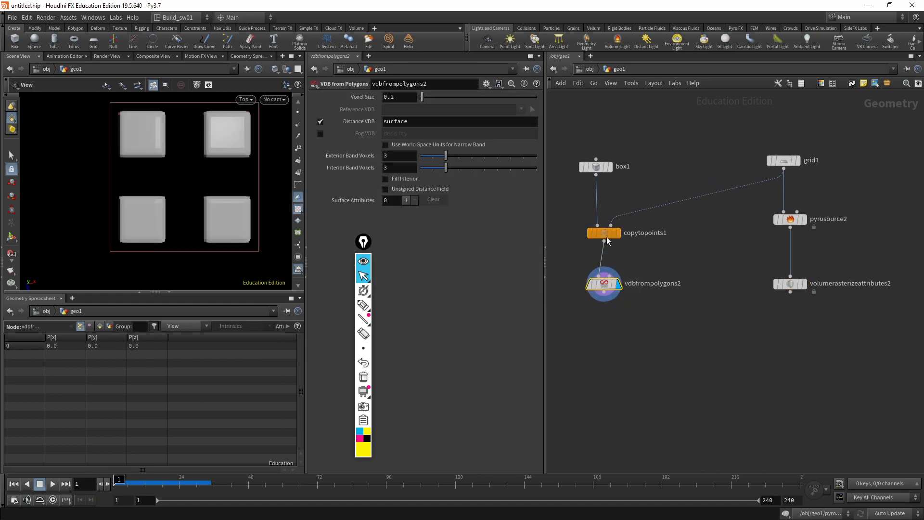
{"action": "left_click", "coordinate": [606, 234]}
{"action": "left_click_drag", "start_coordinate": [608, 238], "coordinate": [608, 245]}
{"action": "left_click", "coordinate": [614, 289]}
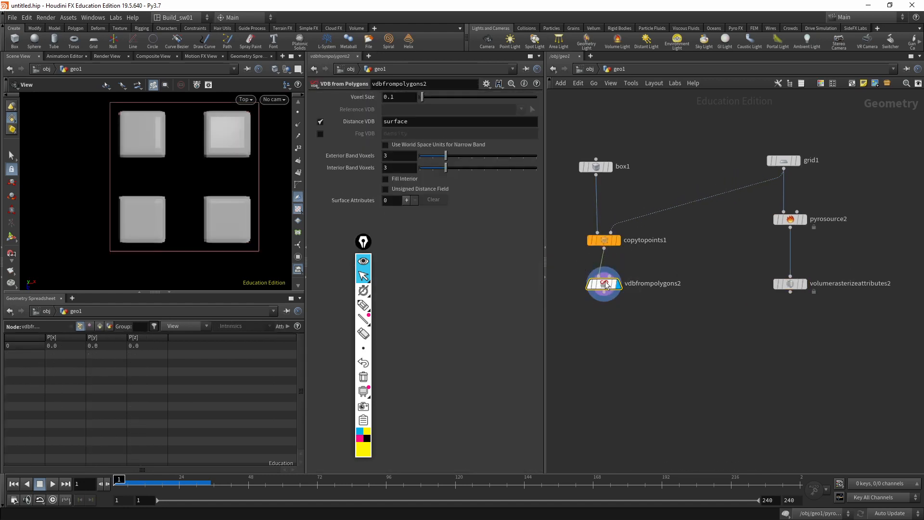
{"action": "left_click", "coordinate": [611, 275]}
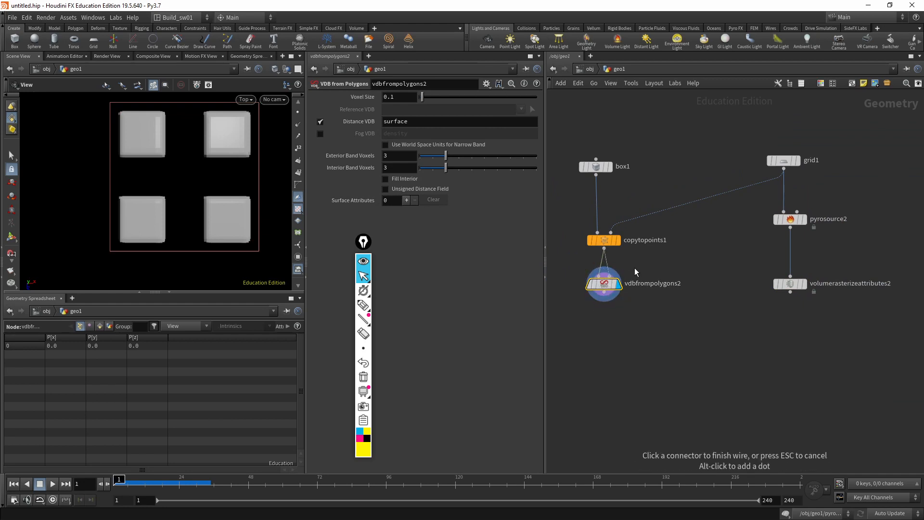
{"action": "key", "text": "Escape"}
{"action": "middle_click", "coordinate": [605, 292]}
{"action": "left_click_drag", "start_coordinate": [604, 285], "coordinate": [604, 309]}
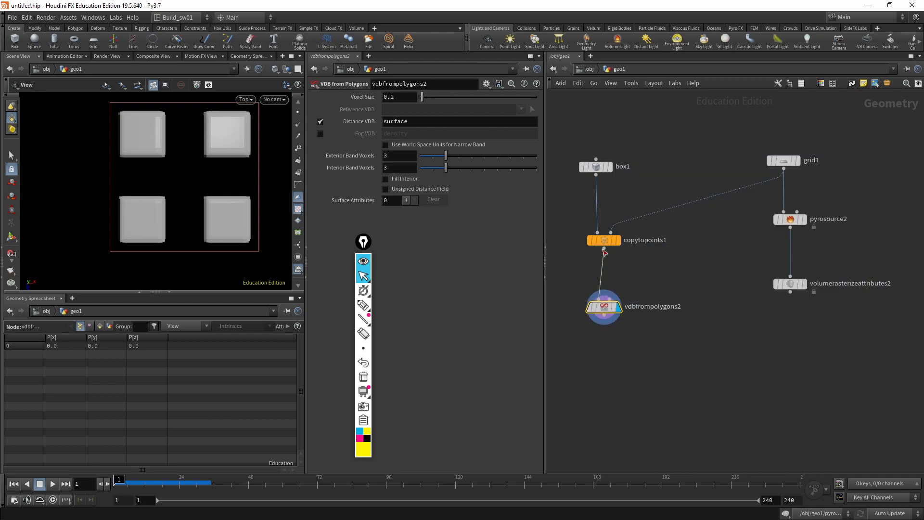
{"action": "left_click_drag", "start_coordinate": [605, 243], "coordinate": [601, 251]}
{"action": "left_click_drag", "start_coordinate": [605, 308], "coordinate": [601, 301]}
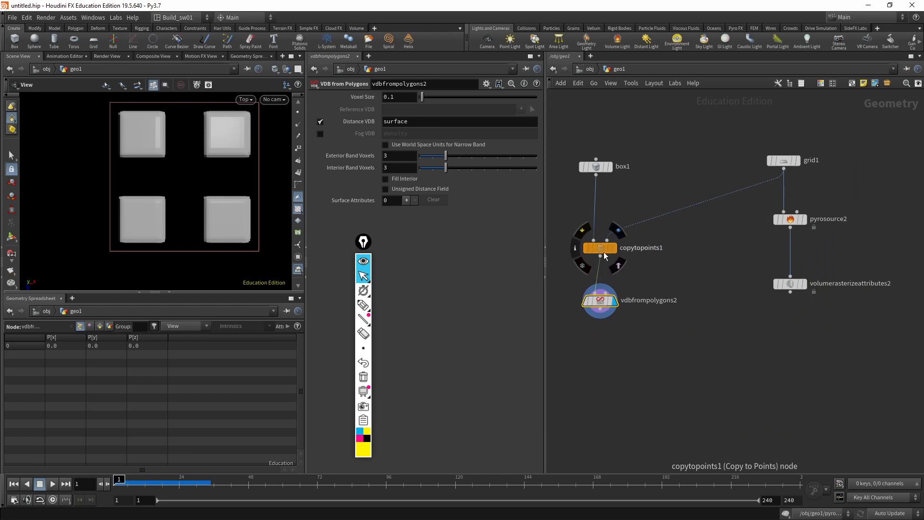
{"action": "left_click_drag", "start_coordinate": [603, 252], "coordinate": [604, 257]}
Insert an Attribute Wrangle between grid1 and the second input of copytopoints1 with the expression f@pscale = 1;
{"action": "key", "text": "Tab"}
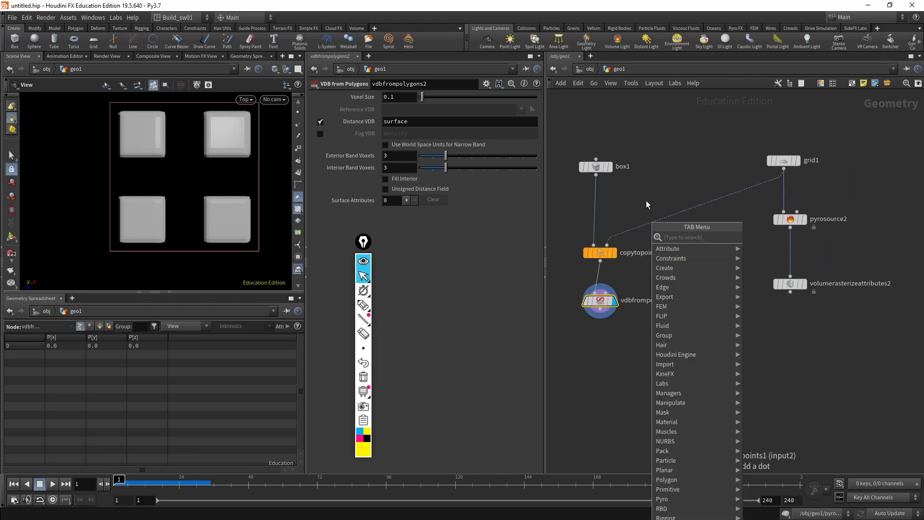
{"action": "key", "text": "Escape"}
{"action": "left_click", "coordinate": [790, 219]}
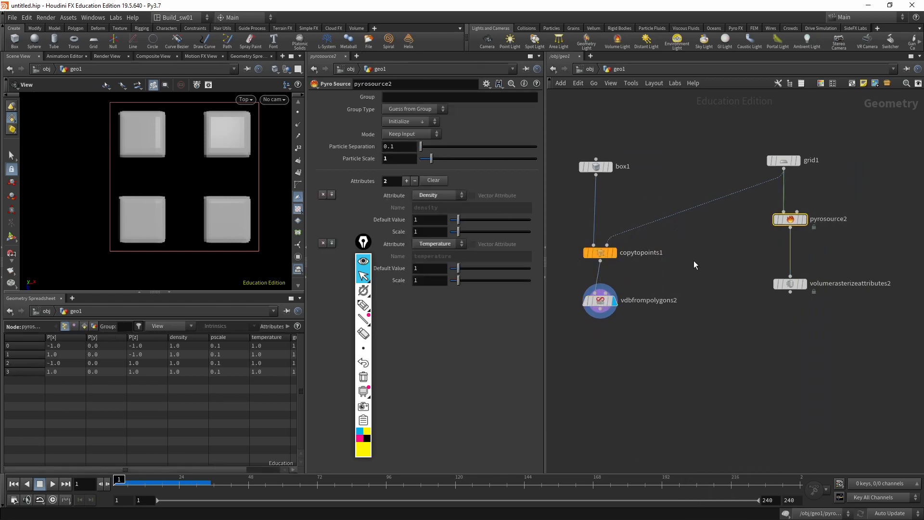
{"action": "middle_click_drag", "start_coordinate": [682, 199], "coordinate": [681, 182]}
{"action": "key", "text": "Tab"}
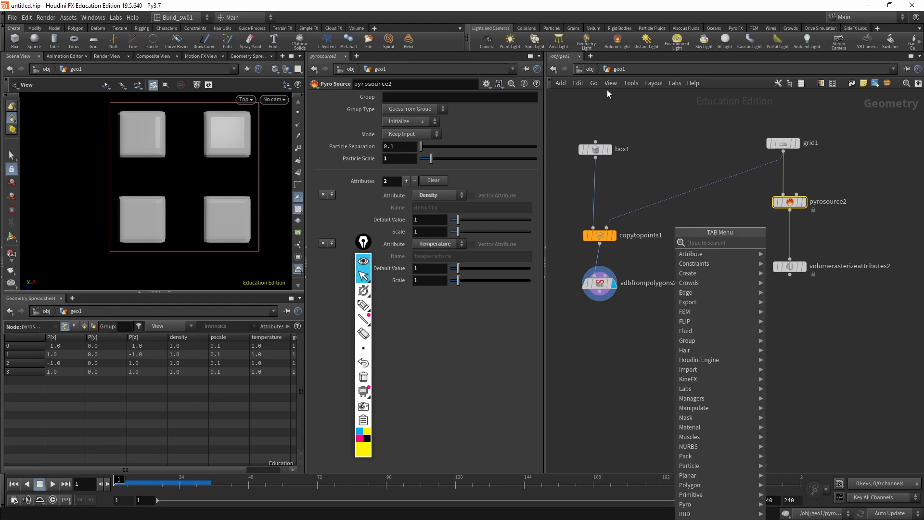
{"action": "type", "text": "wra"}
{"action": "key", "text": "Return"}
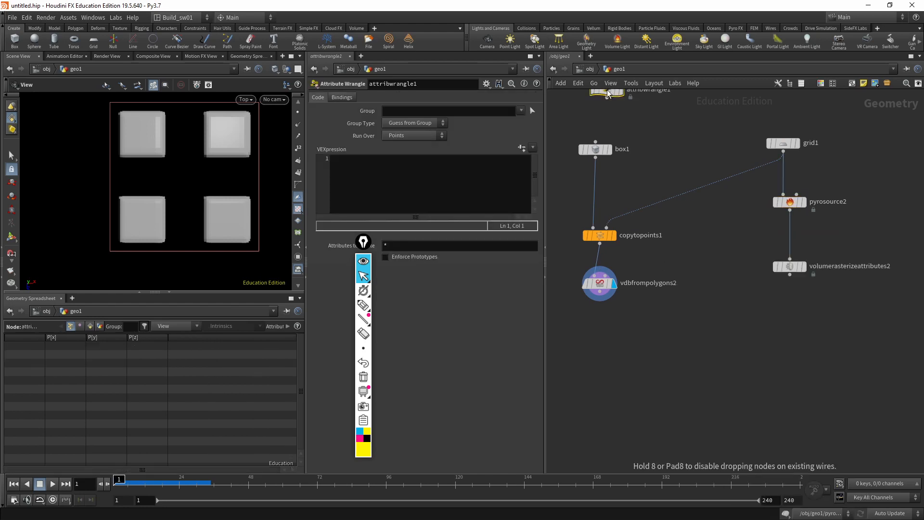
{"action": "left_click", "coordinate": [607, 90]}
{"action": "left_click_drag", "start_coordinate": [607, 91], "coordinate": [683, 190]}
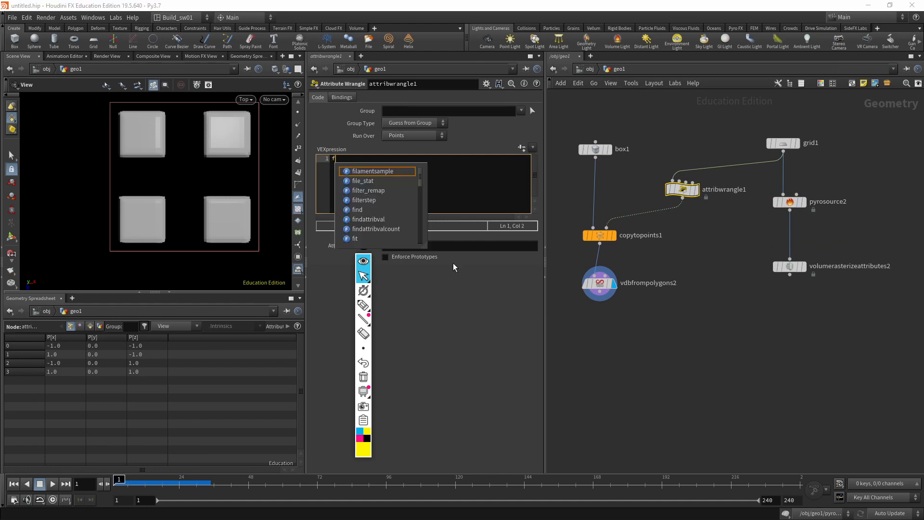
{"action": "type", "text": "@pscale = 1;"}
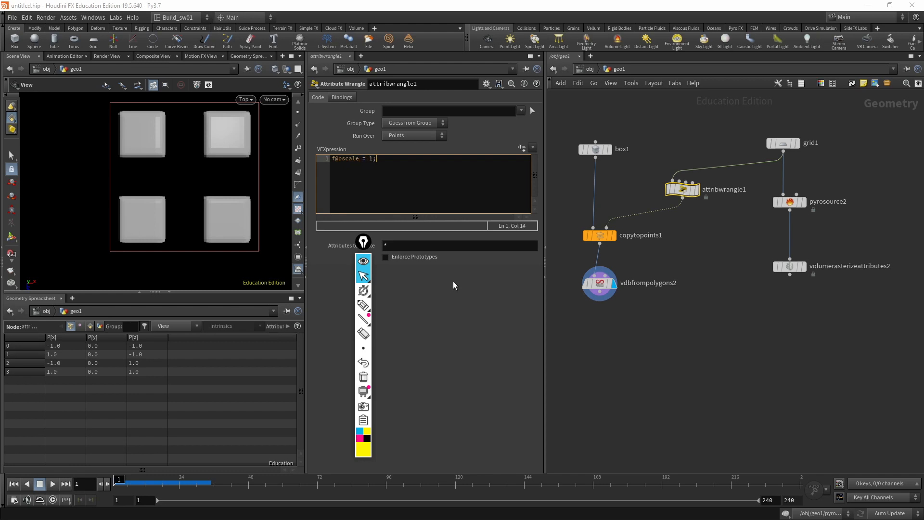
{"action": "key", "text": "ctrl+Return"}
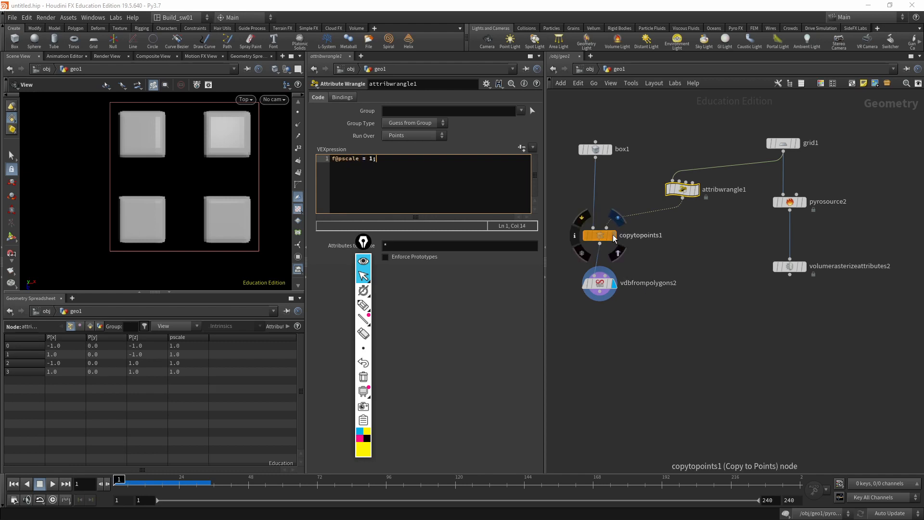
Compare the node information of vdbfrompolygons2 and volumerasterizeattributes2, including bounds and voxel resolution, with volumerasterizeattributes2 displayed
{"action": "left_click", "coordinate": [599, 235]}
{"action": "middle_click", "coordinate": [600, 290]}
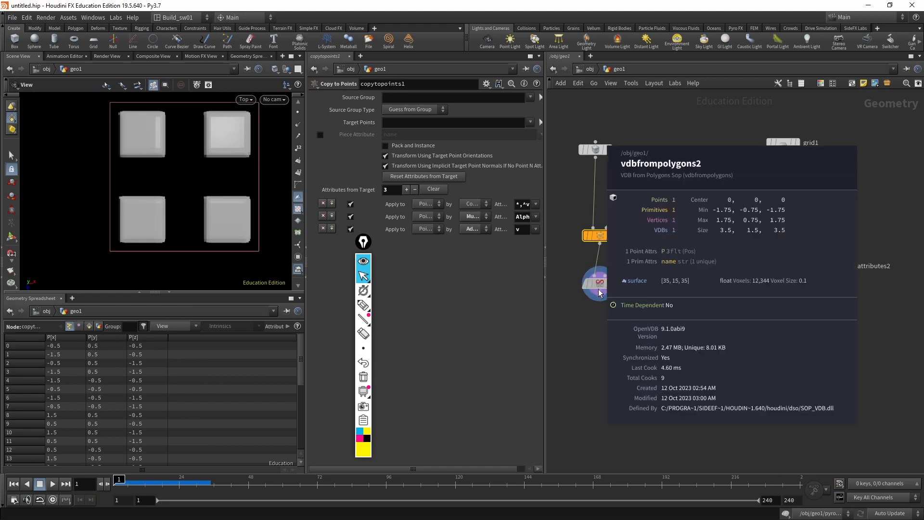
{"action": "left_click", "coordinate": [600, 274]}
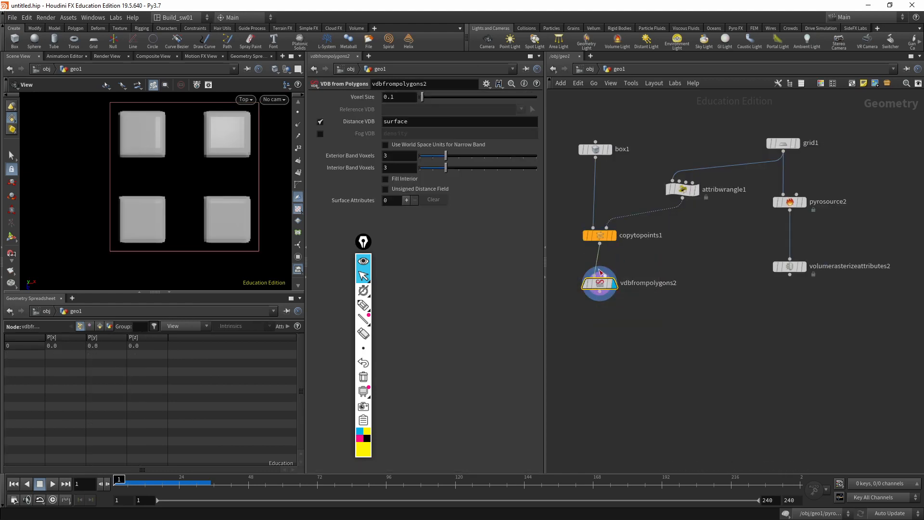
{"action": "left_click", "coordinate": [792, 267]}
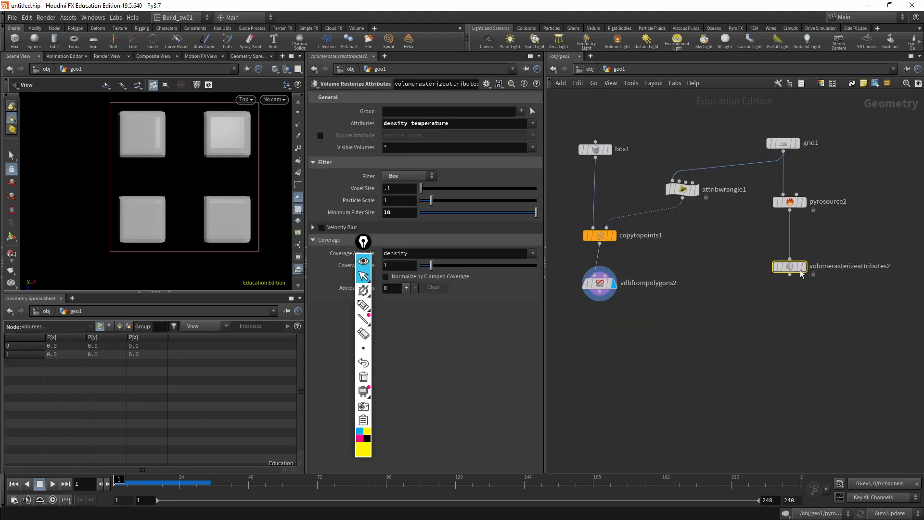
{"action": "left_click", "coordinate": [803, 268]}
{"action": "left_click_drag", "start_coordinate": [792, 267], "coordinate": [786, 275]}
{"action": "middle_click", "coordinate": [785, 269]}
{"action": "middle_click_drag", "start_coordinate": [722, 229], "coordinate": [660, 227]}
{"action": "middle_click", "coordinate": [710, 270]}
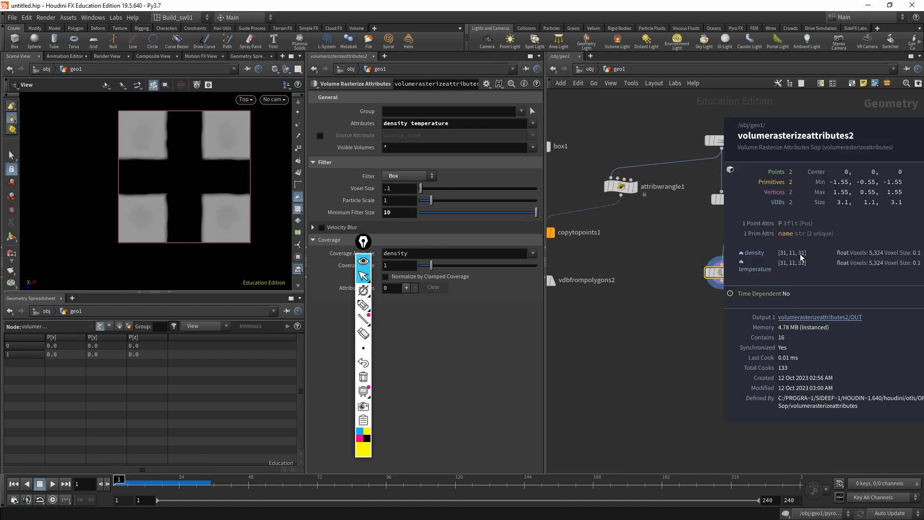
{"action": "middle_click_drag", "start_coordinate": [759, 241], "coordinate": [767, 249]}
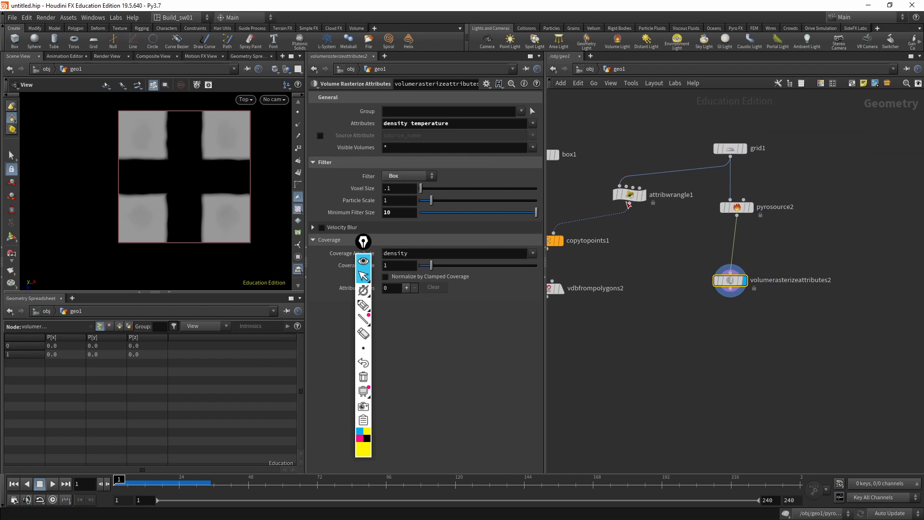
View the rasterized volume in perspective and display vdbfrompolygons2 to compare its boxes from the same angle
{"action": "left_click", "coordinate": [739, 207]}
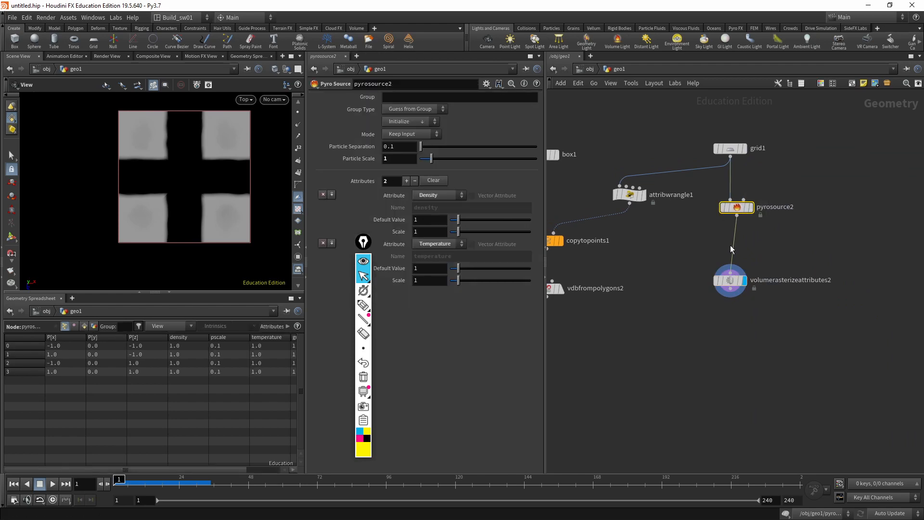
{"action": "middle_click_drag", "start_coordinate": [227, 191], "coordinate": [244, 195]}
{"action": "key", "text": "space+1"}
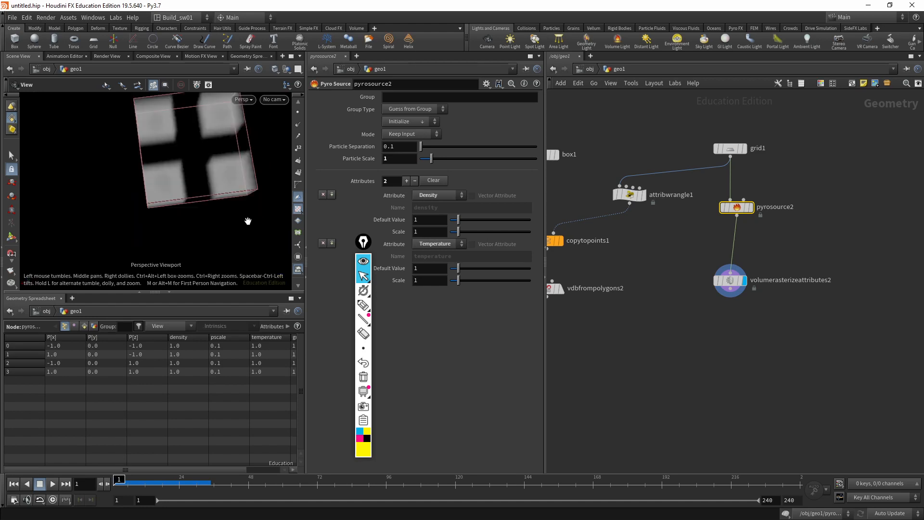
{"action": "left_click_drag", "start_coordinate": [241, 209], "coordinate": [249, 152]}
{"action": "middle_click_drag", "start_coordinate": [606, 244], "coordinate": [669, 246]}
{"action": "left_click", "coordinate": [611, 290]}
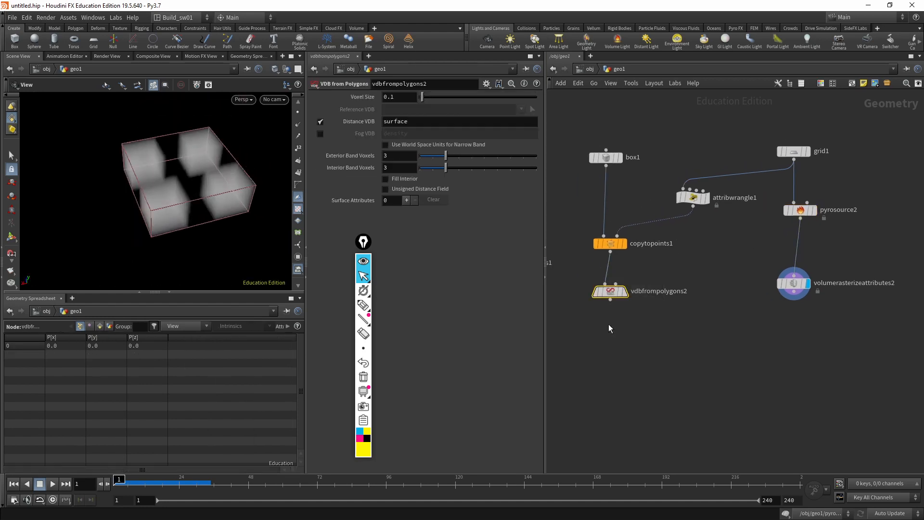
{"action": "left_click", "coordinate": [623, 291]}
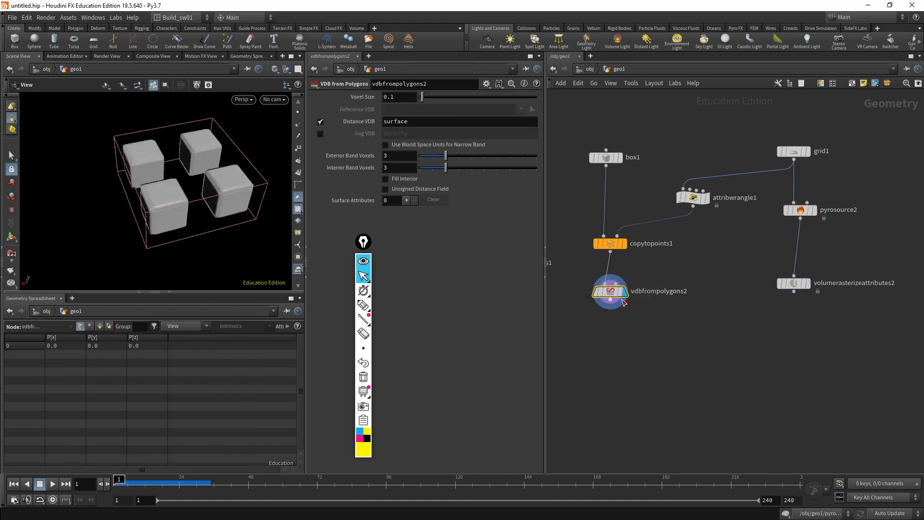
{"action": "left_click_drag", "start_coordinate": [614, 291], "coordinate": [614, 289]}
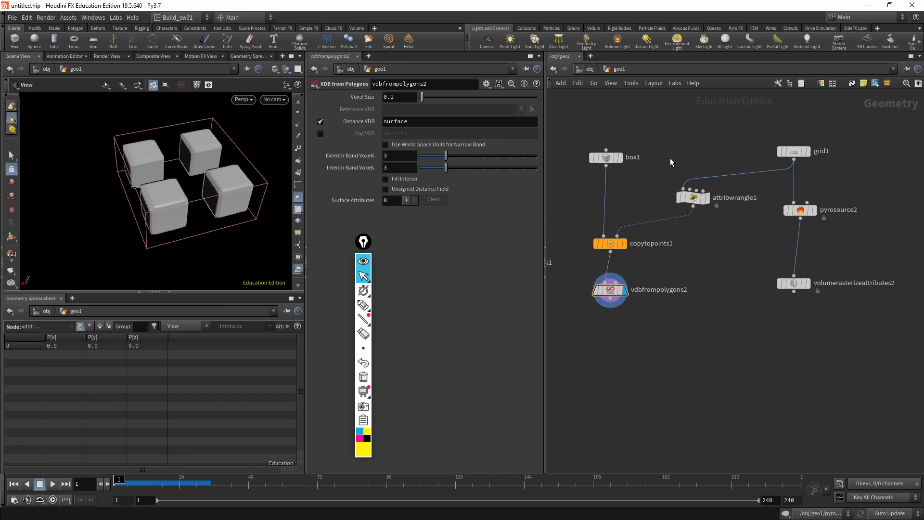
Display pyrosource2 in the perspective view and align its node beneath grid1
{"action": "left_click", "coordinate": [807, 210]}
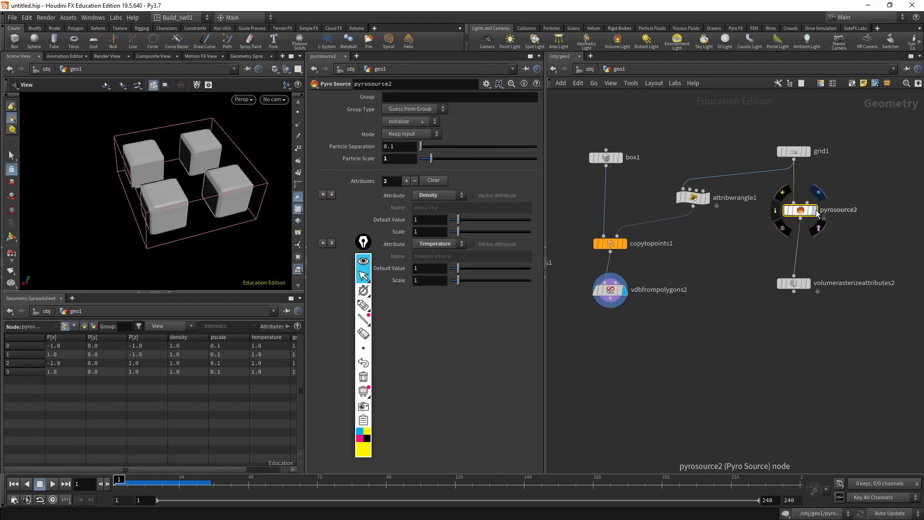
{"action": "left_click", "coordinate": [814, 210]}
{"action": "left_click_drag", "start_coordinate": [805, 213], "coordinate": [800, 219]}
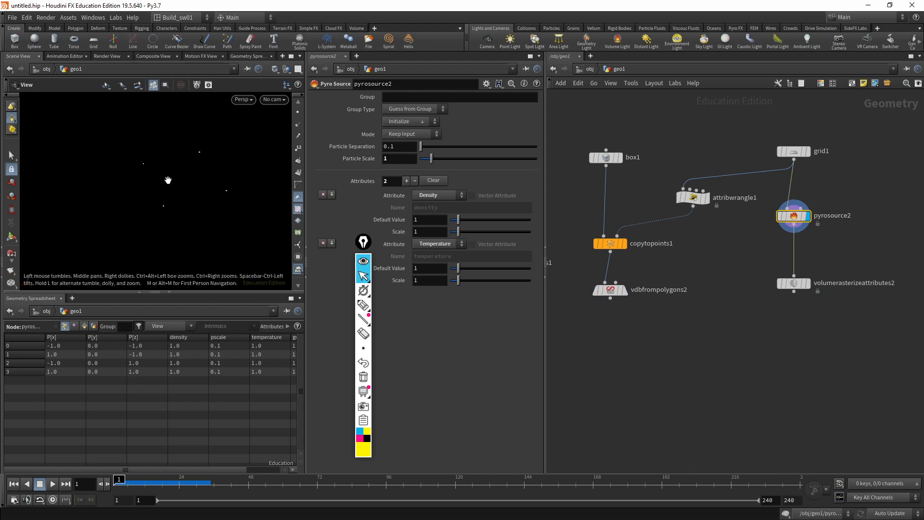
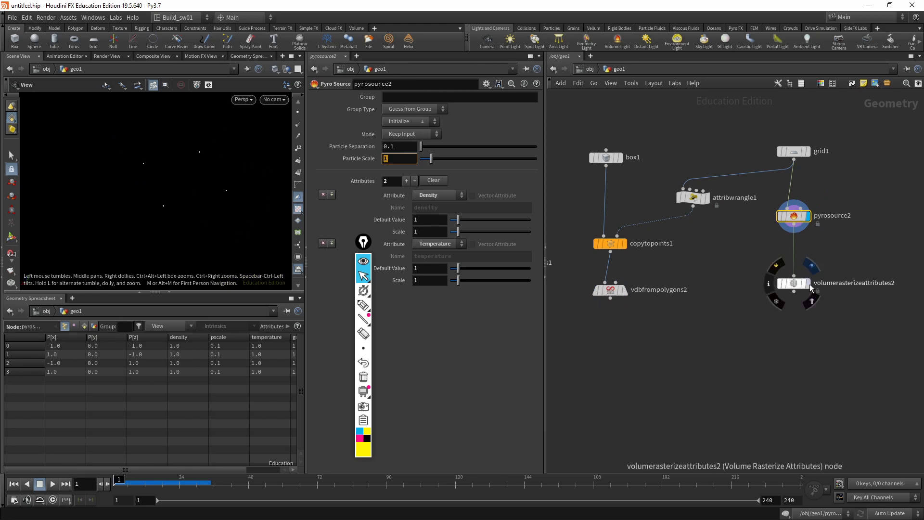
Display the volumerasterizeattributes2 node and examine its rasterized volume and voxel size up close
{"action": "left_click", "coordinate": [811, 284]}
{"action": "left_click", "coordinate": [794, 283]}
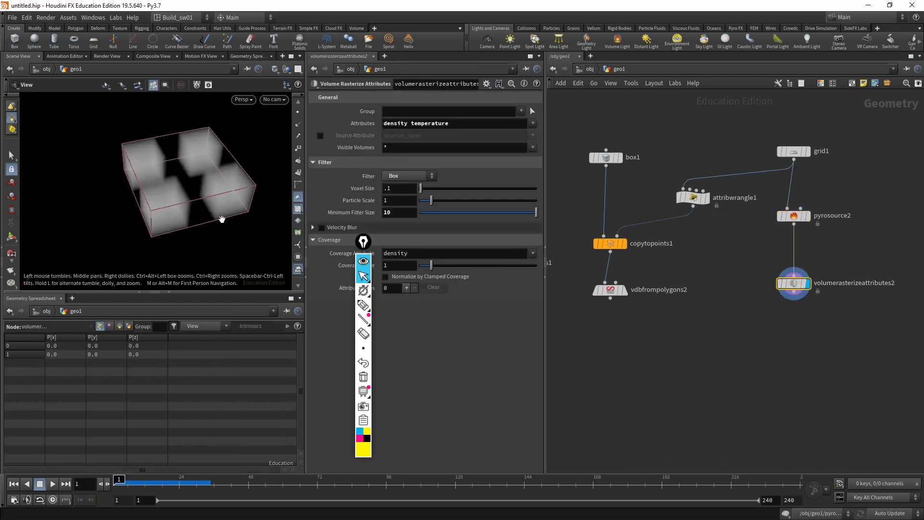
{"action": "scroll", "coordinate": [216, 201], "scroll_direction": "up", "scroll_amount": 3}
{"action": "middle_click_drag", "start_coordinate": [244, 182], "coordinate": [222, 146]}
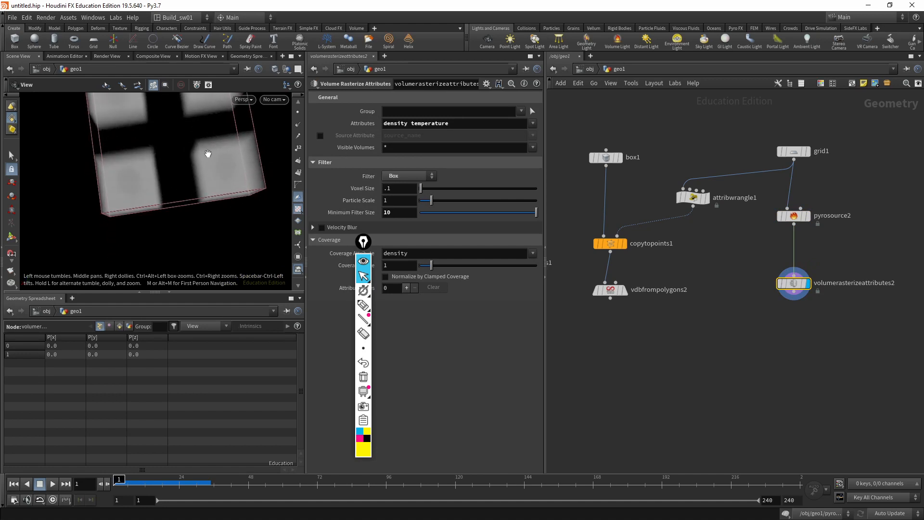
{"action": "left_click", "coordinate": [399, 189]}
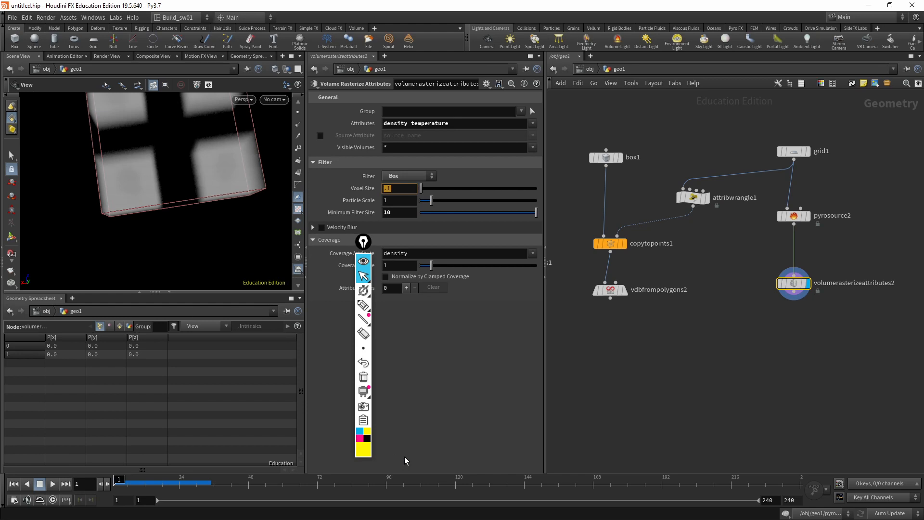
Display copytopoints1 and move the box1, attribwrangle1, copytopoints1 and vdbfrompolygons2 nodes slightly farther from the grid1 branch
{"action": "left_click", "coordinate": [624, 243]}
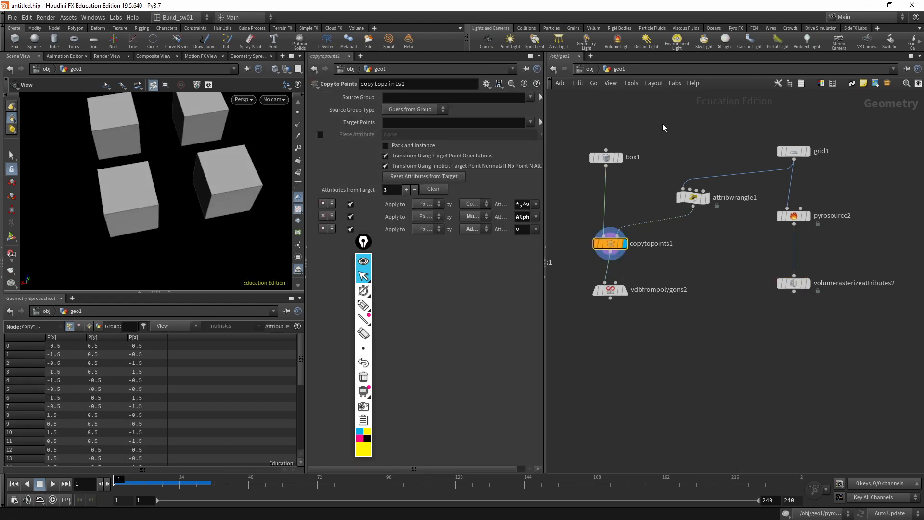
{"action": "left_click_drag", "start_coordinate": [712, 123], "coordinate": [619, 317]}
{"action": "left_click_drag", "start_coordinate": [694, 198], "coordinate": [679, 198]}
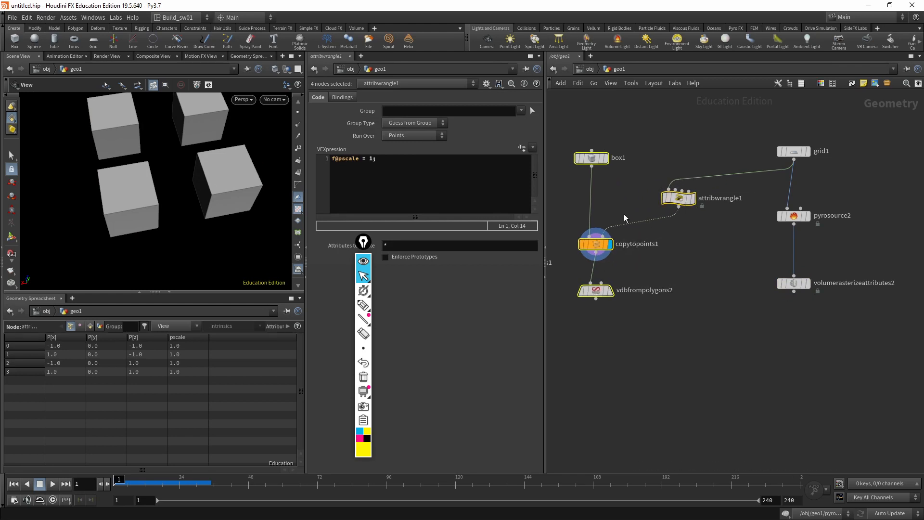
{"action": "left_click", "coordinate": [610, 250]}
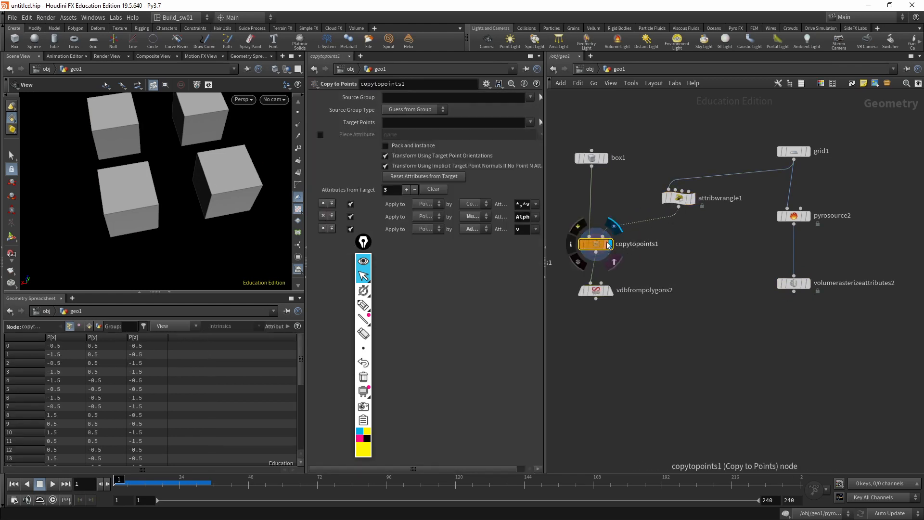
{"action": "left_click_drag", "start_coordinate": [212, 137], "coordinate": [193, 111]}
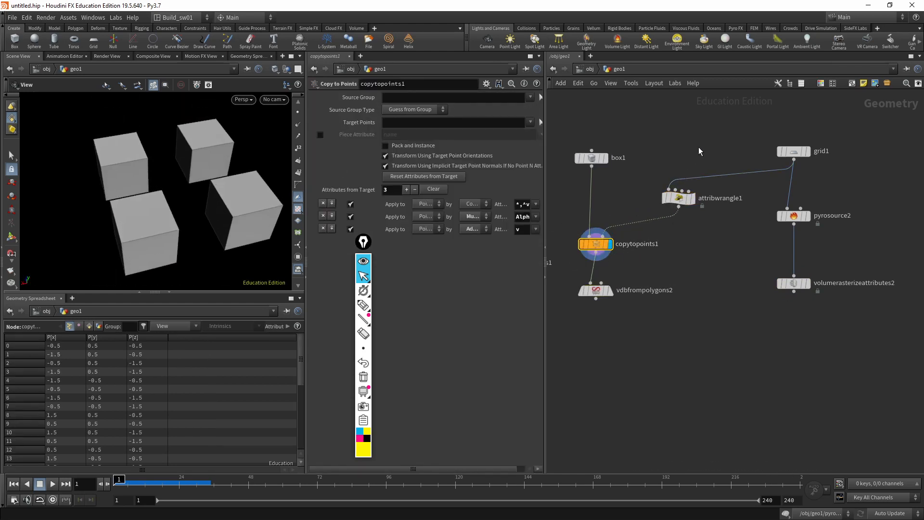
Review the pscale code in attribwrangle1 and display vdbfrompolygons2 to inspect its surface up close
{"action": "left_click", "coordinate": [678, 198]}
{"action": "mouse_move", "coordinate": [613, 296]}
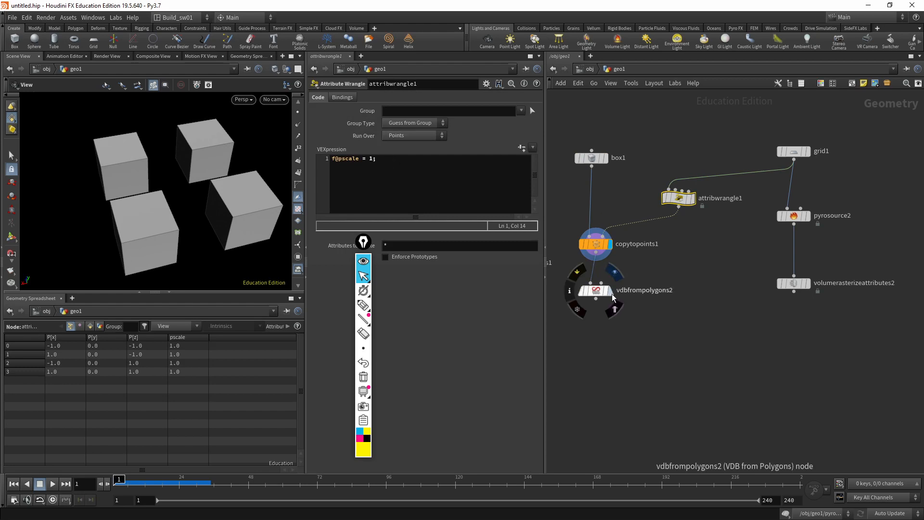
{"action": "left_click", "coordinate": [612, 297]}
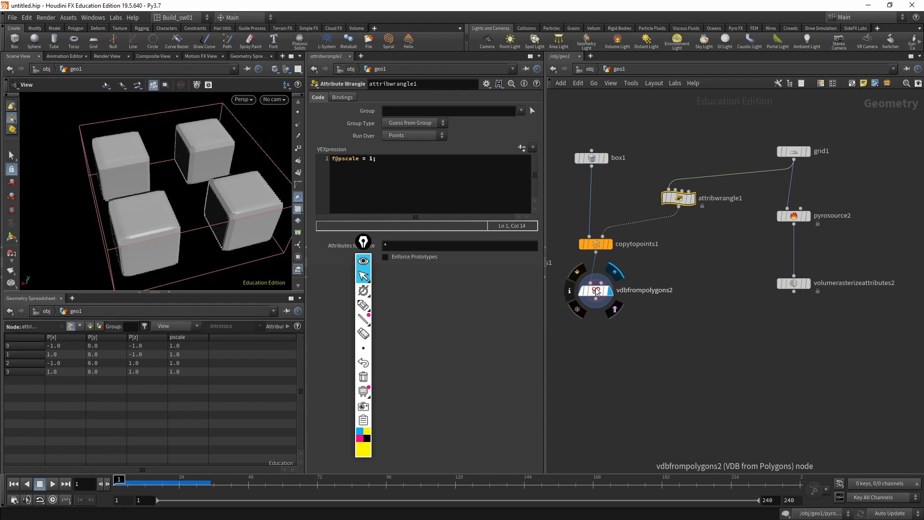
{"action": "left_click", "coordinate": [595, 292]}
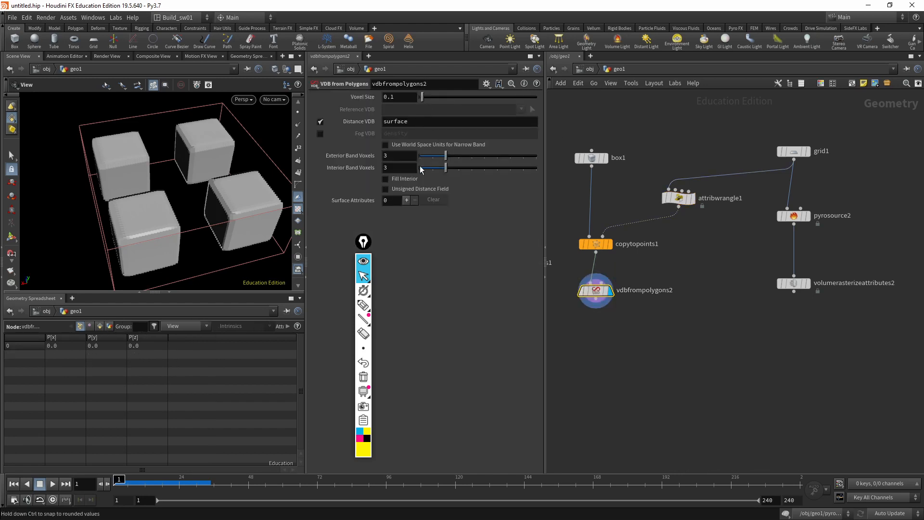
{"action": "middle_click_drag", "start_coordinate": [239, 201], "coordinate": [188, 166]}
{"action": "right_click_drag", "start_coordinate": [188, 166], "coordinate": [283, 169]}
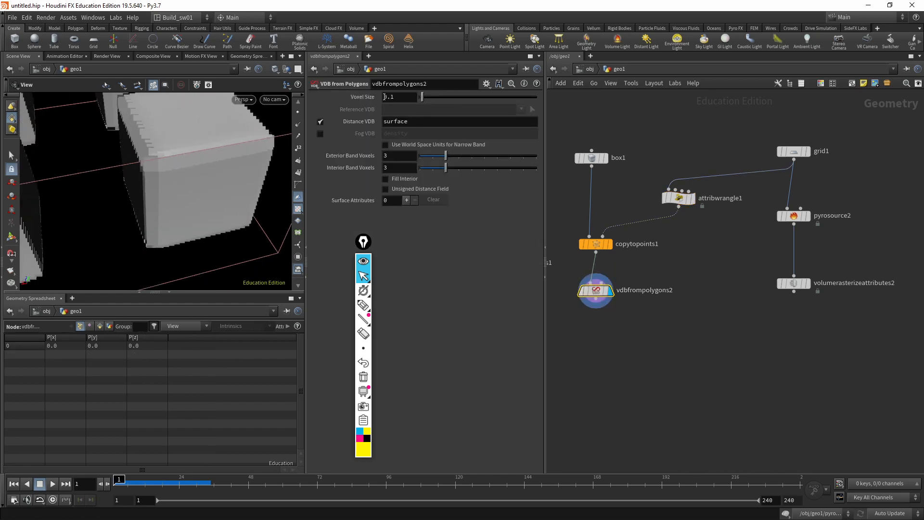
Switch vdbfrompolygons2 from Distance VDB to Fog VDB output and check its node info against volumerasterizeattributes2
{"action": "left_click", "coordinate": [320, 122]}
{"action": "left_click", "coordinate": [320, 133]}
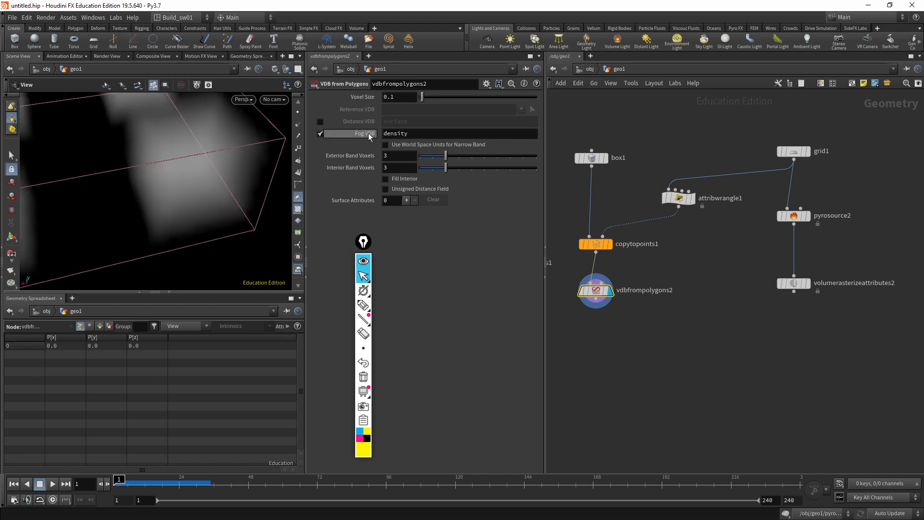
{"action": "middle_click", "coordinate": [606, 295]}
{"action": "middle_click", "coordinate": [803, 285]}
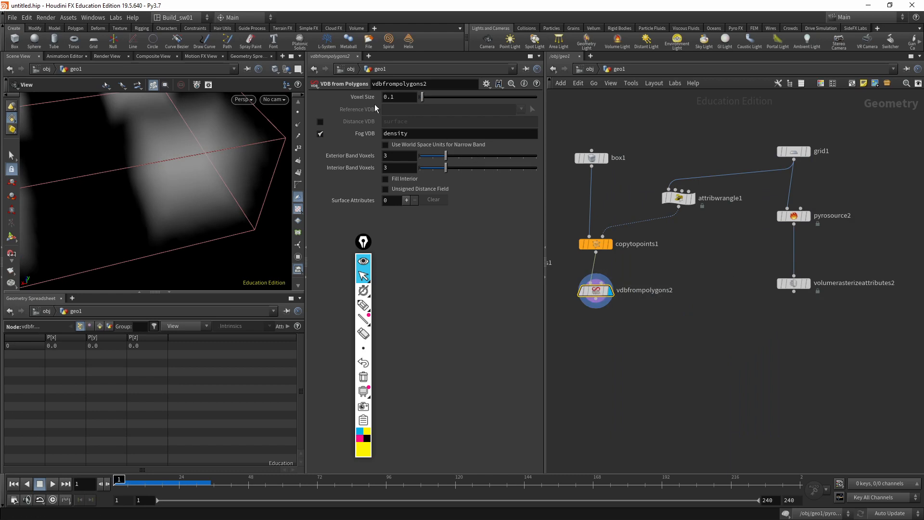
Switch vdbfrompolygons2 back to Distance VDB output and check the node info of both volume nodes
{"action": "left_click", "coordinate": [320, 134]}
{"action": "left_click", "coordinate": [320, 122]}
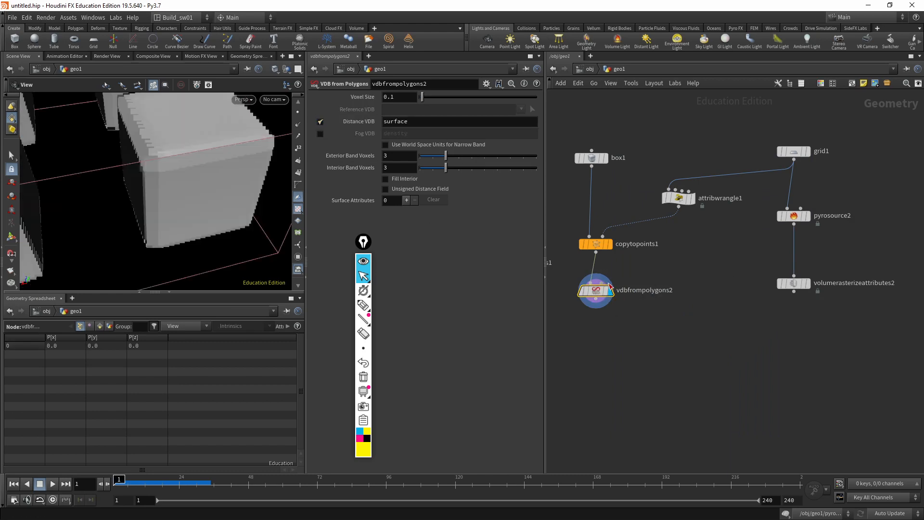
{"action": "middle_click", "coordinate": [606, 286]}
{"action": "middle_click", "coordinate": [792, 284]}
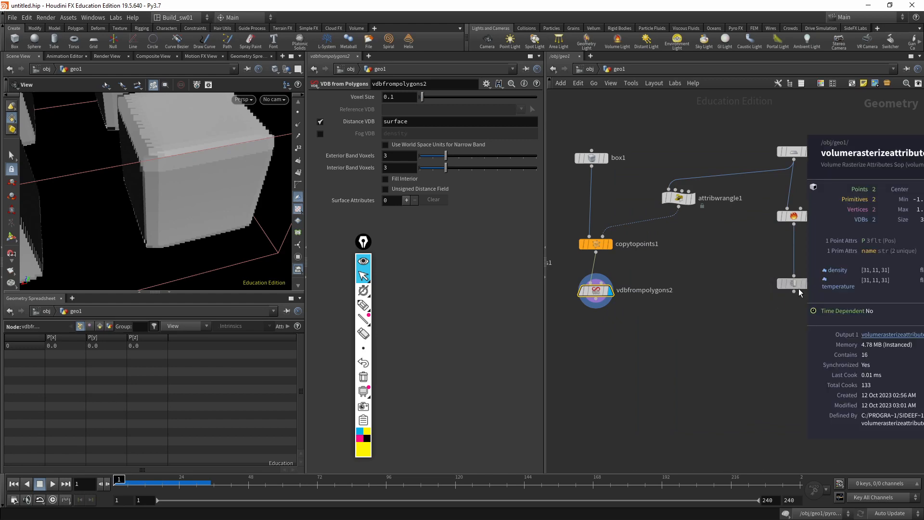
Move the volumerasterizeattributes2 node slightly farther below pyrosource2 and reselect vdbfrompolygons2
{"action": "middle_click_drag", "start_coordinate": [646, 264], "coordinate": [631, 254]}
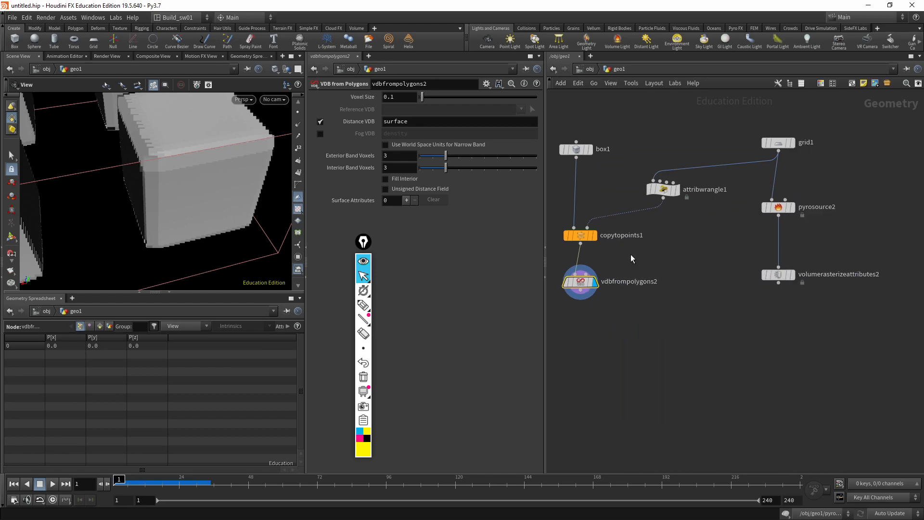
{"action": "left_click_drag", "start_coordinate": [776, 275], "coordinate": [776, 288]}
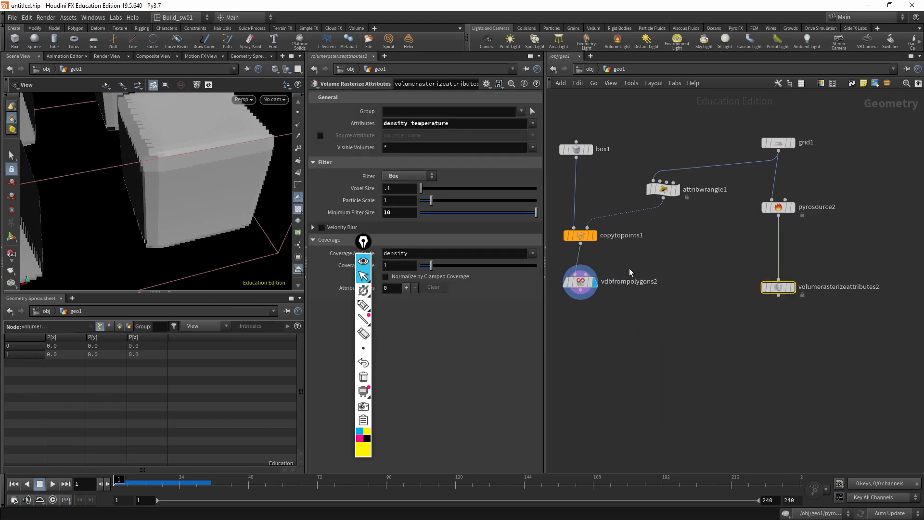
{"action": "left_click", "coordinate": [581, 282]}
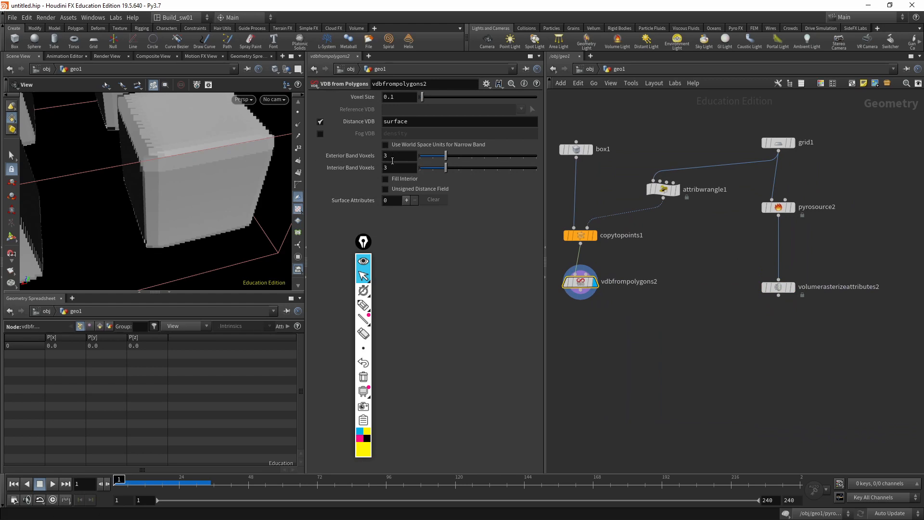
Compare the volume resolution and voxel counts in the node info of vdbfrompolygons2 and volumerasterizeattributes2
{"action": "middle_click", "coordinate": [588, 288]}
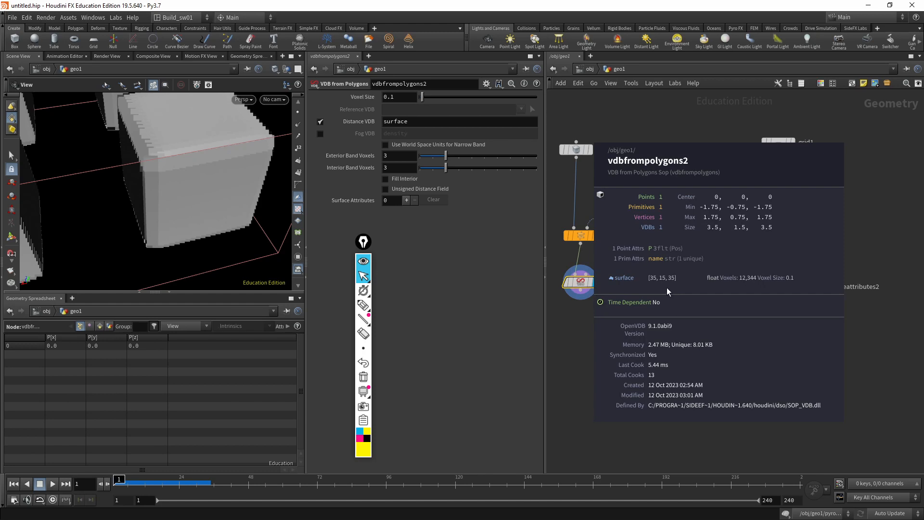
{"action": "middle_click", "coordinate": [779, 290]}
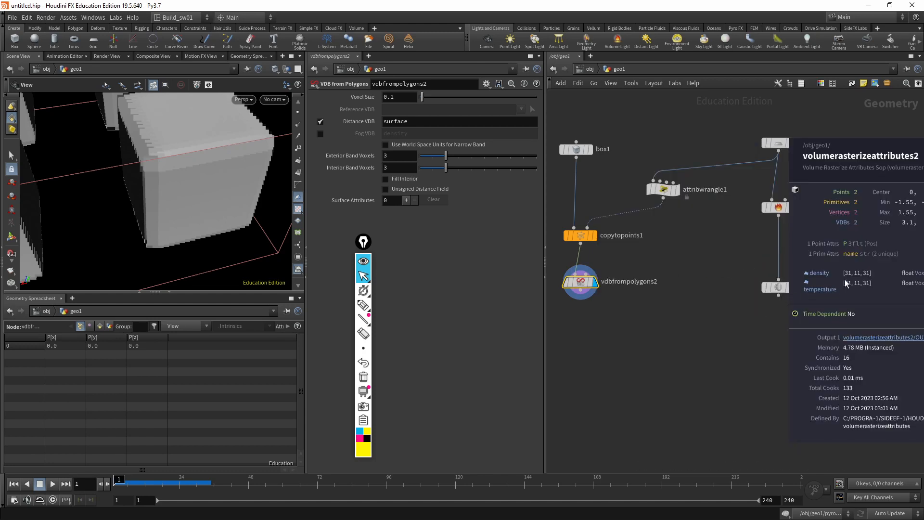
{"action": "middle_click", "coordinate": [583, 287]}
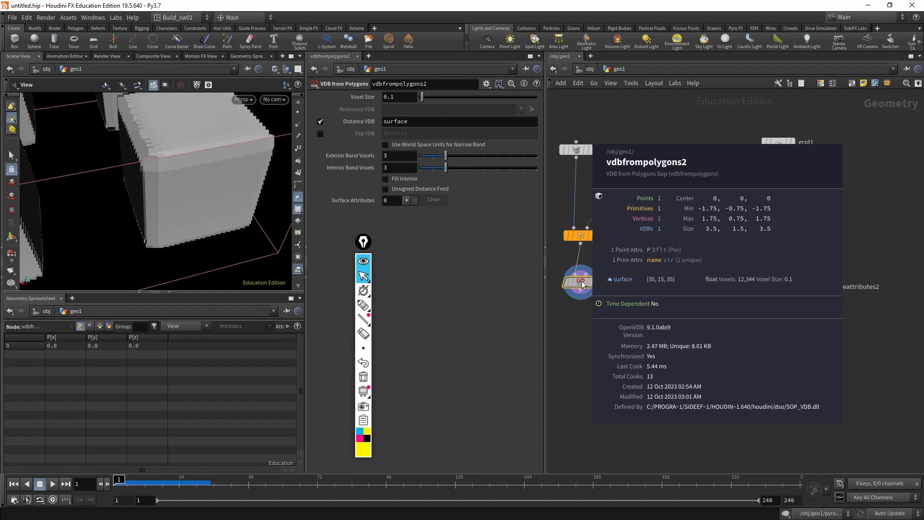
{"action": "middle_click", "coordinate": [778, 290]}
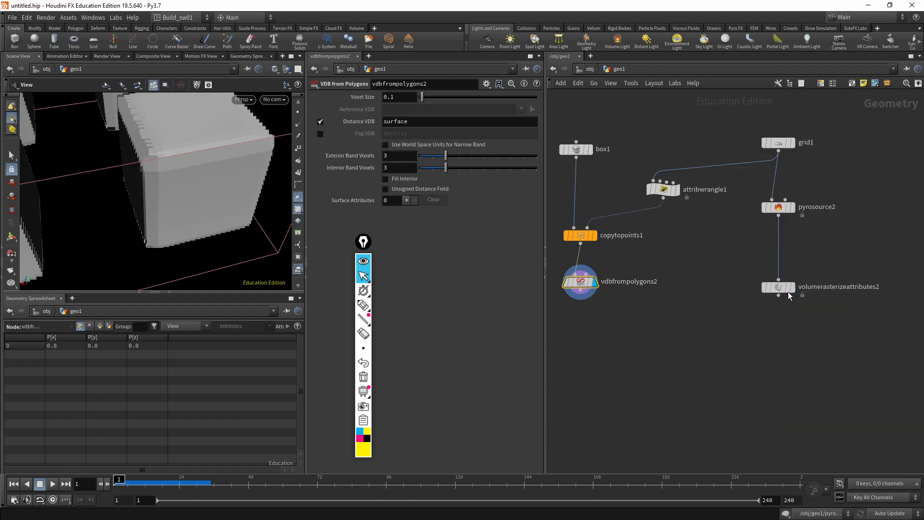
{"action": "middle_click", "coordinate": [788, 292]}
{"action": "left_click", "coordinate": [388, 156]}
{"action": "middle_click", "coordinate": [592, 270]}
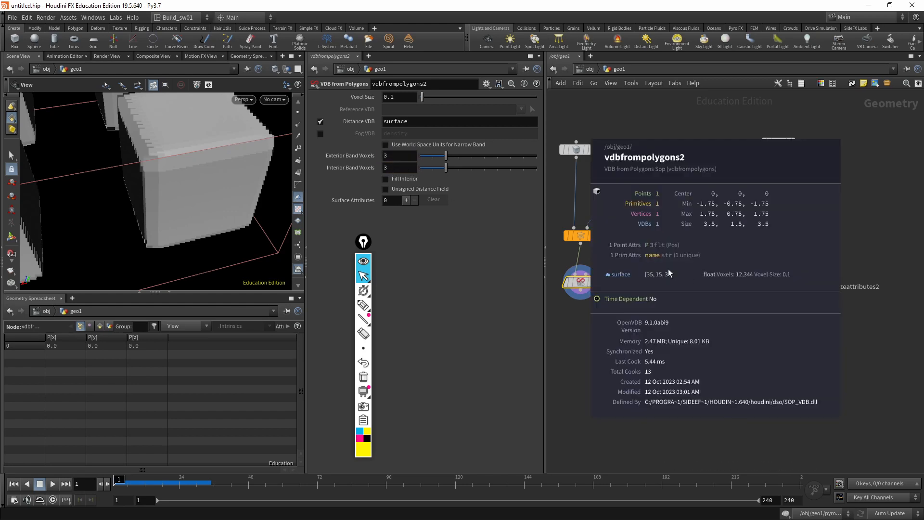
{"action": "middle_click", "coordinate": [582, 282]}
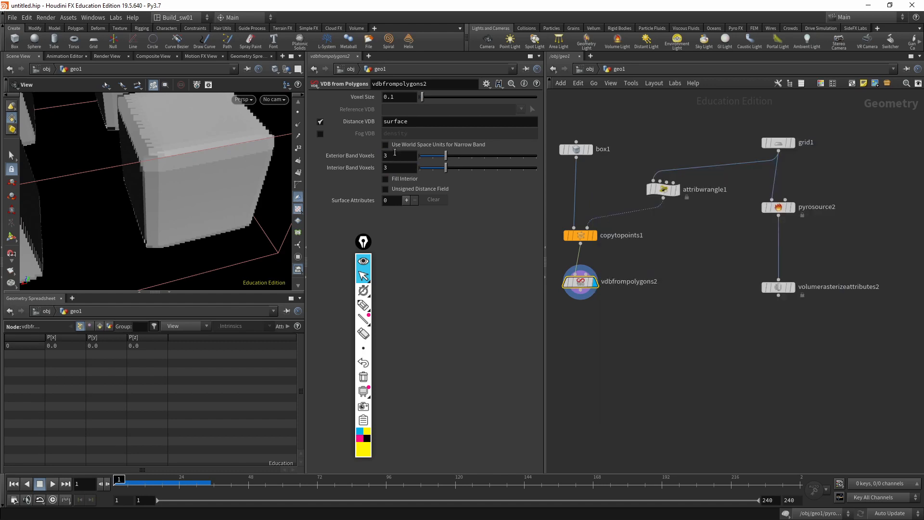
{"action": "middle_click", "coordinate": [776, 287]}
Disable Distance VDB and enable Fog VDB on vdbfrompolygons2, and check the node info for the density volume
{"action": "left_click", "coordinate": [320, 121]}
{"action": "left_click", "coordinate": [320, 133]}
{"action": "middle_click", "coordinate": [593, 284]}
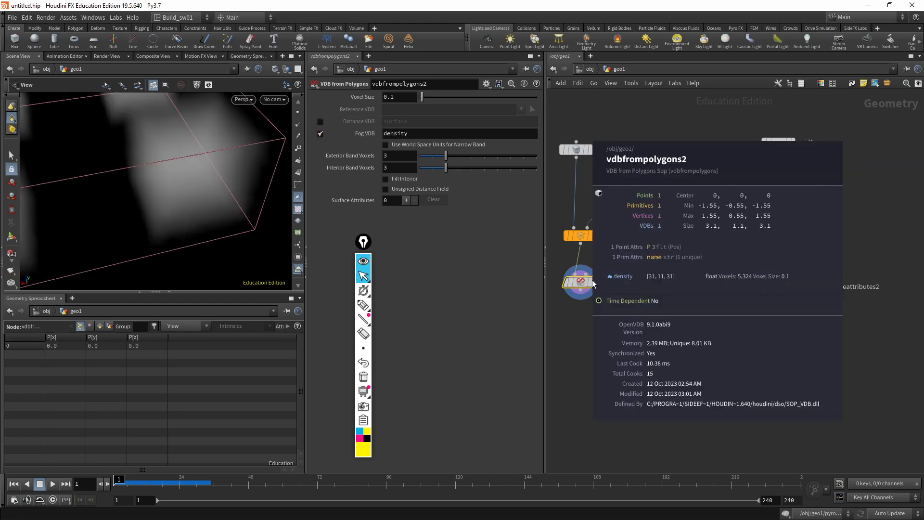
{"action": "middle_click", "coordinate": [593, 292]}
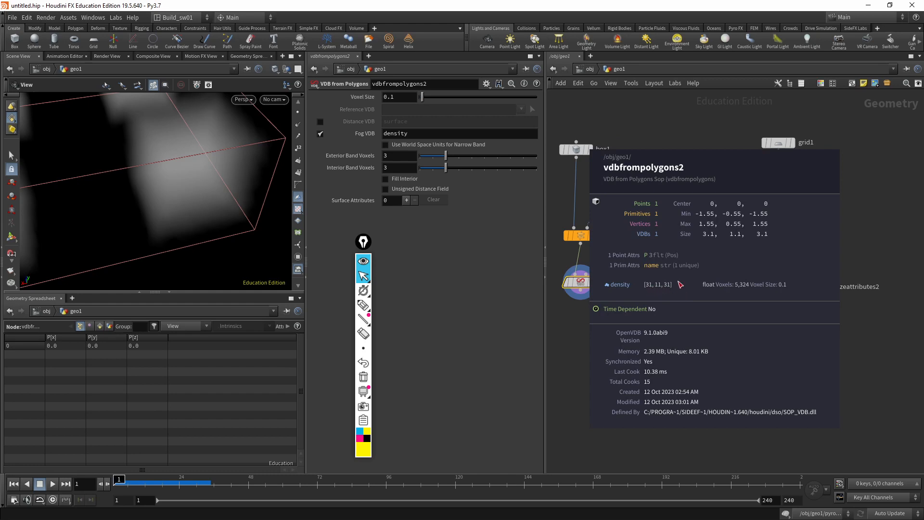
Examine the four fog volumes of vdbfrompolygons2 from several angles and check the node info again
{"action": "left_click_drag", "start_coordinate": [241, 237], "coordinate": [156, 225]}
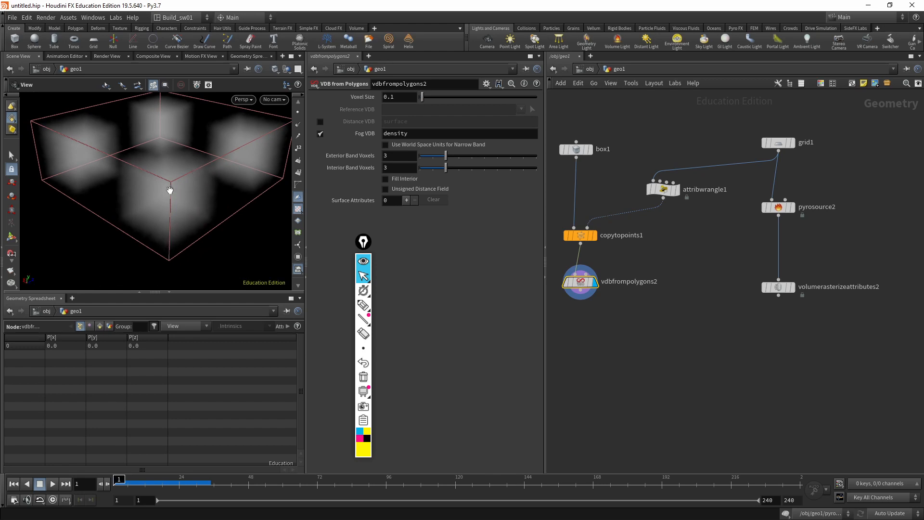
{"action": "left_click_drag", "start_coordinate": [176, 205], "coordinate": [94, 189]}
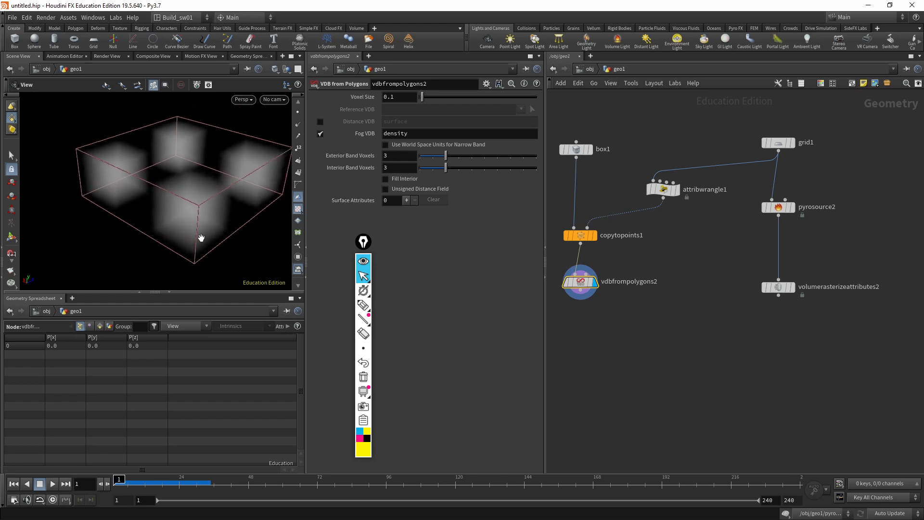
{"action": "left_click_drag", "start_coordinate": [202, 238], "coordinate": [178, 248]}
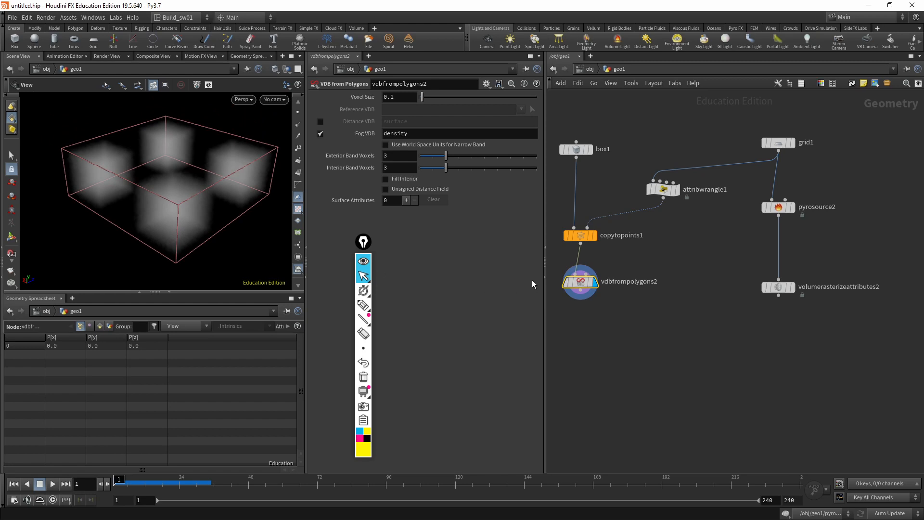
{"action": "middle_click", "coordinate": [580, 282]}
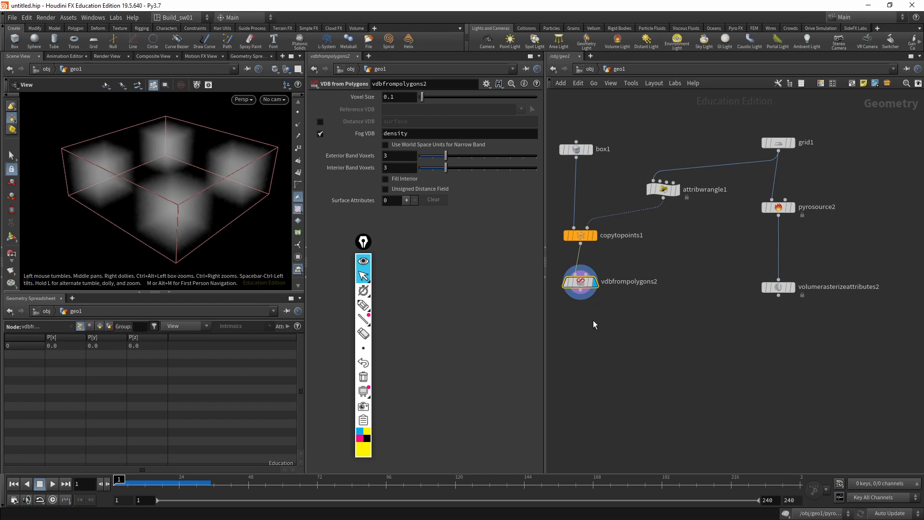
Alternate the display between volumerasterizeattributes2 and vdbfrompolygons2 to compare their fog volumes, ending on vdbfrompolygons2
{"action": "left_click", "coordinate": [792, 288]}
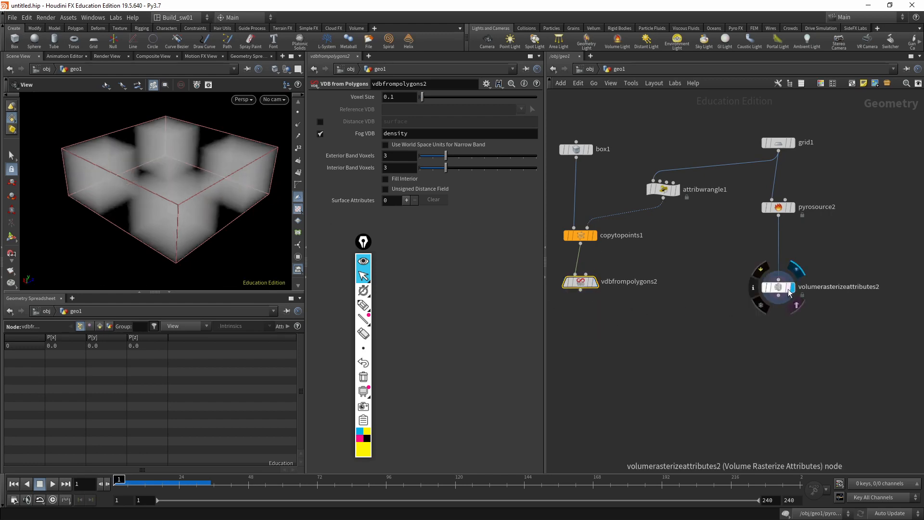
{"action": "left_click", "coordinate": [781, 290]}
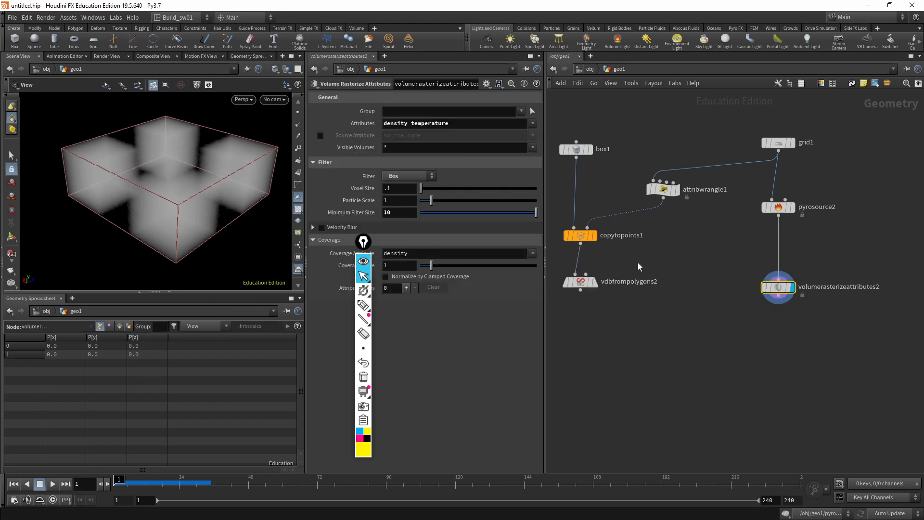
{"action": "left_click", "coordinate": [588, 283]}
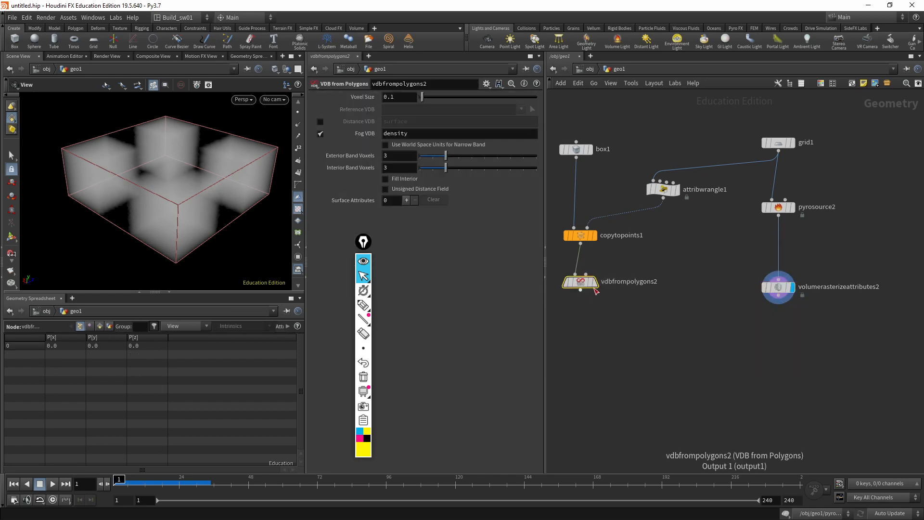
{"action": "left_click", "coordinate": [784, 287]}
{"action": "left_click", "coordinate": [595, 282]}
{"action": "left_click", "coordinate": [582, 282]}
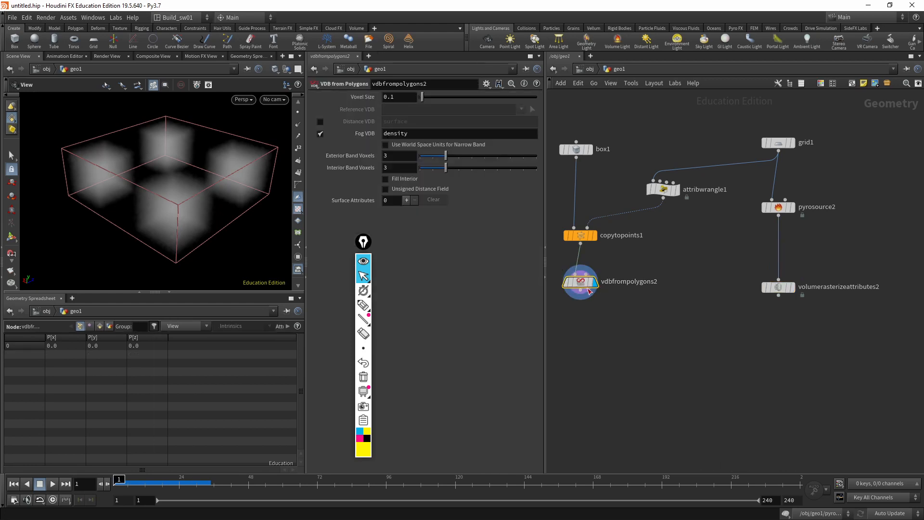
Add a Sphere node and feed it into the first input of copytopoints1 in place of box1
{"action": "left_click_drag", "start_coordinate": [367, 246], "coordinate": [267, 258]}
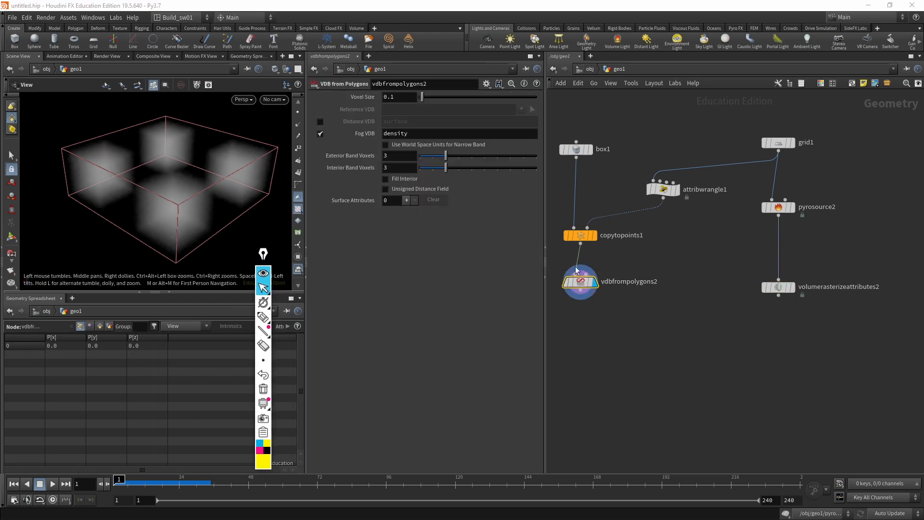
{"action": "left_click", "coordinate": [784, 288]}
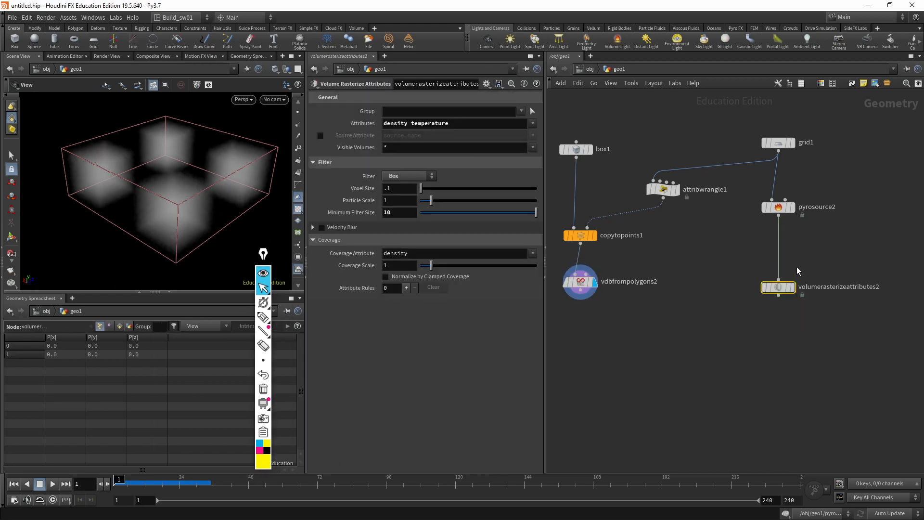
{"action": "middle_click_drag", "start_coordinate": [760, 191], "coordinate": [718, 212]}
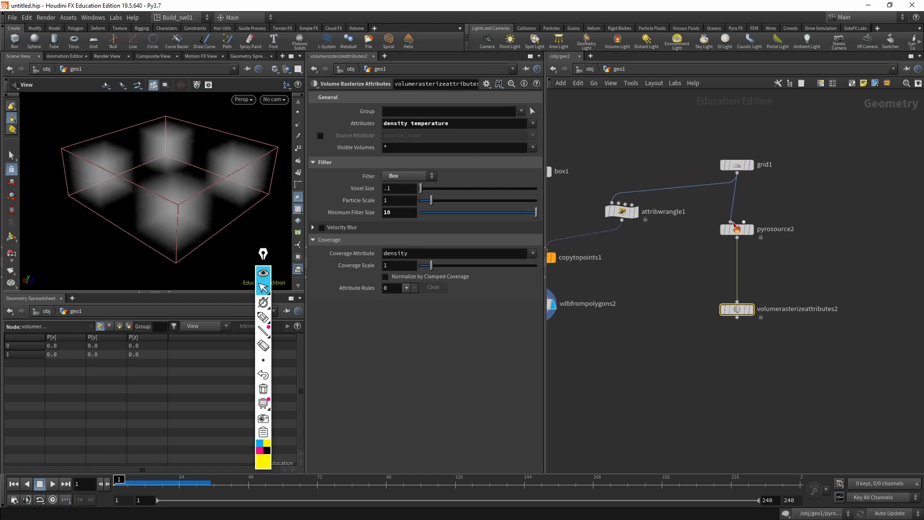
{"action": "middle_click_drag", "start_coordinate": [602, 192], "coordinate": [649, 222]}
{"action": "key", "text": "Tab"}
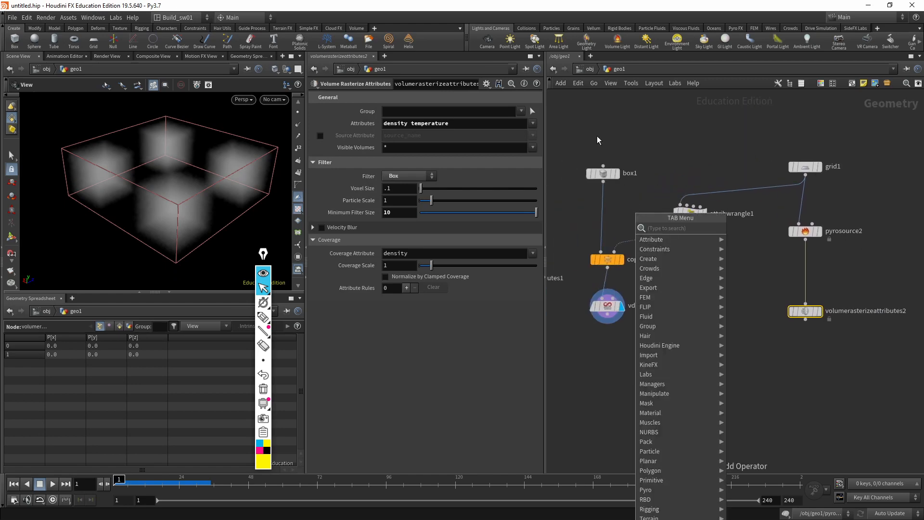
{"action": "type", "text": "sphe"}
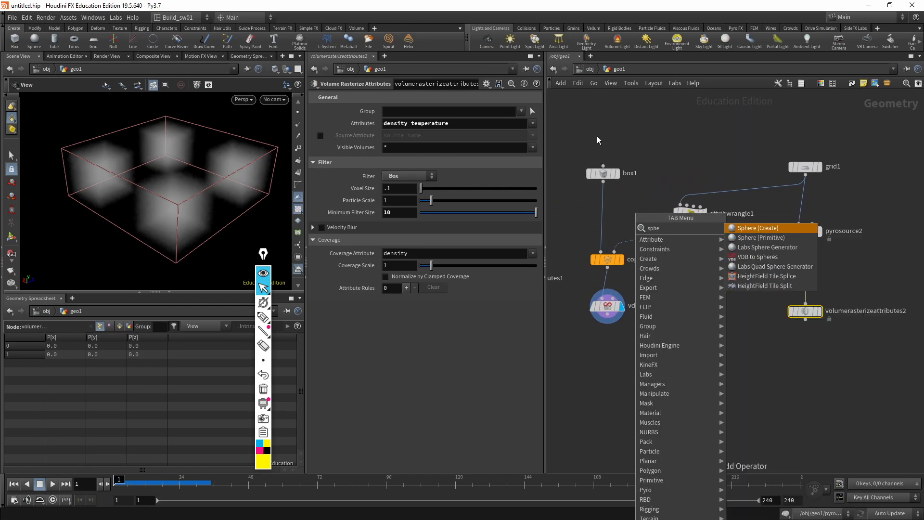
{"action": "key", "text": "Return"}
{"action": "left_click", "coordinate": [597, 136]}
{"action": "left_click_drag", "start_coordinate": [598, 135], "coordinate": [640, 167]}
{"action": "left_click_drag", "start_coordinate": [601, 174], "coordinate": [560, 186]}
{"action": "left_click_drag", "start_coordinate": [638, 175], "coordinate": [615, 214]}
{"action": "left_click", "coordinate": [609, 220]}
Set the new sphere's primitive type to Polygon and display its copies on copytopoints1
{"action": "left_click", "coordinate": [409, 97]}
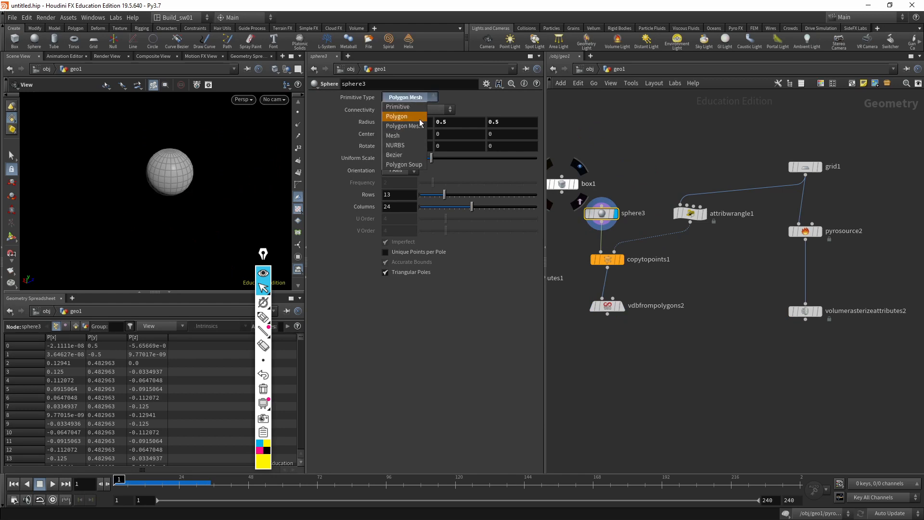
{"action": "left_click", "coordinate": [412, 117]}
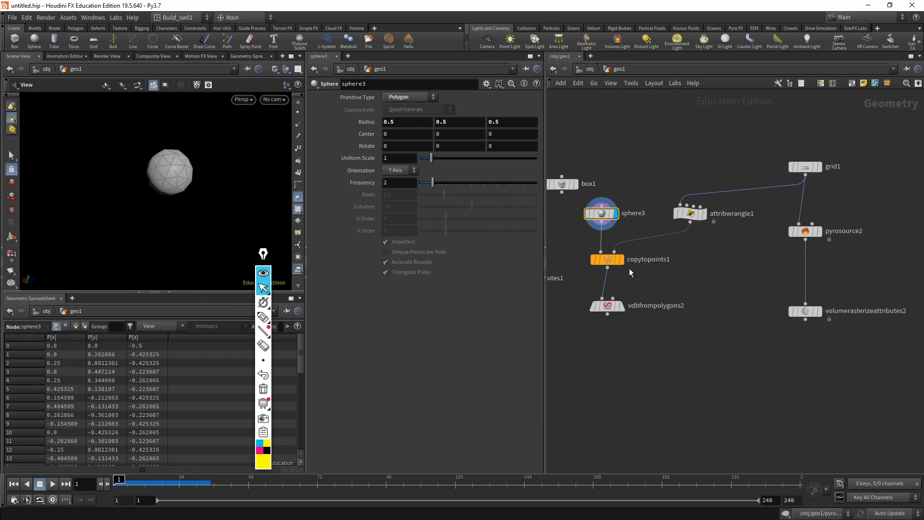
{"action": "left_click", "coordinate": [621, 258]}
{"action": "left_click", "coordinate": [608, 259]}
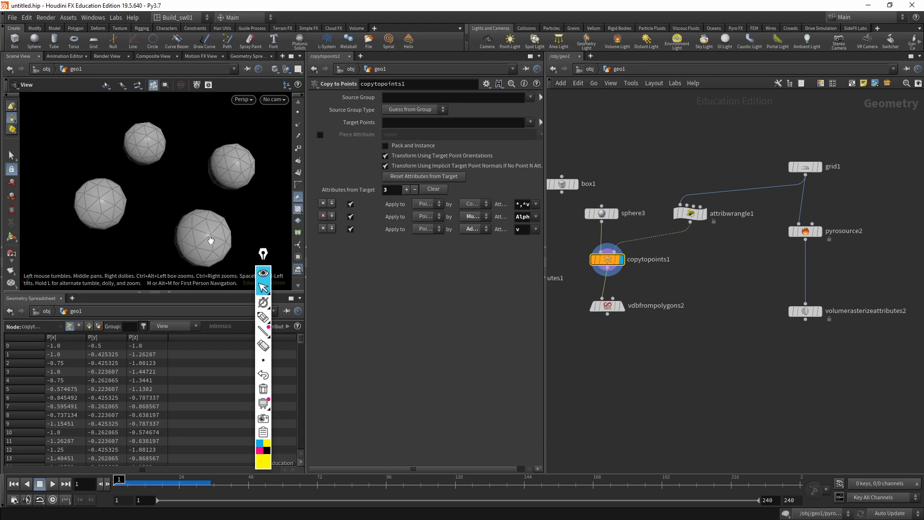
Compare the fog volumes of vdbfrompolygons2 with the rasterized volumes of volumerasterizeattributes2, ending on volumerasterizeattributes2
{"action": "left_click", "coordinate": [602, 213]}
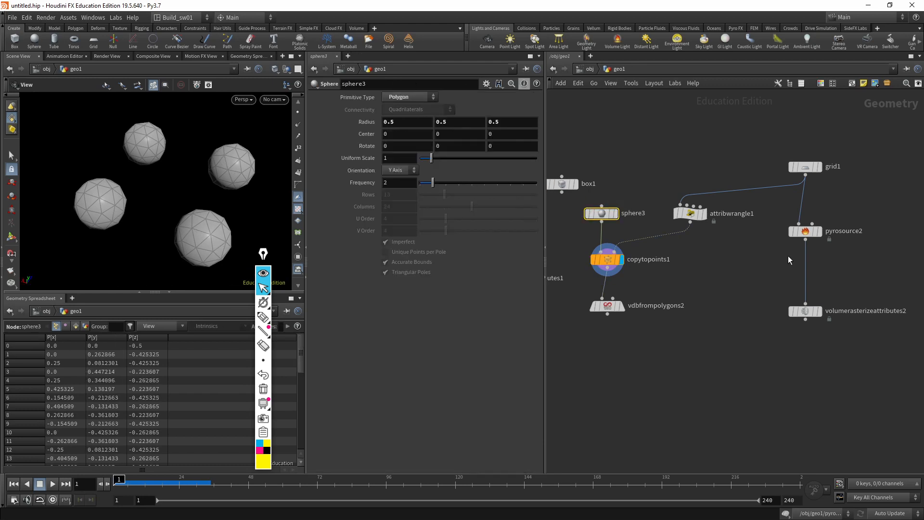
{"action": "left_click", "coordinate": [805, 232]}
{"action": "left_click", "coordinate": [622, 306]}
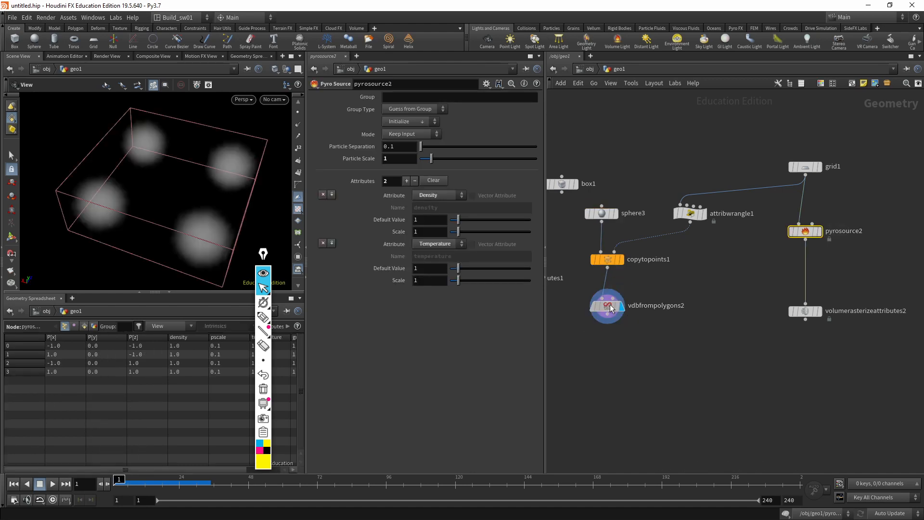
{"action": "left_click", "coordinate": [607, 306]}
{"action": "left_click", "coordinate": [820, 311]}
{"action": "left_click", "coordinate": [805, 312]}
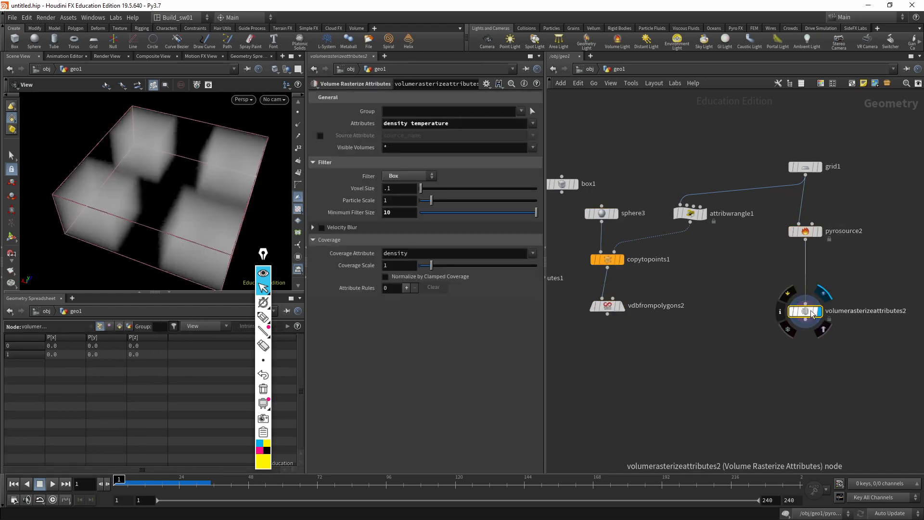
Try the Gaussian, Sinc, Hanning, Blackman and Mitchell filters on volumerasterizeattributes2, settling on Gaussian
{"action": "left_click", "coordinate": [404, 177]}
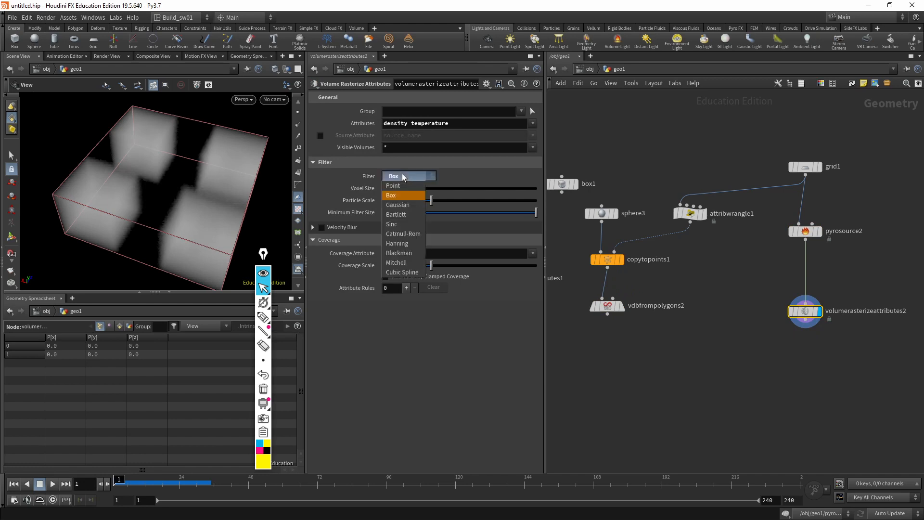
{"action": "left_click", "coordinate": [410, 206]}
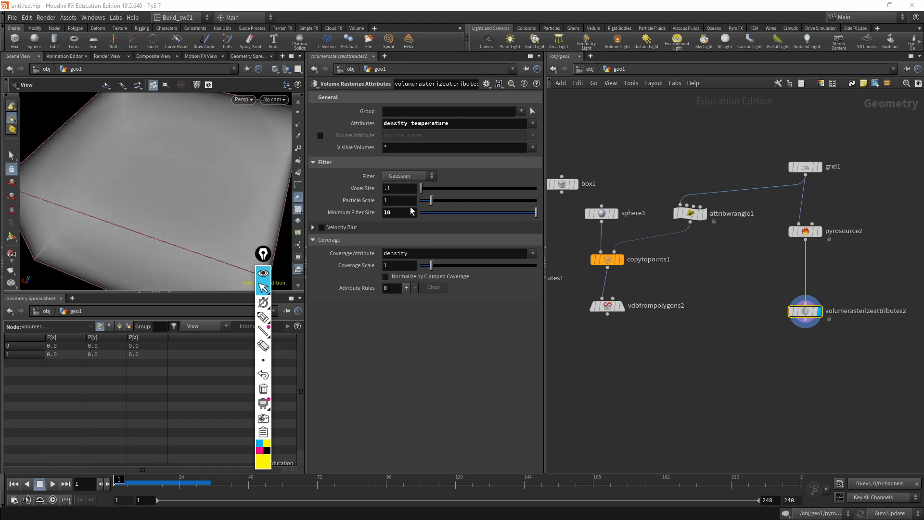
{"action": "left_click", "coordinate": [405, 176]}
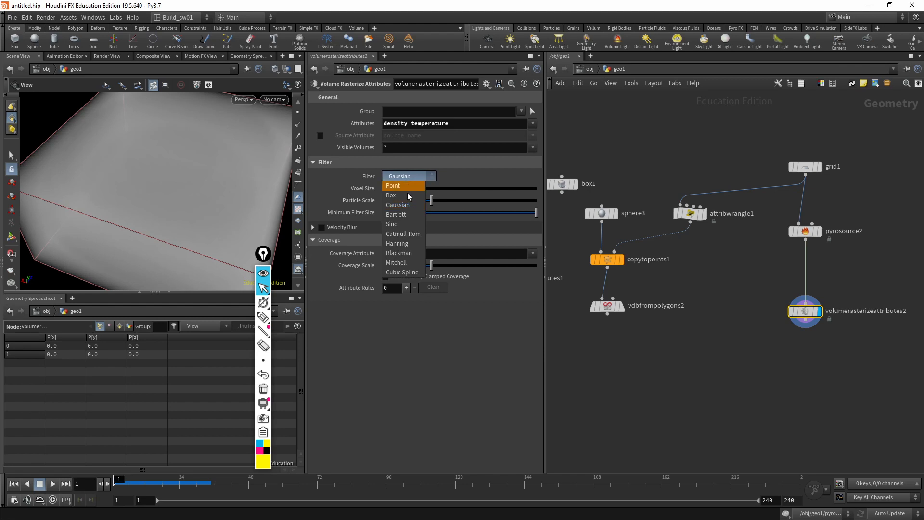
{"action": "left_click", "coordinate": [406, 223]}
{"action": "left_click", "coordinate": [405, 177]}
{"action": "left_click", "coordinate": [407, 243]}
{"action": "left_click", "coordinate": [407, 177]}
{"action": "left_click", "coordinate": [407, 243]}
{"action": "left_click", "coordinate": [405, 176]}
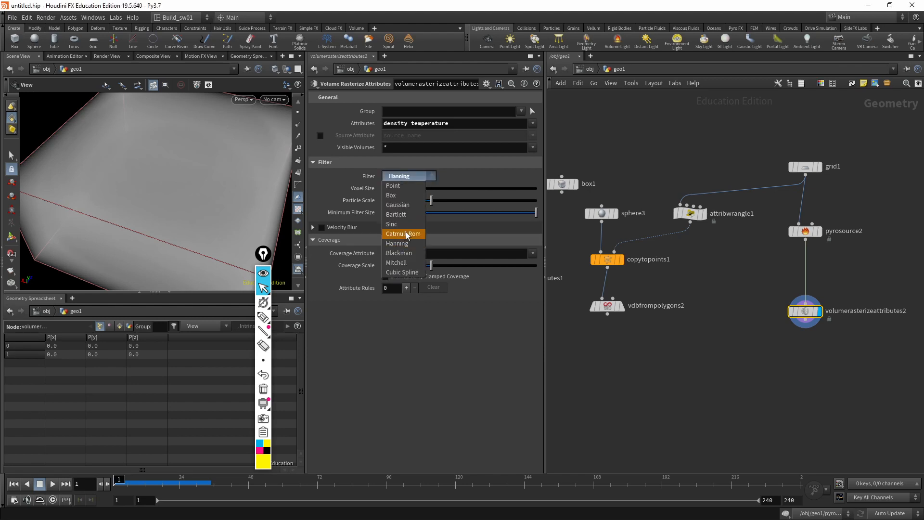
{"action": "left_click", "coordinate": [407, 256]}
{"action": "left_click", "coordinate": [407, 176]}
{"action": "left_click", "coordinate": [408, 267]}
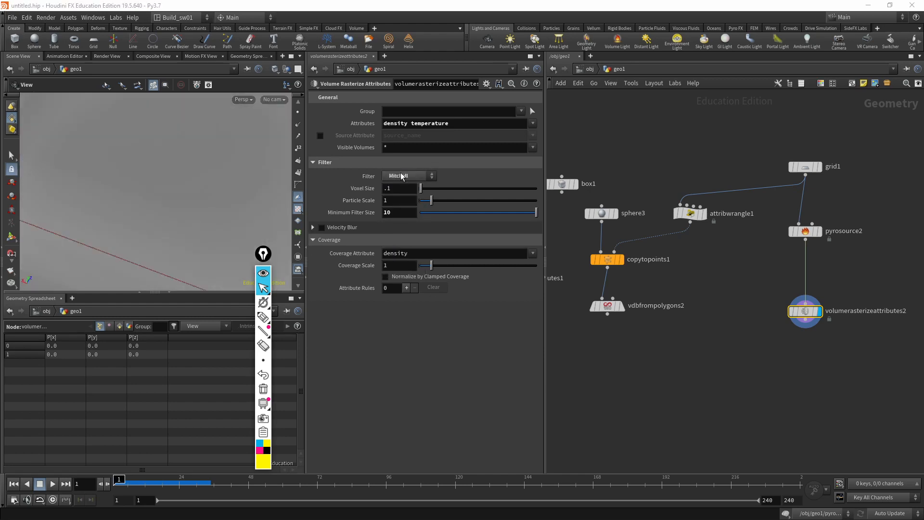
{"action": "left_click", "coordinate": [405, 176]}
{"action": "left_click", "coordinate": [407, 207]}
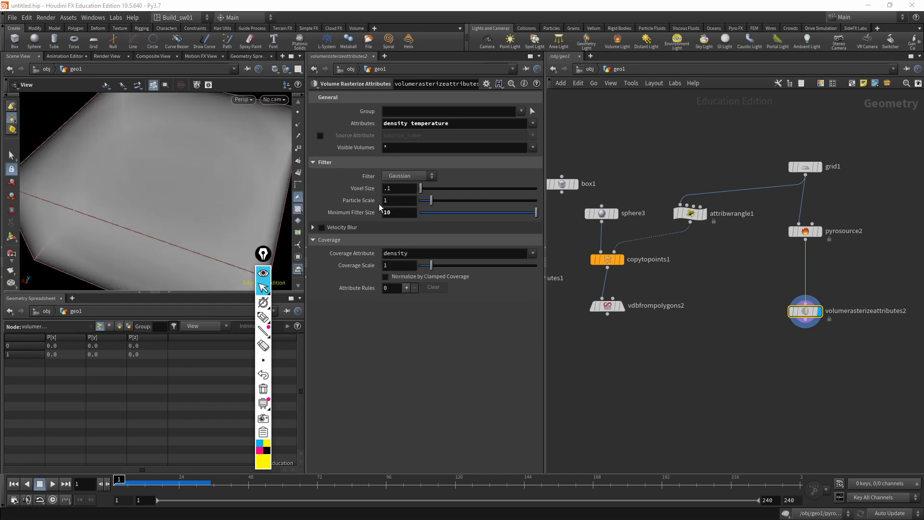
Try a Particle Scale of 0.5 on volumerasterizeattributes2 and set it back to 1
{"action": "left_click_drag", "start_coordinate": [393, 199], "coordinate": [376, 210]}
{"action": "type", "text": ".5"}
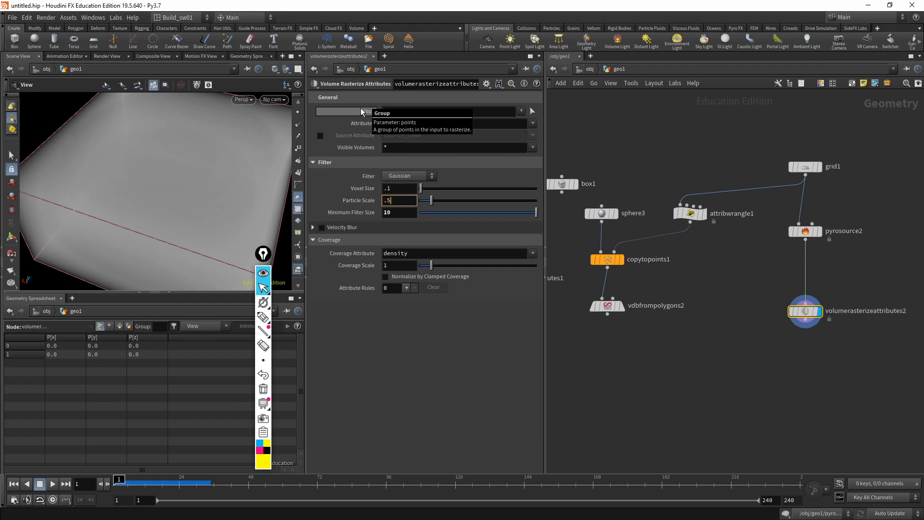
{"action": "key", "text": "Return"}
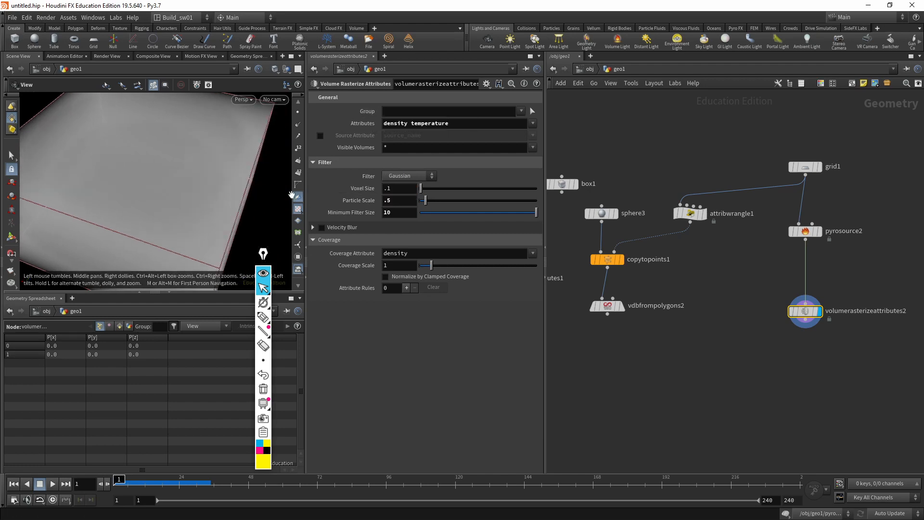
{"action": "left_click_drag", "start_coordinate": [403, 202], "coordinate": [370, 215]}
{"action": "type", "text": "1"}
{"action": "key", "text": "Tab"}
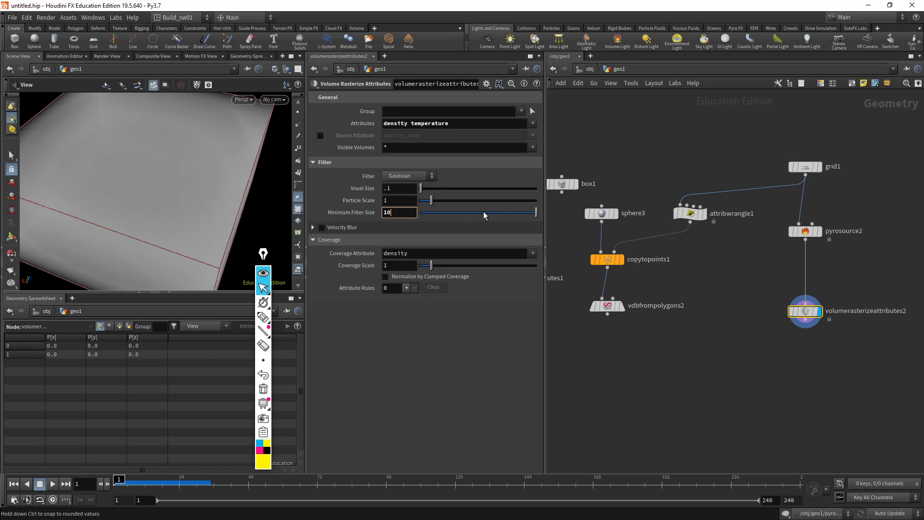
Lower the Minimum Filter Size of volumerasterizeattributes2 to 7.6 and on to 5, and check the four volumes
{"action": "left_click_drag", "start_coordinate": [483, 214], "coordinate": [509, 216]}
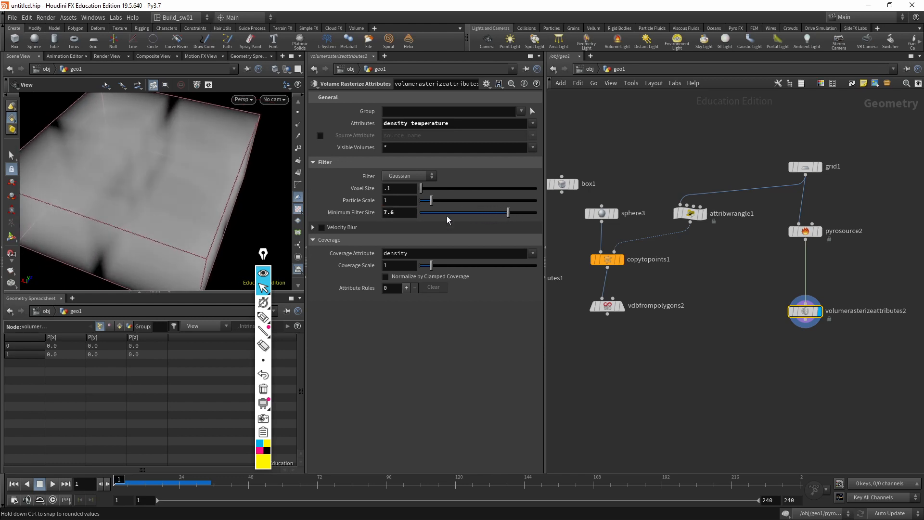
{"action": "double_click", "coordinate": [399, 212]}
{"action": "type", "text": "5"}
{"action": "key", "text": "Return"}
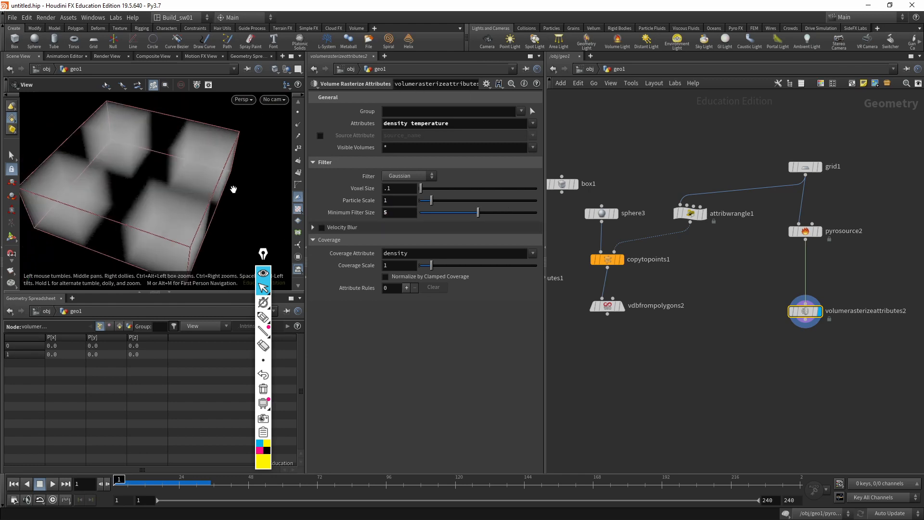
{"action": "left_click_drag", "start_coordinate": [234, 189], "coordinate": [277, 190]}
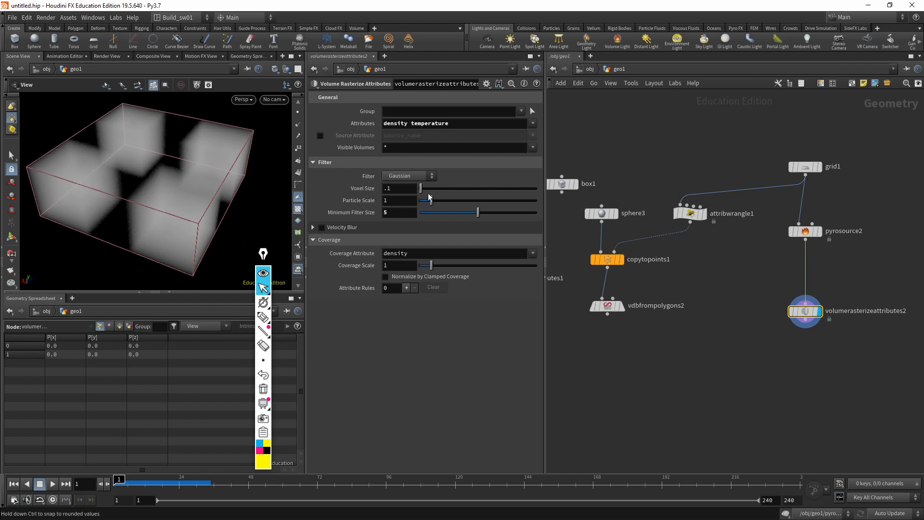
Try a coarser Voxel Size of 0.33 on volumerasterizeattributes2 and undo it
{"action": "mouse_move", "coordinate": [431, 202]}
{"action": "left_mouse_down"}
{"action": "mouse_move", "coordinate": [472, 195]}
{"action": "mouse_move", "coordinate": [424, 194]}
{"action": "left_mouse_up"}
{"action": "key", "text": "ctrl+z"}
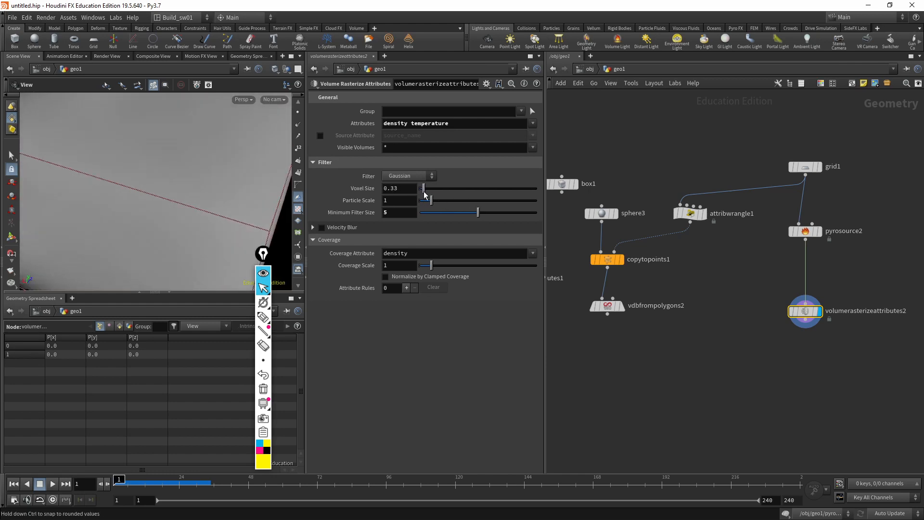
{"action": "key", "text": "ctrl+z"}
Try the Blackman, Mitchell and Cubic Spline filters on the rasterized volumes
{"action": "left_click", "coordinate": [413, 178]}
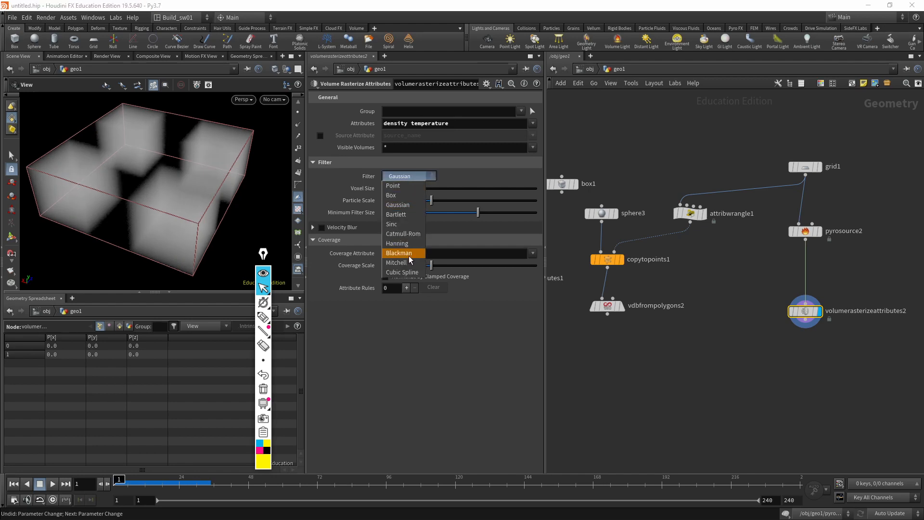
{"action": "left_click", "coordinate": [409, 255]}
{"action": "left_click", "coordinate": [404, 180]}
{"action": "left_click", "coordinate": [399, 262]}
{"action": "left_click", "coordinate": [408, 180]}
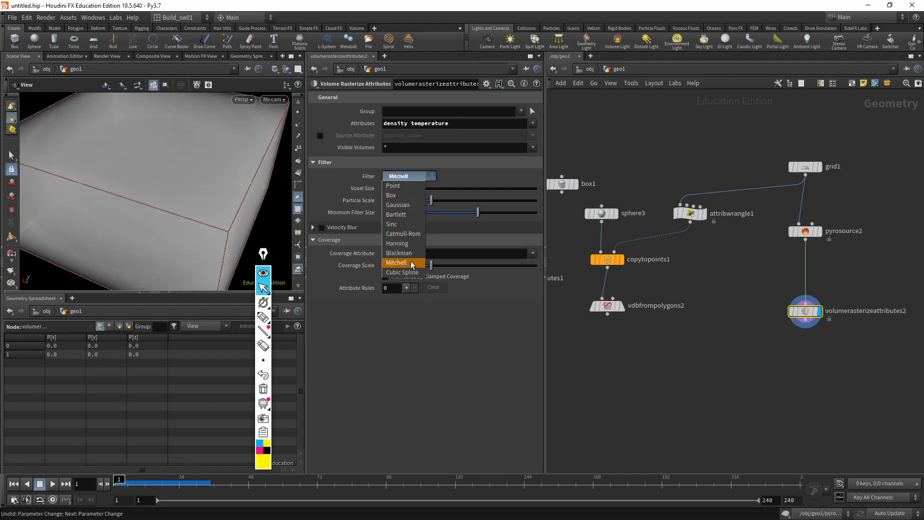
{"action": "left_click", "coordinate": [403, 272]}
Reset the Minimum Filter Size to 0.75 and set the filter of volumerasterizeattributes2 to Gaussian
{"action": "left_click", "coordinate": [399, 212]}
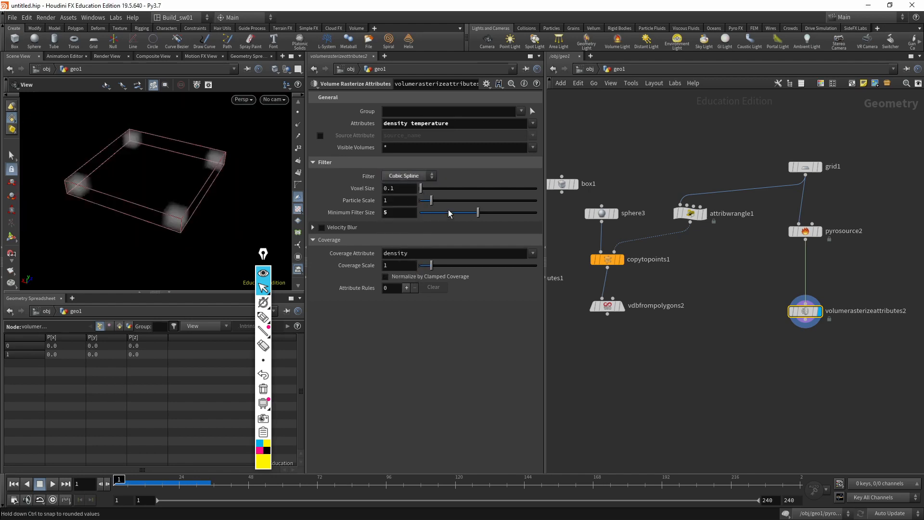
{"action": "type", "text": "1"}
{"action": "right_click", "coordinate": [374, 212]}
{"action": "left_click", "coordinate": [408, 176]}
{"action": "left_click", "coordinate": [410, 207]}
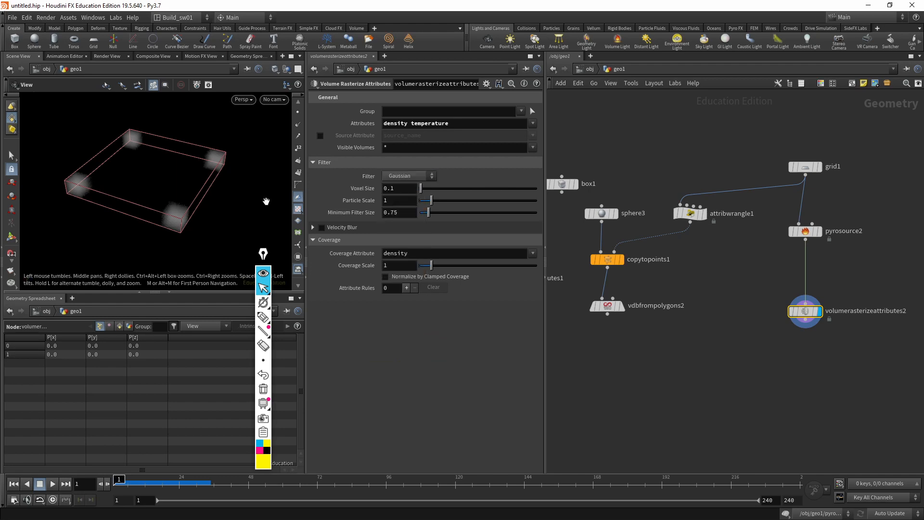
Inspect the small rasterized volumes up close and raise the Minimum Filter Size to about 7.93
{"action": "left_click_drag", "start_coordinate": [207, 173], "coordinate": [230, 215]}
{"action": "middle_click_drag", "start_coordinate": [216, 186], "coordinate": [231, 174]}
{"action": "right_click_drag", "start_coordinate": [233, 204], "coordinate": [282, 201]}
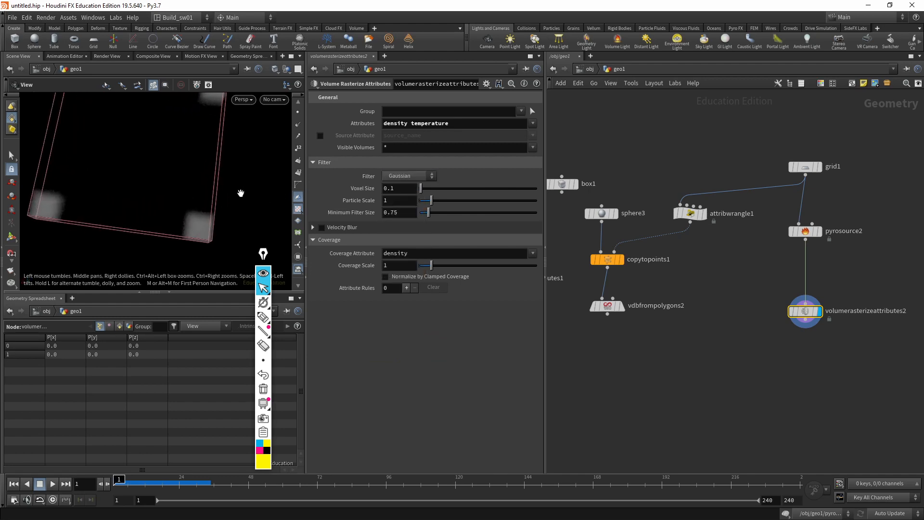
{"action": "left_click_drag", "start_coordinate": [240, 193], "coordinate": [238, 187]}
{"action": "left_click_drag", "start_coordinate": [428, 214], "coordinate": [511, 212]}
{"action": "left_click_drag", "start_coordinate": [226, 204], "coordinate": [231, 165]}
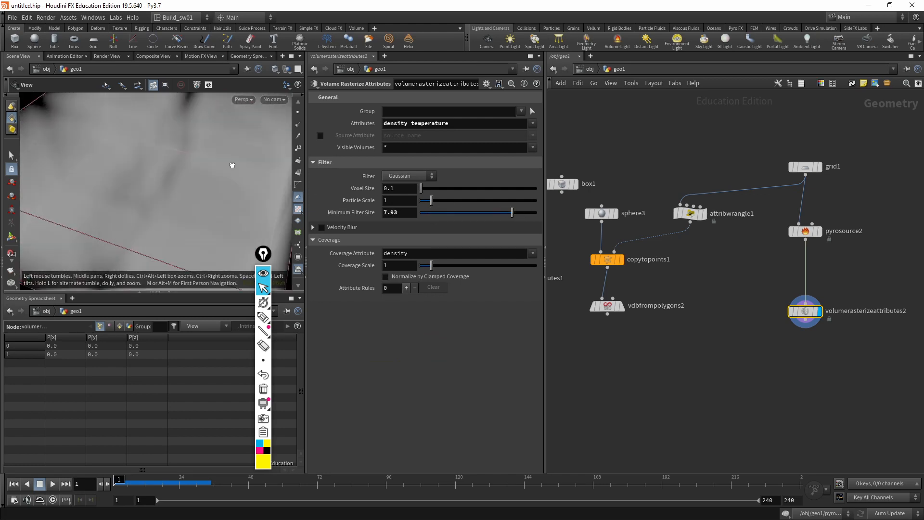
{"action": "right_click_drag", "start_coordinate": [231, 165], "coordinate": [161, 229]}
Display vdbfrompolygons2, pyrosource2 and volumerasterizeattributes2 in turn to compare the sphere fog, source points and rasterized volume
{"action": "left_click", "coordinate": [622, 307]}
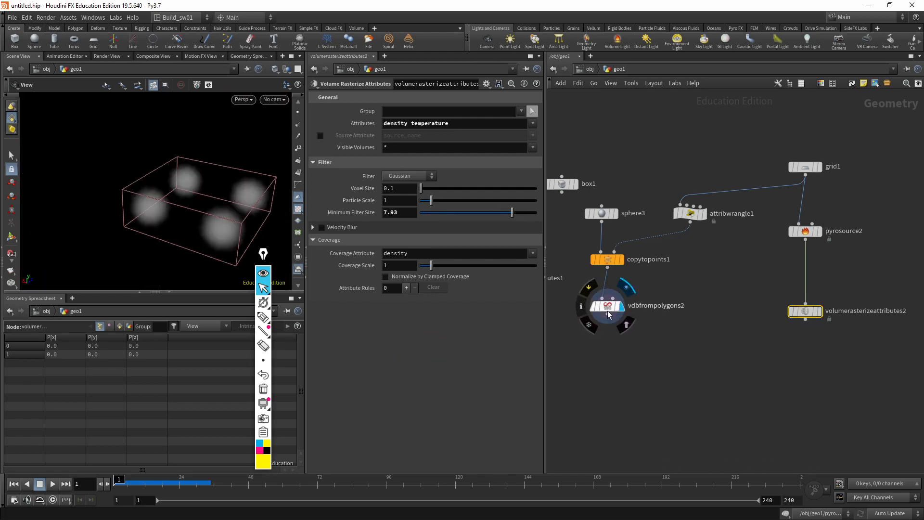
{"action": "left_click", "coordinate": [608, 306]}
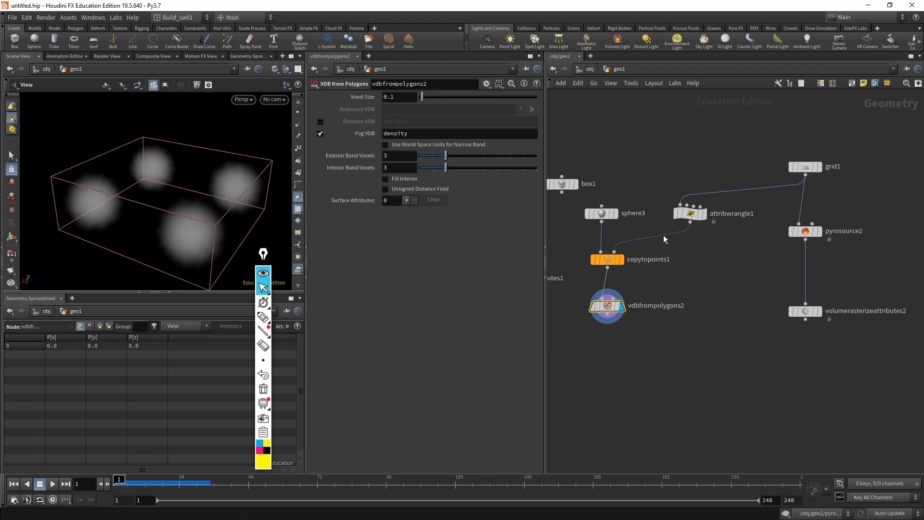
{"action": "left_click", "coordinate": [802, 232]}
{"action": "left_click", "coordinate": [819, 232]}
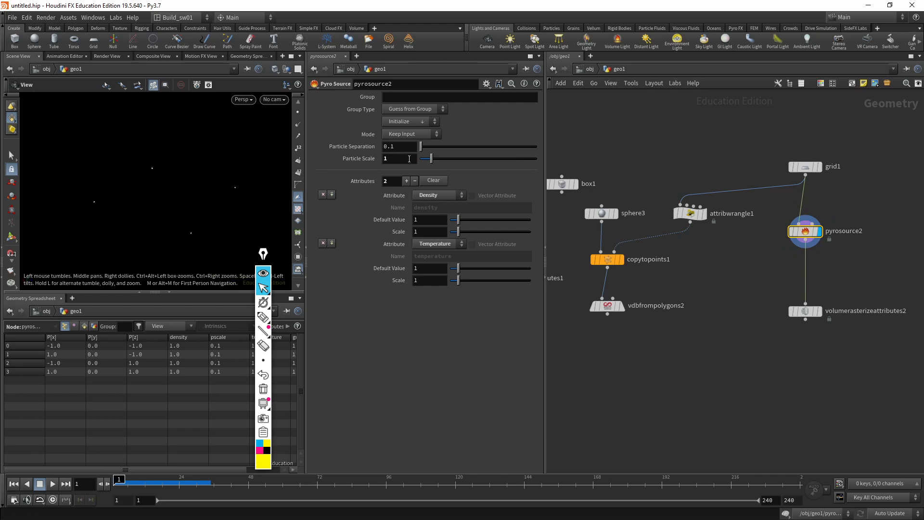
{"action": "left_click", "coordinate": [818, 311]}
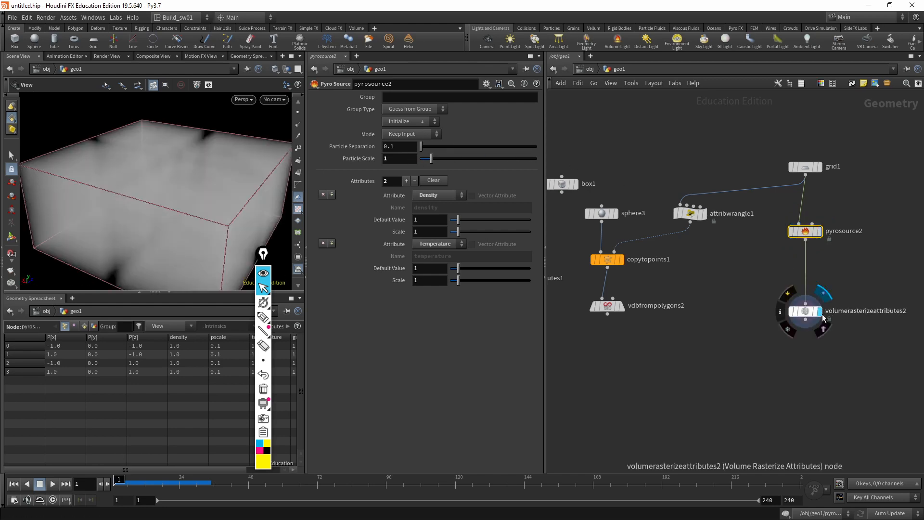
{"action": "left_click", "coordinate": [802, 312]}
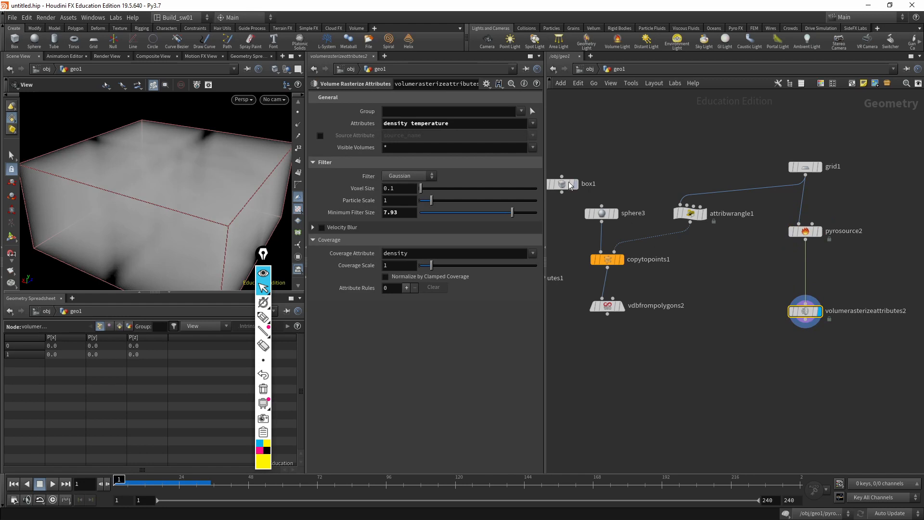
Display copytopoints1, and on vdbfrompolygons2 turn off the Fog VDB and enable the Distance VDB named surface
{"action": "left_click", "coordinate": [621, 262]}
{"action": "left_click", "coordinate": [614, 261]}
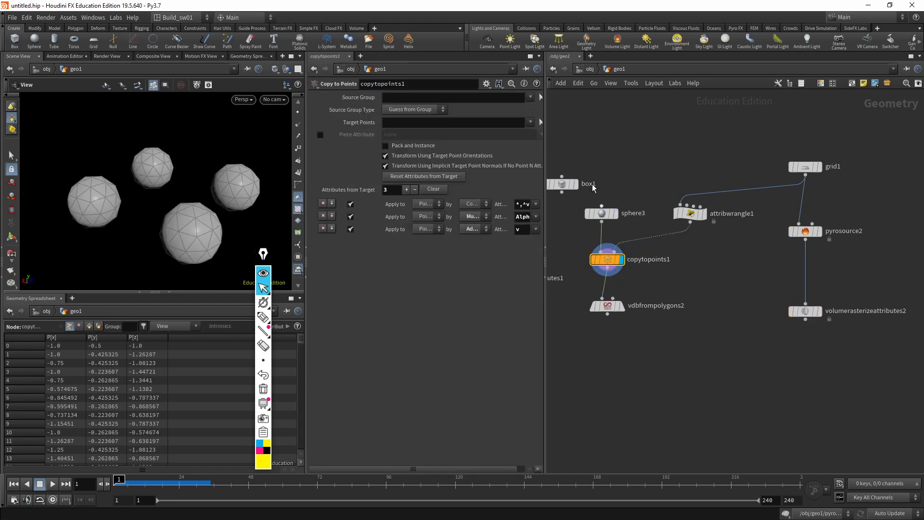
{"action": "left_click", "coordinate": [621, 307]}
{"action": "left_click", "coordinate": [608, 306]}
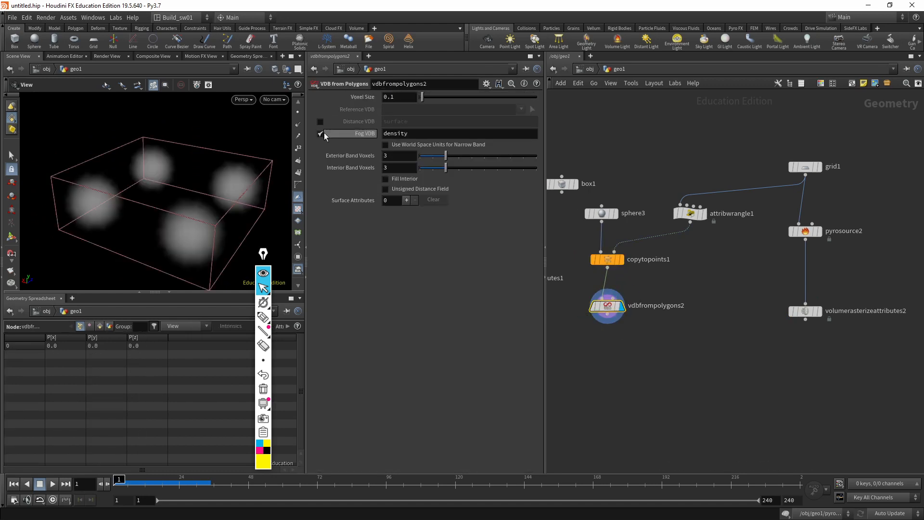
{"action": "left_click", "coordinate": [321, 134]}
{"action": "left_click", "coordinate": [321, 122]}
{"action": "scroll", "coordinate": [222, 100], "scroll_direction": "up", "scroll_amount": 5}
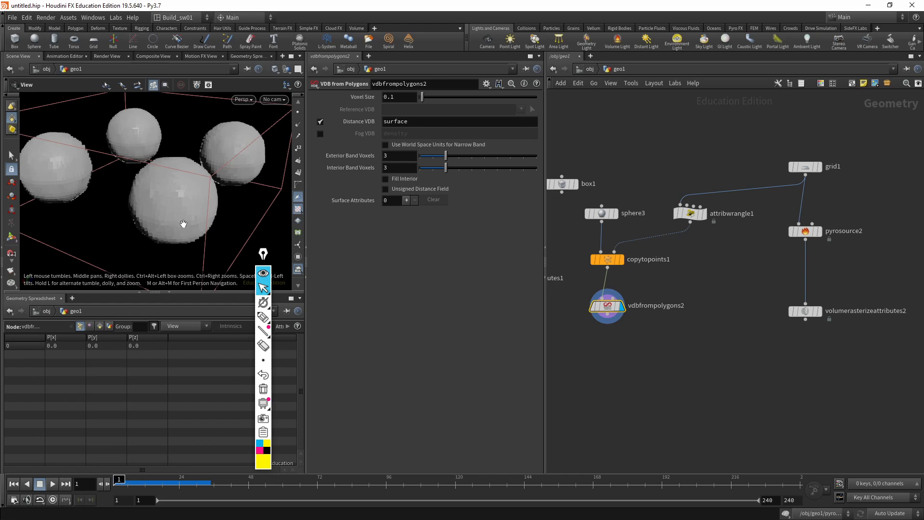
Set f@pscale to 2 in the VEXpression of attribwrangle1 and view the enlarged spheres
{"action": "left_click", "coordinate": [688, 213]}
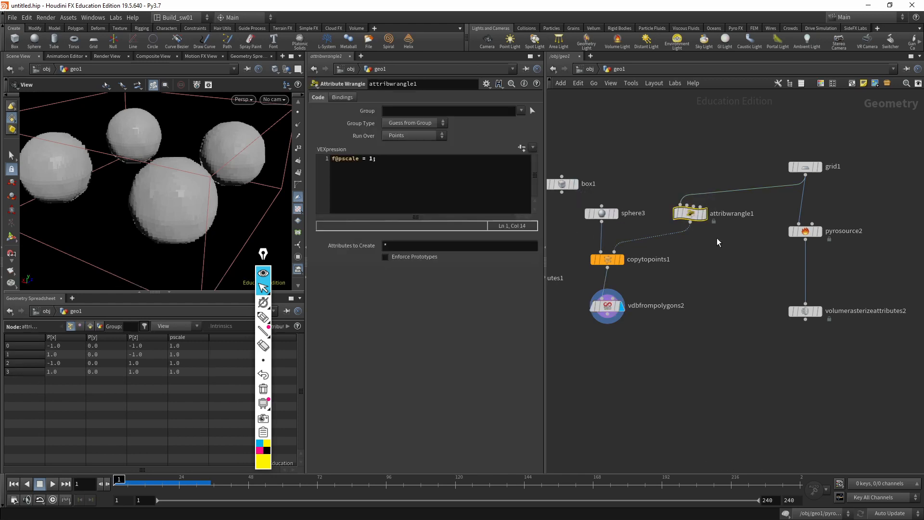
{"action": "left_click", "coordinate": [372, 160]}
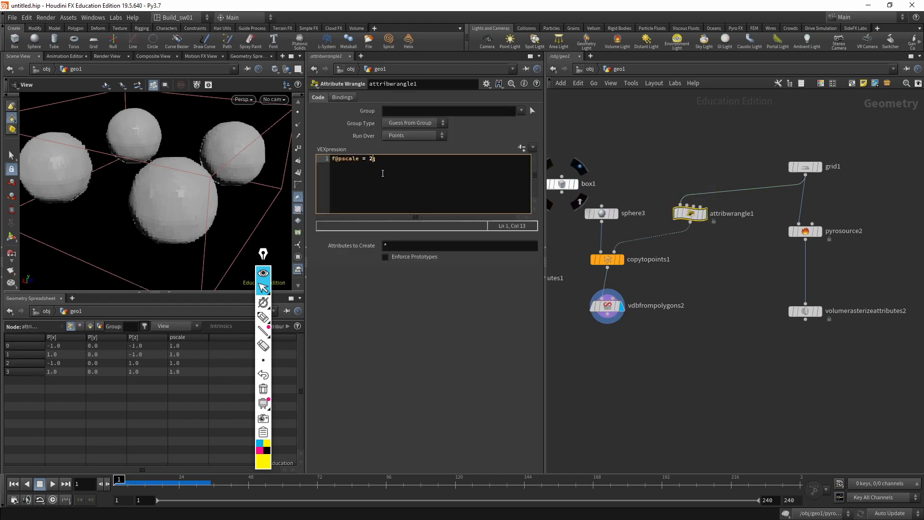
{"action": "key", "text": "ctrl+Return"}
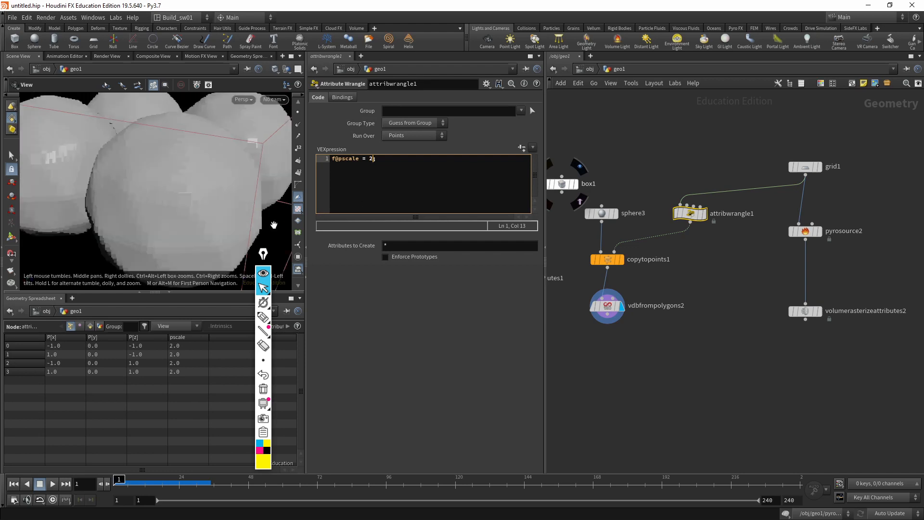
{"action": "scroll", "coordinate": [168, 193], "scroll_direction": "down", "scroll_amount": 4}
{"action": "left_click_drag", "start_coordinate": [128, 163], "coordinate": [190, 183]}
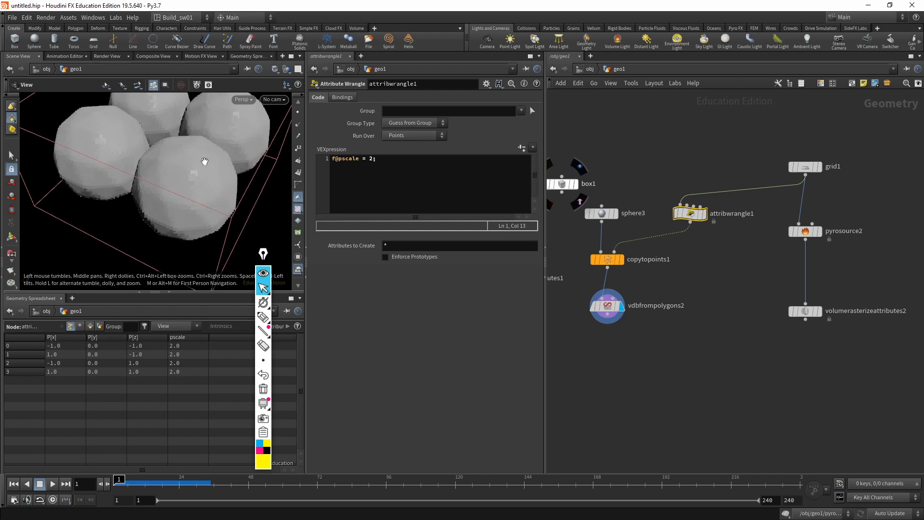
{"action": "mouse_move", "coordinate": [177, 173]}
{"action": "left_mouse_down"}
{"action": "mouse_move", "coordinate": [188, 207]}
{"action": "mouse_move", "coordinate": [164, 129]}
{"action": "mouse_move", "coordinate": [175, 178]}
{"action": "left_mouse_up"}
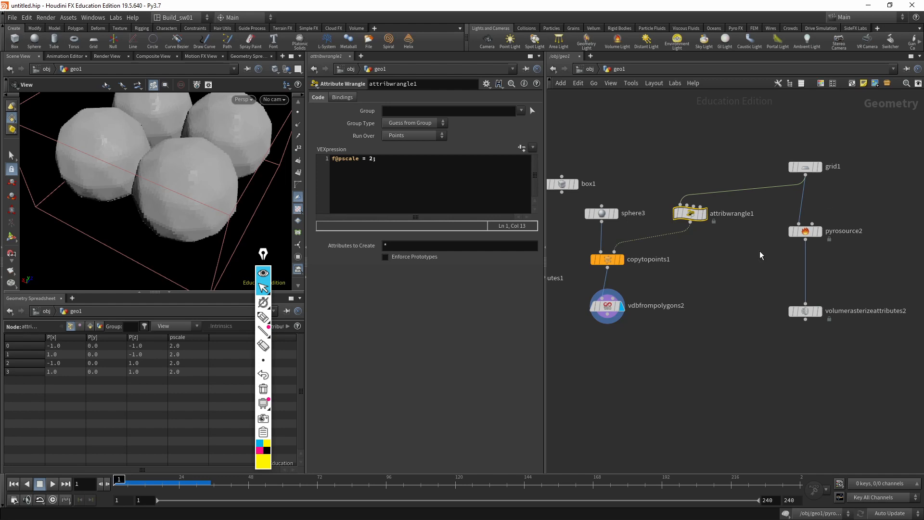
Place an Add node in an empty area of the network beside the existing node chains
{"action": "middle_click_drag", "start_coordinate": [760, 252], "coordinate": [728, 219]}
{"action": "left_click_drag", "start_coordinate": [697, 134], "coordinate": [643, 226]}
{"action": "middle_click_drag", "start_coordinate": [701, 214], "coordinate": [613, 236]}
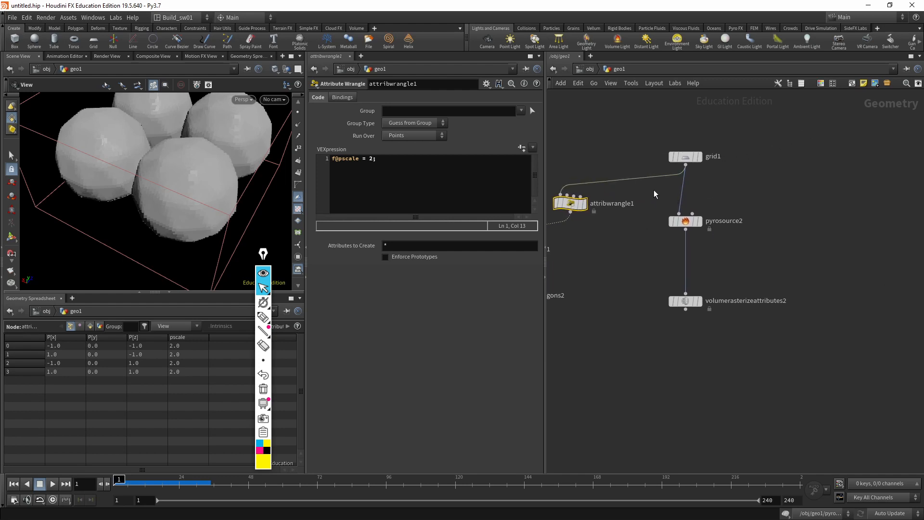
{"action": "left_click_drag", "start_coordinate": [684, 158], "coordinate": [700, 151]}
{"action": "middle_click_drag", "start_coordinate": [673, 194], "coordinate": [719, 203]}
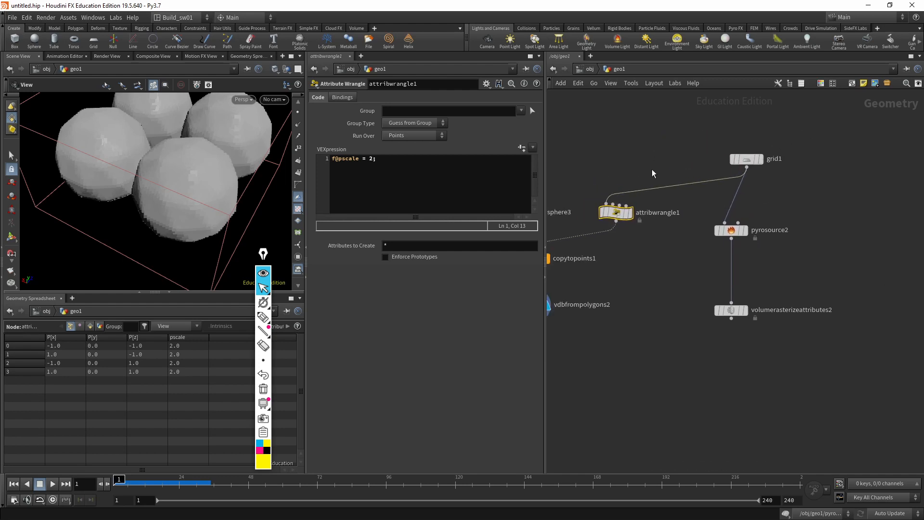
{"action": "left_click_drag", "start_coordinate": [655, 160], "coordinate": [693, 156]}
{"action": "middle_click_drag", "start_coordinate": [645, 166], "coordinate": [680, 166]}
{"action": "left_click_drag", "start_coordinate": [576, 210], "coordinate": [698, 143]}
{"action": "middle_click_drag", "start_coordinate": [737, 141], "coordinate": [689, 123]}
{"action": "left_click_drag", "start_coordinate": [734, 143], "coordinate": [709, 158]}
{"action": "middle_click_drag", "start_coordinate": [774, 170], "coordinate": [567, 164]}
{"action": "key", "text": "Tab"}
{"action": "type", "text": "sph"}
{"action": "key", "text": "Return"}
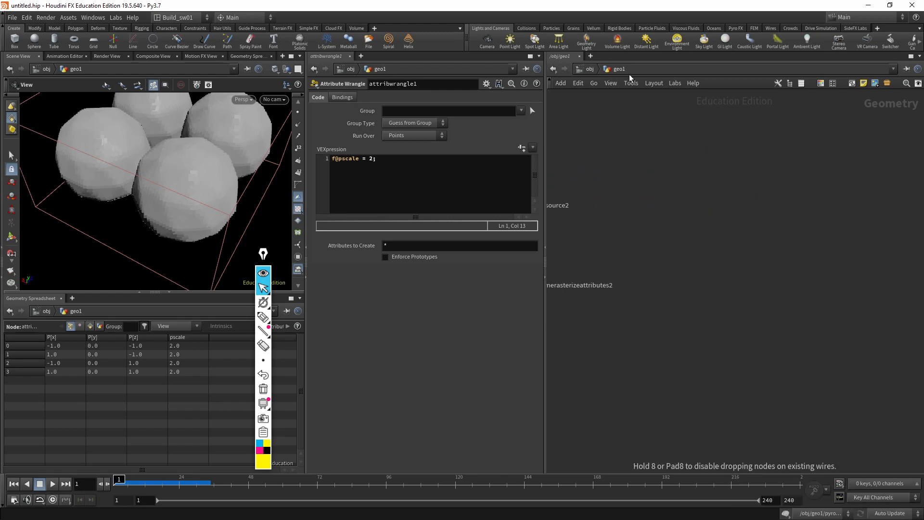
{"action": "left_click", "coordinate": [708, 189]}
{"action": "middle_click_drag", "start_coordinate": [695, 204], "coordinate": [660, 211]}
Place a Pyro Solver node below the Add node
{"action": "key", "text": "Tab"}
{"action": "type", "text": "pyr"}
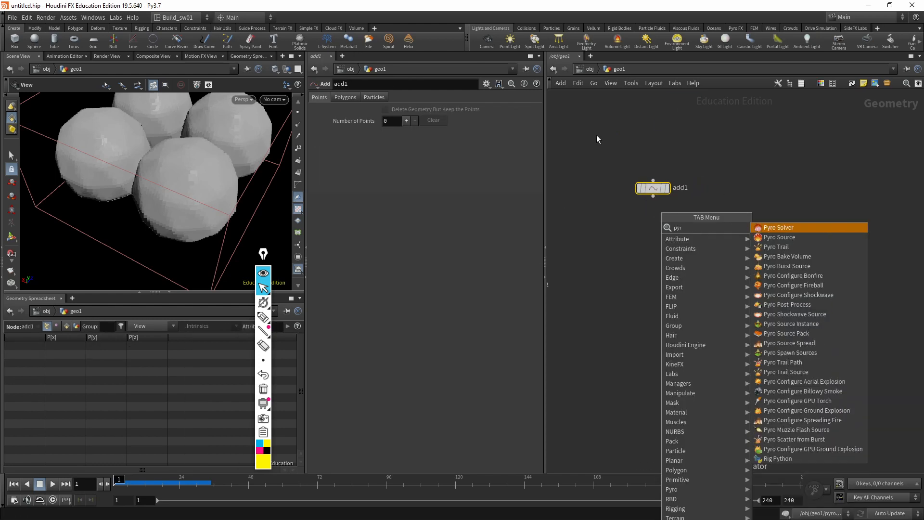
{"action": "key", "text": "Return"}
{"action": "left_click", "coordinate": [597, 135]}
{"action": "left_click_drag", "start_coordinate": [597, 139], "coordinate": [660, 306]}
Create a Pyro Source node between add1 and the solver, and connect add1's output to its first input
{"action": "key", "text": "Tab"}
{"action": "type", "text": "sour"}
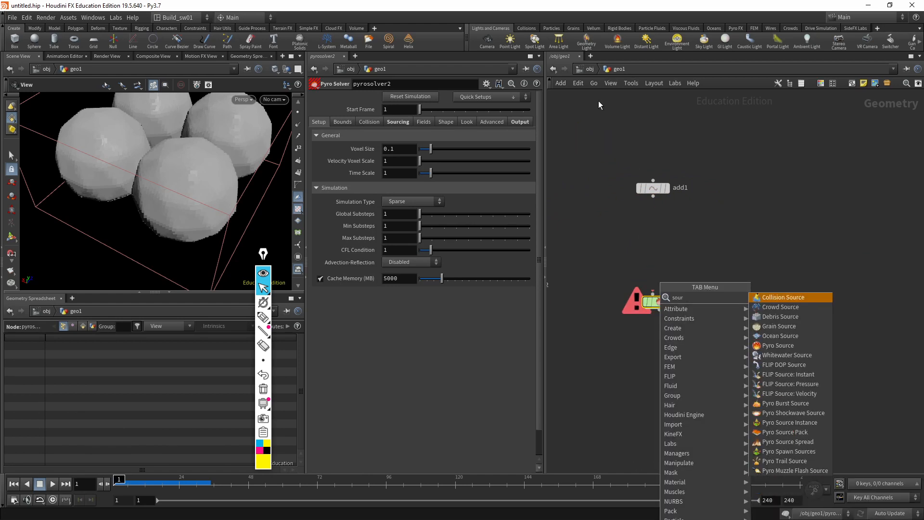
{"action": "key", "text": "Down"}
{"action": "key", "text": "Down"}
{"action": "key", "text": "Down"}
{"action": "key", "text": "Down"}
{"action": "key", "text": "Down"}
{"action": "key", "text": "Return"}
{"action": "key", "text": "slash"}
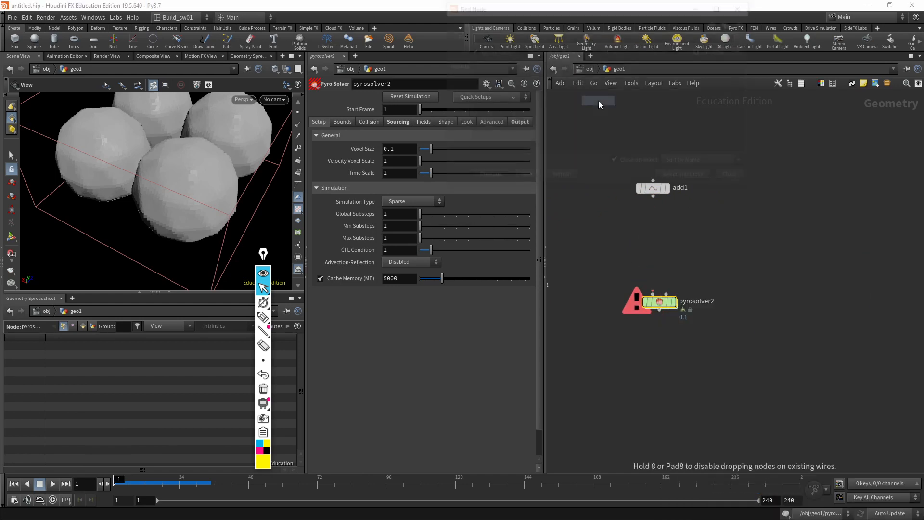
{"action": "left_click", "coordinate": [742, 180]}
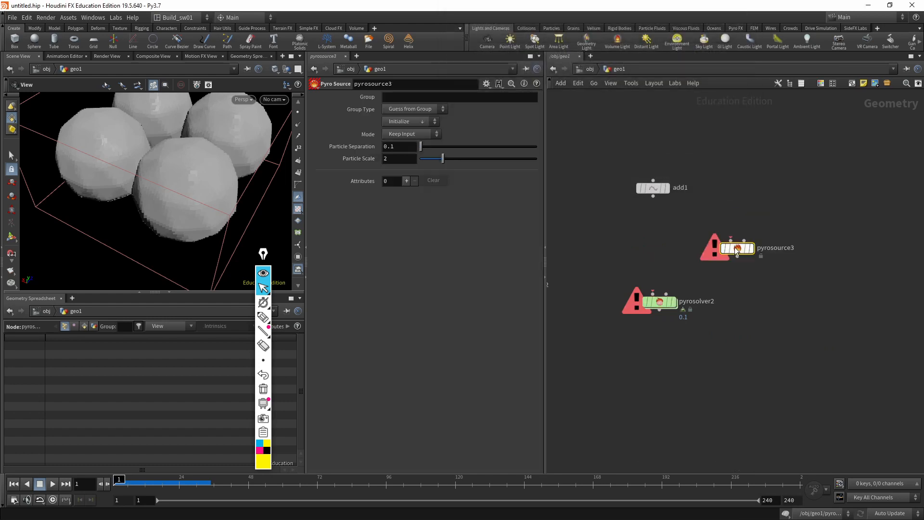
{"action": "left_click", "coordinate": [647, 229]}
{"action": "left_click_drag", "start_coordinate": [653, 196], "coordinate": [651, 227]}
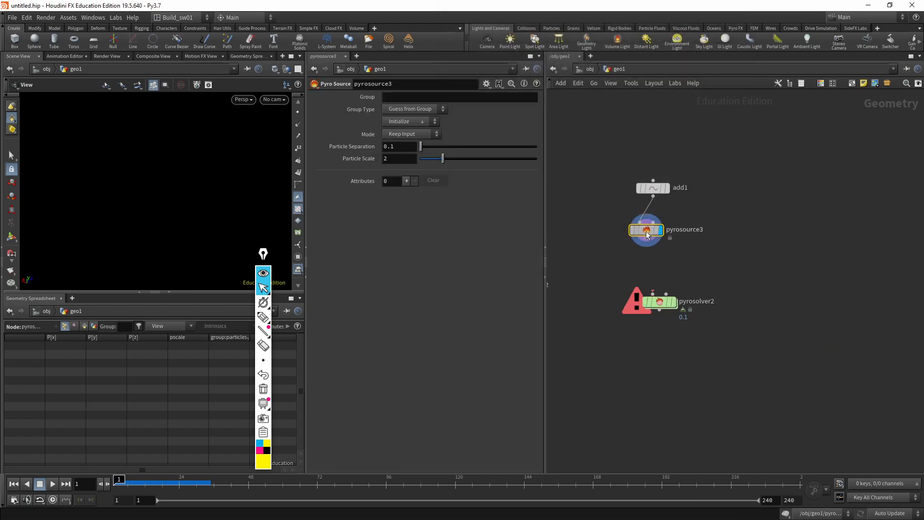
Create one point at the origin in add1 and turn on point display in the viewport
{"action": "left_click", "coordinate": [653, 188]}
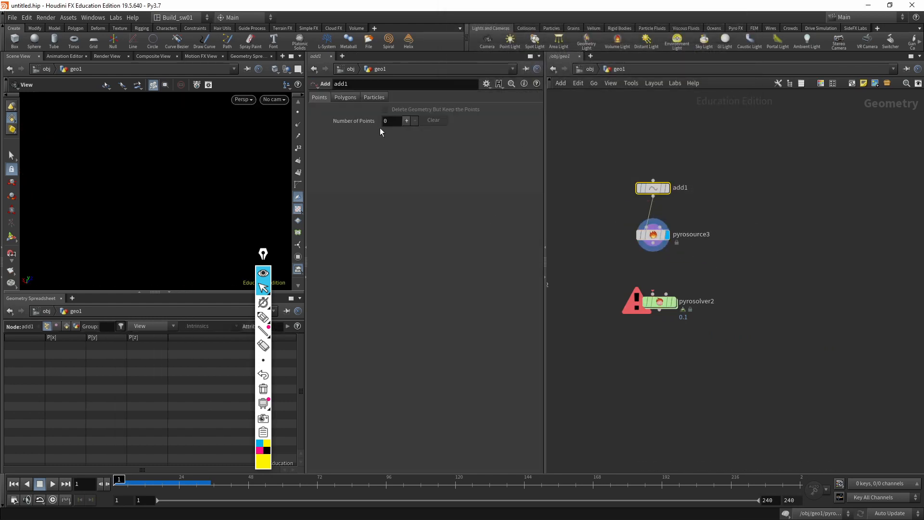
{"action": "left_click", "coordinate": [406, 121]}
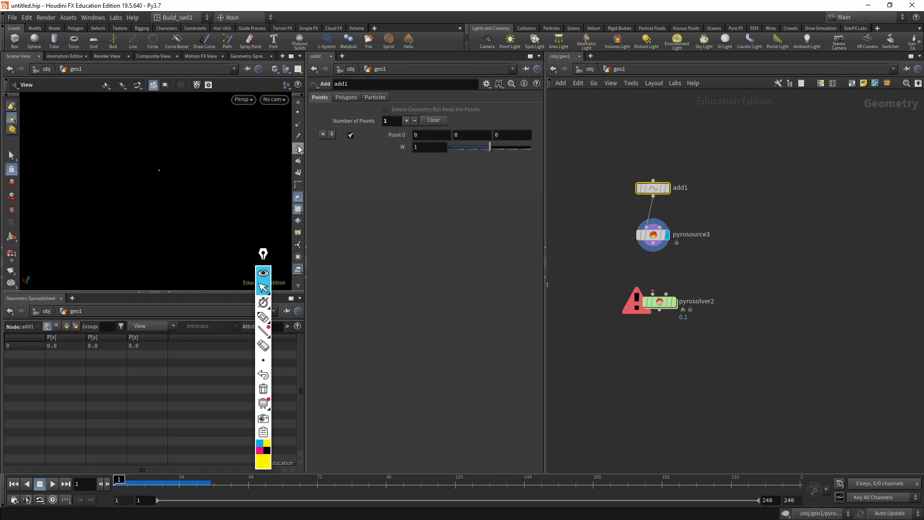
{"action": "left_click", "coordinate": [298, 112]}
{"action": "middle_click_drag", "start_coordinate": [166, 167], "coordinate": [179, 169]}
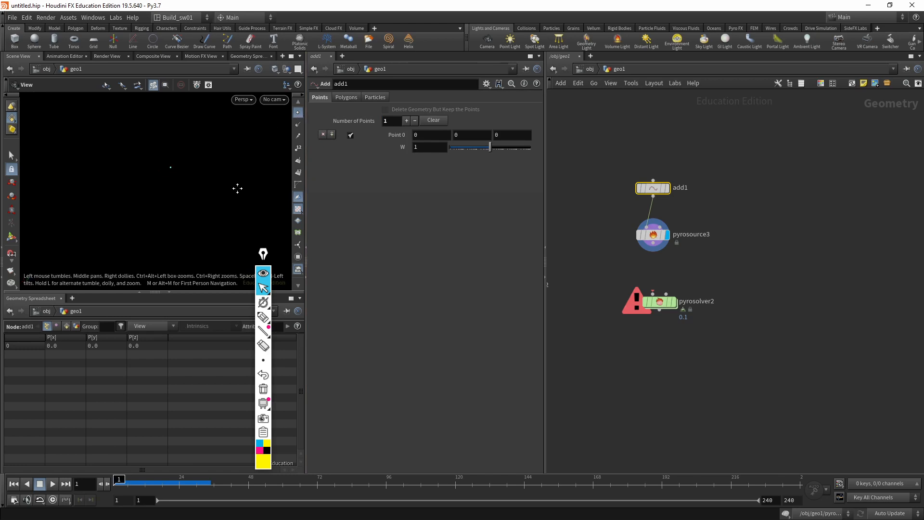
Initialize pyrosource3 with the preset that adds Density and Temperature attributes
{"action": "key", "text": "Down"}
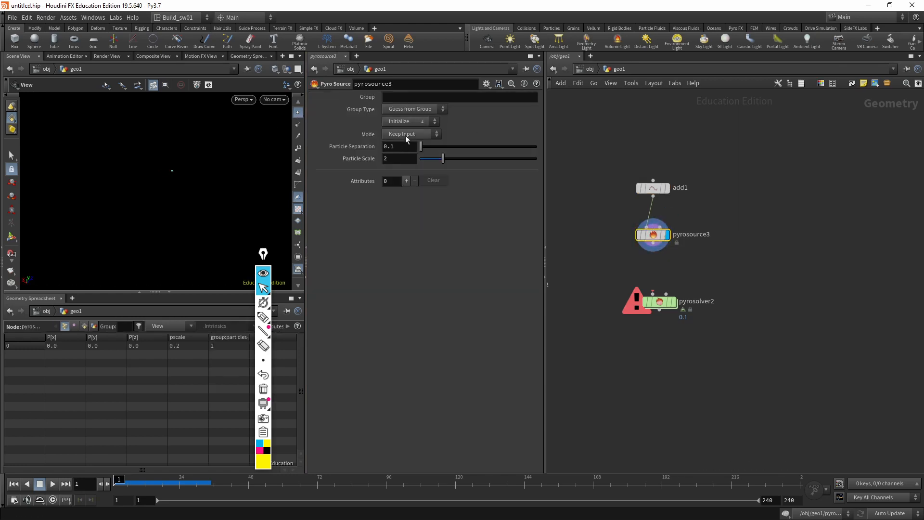
{"action": "left_click", "coordinate": [407, 122]}
{"action": "left_click", "coordinate": [422, 151]}
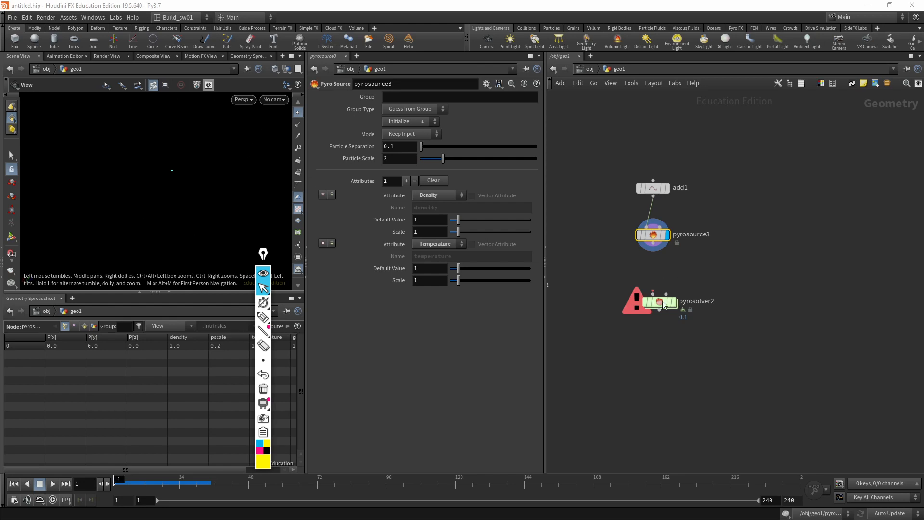
Move pyrosolver2 further down and place a displayed Volume Rasterize Attributes node below pyrosource3, connected to its output
{"action": "left_click_drag", "start_coordinate": [659, 301], "coordinate": [654, 354]}
{"action": "key", "text": "Tab"}
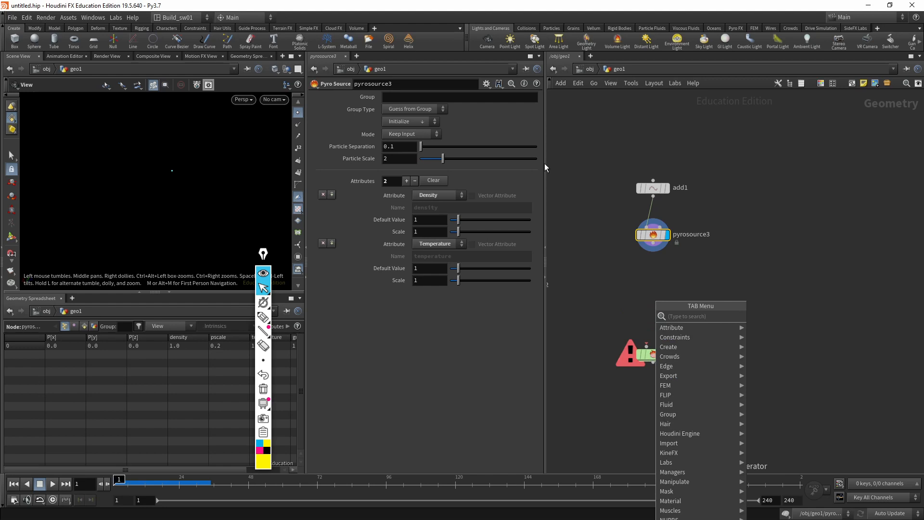
{"action": "type", "text": "raste"}
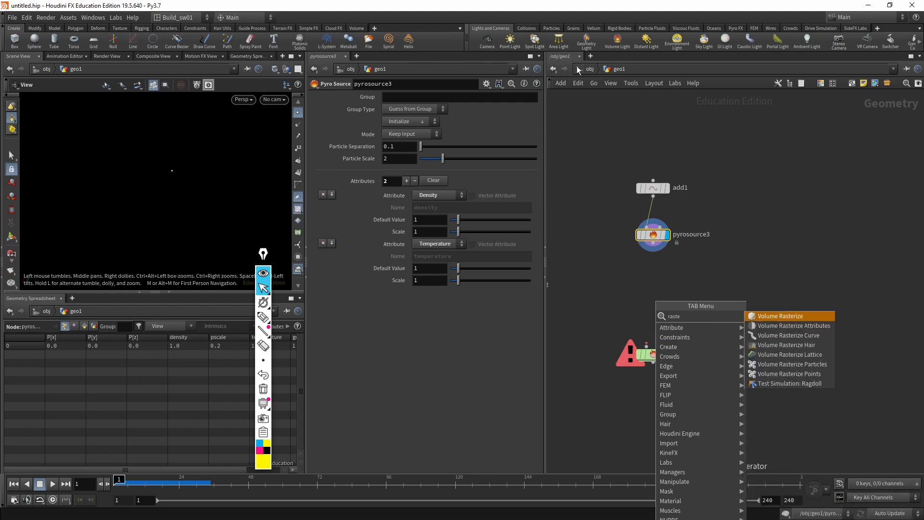
{"action": "key", "text": "Return"}
{"action": "key", "text": "Tab"}
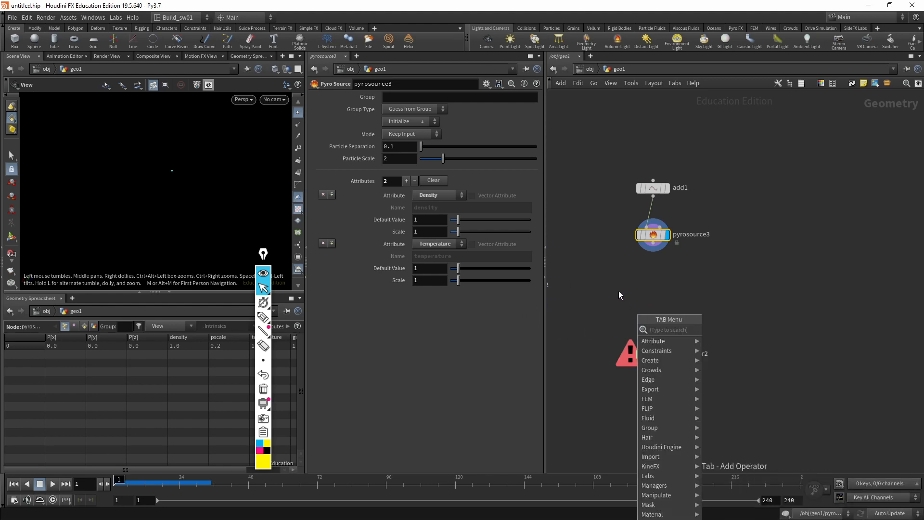
{"action": "type", "text": "rast"}
{"action": "left_click", "coordinate": [758, 339]}
{"action": "left_click", "coordinate": [660, 261]}
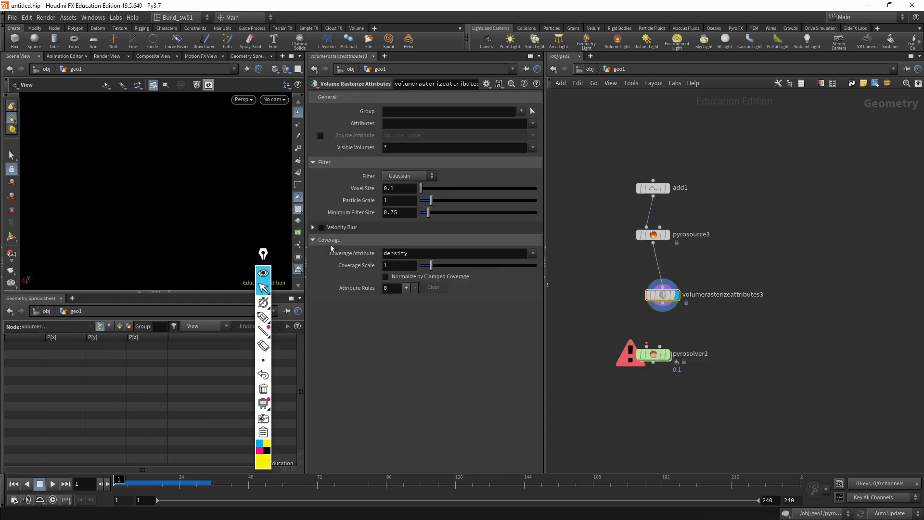
Set the attributes of volumerasterizeattributes3 to density, temperature and pscale, and align the node under pyrosource3
{"action": "left_click", "coordinate": [533, 123]}
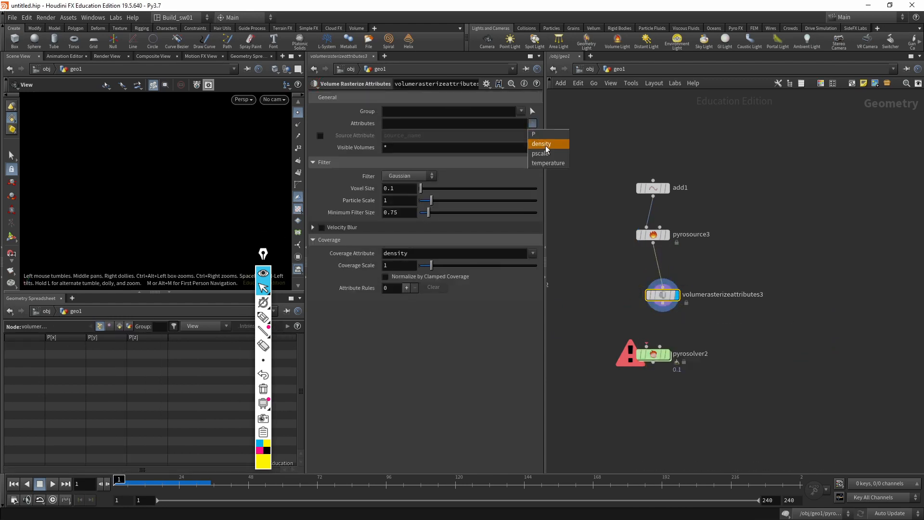
{"action": "left_click", "coordinate": [542, 143]}
{"action": "left_click", "coordinate": [533, 124]}
{"action": "left_click", "coordinate": [544, 164]}
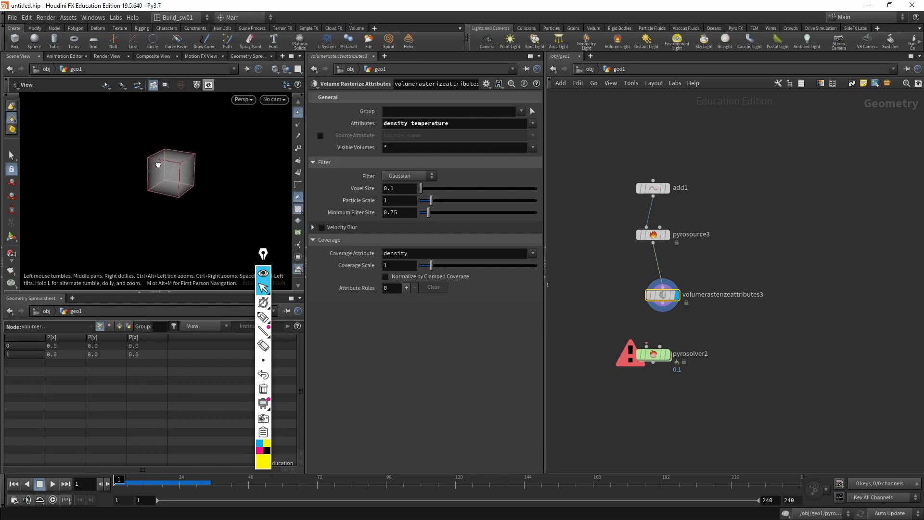
{"action": "left_click_drag", "start_coordinate": [661, 305], "coordinate": [651, 300]}
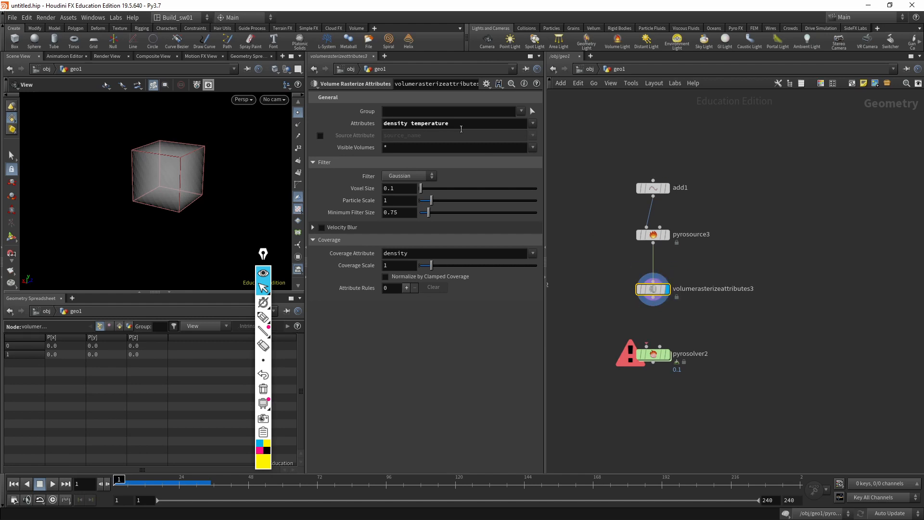
{"action": "left_click", "coordinate": [533, 124]}
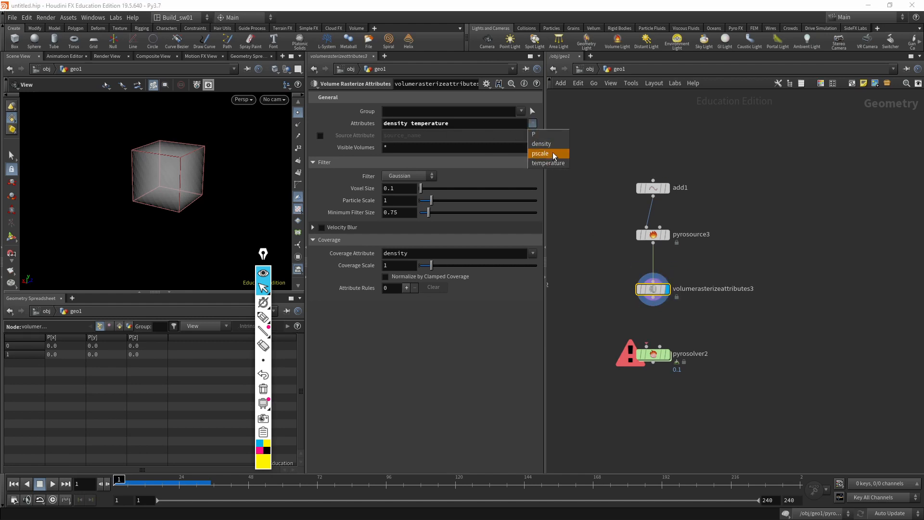
{"action": "left_click", "coordinate": [547, 151]}
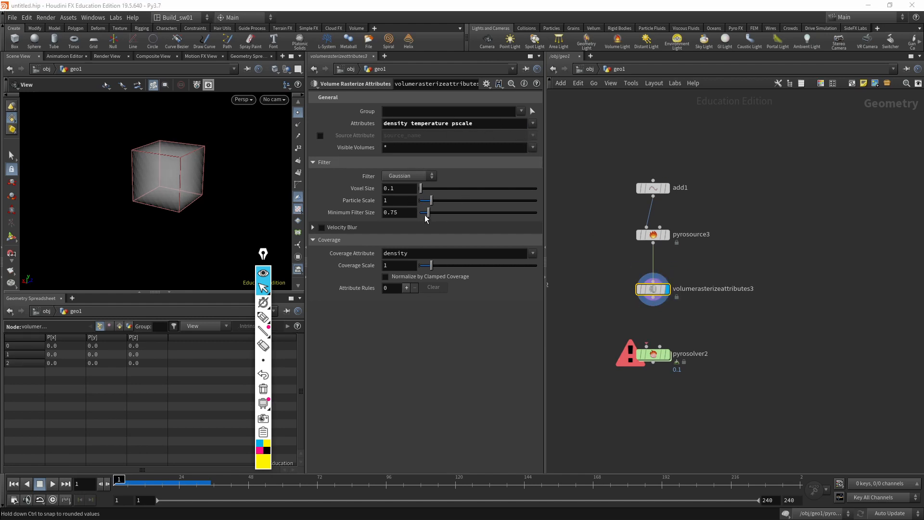
Try a Voxel Size of 0.04 on volumerasterizeattributes3 and undo it
{"action": "left_click_drag", "start_coordinate": [422, 190], "coordinate": [422, 191]}
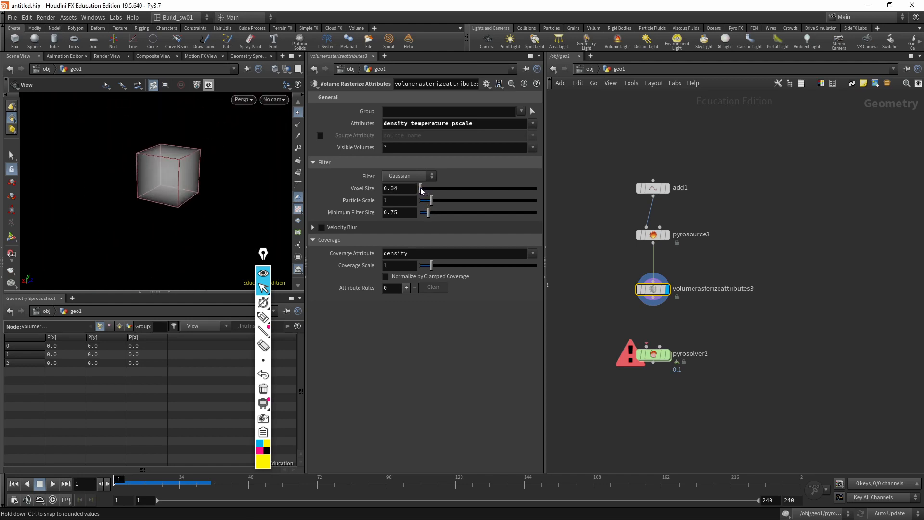
{"action": "key", "text": "ctrl+z"}
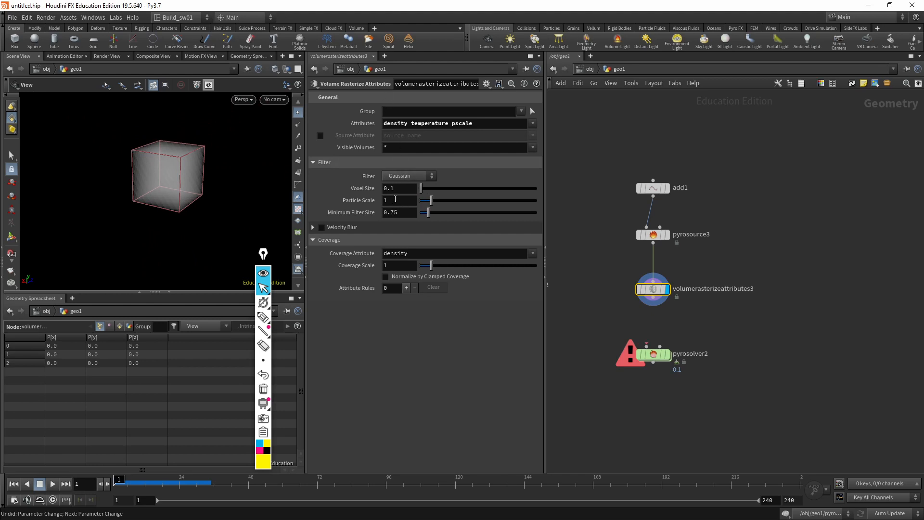
Connect the output of volumerasterizeattributes3 to the first input of pyrosolver2
{"action": "left_click_drag", "start_coordinate": [659, 292], "coordinate": [659, 289]}
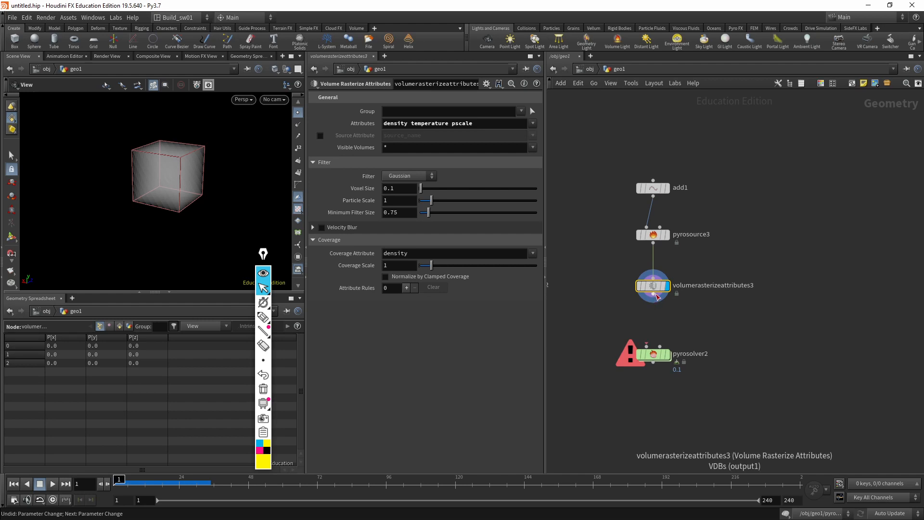
{"action": "left_click_drag", "start_coordinate": [655, 294], "coordinate": [646, 345]}
{"action": "middle_click_drag", "start_coordinate": [651, 340], "coordinate": [653, 366]}
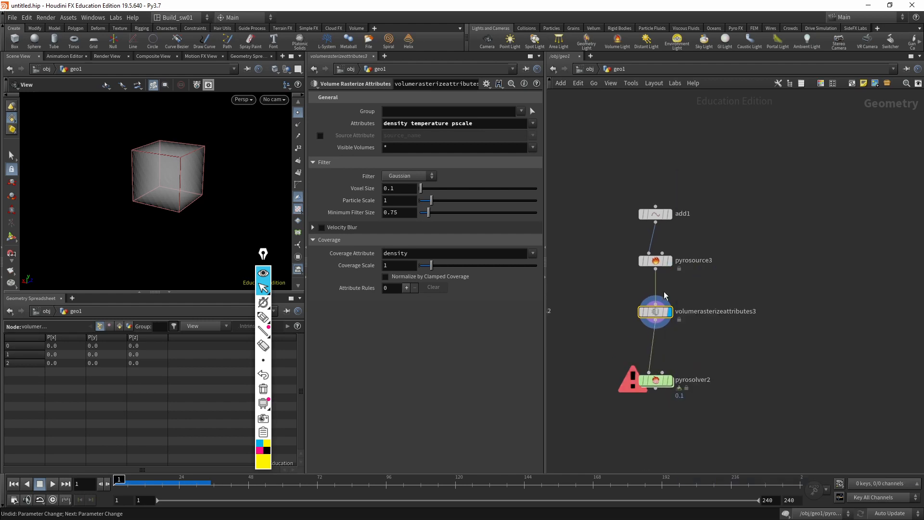
Remove pscale from the attributes of volumerasterizeattributes3, leaving density and temperature, and check the node's info
{"action": "middle_click", "coordinate": [649, 260]}
{"action": "double_click", "coordinate": [455, 124]}
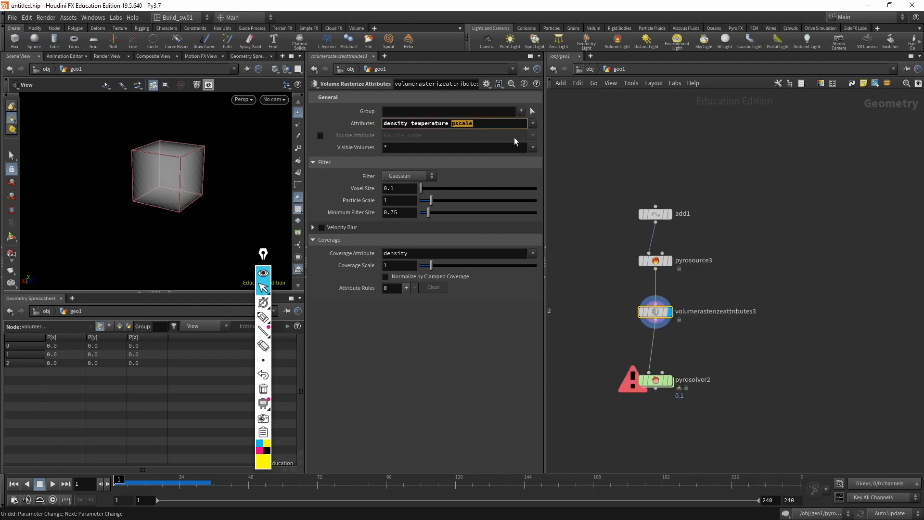
{"action": "key", "text": "BackSpace"}
{"action": "key", "text": "Return"}
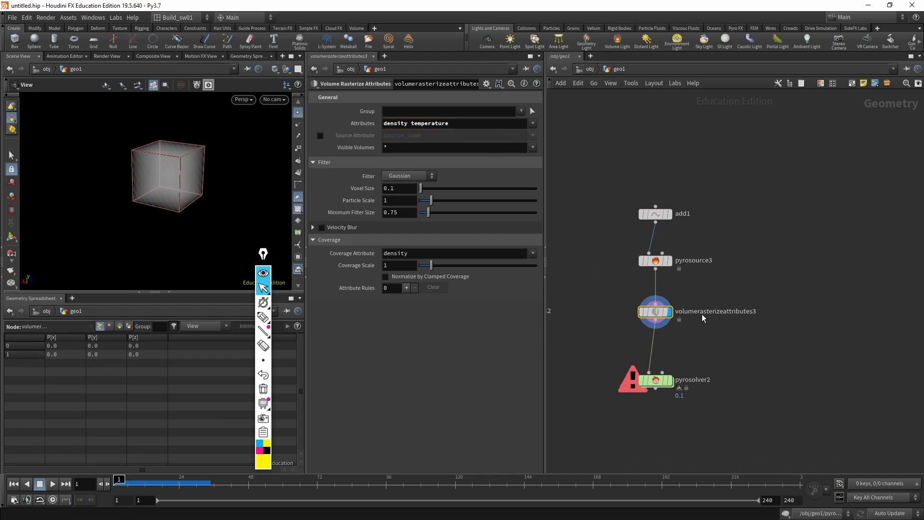
{"action": "middle_click_drag", "start_coordinate": [701, 315], "coordinate": [690, 233]}
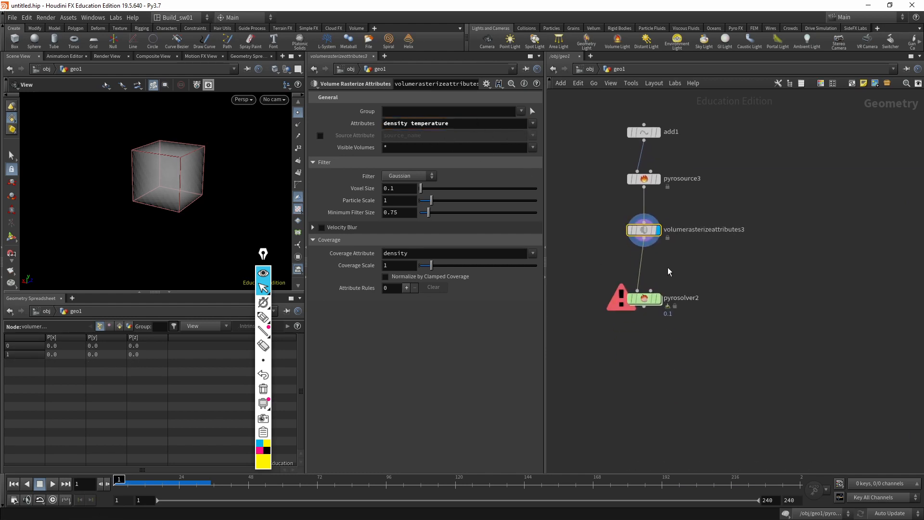
{"action": "middle_click", "coordinate": [644, 230]}
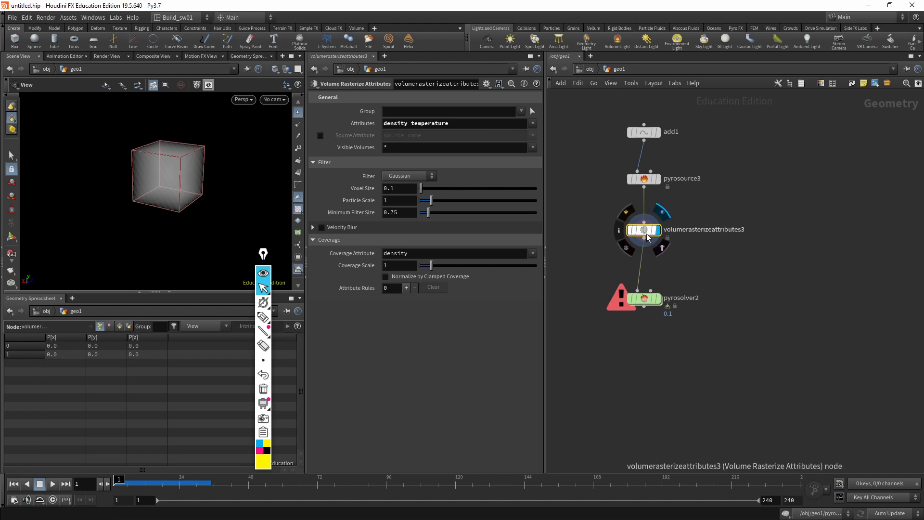
Display and select pyrosolver2, play its simulation and scrub back to frame 2
{"action": "left_click", "coordinate": [658, 299]}
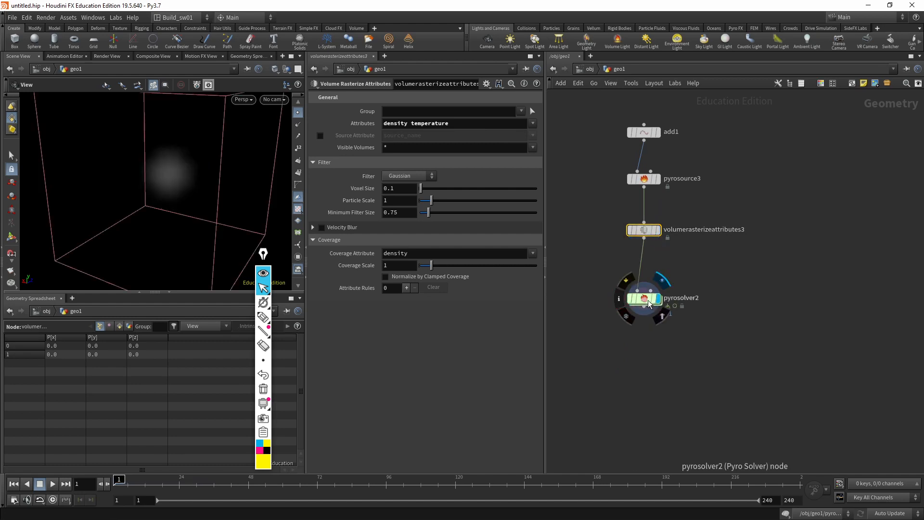
{"action": "left_click", "coordinate": [644, 299]}
{"action": "left_click", "coordinate": [52, 486]}
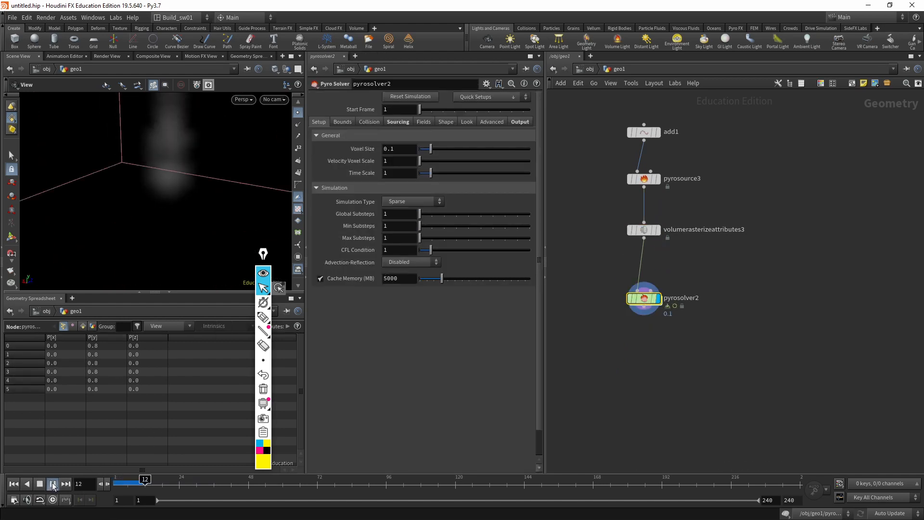
{"action": "left_click", "coordinate": [151, 479]}
{"action": "left_click_drag", "start_coordinate": [151, 479], "coordinate": [119, 479]}
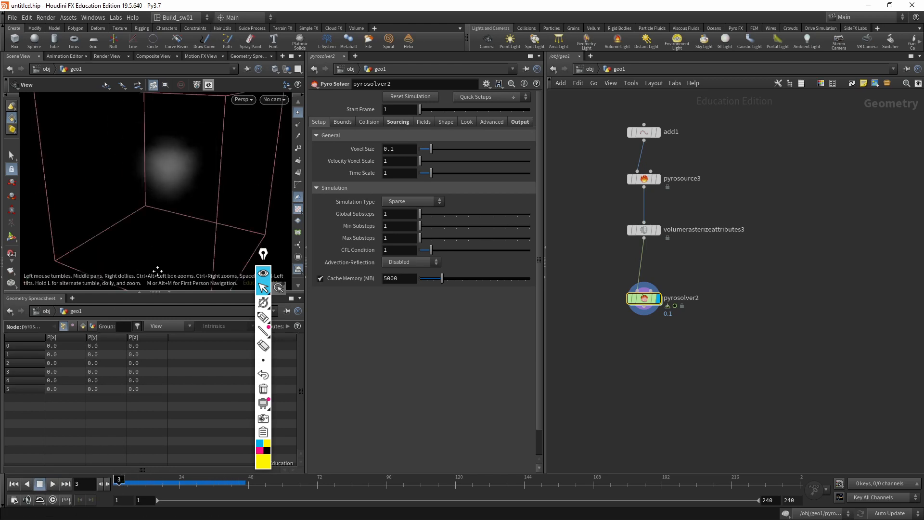
{"action": "left_click_drag", "start_coordinate": [156, 270], "coordinate": [196, 221]}
{"action": "scroll", "coordinate": [196, 221], "scroll_direction": "down", "scroll_amount": 4}
{"action": "left_click_drag", "start_coordinate": [149, 478], "coordinate": [119, 479]}
Annotate beside volumerasterizeattributes3 with an arrow to the handwritten note "voxels – importar", followed by an arrow to "inicializa"
{"action": "scroll", "coordinate": [664, 256], "scroll_direction": "up", "scroll_amount": 2}
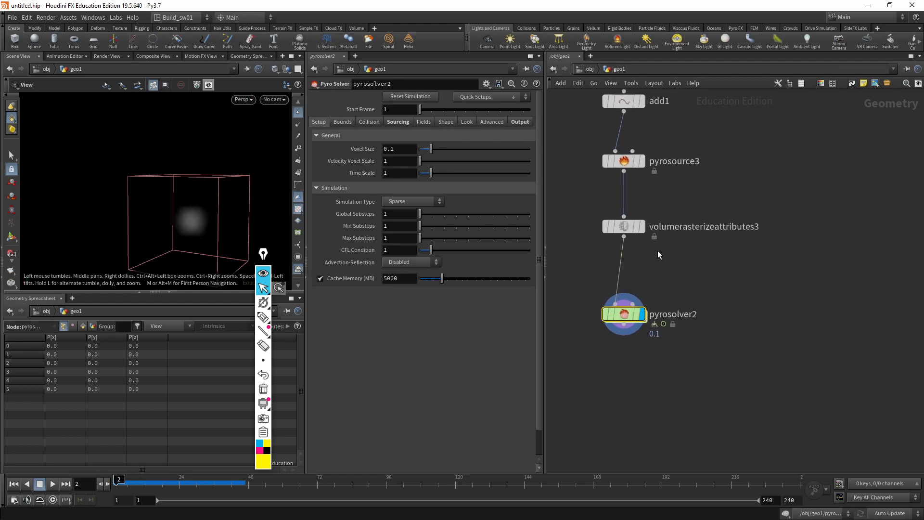
{"action": "left_click", "coordinate": [267, 317]}
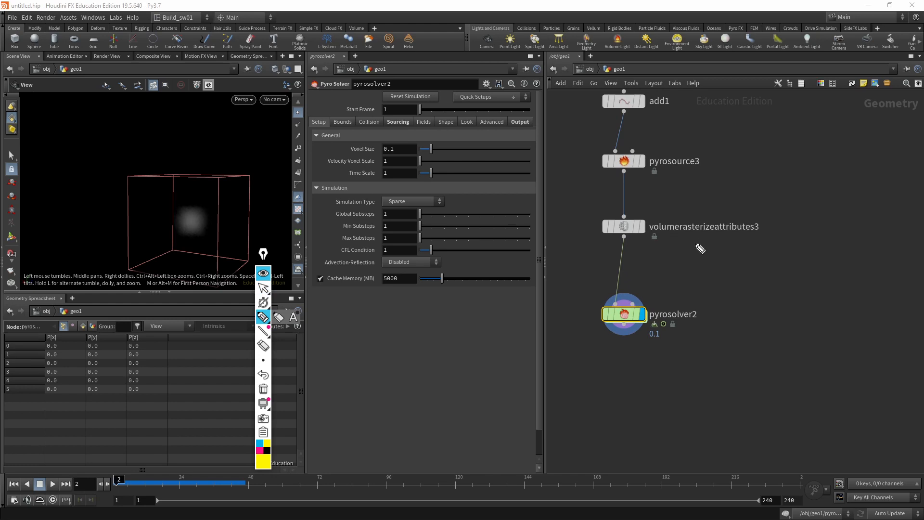
{"action": "mouse_move", "coordinate": [695, 233]}
{"action": "left_mouse_down"}
{"action": "mouse_move", "coordinate": [697, 255]}
{"action": "mouse_move", "coordinate": [704, 249]}
{"action": "mouse_move", "coordinate": [684, 276]}
{"action": "mouse_move", "coordinate": [714, 282]}
{"action": "left_mouse_up"}
{"action": "mouse_move", "coordinate": [714, 271]}
{"action": "left_mouse_down"}
{"action": "mouse_move", "coordinate": [705, 282]}
{"action": "mouse_move", "coordinate": [725, 281]}
{"action": "left_mouse_up"}
{"action": "left_click_drag", "start_coordinate": [727, 263], "coordinate": [729, 280]}
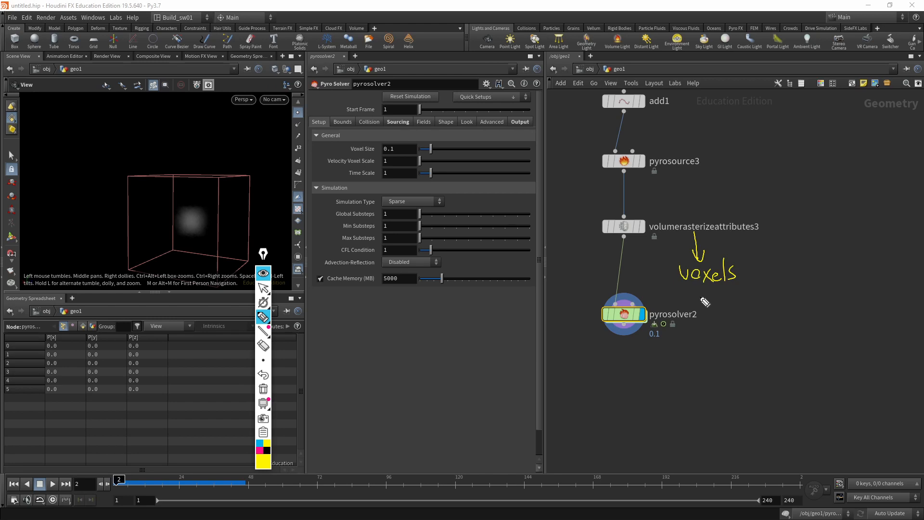
{"action": "mouse_move", "coordinate": [750, 274]}
{"action": "left_mouse_down"}
{"action": "mouse_move", "coordinate": [853, 266]}
{"action": "mouse_move", "coordinate": [837, 252]}
{"action": "left_mouse_up"}
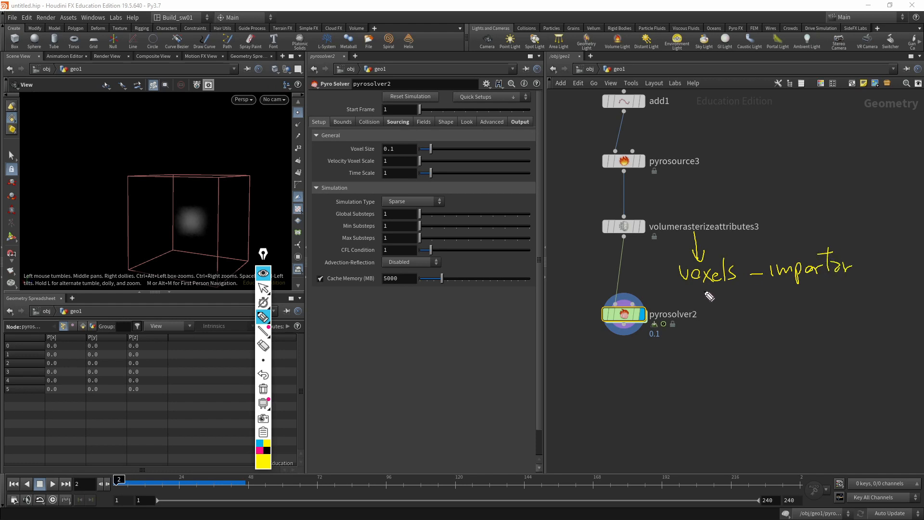
{"action": "mouse_move", "coordinate": [706, 291]}
{"action": "left_mouse_down"}
{"action": "mouse_move", "coordinate": [710, 311]}
{"action": "mouse_move", "coordinate": [685, 343]}
{"action": "mouse_move", "coordinate": [791, 335]}
{"action": "mouse_move", "coordinate": [784, 340]}
{"action": "left_mouse_up"}
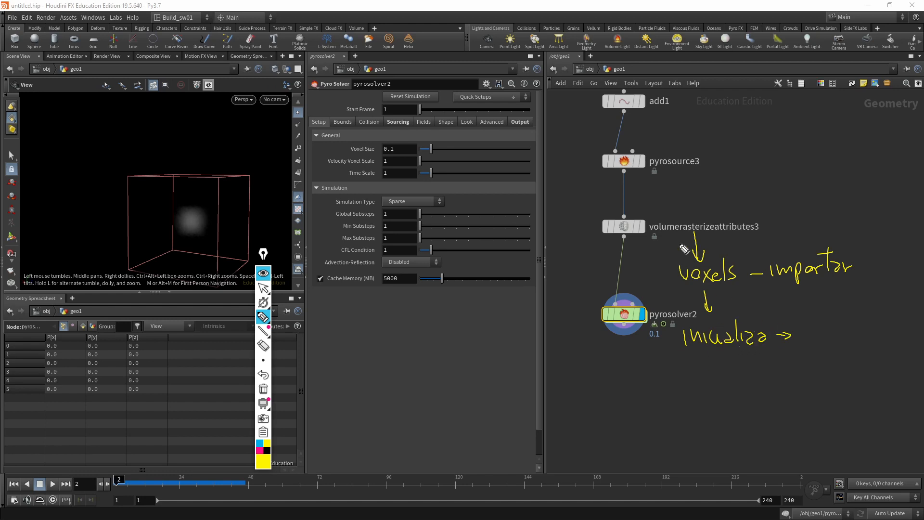
Circle volumerasterizeattributes3, draw an arrow from it to pyrosolver2, and write "reinterpreta" after the "inicializa" note
{"action": "mouse_move", "coordinate": [650, 206]}
{"action": "left_mouse_down"}
{"action": "mouse_move", "coordinate": [642, 204]}
{"action": "mouse_move", "coordinate": [632, 262]}
{"action": "mouse_move", "coordinate": [655, 203]}
{"action": "mouse_move", "coordinate": [640, 201]}
{"action": "left_mouse_up"}
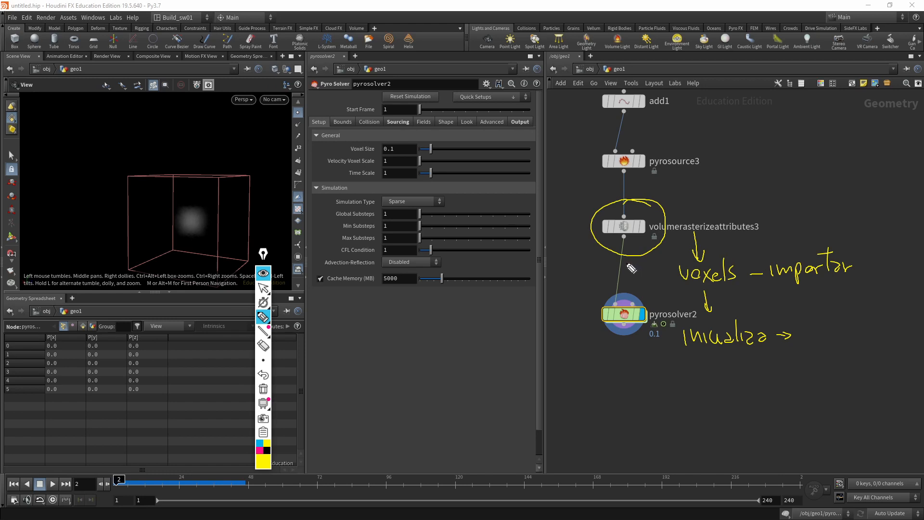
{"action": "left_click_drag", "start_coordinate": [631, 265], "coordinate": [631, 302]}
{"action": "mouse_move", "coordinate": [801, 329]}
{"action": "left_mouse_down"}
{"action": "mouse_move", "coordinate": [805, 343]}
{"action": "mouse_move", "coordinate": [814, 331]}
{"action": "mouse_move", "coordinate": [874, 333]}
{"action": "mouse_move", "coordinate": [888, 321]}
{"action": "mouse_move", "coordinate": [907, 336]}
{"action": "left_mouse_up"}
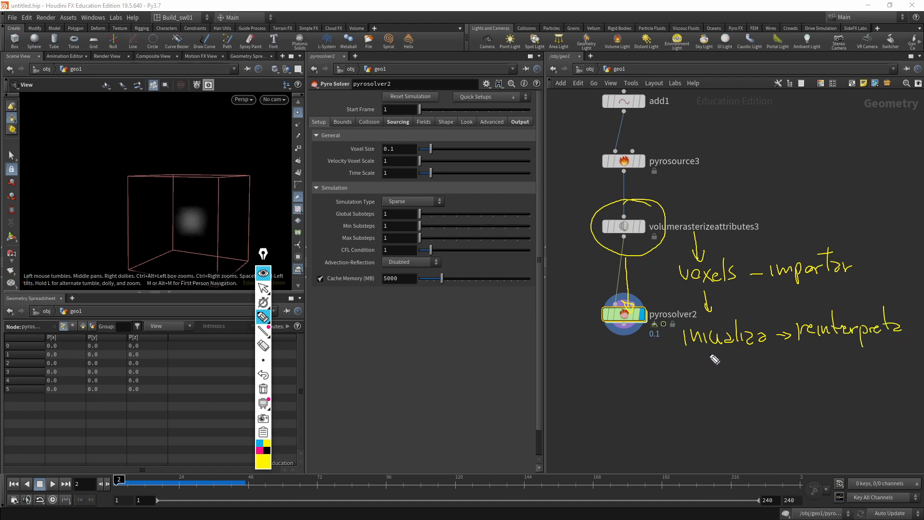
Write "solver (microsolver)" under the "inicializa" note and draw curved arrows looping between it and the "voxels" note
{"action": "mouse_move", "coordinate": [711, 354]}
{"action": "left_mouse_down"}
{"action": "mouse_move", "coordinate": [712, 380]}
{"action": "mouse_move", "coordinate": [717, 373]}
{"action": "left_mouse_up"}
{"action": "mouse_move", "coordinate": [694, 398]}
{"action": "left_mouse_down"}
{"action": "mouse_move", "coordinate": [752, 388]}
{"action": "mouse_move", "coordinate": [752, 399]}
{"action": "mouse_move", "coordinate": [790, 393]}
{"action": "left_mouse_up"}
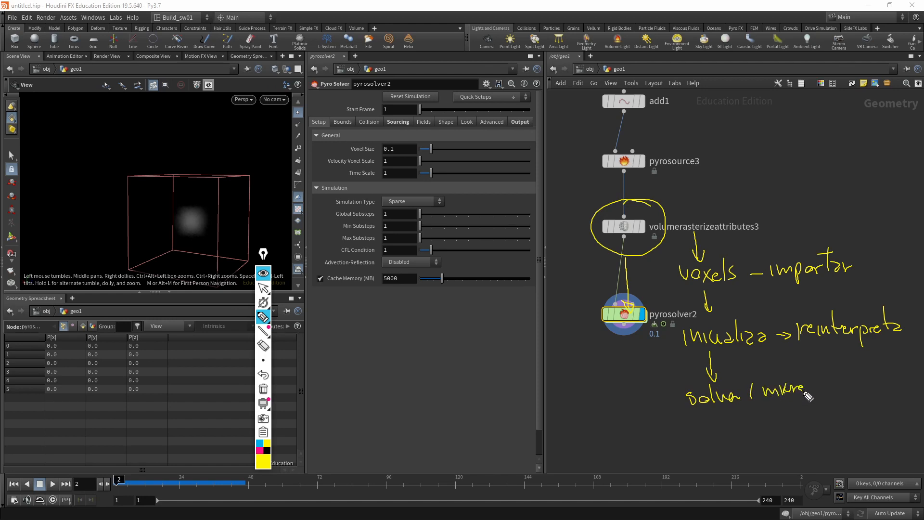
{"action": "left_click_drag", "start_coordinate": [827, 390], "coordinate": [847, 396]}
{"action": "mouse_move", "coordinate": [674, 281]}
{"action": "left_mouse_down"}
{"action": "mouse_move", "coordinate": [639, 337]}
{"action": "mouse_move", "coordinate": [680, 394]}
{"action": "left_mouse_up"}
{"action": "mouse_move", "coordinate": [882, 380]}
{"action": "left_mouse_down"}
{"action": "mouse_move", "coordinate": [908, 298]}
{"action": "mouse_move", "coordinate": [880, 256]}
{"action": "mouse_move", "coordinate": [882, 273]}
{"action": "left_mouse_up"}
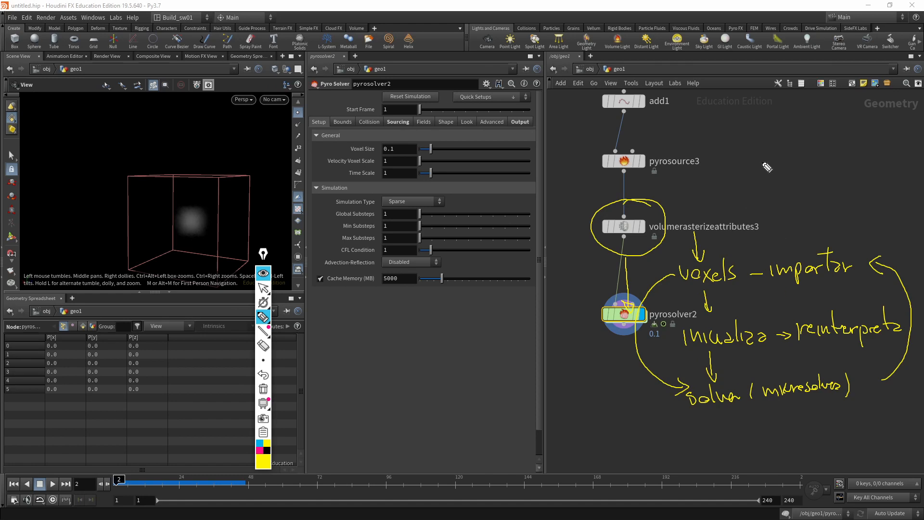
Write an underlined "Dopnet" beside pyrosource3 and clear all handwritten annotations
{"action": "left_click_drag", "start_coordinate": [773, 174], "coordinate": [842, 175]}
{"action": "left_click_drag", "start_coordinate": [831, 164], "coordinate": [847, 161]}
{"action": "left_click_drag", "start_coordinate": [774, 192], "coordinate": [841, 185]}
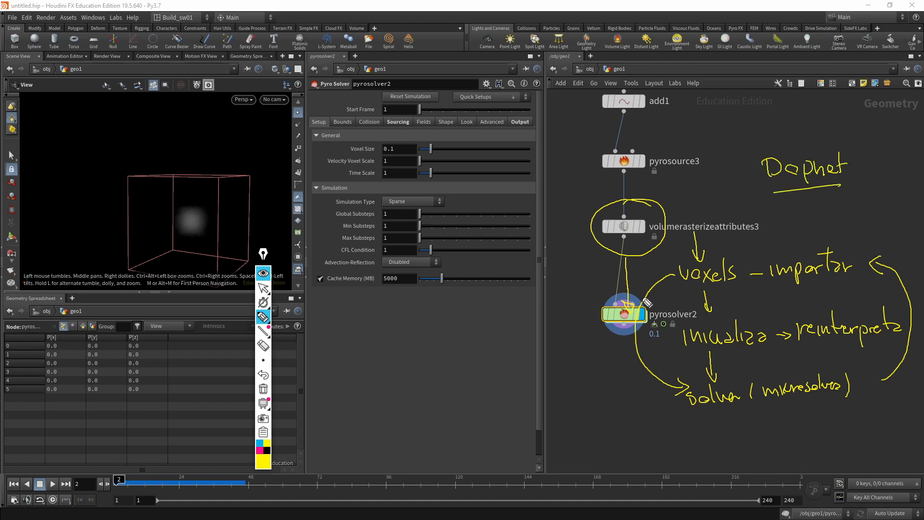
{"action": "left_click", "coordinate": [263, 288]}
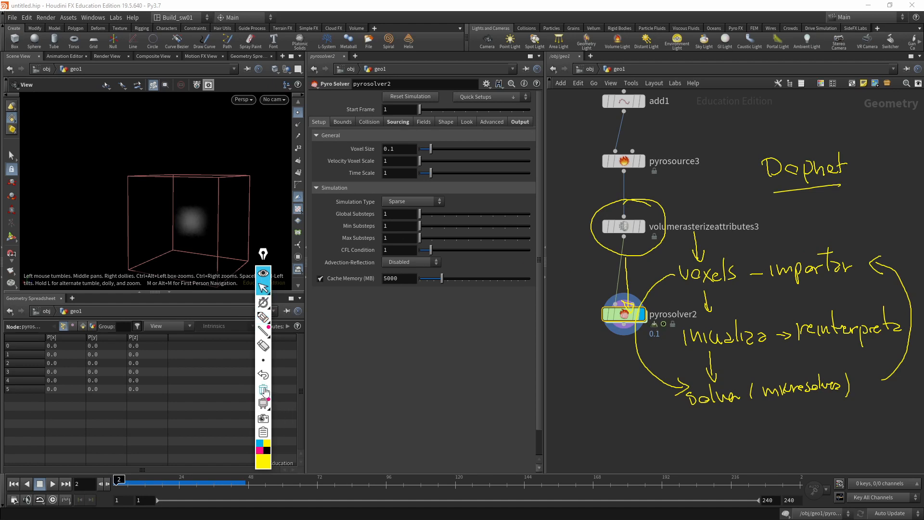
{"action": "left_click", "coordinate": [264, 389]}
Allow editing of the contents of pyrosolver2 and enter its internal network
{"action": "right_click", "coordinate": [623, 314]}
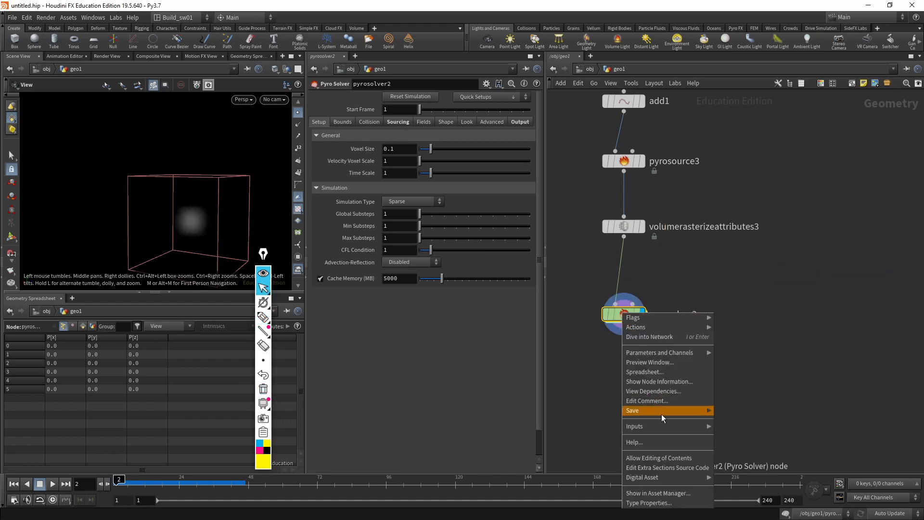
{"action": "left_click", "coordinate": [657, 458]}
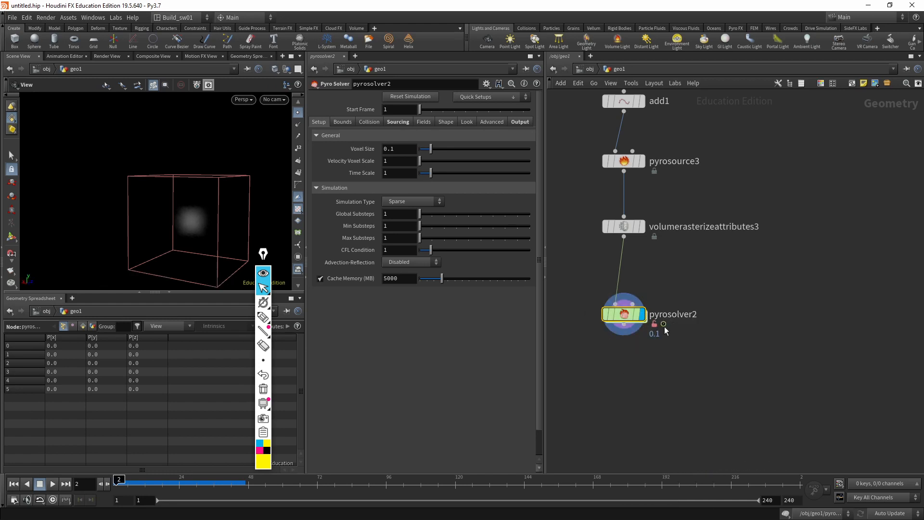
{"action": "double_click", "coordinate": [626, 315]}
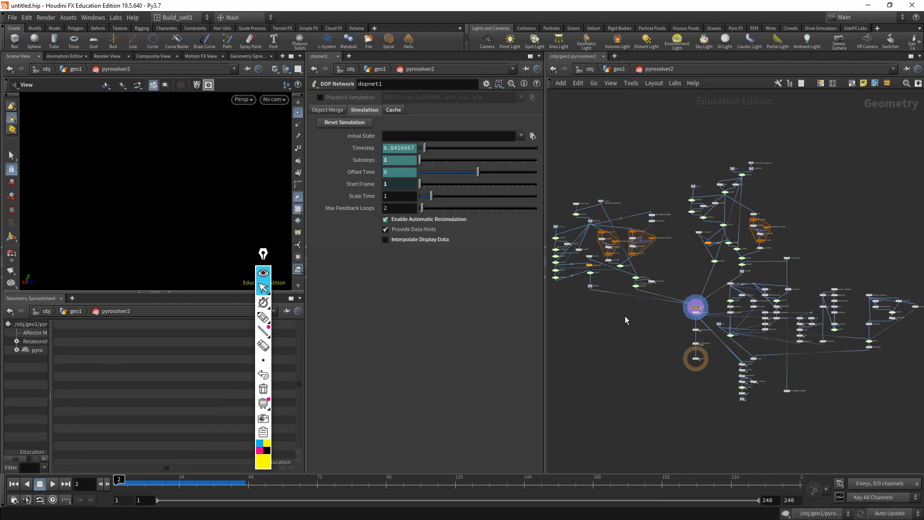
Examine the node network inside pyrosolver2 around dopnet1 and the collider branch, and return to the geo1 level
{"action": "scroll", "coordinate": [708, 298], "scroll_direction": "up", "scroll_amount": 10}
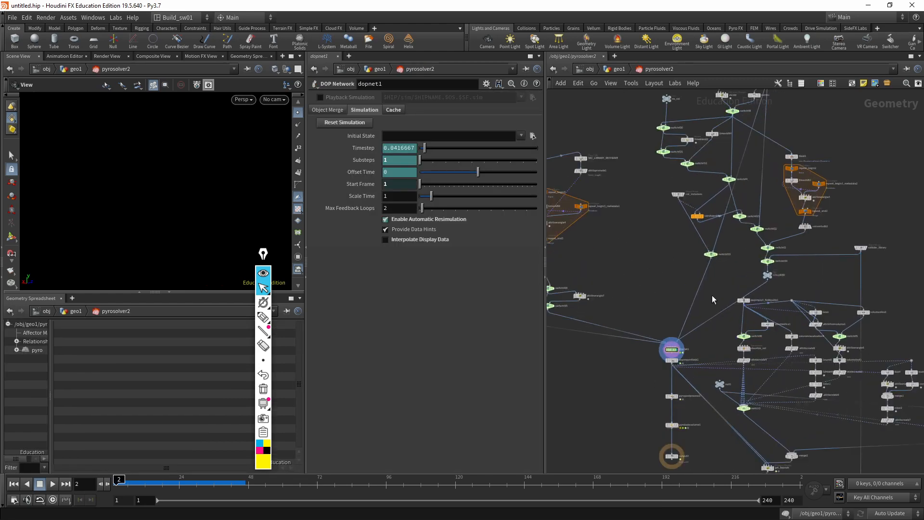
{"action": "scroll", "coordinate": [689, 378], "scroll_direction": "down", "scroll_amount": 4}
{"action": "middle_click_drag", "start_coordinate": [743, 356], "coordinate": [594, 329]}
{"action": "middle_click_drag", "start_coordinate": [764, 230], "coordinate": [860, 435]}
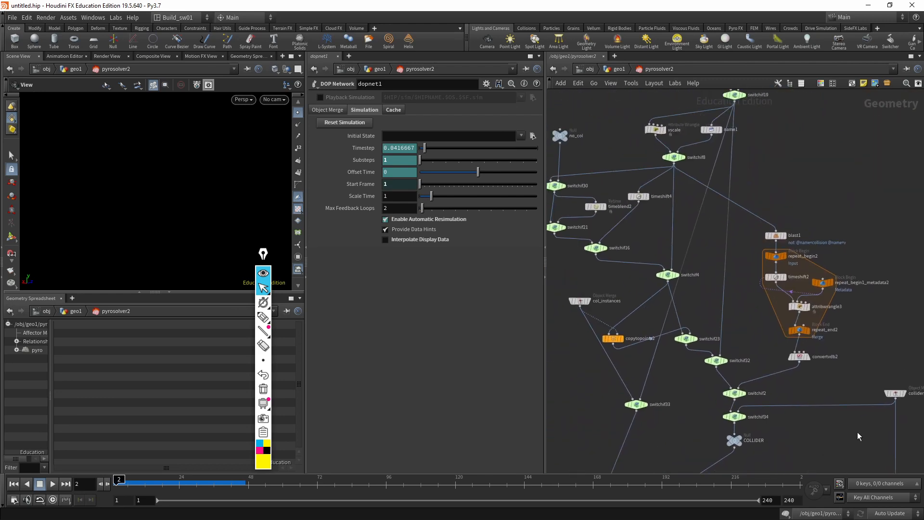
{"action": "scroll", "coordinate": [799, 385], "scroll_direction": "down", "scroll_amount": 2}
{"action": "middle_click_drag", "start_coordinate": [727, 303], "coordinate": [824, 253]}
{"action": "key", "text": "u"}
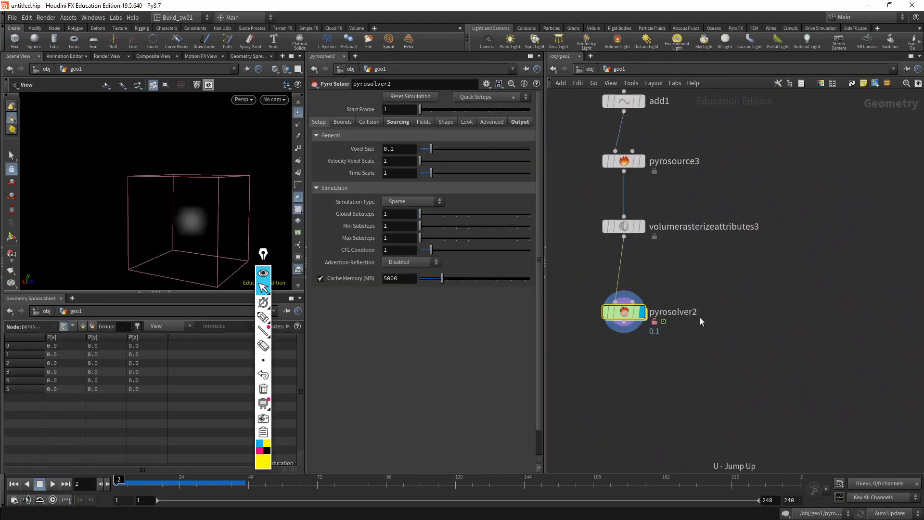
Delete the unlocked pyrosolver2 node below volumerasterizeattributes3
{"action": "middle_click_drag", "start_coordinate": [665, 283], "coordinate": [723, 328]}
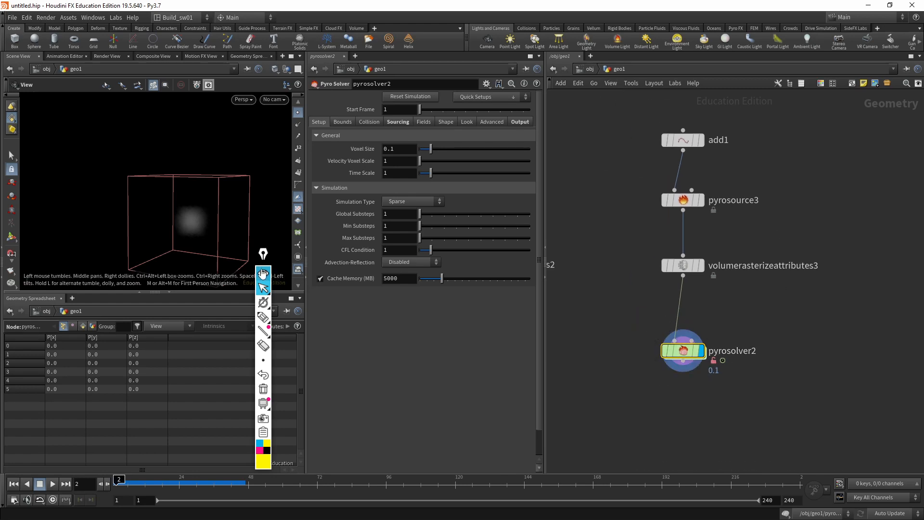
{"action": "right_click", "coordinate": [693, 343]}
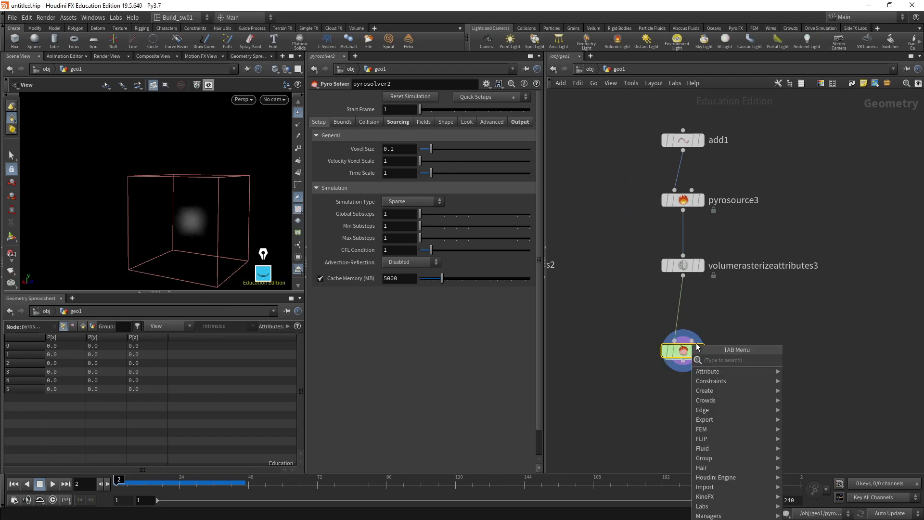
{"action": "left_click", "coordinate": [622, 335]}
{"action": "key", "text": "Delete"}
{"action": "key", "text": "Tab"}
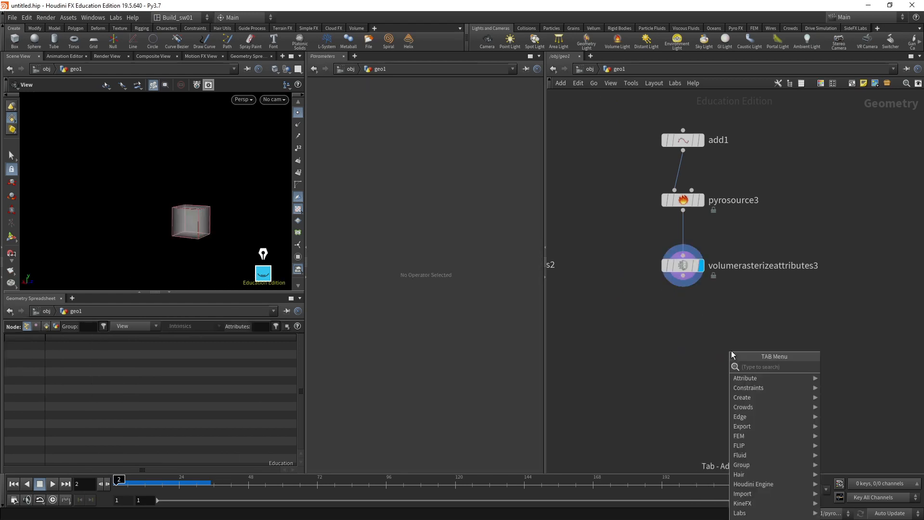
{"action": "type", "text": "solve"}
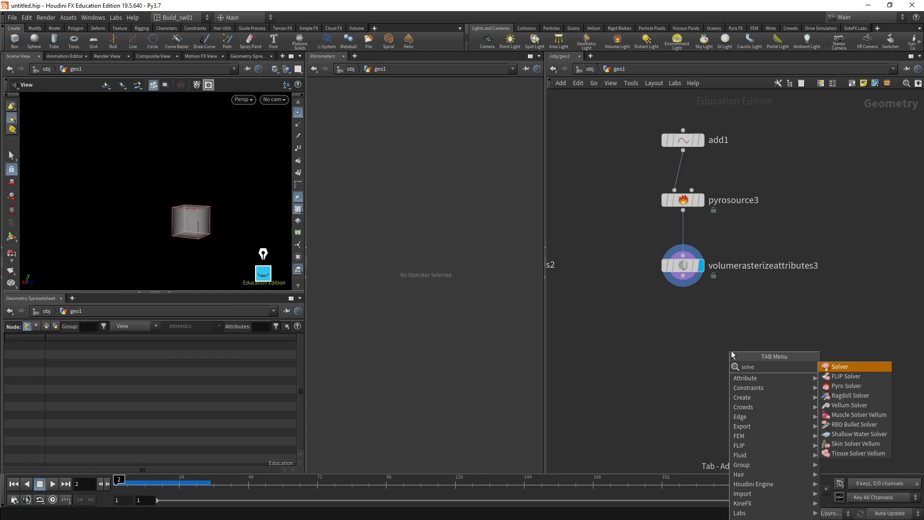
{"action": "key", "text": "Return"}
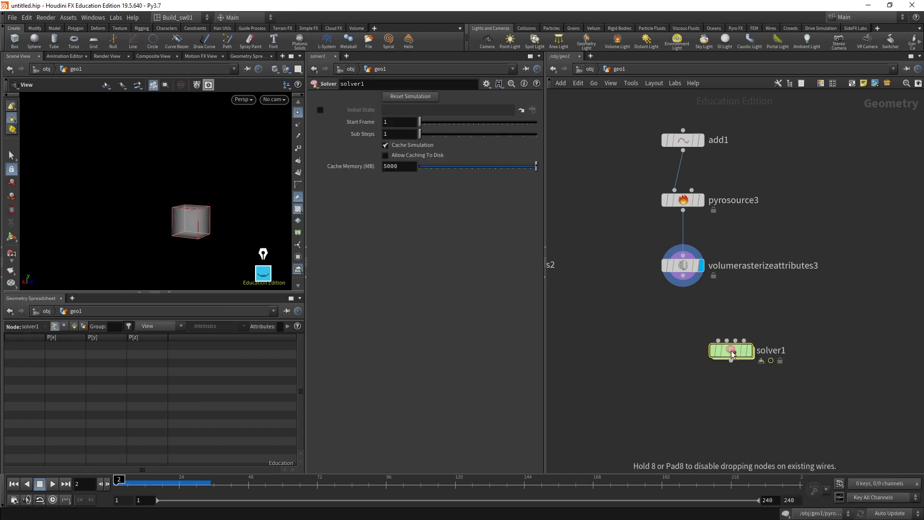
Place a new Pyro Solver node below volumerasterizeattributes3 and delete the stray solver1 node
{"action": "key", "text": "Tab"}
{"action": "type", "text": "solver"}
{"action": "key", "text": "Down"}
{"action": "key", "text": "Down"}
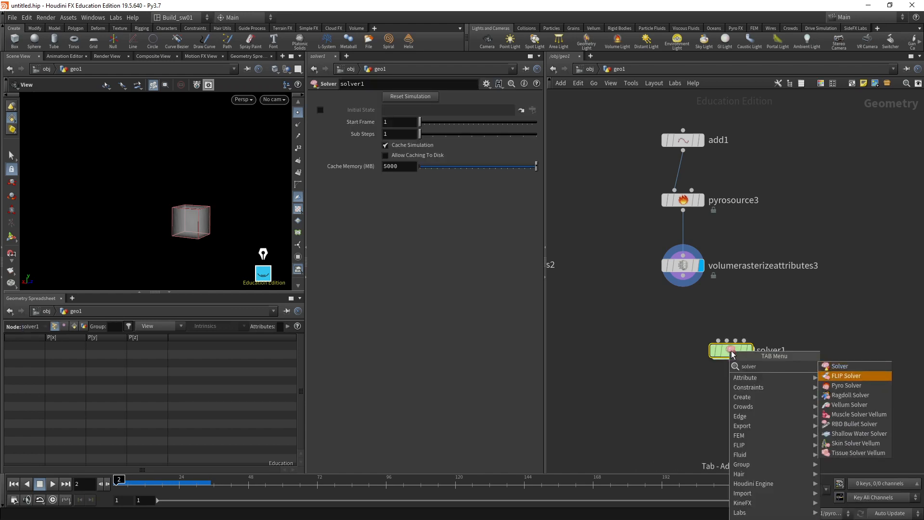
{"action": "key", "text": "Return"}
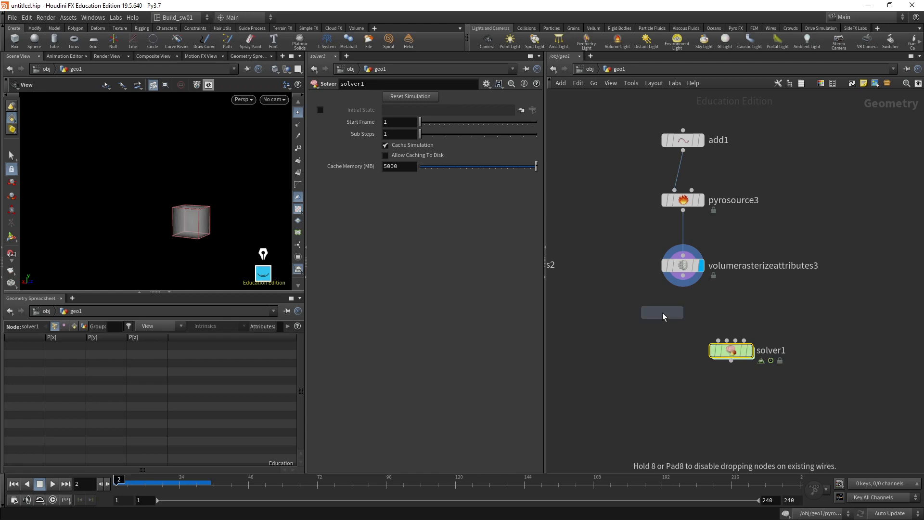
{"action": "left_click", "coordinate": [668, 345]}
{"action": "left_click", "coordinate": [719, 353]}
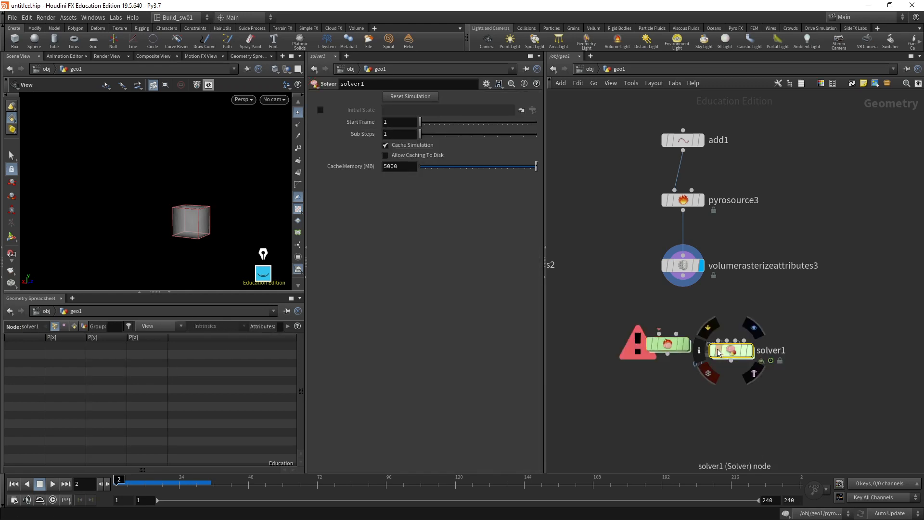
{"action": "key", "text": "Delete"}
Connect volumerasterizeattributes3 to the first input of the displayed Pyro Solver and play the simulation to frame 53
{"action": "left_click_drag", "start_coordinate": [683, 276], "coordinate": [686, 343]}
{"action": "left_click", "coordinate": [685, 345]}
{"action": "left_click", "coordinate": [53, 483]}
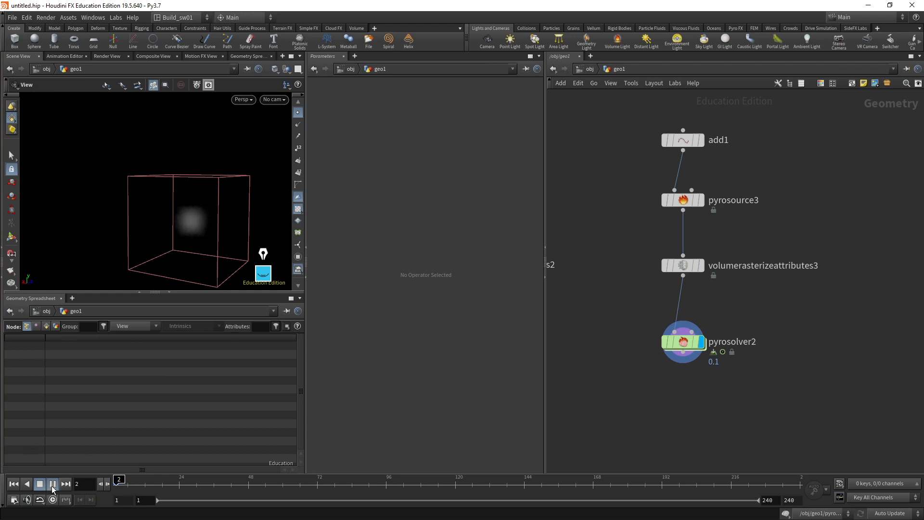
{"action": "left_click", "coordinate": [40, 484]}
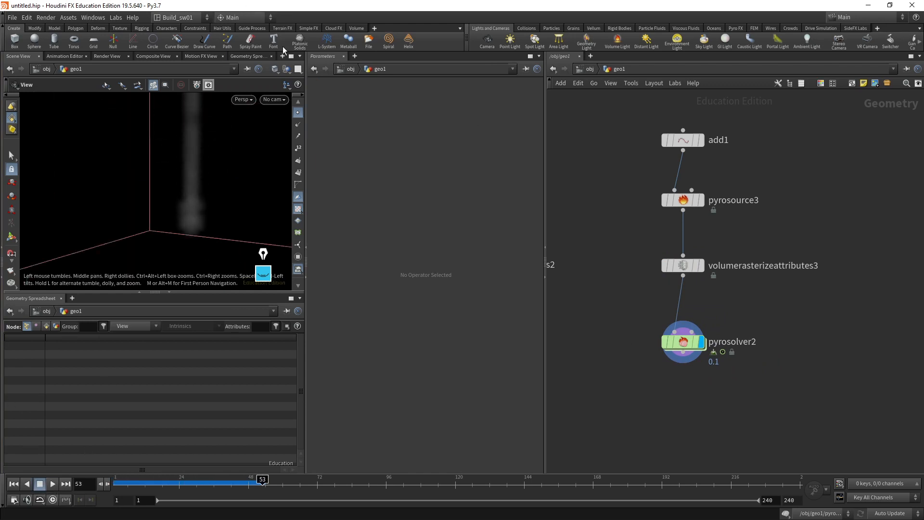
{"action": "left_click_drag", "start_coordinate": [274, 138], "coordinate": [237, 208]}
{"action": "scroll", "coordinate": [237, 208], "scroll_direction": "down", "scroll_amount": 3}
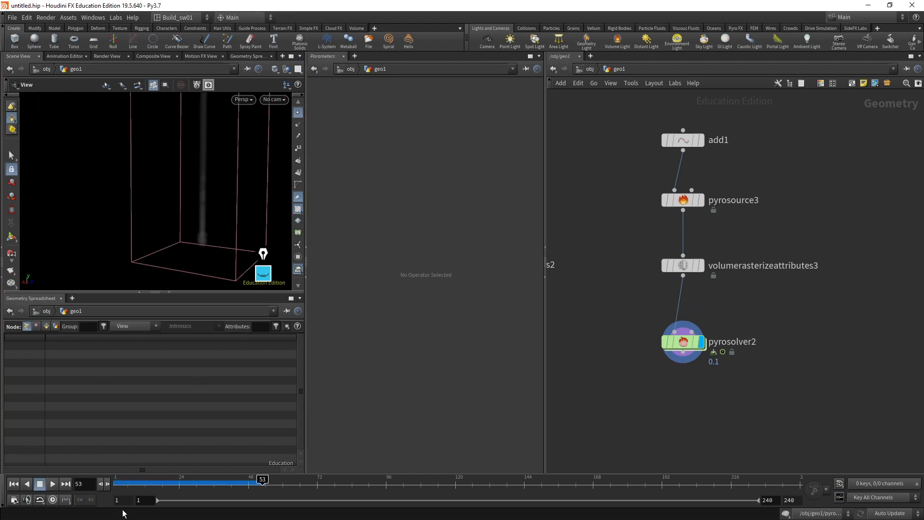
Review the density and temperature attributes rasterized by volumerasterizeattributes3, and scrub the smoke simulation from frame 1 to frame 19
{"action": "left_click_drag", "start_coordinate": [147, 480], "coordinate": [118, 479]}
{"action": "left_click", "coordinate": [674, 265]}
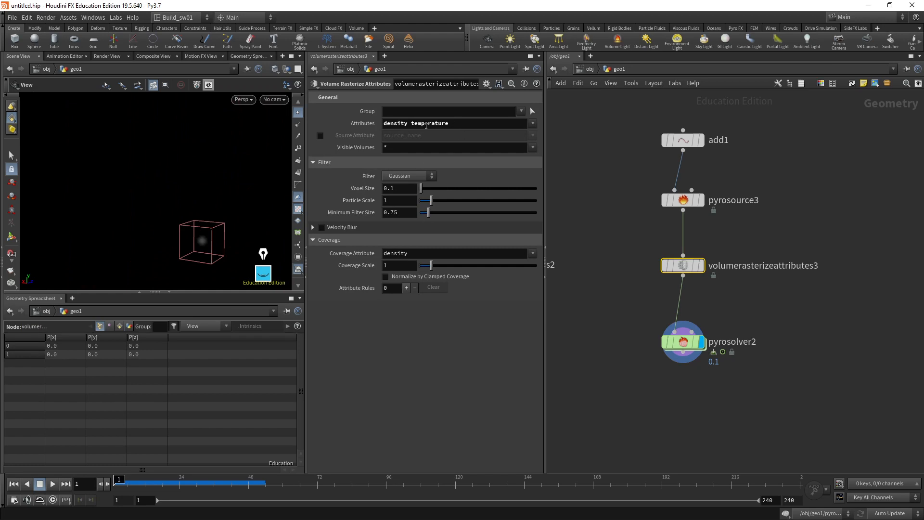
{"action": "double_click", "coordinate": [402, 125]}
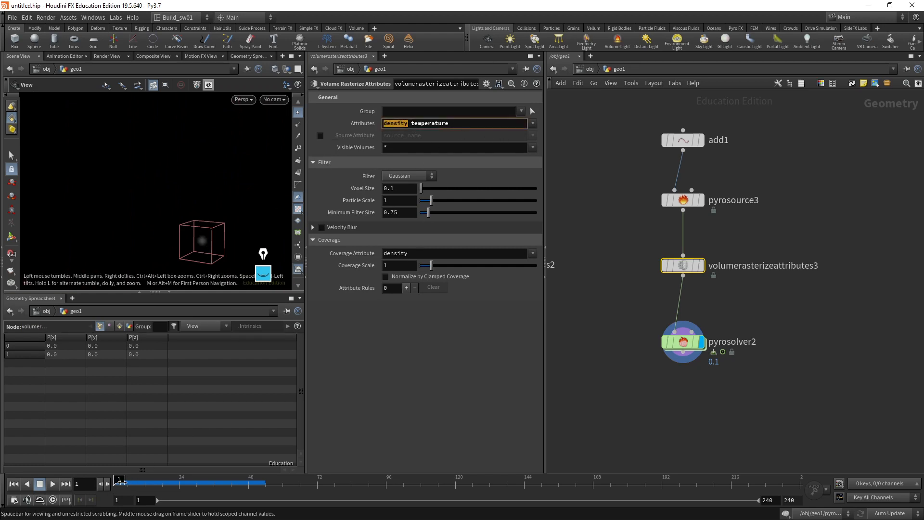
{"action": "left_click_drag", "start_coordinate": [119, 480], "coordinate": [164, 480]}
{"action": "right_click_drag", "start_coordinate": [193, 198], "coordinate": [264, 207]}
{"action": "middle_click_drag", "start_coordinate": [264, 207], "coordinate": [177, 159]}
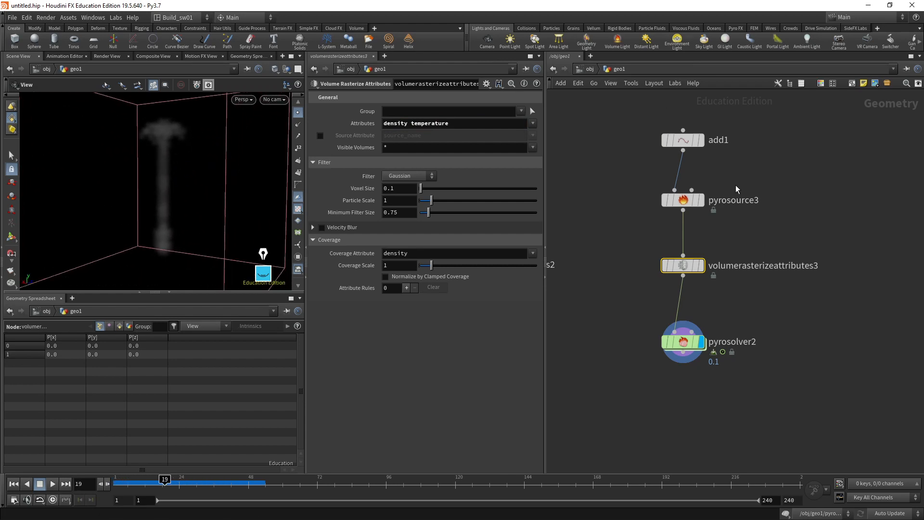
{"action": "middle_click_drag", "start_coordinate": [745, 213], "coordinate": [629, 233]}
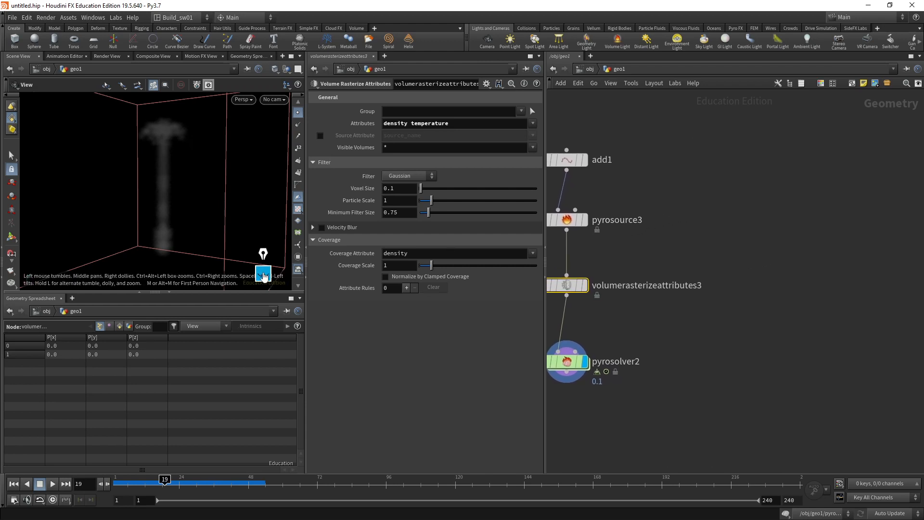
Handwrite the on-screen notes "advector", "mover voxel" and "Data (values)" linked by arrows, and clear them from the screen
{"action": "left_click", "coordinate": [263, 272]}
{"action": "left_click_drag", "start_coordinate": [263, 255], "coordinate": [334, 218]}
{"action": "left_click", "coordinate": [334, 281]}
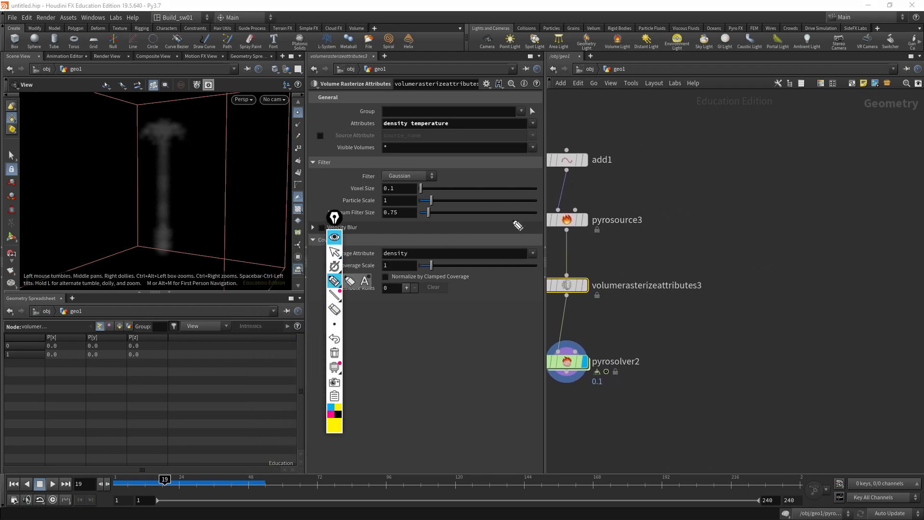
{"action": "mouse_move", "coordinate": [681, 159]}
{"action": "left_mouse_down"}
{"action": "mouse_move", "coordinate": [736, 157]}
{"action": "mouse_move", "coordinate": [766, 134]}
{"action": "mouse_move", "coordinate": [777, 154]}
{"action": "mouse_move", "coordinate": [806, 160]}
{"action": "left_mouse_up"}
{"action": "mouse_move", "coordinate": [732, 176]}
{"action": "left_mouse_down"}
{"action": "mouse_move", "coordinate": [733, 206]}
{"action": "mouse_move", "coordinate": [738, 193]}
{"action": "left_mouse_up"}
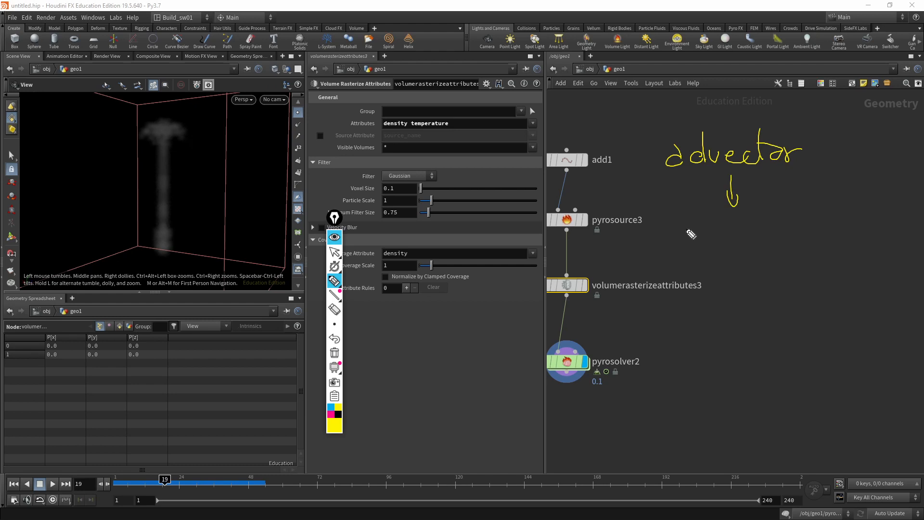
{"action": "mouse_move", "coordinate": [686, 230]}
{"action": "left_mouse_down"}
{"action": "mouse_move", "coordinate": [745, 239]}
{"action": "mouse_move", "coordinate": [827, 226]}
{"action": "mouse_move", "coordinate": [849, 234]}
{"action": "left_mouse_up"}
{"action": "left_click_drag", "start_coordinate": [756, 254], "coordinate": [761, 279]}
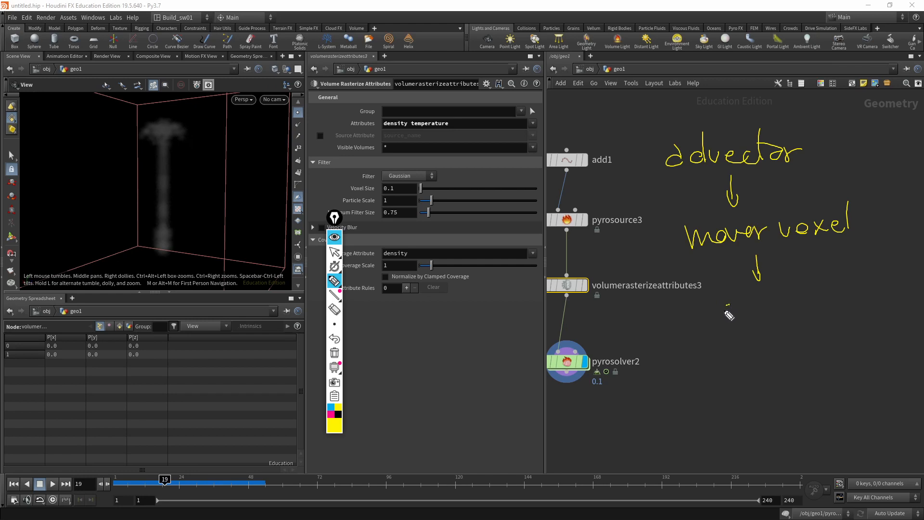
{"action": "mouse_move", "coordinate": [735, 317]}
{"action": "left_mouse_down"}
{"action": "mouse_move", "coordinate": [778, 308]}
{"action": "mouse_move", "coordinate": [794, 316]}
{"action": "mouse_move", "coordinate": [817, 303]}
{"action": "mouse_move", "coordinate": [874, 307]}
{"action": "mouse_move", "coordinate": [880, 320]}
{"action": "left_mouse_up"}
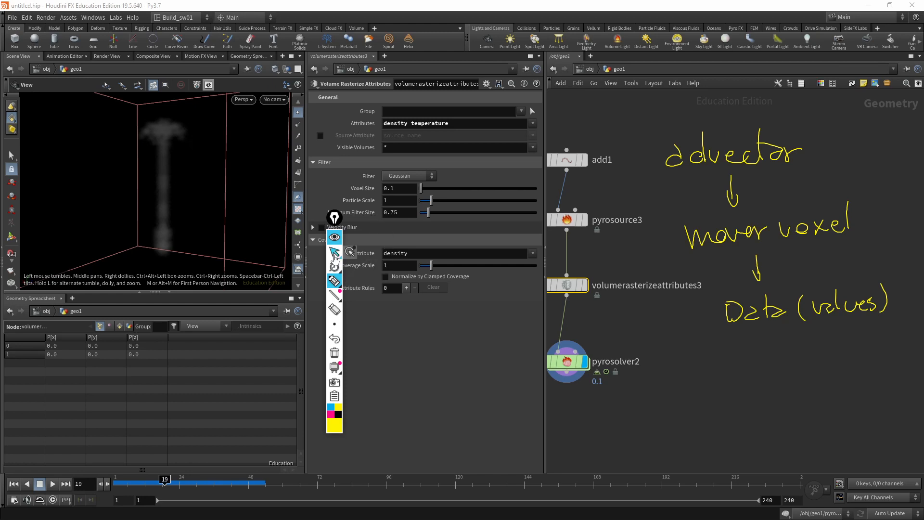
{"action": "left_click", "coordinate": [335, 251]}
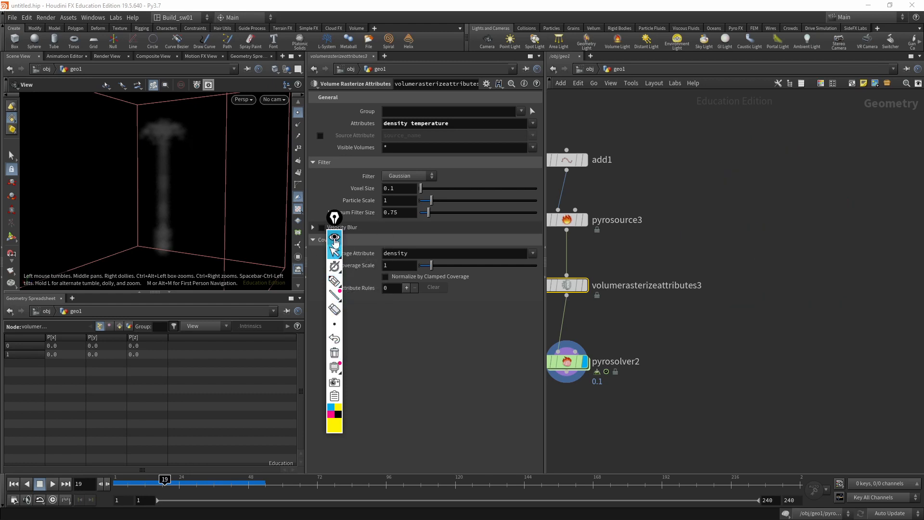
{"action": "left_click", "coordinate": [334, 237]}
{"action": "left_click_drag", "start_coordinate": [335, 218], "coordinate": [179, 271]}
Display pyrosource2 and the volumerasterizeattributes2 result in the grid-based source chain
{"action": "middle_click_drag", "start_coordinate": [716, 179], "coordinate": [835, 209]}
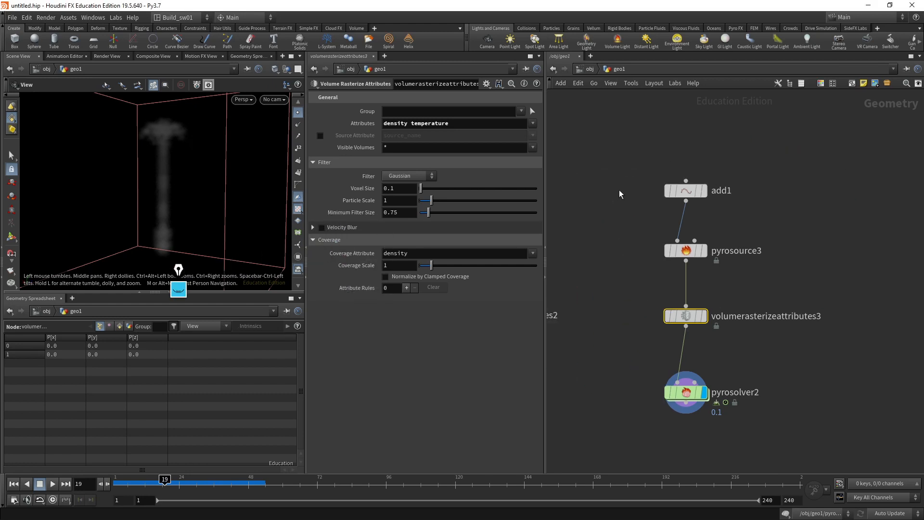
{"action": "scroll", "coordinate": [619, 194], "scroll_direction": "down", "scroll_amount": 3}
{"action": "middle_click_drag", "start_coordinate": [625, 194], "coordinate": [885, 200]}
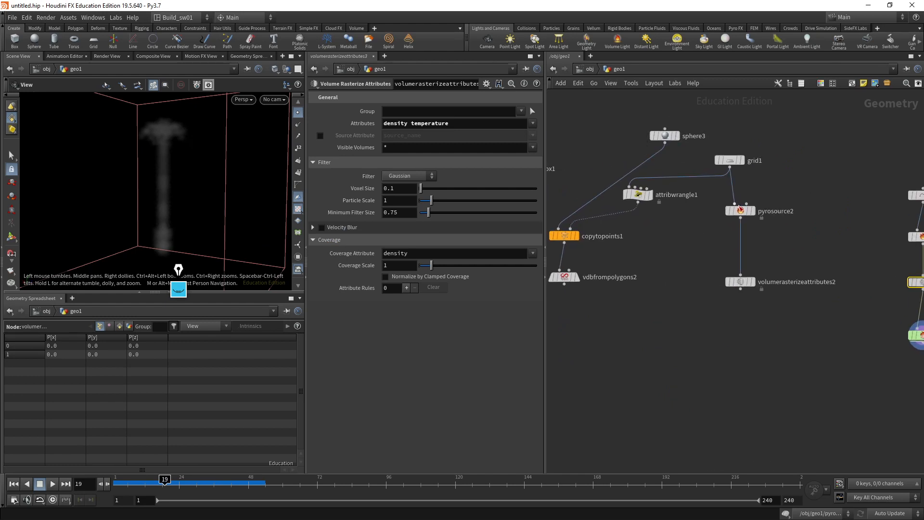
{"action": "left_click", "coordinate": [752, 211]}
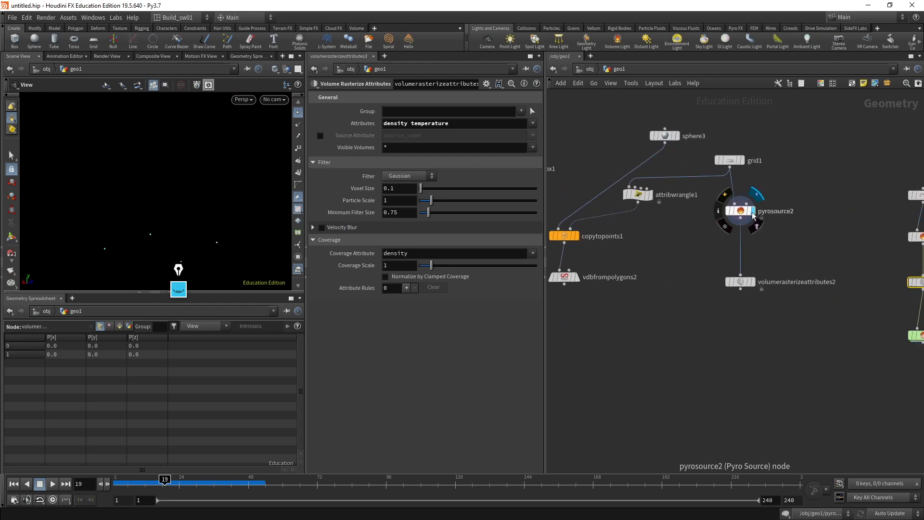
{"action": "left_click", "coordinate": [755, 286]}
{"action": "scroll", "coordinate": [650, 316], "scroll_direction": "down", "scroll_amount": 3}
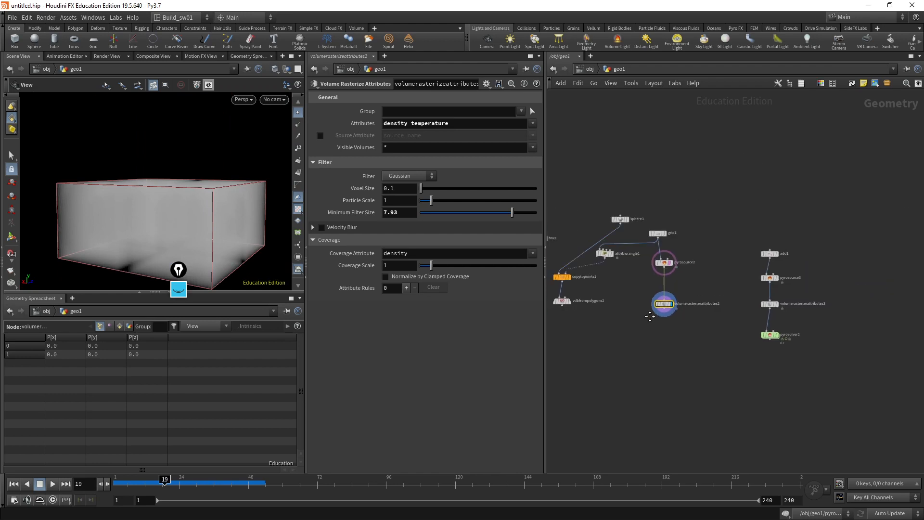
{"action": "key", "text": "Tab"}
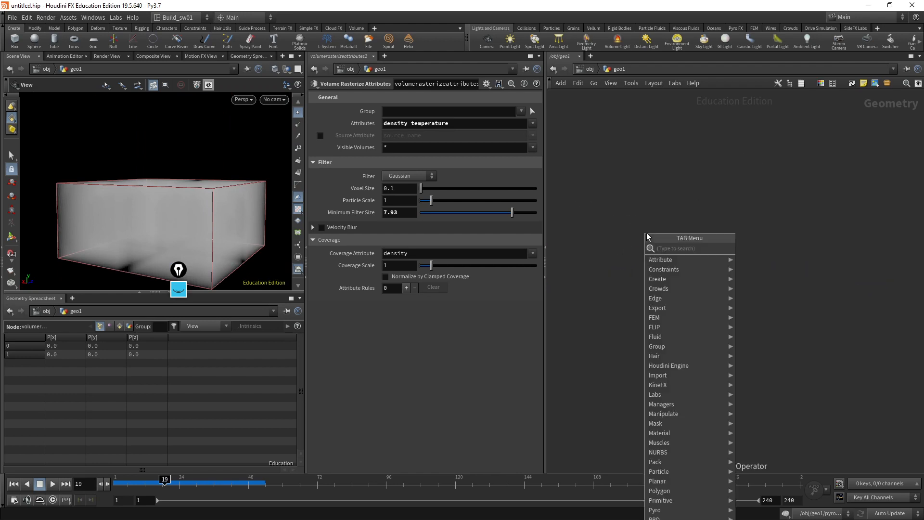
{"action": "type", "text": "sph"}
{"action": "key", "text": "Return"}
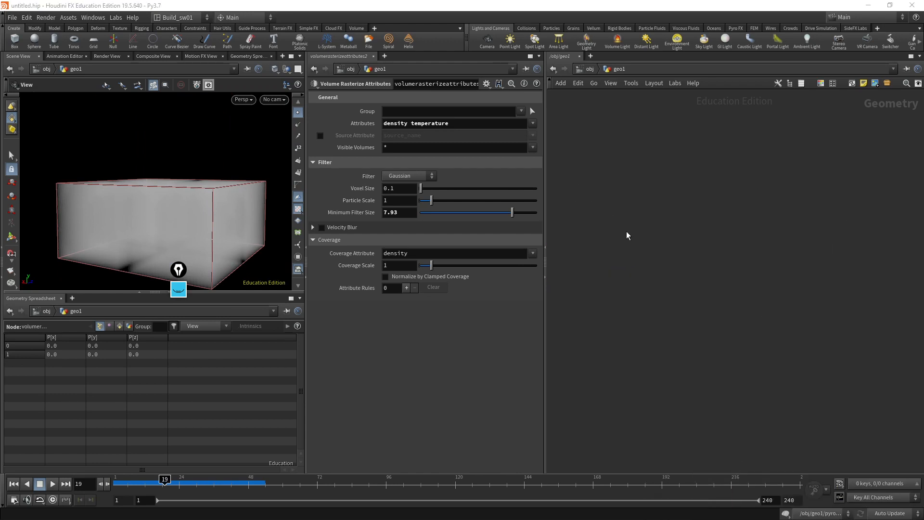
Add a Sphere node in an empty area of the geo1 network and display it
{"action": "key", "text": "Tab"}
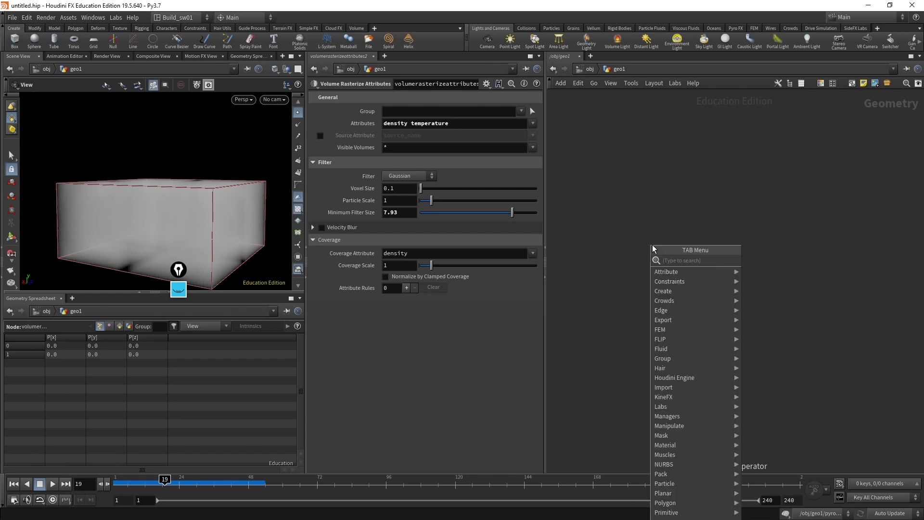
{"action": "type", "text": "sphere"}
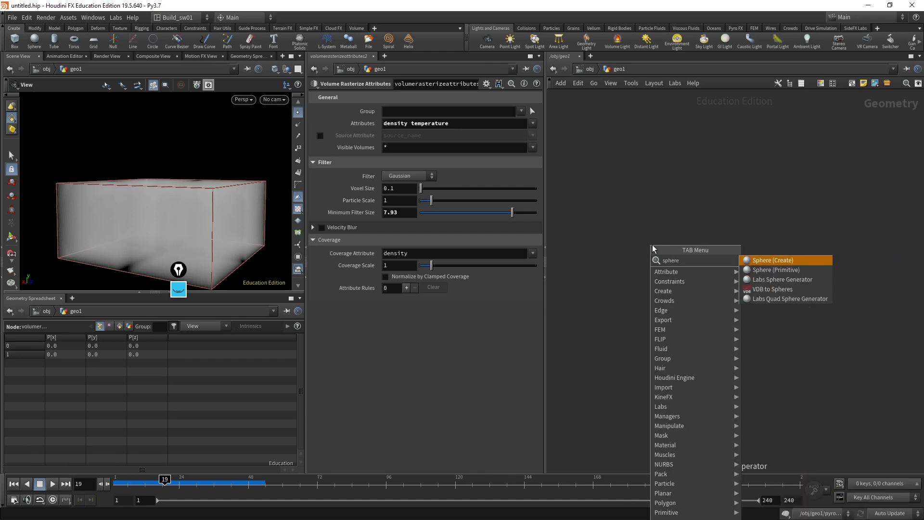
{"action": "key", "text": "Return"}
{"action": "left_click", "coordinate": [653, 248]}
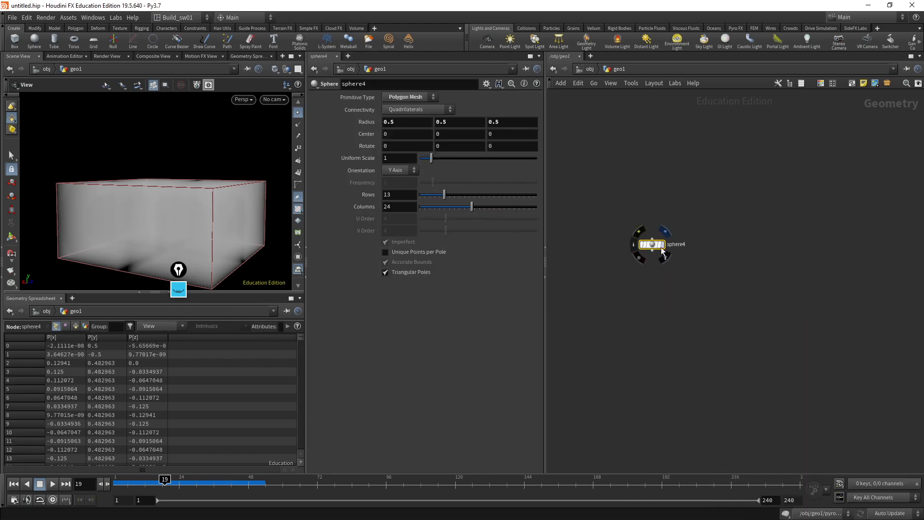
{"action": "left_click", "coordinate": [652, 240]}
{"action": "key", "text": "Escape"}
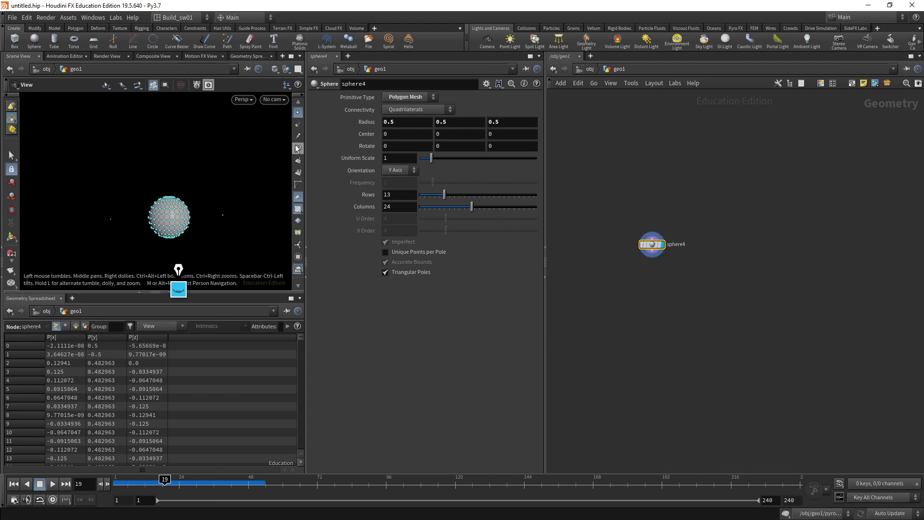
Set the new sphere's primitive type to Polygon and inspect it from another angle
{"action": "left_click", "coordinate": [426, 101]}
{"action": "left_click", "coordinate": [405, 89]}
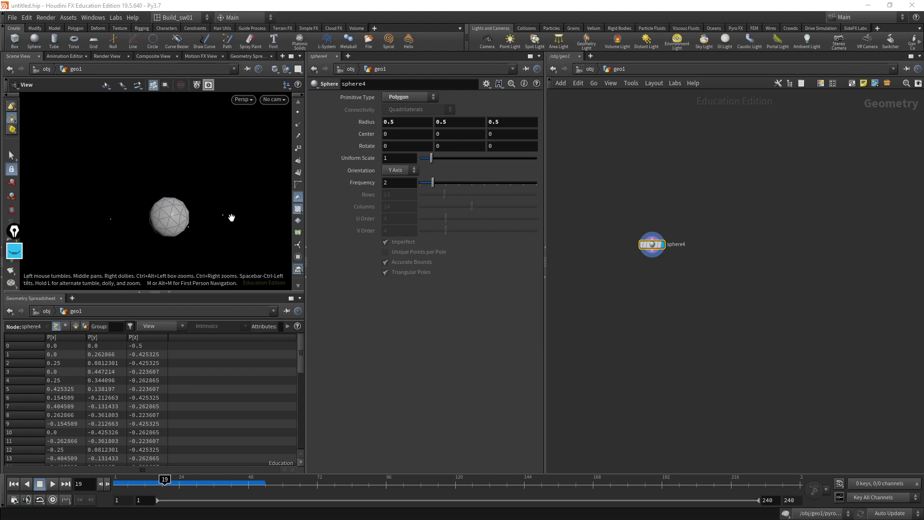
{"action": "left_click_drag", "start_coordinate": [231, 217], "coordinate": [210, 224]}
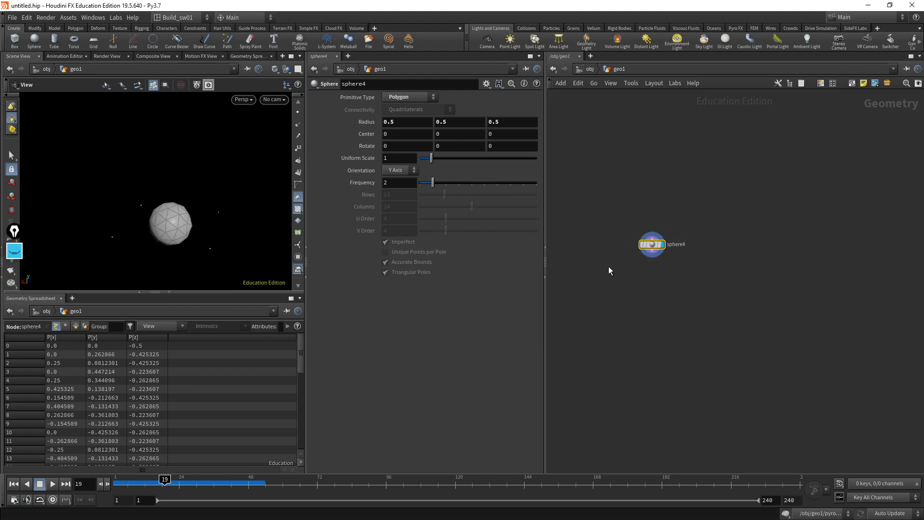
Turn off the template display of pyrosource2 and return to the sphere4 node in the network
{"action": "scroll", "coordinate": [599, 267], "scroll_direction": "up", "scroll_amount": 2}
{"action": "scroll", "coordinate": [298, 177], "scroll_direction": "up", "scroll_amount": 1}
{"action": "scroll", "coordinate": [298, 176], "scroll_direction": "up", "scroll_amount": 2}
{"action": "scroll", "coordinate": [297, 175], "scroll_direction": "down", "scroll_amount": 4}
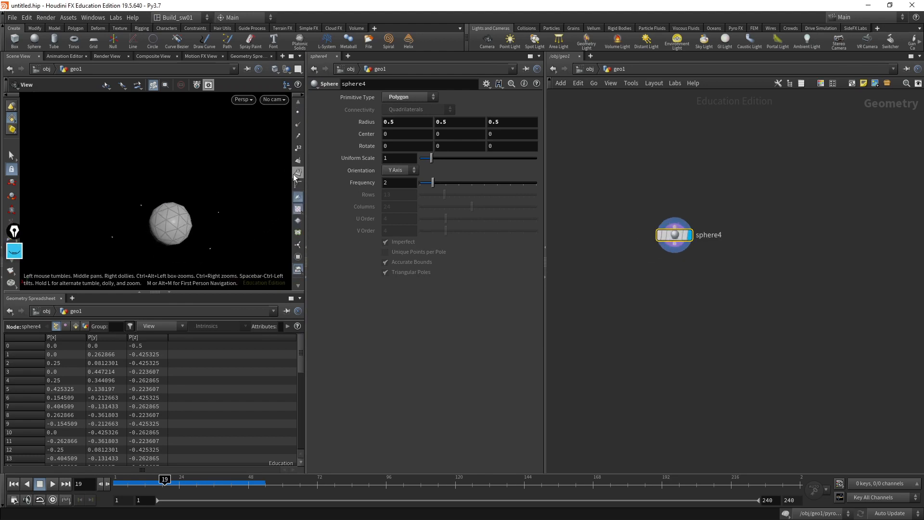
{"action": "scroll", "coordinate": [721, 203], "scroll_direction": "down", "scroll_amount": 2}
{"action": "middle_click_drag", "start_coordinate": [722, 202], "coordinate": [921, 198]}
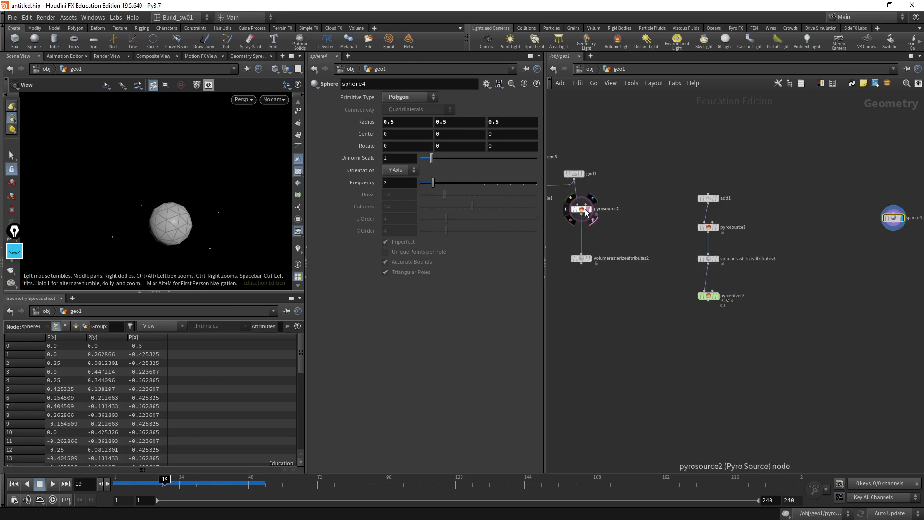
{"action": "key", "text": "f"}
{"action": "left_click_drag", "start_coordinate": [674, 215], "coordinate": [699, 215]}
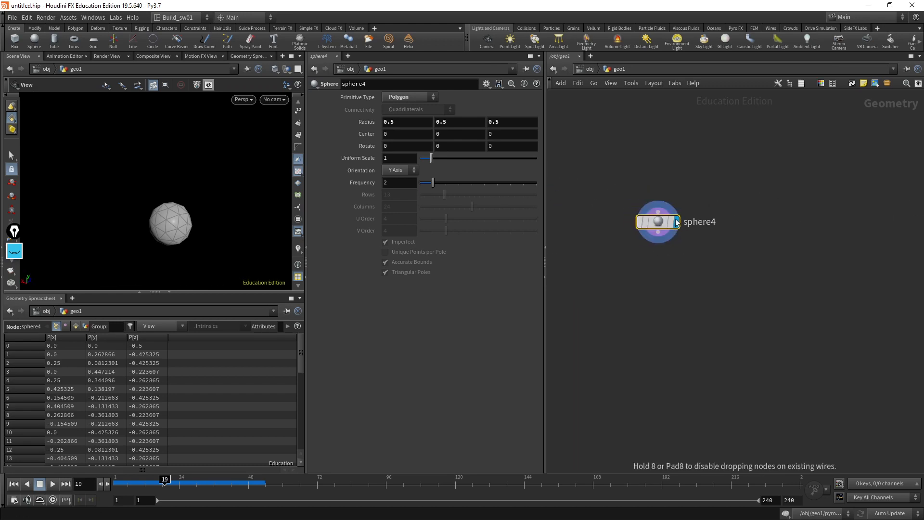
Keep sphere4 as a Polygon primitive and set its frequency to 4
{"action": "left_click", "coordinate": [409, 97]}
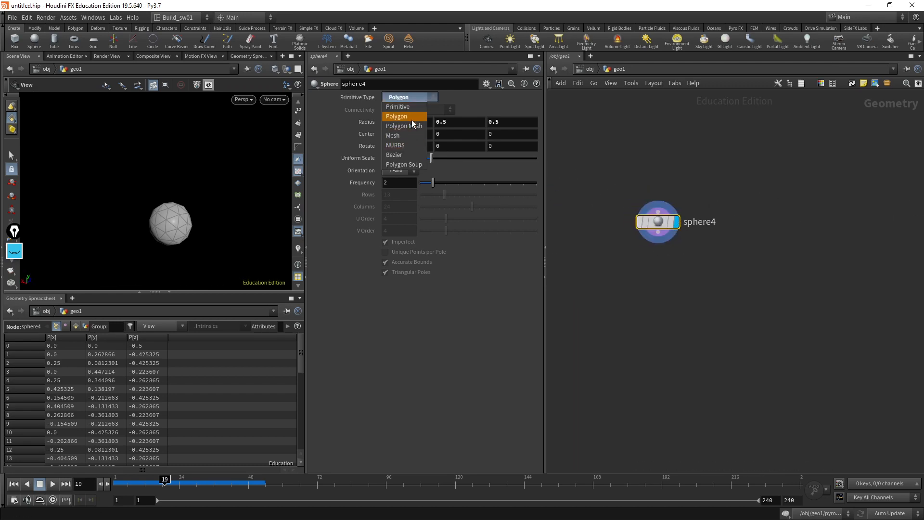
{"action": "left_click", "coordinate": [412, 120]}
{"action": "left_click_drag", "start_coordinate": [467, 182], "coordinate": [453, 183]}
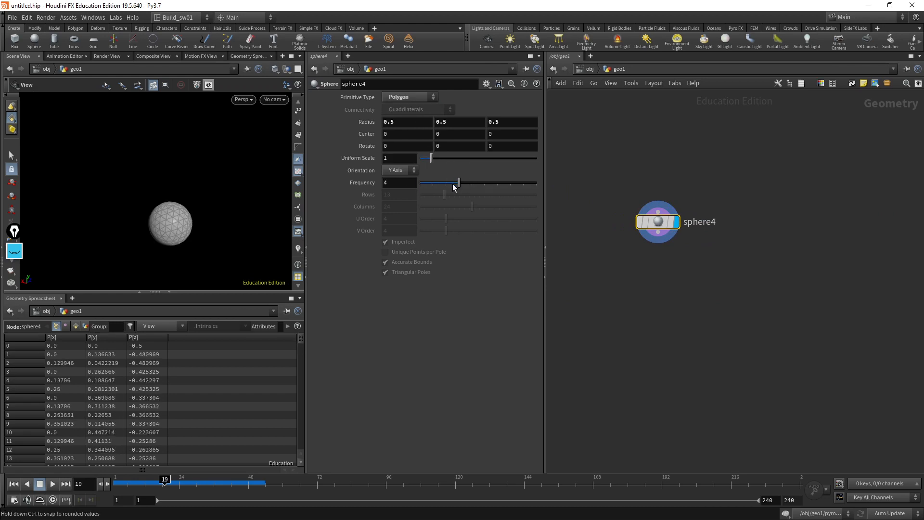
Add a Pyro Source node below sphere4, connect the sphere to its first input and display it
{"action": "scroll", "coordinate": [630, 223], "scroll_direction": "up", "scroll_amount": 2}
{"action": "middle_click_drag", "start_coordinate": [643, 329], "coordinate": [684, 295]}
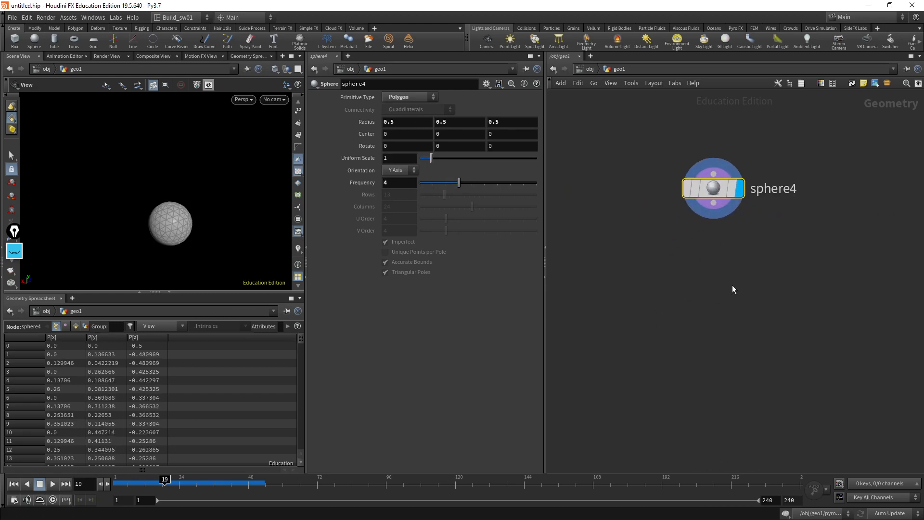
{"action": "key", "text": "Tab"}
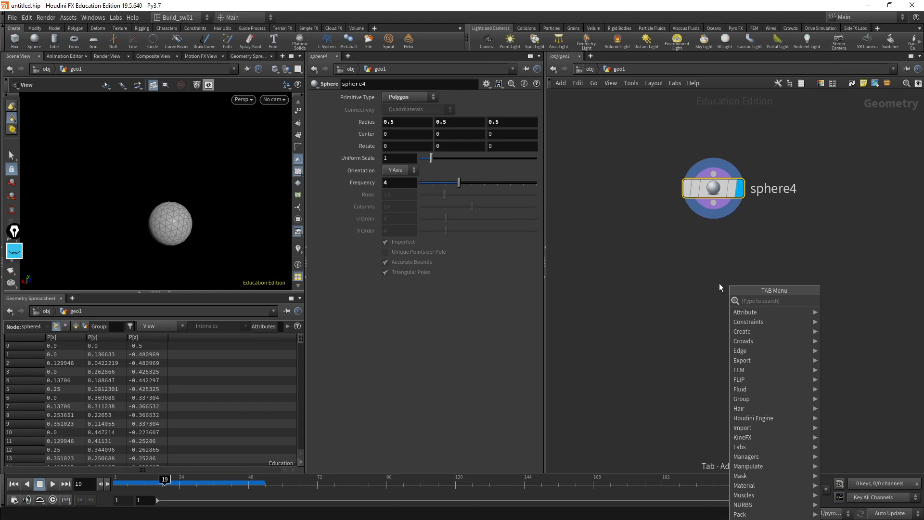
{"action": "type", "text": "pyr"}
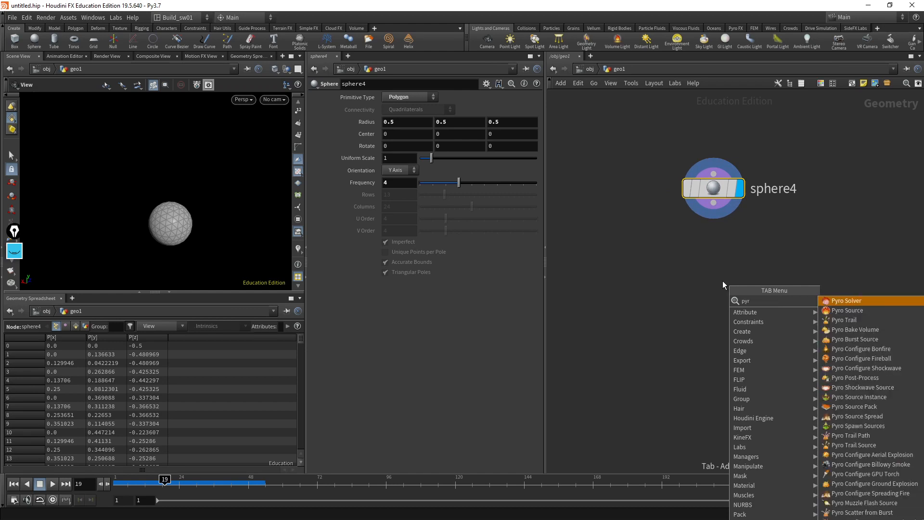
{"action": "key", "text": "Down"}
{"action": "key", "text": "Return"}
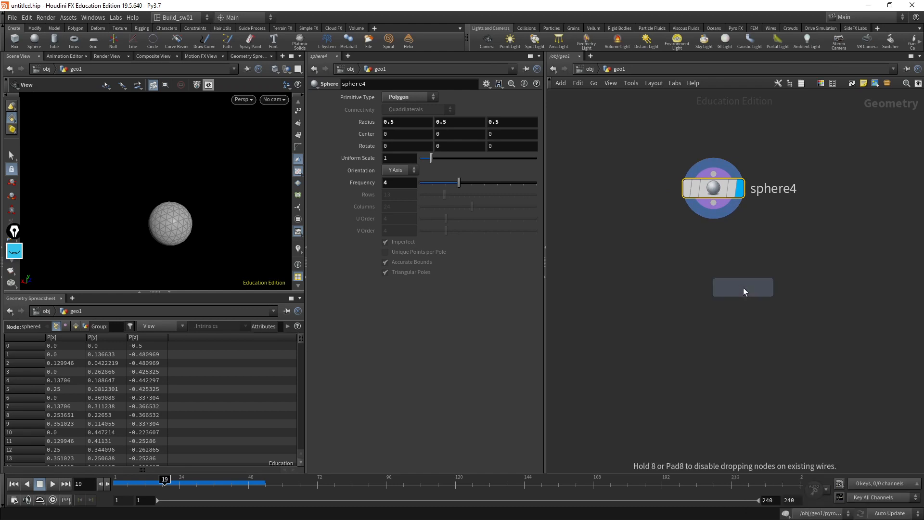
{"action": "left_click", "coordinate": [744, 288]}
{"action": "left_click_drag", "start_coordinate": [714, 203], "coordinate": [711, 276]}
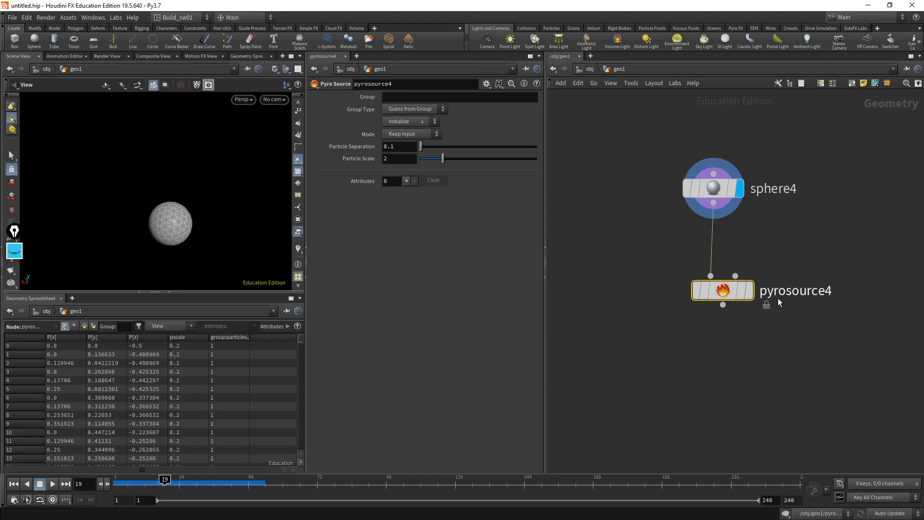
{"action": "left_click", "coordinate": [749, 291]}
Set the mode of pyrosource4 to Volume Scatter and inspect the points filling the sphere
{"action": "right_click_drag", "start_coordinate": [196, 184], "coordinate": [223, 199]}
{"action": "middle_click_drag", "start_coordinate": [224, 196], "coordinate": [224, 166]}
{"action": "left_click", "coordinate": [418, 135]}
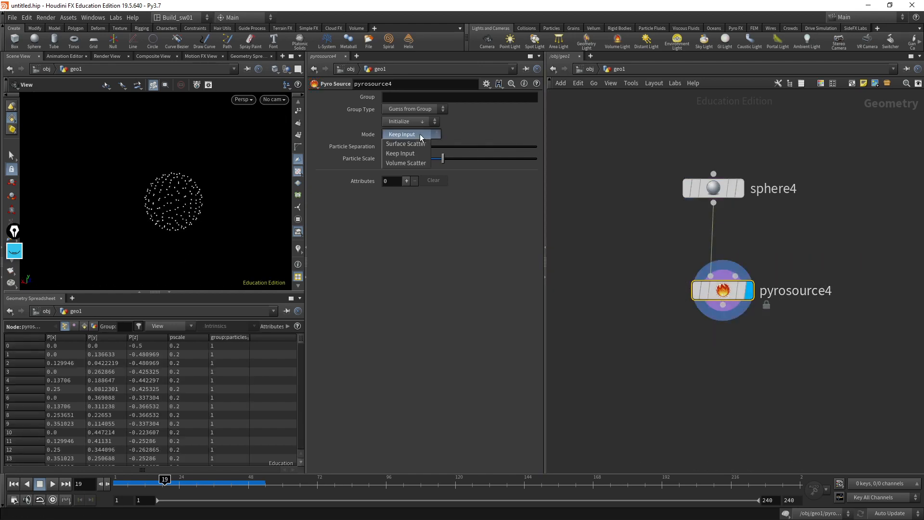
{"action": "left_click", "coordinate": [423, 163]}
{"action": "right_click_drag", "start_coordinate": [158, 185], "coordinate": [243, 195]}
{"action": "left_click_drag", "start_coordinate": [244, 195], "coordinate": [159, 140]}
{"action": "key", "text": "f"}
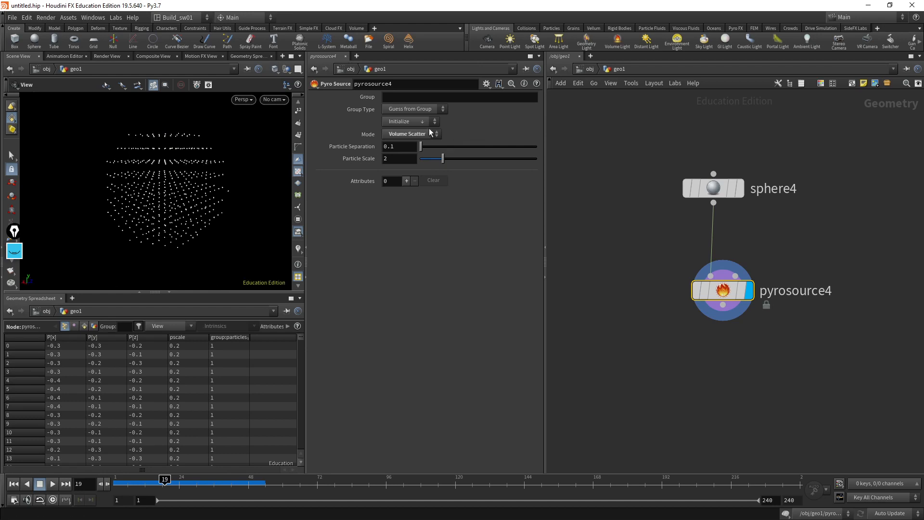
Initialize pyrosource4 with the Density and Temperature attributes and inspect its scattered points
{"action": "left_click", "coordinate": [406, 121]}
{"action": "left_click", "coordinate": [411, 150]}
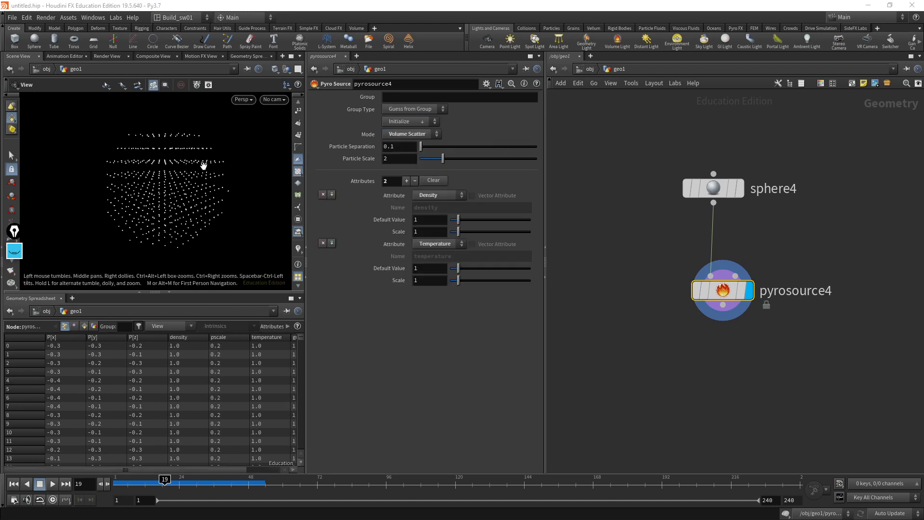
{"action": "left_click_drag", "start_coordinate": [203, 167], "coordinate": [192, 142]}
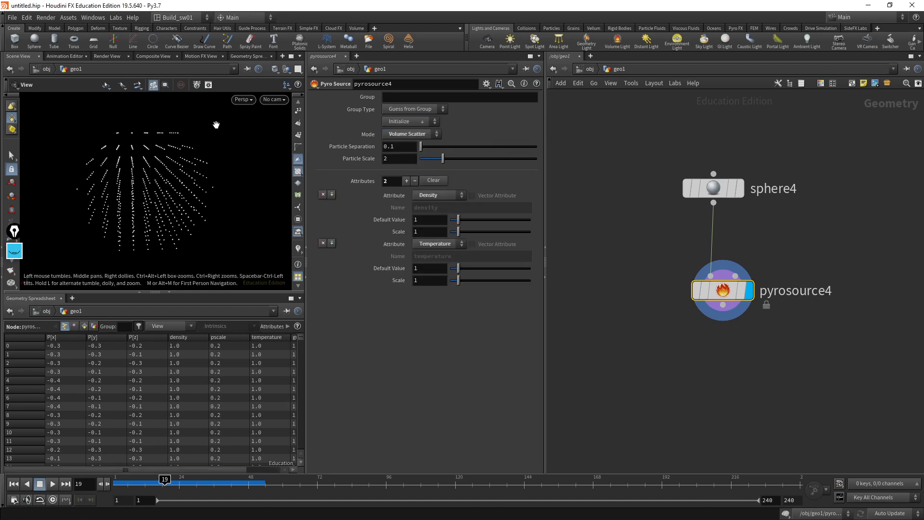
Add an Attribute Noise node below pyrosource4
{"action": "left_click_drag", "start_coordinate": [204, 171], "coordinate": [208, 197]}
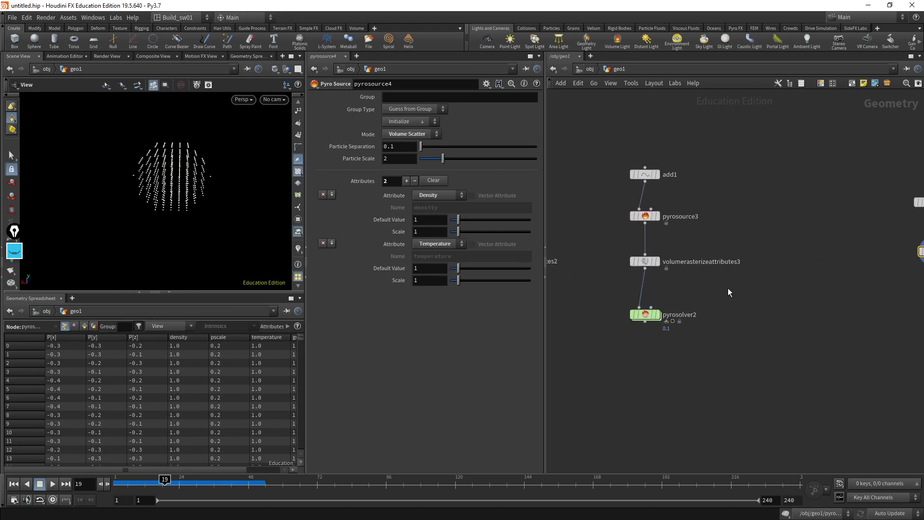
{"action": "scroll", "coordinate": [632, 331], "scroll_direction": "up", "scroll_amount": 3}
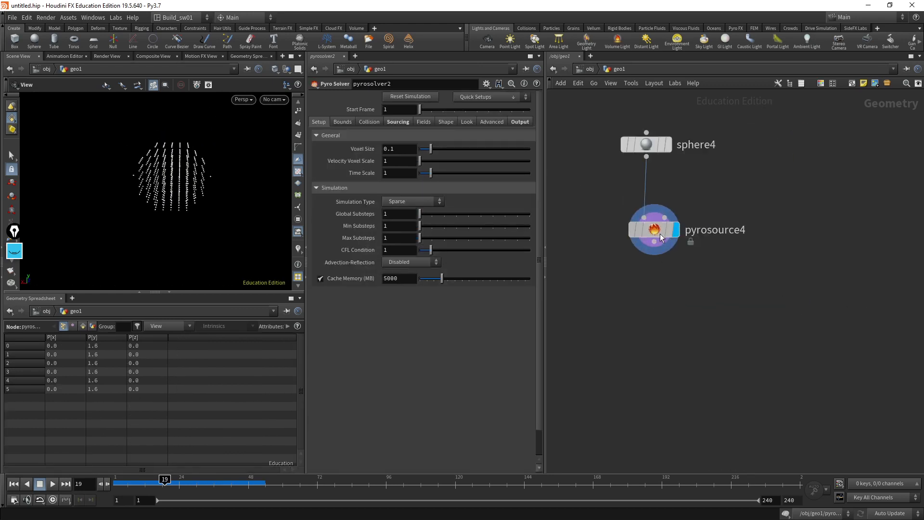
{"action": "left_click", "coordinate": [660, 234]}
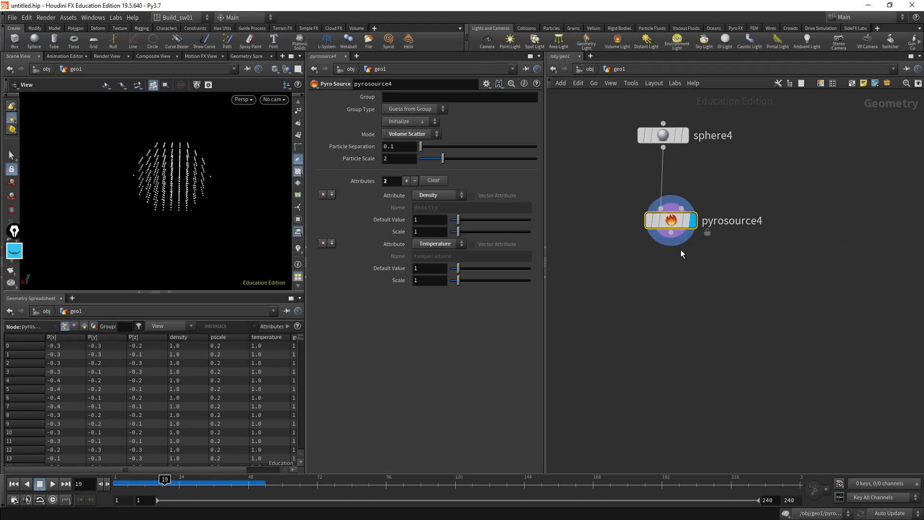
{"action": "key", "text": "Tab"}
{"action": "type", "text": "nop"}
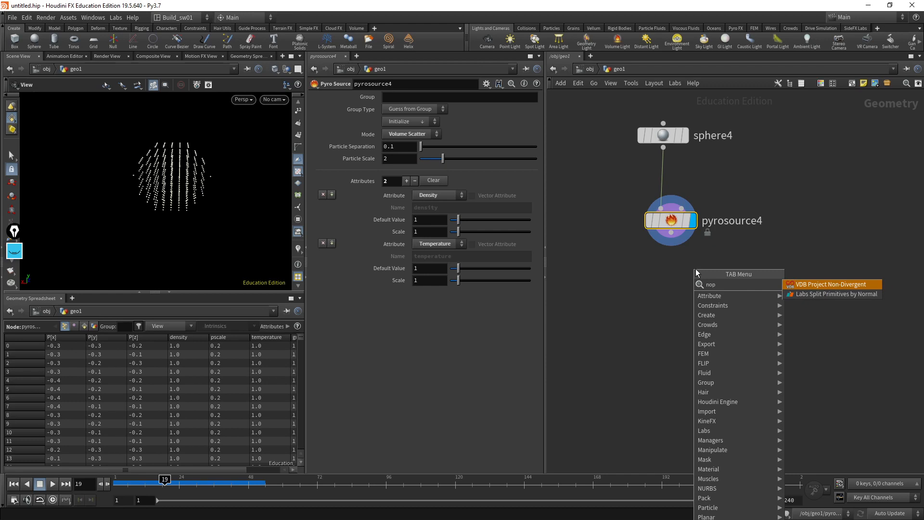
{"action": "key", "text": "BackSpace"}
{"action": "type", "text": "i"}
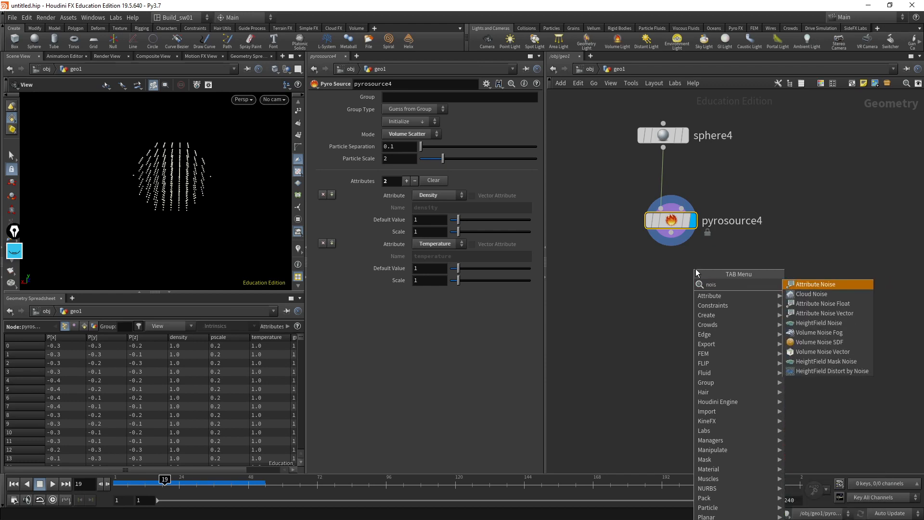
{"action": "type", "text": "s"}
{"action": "key", "text": "Return"}
{"action": "left_click", "coordinate": [696, 273]}
{"action": "left_click_drag", "start_coordinate": [689, 268], "coordinate": [689, 314]}
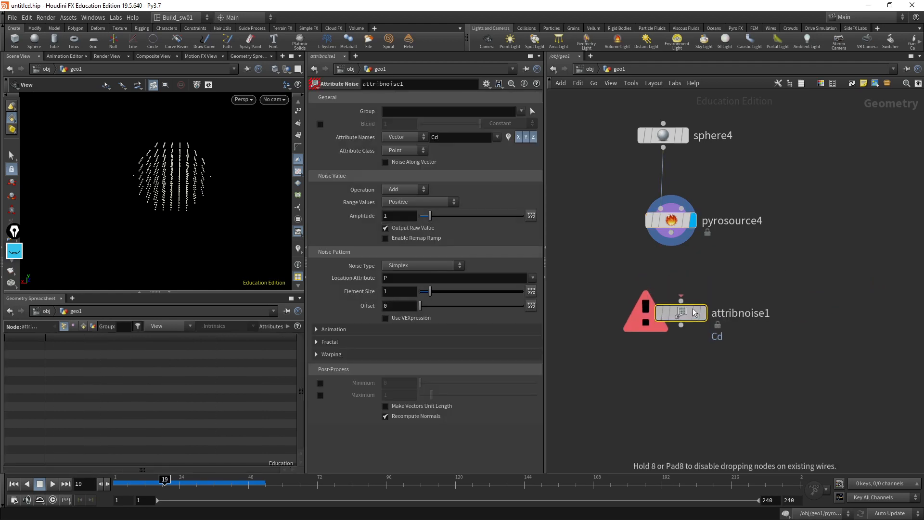
Return to frame 1, connect pyrosource4 to the Attribute Noise node and display attribnoise1
{"action": "left_click", "coordinate": [674, 223]}
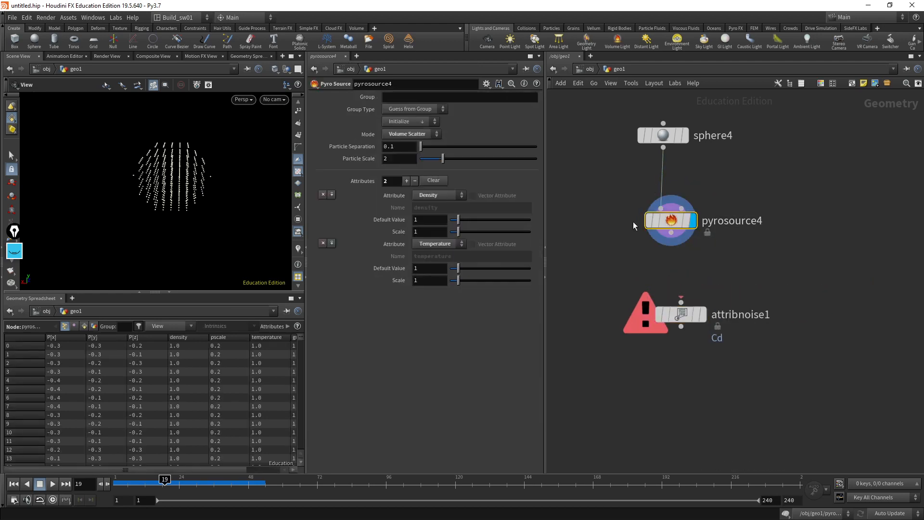
{"action": "left_click_drag", "start_coordinate": [188, 172], "coordinate": [184, 164]}
{"action": "middle_click_drag", "start_coordinate": [185, 164], "coordinate": [177, 188]}
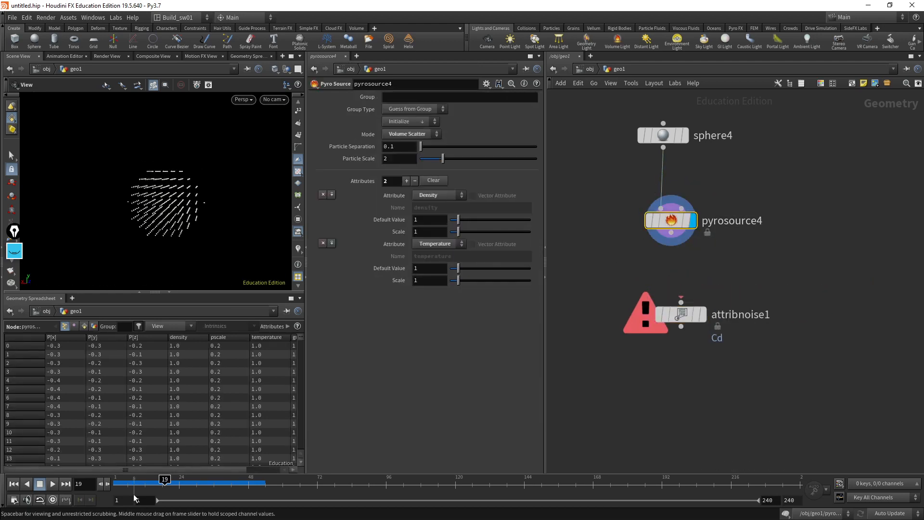
{"action": "left_click_drag", "start_coordinate": [163, 486], "coordinate": [360, 486]}
{"action": "key", "text": "ctrl+Up"}
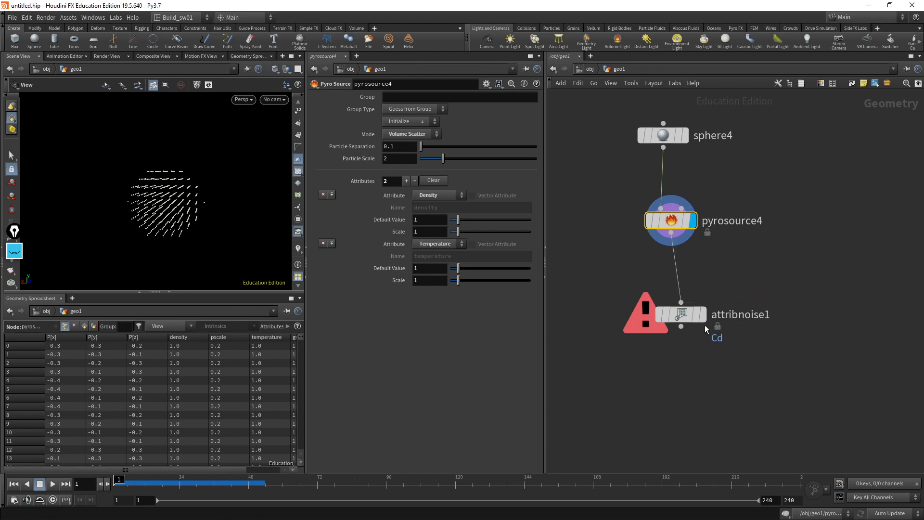
{"action": "left_click", "coordinate": [703, 317]}
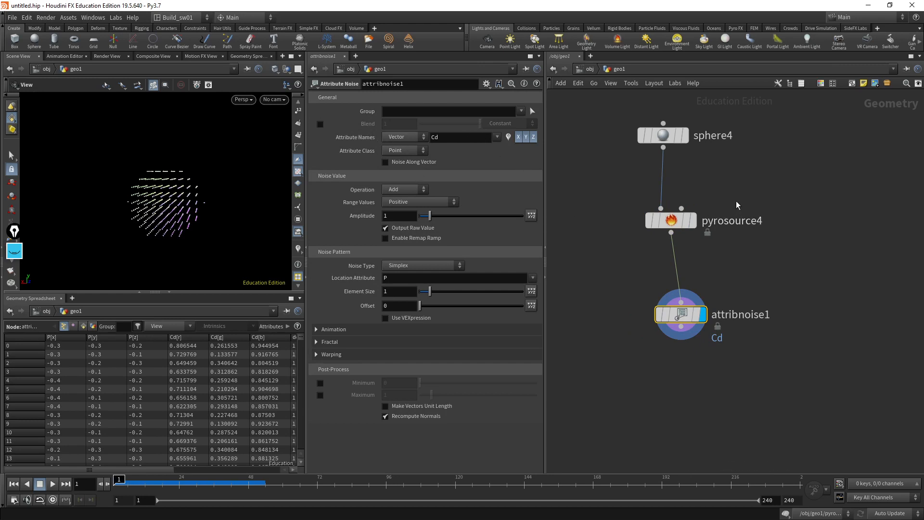
Examine the point attributes that pyrosource4 outputs in its node info
{"action": "left_click", "coordinate": [674, 221]}
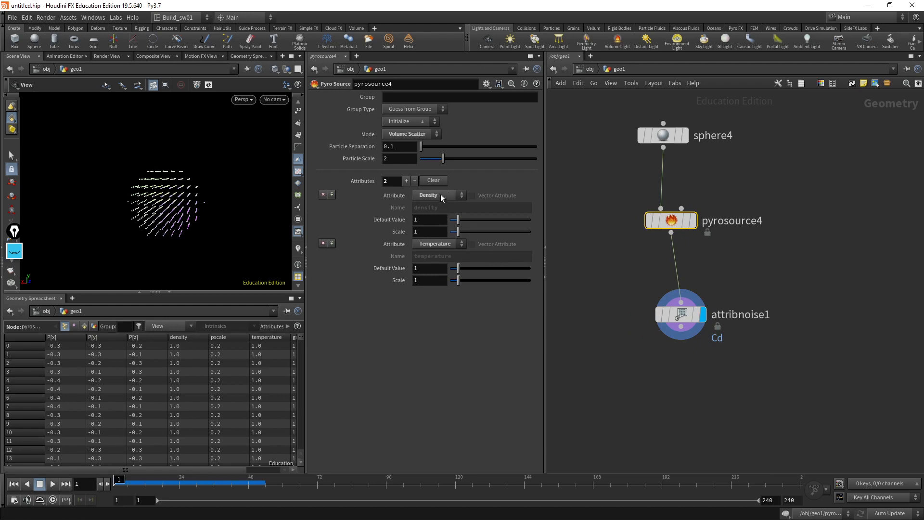
{"action": "scroll", "coordinate": [666, 222], "scroll_direction": "up", "scroll_amount": 1}
{"action": "middle_click", "coordinate": [669, 224]}
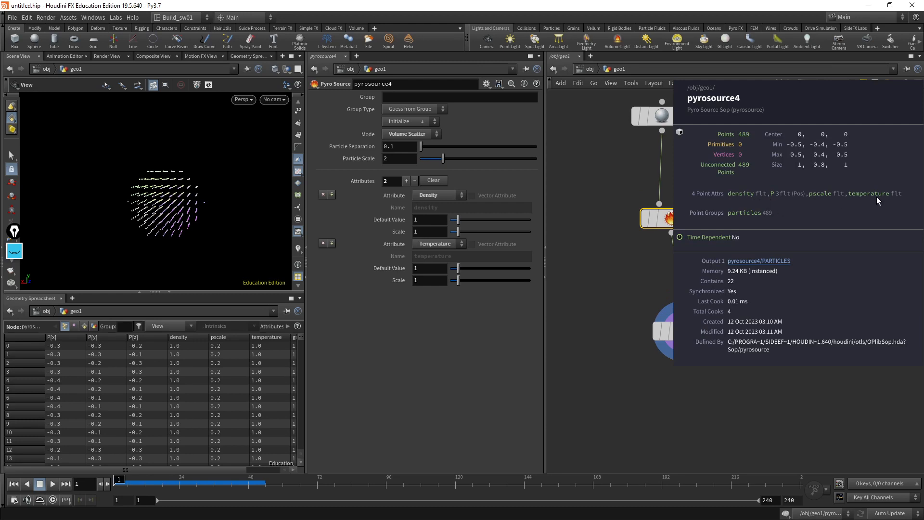
{"action": "scroll", "coordinate": [906, 200], "scroll_direction": "down", "scroll_amount": 1}
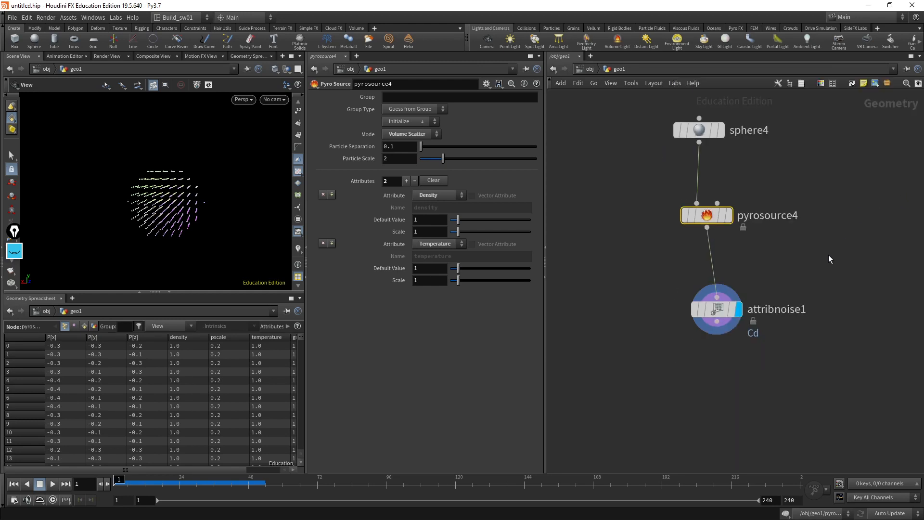
Align attribnoise1 under pyrosource4 and clear its attribute names after trying the noise on P
{"action": "left_click_drag", "start_coordinate": [716, 314], "coordinate": [706, 307]}
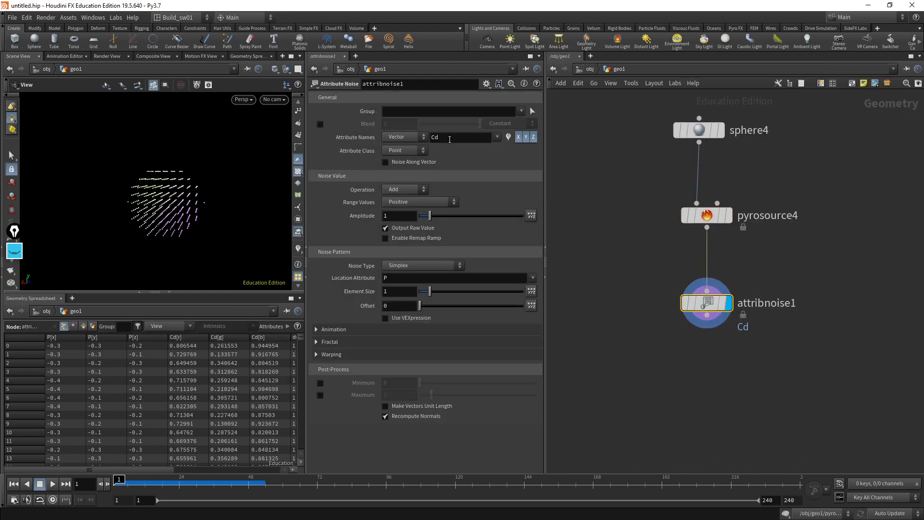
{"action": "left_click", "coordinate": [496, 137]}
{"action": "left_click", "coordinate": [498, 148]}
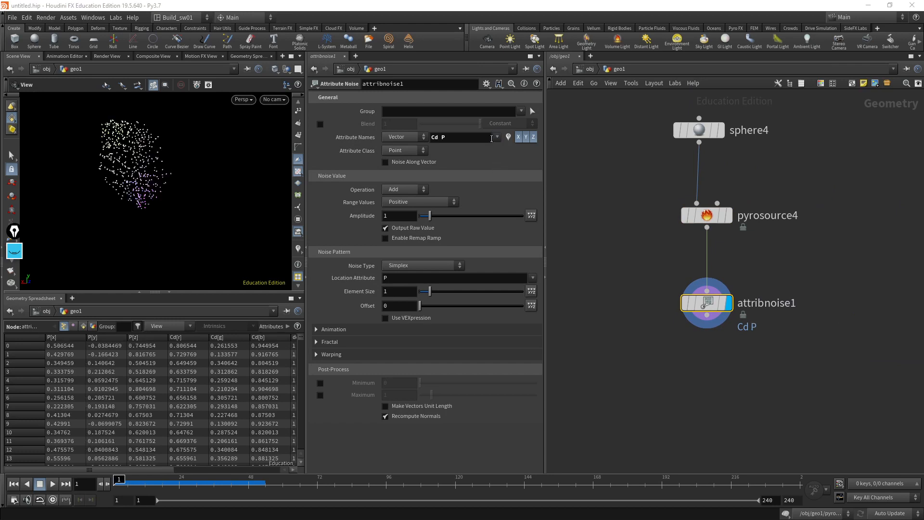
{"action": "left_click", "coordinate": [446, 138]}
{"action": "key", "text": "BackSpace"}
{"action": "key", "text": "Return"}
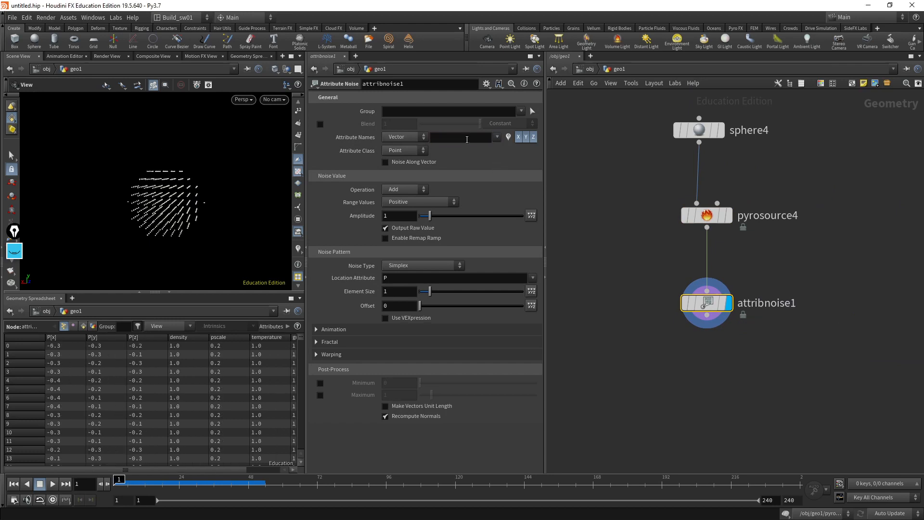
Switch attribnoise1 to Float attributes and apply the noise to temperature and density
{"action": "left_click", "coordinate": [422, 139]}
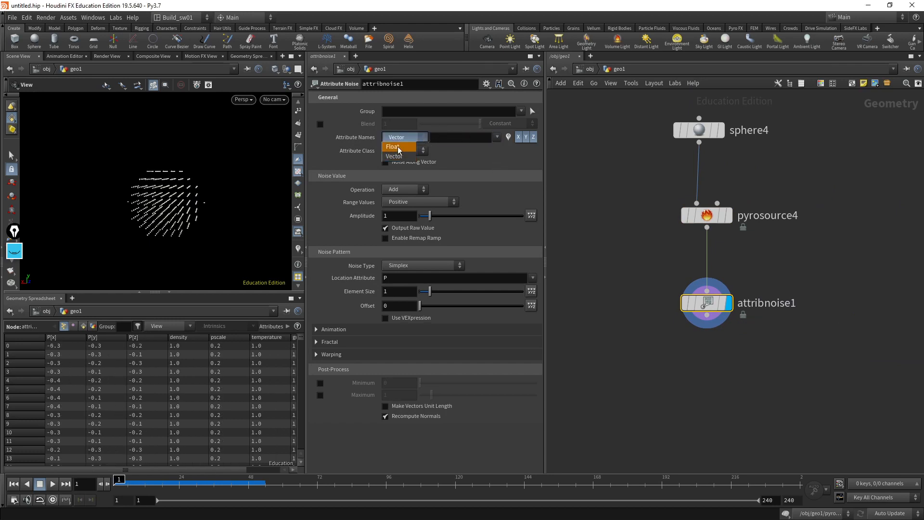
{"action": "left_click", "coordinate": [405, 143]}
{"action": "left_click", "coordinate": [498, 138]}
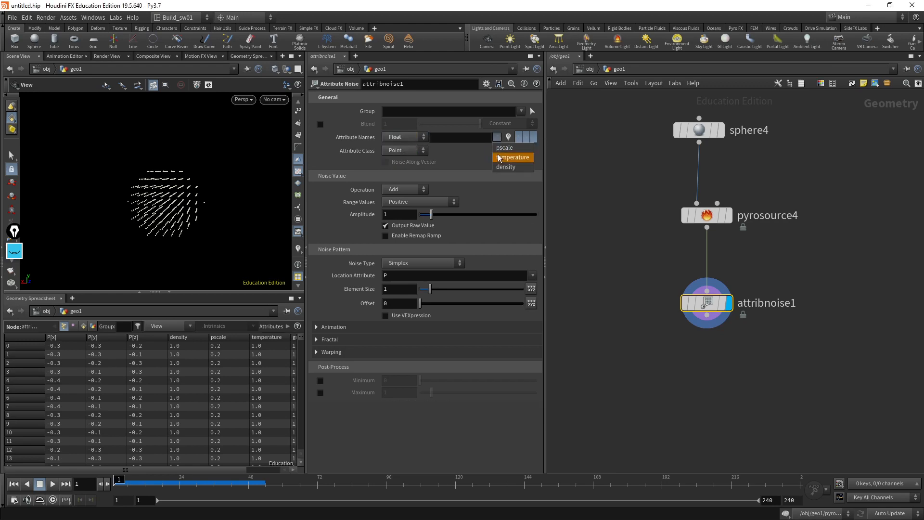
{"action": "left_click", "coordinate": [513, 158]}
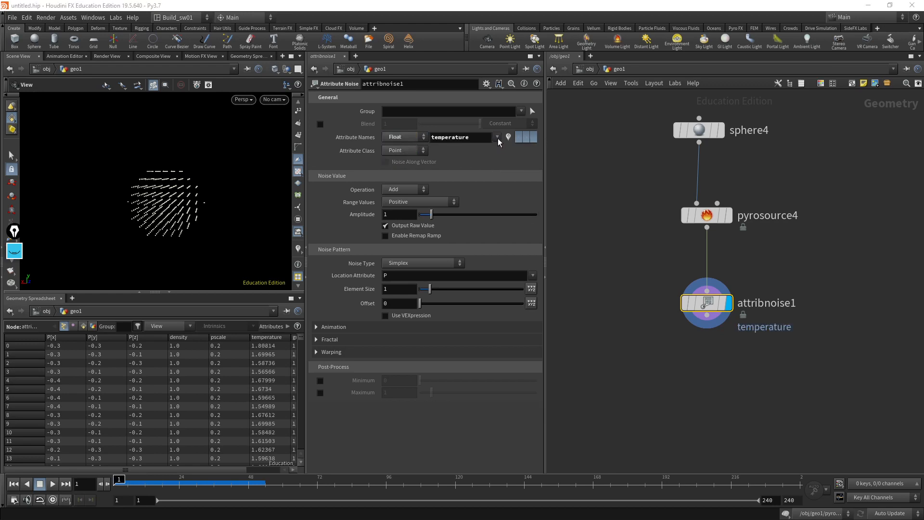
{"action": "left_click", "coordinate": [498, 138]}
{"action": "left_click", "coordinate": [523, 166]}
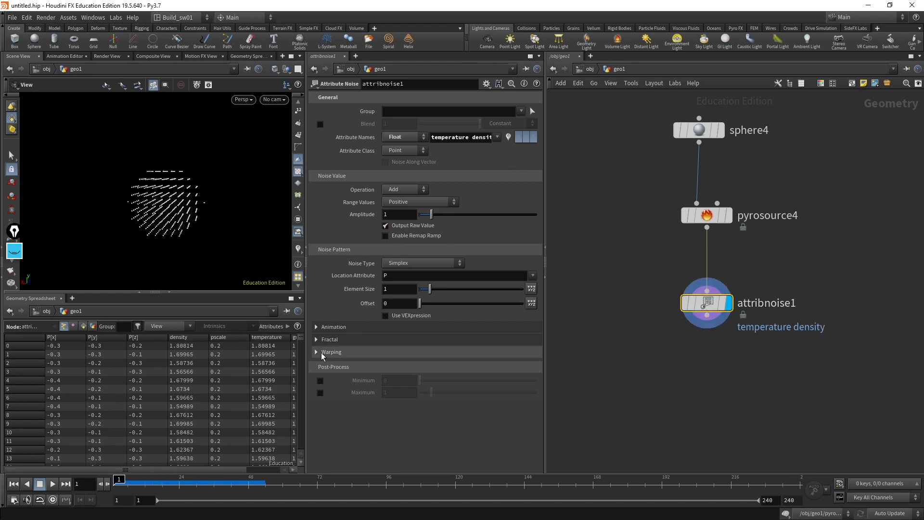
Widen the spreadsheet and examine pyrosource4's density, temperature and pscale values across its points
{"action": "left_click_drag", "start_coordinate": [305, 288], "coordinate": [355, 289]}
{"action": "left_click", "coordinate": [765, 215]}
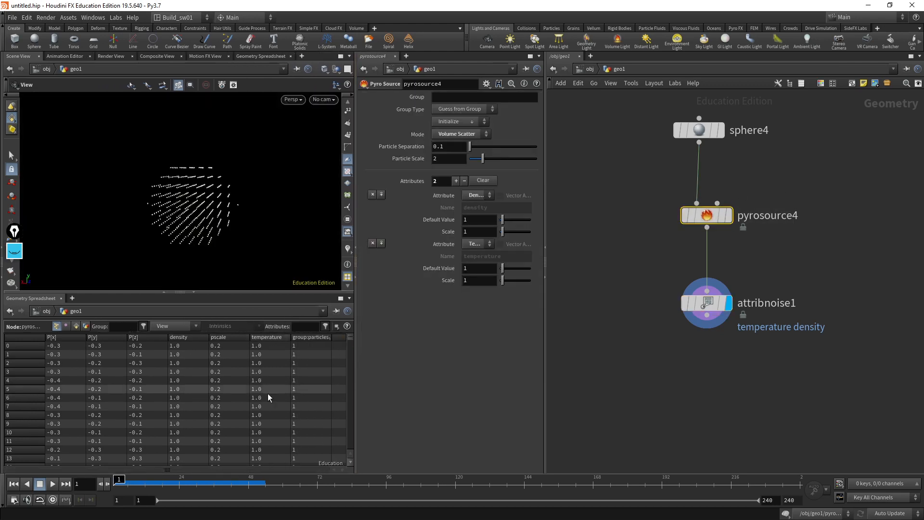
{"action": "left_click_drag", "start_coordinate": [269, 424], "coordinate": [270, 449]}
{"action": "left_click_drag", "start_coordinate": [281, 345], "coordinate": [279, 464]}
{"action": "left_click_drag", "start_coordinate": [191, 345], "coordinate": [175, 466]}
{"action": "left_click_drag", "start_coordinate": [243, 345], "coordinate": [233, 432]}
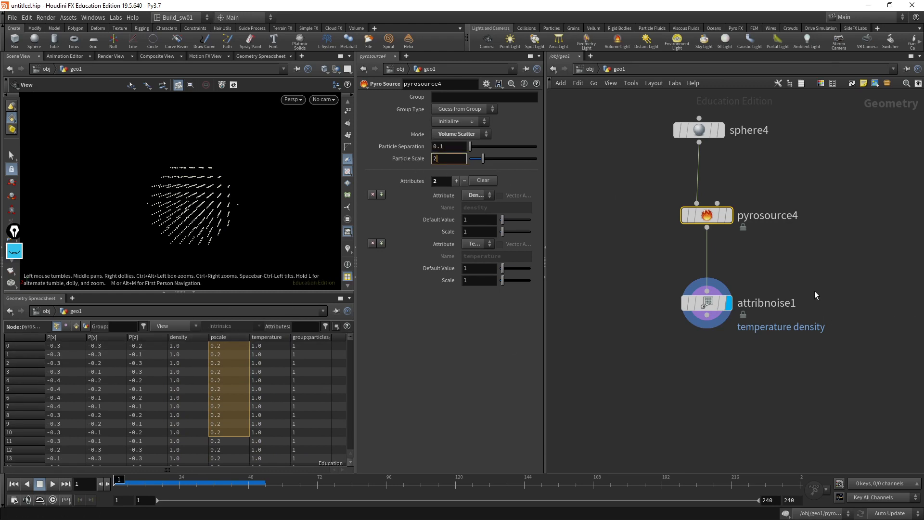
Examine attribnoise1's density and temperature values while scrubbing to frame 52 and back to frame 1
{"action": "left_click", "coordinate": [706, 303]}
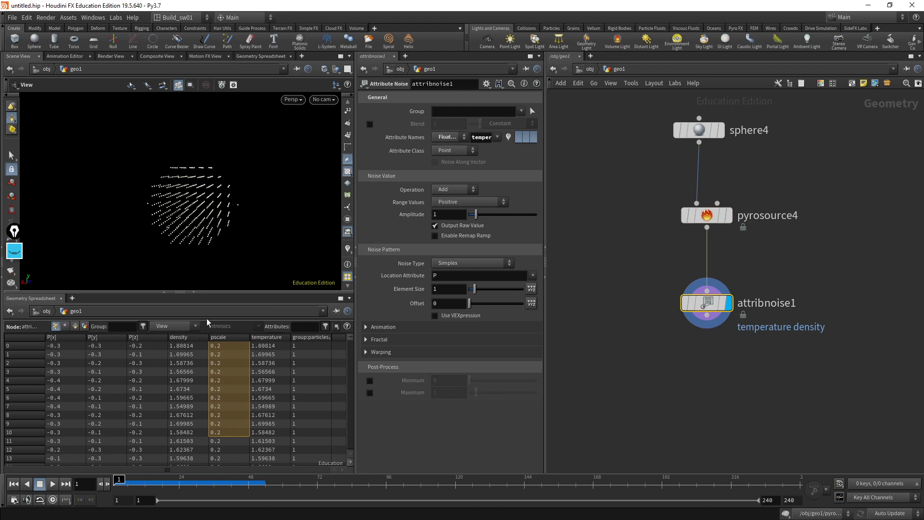
{"action": "left_click_drag", "start_coordinate": [184, 481], "coordinate": [260, 481]}
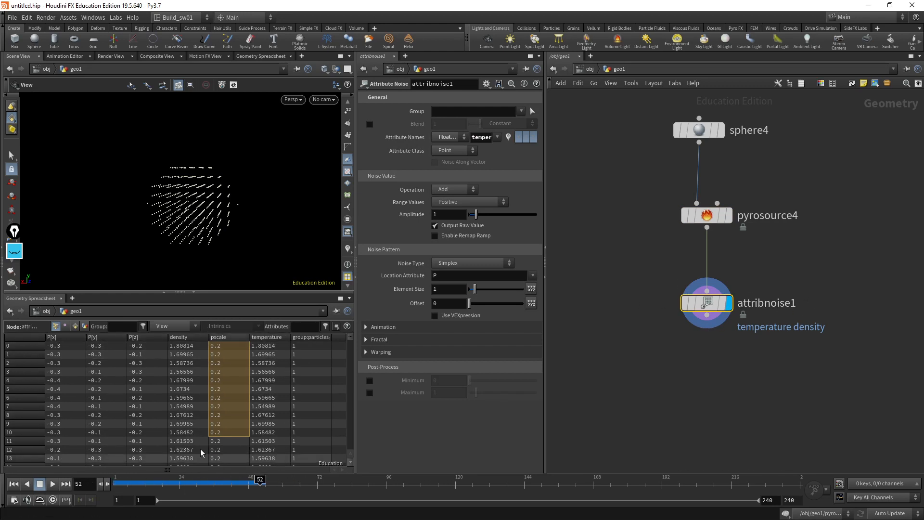
{"action": "scroll", "coordinate": [181, 413], "scroll_direction": "down", "scroll_amount": 2}
{"action": "left_click_drag", "start_coordinate": [199, 482], "coordinate": [115, 482]}
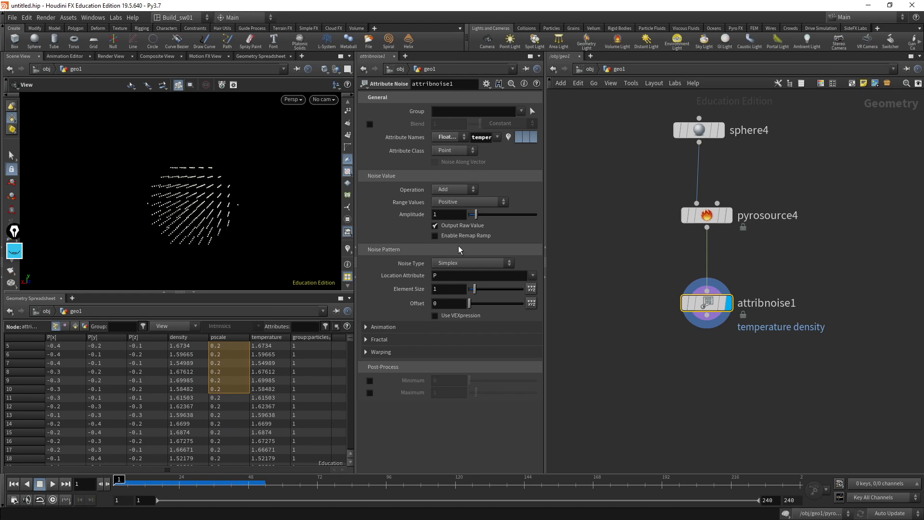
Enable Animate Noise on attribnoise1 and scrub the timeline to check its values over time
{"action": "left_click", "coordinate": [407, 327]}
{"action": "left_click", "coordinate": [435, 339]}
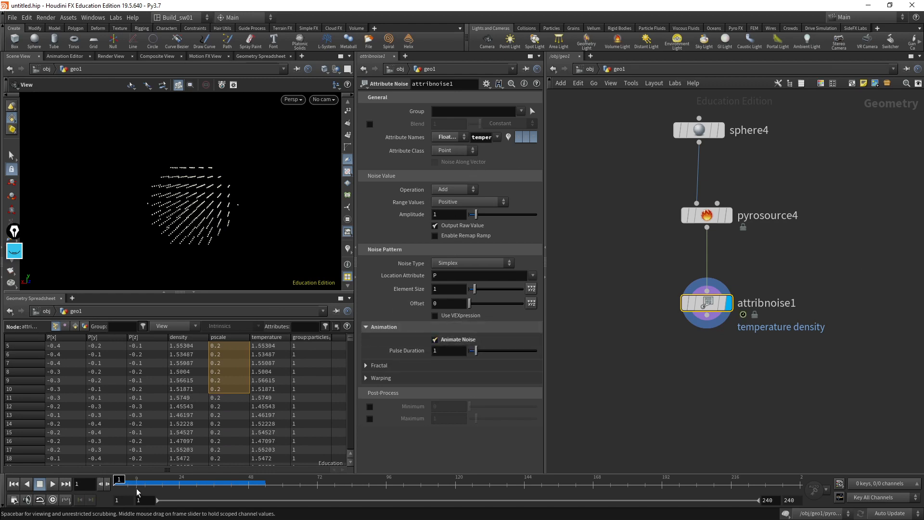
{"action": "left_click_drag", "start_coordinate": [138, 491], "coordinate": [116, 481]}
{"action": "middle_click_drag", "start_coordinate": [732, 333], "coordinate": [712, 291]}
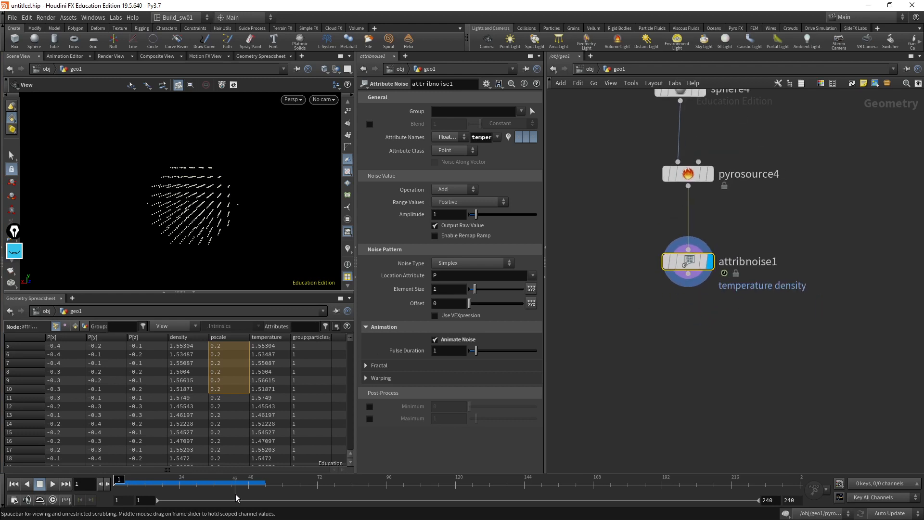
{"action": "left_click", "coordinate": [230, 480]}
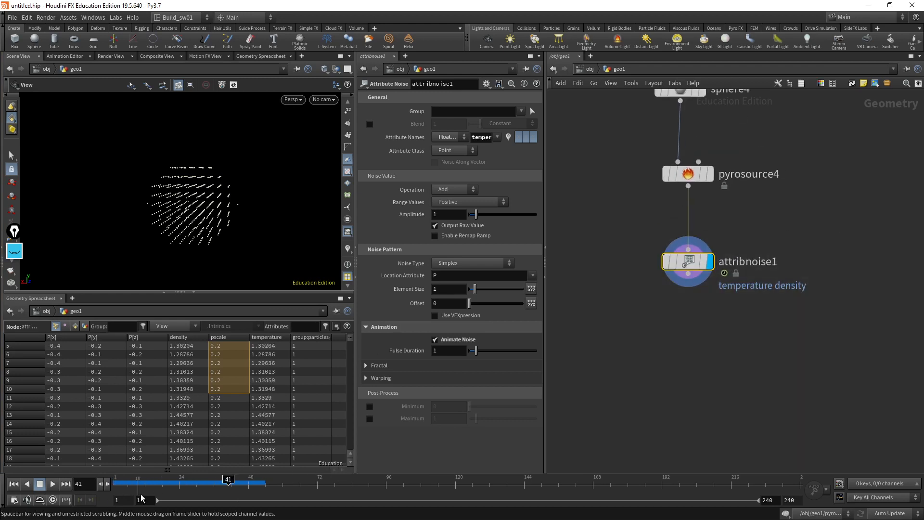
{"action": "mouse_move", "coordinate": [227, 481]}
{"action": "left_mouse_down"}
{"action": "mouse_move", "coordinate": [377, 476]}
{"action": "mouse_move", "coordinate": [216, 479]}
{"action": "left_mouse_up"}
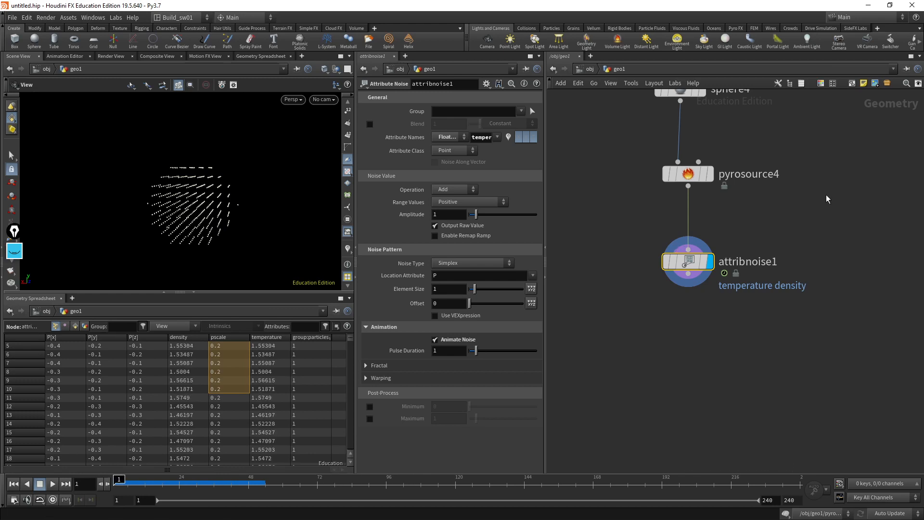
Add a second Attribute Noise node below attribnoise1, connected to it and displayed
{"action": "middle_click_drag", "start_coordinate": [827, 199], "coordinate": [755, 267]}
{"action": "left_click", "coordinate": [606, 157]}
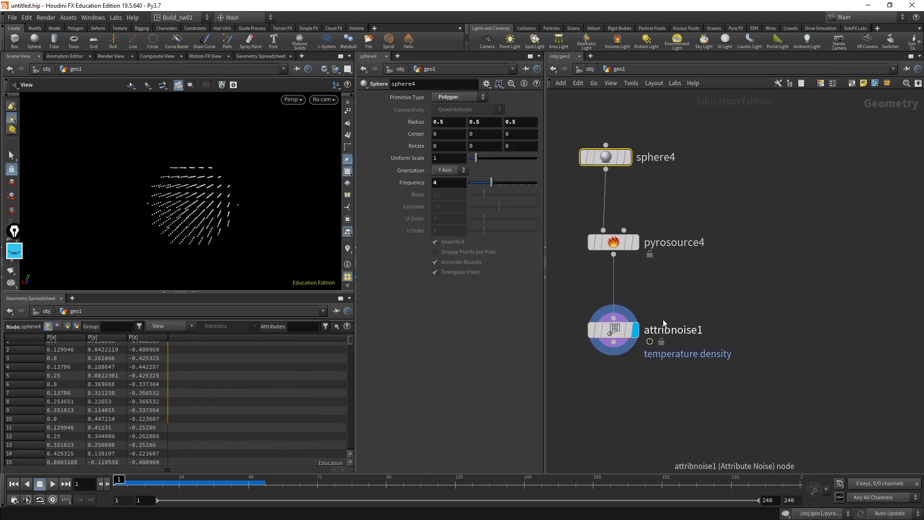
{"action": "left_click", "coordinate": [613, 330]}
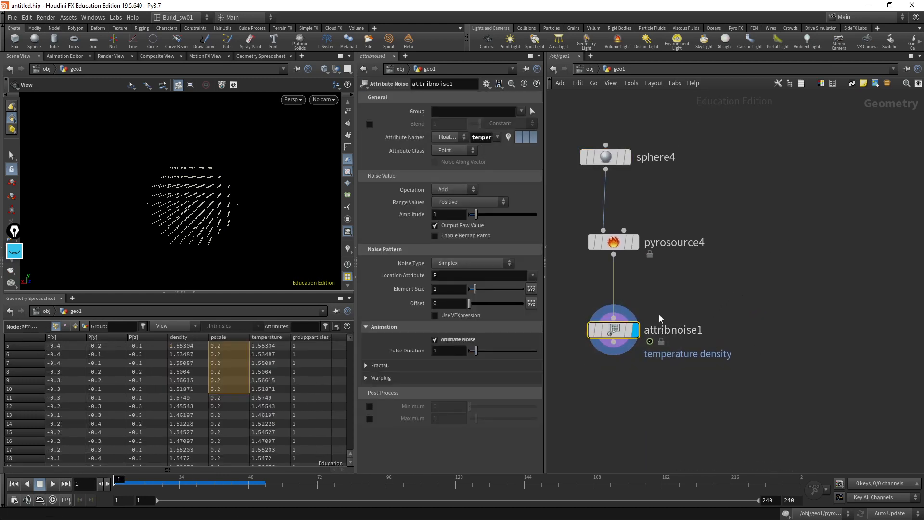
{"action": "left_click_drag", "start_coordinate": [355, 147], "coordinate": [286, 147]}
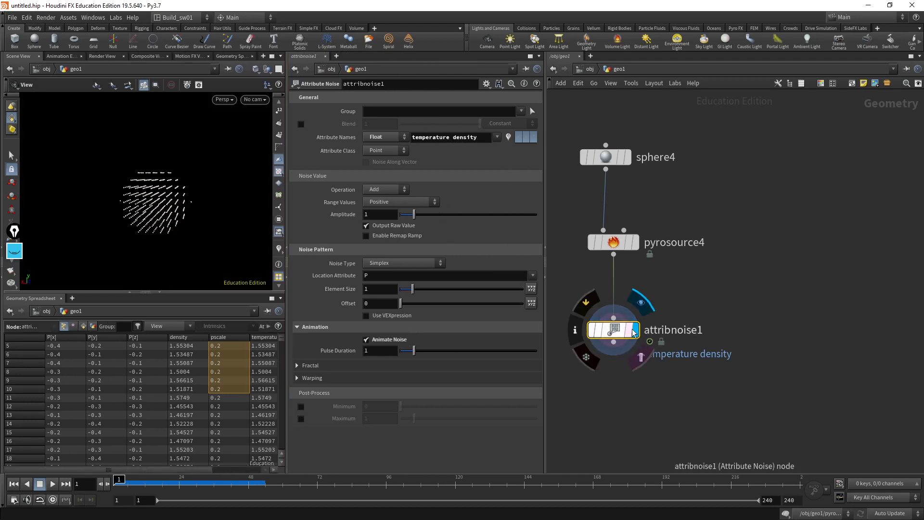
{"action": "middle_click_drag", "start_coordinate": [685, 327], "coordinate": [696, 288]}
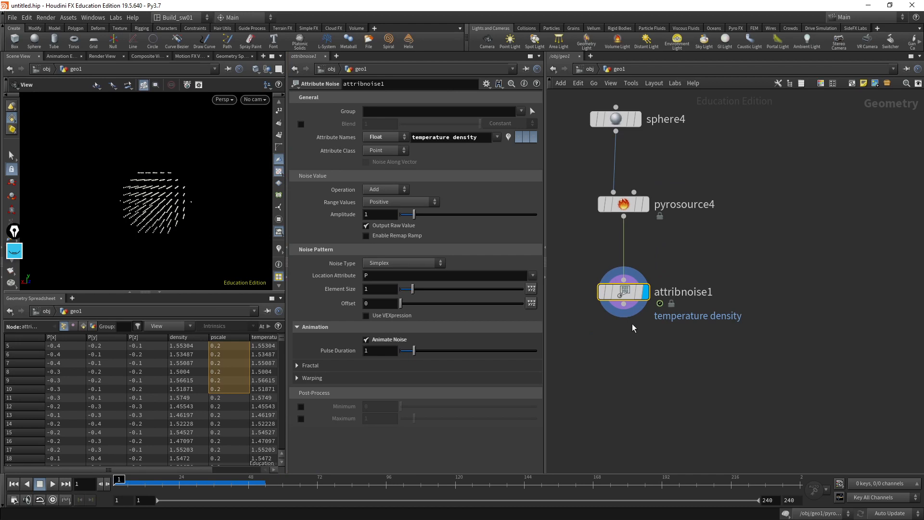
{"action": "key", "text": "Tab"}
{"action": "type", "text": "no"}
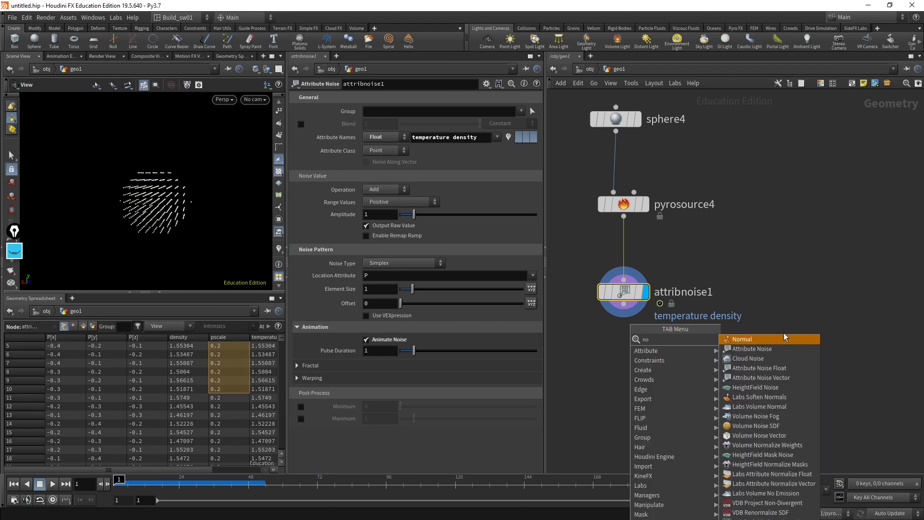
{"action": "left_click", "coordinate": [770, 349]}
{"action": "left_click", "coordinate": [668, 371]}
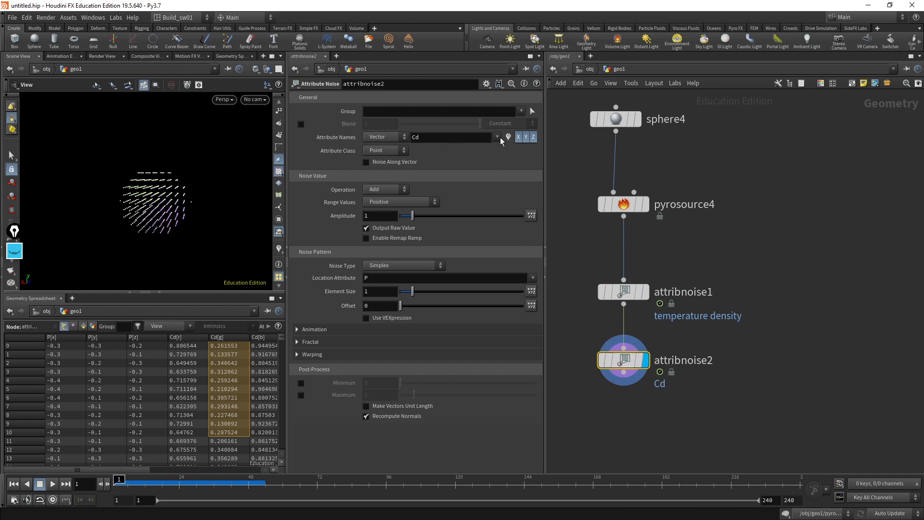
Replace Cd with P as the vector attribute that attribnoise2 affects
{"action": "double_click", "coordinate": [445, 138]}
{"action": "key", "text": "BackSpace"}
{"action": "key", "text": "Return"}
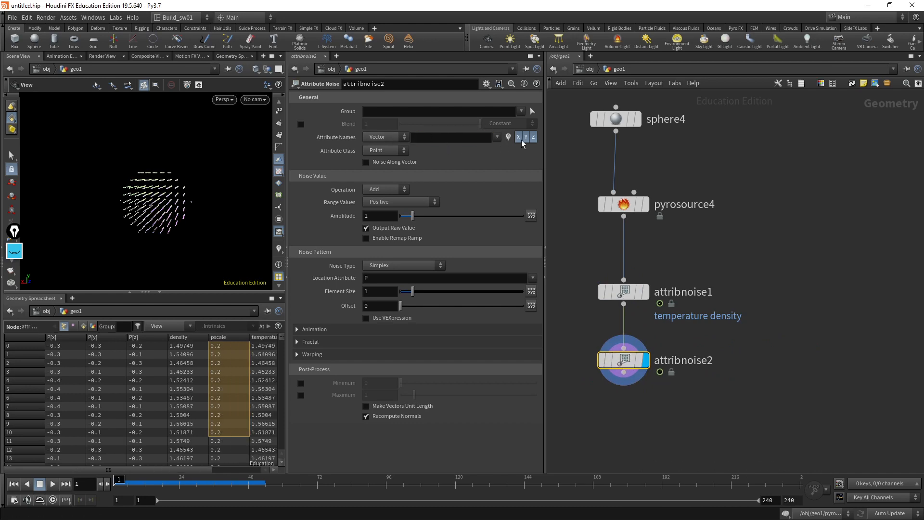
{"action": "left_click", "coordinate": [499, 147]}
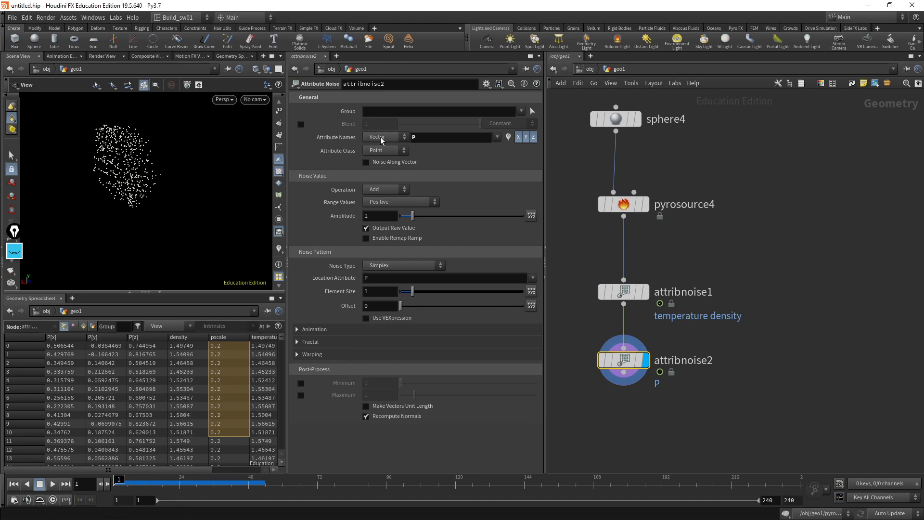
Enable Animate Noise on attribnoise2 and scrub the timeline to examine the moving points in a resized viewport
{"action": "left_click", "coordinate": [333, 328]}
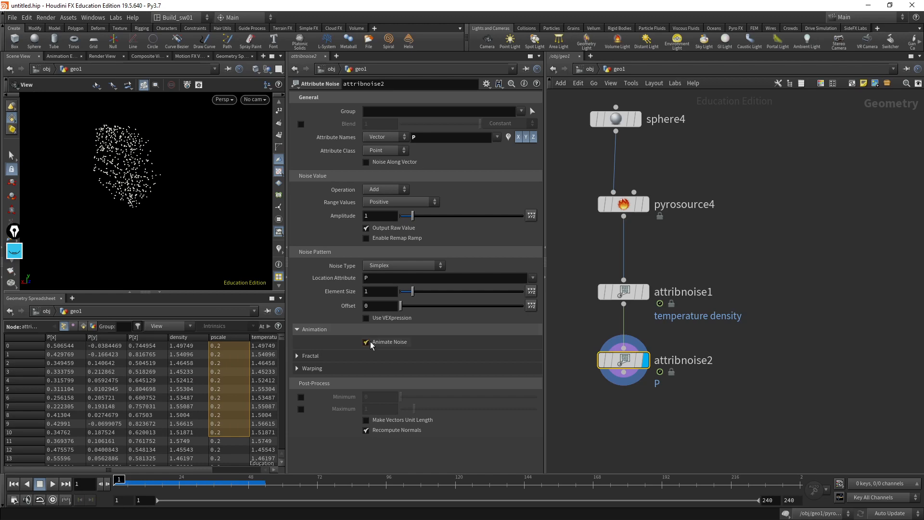
{"action": "left_click", "coordinate": [366, 342]}
{"action": "mouse_move", "coordinate": [119, 479]}
{"action": "left_mouse_down"}
{"action": "mouse_move", "coordinate": [507, 479]}
{"action": "mouse_move", "coordinate": [119, 479]}
{"action": "left_mouse_up"}
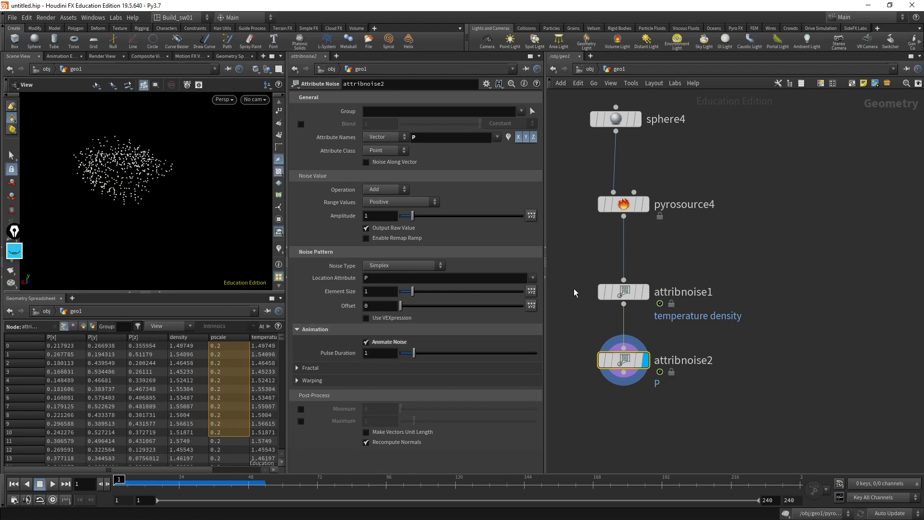
{"action": "left_click_drag", "start_coordinate": [287, 361], "coordinate": [412, 361]}
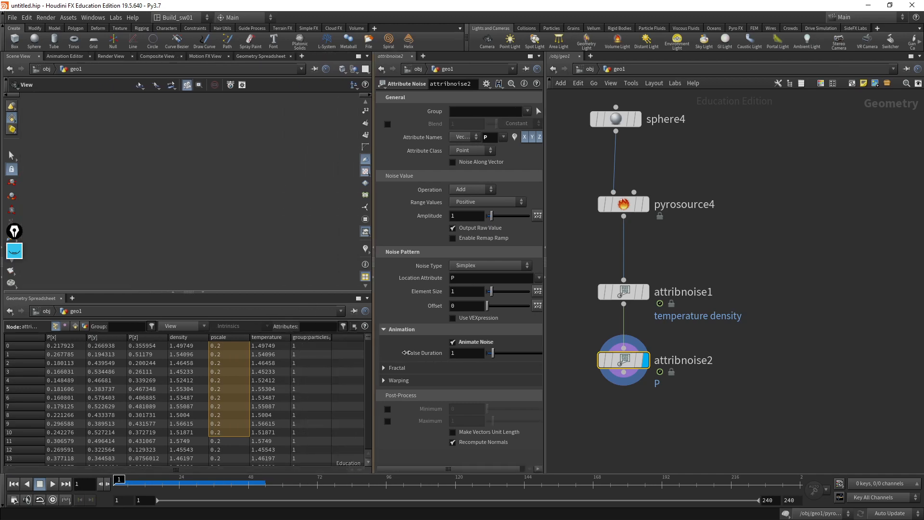
{"action": "mouse_move", "coordinate": [120, 478]}
{"action": "left_mouse_down"}
{"action": "mouse_move", "coordinate": [436, 479]}
{"action": "mouse_move", "coordinate": [118, 480]}
{"action": "left_mouse_up"}
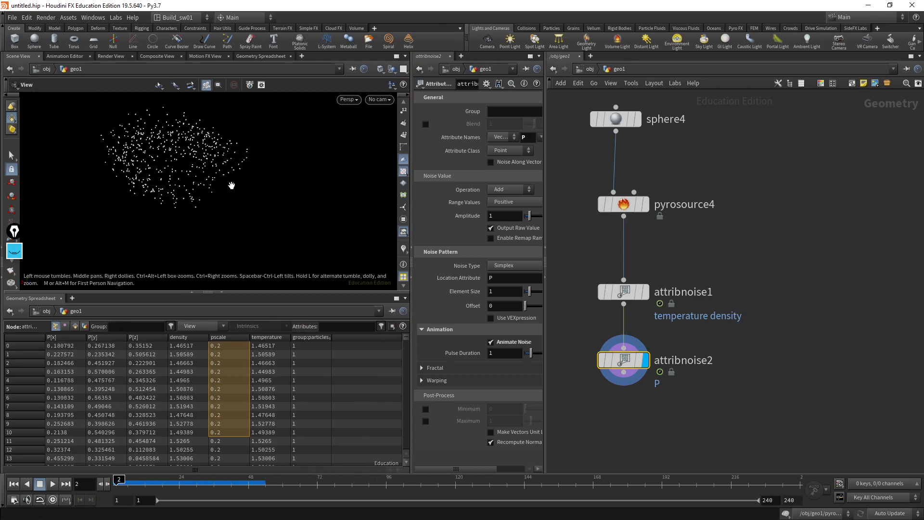
{"action": "left_click_drag", "start_coordinate": [163, 163], "coordinate": [252, 195]}
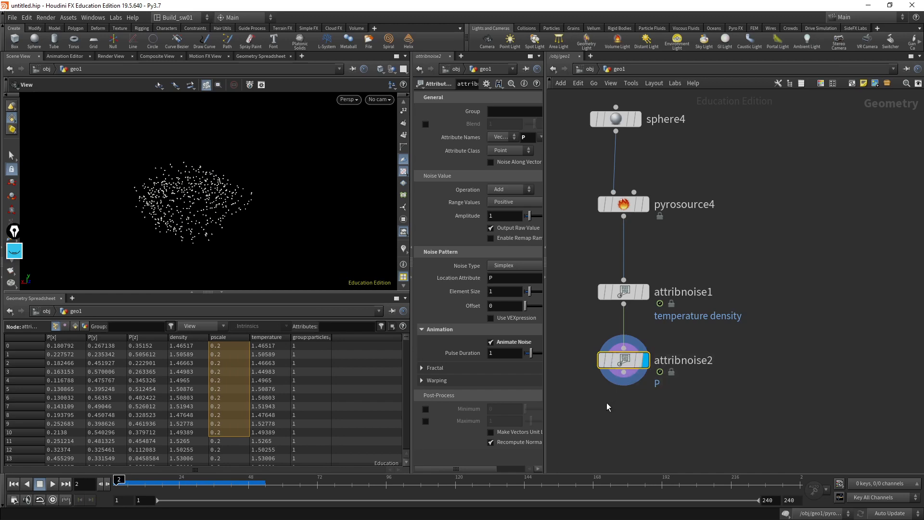
{"action": "left_click_drag", "start_coordinate": [413, 193], "coordinate": [338, 210]}
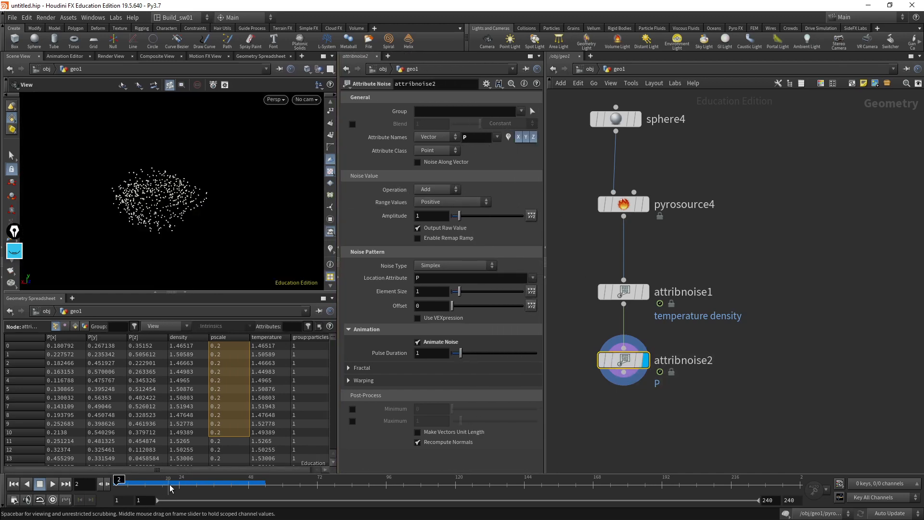
Set attribnoise2's noise amplitude to 0.14 and scrub the timeline to check the point motion
{"action": "left_click_drag", "start_coordinate": [460, 216], "coordinate": [453, 219]}
{"action": "left_click", "coordinate": [190, 484]}
{"action": "left_click_drag", "start_coordinate": [195, 484], "coordinate": [556, 480]}
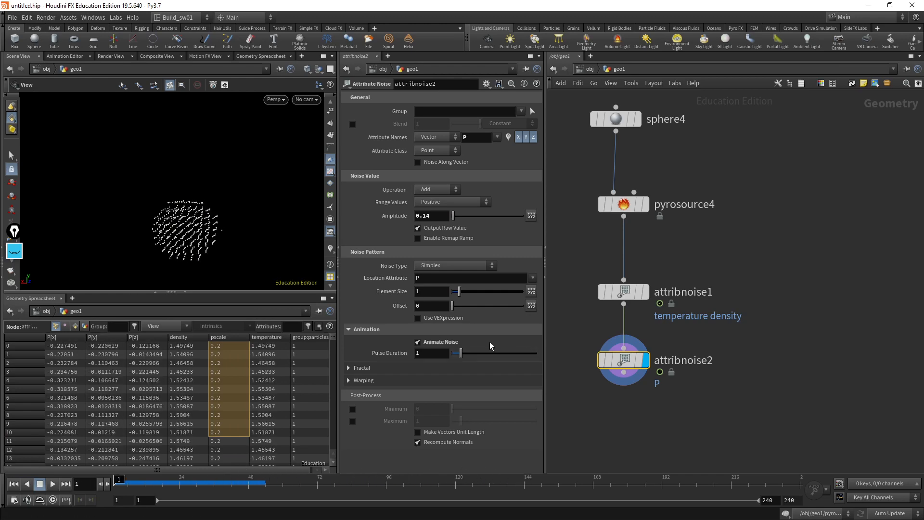
Add a Volume Rasterize Attributes node below attribnoise2, connected to it and displayed
{"action": "middle_click_drag", "start_coordinate": [674, 401], "coordinate": [693, 357]}
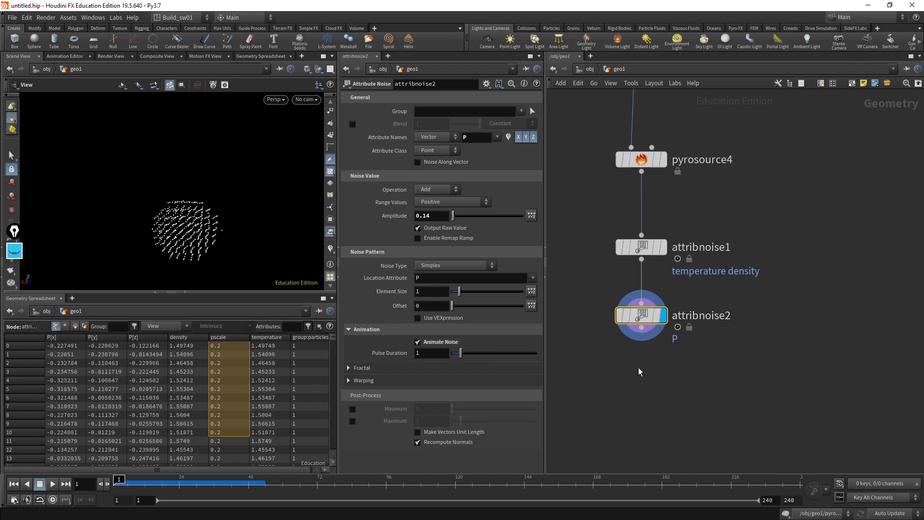
{"action": "key", "text": "Tab"}
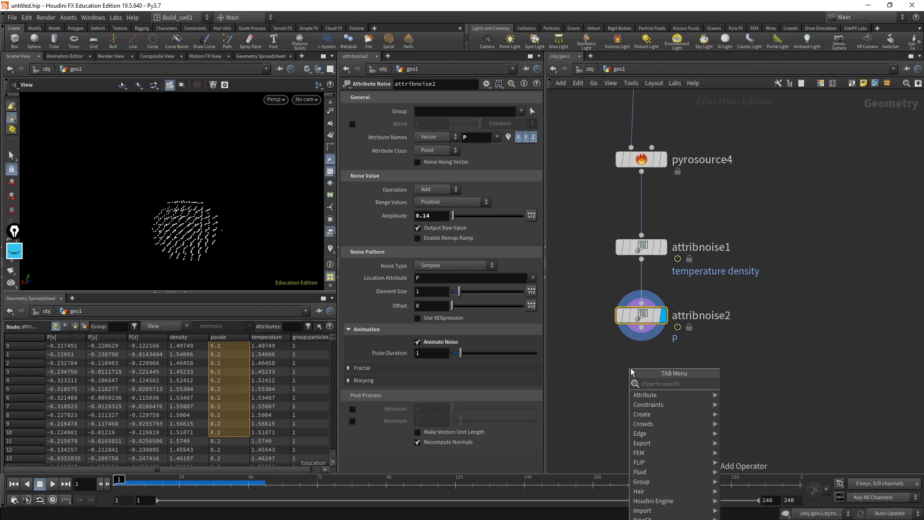
{"action": "type", "text": "ras"}
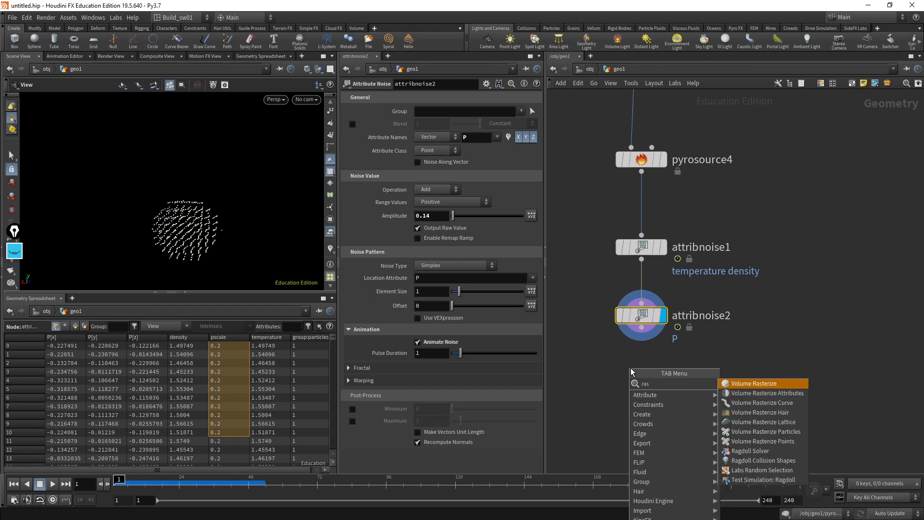
{"action": "left_click", "coordinate": [764, 395]}
{"action": "left_click", "coordinate": [671, 402]}
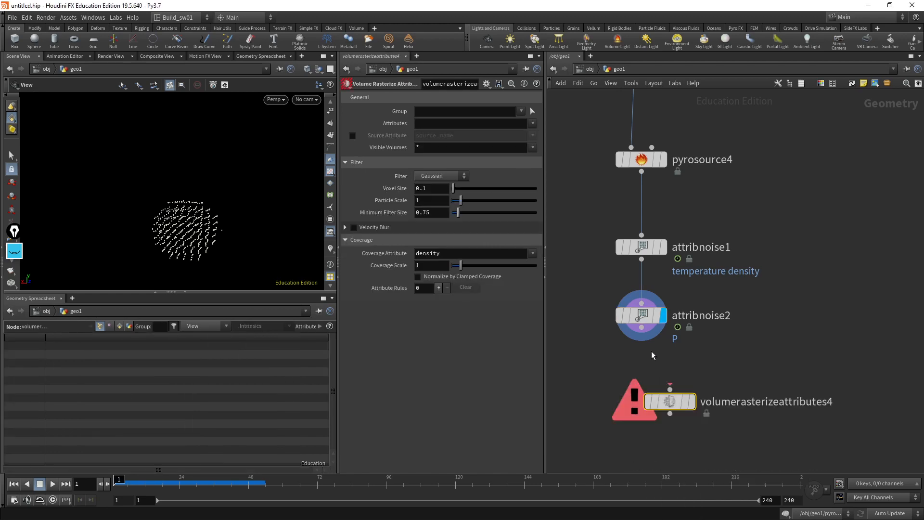
{"action": "left_click_drag", "start_coordinate": [641, 327], "coordinate": [660, 401]}
{"action": "left_click", "coordinate": [693, 403]}
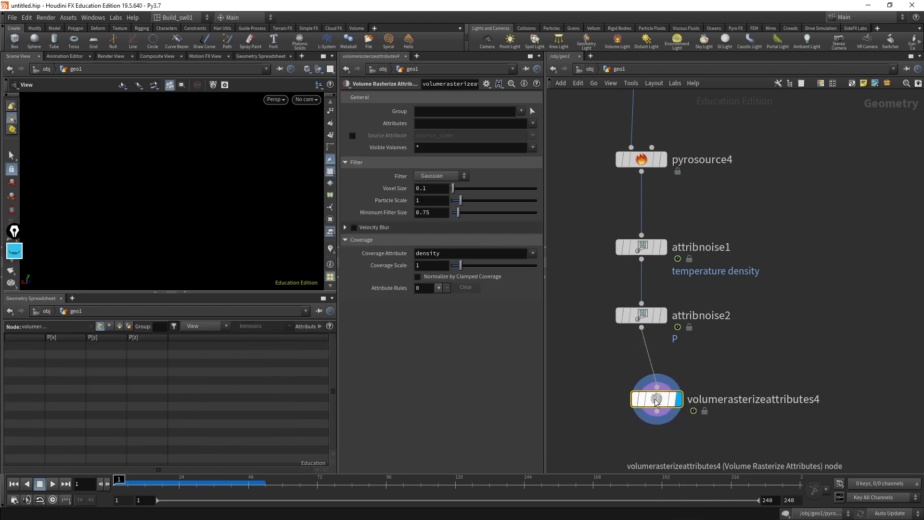
Display attribnoise2 again, inspect its point attributes in the node info, and line up the node chain vertically
{"action": "middle_click", "coordinate": [660, 401]}
{"action": "scroll", "coordinate": [659, 320], "scroll_direction": "up", "scroll_amount": 2}
{"action": "left_click", "coordinate": [639, 317]}
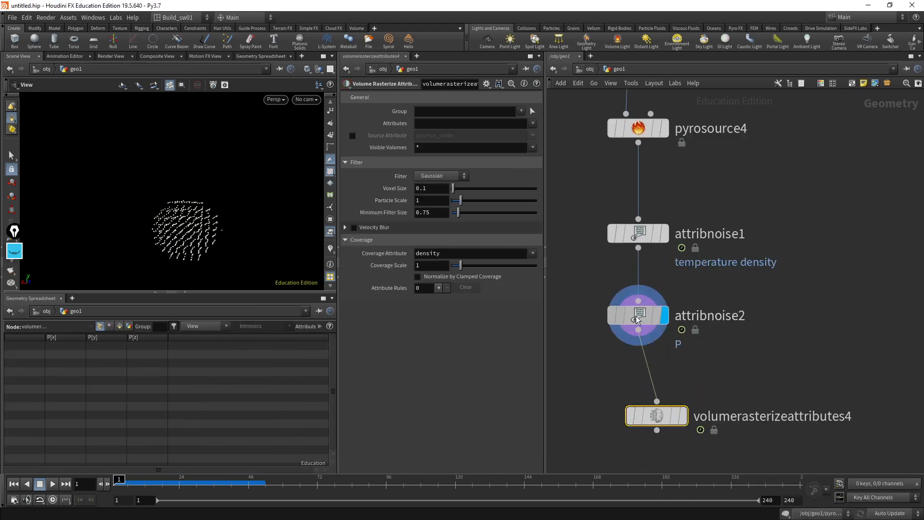
{"action": "middle_click", "coordinate": [638, 319]}
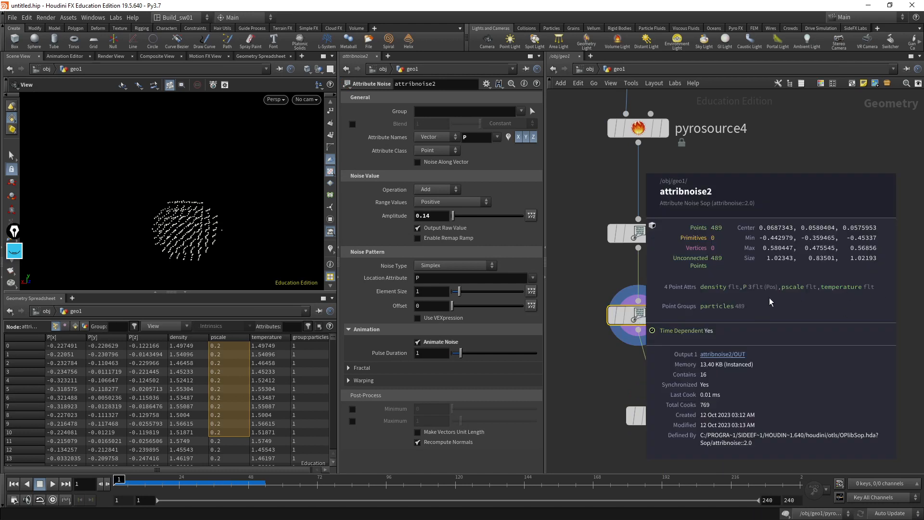
{"action": "key", "text": "l"}
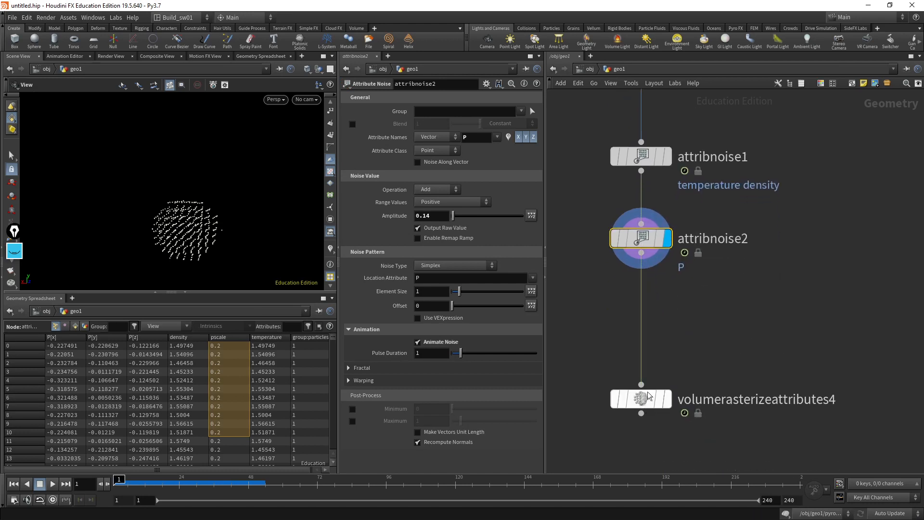
{"action": "middle_click", "coordinate": [646, 244]}
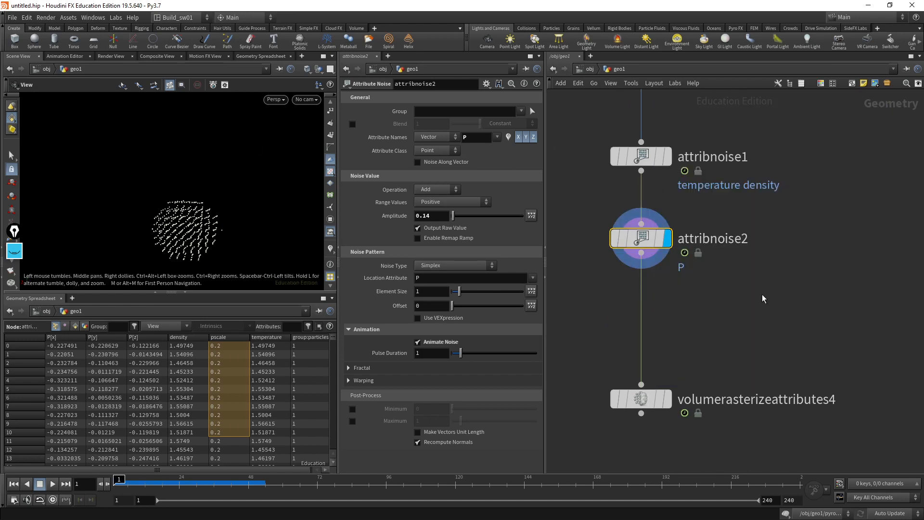
Insert a Trail node between attribnoise2 and volumerasterizeattributes4 and display it
{"action": "key", "text": "Tab"}
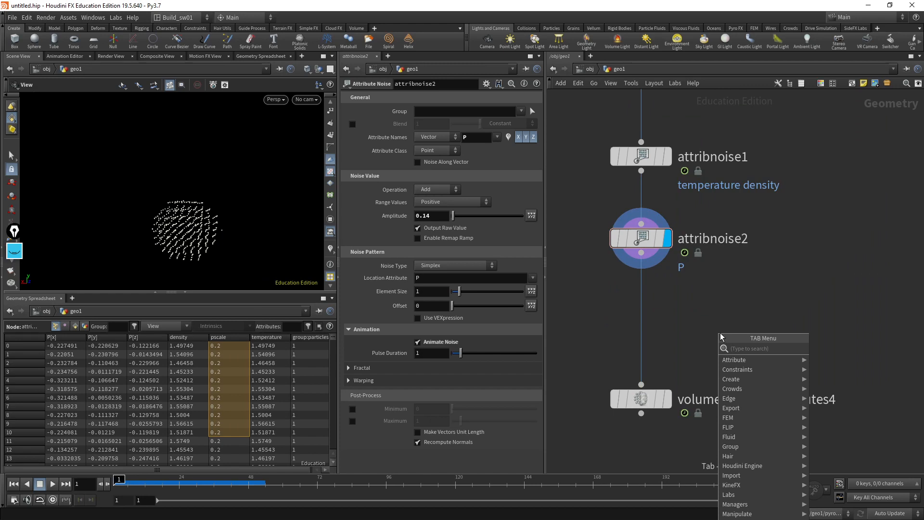
{"action": "type", "text": "tra"}
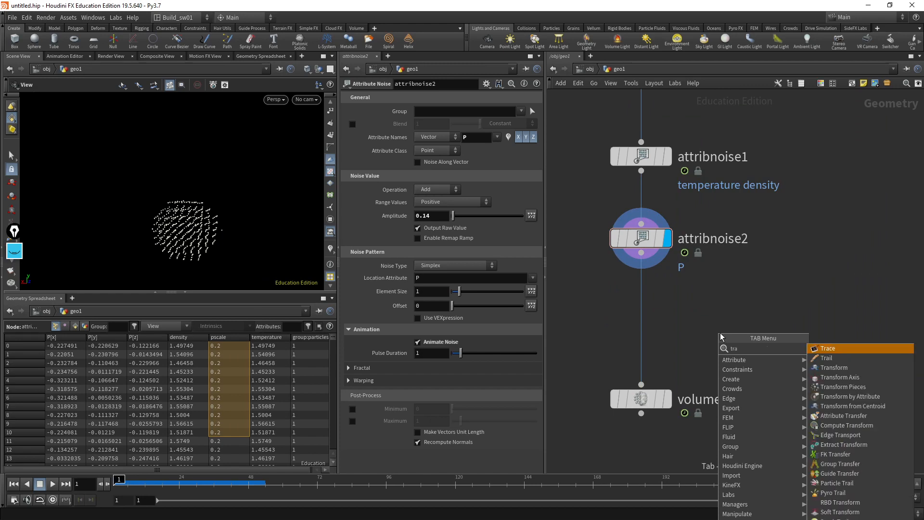
{"action": "key", "text": "Return"}
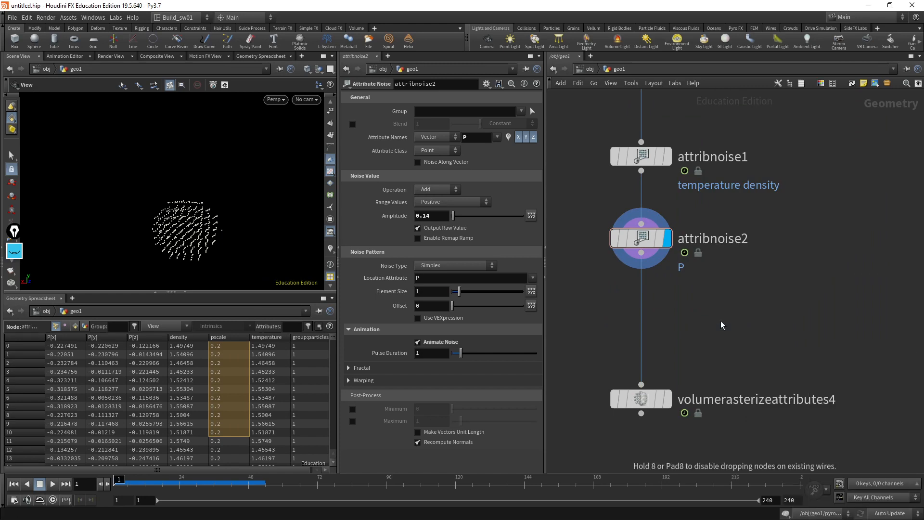
{"action": "left_click", "coordinate": [721, 320]}
{"action": "left_click", "coordinate": [674, 283]}
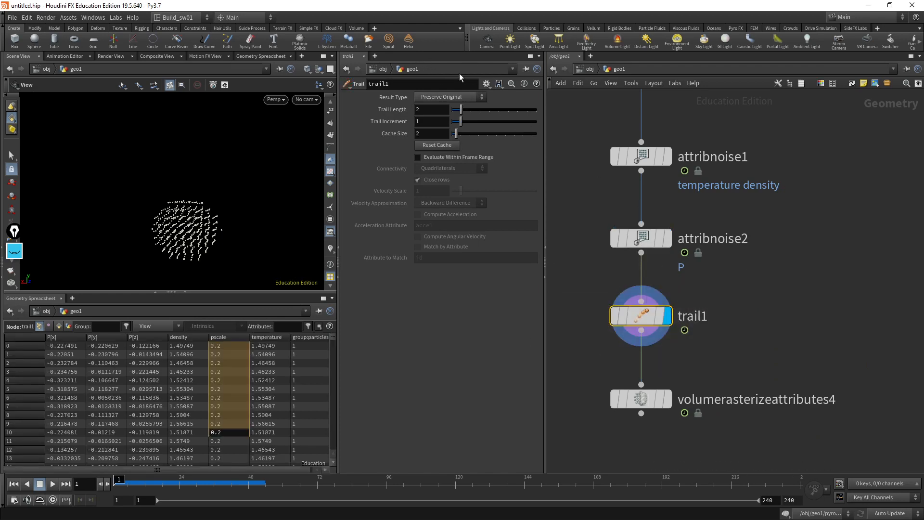
Set trail1's result type to Compute Velocity and check its attributes in the node info
{"action": "left_click", "coordinate": [456, 99]}
{"action": "left_click", "coordinate": [447, 135]}
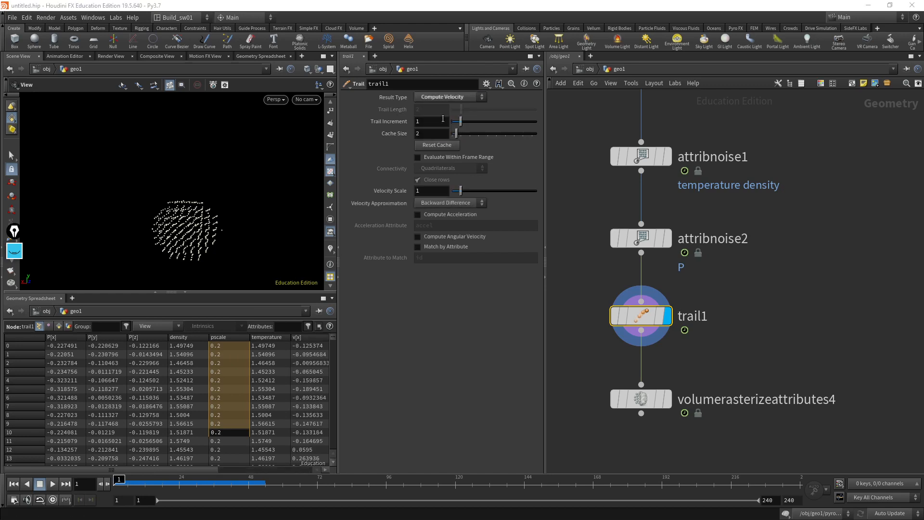
{"action": "middle_click", "coordinate": [628, 319]}
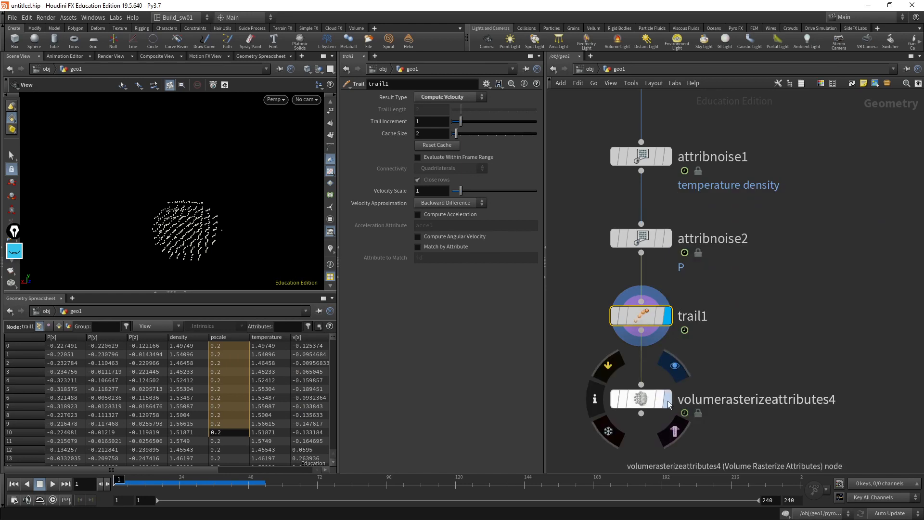
Display volumerasterizeattributes4, rasterize the density and temperature attributes, and inspect the resulting volumes
{"action": "left_click", "coordinate": [659, 400]}
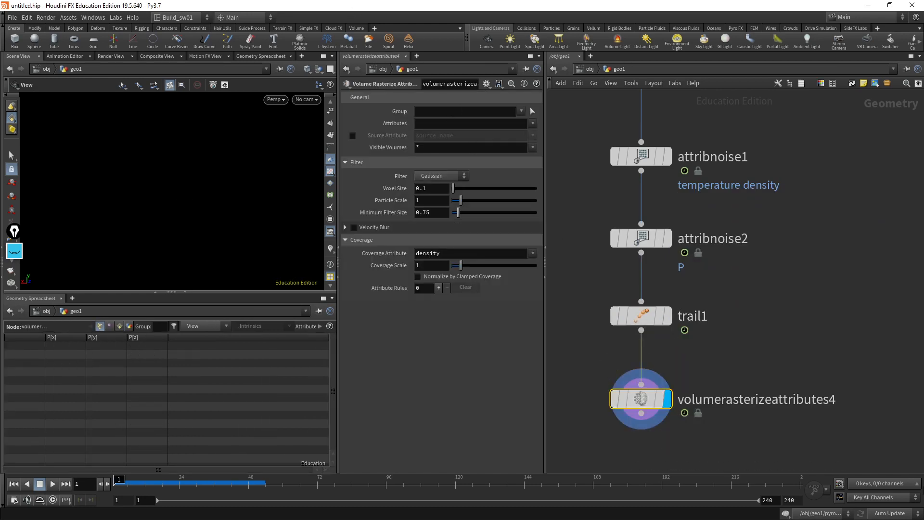
{"action": "left_click", "coordinate": [533, 123]}
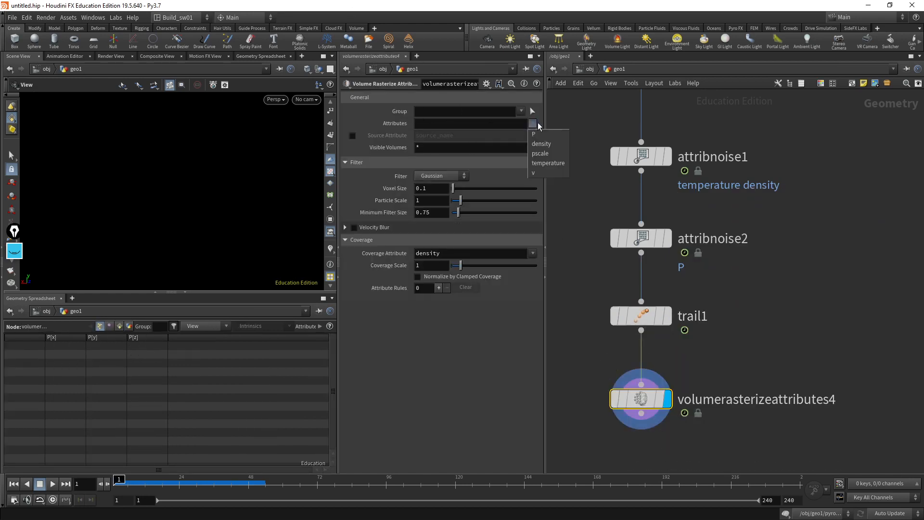
{"action": "left_click", "coordinate": [541, 143]}
{"action": "left_click", "coordinate": [533, 124]}
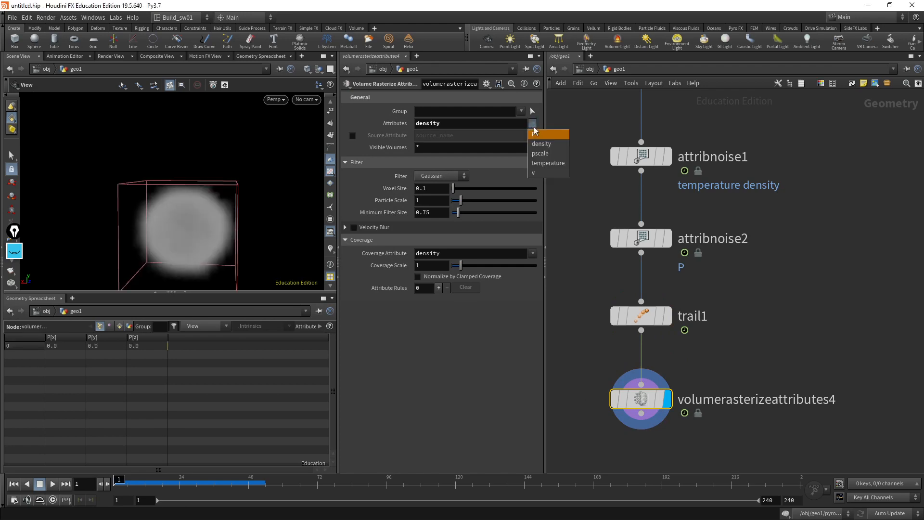
{"action": "left_click", "coordinate": [549, 163]}
{"action": "left_click", "coordinate": [668, 424]}
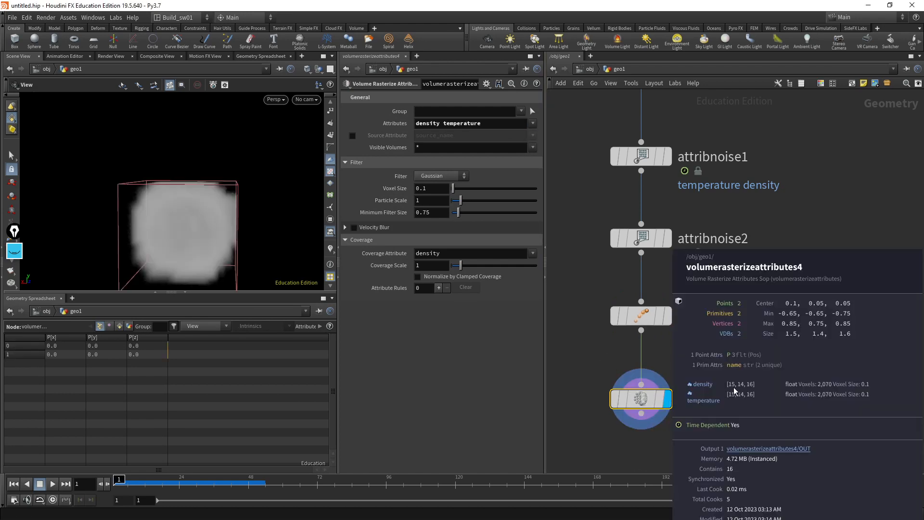
Move volumerasterizeattributes4 slightly down from trail1 and add v to its rasterized attributes
{"action": "scroll", "coordinate": [709, 378], "scroll_direction": "down", "scroll_amount": 1}
{"action": "middle_click_drag", "start_coordinate": [710, 376], "coordinate": [694, 282]}
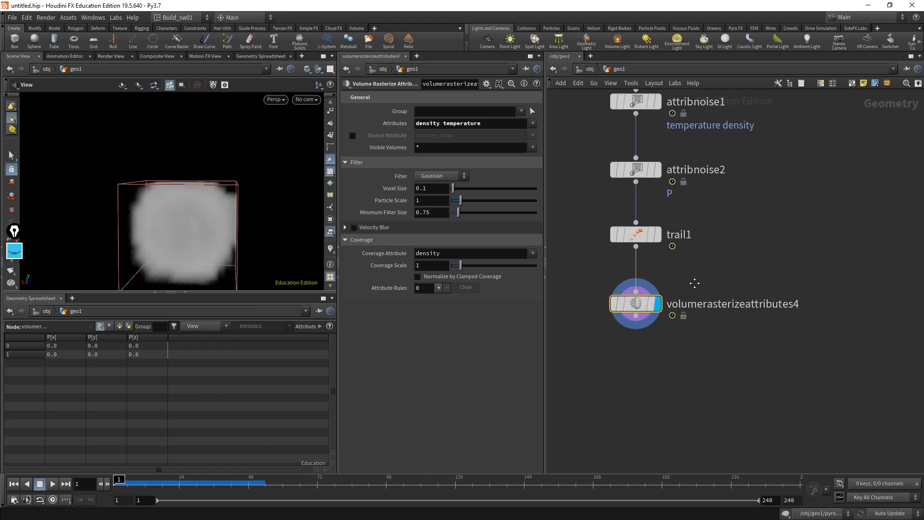
{"action": "left_click_drag", "start_coordinate": [642, 309], "coordinate": [639, 329]}
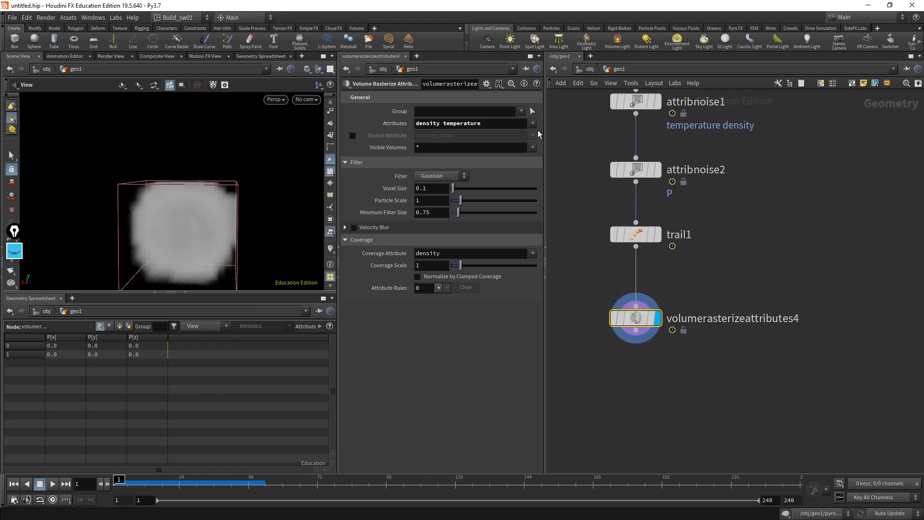
{"action": "left_click", "coordinate": [534, 124]}
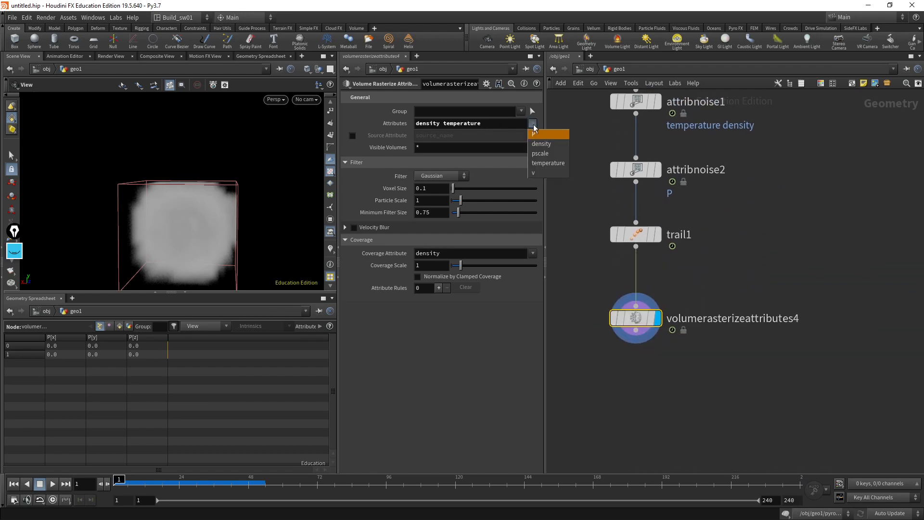
{"action": "left_click", "coordinate": [549, 175]}
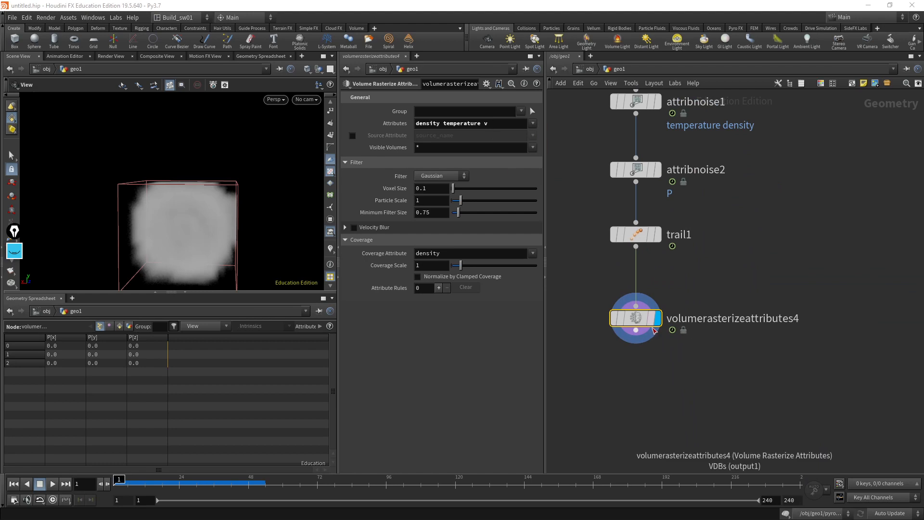
{"action": "left_click", "coordinate": [651, 326]}
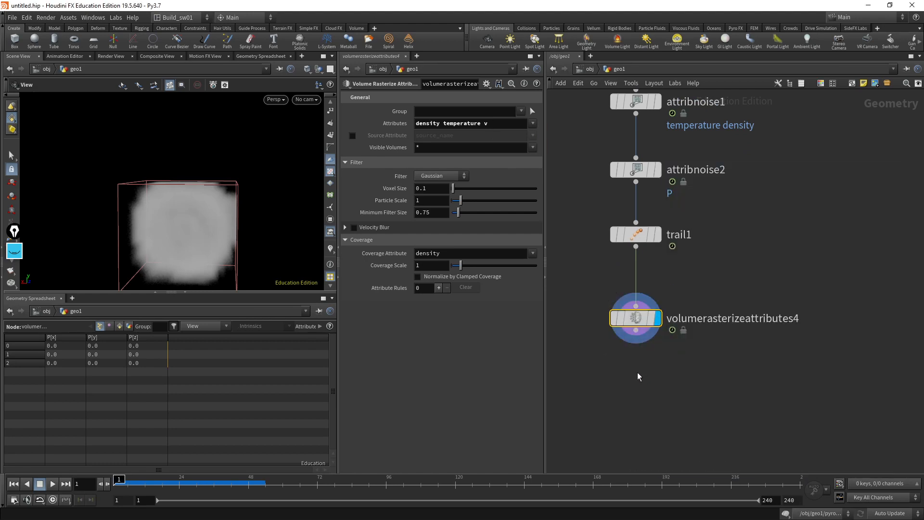
Scrub the timeline to examine how the rasterized volume changes over time
{"action": "middle_click_drag", "start_coordinate": [637, 374], "coordinate": [649, 354]}
{"action": "scroll", "coordinate": [645, 348], "scroll_direction": "down", "scroll_amount": 1}
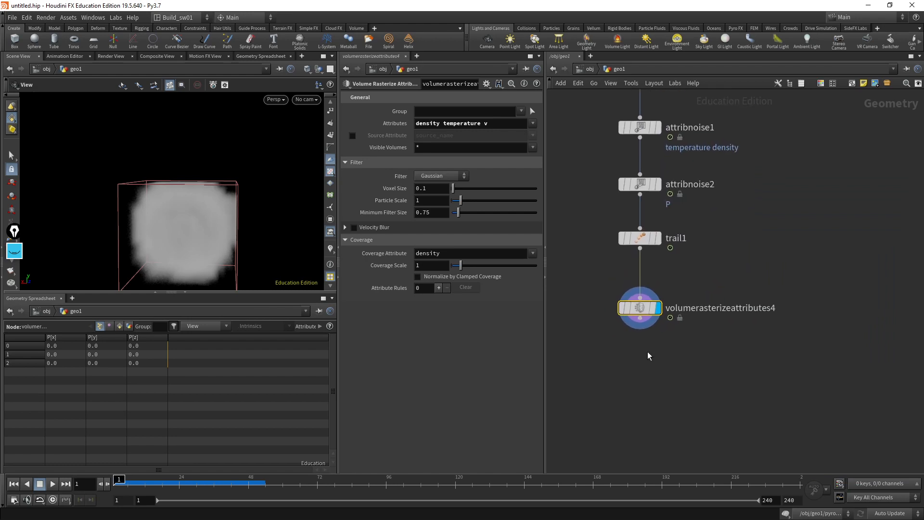
{"action": "mouse_move", "coordinate": [159, 483]}
{"action": "left_mouse_down"}
{"action": "mouse_move", "coordinate": [693, 483]}
{"action": "mouse_move", "coordinate": [92, 452]}
{"action": "left_mouse_up"}
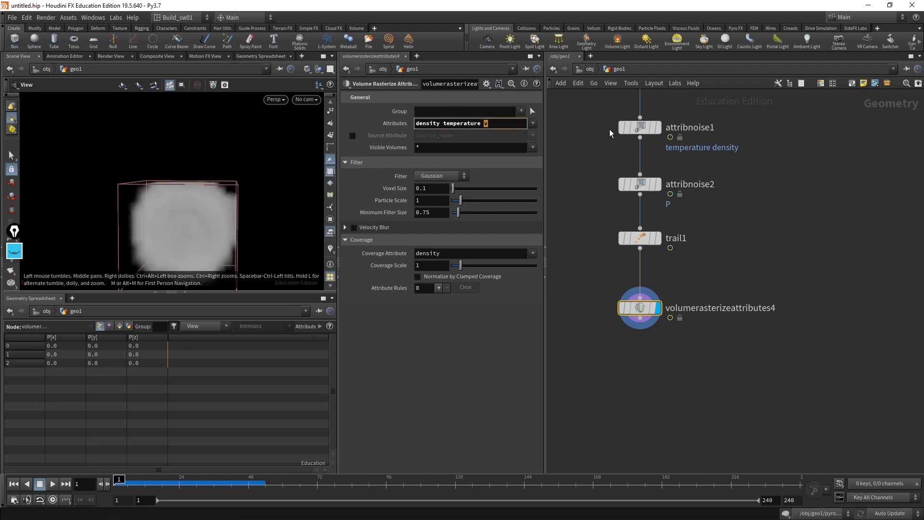
Return the timeline to frame 1, then remove v from volumerasterizeattributes4's rasterized attributes and add it back
{"action": "left_click", "coordinate": [164, 487]}
{"action": "mouse_move", "coordinate": [164, 488]}
{"action": "left_mouse_down"}
{"action": "mouse_move", "coordinate": [307, 485]}
{"action": "mouse_move", "coordinate": [114, 474]}
{"action": "left_mouse_up"}
{"action": "left_click", "coordinate": [689, 185]}
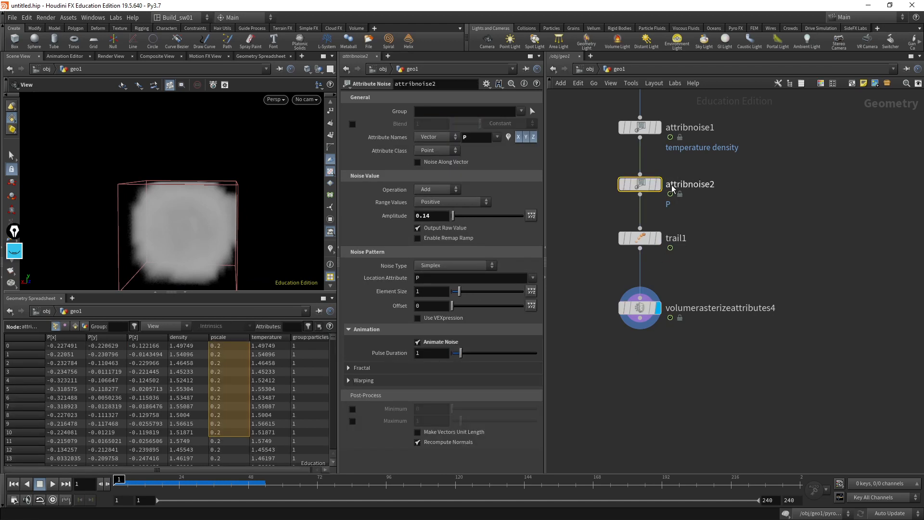
{"action": "left_click", "coordinate": [640, 307]}
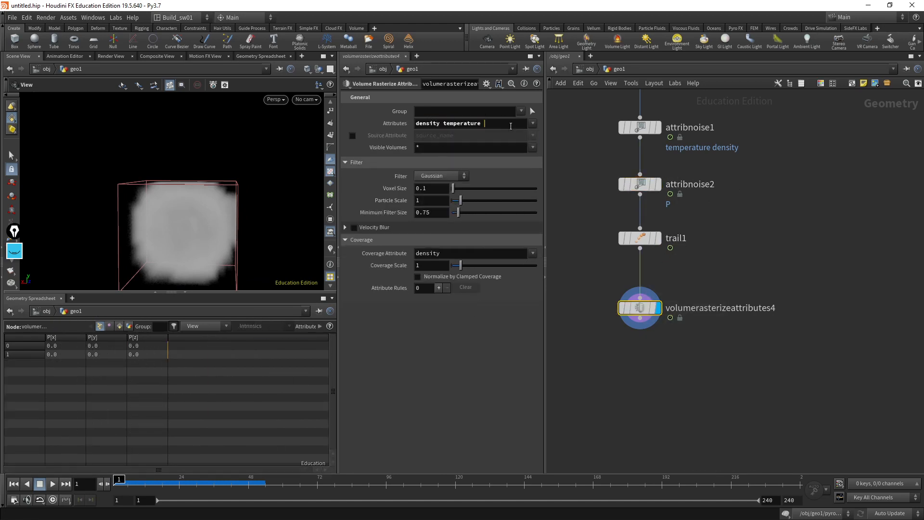
{"action": "key", "text": "Return"}
{"action": "mouse_move", "coordinate": [128, 479]}
{"action": "left_mouse_down"}
{"action": "mouse_move", "coordinate": [795, 483]}
{"action": "mouse_move", "coordinate": [115, 480]}
{"action": "left_mouse_up"}
Add a Pyro Solver below volumerasterizeattributes4, connect the rasterized volumes to its first input, and display it
{"action": "middle_click_drag", "start_coordinate": [679, 348], "coordinate": [686, 336]}
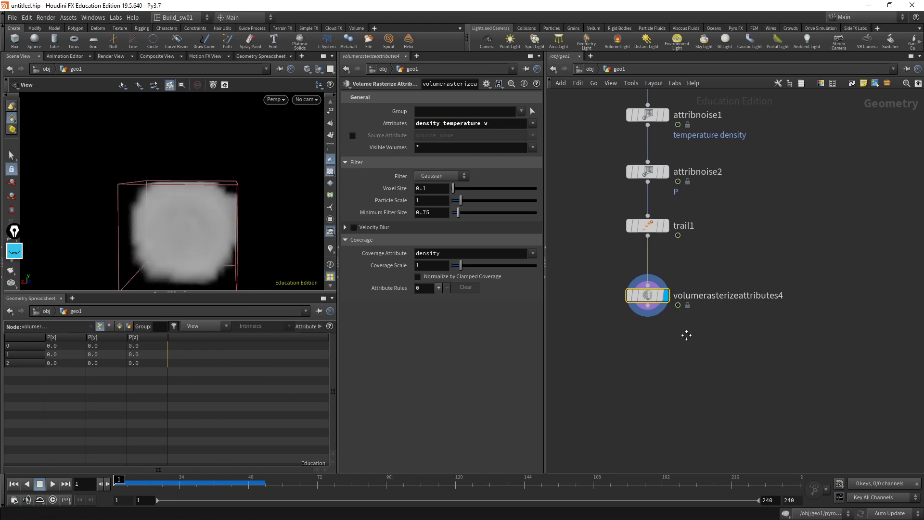
{"action": "scroll", "coordinate": [687, 335], "scroll_direction": "up", "scroll_amount": 1}
{"action": "key", "text": "Tab"}
{"action": "type", "text": "pyro"}
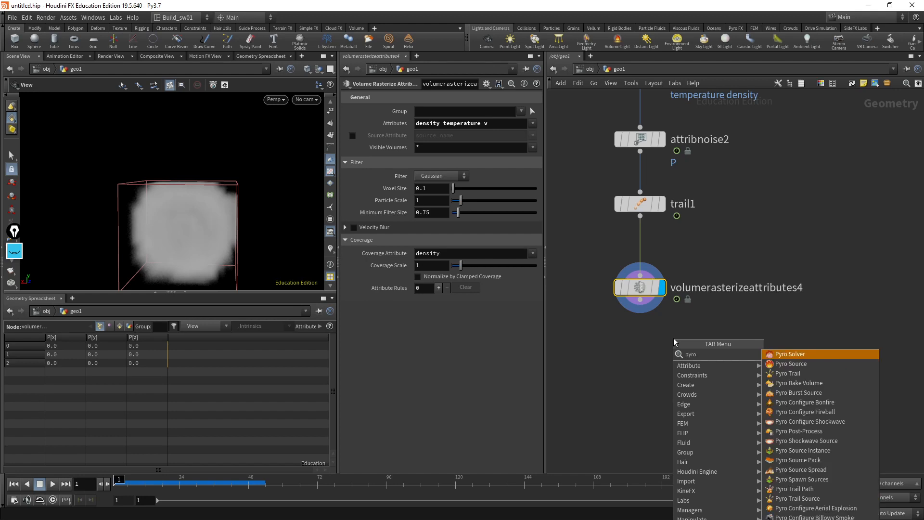
{"action": "key", "text": "Return"}
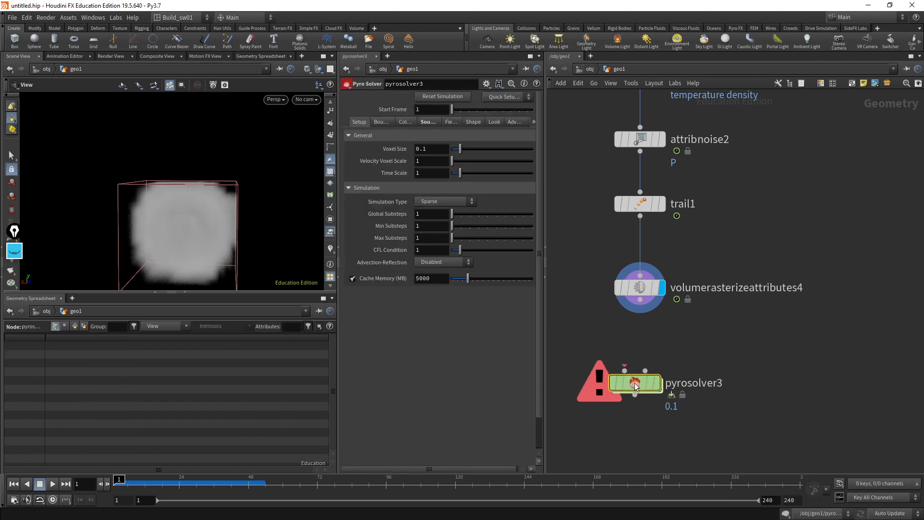
{"action": "left_click", "coordinate": [642, 369]}
{"action": "left_click_drag", "start_coordinate": [642, 308], "coordinate": [663, 380]}
{"action": "left_click", "coordinate": [653, 385]}
Examine the pyro simulation's bounding box around the source in the perspective and Front views
{"action": "scroll", "coordinate": [241, 190], "scroll_direction": "down", "scroll_amount": 5}
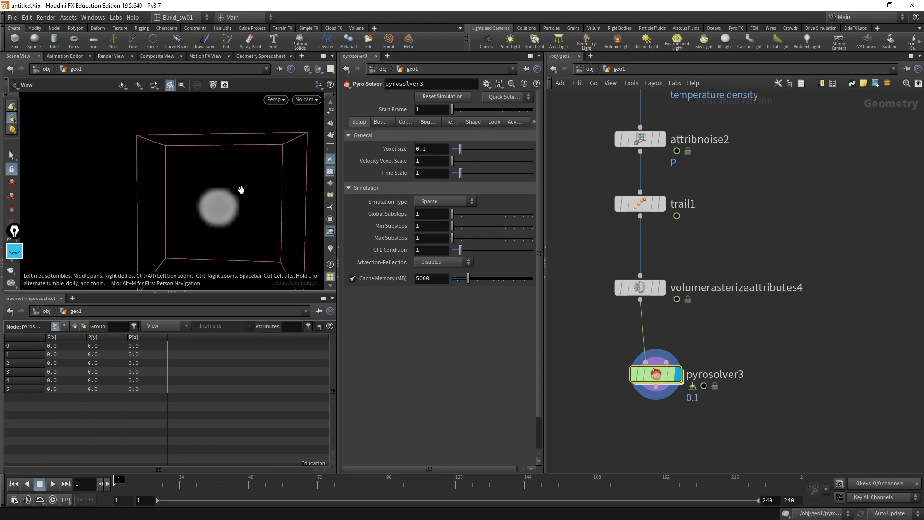
{"action": "left_click_drag", "start_coordinate": [724, 247], "coordinate": [626, 310]}
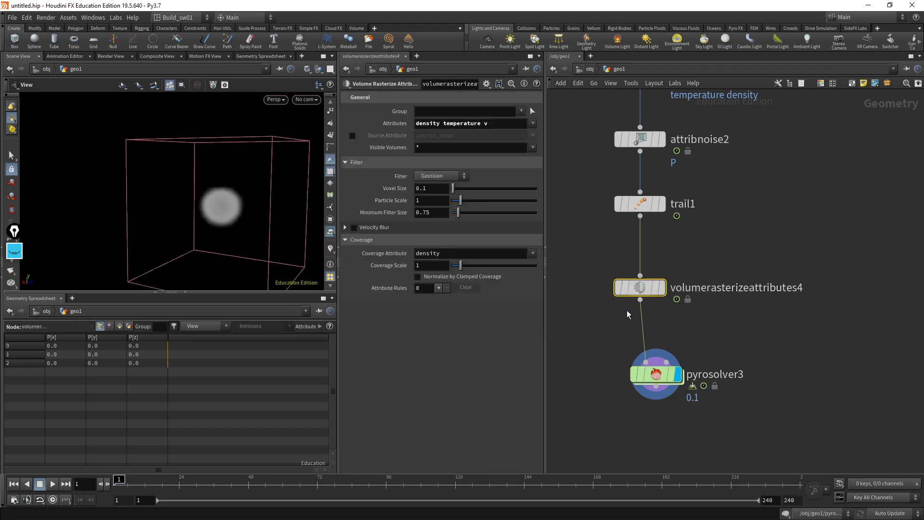
{"action": "left_click", "coordinate": [663, 288]}
{"action": "left_click", "coordinate": [678, 375]}
{"action": "left_click_drag", "start_coordinate": [657, 374], "coordinate": [635, 354]}
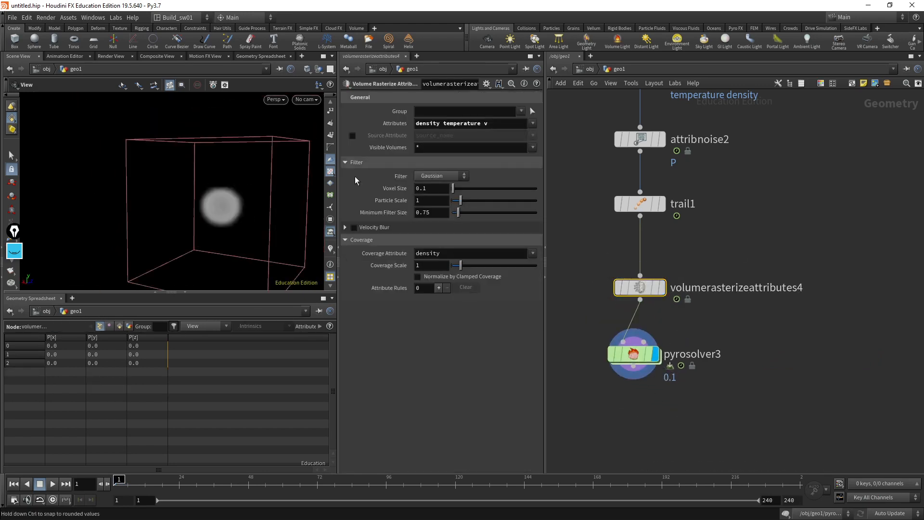
{"action": "left_click_drag", "start_coordinate": [251, 221], "coordinate": [241, 194]}
{"action": "right_click_drag", "start_coordinate": [241, 194], "coordinate": [257, 198]}
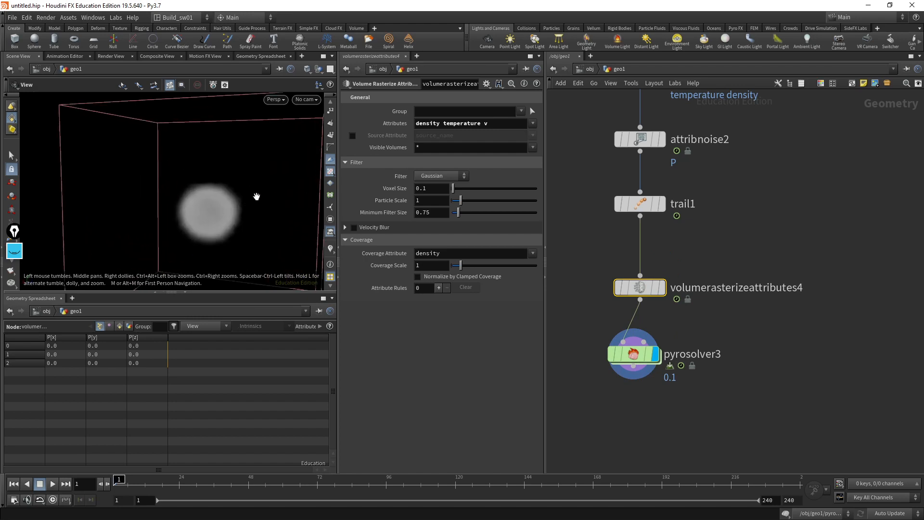
{"action": "left_click_drag", "start_coordinate": [249, 196], "coordinate": [256, 196]}
{"action": "middle_click_drag", "start_coordinate": [249, 193], "coordinate": [208, 189]}
{"action": "key", "text": "space+3"}
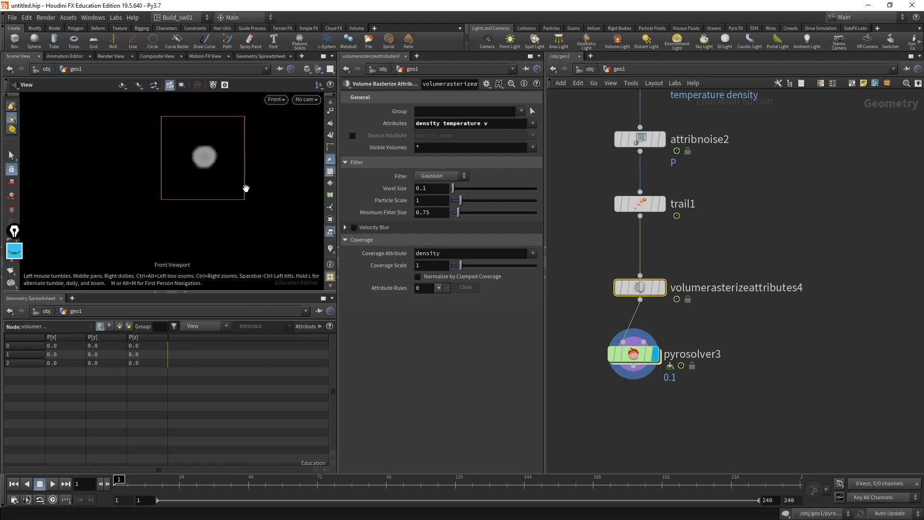
{"action": "key", "text": "h"}
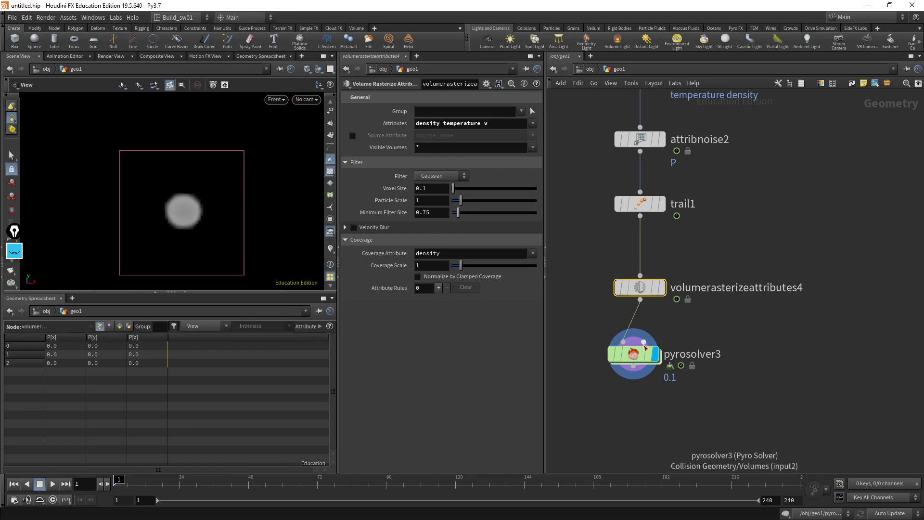
Move pyrosolver3 aside, then add a VDB Visualize Tree node fed by volumerasterizeattributes4 and display it
{"action": "left_click_drag", "start_coordinate": [644, 354], "coordinate": [733, 364]}
{"action": "mouse_move", "coordinate": [614, 303]}
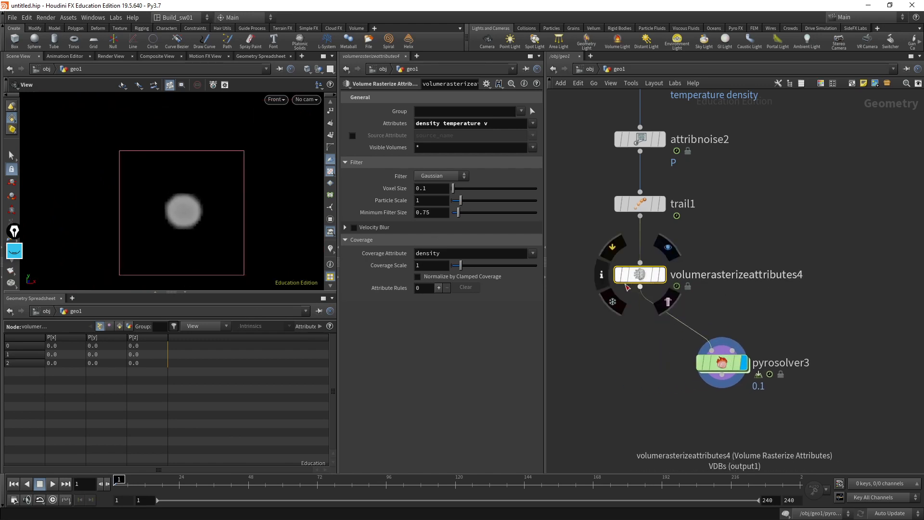
{"action": "key", "text": "Tab"}
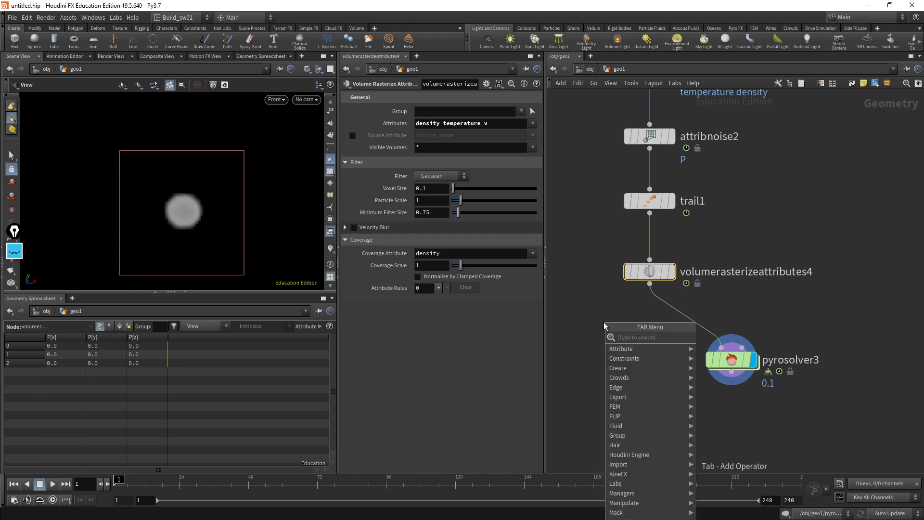
{"action": "type", "text": "tre"}
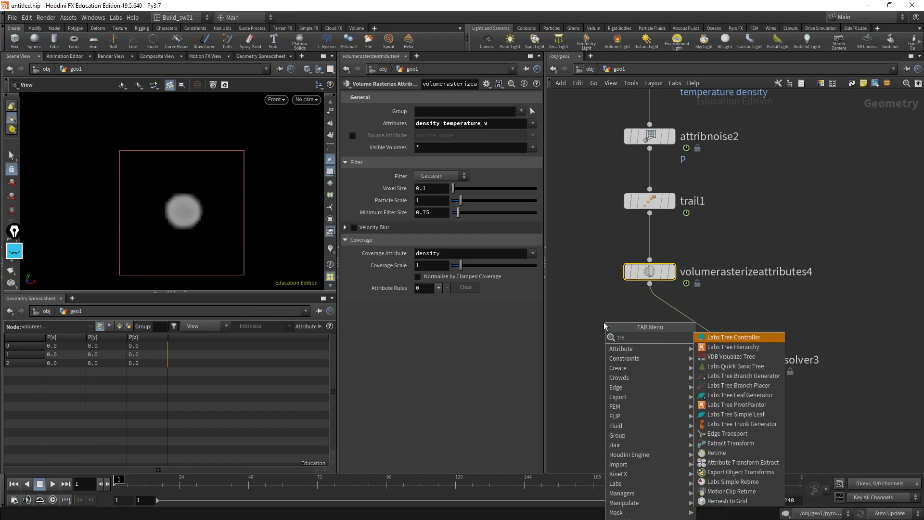
{"action": "type", "text": "e"}
{"action": "key", "text": "Down"}
{"action": "key", "text": "Down"}
{"action": "key", "text": "Return"}
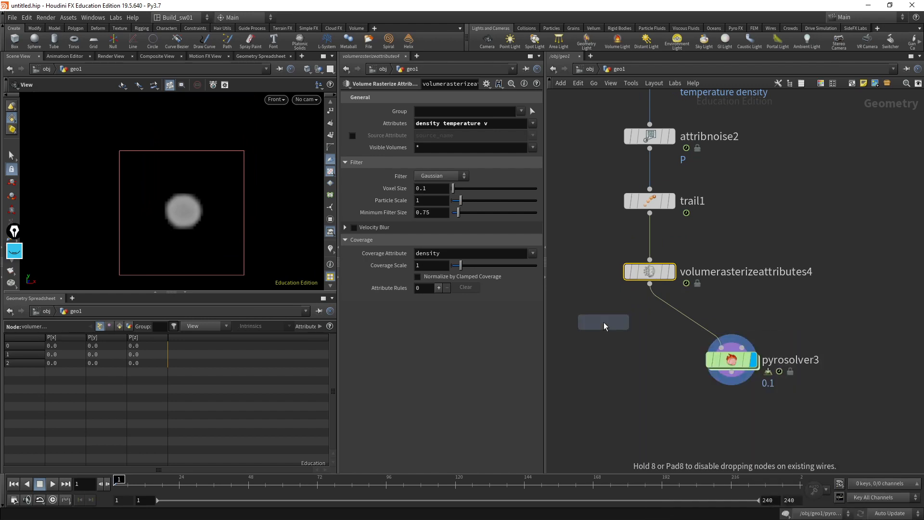
{"action": "left_click", "coordinate": [601, 341]}
{"action": "left_click_drag", "start_coordinate": [650, 284], "coordinate": [600, 322]}
{"action": "left_click", "coordinate": [622, 339]}
Turn off Leaf Nodes and Active Tiles on vdbvisualizetree2 and show Active Voxels as Solid Boxes
{"action": "left_click_drag", "start_coordinate": [93, 203], "coordinate": [169, 214]}
{"action": "left_click", "coordinate": [353, 130]}
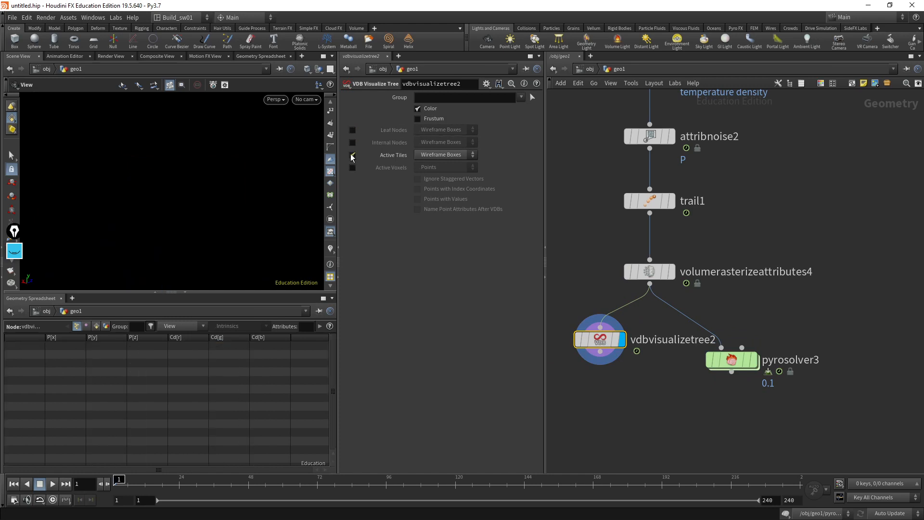
{"action": "left_click", "coordinate": [352, 155]}
{"action": "left_click", "coordinate": [352, 168]}
{"action": "left_click", "coordinate": [473, 168]}
{"action": "left_click", "coordinate": [433, 196]}
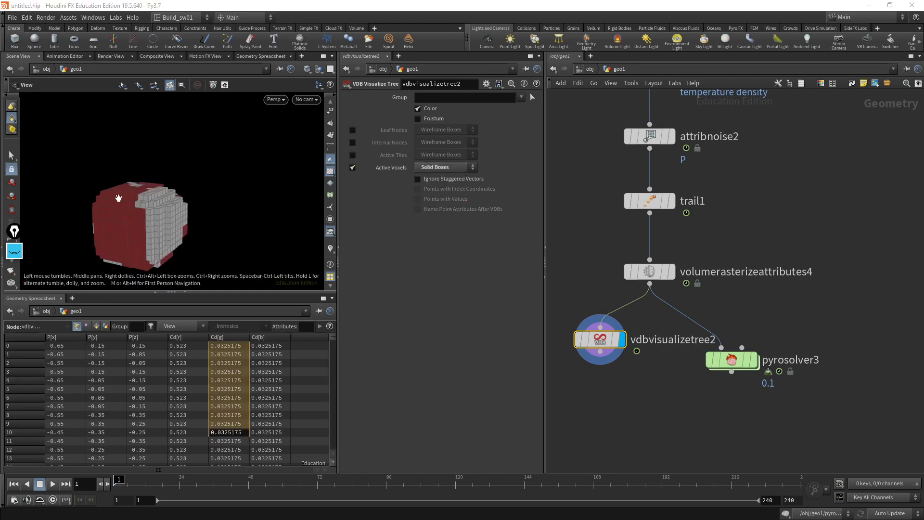
{"action": "left_click_drag", "start_coordinate": [203, 173], "coordinate": [260, 155]}
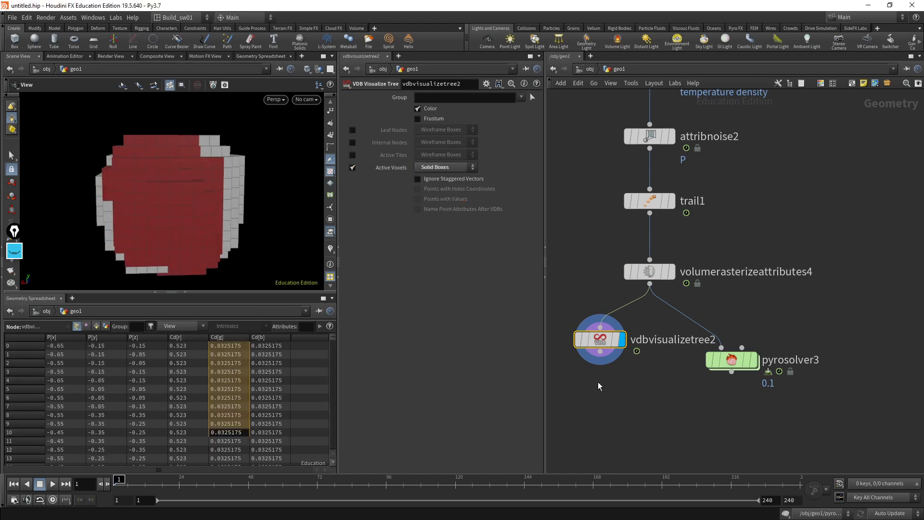
Go to frame 61 and examine the active voxels as wireframe in the Top view
{"action": "left_click_drag", "start_coordinate": [118, 481], "coordinate": [285, 480]}
{"action": "left_click_drag", "start_coordinate": [265, 199], "coordinate": [203, 197]}
{"action": "key", "text": "space+2"}
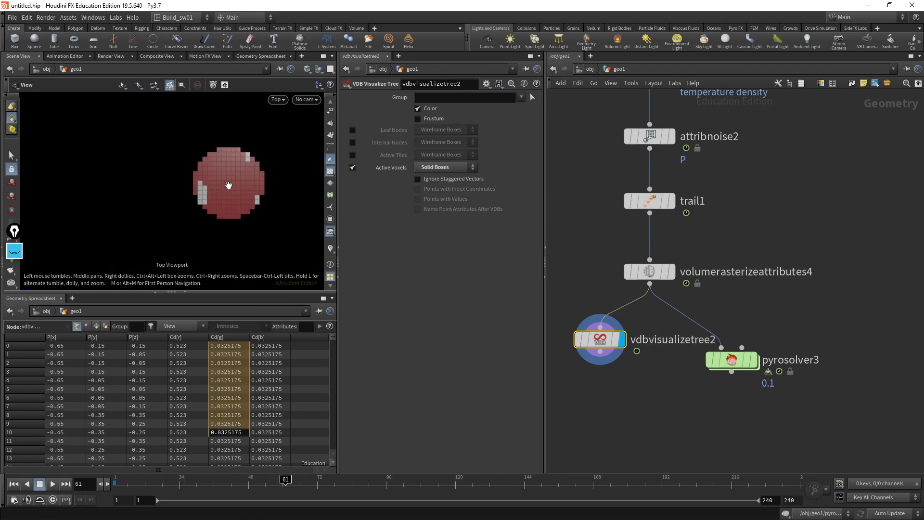
{"action": "right_click_drag", "start_coordinate": [214, 187], "coordinate": [270, 176]}
{"action": "key", "text": "shift+w"}
{"action": "middle_click_drag", "start_coordinate": [270, 173], "coordinate": [238, 201]}
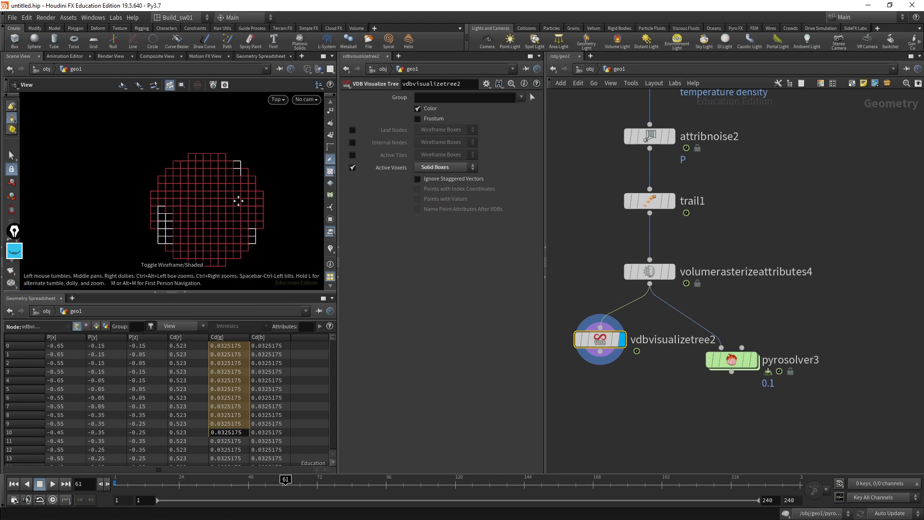
Move vdbvisualizetree2 slightly further away from pyrosolver3 in the network
{"action": "left_click_drag", "start_coordinate": [783, 349], "coordinate": [702, 403]}
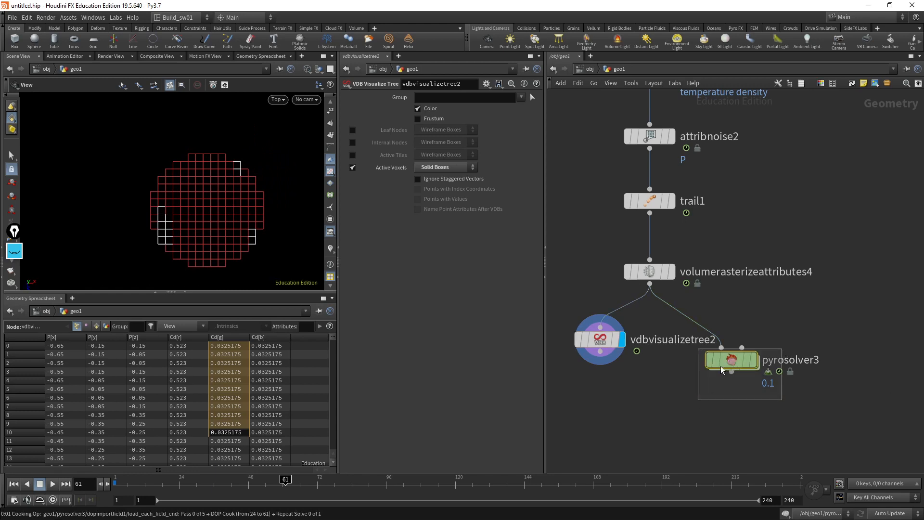
{"action": "left_click", "coordinate": [708, 370]}
{"action": "left_click_drag", "start_coordinate": [600, 341], "coordinate": [581, 348]}
Go to frame 15 and inspect the wireframe voxel grid up close in the Top view
{"action": "middle_click_drag", "start_coordinate": [219, 186], "coordinate": [189, 198]}
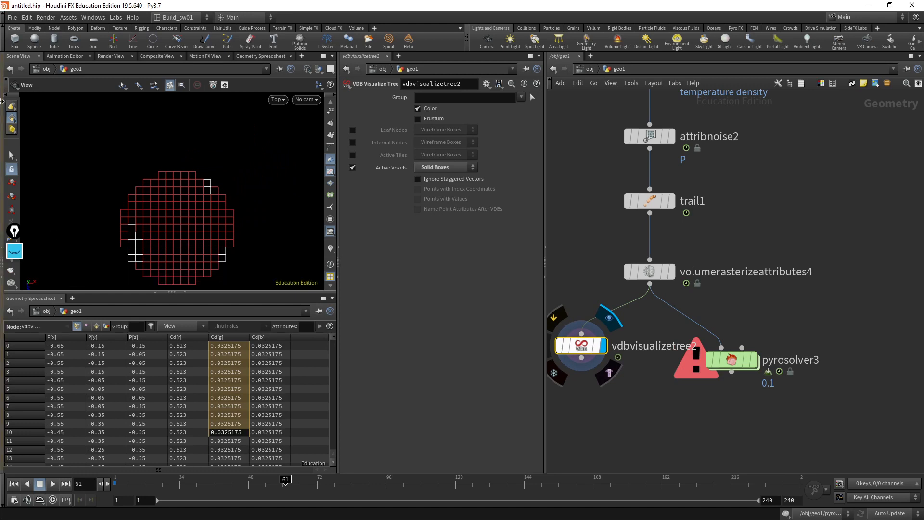
{"action": "scroll", "coordinate": [231, 180], "scroll_direction": "up", "scroll_amount": 3}
{"action": "middle_click_drag", "start_coordinate": [240, 175], "coordinate": [247, 138]}
{"action": "mouse_move", "coordinate": [172, 480]}
{"action": "left_mouse_down"}
{"action": "mouse_move", "coordinate": [351, 479]}
{"action": "mouse_move", "coordinate": [137, 479]}
{"action": "mouse_move", "coordinate": [154, 479]}
{"action": "left_mouse_up"}
{"action": "right_click_drag", "start_coordinate": [279, 165], "coordinate": [96, 175]}
{"action": "key", "text": "shift+w"}
{"action": "key", "text": "shift+w"}
{"action": "mouse_move", "coordinate": [245, 161]}
{"action": "right_mouse_down"}
{"action": "mouse_move", "coordinate": [290, 177]}
{"action": "mouse_move", "coordinate": [142, 191]}
{"action": "right_mouse_up"}
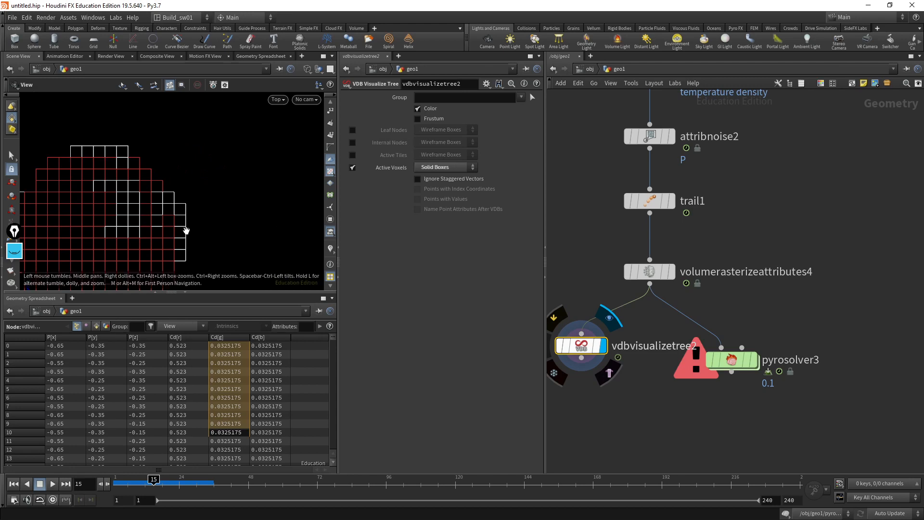
Mark one voxel in the grid with the yellow annotation pen and label it 0,1 with a leader line
{"action": "left_click", "coordinate": [15, 251]}
{"action": "middle_click_drag", "start_coordinate": [175, 180], "coordinate": [231, 174]}
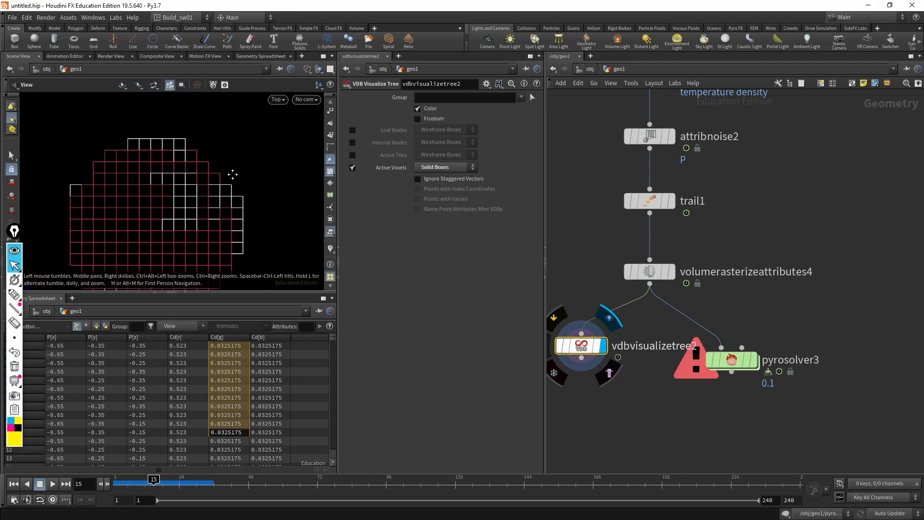
{"action": "right_click_drag", "start_coordinate": [231, 174], "coordinate": [229, 189]}
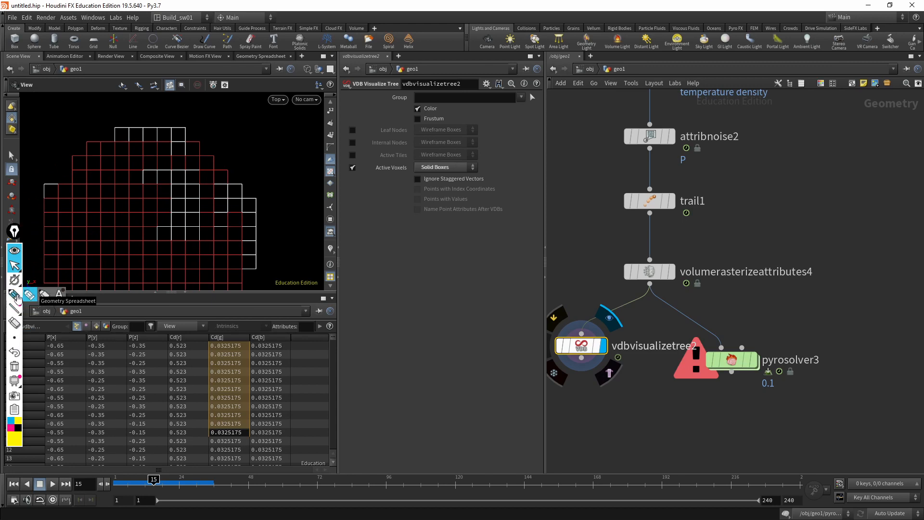
{"action": "left_click", "coordinate": [21, 293]}
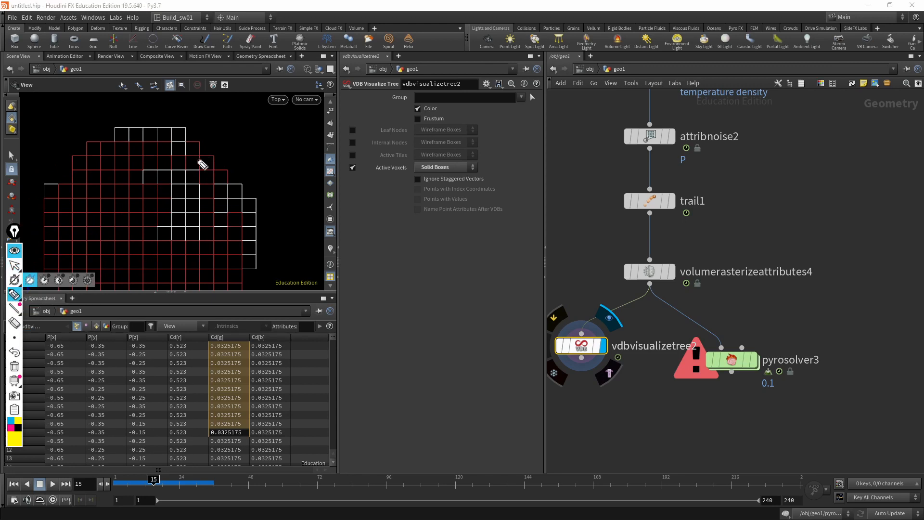
{"action": "left_click_drag", "start_coordinate": [193, 160], "coordinate": [191, 161]}
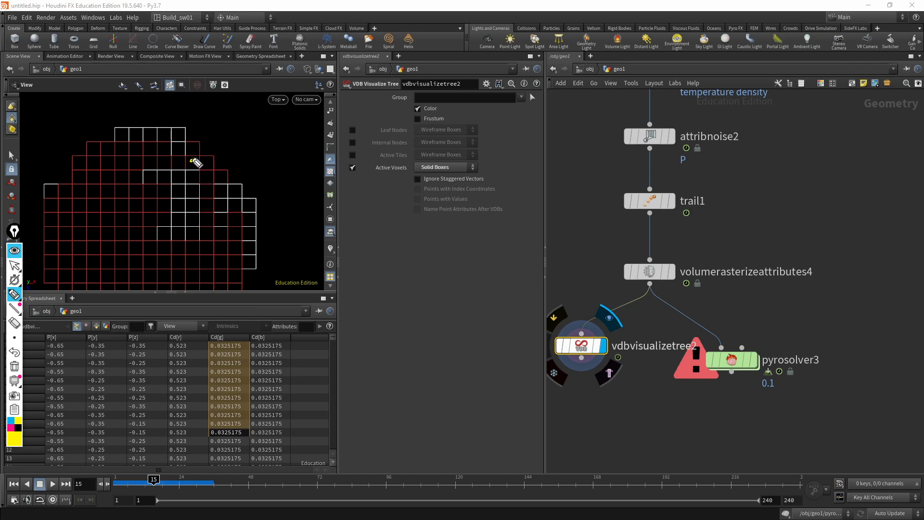
{"action": "mouse_move", "coordinate": [192, 161]}
{"action": "left_mouse_down"}
{"action": "mouse_move", "coordinate": [220, 140]}
{"action": "mouse_move", "coordinate": [243, 141]}
{"action": "left_mouse_up"}
{"action": "left_click_drag", "start_coordinate": [250, 129], "coordinate": [254, 141]}
{"action": "left_click", "coordinate": [15, 266]}
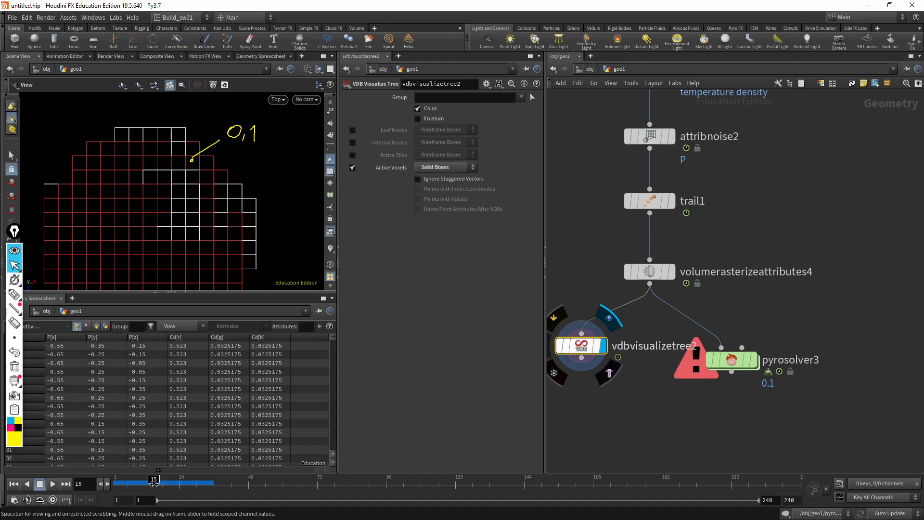
Go to frame 23 and extend the voxel's pen label with an arrow and the value 0,9
{"action": "left_click", "coordinate": [159, 481]}
{"action": "left_click_drag", "start_coordinate": [161, 480], "coordinate": [176, 479]}
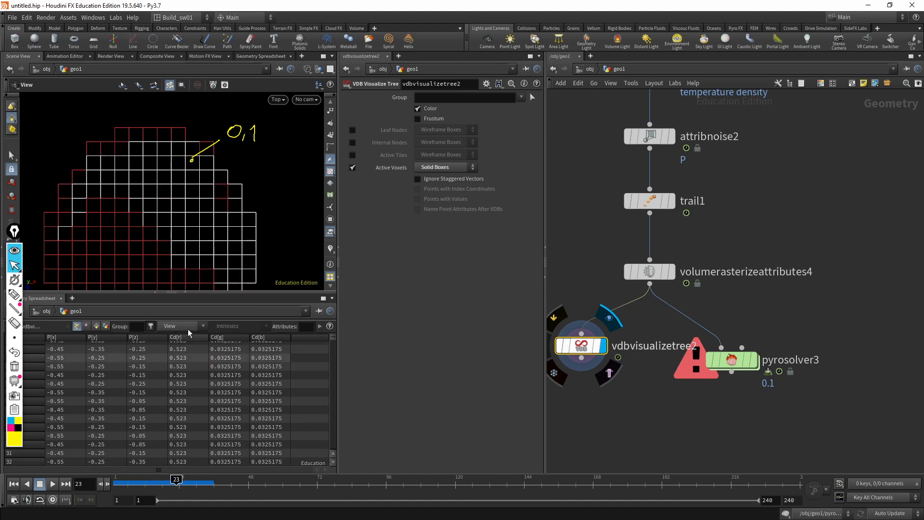
{"action": "left_click", "coordinate": [14, 294]}
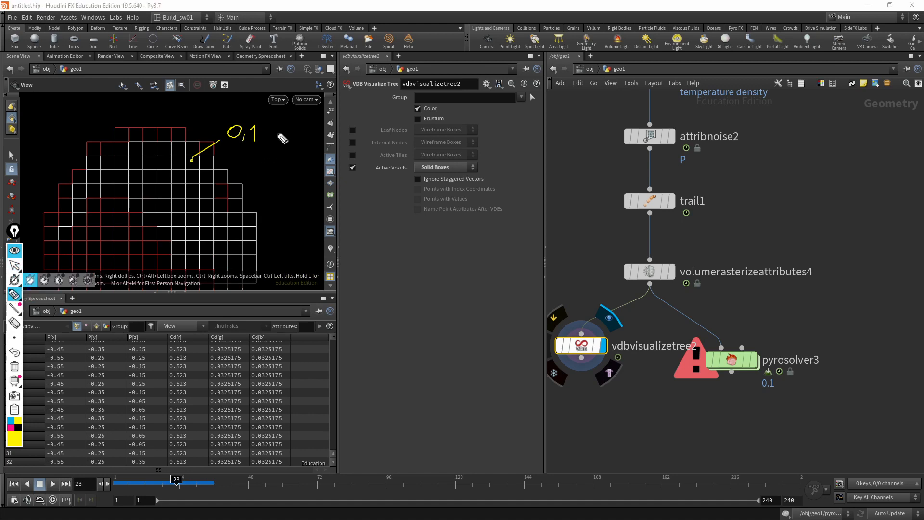
{"action": "mouse_move", "coordinate": [282, 126]}
{"action": "left_mouse_down"}
{"action": "mouse_move", "coordinate": [292, 145]}
{"action": "mouse_move", "coordinate": [307, 144]}
{"action": "mouse_move", "coordinate": [267, 140]}
{"action": "left_mouse_up"}
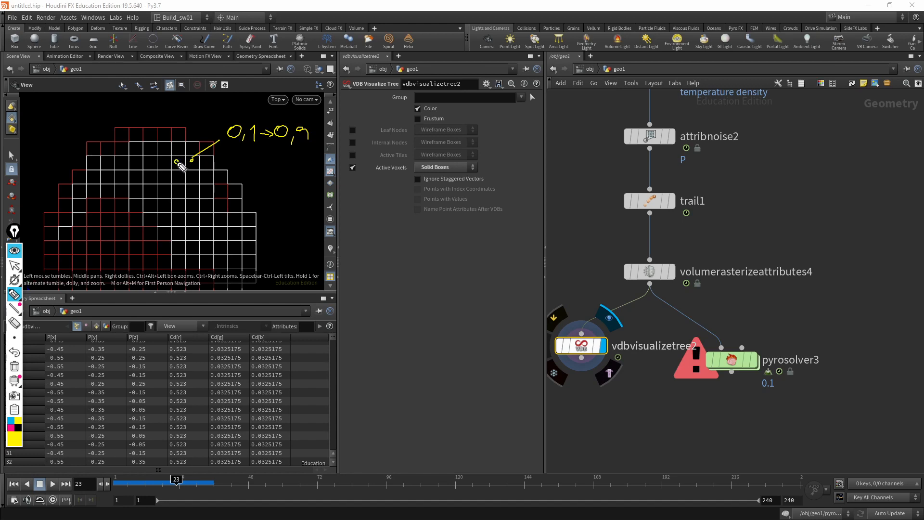
Draw a curve linking the marked voxel to its neighbour and another near the grid's edge, then clear all annotations
{"action": "left_click_drag", "start_coordinate": [176, 162], "coordinate": [190, 153]}
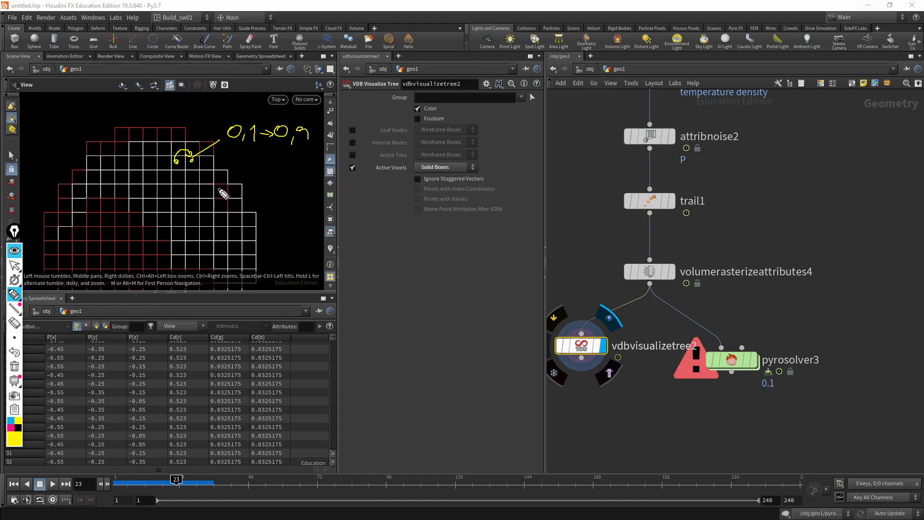
{"action": "mouse_move", "coordinate": [221, 191]}
{"action": "left_mouse_down"}
{"action": "mouse_move", "coordinate": [229, 184]}
{"action": "mouse_move", "coordinate": [245, 198]}
{"action": "mouse_move", "coordinate": [240, 206]}
{"action": "left_mouse_up"}
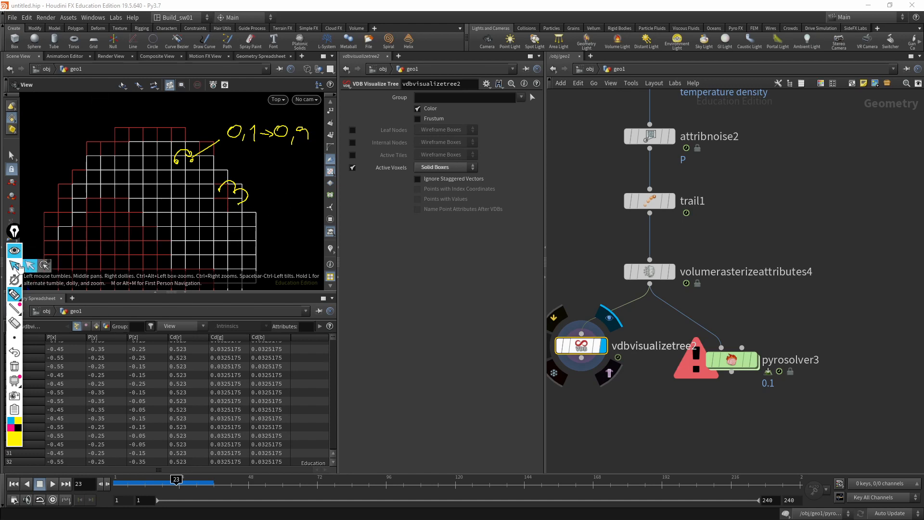
{"action": "left_click", "coordinate": [14, 265]}
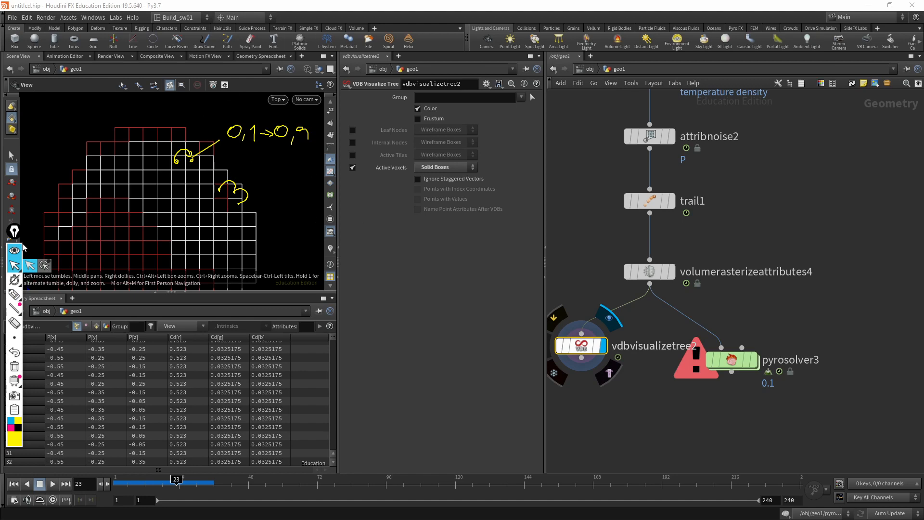
{"action": "left_click", "coordinate": [14, 366]}
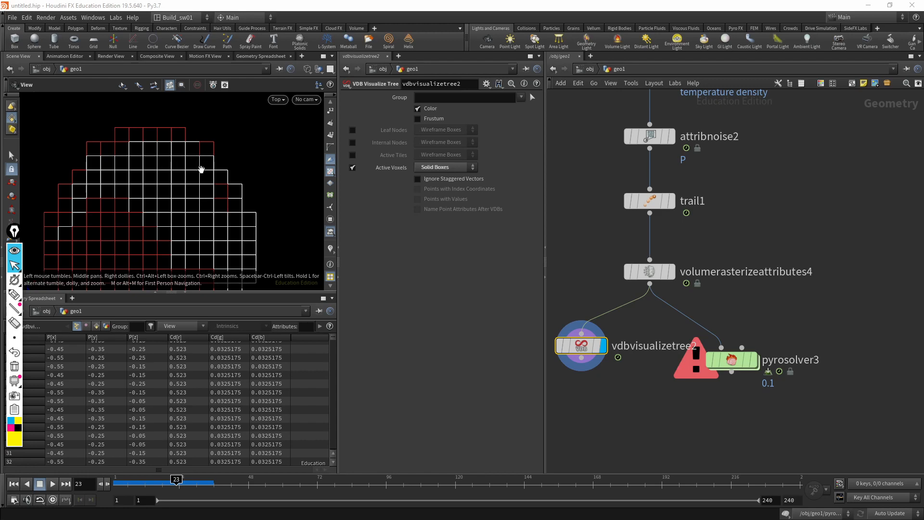
Display pyrosolver3 with smooth shading in the perspective view and rewind the timeline to frame 1
{"action": "key", "text": "space+1"}
{"action": "left_click_drag", "start_coordinate": [191, 200], "coordinate": [250, 198]}
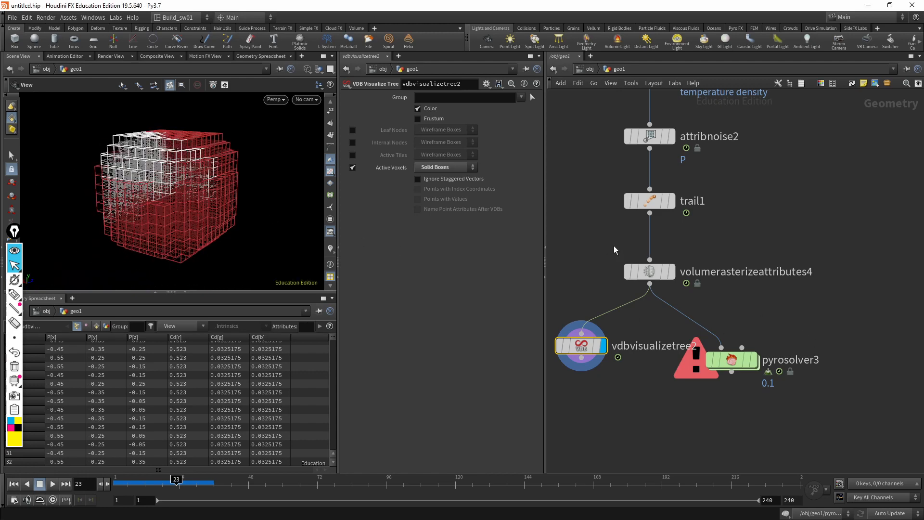
{"action": "left_click", "coordinate": [754, 361]}
{"action": "left_click", "coordinate": [734, 361]}
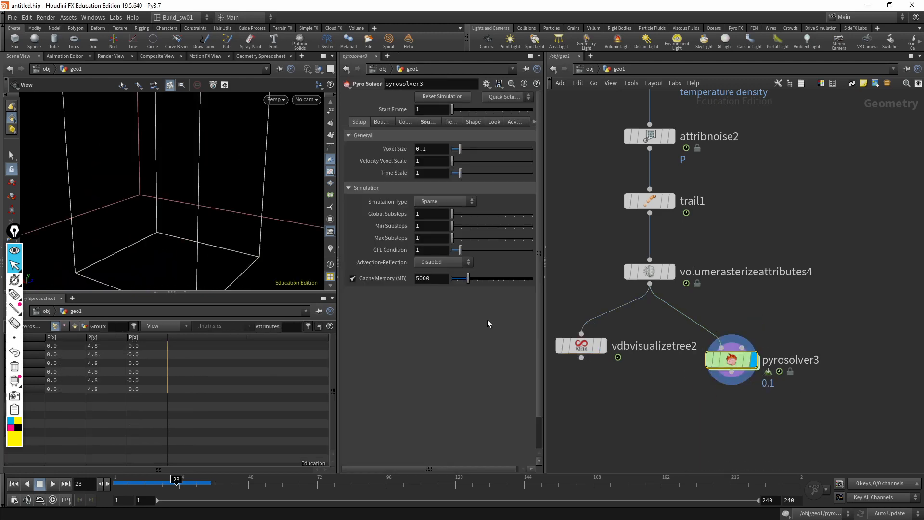
{"action": "key", "text": "shift+w"}
{"action": "left_click_drag", "start_coordinate": [169, 480], "coordinate": [114, 482]}
{"action": "scroll", "coordinate": [289, 168], "scroll_direction": "down", "scroll_amount": 4}
{"action": "middle_click_drag", "start_coordinate": [289, 169], "coordinate": [223, 226]}
{"action": "scroll", "coordinate": [222, 227], "scroll_direction": "down", "scroll_amount": 2}
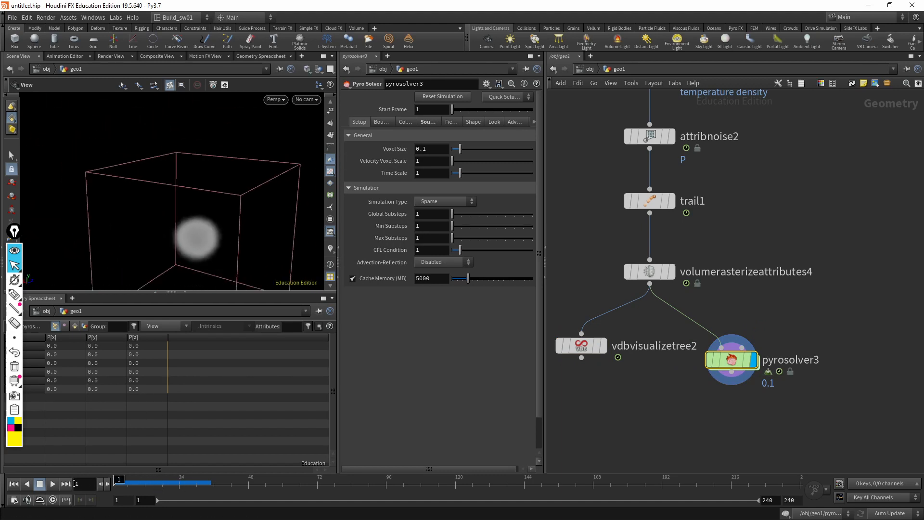
Play the pyro simulation from frame 1 and inspect the rising smoke column from several distances
{"action": "left_click", "coordinate": [54, 484]}
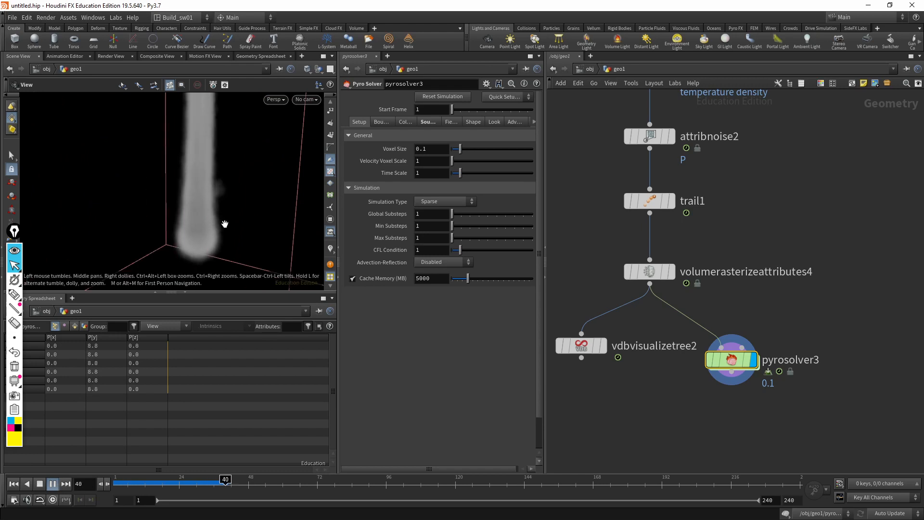
{"action": "left_click_drag", "start_coordinate": [223, 225], "coordinate": [200, 200]}
{"action": "middle_click_drag", "start_coordinate": [200, 201], "coordinate": [202, 243]}
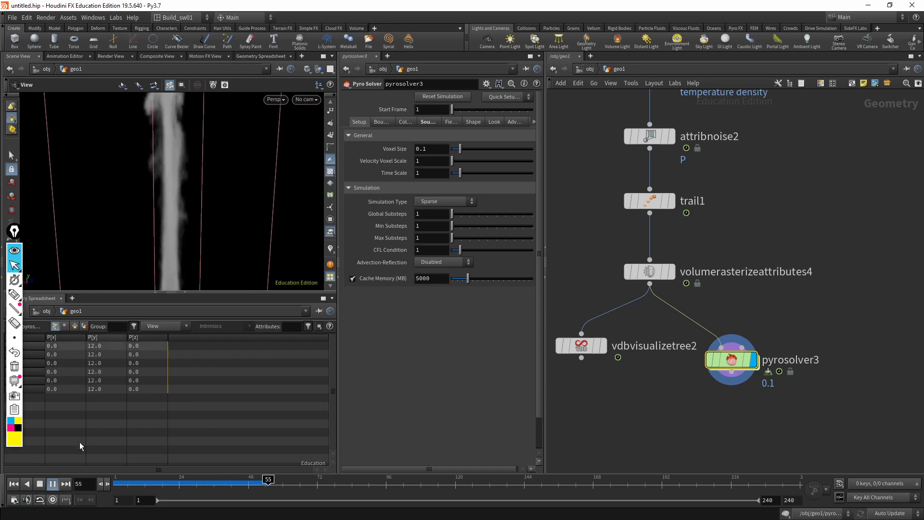
{"action": "right_click_drag", "start_coordinate": [198, 159], "coordinate": [133, 171]}
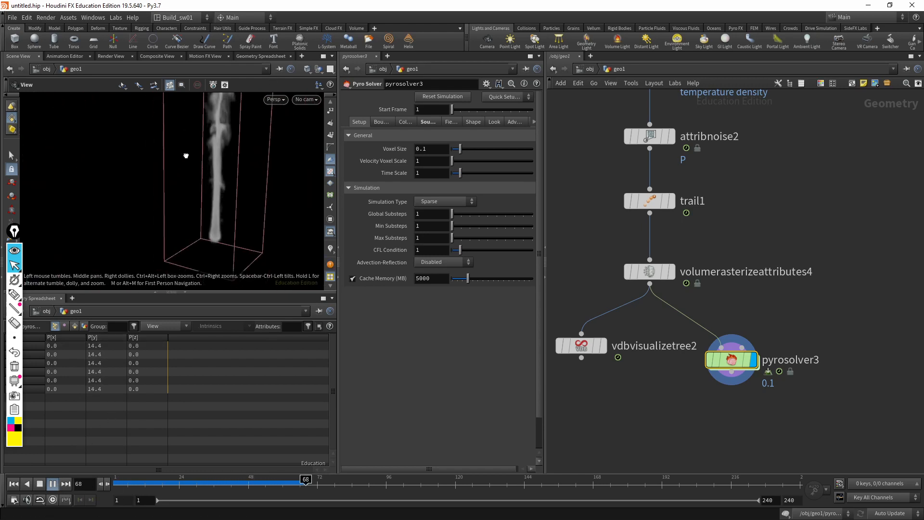
{"action": "right_click_drag", "start_coordinate": [186, 156], "coordinate": [200, 196]}
{"action": "middle_click_drag", "start_coordinate": [200, 196], "coordinate": [187, 212]}
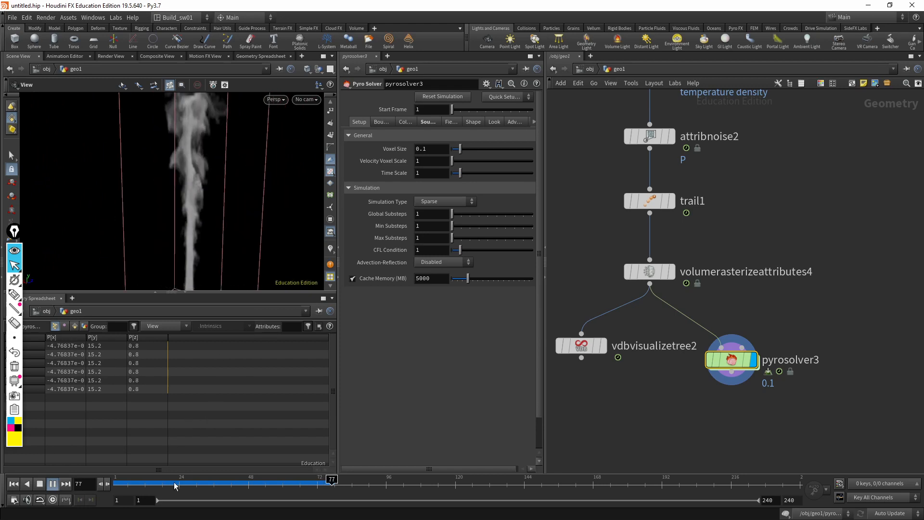
Scrub the cached simulation to frame 52 and frame the whole smoke column with its bounding box
{"action": "left_click_drag", "start_coordinate": [174, 484], "coordinate": [260, 480]}
{"action": "right_click_drag", "start_coordinate": [208, 201], "coordinate": [91, 200]}
{"action": "middle_click_drag", "start_coordinate": [173, 230], "coordinate": [189, 239]}
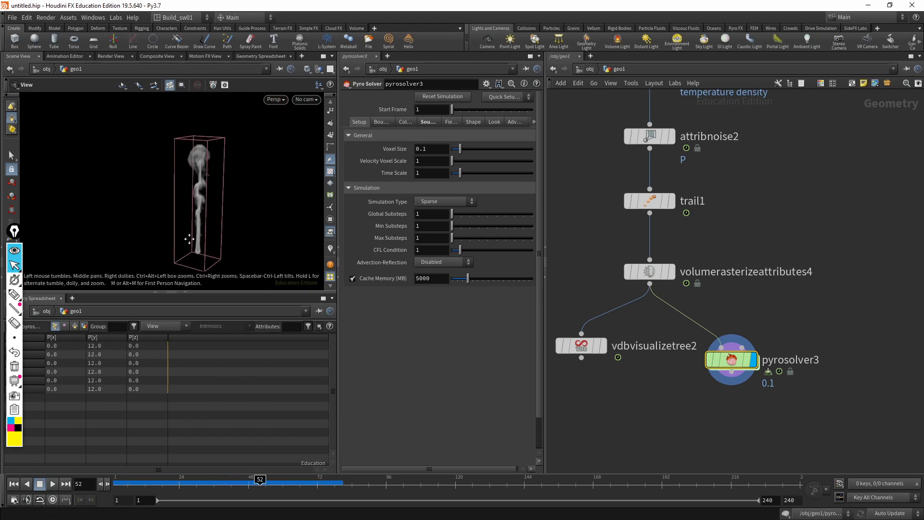
{"action": "left_click_drag", "start_coordinate": [204, 217], "coordinate": [197, 242]}
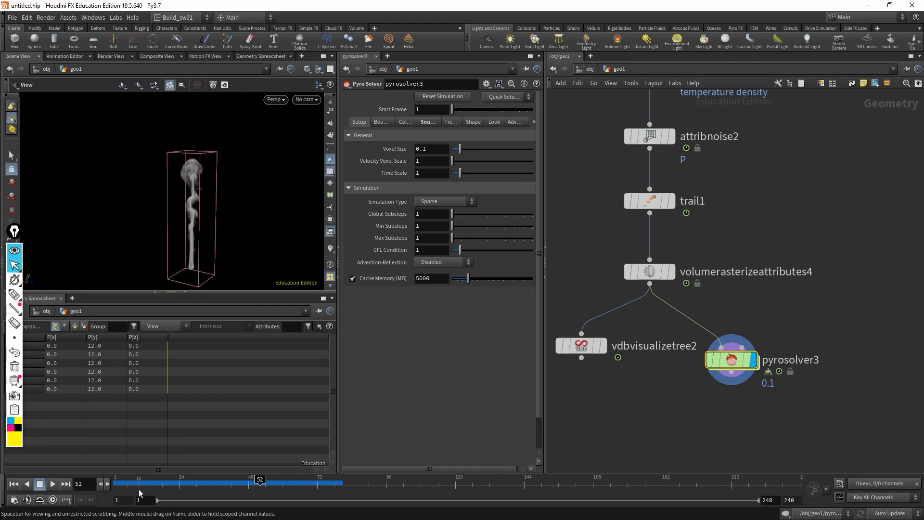
Replay the smoke simulation from the first frame, then scrub through the cached frames to frame 54
{"action": "left_click_drag", "start_coordinate": [136, 483], "coordinate": [116, 484]}
{"action": "left_click", "coordinate": [53, 488]}
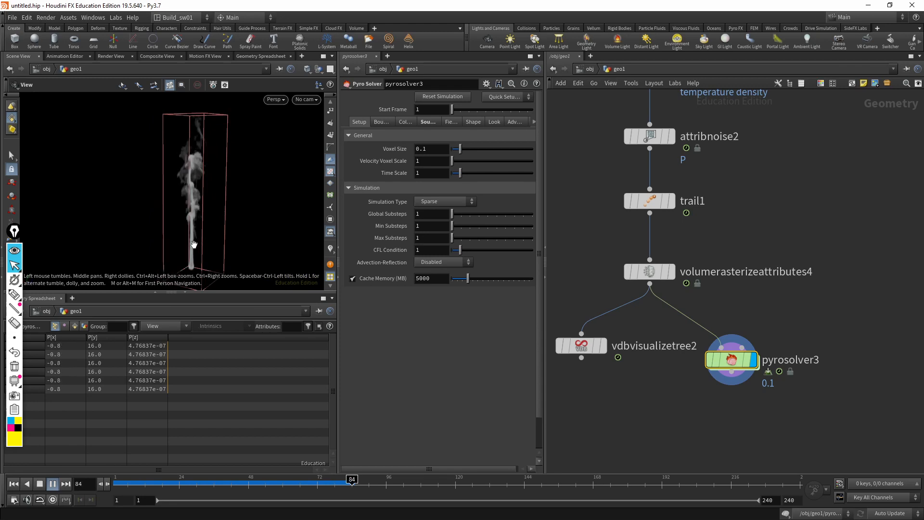
{"action": "left_click", "coordinate": [195, 483]}
{"action": "left_click_drag", "start_coordinate": [195, 483], "coordinate": [265, 483]}
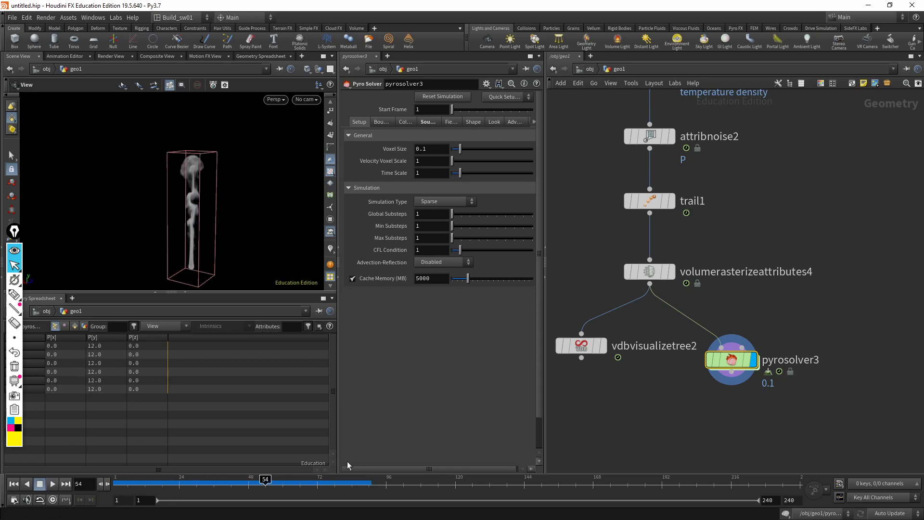
Review the parameters and point attributes of the source nodes from volumerasterizeattributes4 up through trail1, attribnoise2 and attribnoise1
{"action": "left_click", "coordinate": [661, 272]}
{"action": "middle_click_drag", "start_coordinate": [703, 213], "coordinate": [693, 276]}
{"action": "left_click", "coordinate": [651, 265]}
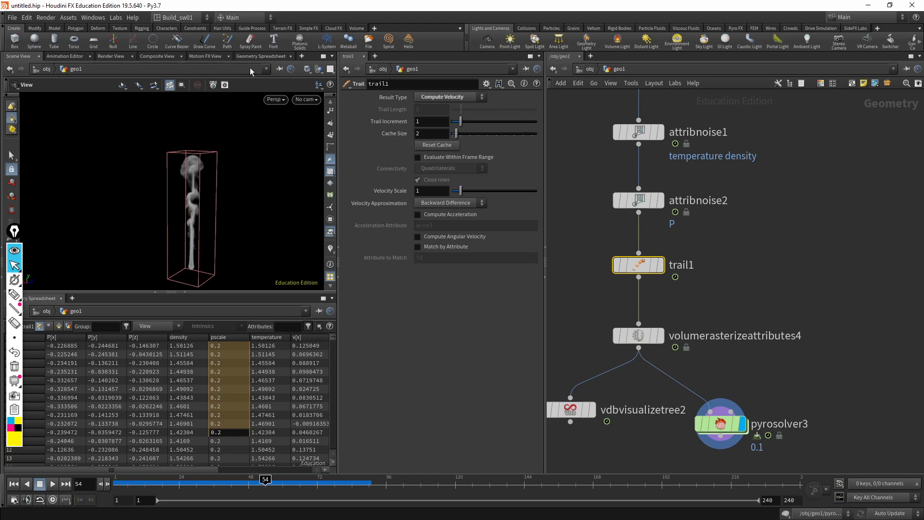
{"action": "left_click", "coordinate": [641, 200]}
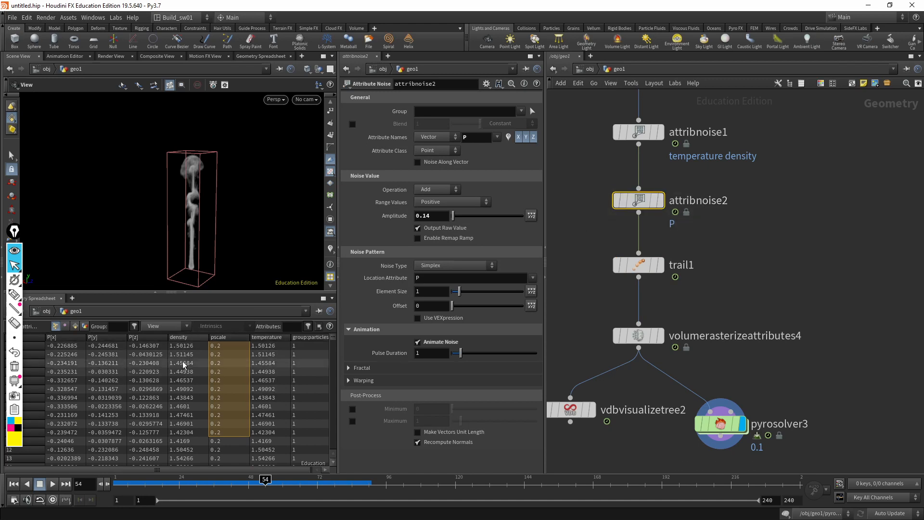
{"action": "left_click", "coordinate": [639, 132]}
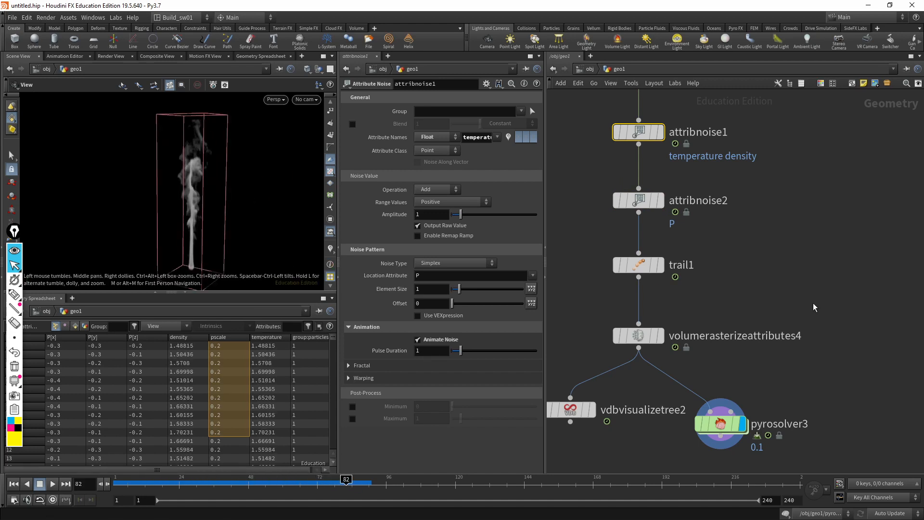
Shift pyrosolver3 aside in the network, replay the smoke simulation and scrub its cached frames to frame 94
{"action": "mouse_move", "coordinate": [767, 400]}
{"action": "left_mouse_down"}
{"action": "mouse_move", "coordinate": [697, 439]}
{"action": "mouse_move", "coordinate": [758, 422]}
{"action": "mouse_move", "coordinate": [757, 414]}
{"action": "left_mouse_up"}
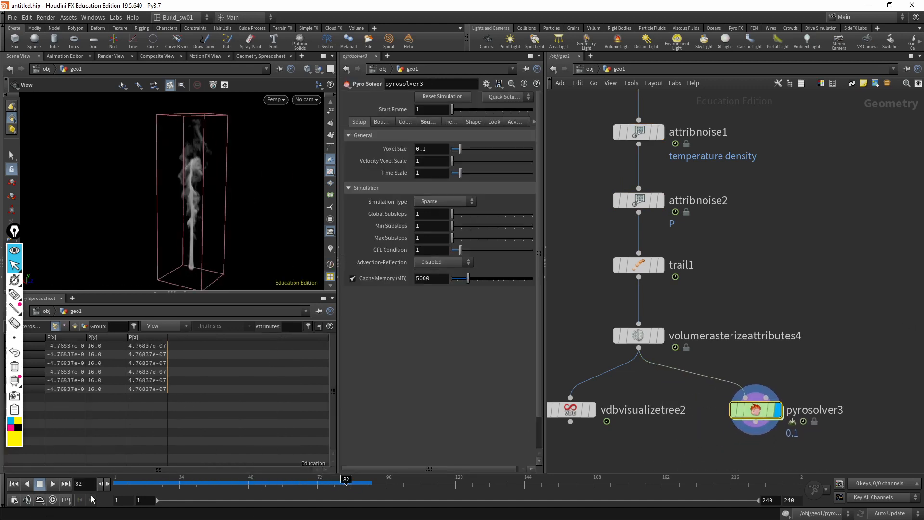
{"action": "left_click_drag", "start_coordinate": [176, 484], "coordinate": [252, 484]}
{"action": "left_click", "coordinate": [53, 484]}
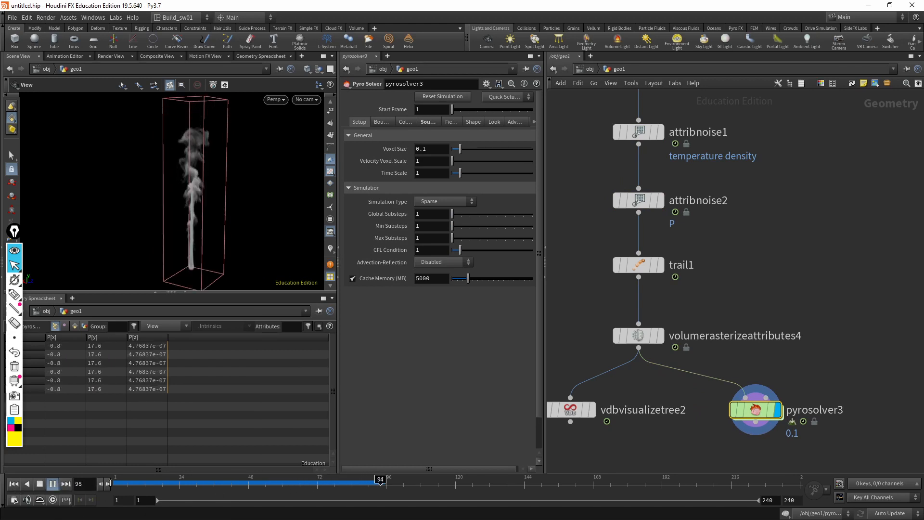
{"action": "left_click", "coordinate": [199, 483]}
{"action": "left_click_drag", "start_coordinate": [198, 484], "coordinate": [400, 484]}
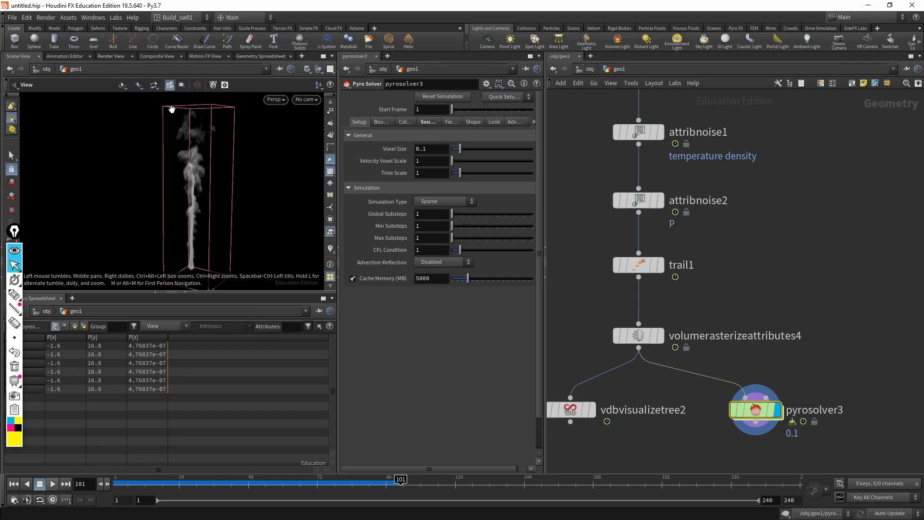
{"action": "left_click_drag", "start_coordinate": [134, 484], "coordinate": [380, 485]}
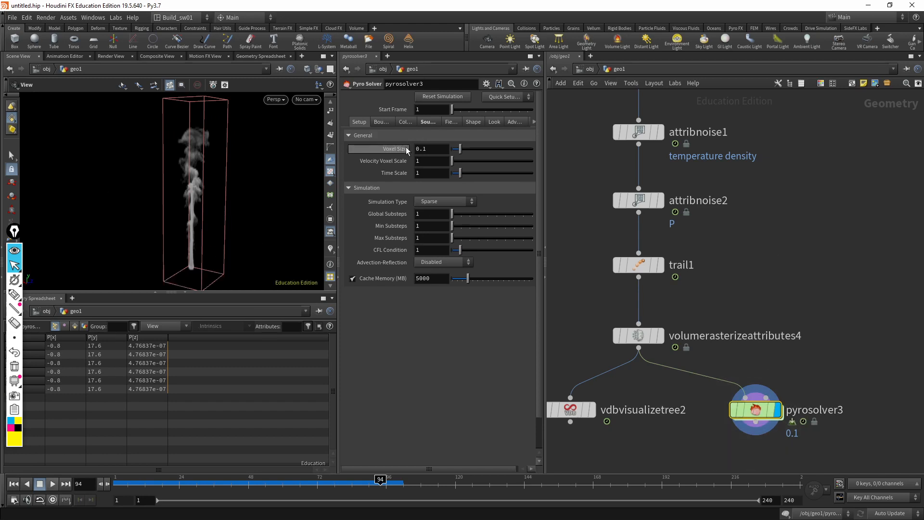
Review pyrosolver3's simulation types and its bounds, collision, sourcing, output, shape and fields settings, ending at its general setup
{"action": "left_click", "coordinate": [448, 203]}
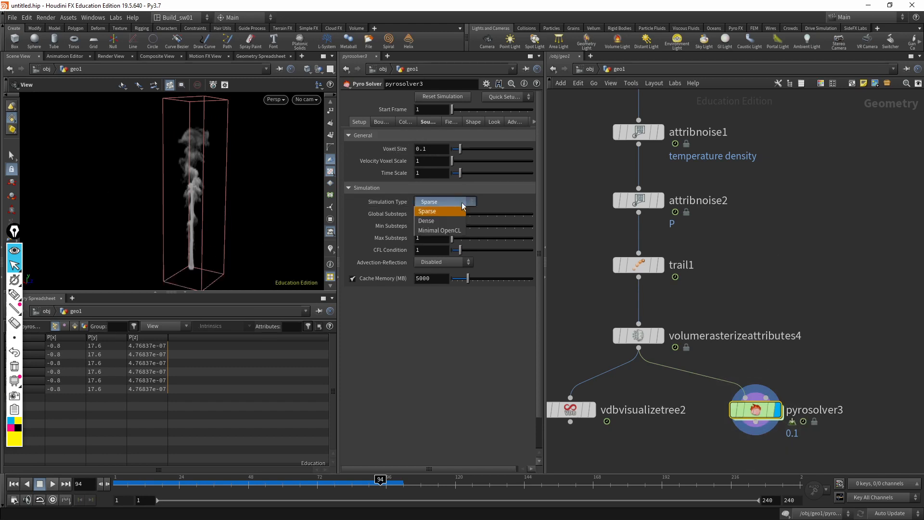
{"action": "left_click", "coordinate": [462, 204]}
{"action": "left_click", "coordinate": [381, 123]}
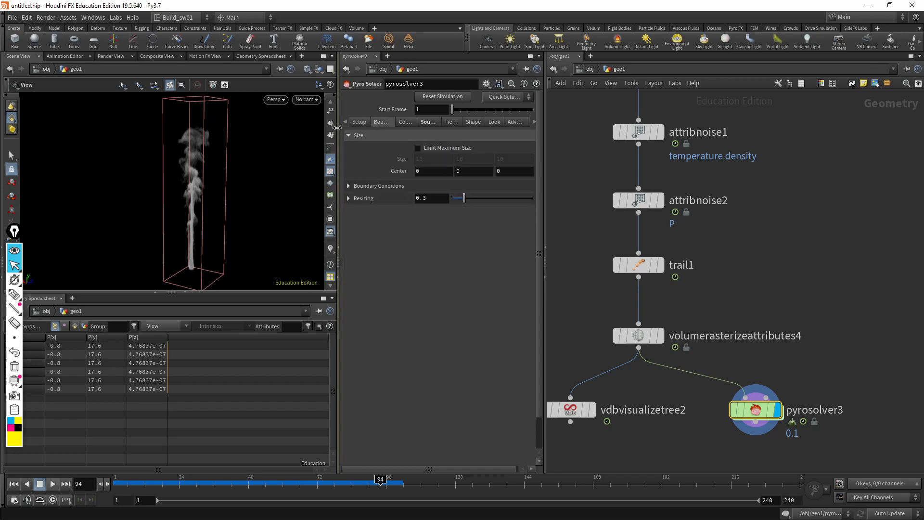
{"action": "left_click_drag", "start_coordinate": [338, 127], "coordinate": [281, 129]}
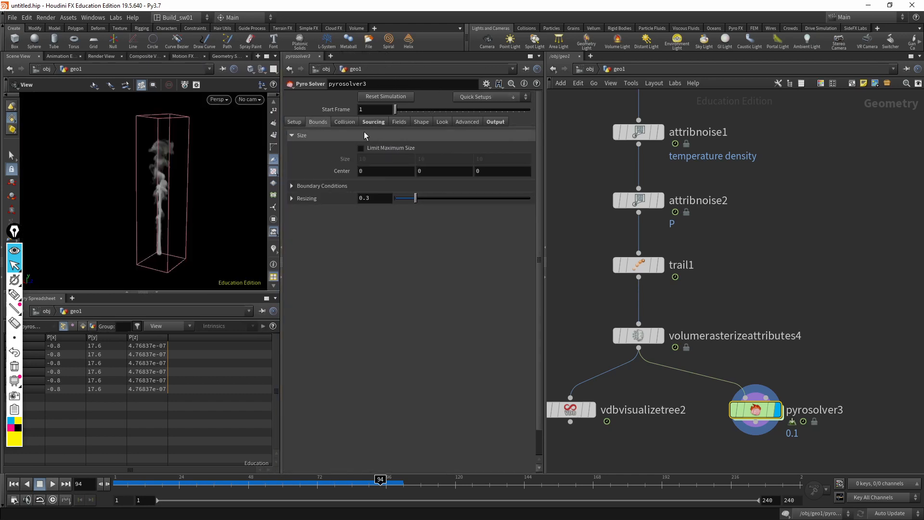
{"action": "left_click", "coordinate": [351, 124]}
{"action": "left_click", "coordinate": [374, 122]}
{"action": "left_click", "coordinate": [487, 122]}
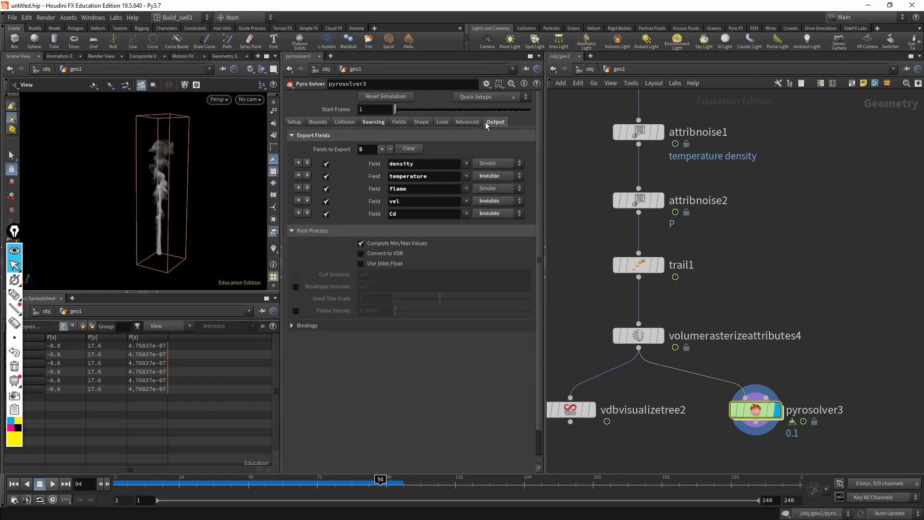
{"action": "left_click", "coordinate": [415, 122]}
{"action": "left_click", "coordinate": [399, 123]}
{"action": "left_click", "coordinate": [302, 123]}
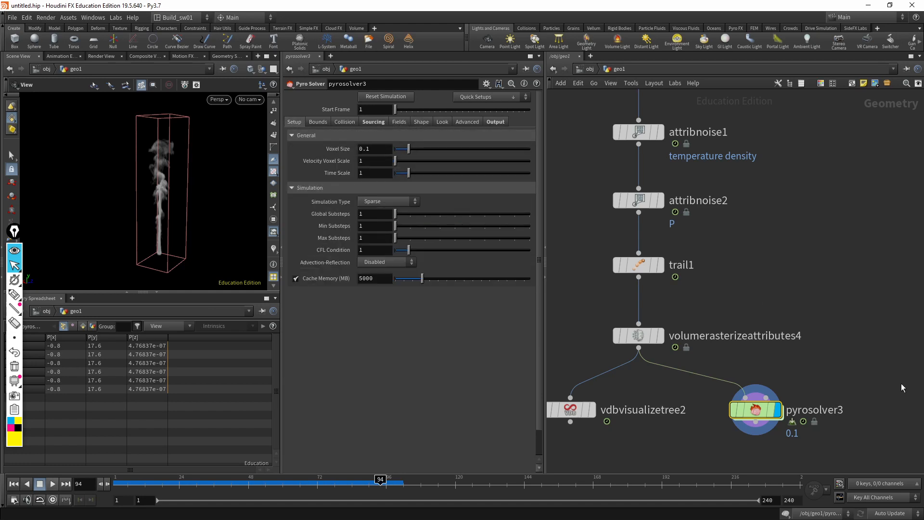
Spread vdbvisualizetree2 and pyrosolver3 apart so the solver sits directly below volumerasterizeattributes4
{"action": "left_click_drag", "start_coordinate": [756, 414], "coordinate": [693, 414]}
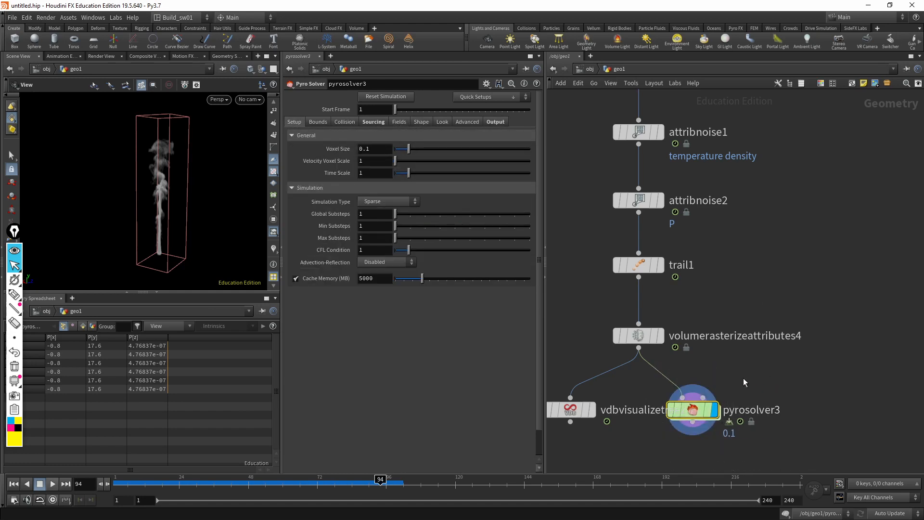
{"action": "middle_click_drag", "start_coordinate": [666, 403], "coordinate": [716, 368]}
{"action": "left_click_drag", "start_coordinate": [620, 376], "coordinate": [561, 367]}
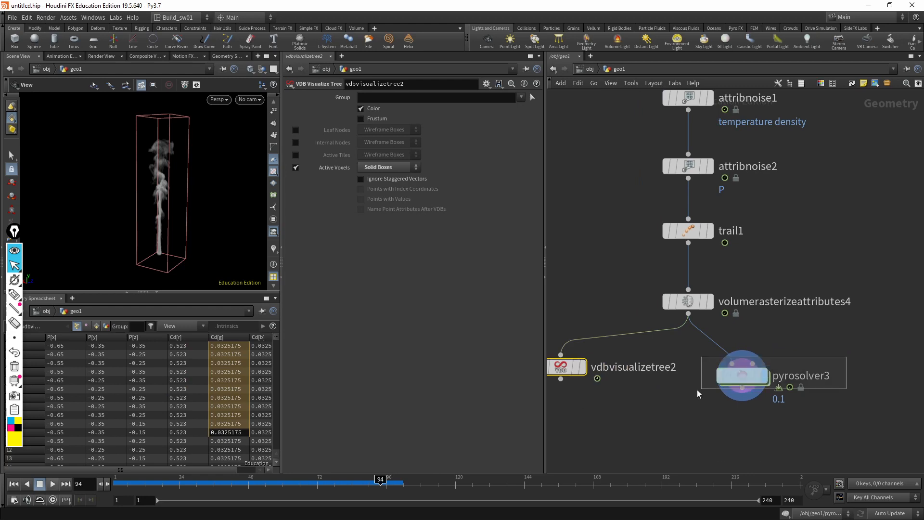
{"action": "left_click_drag", "start_coordinate": [743, 379], "coordinate": [708, 380]}
{"action": "middle_click_drag", "start_coordinate": [658, 392], "coordinate": [729, 383]}
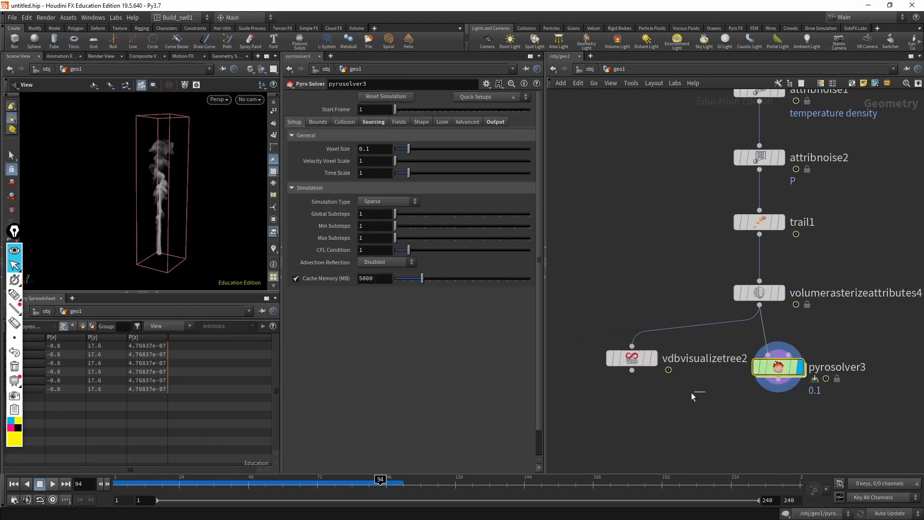
{"action": "left_click", "coordinate": [628, 364]}
{"action": "left_click_drag", "start_coordinate": [629, 365], "coordinate": [588, 364]}
{"action": "left_click_drag", "start_coordinate": [780, 369], "coordinate": [761, 369]}
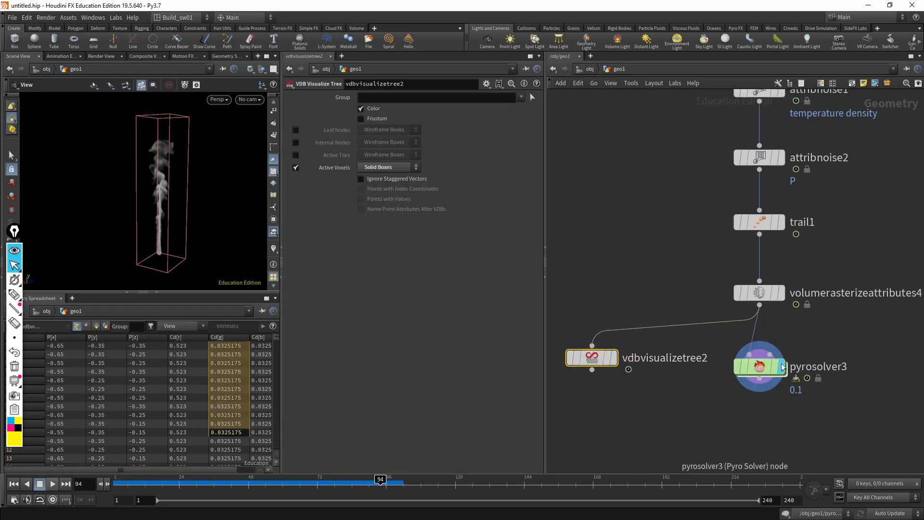
Scrub to frame 73, widen the viewport slightly and look over all the example node chains in geo1
{"action": "left_click_drag", "start_coordinate": [212, 478], "coordinate": [318, 477]}
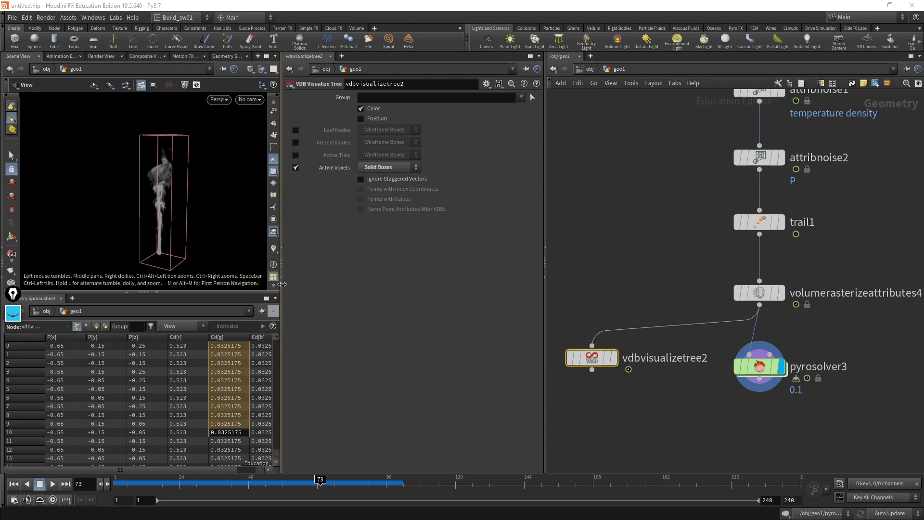
{"action": "left_click_drag", "start_coordinate": [282, 286], "coordinate": [302, 285]}
{"action": "scroll", "coordinate": [810, 238], "scroll_direction": "down", "scroll_amount": 2}
{"action": "middle_click", "coordinate": [786, 231]}
{"action": "middle_click_drag", "start_coordinate": [658, 171], "coordinate": [691, 318]}
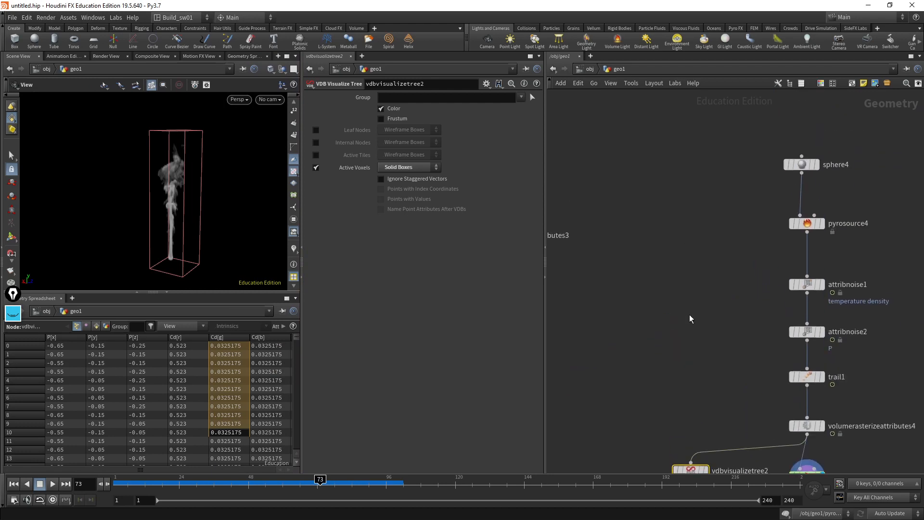
{"action": "scroll", "coordinate": [697, 286], "scroll_direction": "down", "scroll_amount": 3}
{"action": "scroll", "coordinate": [693, 224], "scroll_direction": "up", "scroll_amount": 1}
{"action": "scroll", "coordinate": [688, 224], "scroll_direction": "down", "scroll_amount": 2}
{"action": "middle_click_drag", "start_coordinate": [692, 230], "coordinate": [856, 227]}
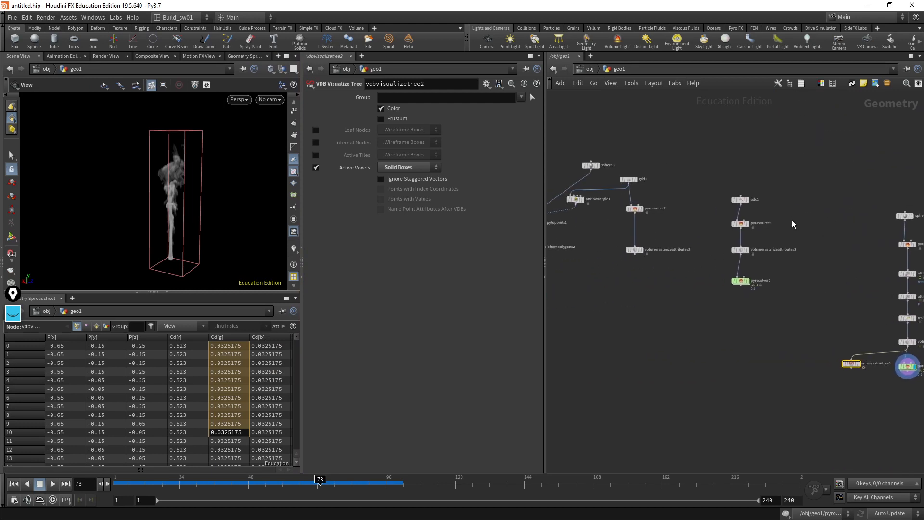
{"action": "scroll", "coordinate": [757, 211], "scroll_direction": "down", "scroll_amount": 3}
{"action": "middle_click_drag", "start_coordinate": [630, 211], "coordinate": [759, 214]}
{"action": "middle_click", "coordinate": [676, 211]}
{"action": "middle_click_drag", "start_coordinate": [627, 263], "coordinate": [615, 306]}
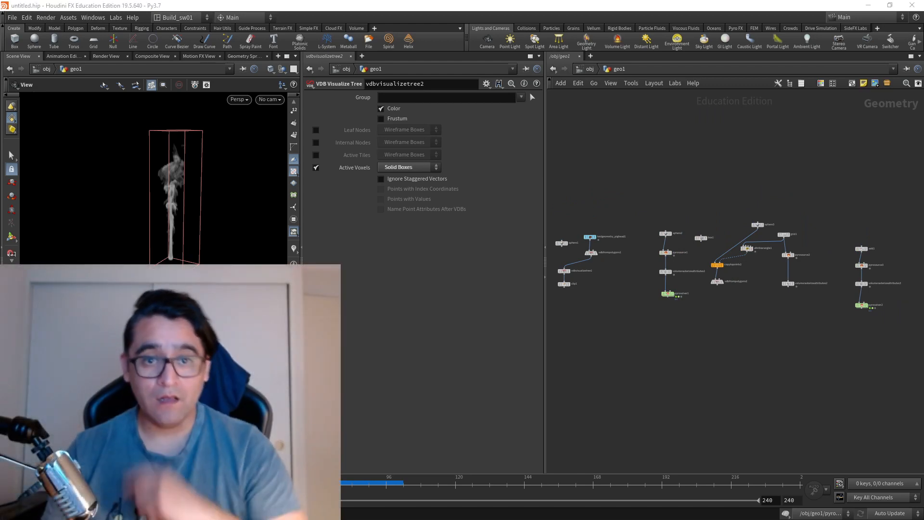
Place vdbvisualizetree2 beside pyrosolver3 and align the solver beneath volumerasterizeattributes4 in the sphere4 chain
{"action": "middle_click_drag", "start_coordinate": [815, 414], "coordinate": [614, 390]}
{"action": "middle_click_drag", "start_coordinate": [837, 375], "coordinate": [777, 384]}
{"action": "scroll", "coordinate": [777, 384], "scroll_direction": "up", "scroll_amount": 3}
{"action": "left_click_drag", "start_coordinate": [724, 317], "coordinate": [600, 357]}
{"action": "left_click", "coordinate": [666, 360]}
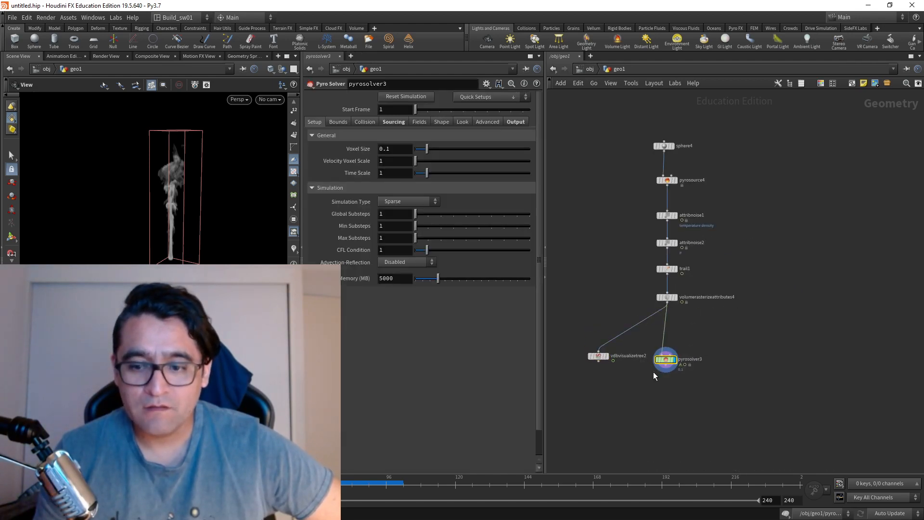
{"action": "left_click_drag", "start_coordinate": [668, 361], "coordinate": [670, 357]}
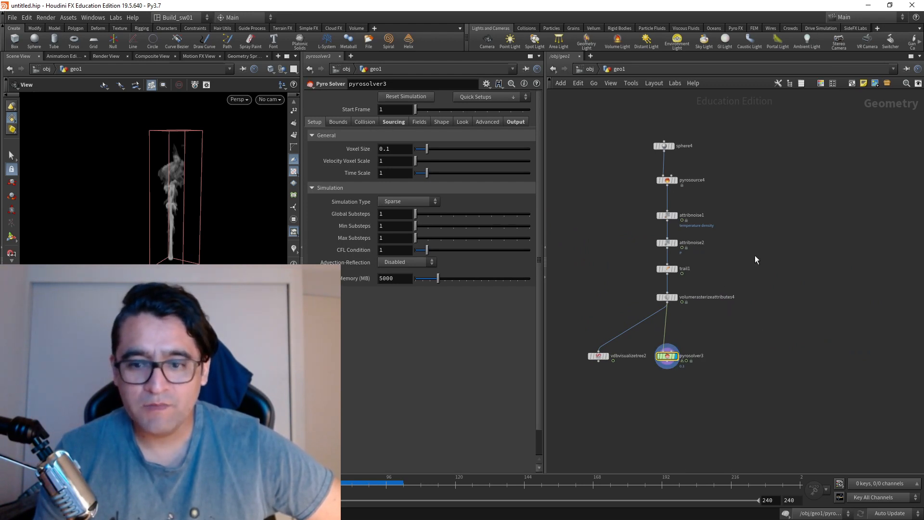
{"action": "left_click_drag", "start_coordinate": [196, 200], "coordinate": [199, 159]}
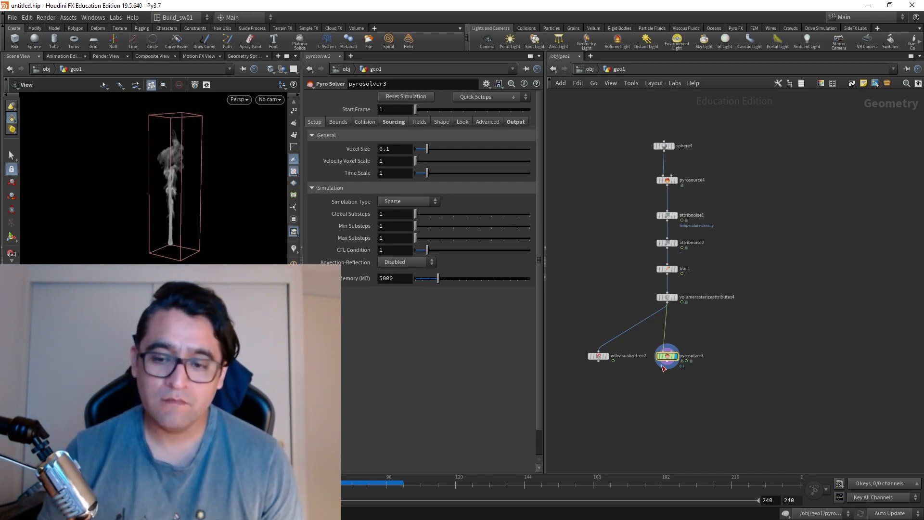
{"action": "left_click_drag", "start_coordinate": [666, 358], "coordinate": [663, 358]}
{"action": "left_click_drag", "start_coordinate": [602, 357], "coordinate": [597, 358]}
{"action": "mouse_move", "coordinate": [724, 335]}
{"action": "left_mouse_down"}
{"action": "mouse_move", "coordinate": [671, 369]}
{"action": "mouse_move", "coordinate": [704, 356]}
{"action": "mouse_move", "coordinate": [669, 359]}
{"action": "mouse_move", "coordinate": [681, 362]}
{"action": "left_mouse_up"}
{"action": "scroll", "coordinate": [665, 356], "scroll_direction": "up", "scroll_amount": 5}
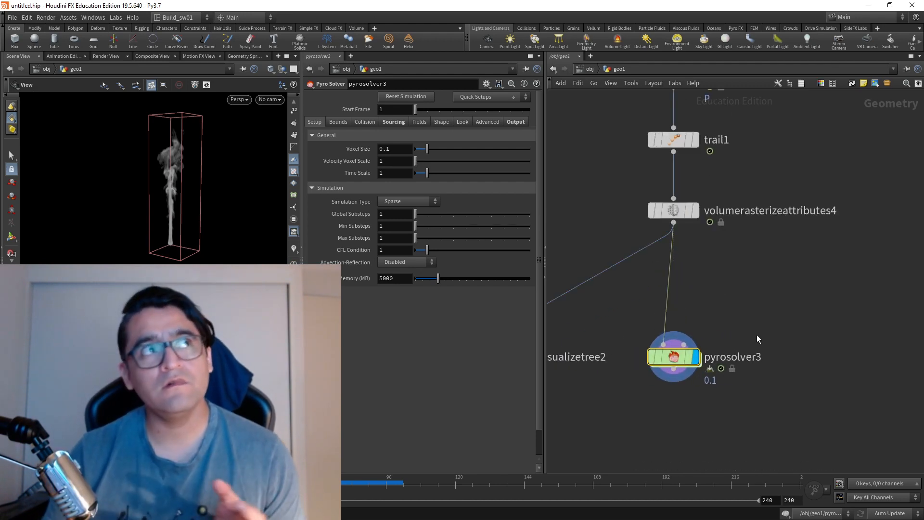
Lay out the seven nodes from sphere4 down to pyrosolver3 automatically as a compact vertical chain
{"action": "scroll", "coordinate": [744, 308], "scroll_direction": "down", "scroll_amount": 2}
{"action": "scroll", "coordinate": [722, 347], "scroll_direction": "down", "scroll_amount": 3}
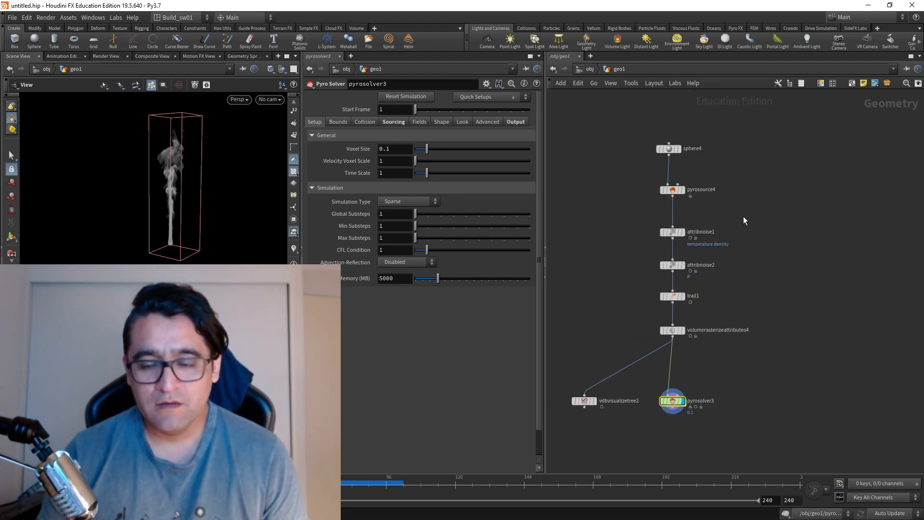
{"action": "left_click", "coordinate": [673, 233]}
{"action": "left_click", "coordinate": [674, 189]}
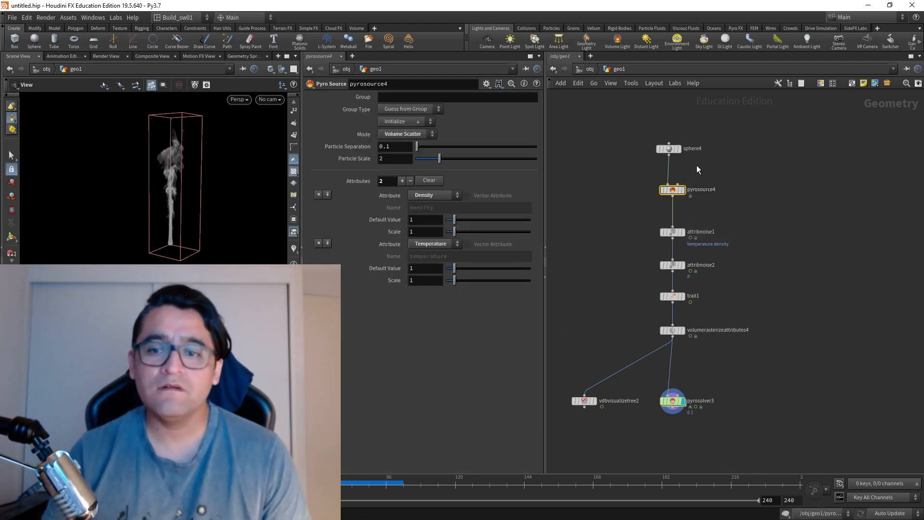
{"action": "left_click_drag", "start_coordinate": [703, 133], "coordinate": [614, 456]}
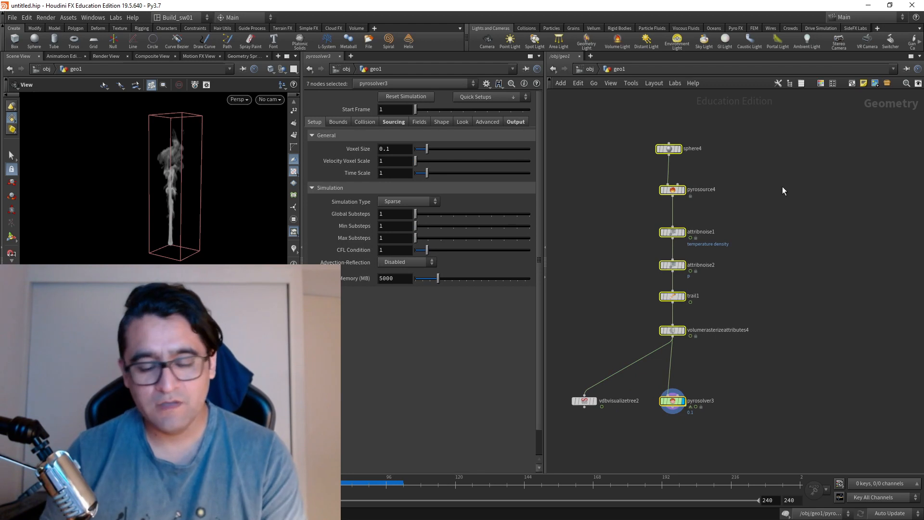
{"action": "key", "text": "l"}
{"action": "left_click_drag", "start_coordinate": [774, 210], "coordinate": [662, 235]}
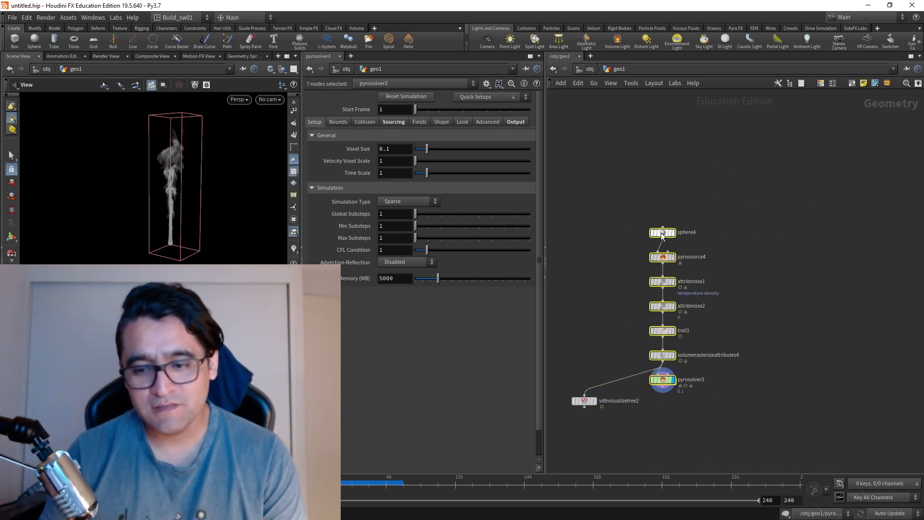
Raise vdbvisualizetree2 beside pyrosolver3 and space sphere4 and pyrosolver3 slightly away from their neighbouring nodes
{"action": "left_click", "coordinate": [590, 400]}
{"action": "left_click_drag", "start_coordinate": [584, 393], "coordinate": [584, 384]}
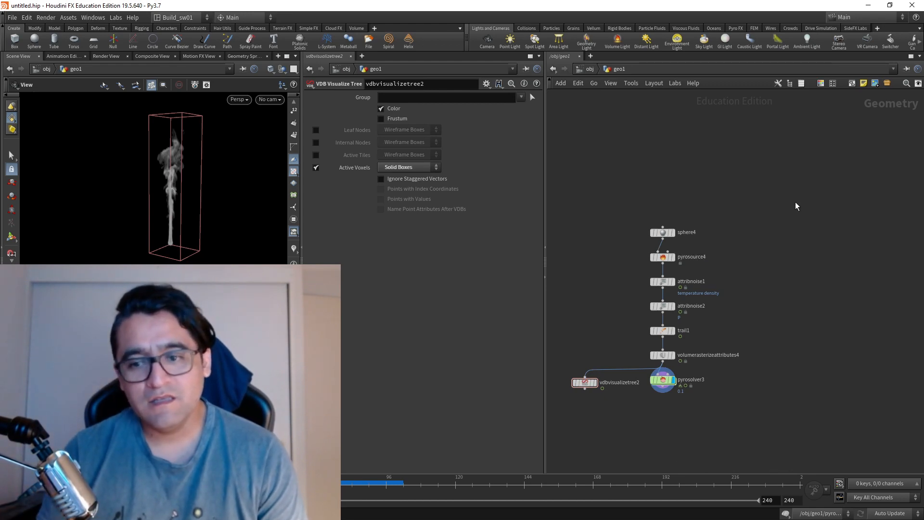
{"action": "left_click_drag", "start_coordinate": [793, 202], "coordinate": [661, 225]}
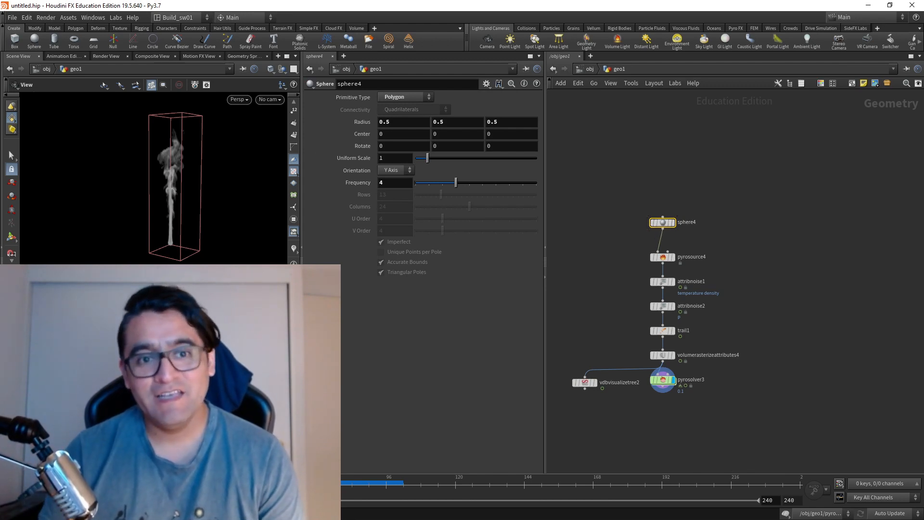
{"action": "left_click_drag", "start_coordinate": [735, 200], "coordinate": [670, 230]}
{"action": "left_click", "coordinate": [669, 223]}
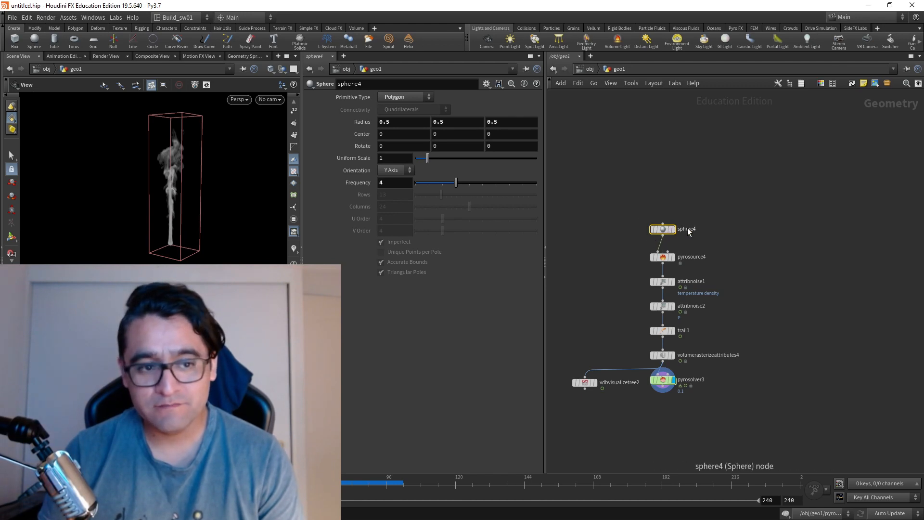
{"action": "left_click_drag", "start_coordinate": [190, 220], "coordinate": [205, 216]}
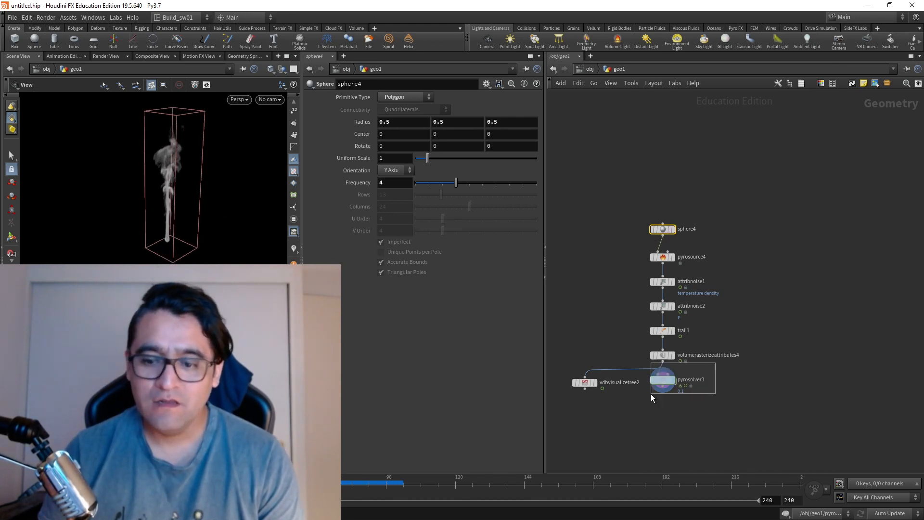
{"action": "left_click", "coordinate": [663, 380]}
{"action": "left_click_drag", "start_coordinate": [662, 380], "coordinate": [666, 389]}
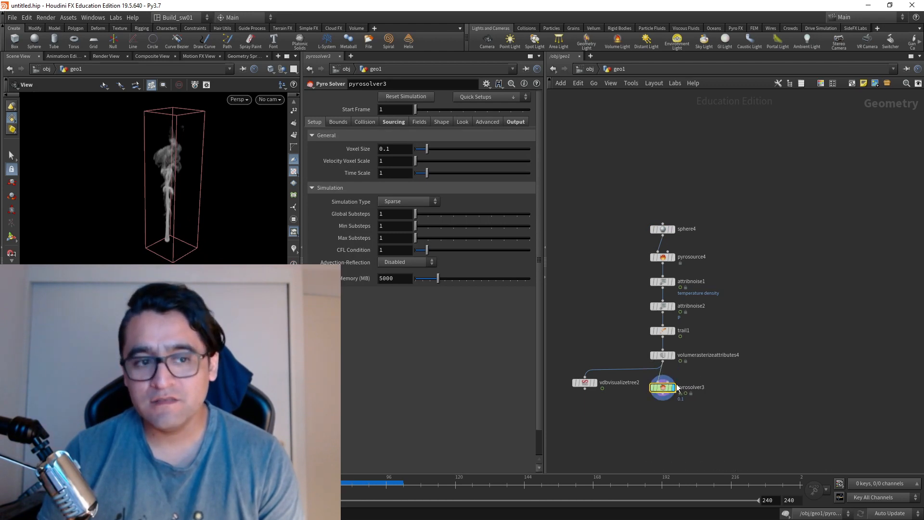
Review the settings of pyrosource4, attribnoise1, attribnoise2, trail1 and volumerasterizeattributes4 alongside the smoke in the viewport
{"action": "scroll", "coordinate": [701, 272], "scroll_direction": "up", "scroll_amount": 5}
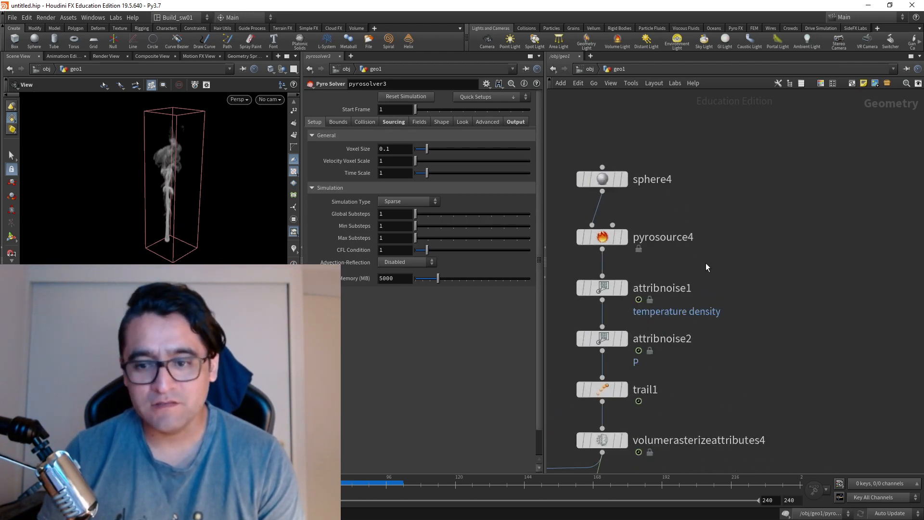
{"action": "left_click", "coordinate": [693, 261]}
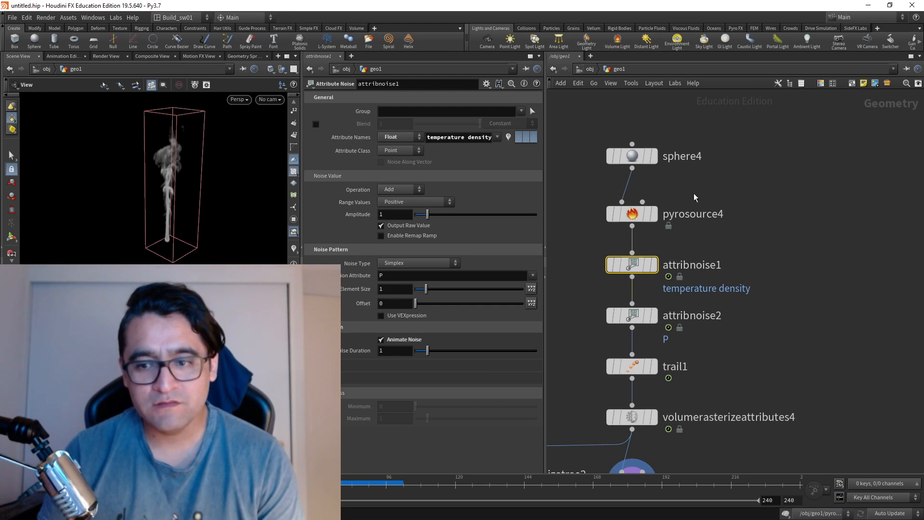
{"action": "left_click", "coordinate": [684, 210]}
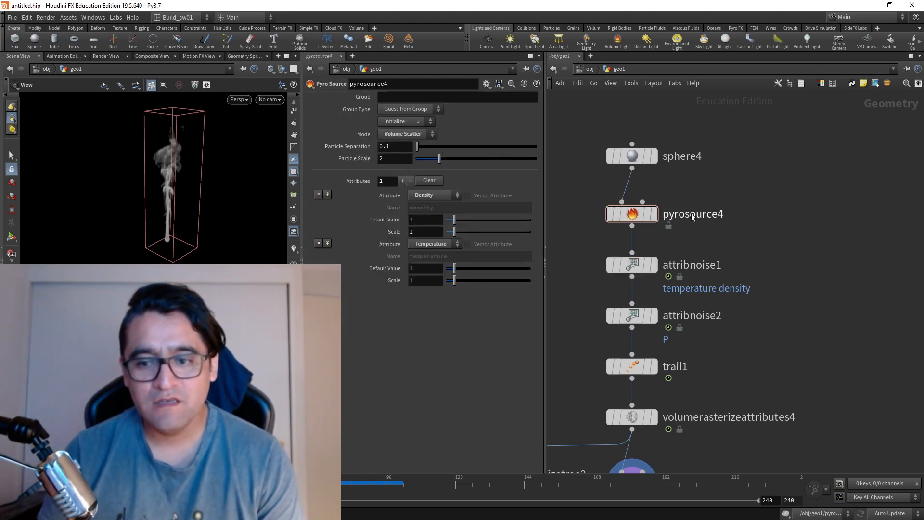
{"action": "left_click", "coordinate": [689, 265]}
{"action": "left_click", "coordinate": [673, 313]}
{"action": "middle_click_drag", "start_coordinate": [699, 387], "coordinate": [730, 315]}
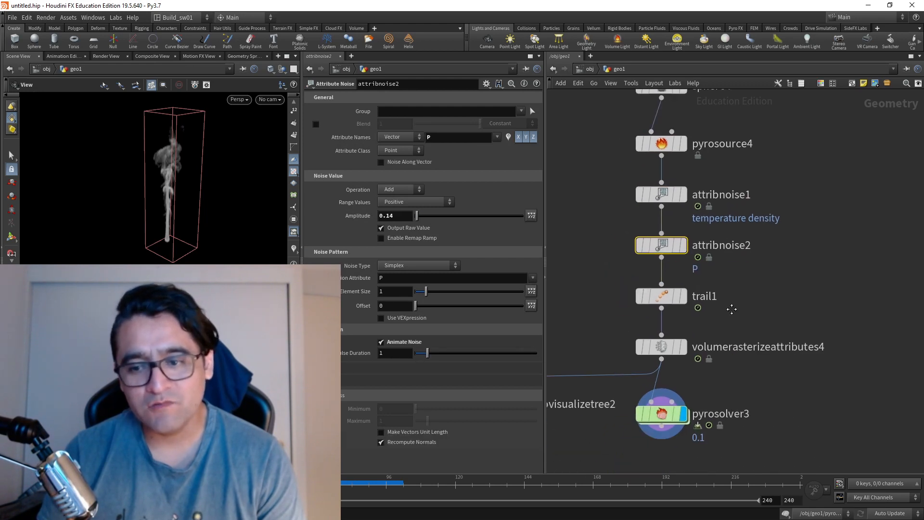
{"action": "left_click", "coordinate": [681, 296]}
{"action": "left_click", "coordinate": [761, 345]}
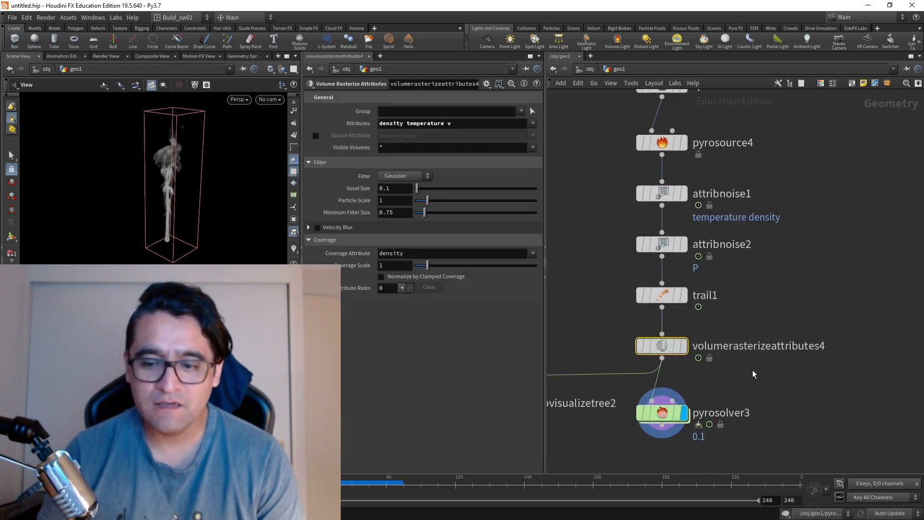
{"action": "scroll", "coordinate": [763, 345], "scroll_direction": "down", "scroll_amount": 2}
{"action": "scroll", "coordinate": [763, 353], "scroll_direction": "up", "scroll_amount": 3}
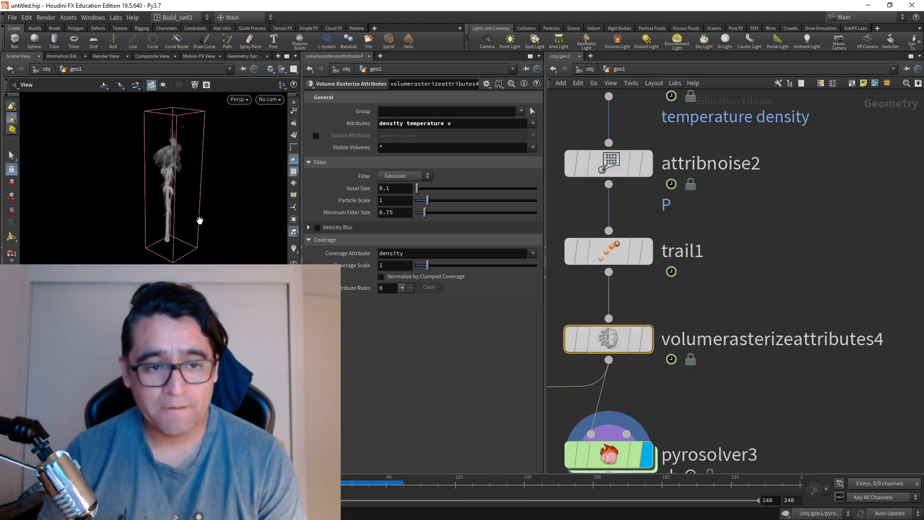
{"action": "left_click_drag", "start_coordinate": [201, 221], "coordinate": [212, 210]}
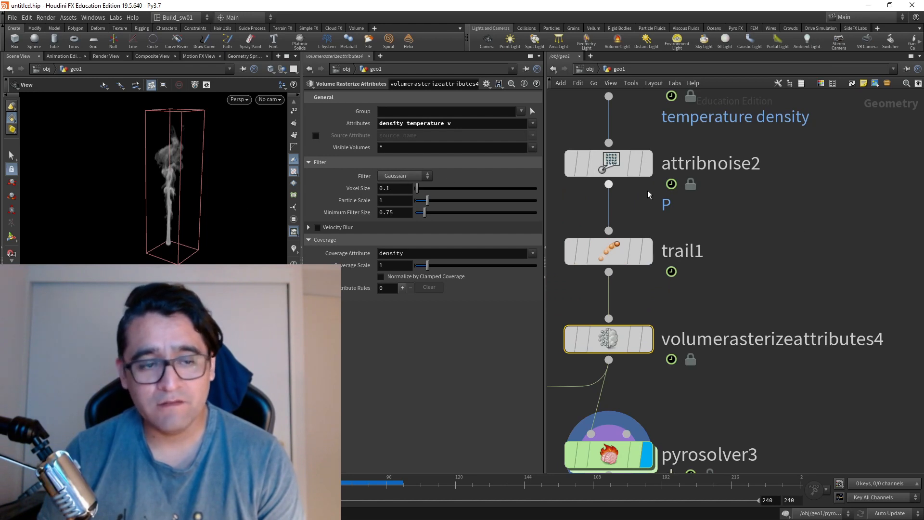
{"action": "scroll", "coordinate": [811, 341], "scroll_direction": "down", "scroll_amount": 2}
{"action": "middle_click_drag", "start_coordinate": [812, 341], "coordinate": [832, 308]}
{"action": "scroll", "coordinate": [811, 302], "scroll_direction": "down", "scroll_amount": 2}
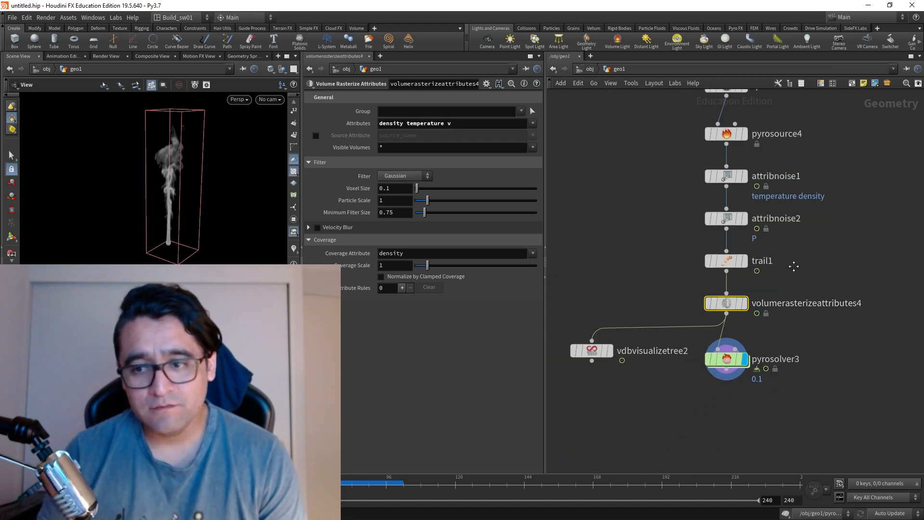
{"action": "middle_click_drag", "start_coordinate": [794, 266], "coordinate": [736, 320]}
Nudge sphere4 closer to pyrosource4 and place vdbvisualizetree2 level with pyrosolver3
{"action": "left_click_drag", "start_coordinate": [668, 140], "coordinate": [668, 149]}
{"action": "left_click_drag", "start_coordinate": [729, 130], "coordinate": [618, 472]}
{"action": "scroll", "coordinate": [702, 387], "scroll_direction": "down", "scroll_amount": 1}
{"action": "middle_click_drag", "start_coordinate": [723, 379], "coordinate": [802, 344]}
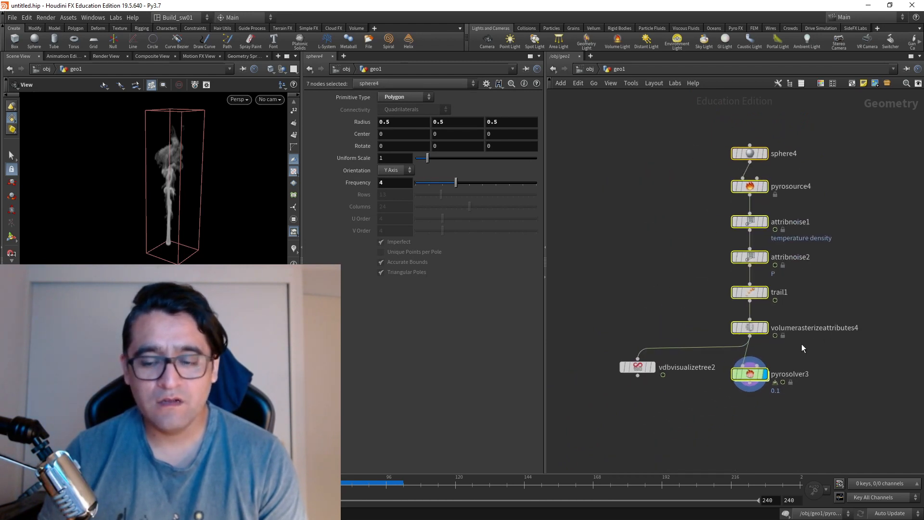
{"action": "mouse_move", "coordinate": [642, 365]}
{"action": "left_mouse_down"}
{"action": "mouse_move", "coordinate": [662, 362]}
{"action": "mouse_move", "coordinate": [673, 375]}
{"action": "mouse_move", "coordinate": [653, 377]}
{"action": "left_mouse_up"}
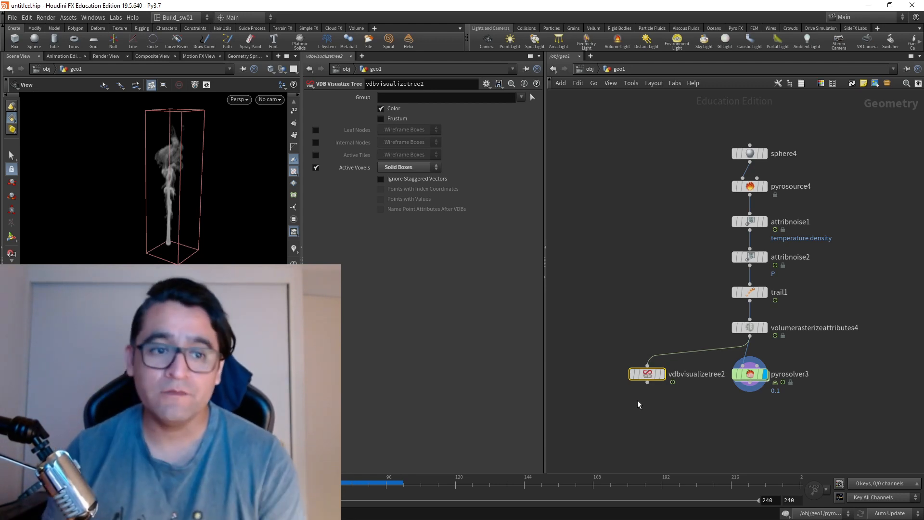
{"action": "scroll", "coordinate": [624, 233], "scroll_direction": "down", "scroll_amount": 1}
{"action": "middle_click_drag", "start_coordinate": [698, 249], "coordinate": [626, 232]}
{"action": "scroll", "coordinate": [643, 244], "scroll_direction": "up", "scroll_amount": 3}
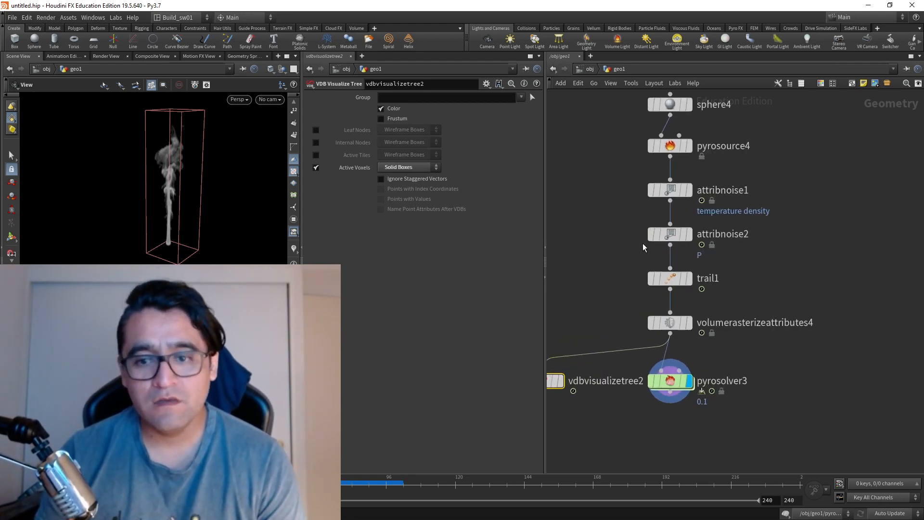